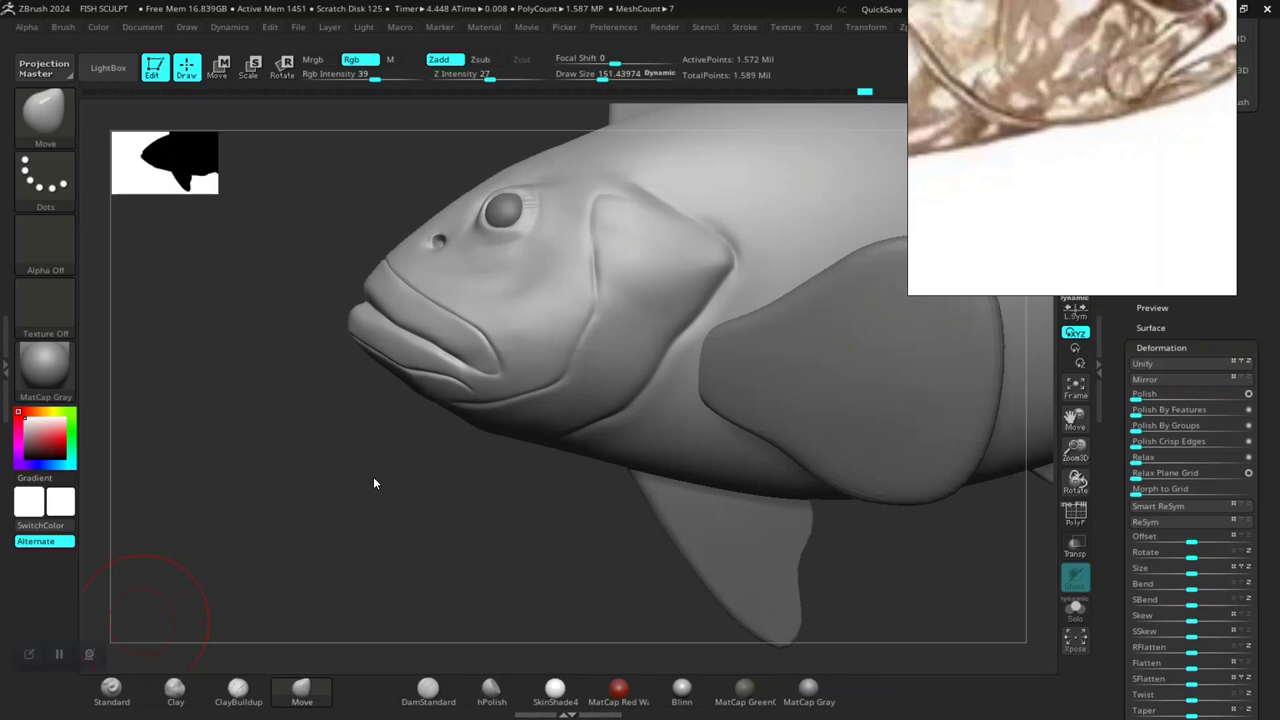
- Set the brush size to about 118 and zoom in on the fish's cheek and gill plate
mouse_move(369, 527)
left_mouse_down()
mouse_move(404, 514)
mouse_move(357, 526)
mouse_move(383, 549)
mouse_move(512, 491)
left_mouse_up()
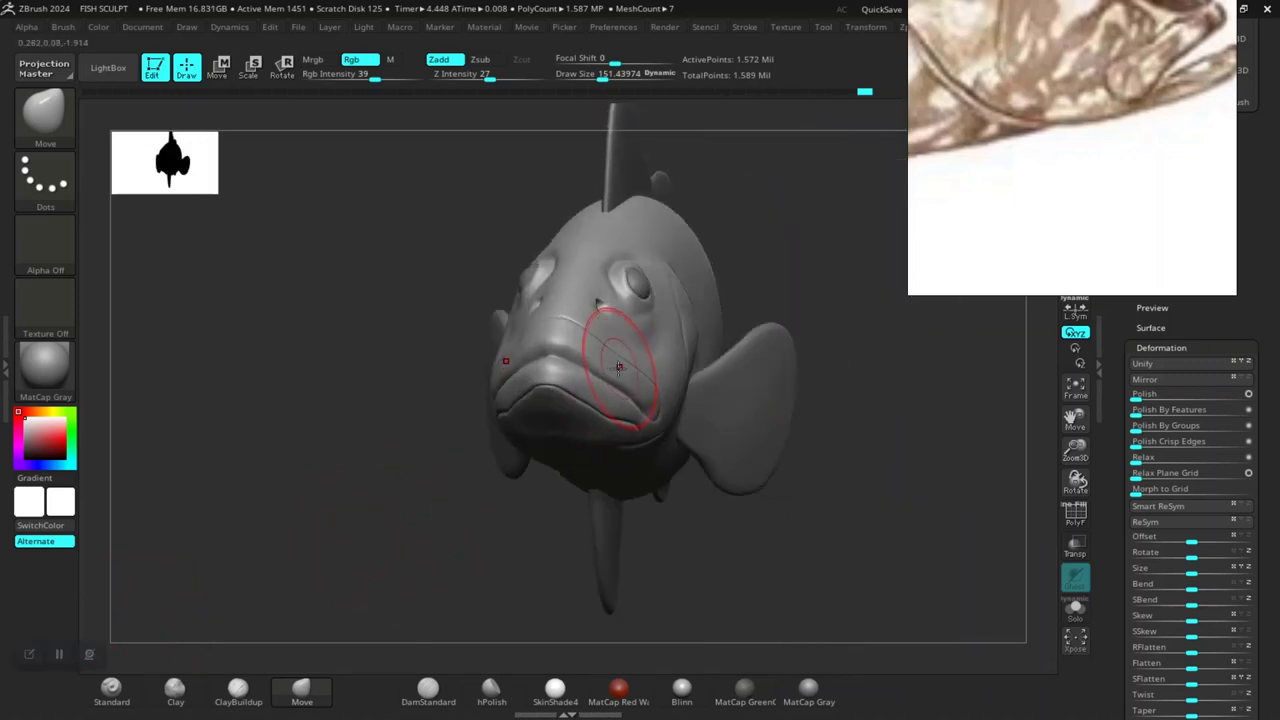
mouse_move(438, 472)
left_mouse_down()
mouse_move(348, 502)
mouse_move(329, 494)
mouse_move(357, 457)
mouse_move(426, 541)
left_mouse_up()
key("space")
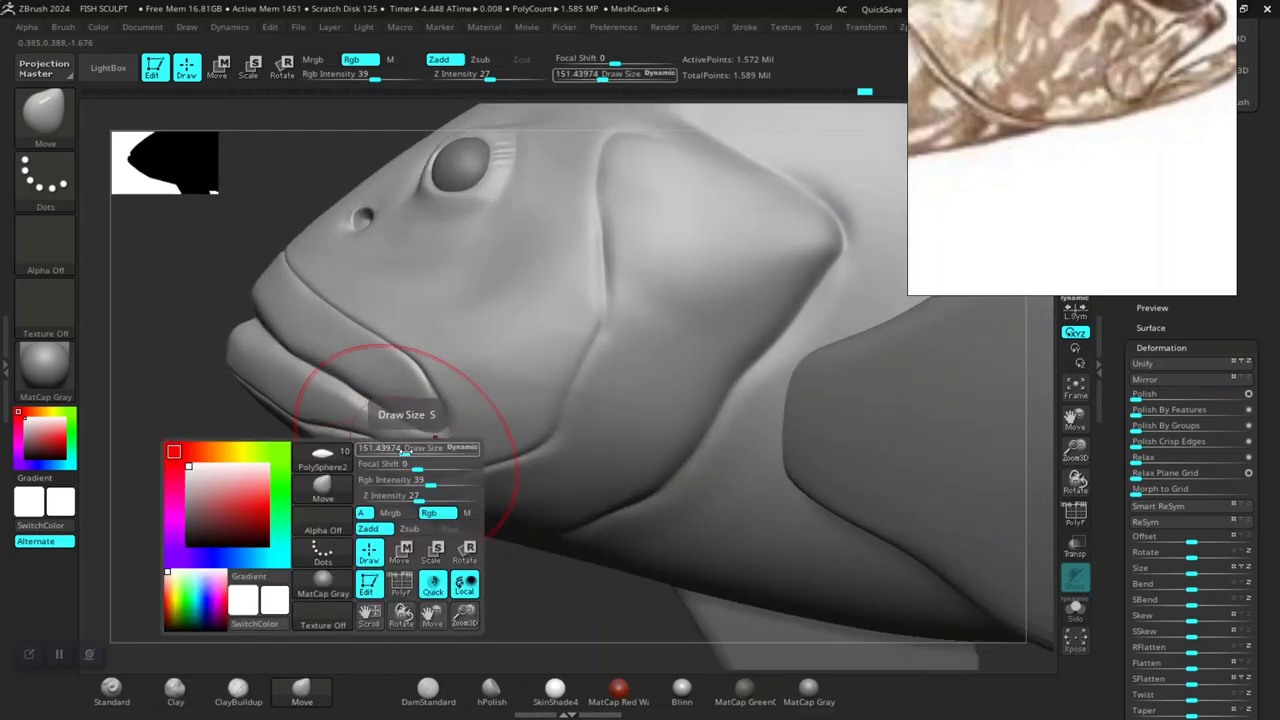
left_click_drag(409, 451, 400, 452)
left_click_drag(1037, 150, 1057, 257)
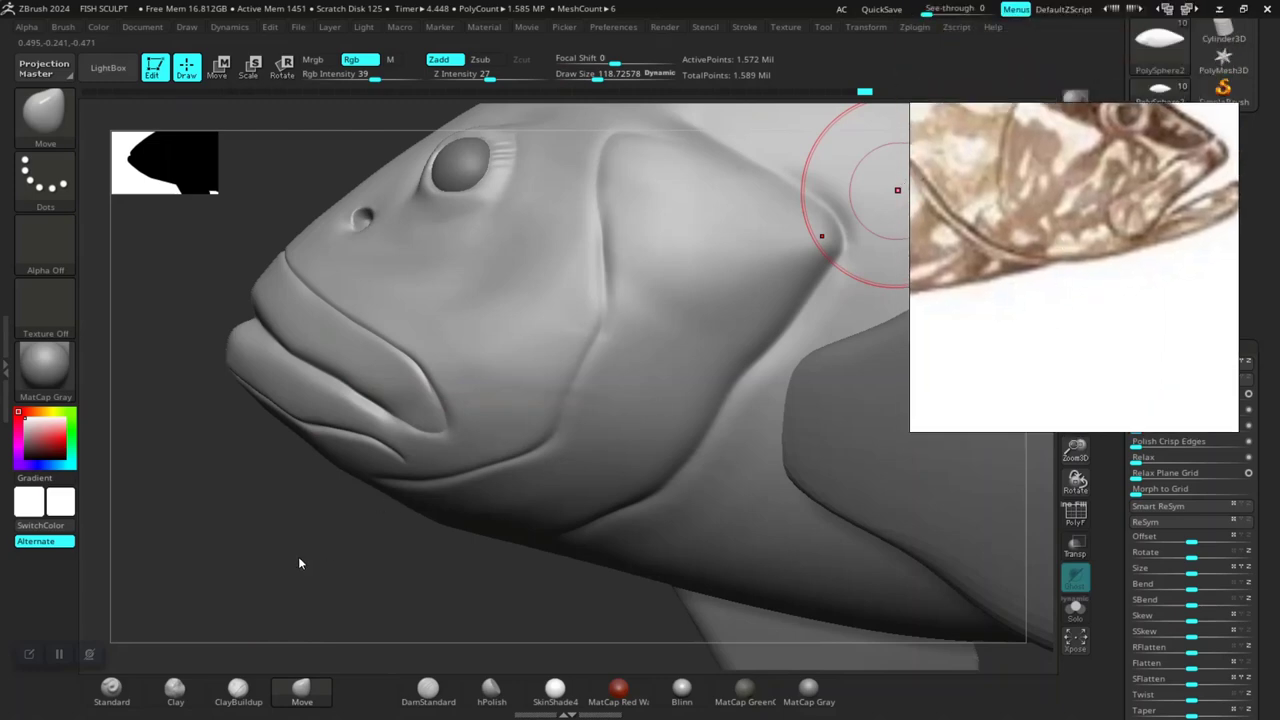
mouse_move(298, 563)
left_mouse_down()
mouse_move(478, 551)
mouse_move(463, 547)
left_mouse_up()
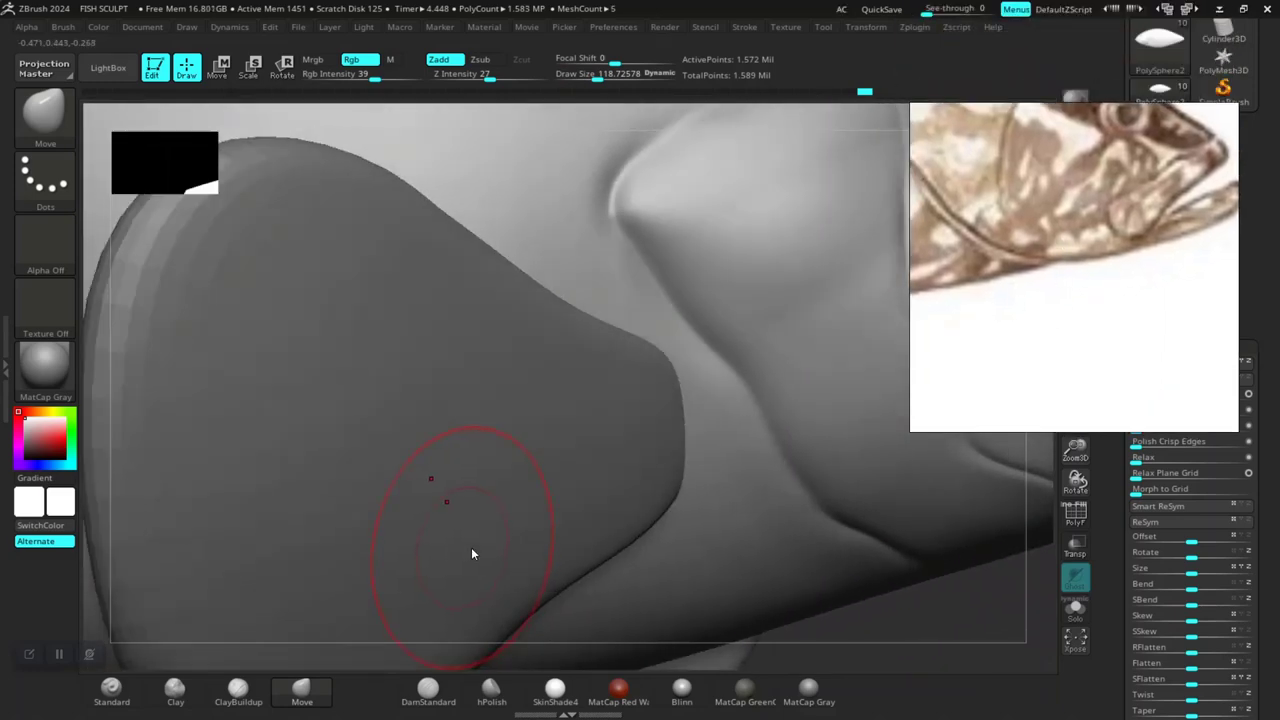
key("f")
mouse_move(891, 561)
left_mouse_down()
mouse_move(894, 583)
mouse_move(829, 594)
mouse_move(704, 562)
mouse_move(763, 568)
mouse_move(632, 523)
mouse_move(749, 571)
left_mouse_up()
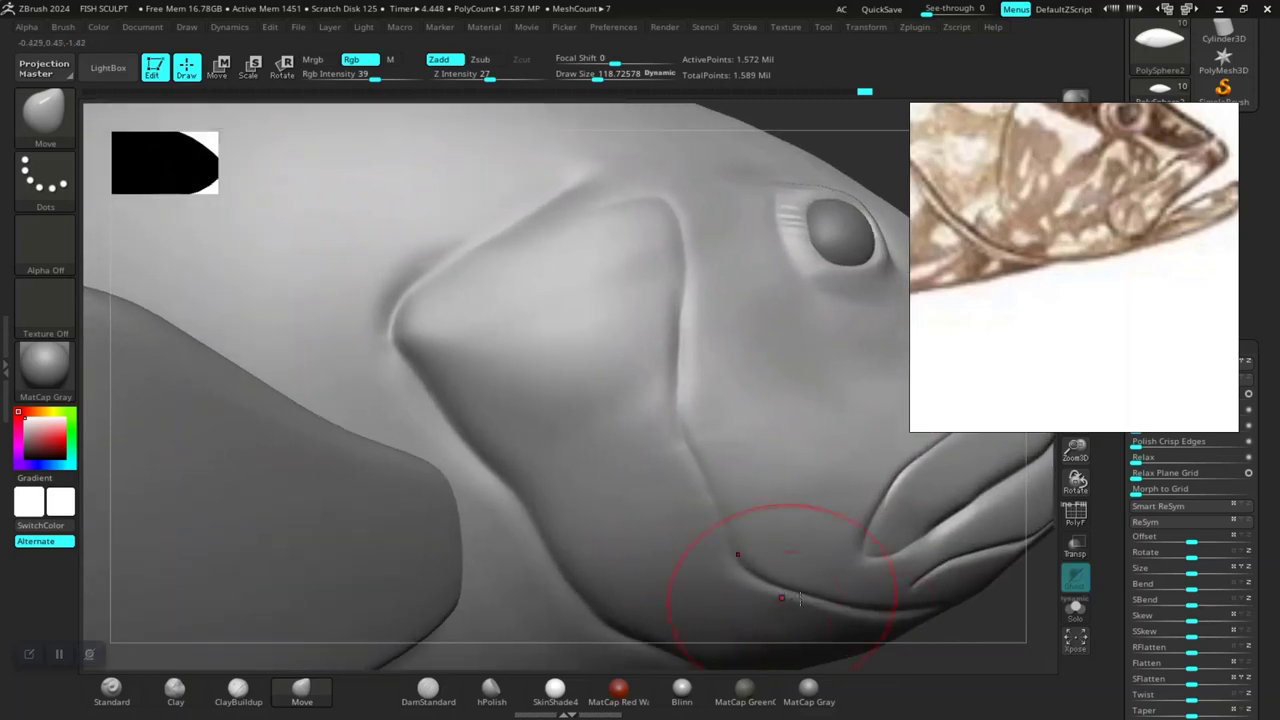
mouse_move(1020, 634)
left_mouse_down()
mouse_move(702, 614)
mouse_move(677, 580)
mouse_move(757, 569)
mouse_move(753, 580)
left_mouse_up()
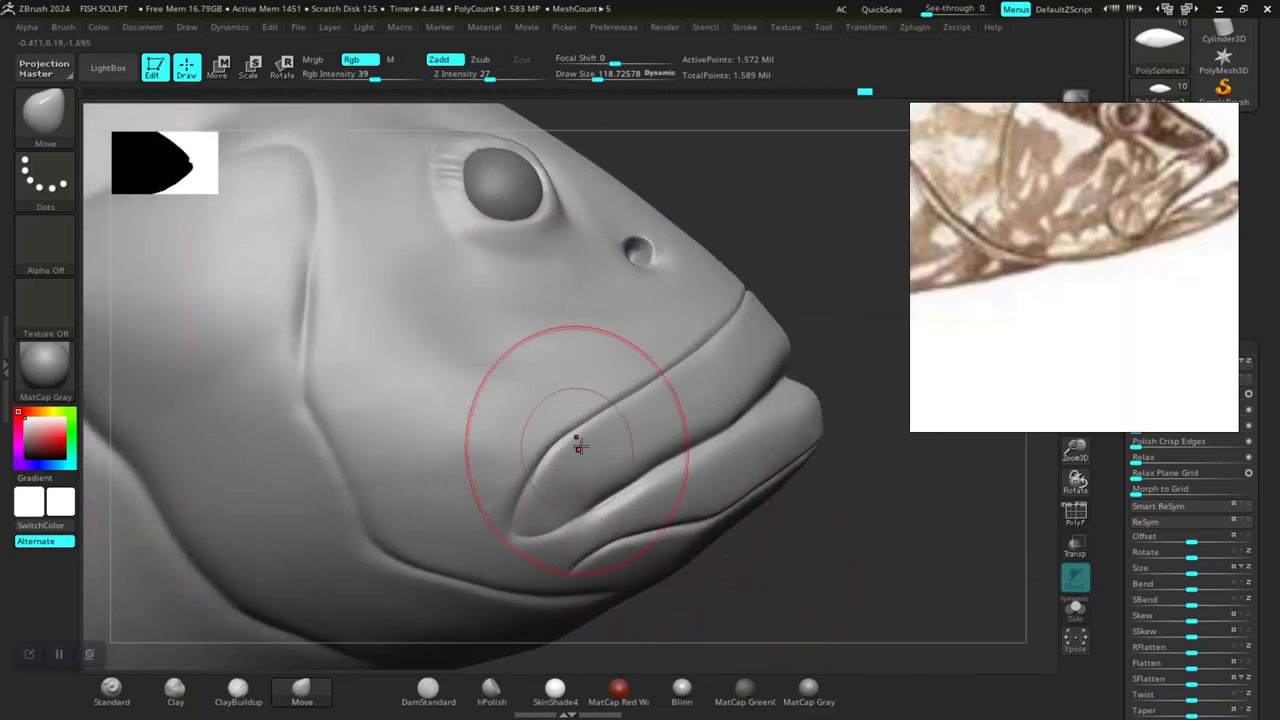
- Smooth the cheek near the mouth corner, then soften the lower-lip crease at brush size 36
key("space")
key("space")
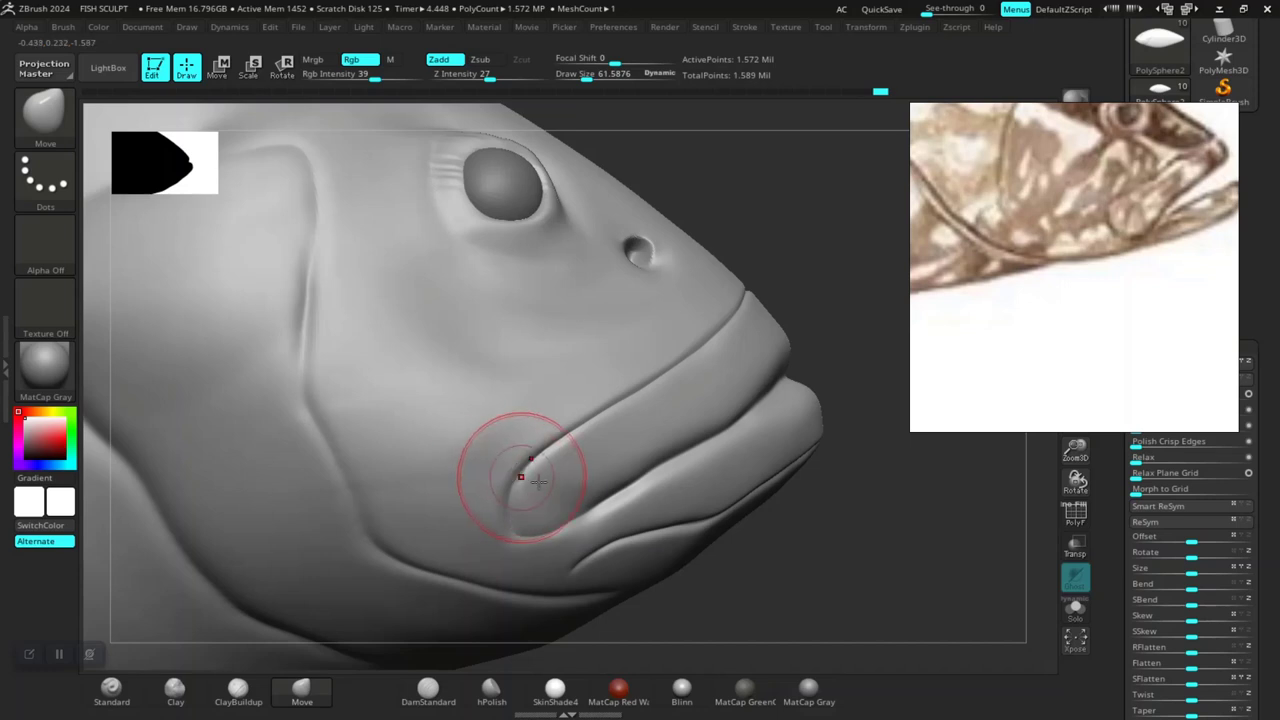
left_click_drag(491, 478, 477, 423, "shift")
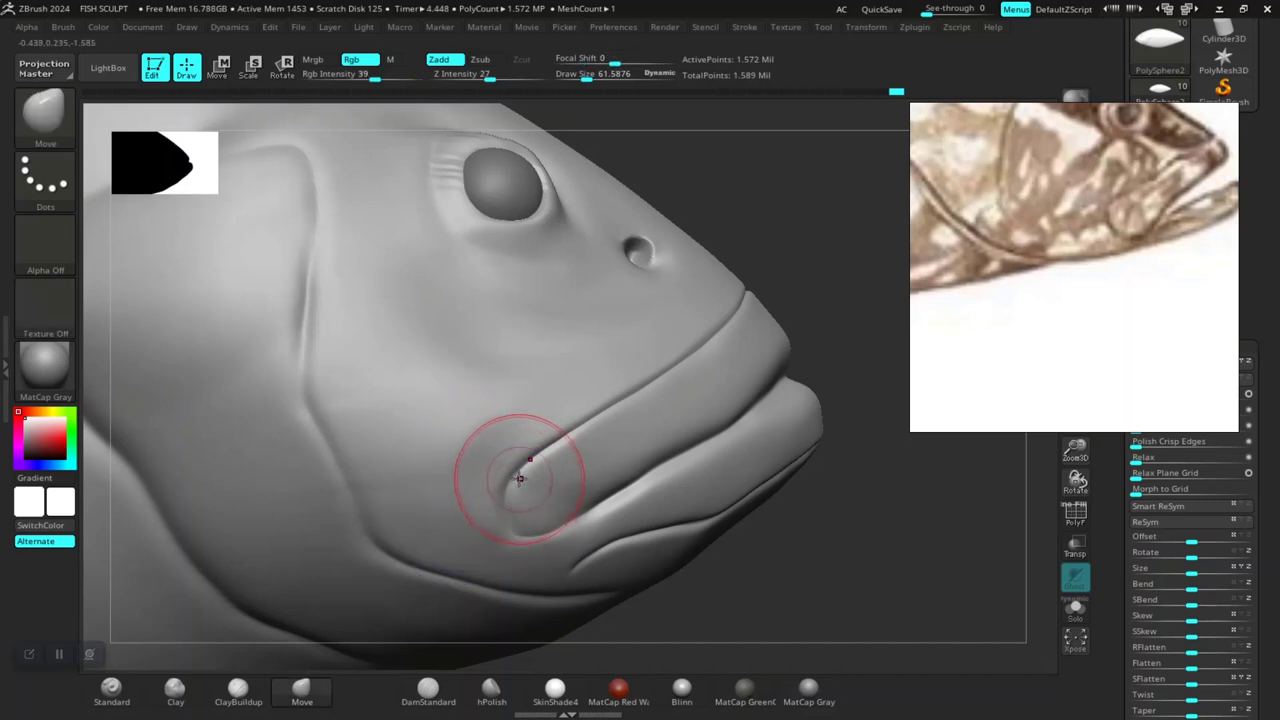
key("space")
left_click_drag(590, 437, 560, 437)
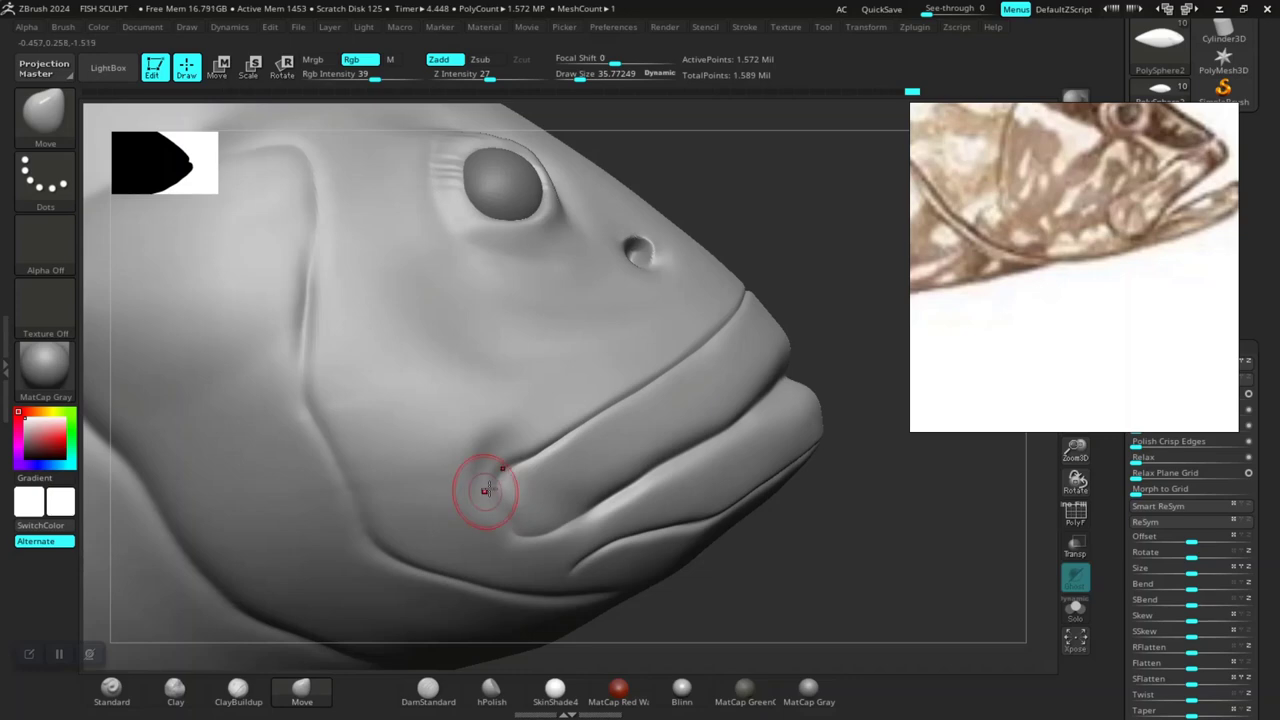
mouse_move(541, 460)
left_mouse_down("shift")
mouse_move(714, 491)
mouse_move(805, 555)
mouse_move(680, 466)
left_mouse_up("shift")
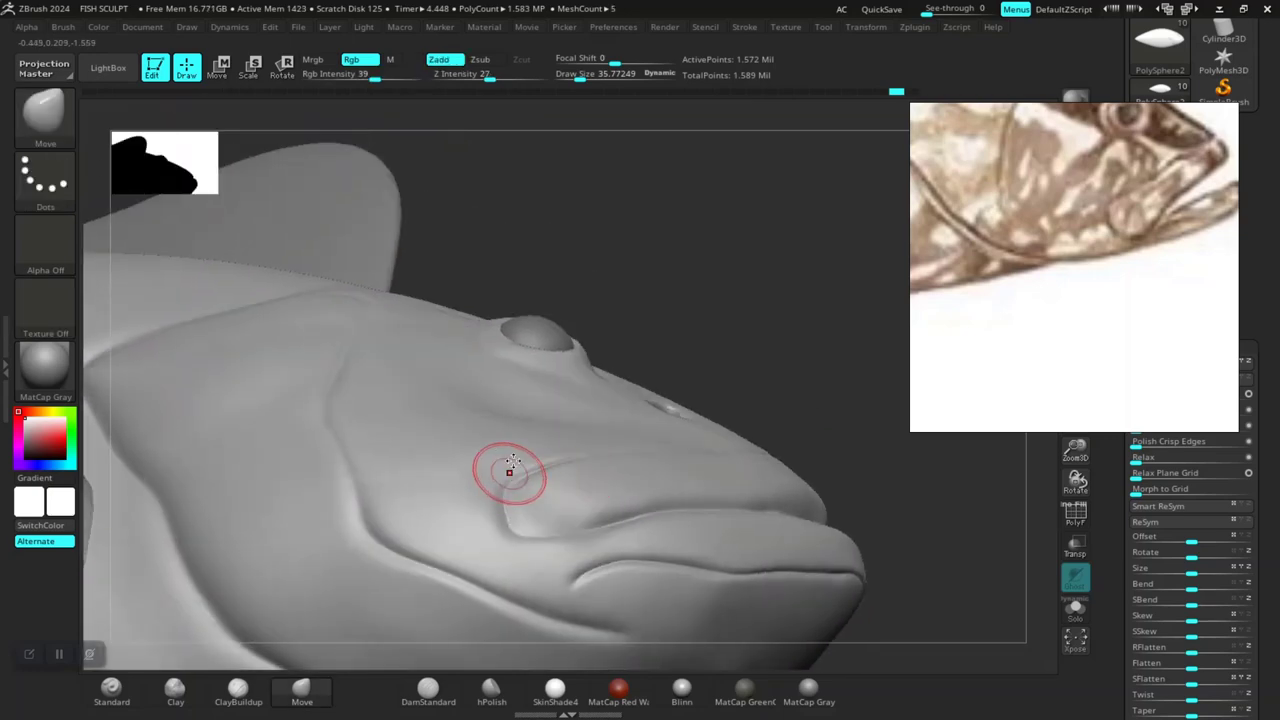
- Enlarge the brush to about 48, return to a side view, and move the reference image over the fish
key("space")
left_click_drag(508, 455, 530, 455)
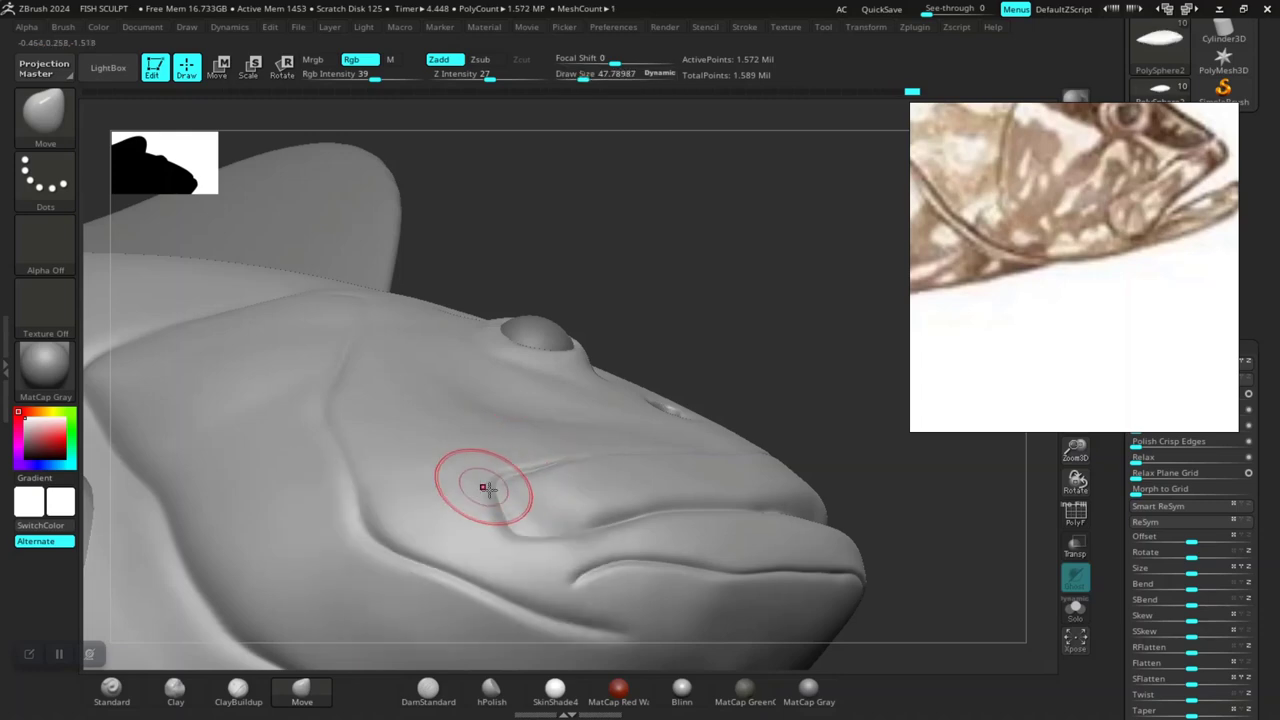
mouse_move(786, 360)
left_mouse_down()
mouse_move(841, 520)
mouse_move(820, 560)
left_mouse_up()
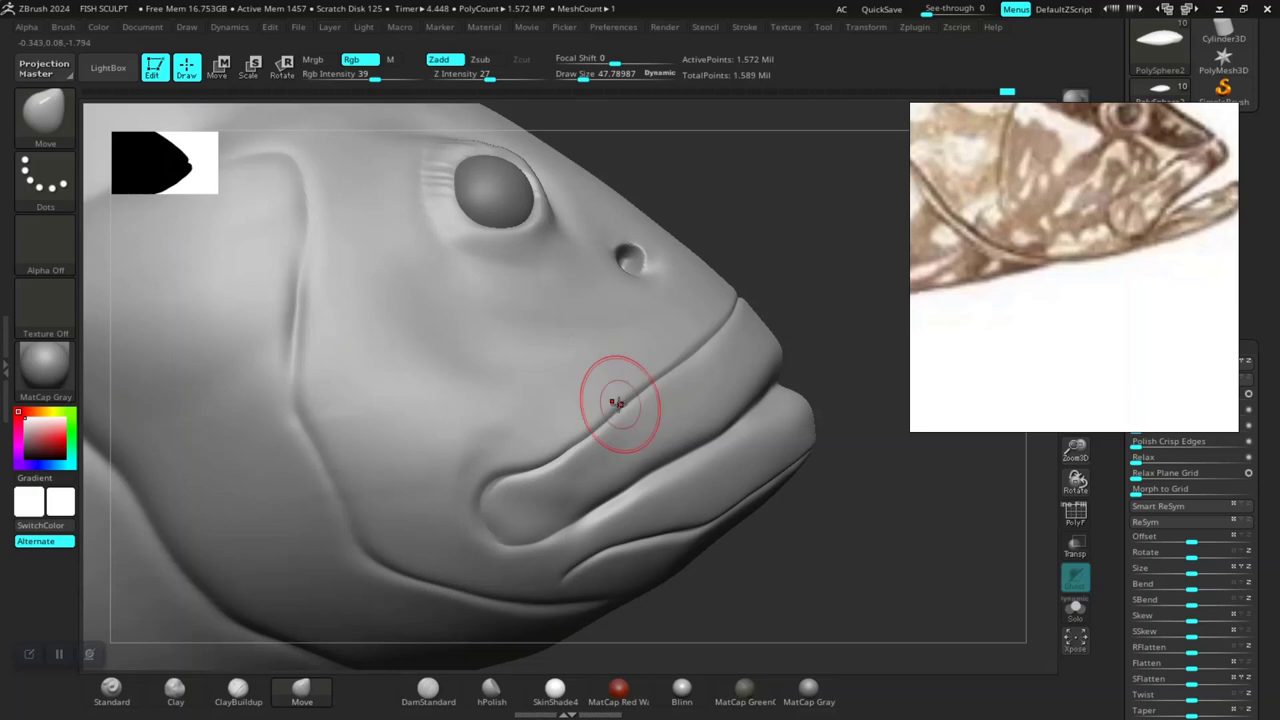
mouse_move(775, 503)
left_mouse_down()
mouse_move(751, 463)
mouse_move(751, 484)
mouse_move(804, 476)
left_mouse_up()
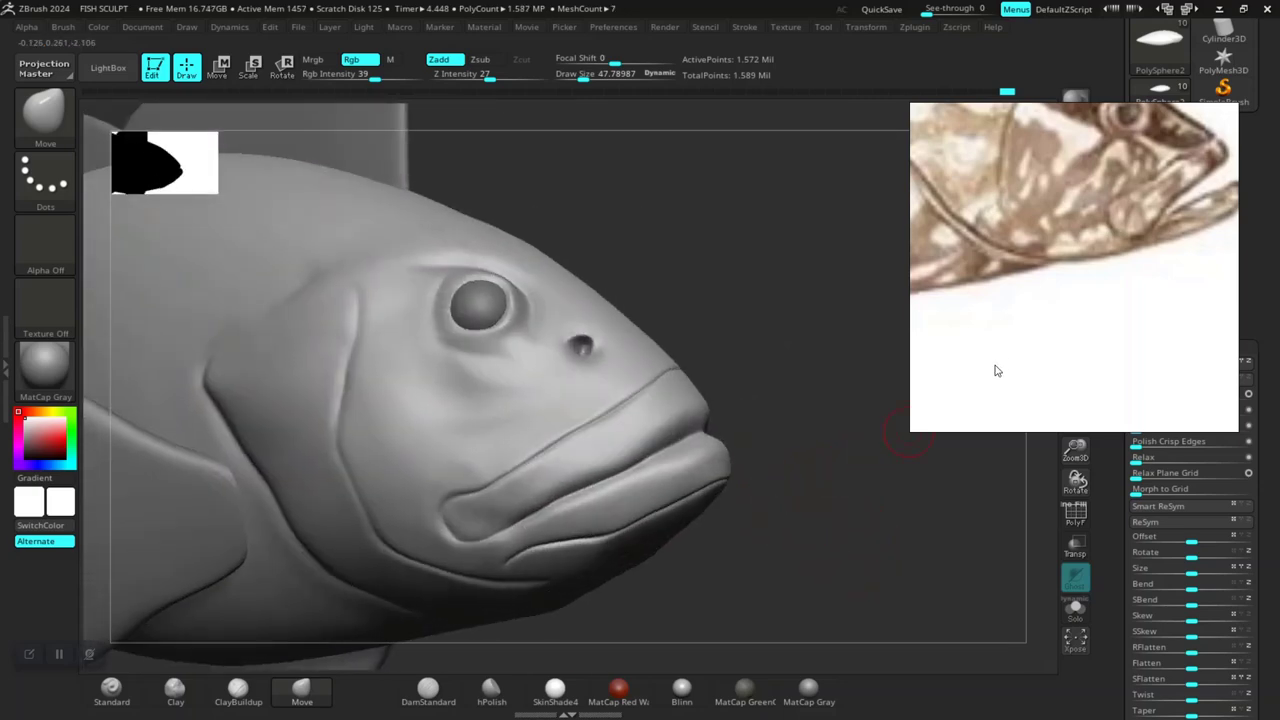
mouse_move(1063, 287)
left_mouse_down()
mouse_move(714, 306)
mouse_move(700, 277)
mouse_move(622, 258)
left_mouse_up()
- Duplicate PolySphere2 into PolySphere3, then reframe the reference image beside the fish head
left_click(1152, 128)
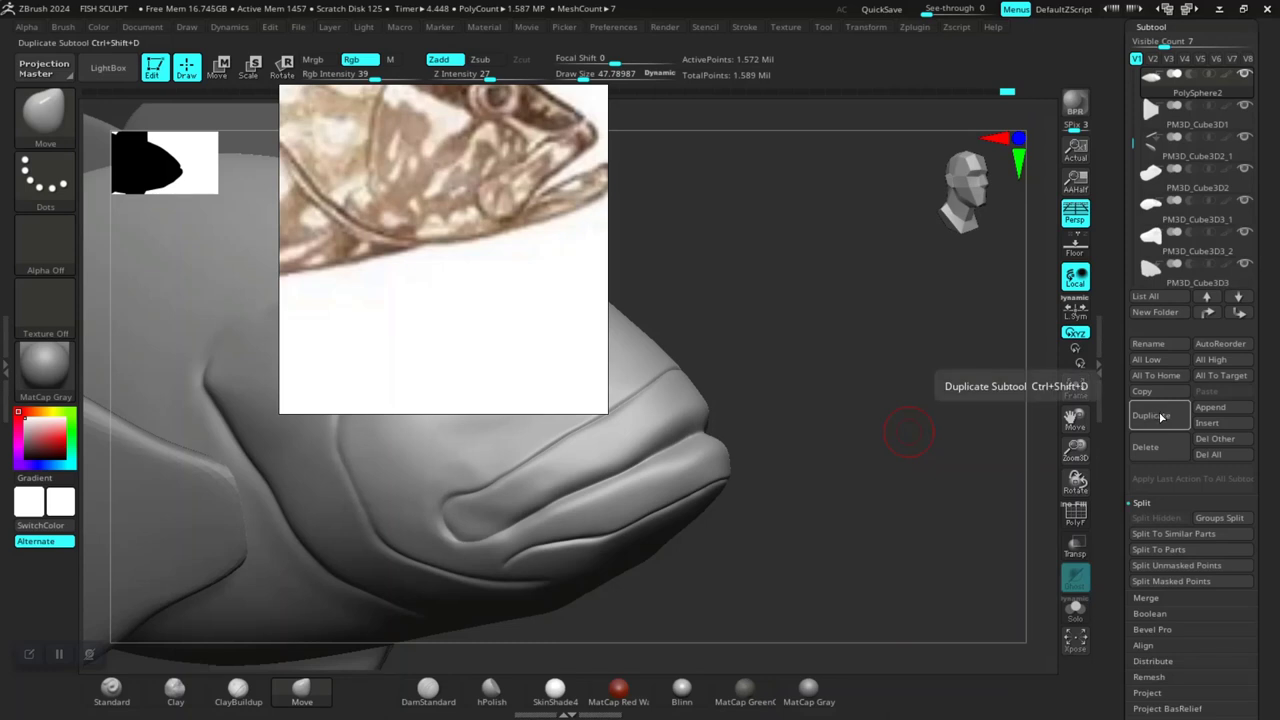
left_click(1161, 416)
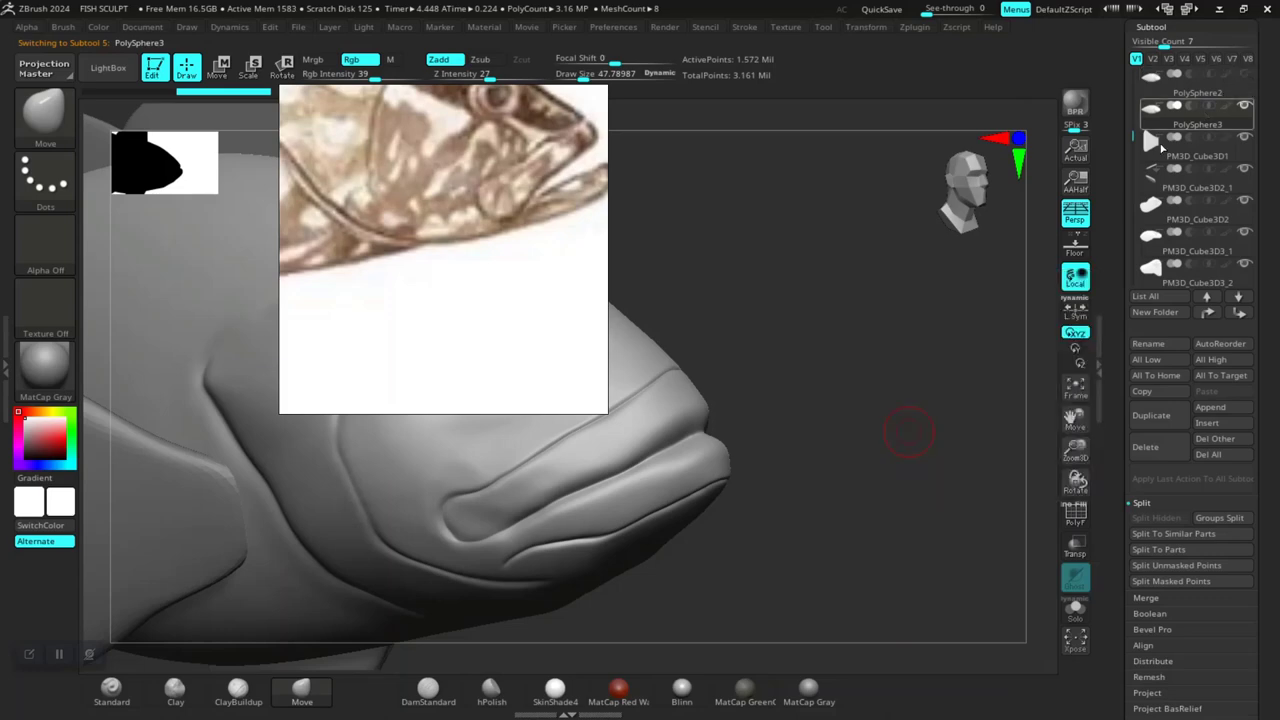
left_click_drag(457, 347, 749, 314)
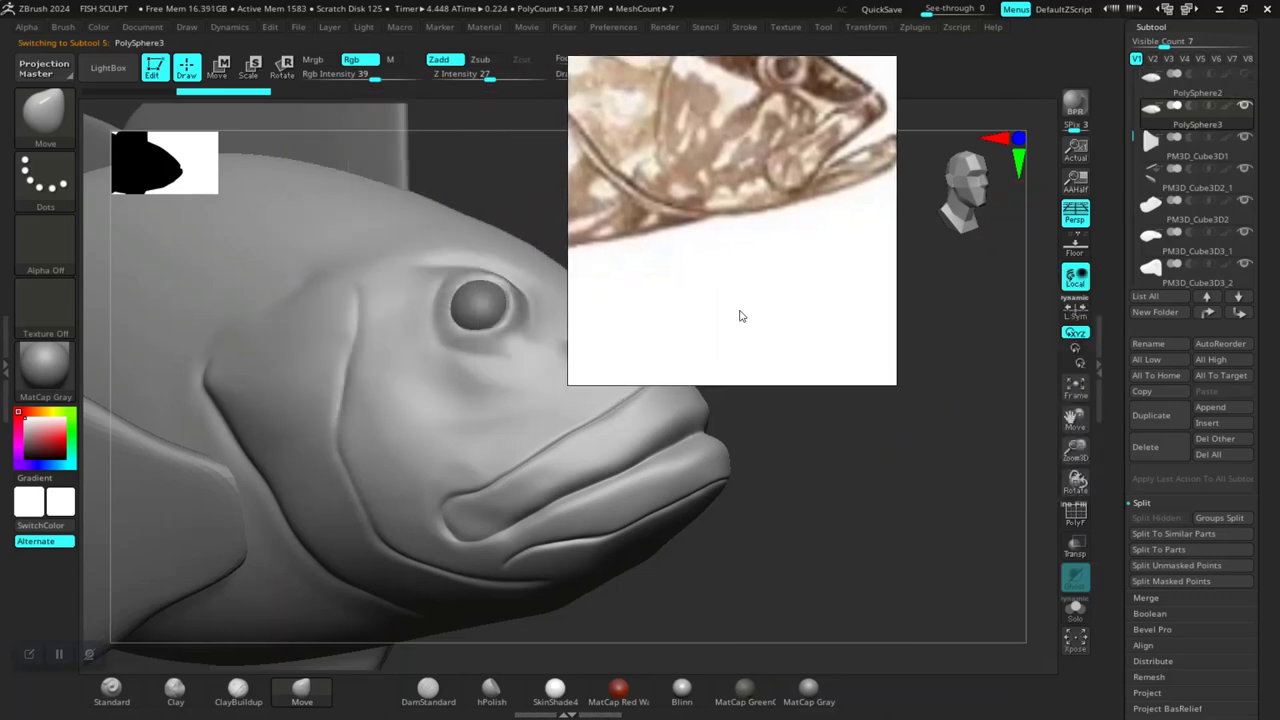
mouse_move(852, 514)
left_mouse_down("alt")
mouse_move(898, 487)
mouse_move(838, 471)
left_mouse_up("alt")
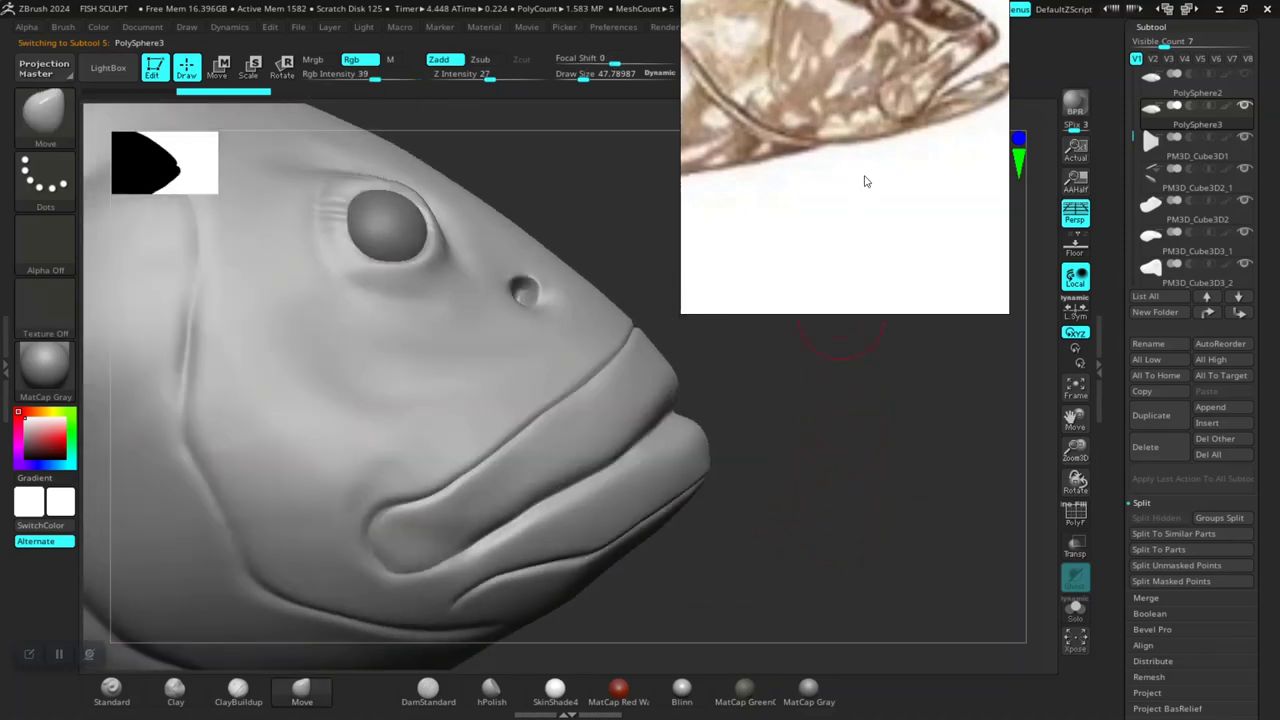
left_click_drag(866, 181, 929, 234)
scroll(926, 235, "down", 2)
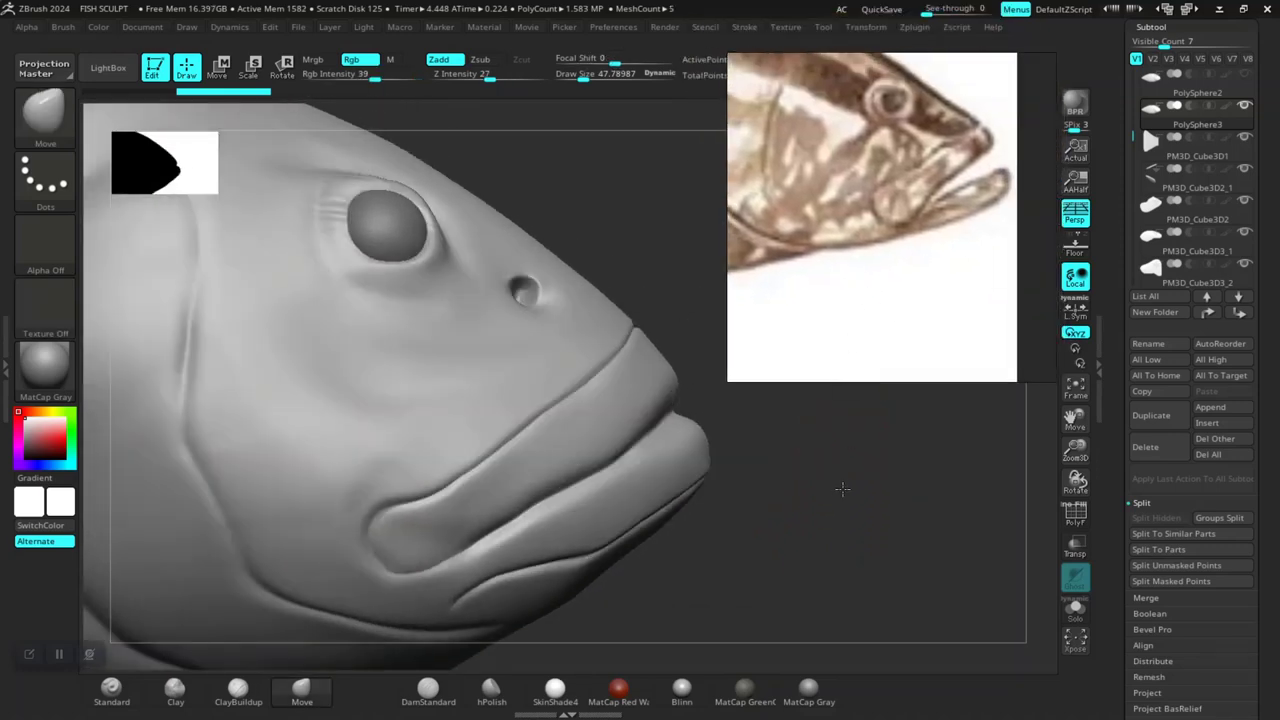
mouse_move(842, 489)
left_mouse_down()
mouse_move(789, 486)
mouse_move(834, 480)
mouse_move(808, 449)
mouse_move(771, 457)
mouse_move(768, 435)
mouse_move(800, 435)
mouse_move(808, 467)
mouse_move(789, 491)
mouse_move(811, 517)
mouse_move(793, 506)
left_mouse_up()
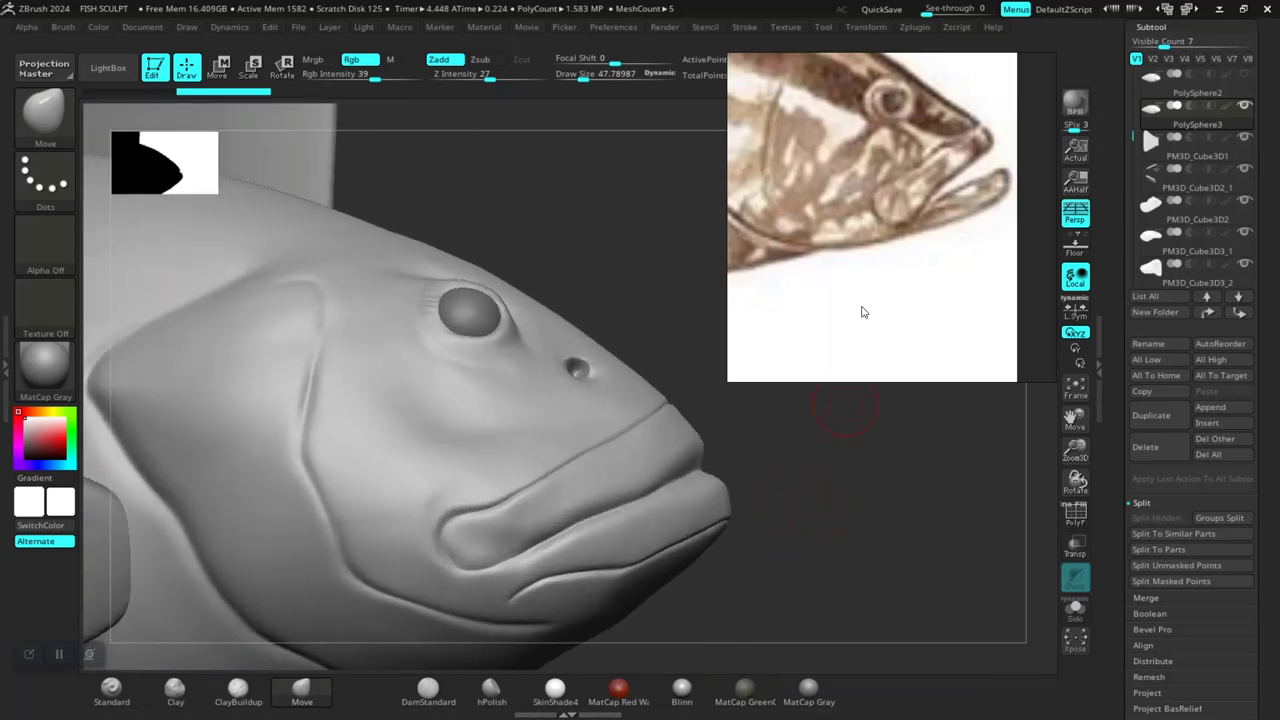
- Pan and zoom the reference board to the grouper photo's thick pink lips
scroll(907, 194, "down", 1)
scroll(900, 230, "down", 1)
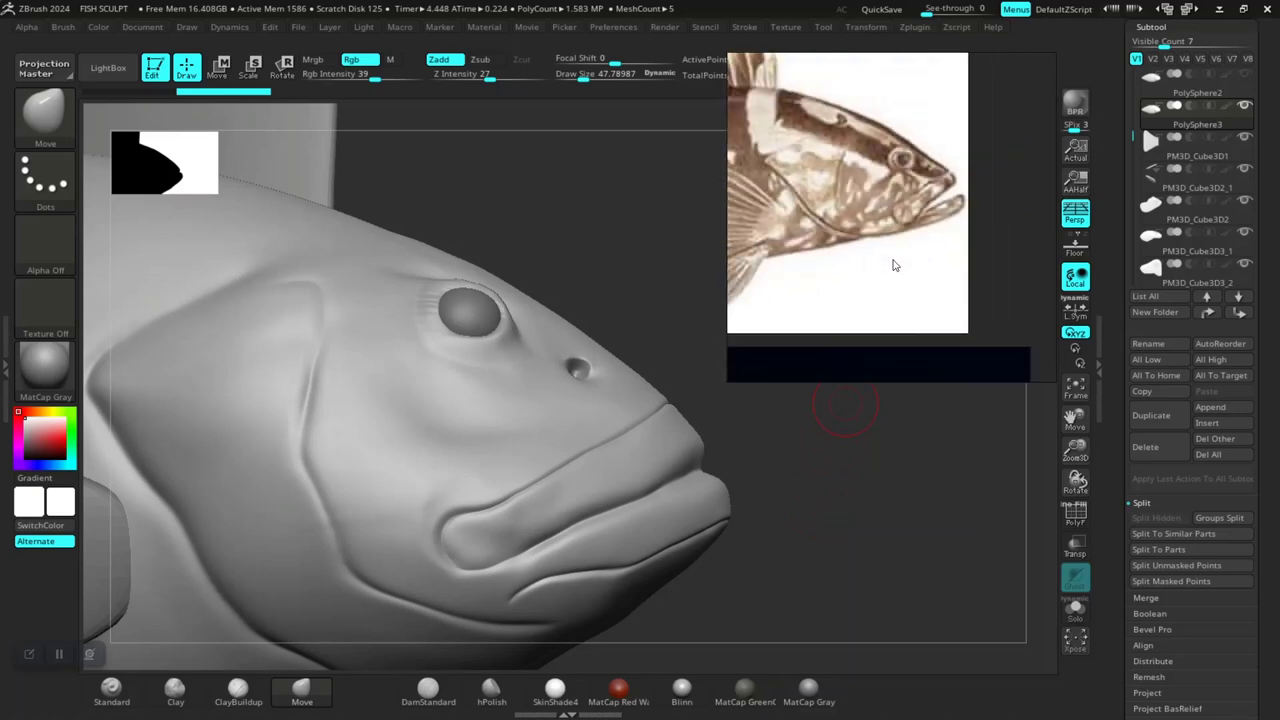
scroll(894, 266, "down", 2)
middle_click_drag(894, 266, 935, 177)
scroll(909, 225, "up", 1)
scroll(912, 240, "up", 2)
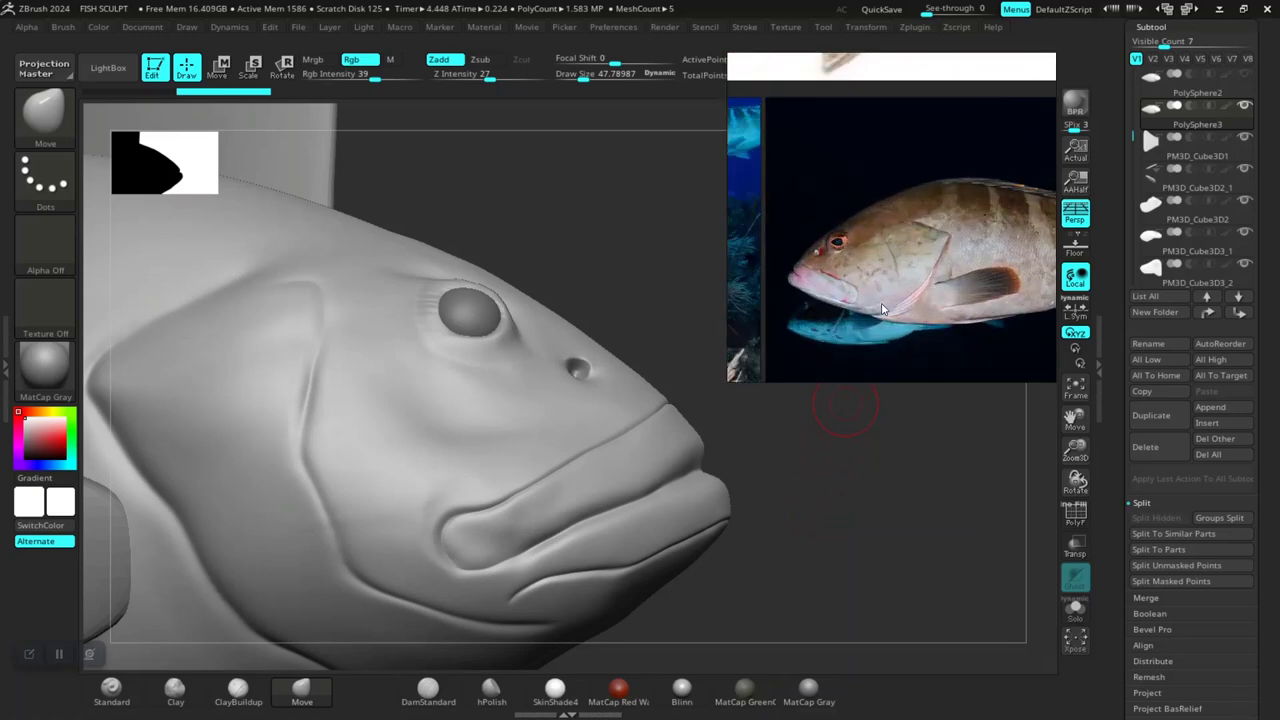
scroll(915, 250, "up", 2)
scroll(917, 259, "up", 2)
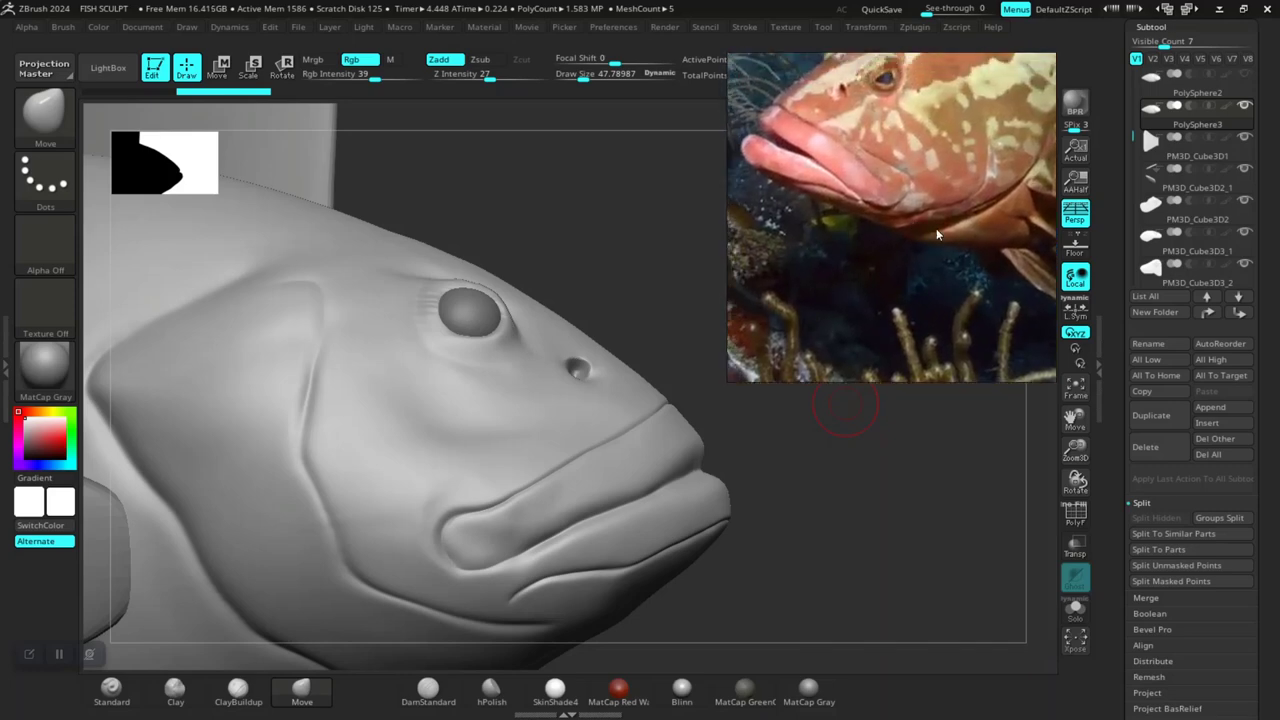
left_click_drag(749, 589, 600, 540)
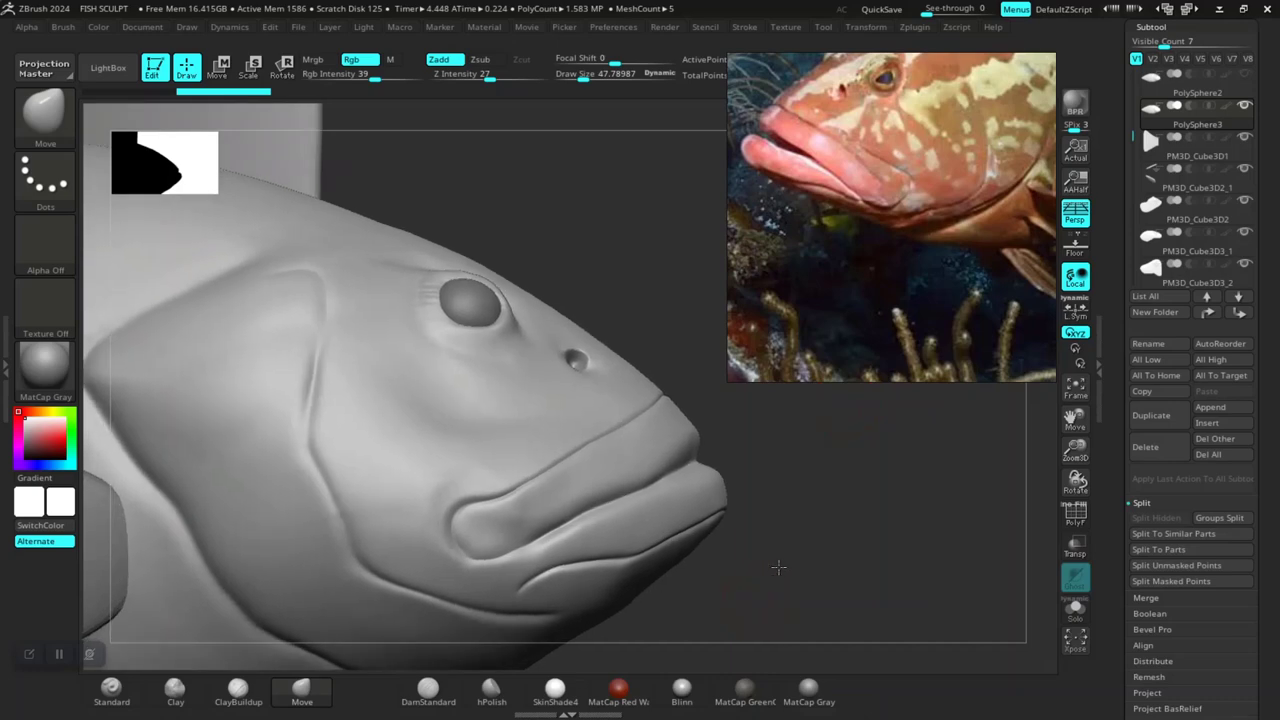
- Carve a crease along the lower lip with DamStandard
left_click(424, 686)
left_click_drag(550, 521, 558, 512)
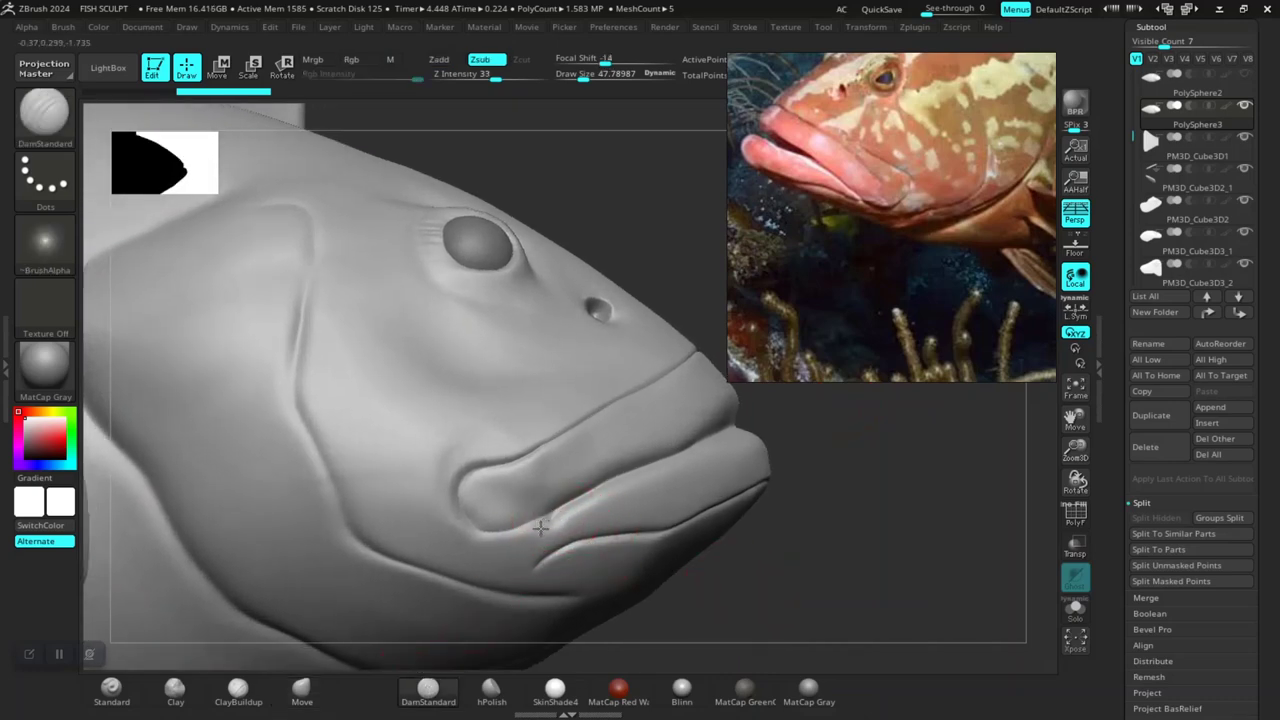
left_click_drag(538, 563, 553, 548)
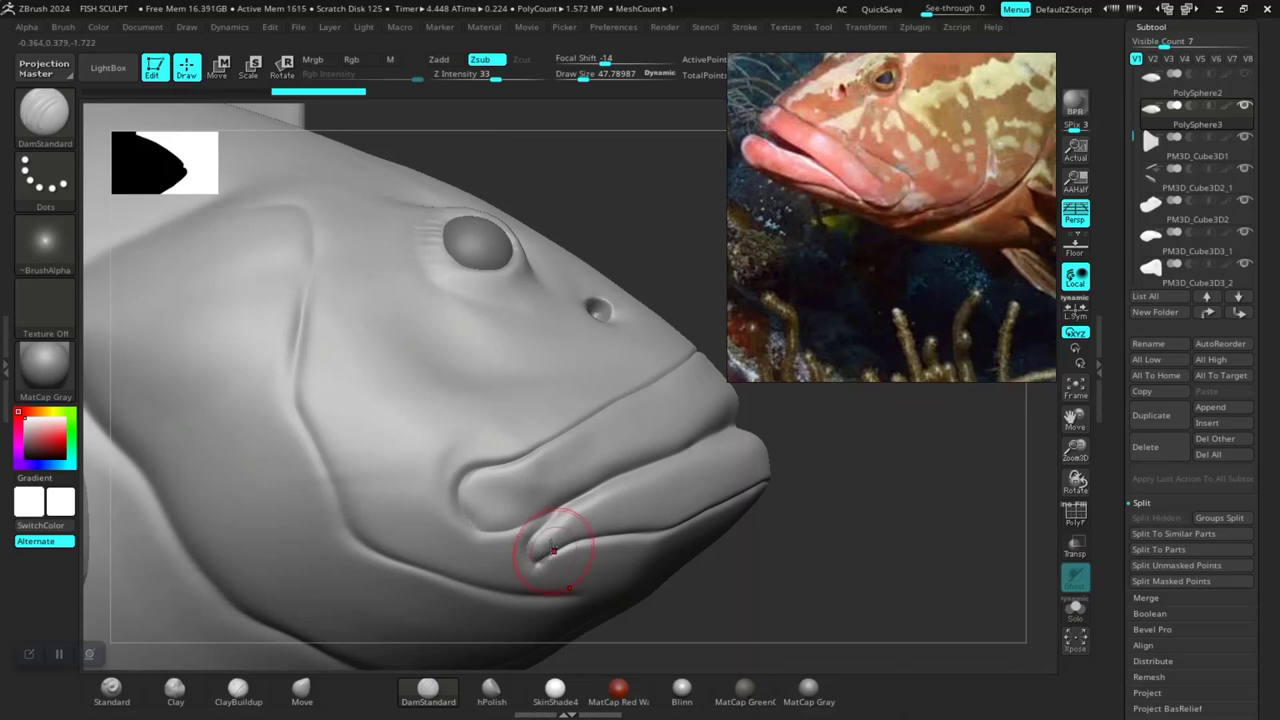
- Pinch the lower-lip crease tighter with the Pinch brush (B, P, I), then inspect the lip
key("b")
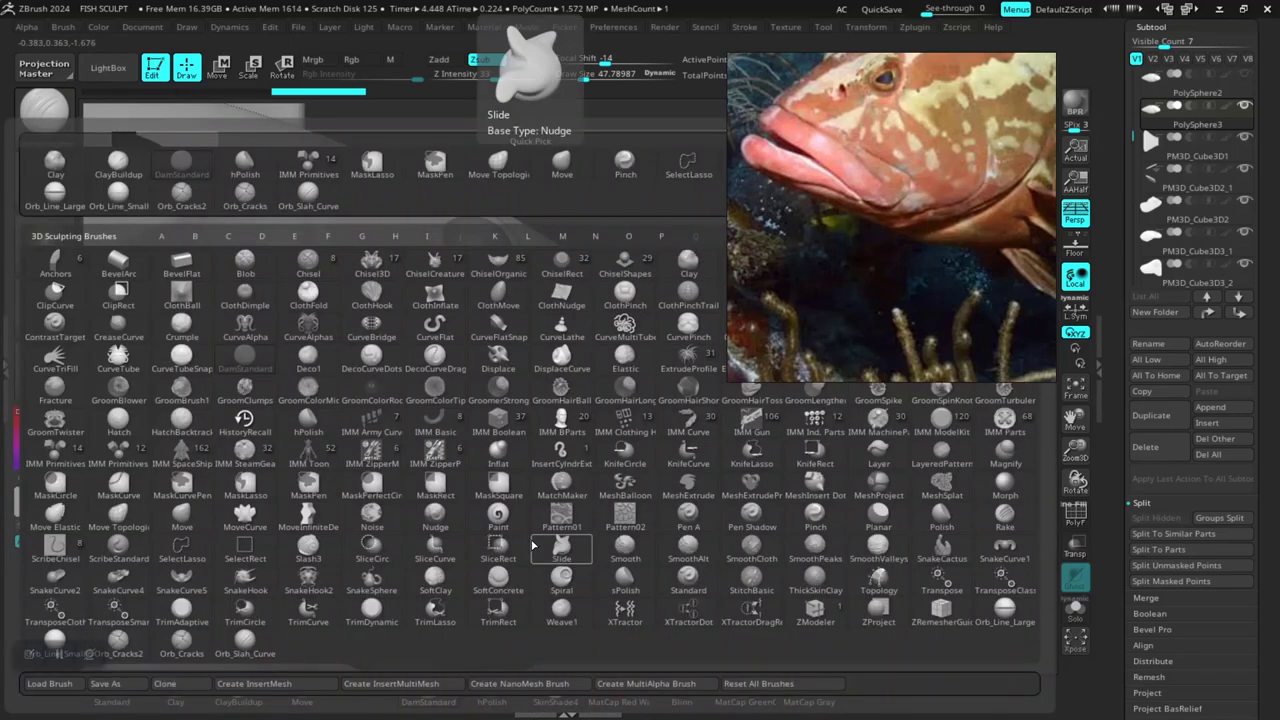
key("p")
key("i")
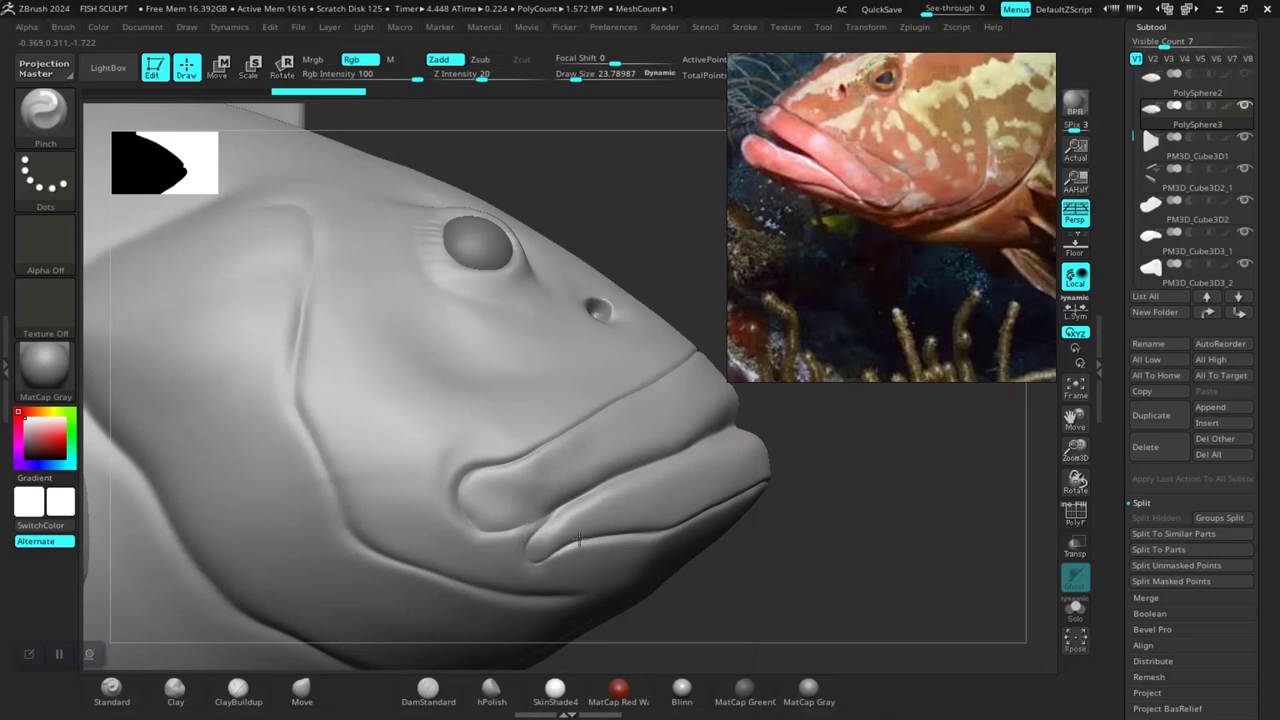
left_click_drag(579, 540, 605, 549)
mouse_move(737, 550)
left_mouse_down()
mouse_move(757, 543)
mouse_move(743, 529)
left_mouse_up()
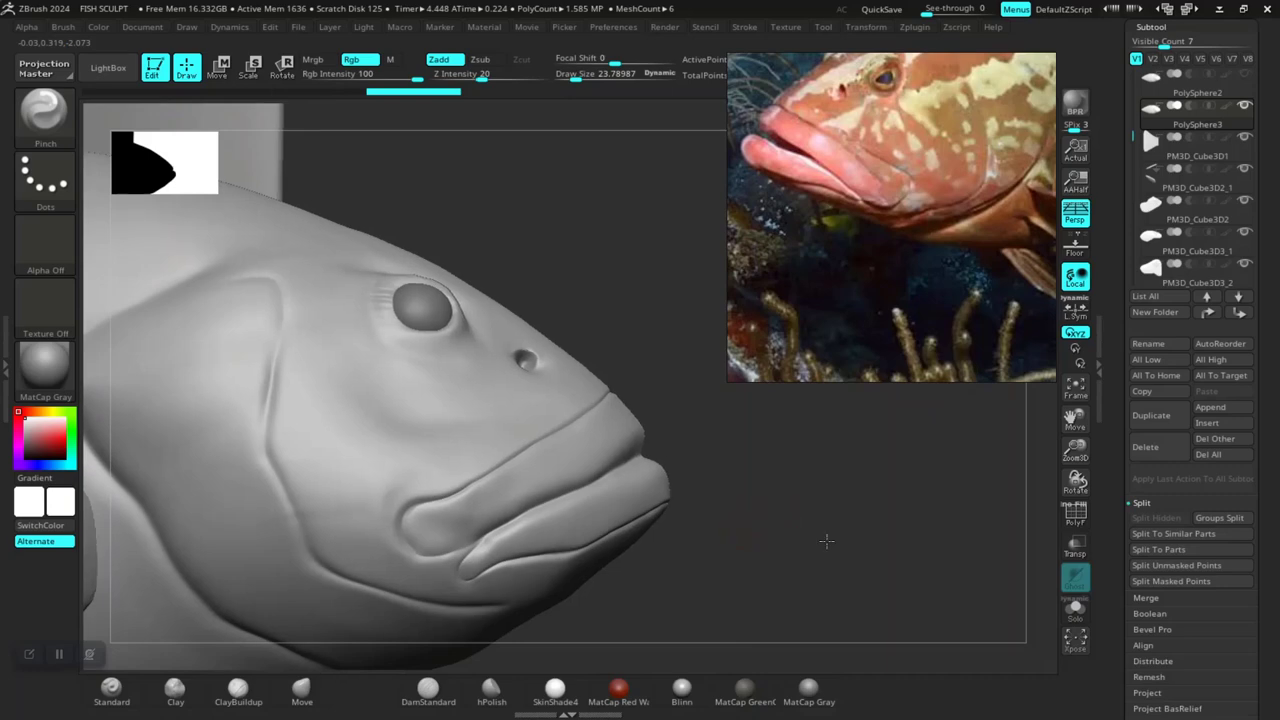
left_click_drag(829, 534, 668, 491, "alt")
left_click_drag(737, 383, 850, 326)
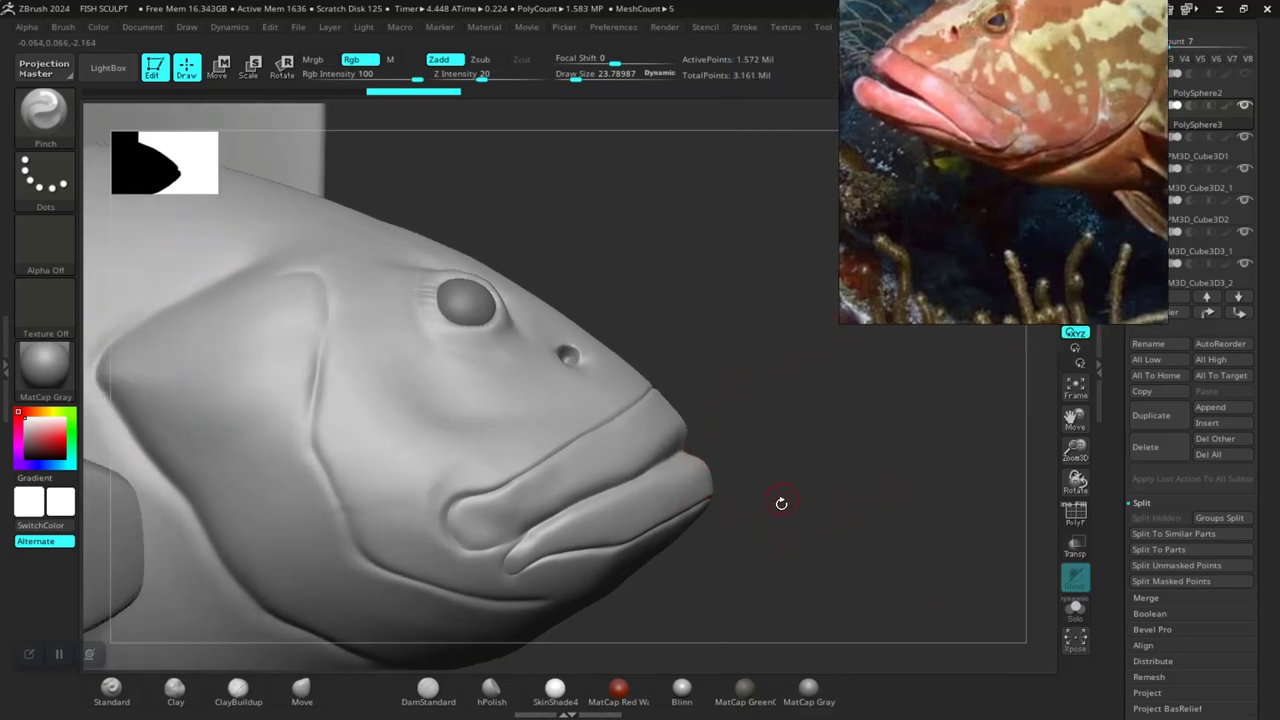
left_click_drag(780, 505, 676, 415)
- Choose a masking brush and orbit the fish to view it from several angles
key("ctrl")
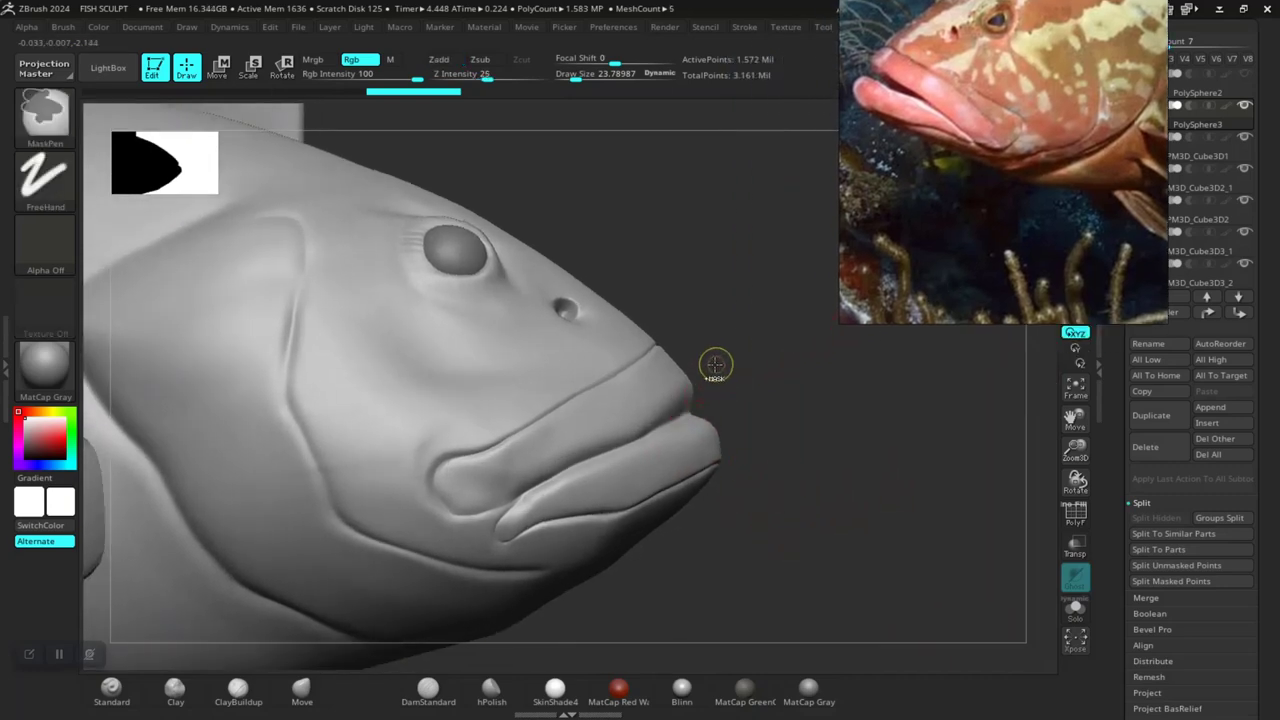
mouse_move(764, 455)
left_mouse_down()
mouse_move(737, 423)
mouse_move(786, 449)
mouse_move(766, 446)
left_mouse_up()
key("shift")
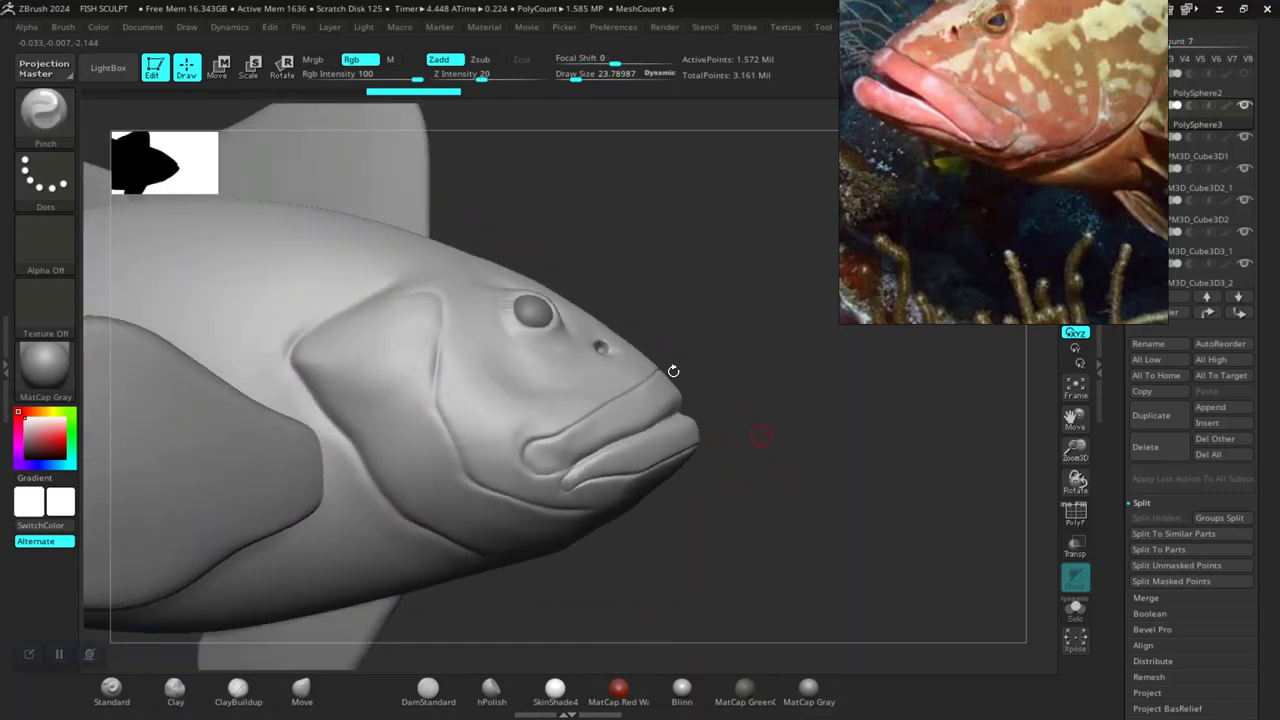
left_click(44, 110, "ctrl")
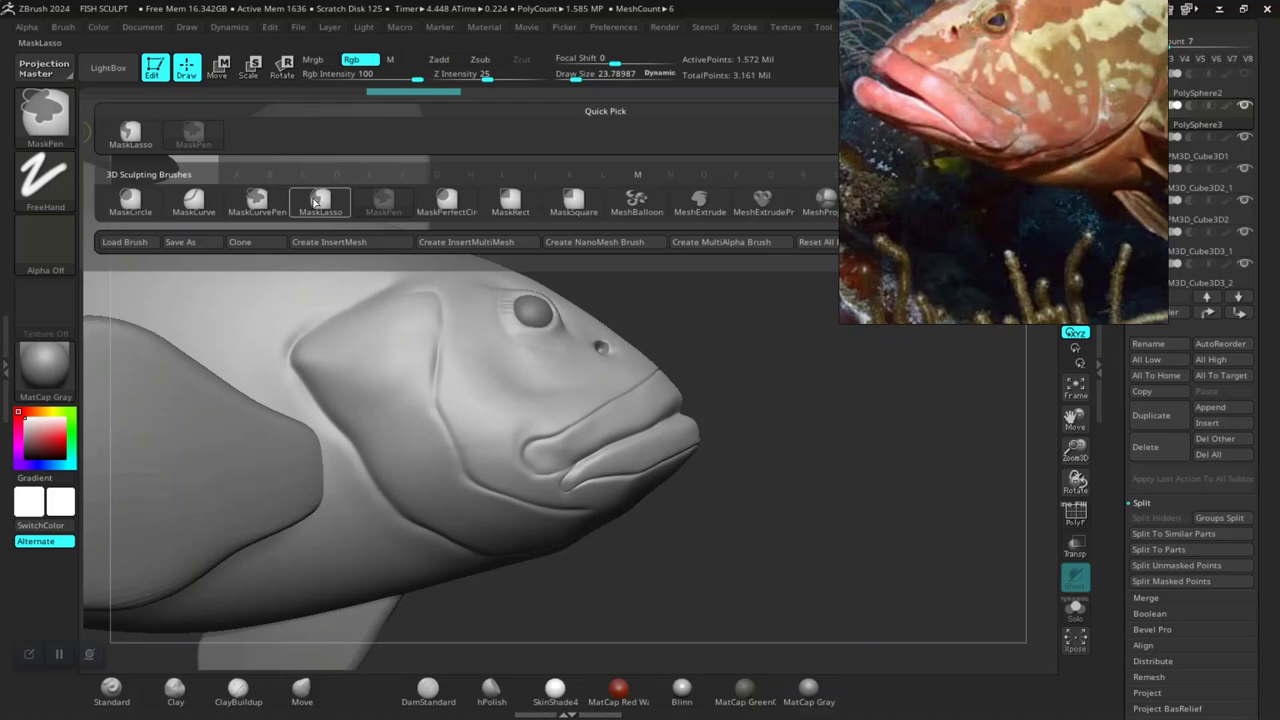
left_click(318, 200)
mouse_move(728, 557)
left_mouse_down()
mouse_move(709, 523)
mouse_move(700, 557)
mouse_move(737, 529)
mouse_move(706, 611)
mouse_move(663, 606)
left_mouse_up()
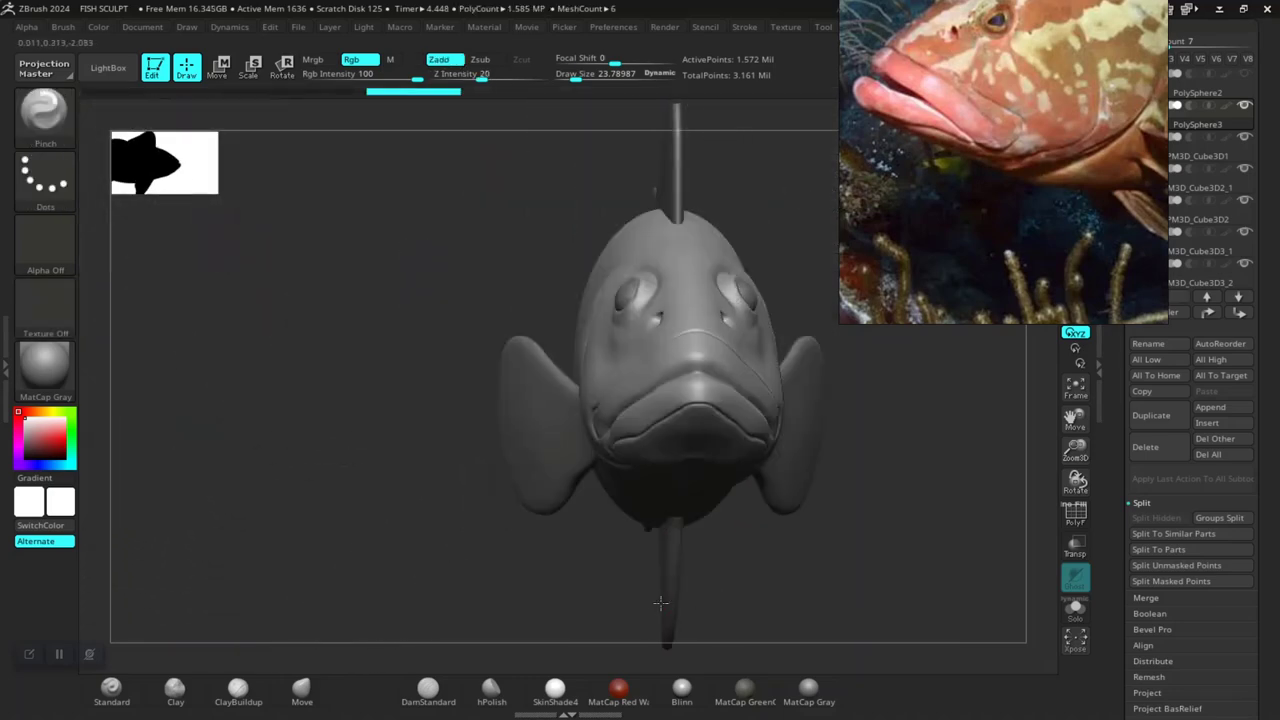
mouse_move(783, 557)
left_mouse_down()
mouse_move(848, 545)
mouse_move(766, 523)
mouse_move(783, 549)
mouse_move(797, 523)
mouse_move(713, 350)
mouse_move(720, 385)
left_mouse_up()
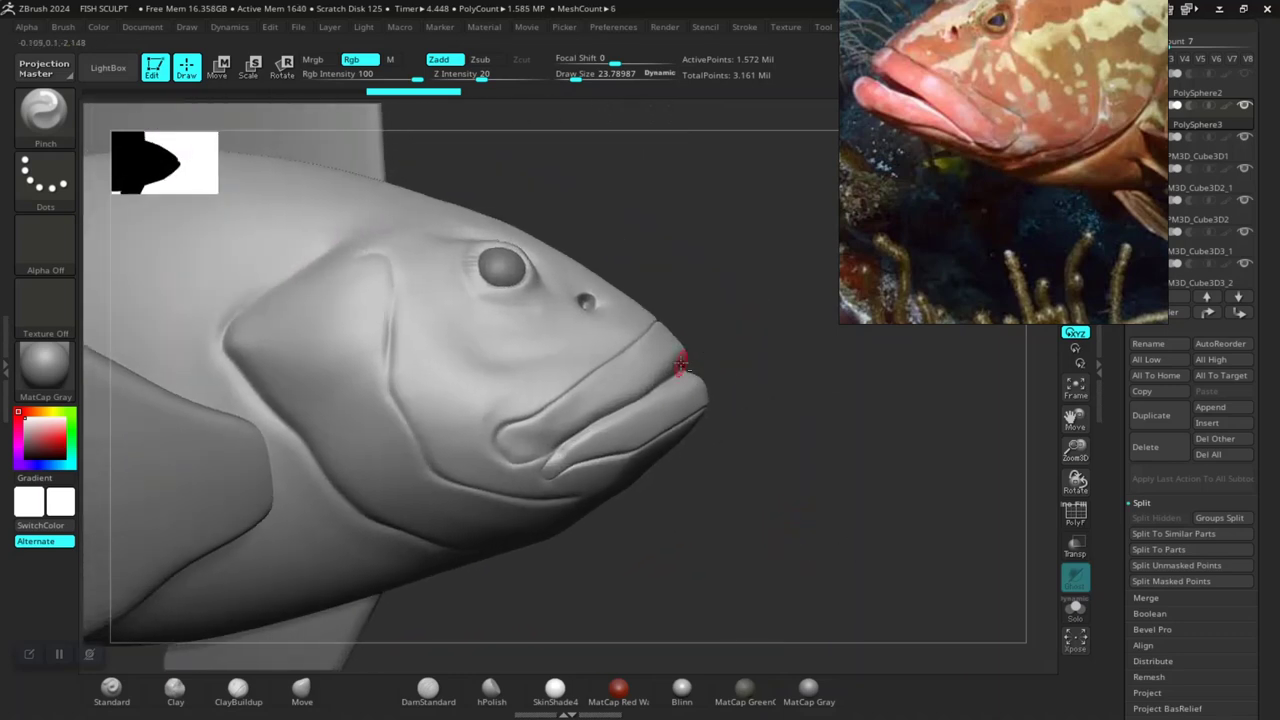
- Lasso-mask the lower lip and lower jaw area
key("ctrl")
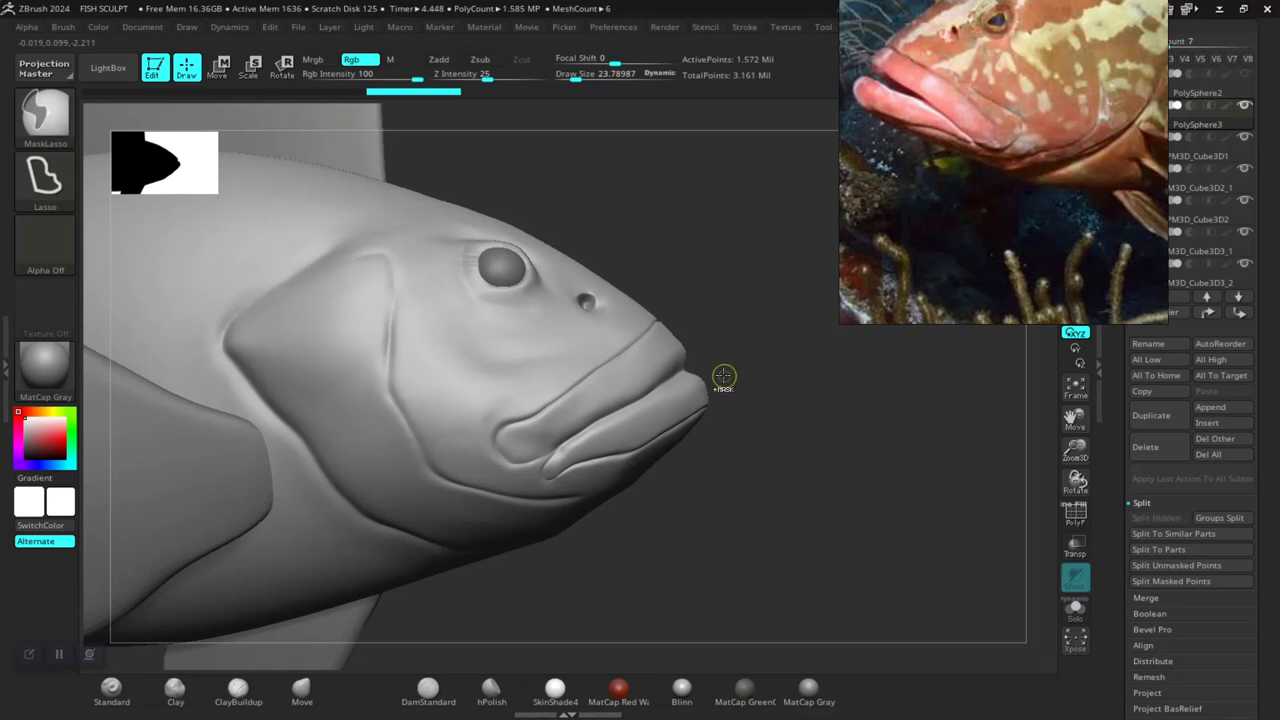
key("ctrl")
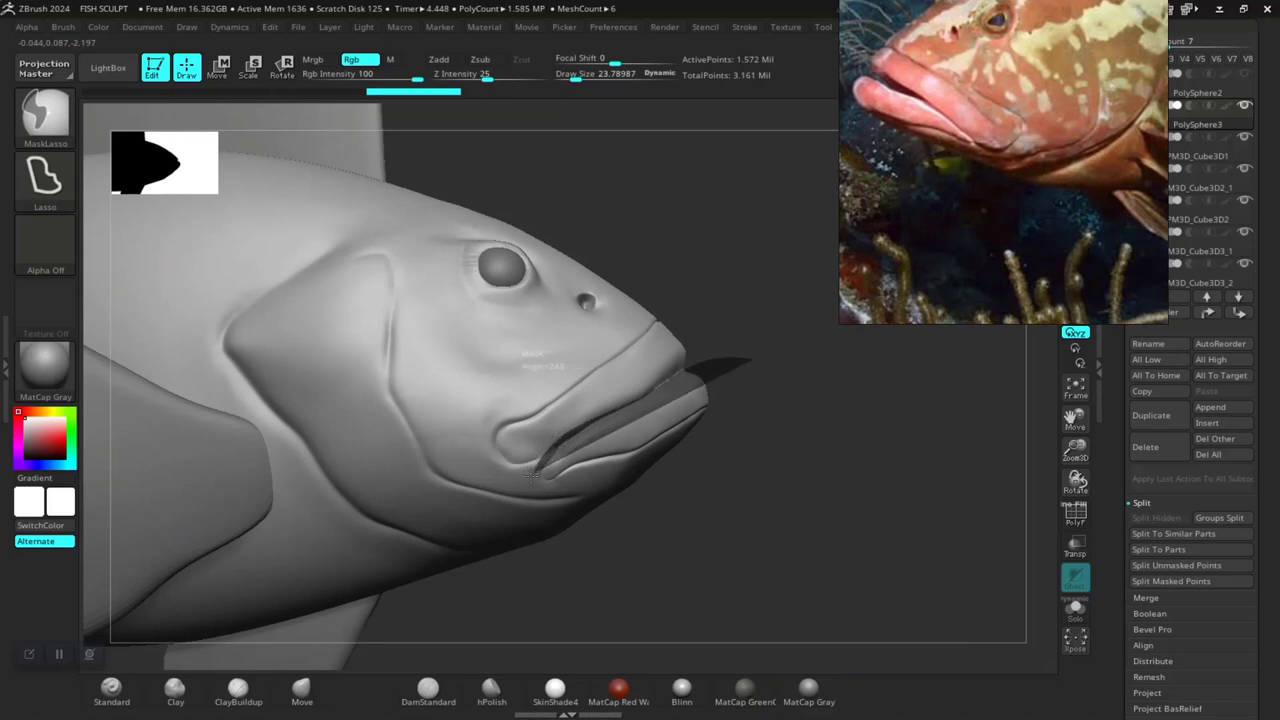
mouse_move(532, 477)
left_mouse_down("ctrl")
mouse_move(525, 496)
mouse_move(766, 498)
mouse_move(789, 449)
mouse_move(714, 448)
left_mouse_up("ctrl")
mouse_move(603, 510)
left_mouse_down()
mouse_move(735, 328)
mouse_move(653, 369)
left_mouse_up()
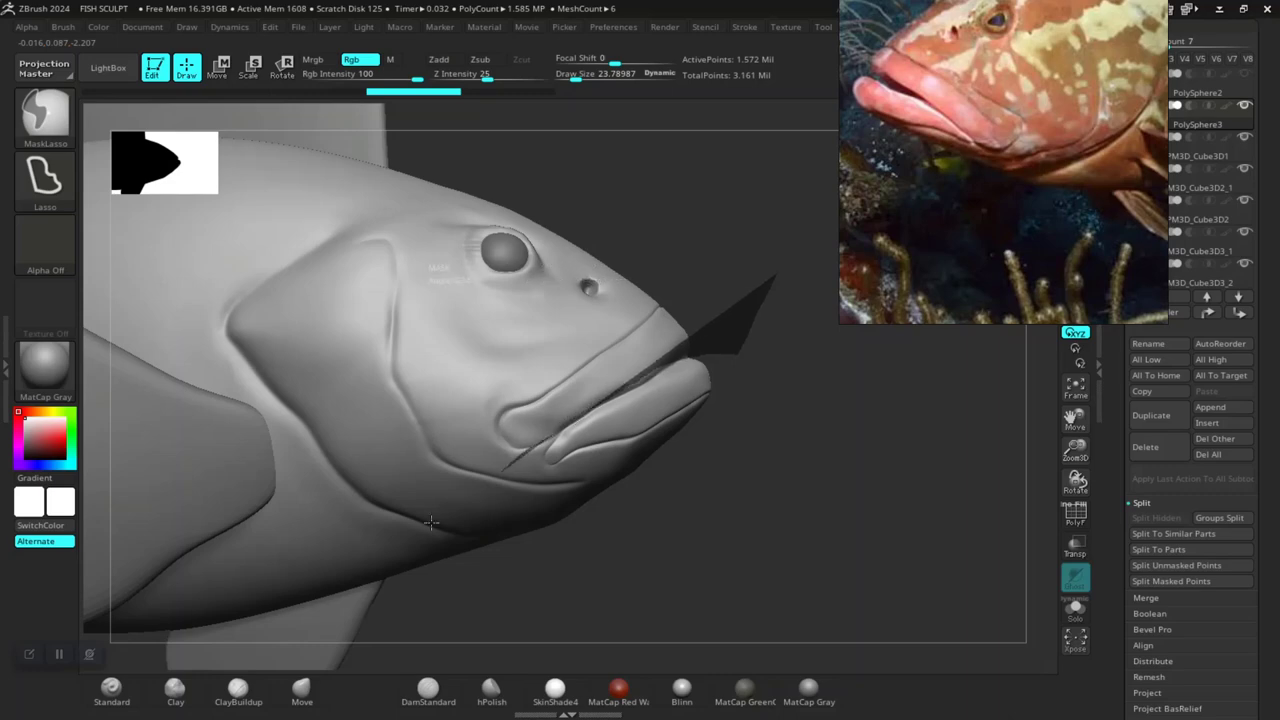
mouse_move(545, 435)
left_mouse_down("ctrl")
mouse_move(786, 437)
mouse_move(660, 466)
mouse_move(533, 441)
left_mouse_up("ctrl")
mouse_move(368, 403)
left_mouse_down()
mouse_move(396, 494)
mouse_move(337, 426)
mouse_move(294, 471)
mouse_move(374, 613)
mouse_move(618, 640)
mouse_move(636, 560)
mouse_move(600, 455)
mouse_move(460, 395)
mouse_move(405, 352)
left_mouse_up()
- Clear the lip mask, re-mask under the jaw and lower jaw, and toggle the mask inversion
left_click(357, 460, "ctrl")
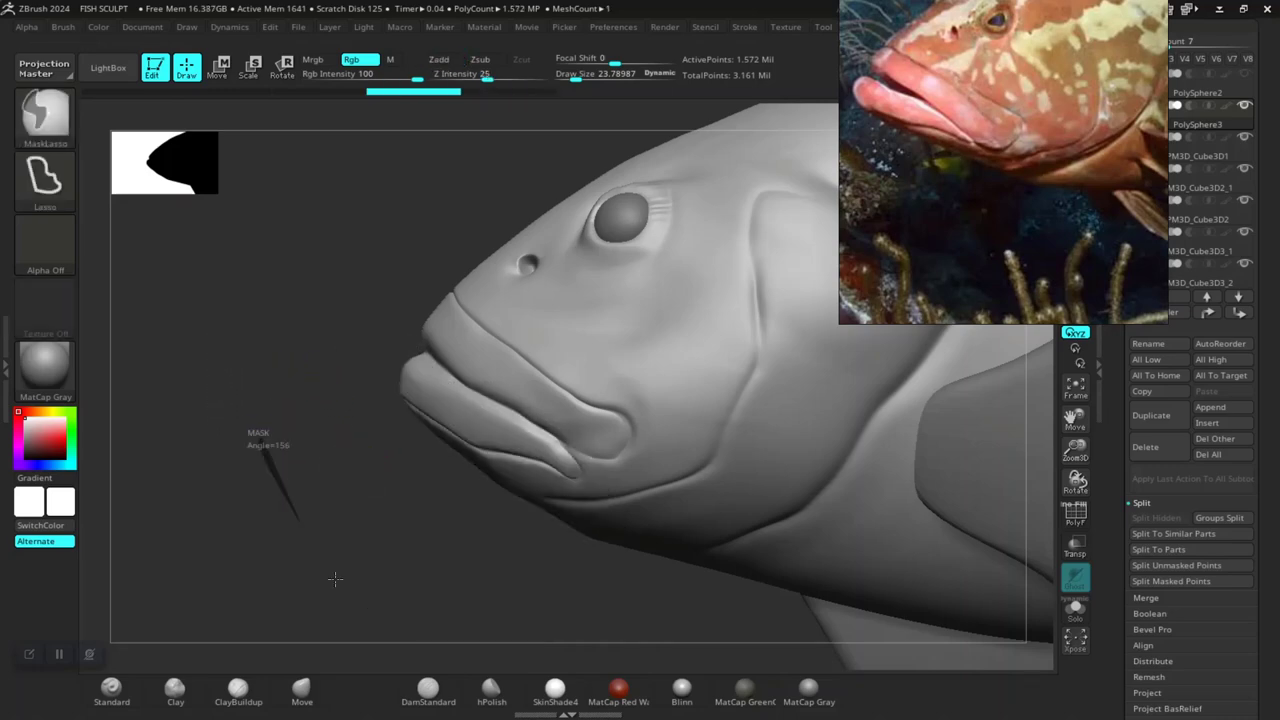
mouse_move(335, 578)
left_mouse_down("ctrl")
mouse_move(600, 600)
mouse_move(595, 500)
mouse_move(573, 437)
mouse_move(340, 345)
mouse_move(240, 556)
left_mouse_up("ctrl")
mouse_move(435, 557)
left_mouse_down()
mouse_move(423, 466)
mouse_move(429, 517)
mouse_move(443, 509)
mouse_move(426, 522)
mouse_move(449, 537)
mouse_move(732, 555)
left_mouse_up()
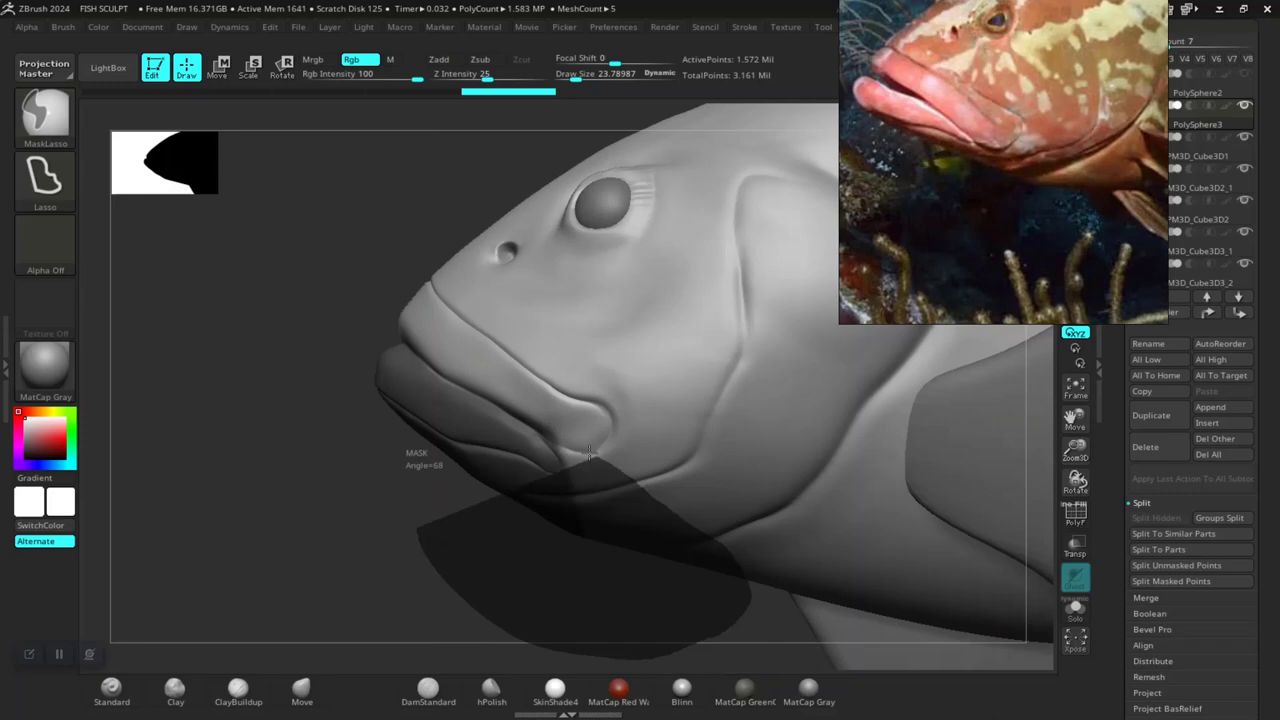
left_click_drag(646, 490, 420, 450, "ctrl")
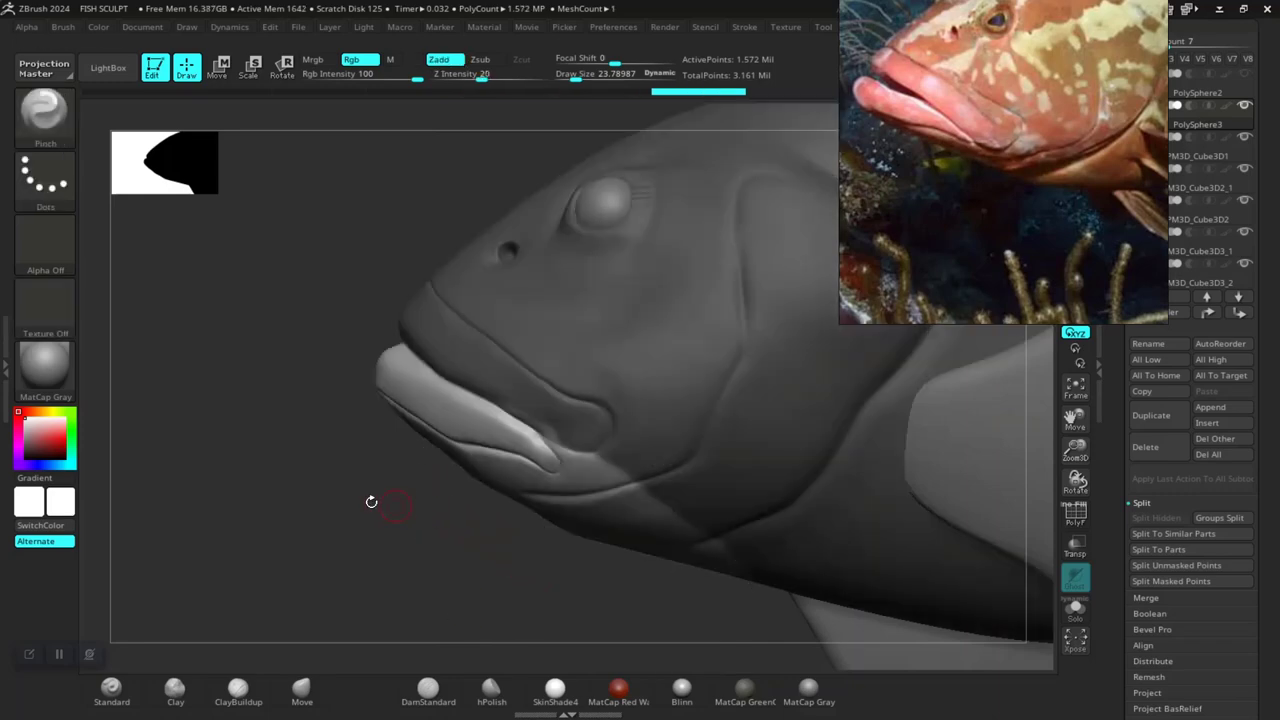
left_click(372, 500, "ctrl")
left_click(370, 492, "ctrl")
left_click(370, 485, "ctrl")
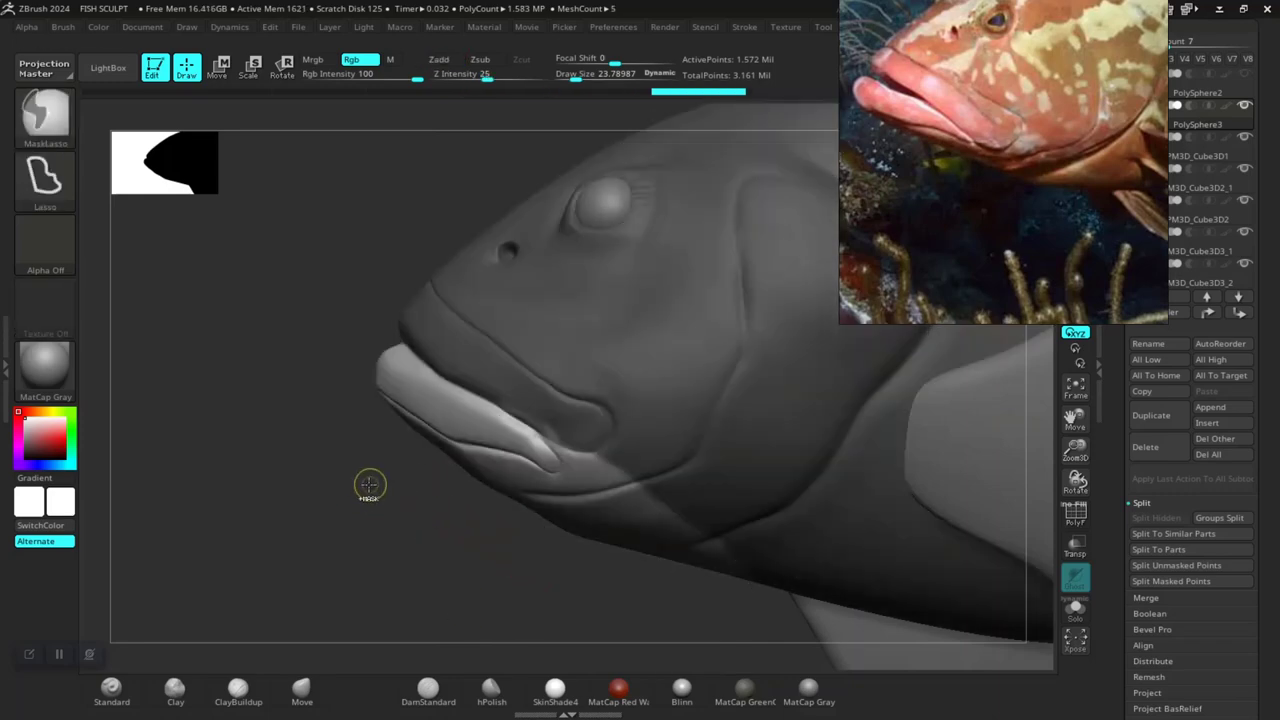
left_click(370, 486, "ctrl")
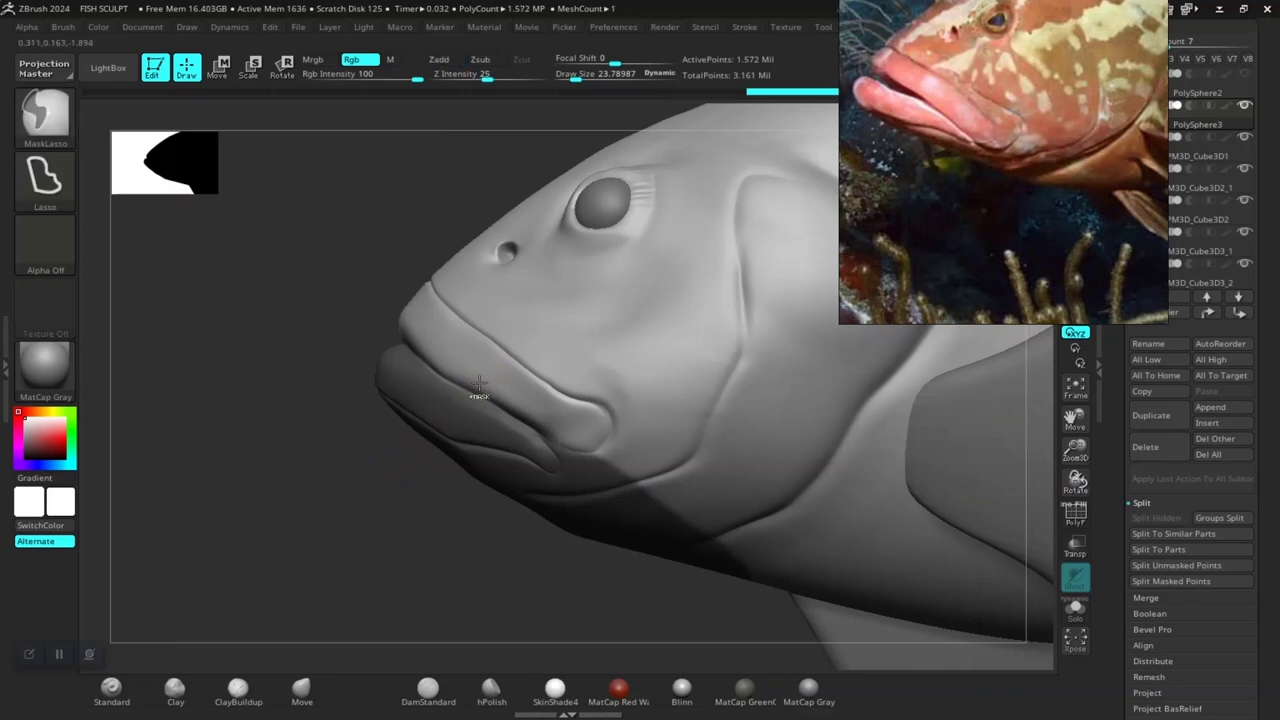
- Activate the Transpose gizmo and centre it on the unmasked jaw, pivoting at the hinge
key("w")
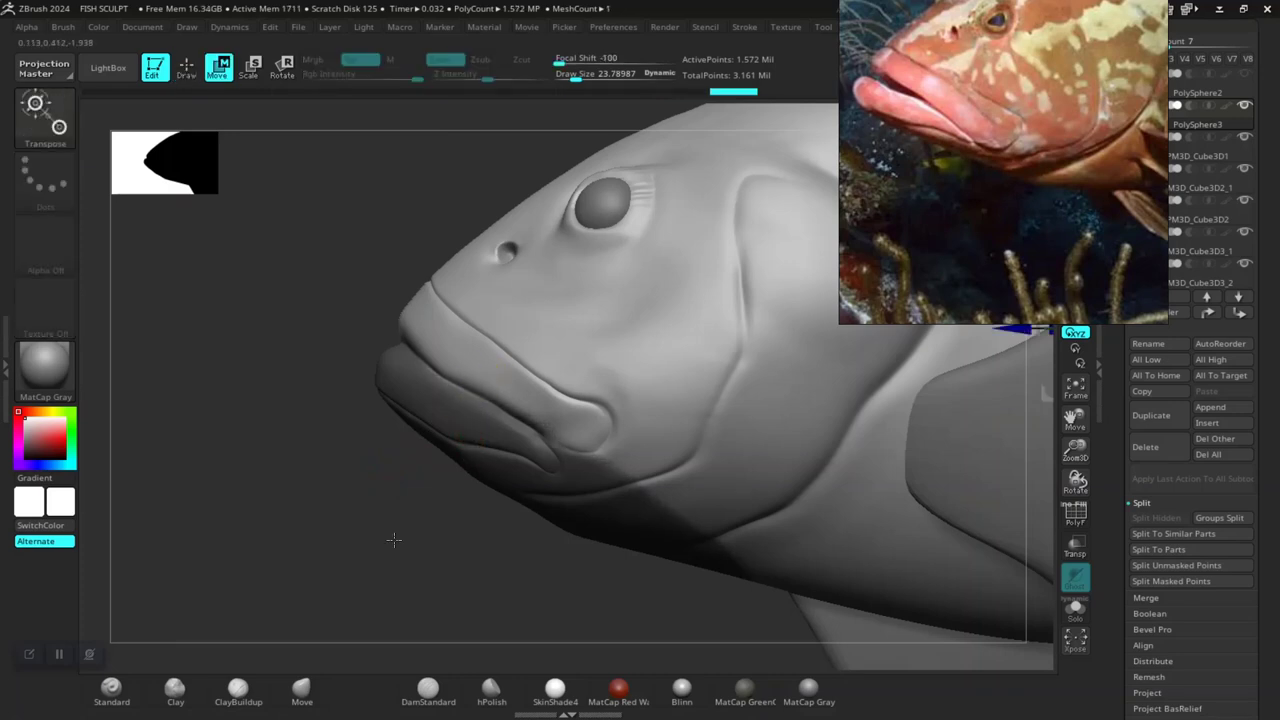
left_click(390, 545, "ctrl")
left_click_drag(349, 526, 354, 571, "alt")
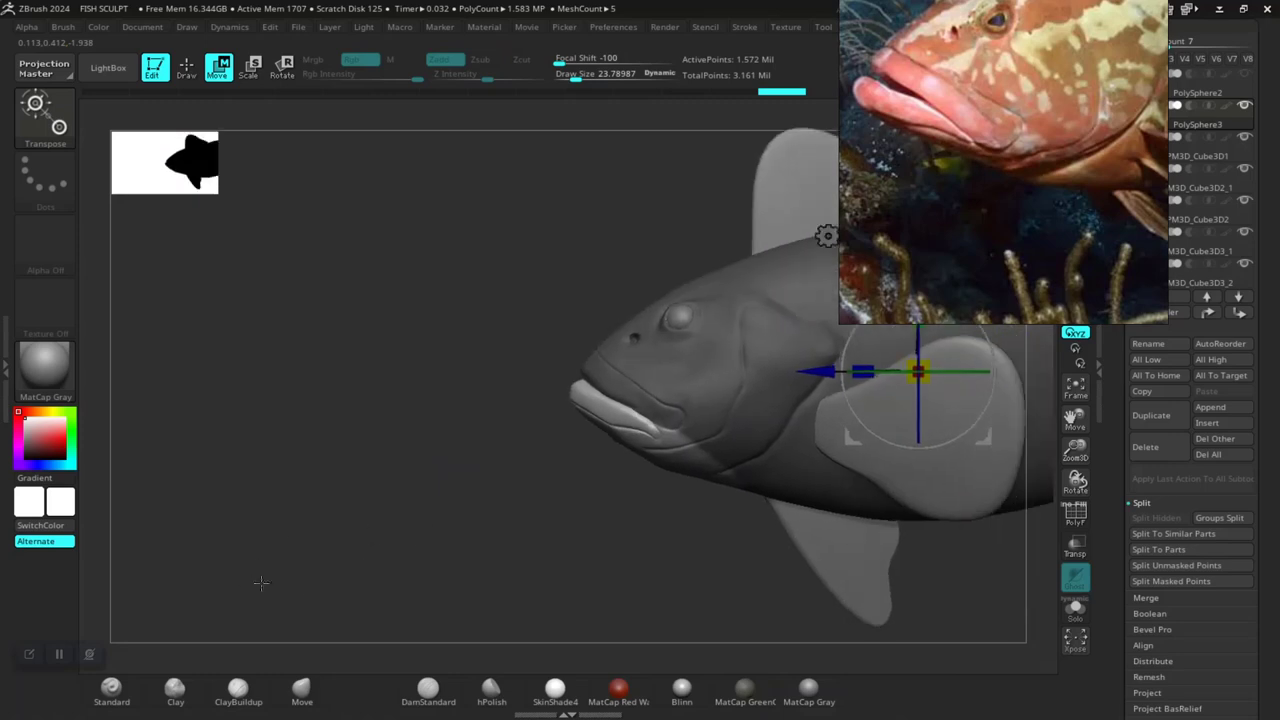
left_click_drag(260, 583, 614, 338)
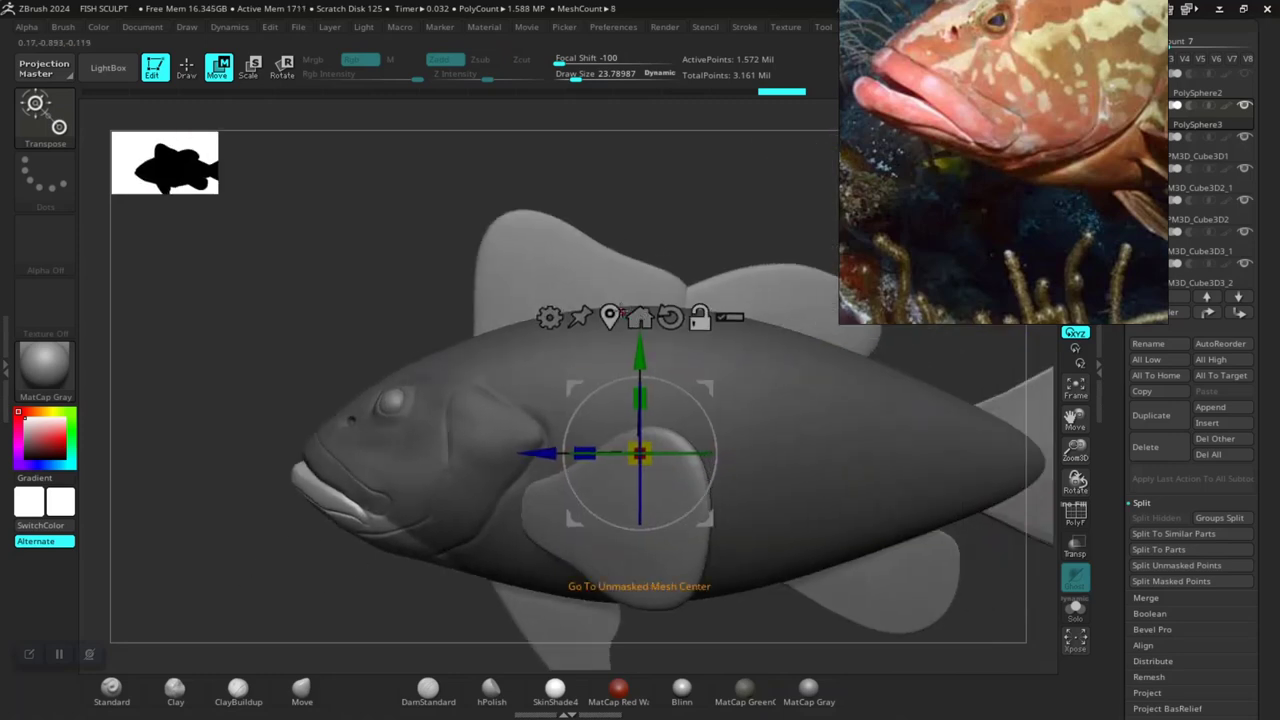
left_click(620, 312)
mouse_move(285, 495)
left_mouse_down()
mouse_move(301, 404)
mouse_move(500, 390)
left_mouse_up()
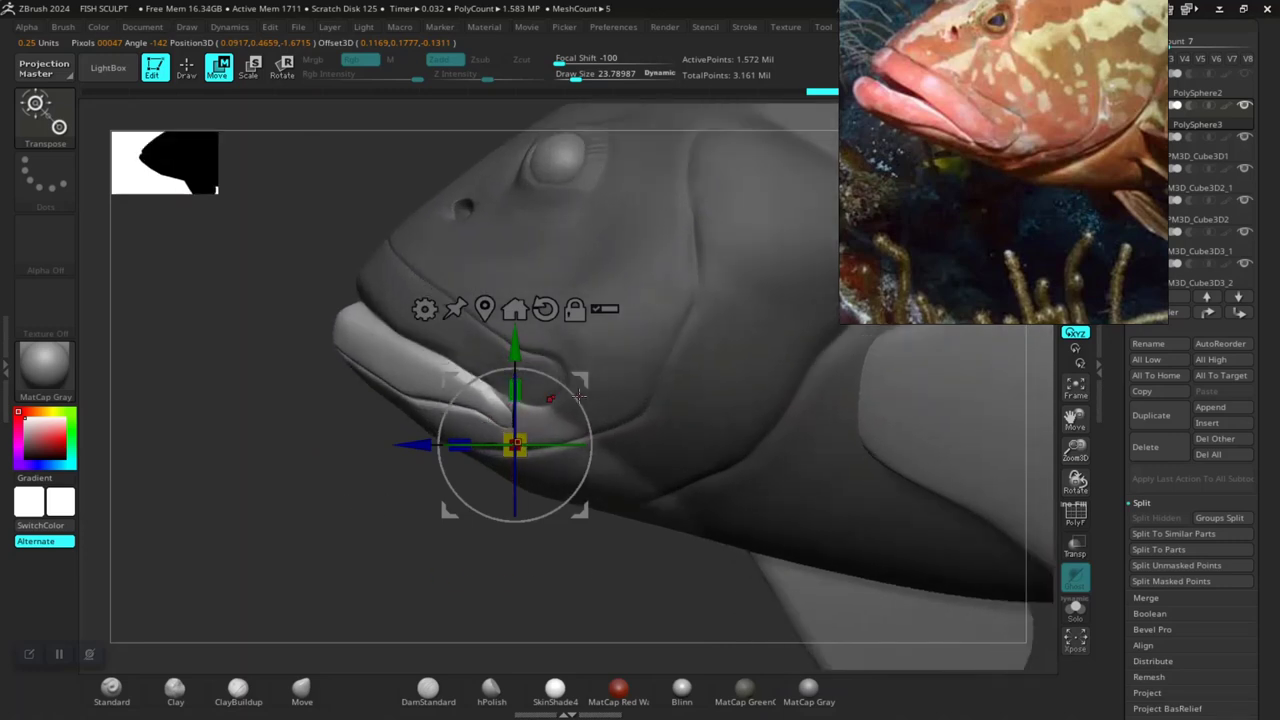
left_click_drag(400, 580, 492, 433)
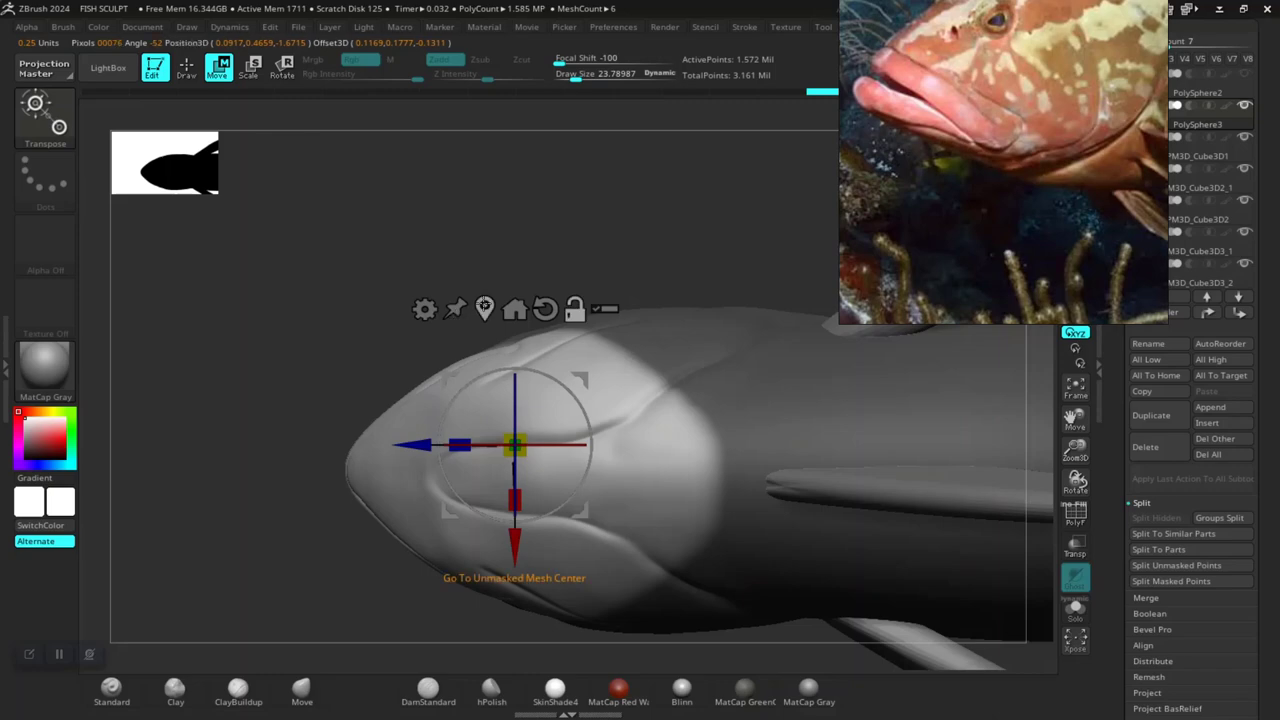
left_click(485, 309)
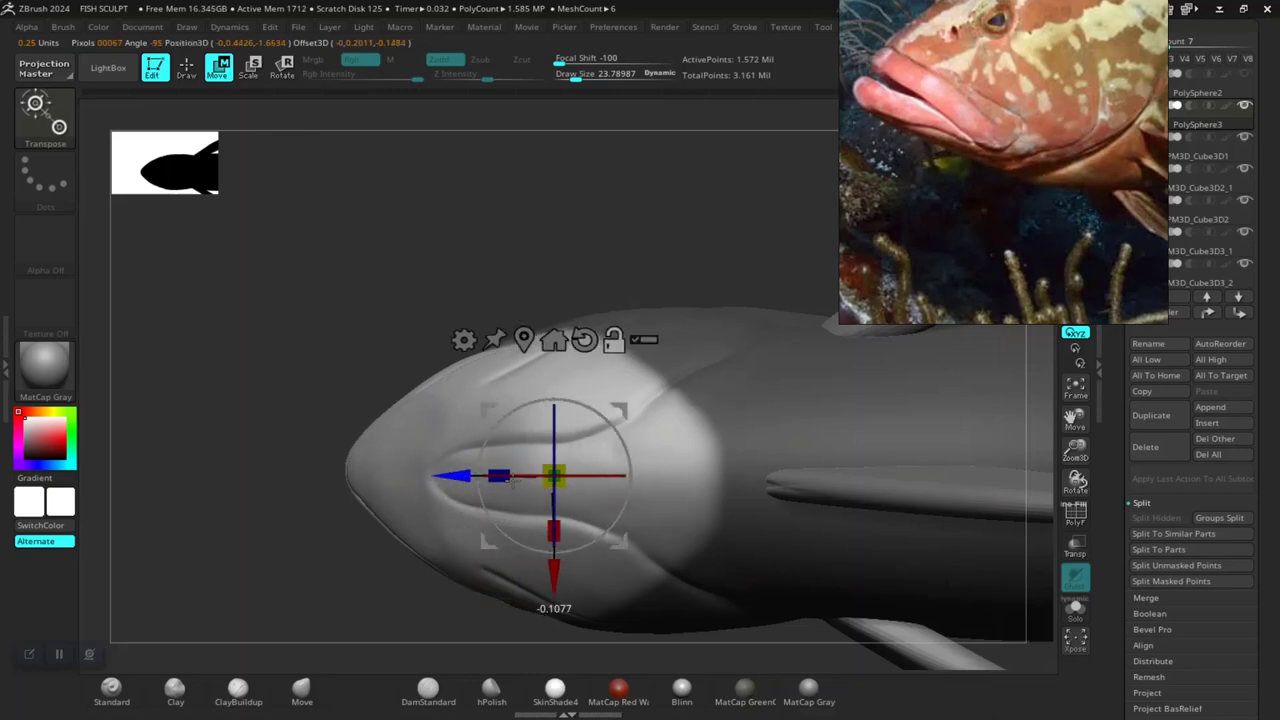
left_click_drag(412, 476, 558, 476, "alt")
mouse_move(480, 560)
left_mouse_down()
mouse_move(278, 606)
mouse_move(442, 508)
left_mouse_up()
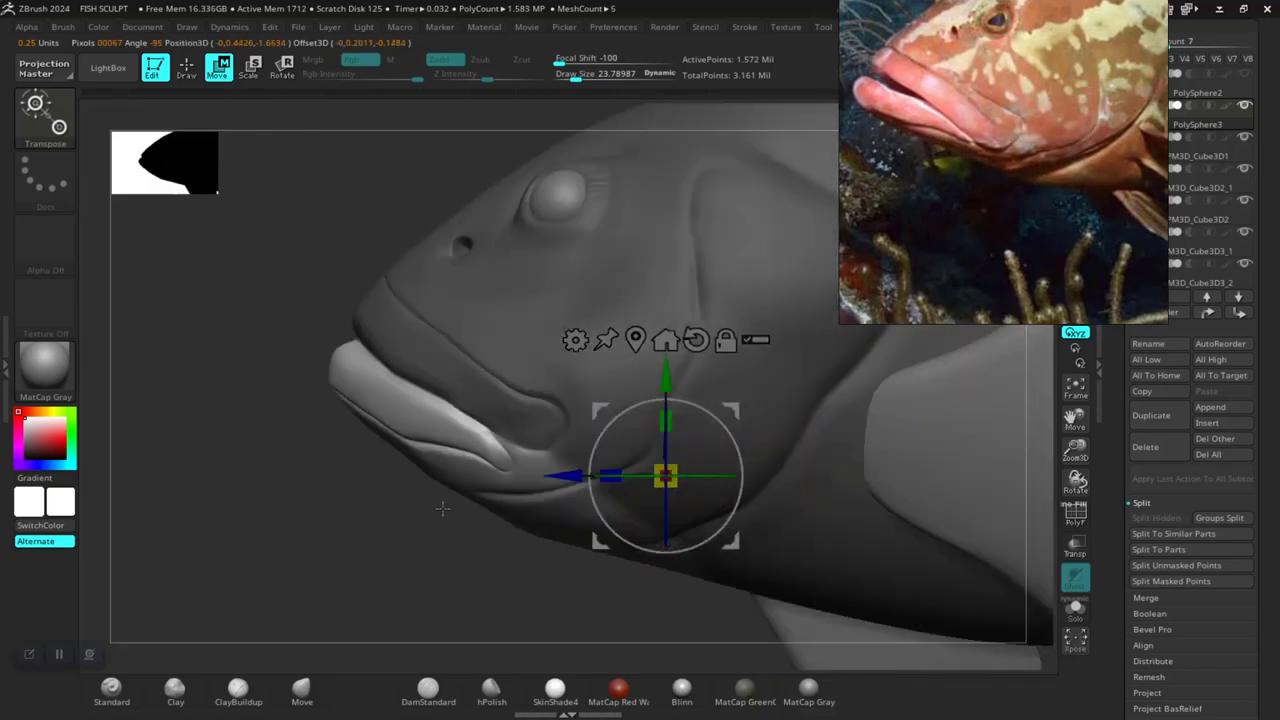
- Rotate the lower jaw downward to open the mouth, then clear the mask and return to Draw
left_click_drag(598, 450, 594, 455)
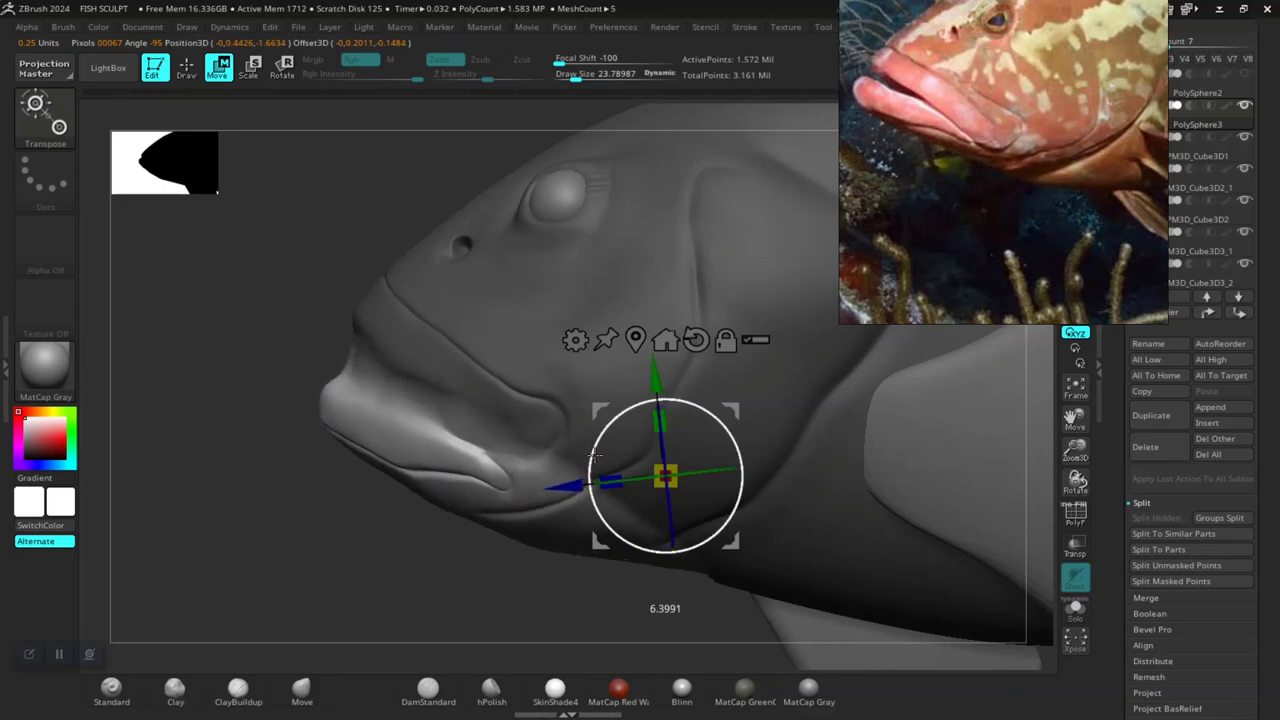
mouse_move(300, 569)
left_mouse_down()
mouse_move(268, 516)
mouse_move(320, 560)
left_mouse_up()
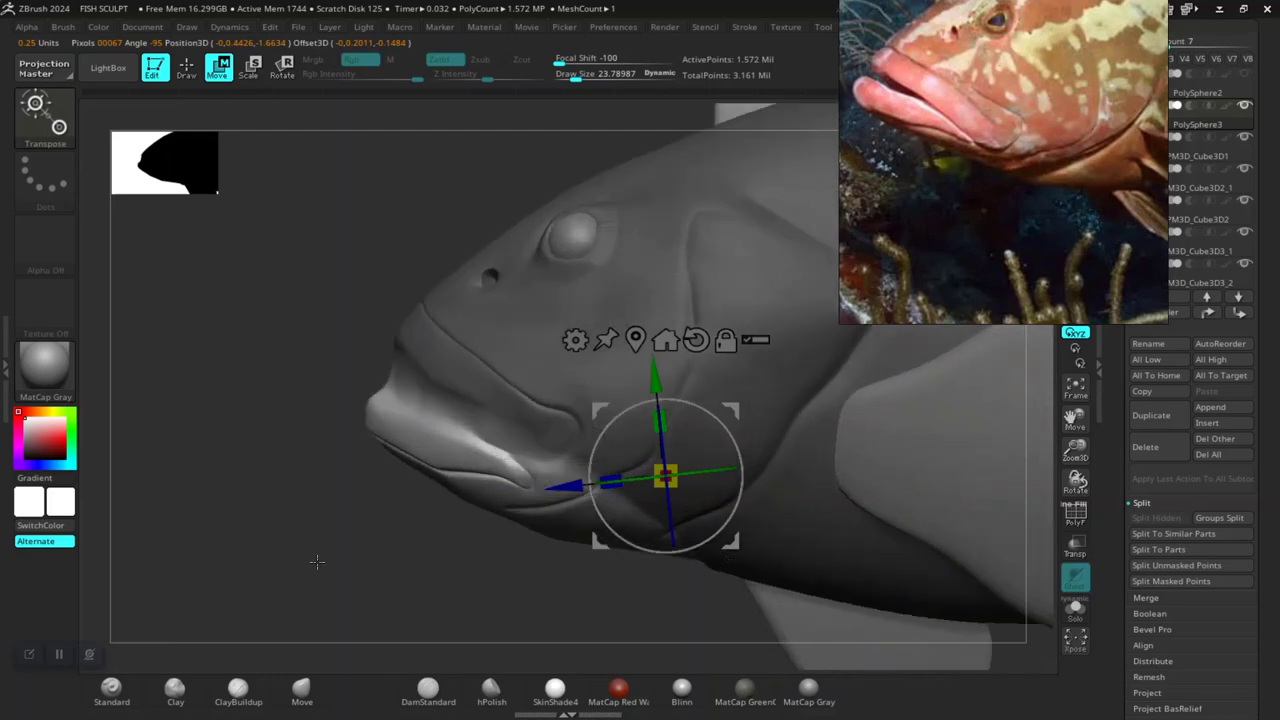
left_click_drag(597, 440, 594, 437)
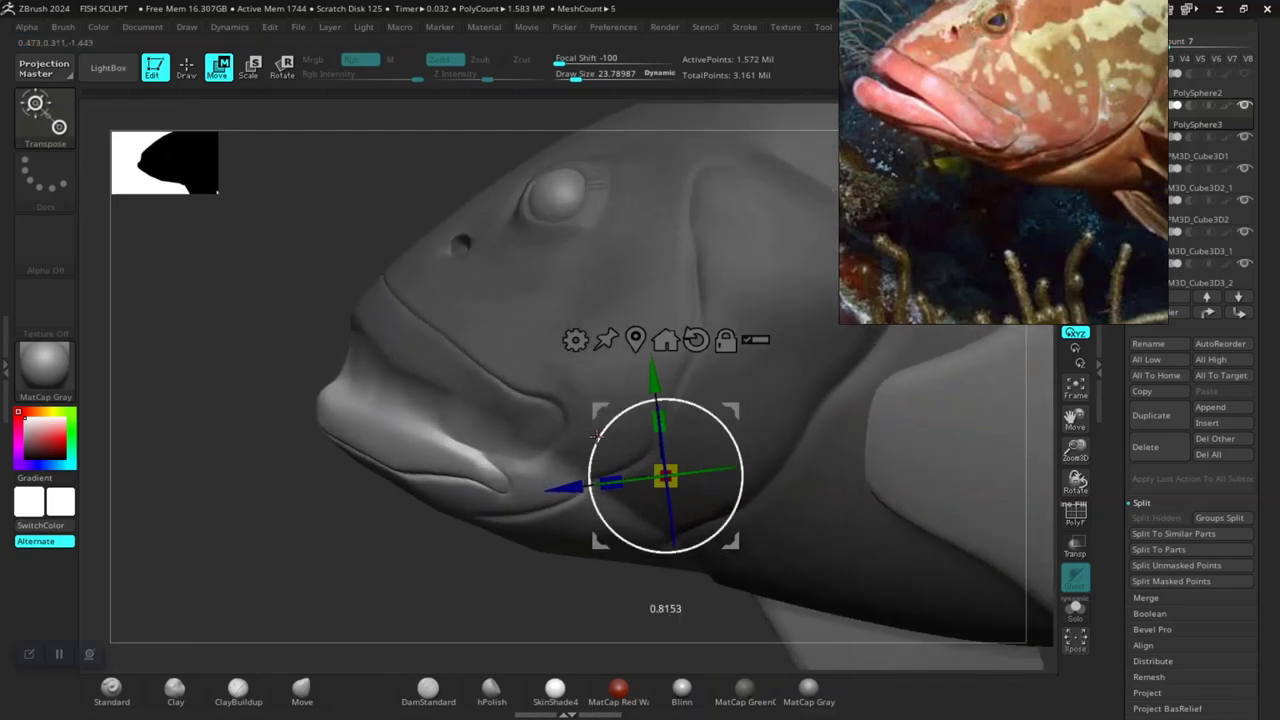
mouse_move(326, 586)
left_mouse_down()
mouse_move(347, 462)
mouse_move(350, 518)
mouse_move(325, 524)
mouse_move(360, 526)
mouse_move(255, 510)
left_mouse_up()
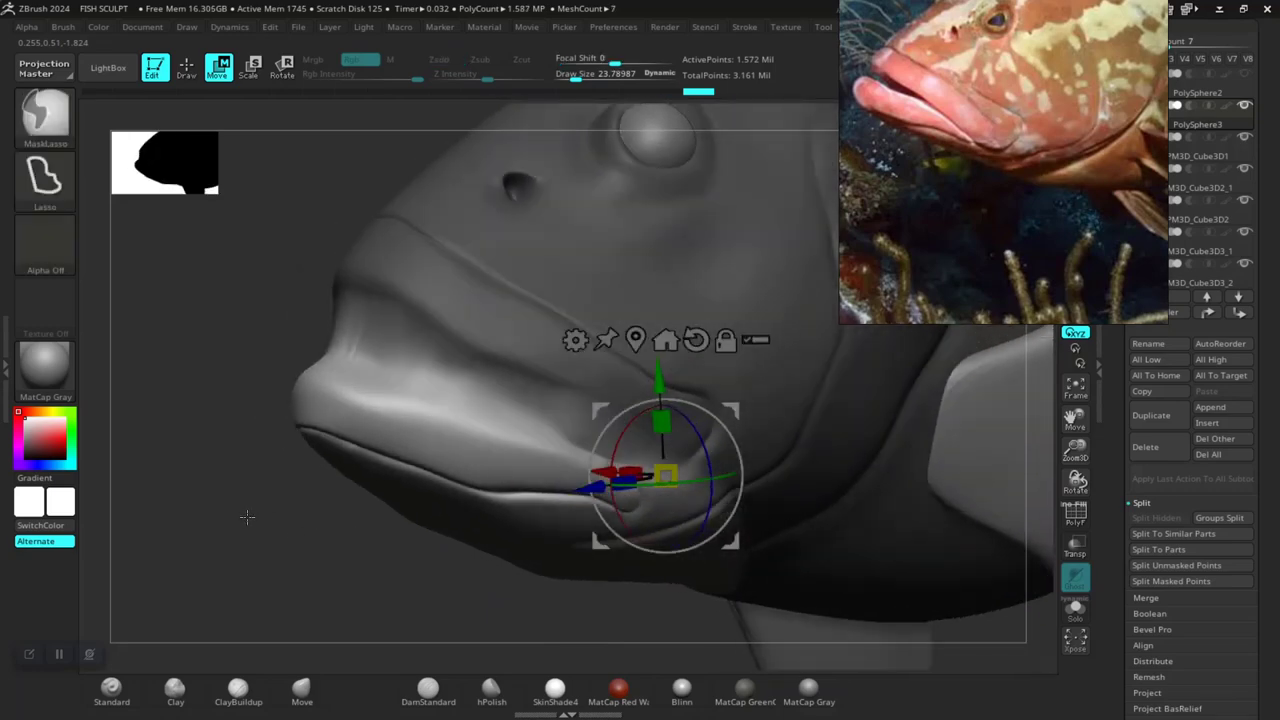
key("ctrl")
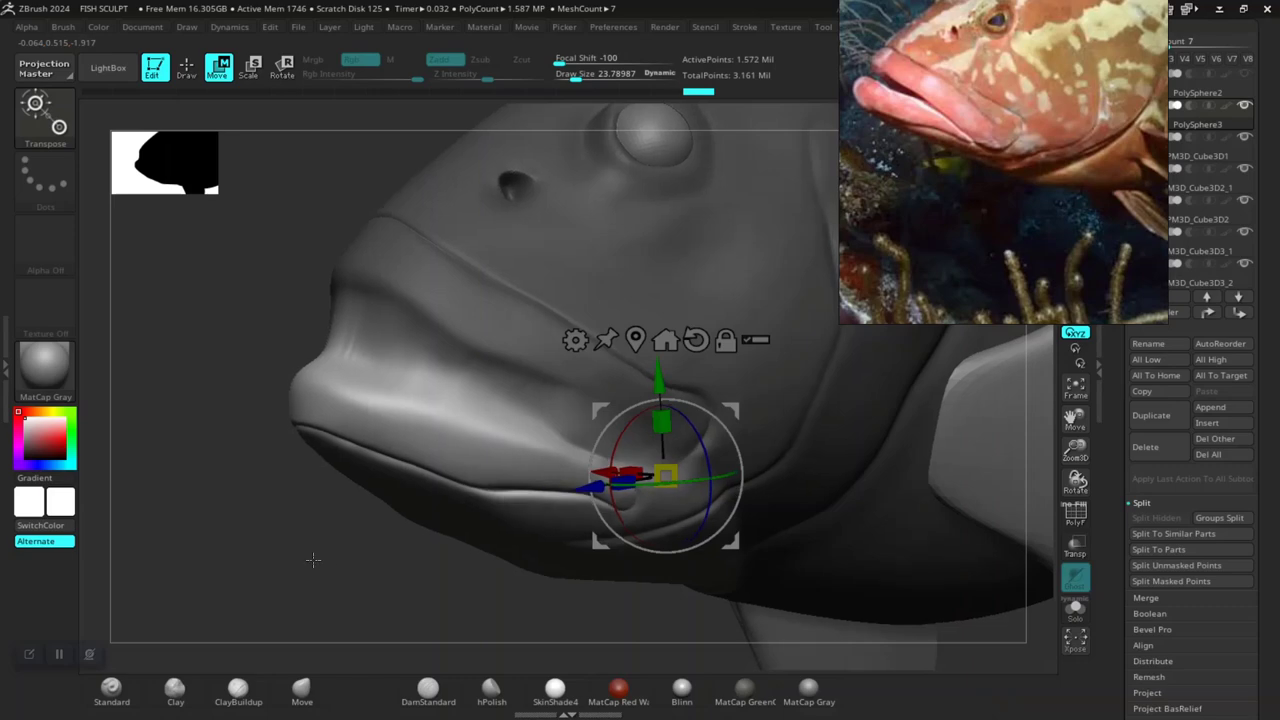
mouse_move(330, 563)
left_mouse_down()
mouse_move(335, 531)
mouse_move(320, 520)
mouse_move(300, 543)
mouse_move(290, 521)
left_mouse_up()
key("shift+f")
left_click(325, 521, "ctrl")
key("shift+f")
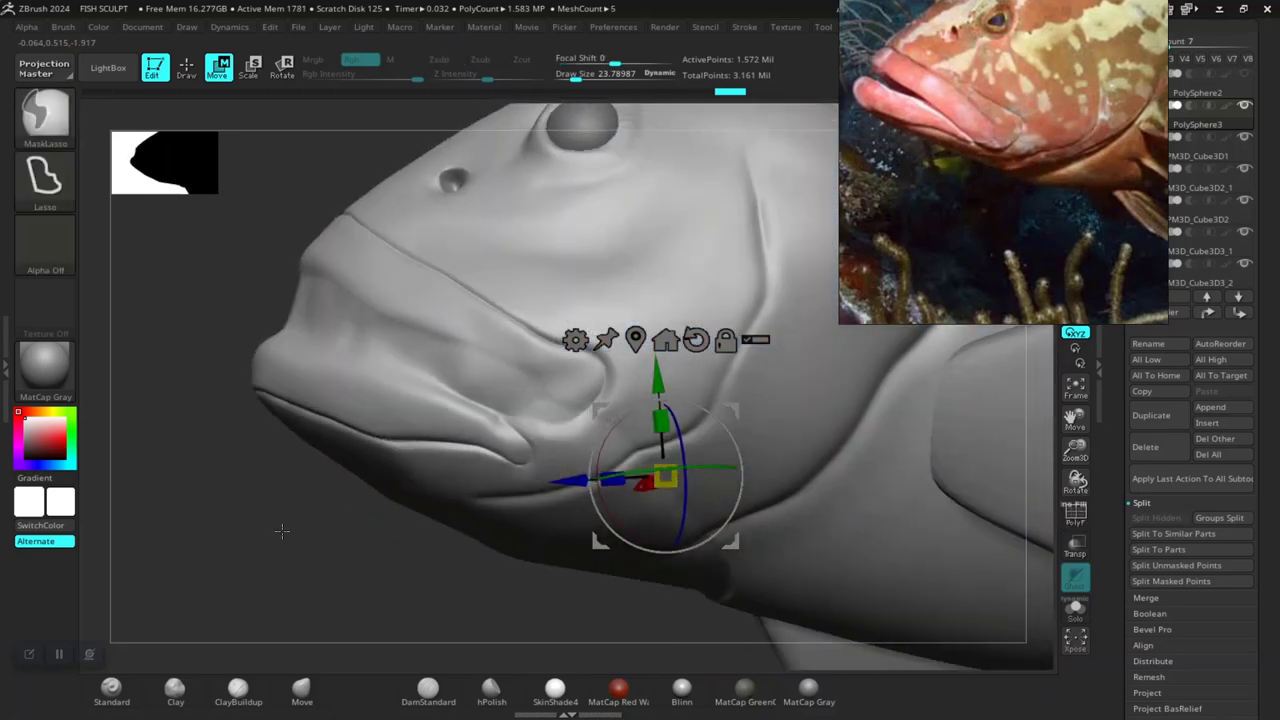
key("q")
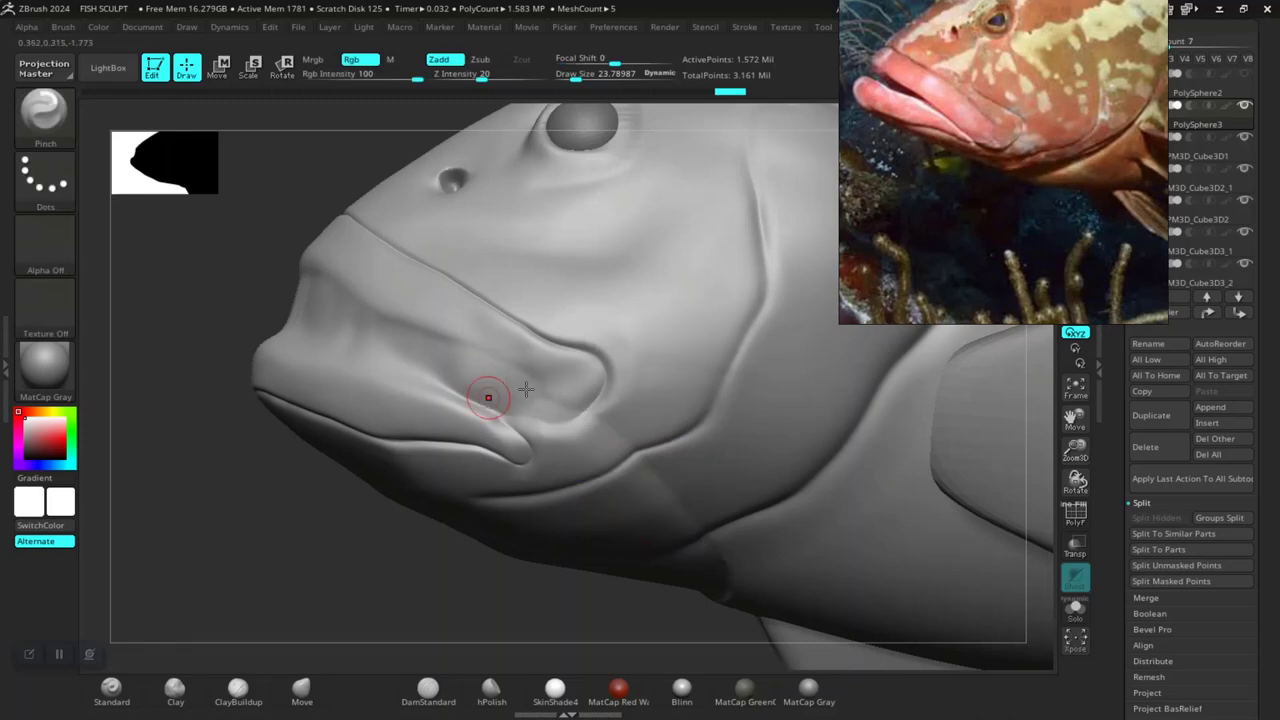
- Isolate the lower-jaw polygroup, unhide the rest, and mask everything except the lower jaw
left_click(605, 287, "ctrl+shift")
mouse_move(395, 509)
left_mouse_down()
mouse_move(411, 524)
mouse_move(397, 569)
mouse_move(386, 529)
mouse_move(434, 510)
mouse_move(374, 543)
left_mouse_up()
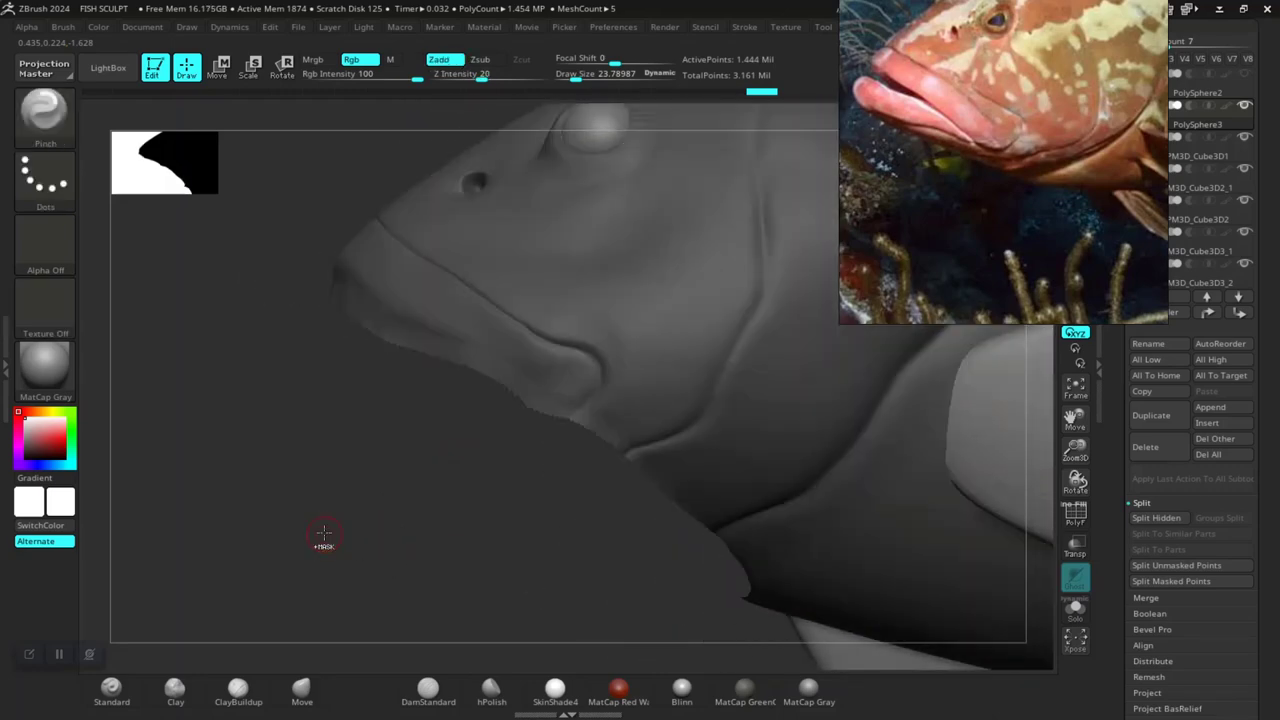
left_click(262, 538, "ctrl+shift")
left_click(309, 542, "ctrl")
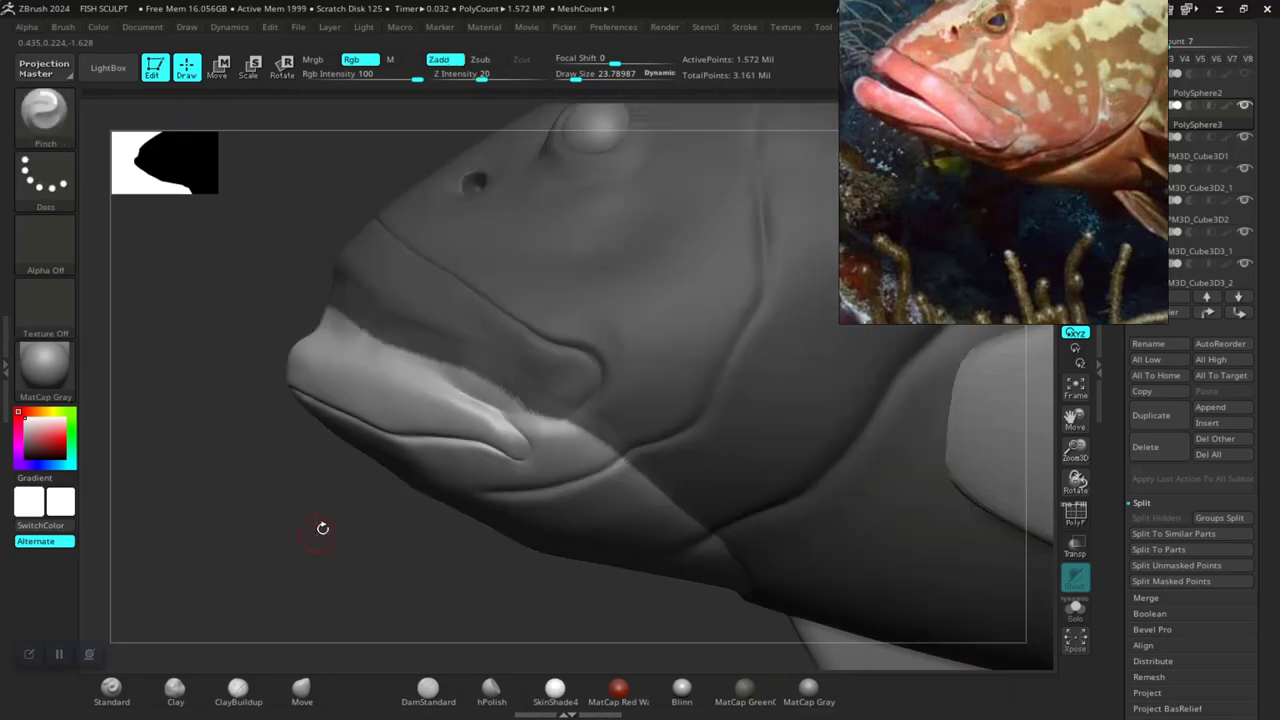
mouse_move(294, 528)
left_mouse_down()
mouse_move(306, 491)
mouse_move(307, 555)
mouse_move(454, 511)
left_mouse_up()
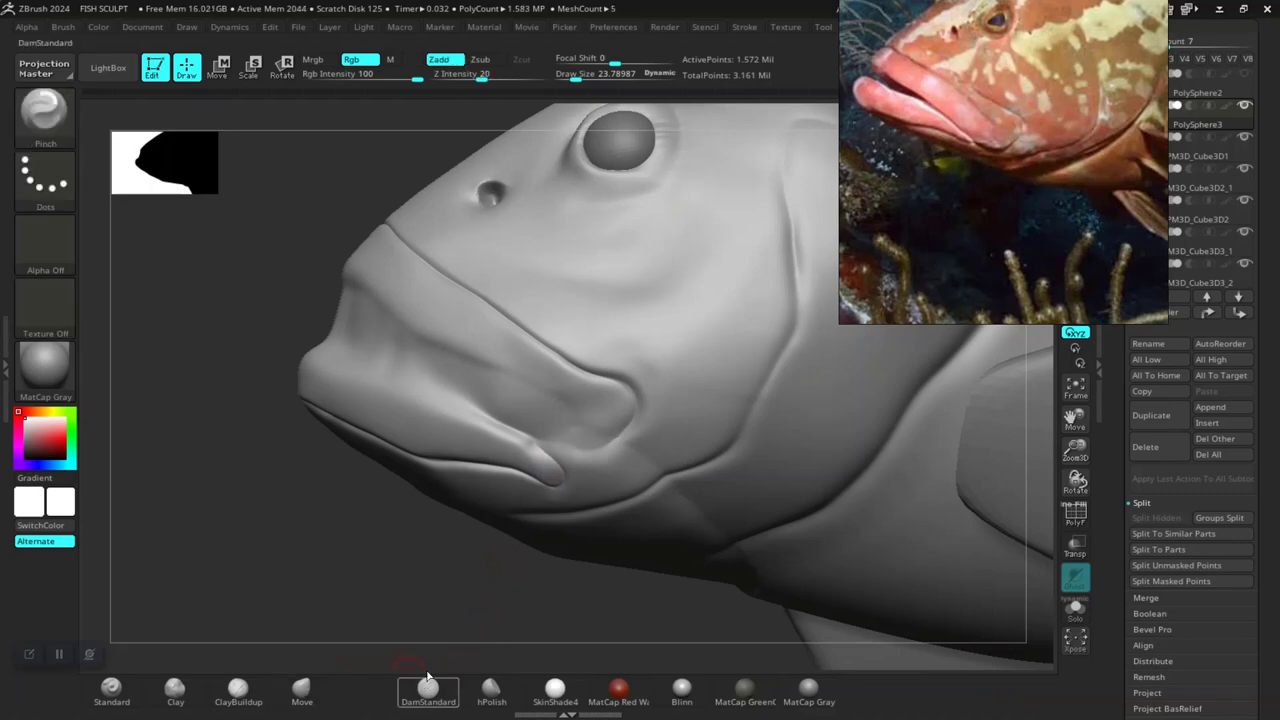
- Select DamStandard and set the draw size to about 108.7 while orbiting around the lips
left_click(427, 680)
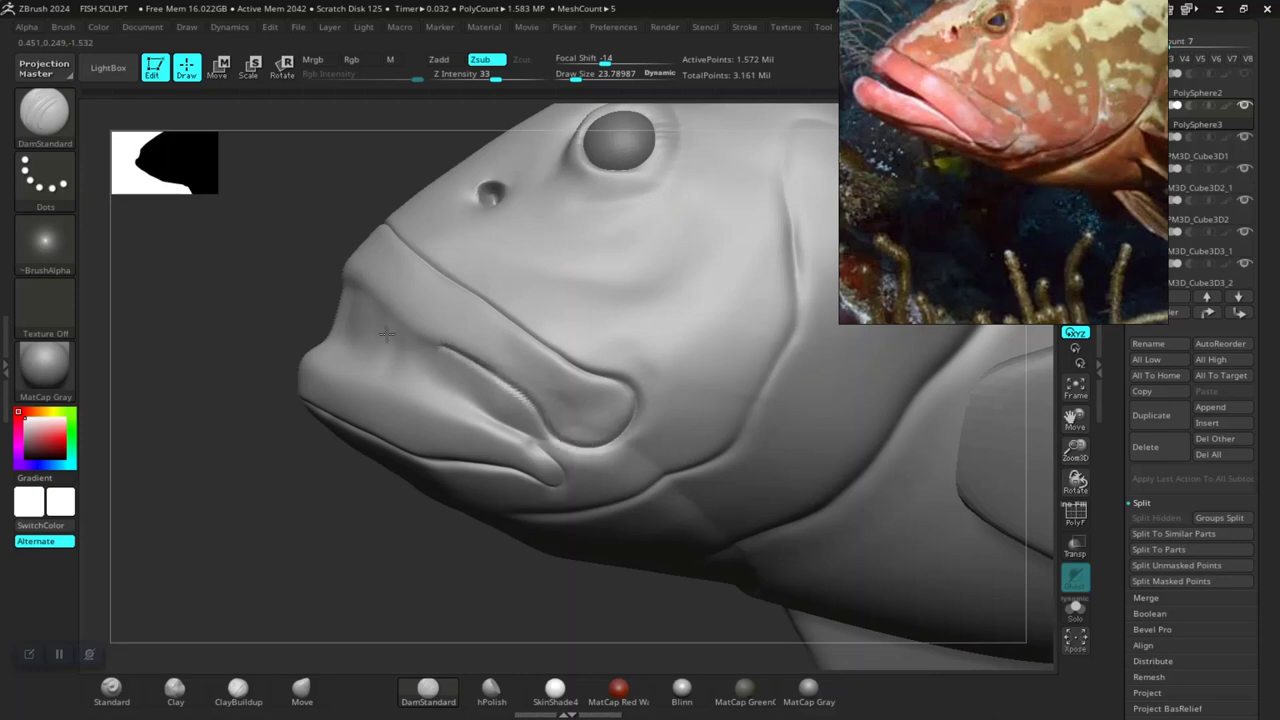
mouse_move(274, 587)
left_mouse_down()
mouse_move(740, 471)
mouse_move(608, 422)
left_mouse_up()
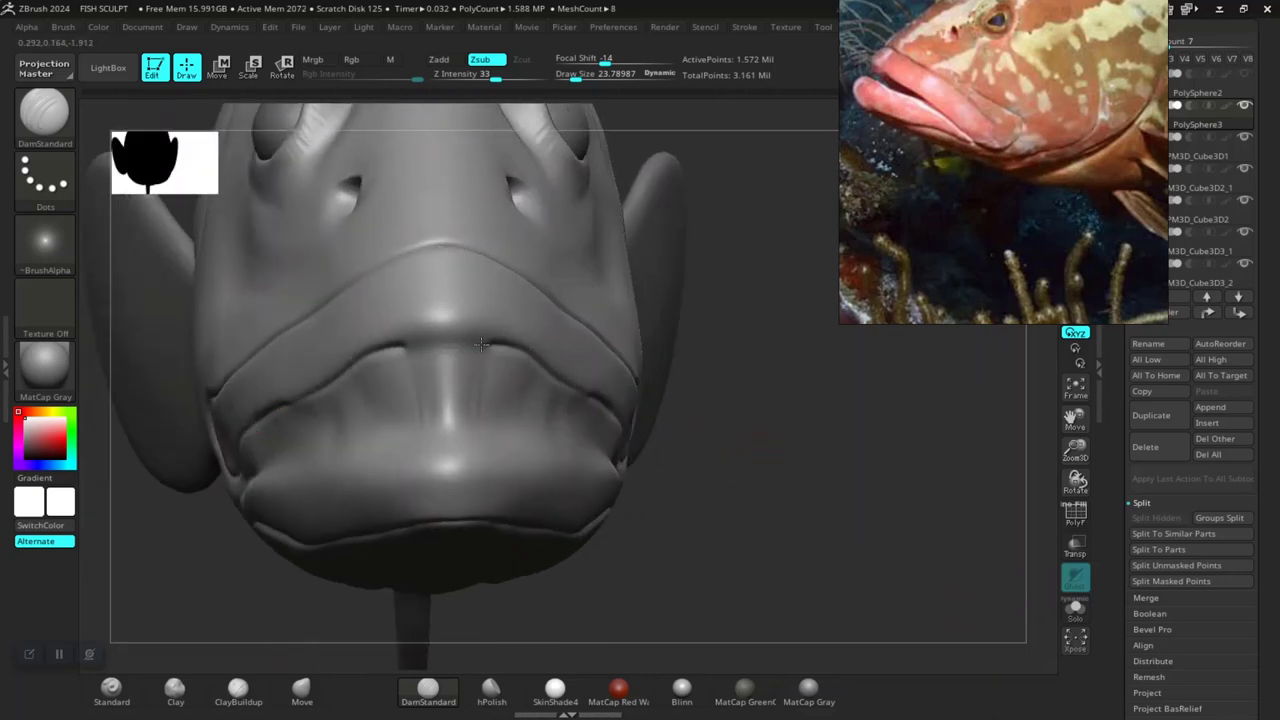
left_click_drag(820, 497, 494, 514)
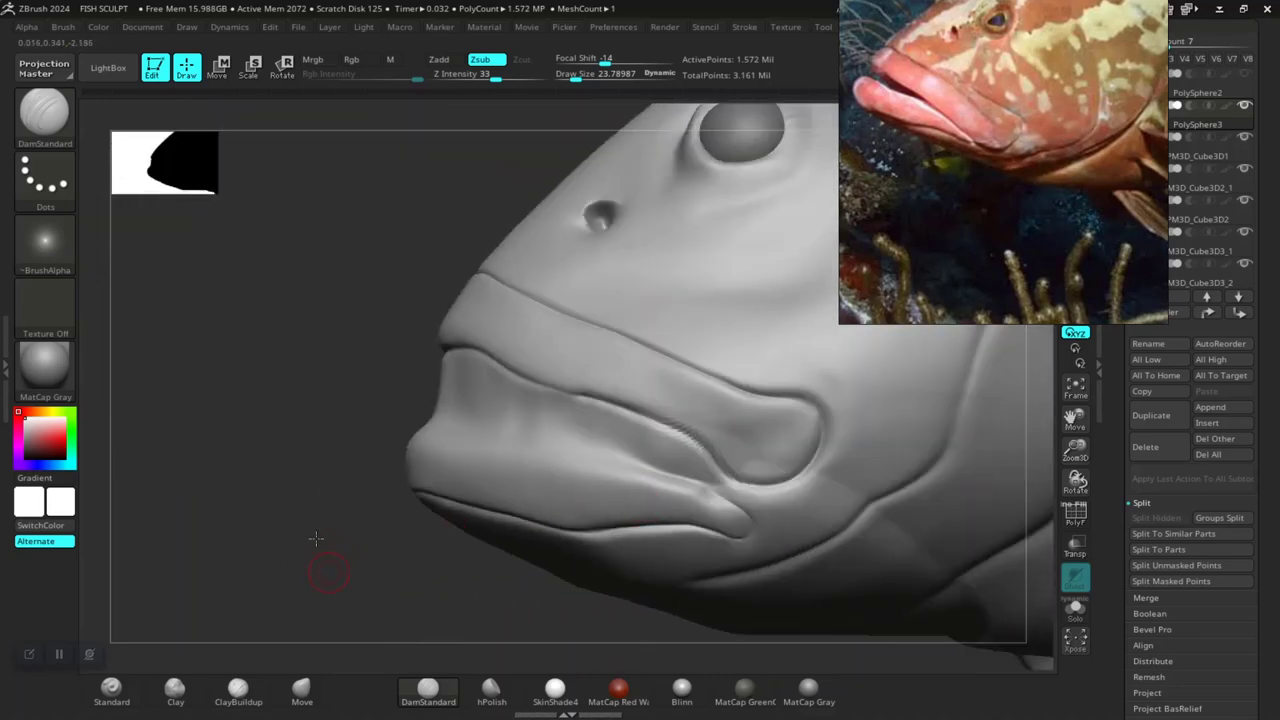
mouse_move(316, 538)
left_mouse_down()
mouse_move(318, 497)
mouse_move(309, 526)
mouse_move(334, 563)
mouse_move(313, 572)
mouse_move(263, 491)
mouse_move(300, 440)
left_mouse_up()
right_click(543, 360)
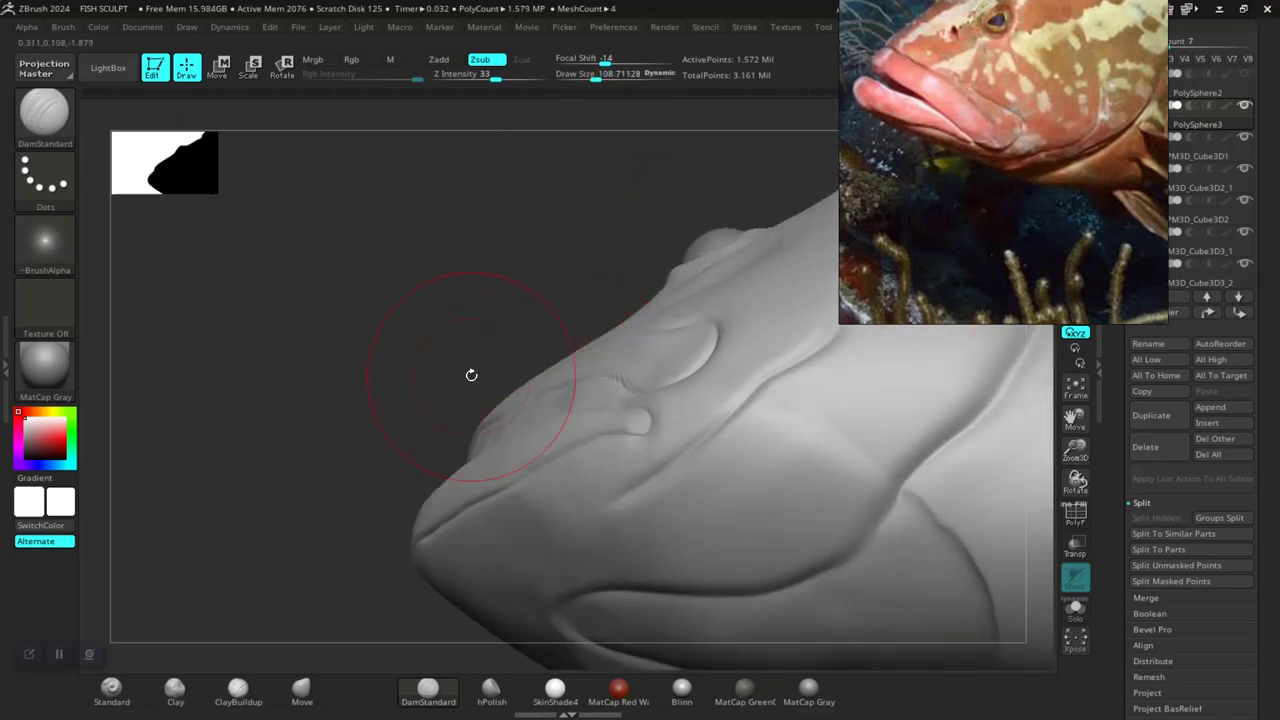
mouse_move(319, 539)
left_mouse_down()
mouse_move(334, 517)
mouse_move(774, 449)
left_mouse_up()
key("shift")
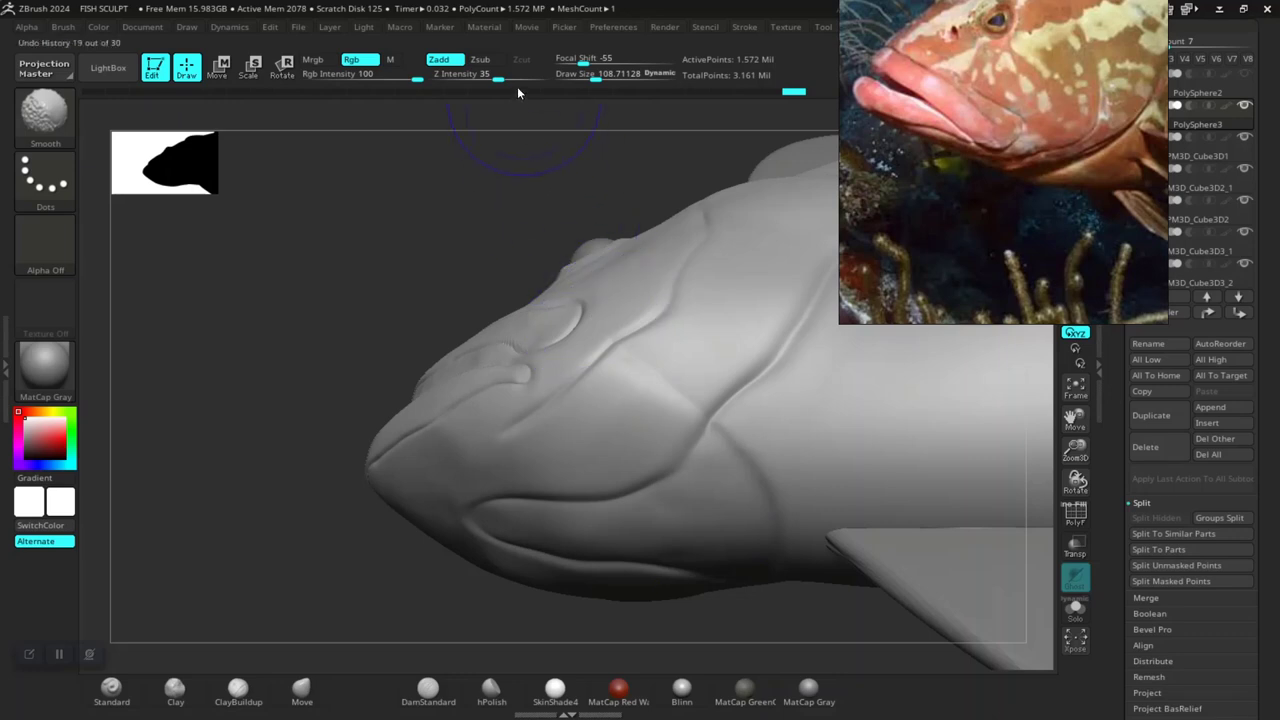
- Set the brush size to about 51 and smooth the crease on the fish's cheek
key("space")
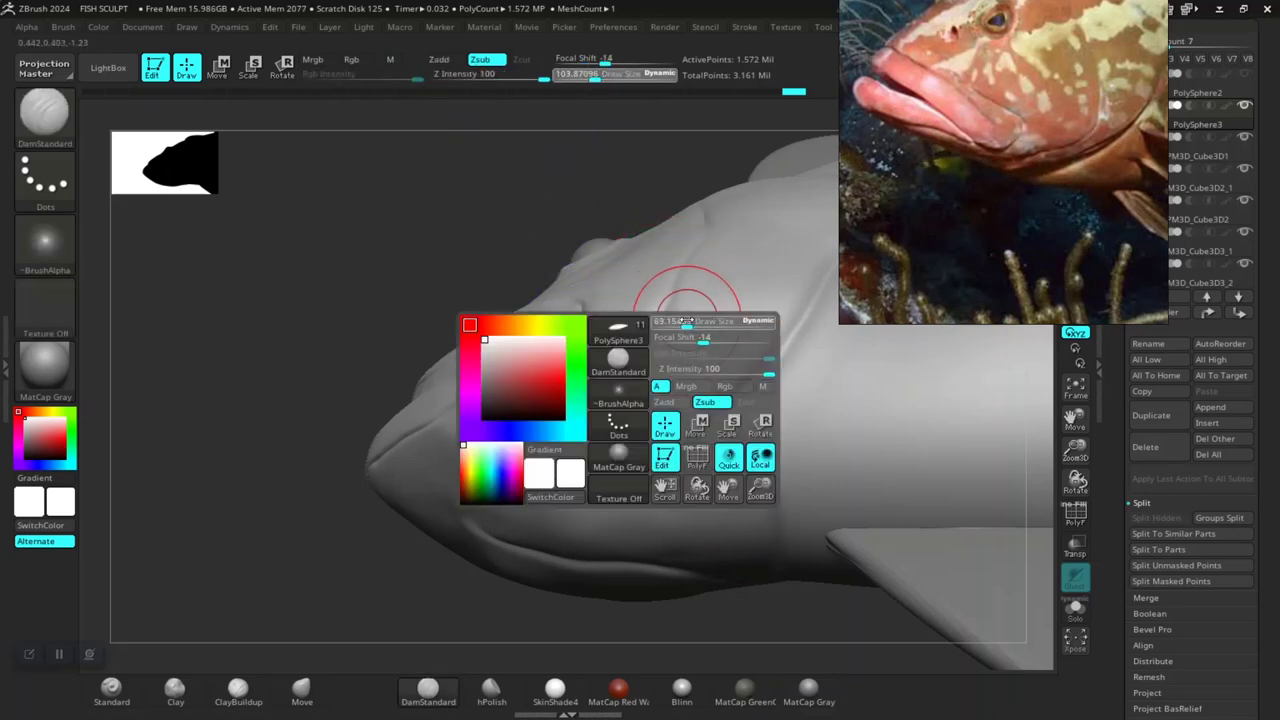
mouse_move(299, 469)
left_mouse_down()
mouse_move(280, 457)
mouse_move(594, 371)
left_mouse_up()
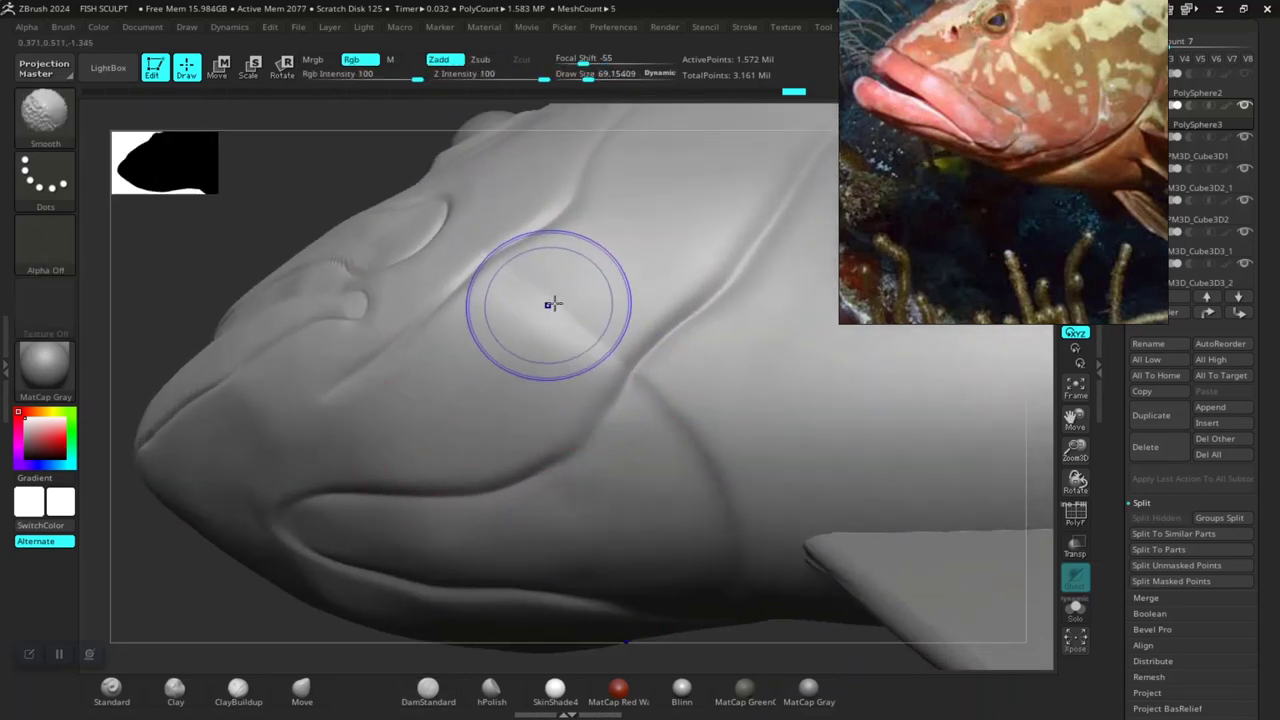
key("space")
left_click_drag(567, 297, 553, 300)
key("shift")
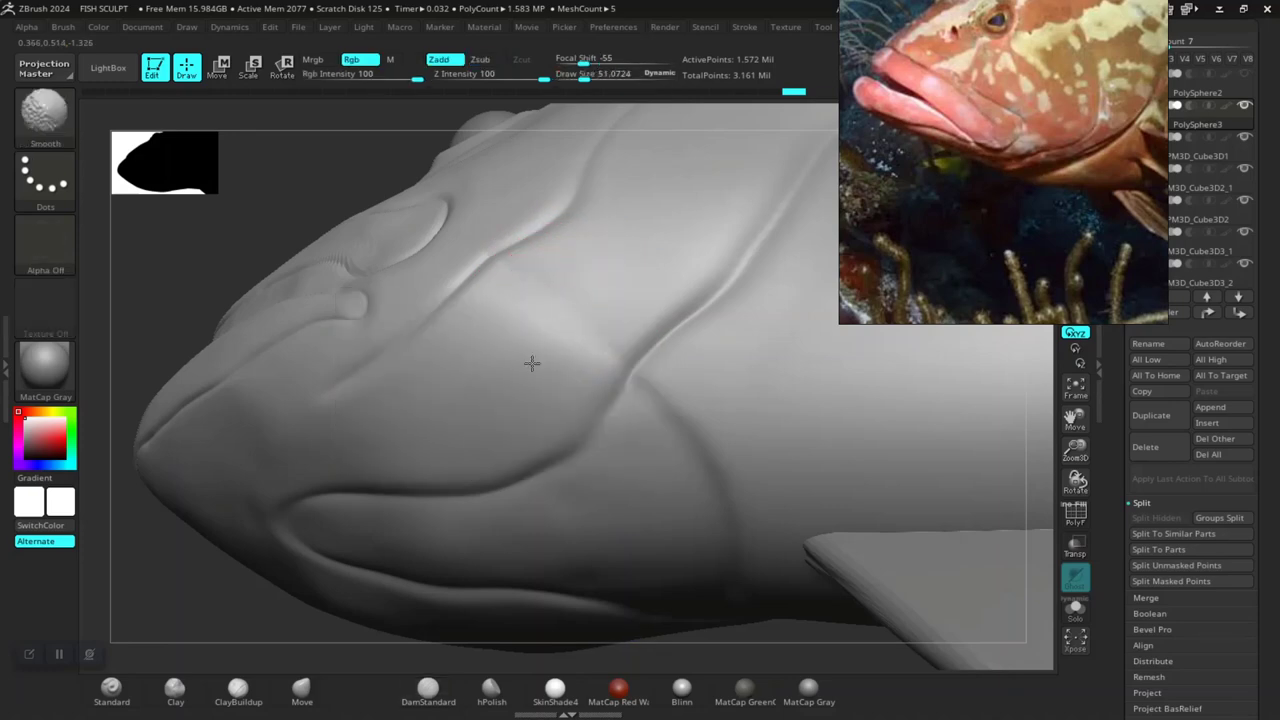
left_click_drag(516, 371, 738, 450, "shift")
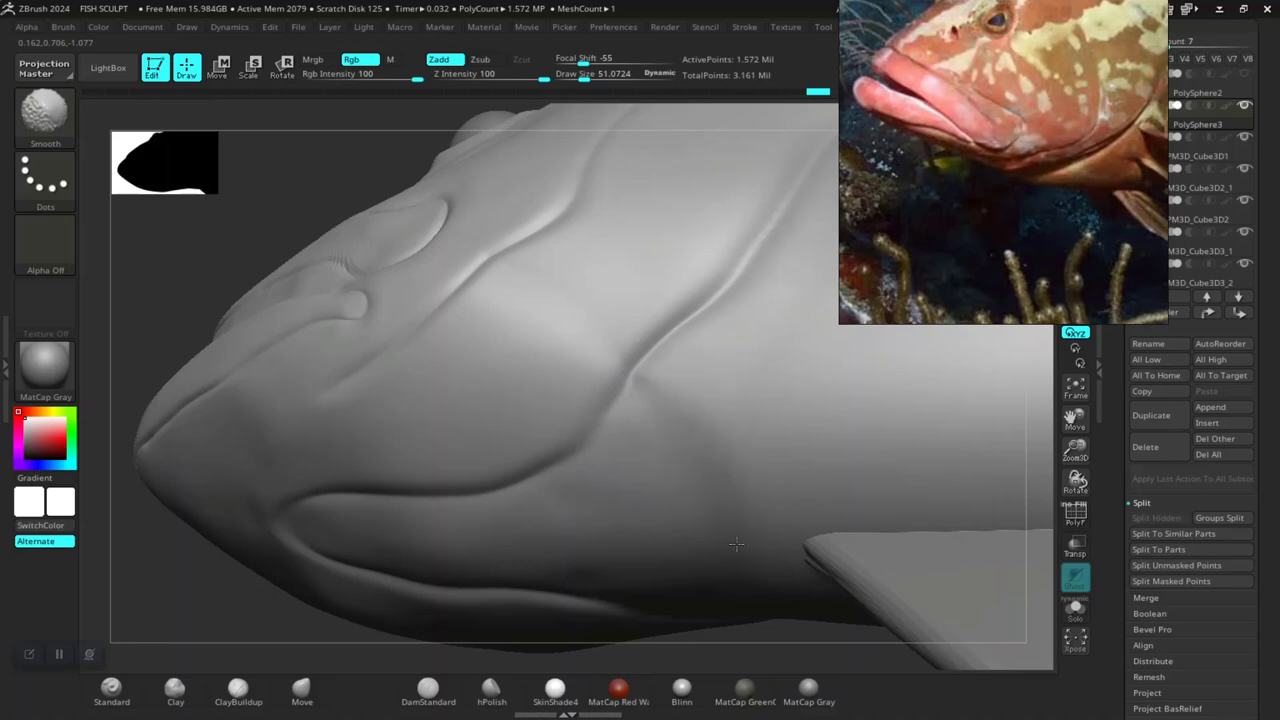
mouse_move(233, 578)
left_mouse_down()
mouse_move(234, 429)
mouse_move(251, 463)
mouse_move(262, 588)
mouse_move(306, 466)
mouse_move(303, 491)
mouse_move(286, 491)
mouse_move(310, 532)
mouse_move(677, 429)
left_mouse_up()
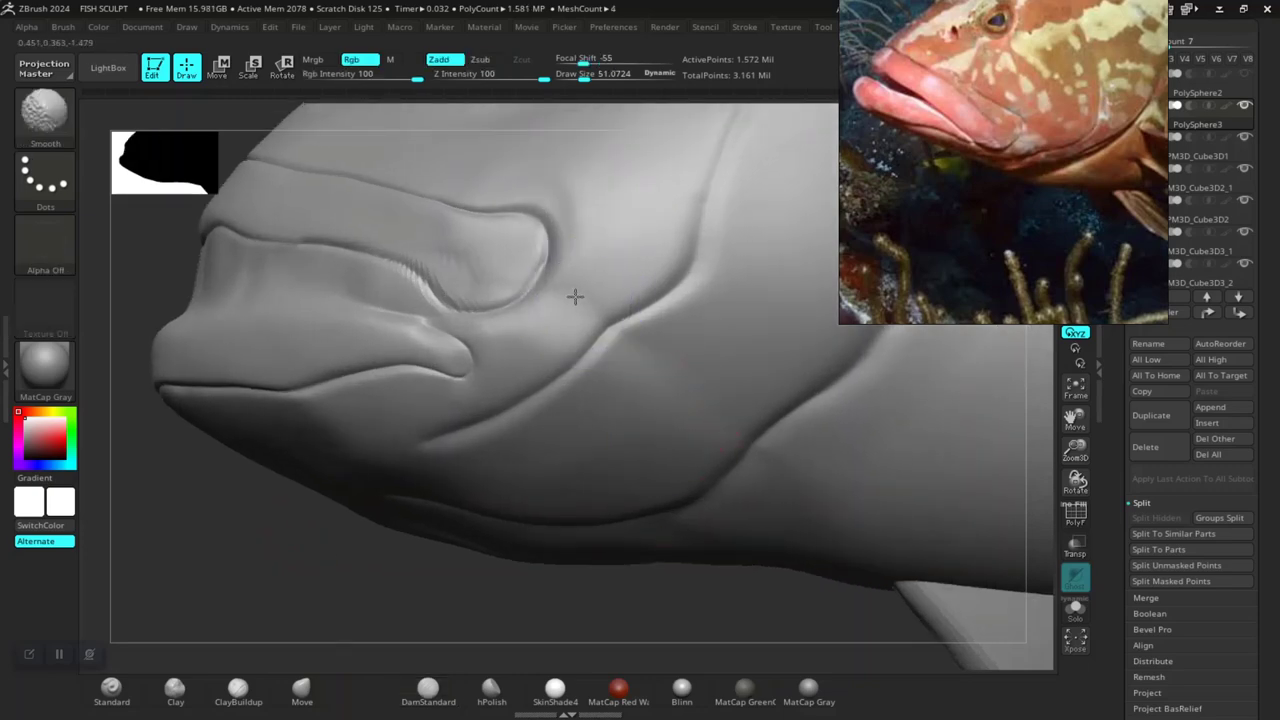
key("shift")
mouse_move(287, 550)
left_mouse_down()
mouse_move(377, 531)
mouse_move(359, 557)
mouse_move(400, 543)
mouse_move(314, 486)
mouse_move(509, 457)
left_mouse_up()
- Lasso-mask along the upper lip and a wedge along the lip line
key("ctrl")
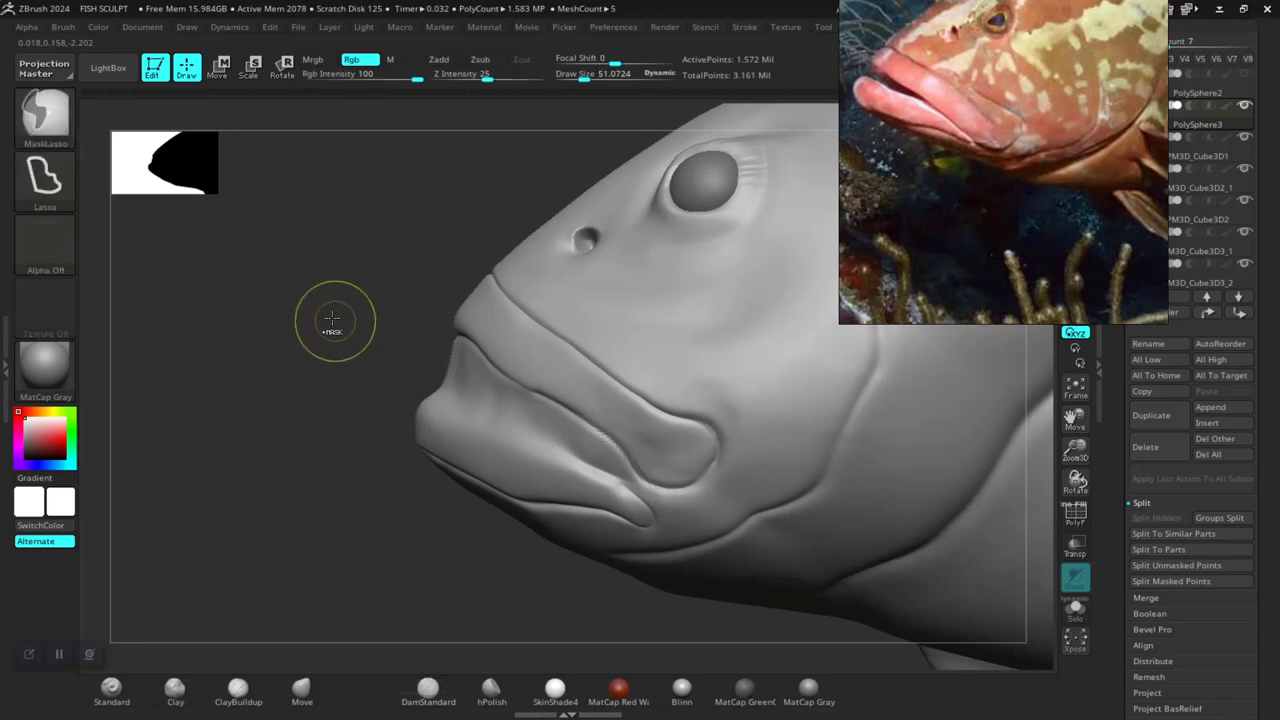
left_click_drag(331, 313, 350, 306, "ctrl")
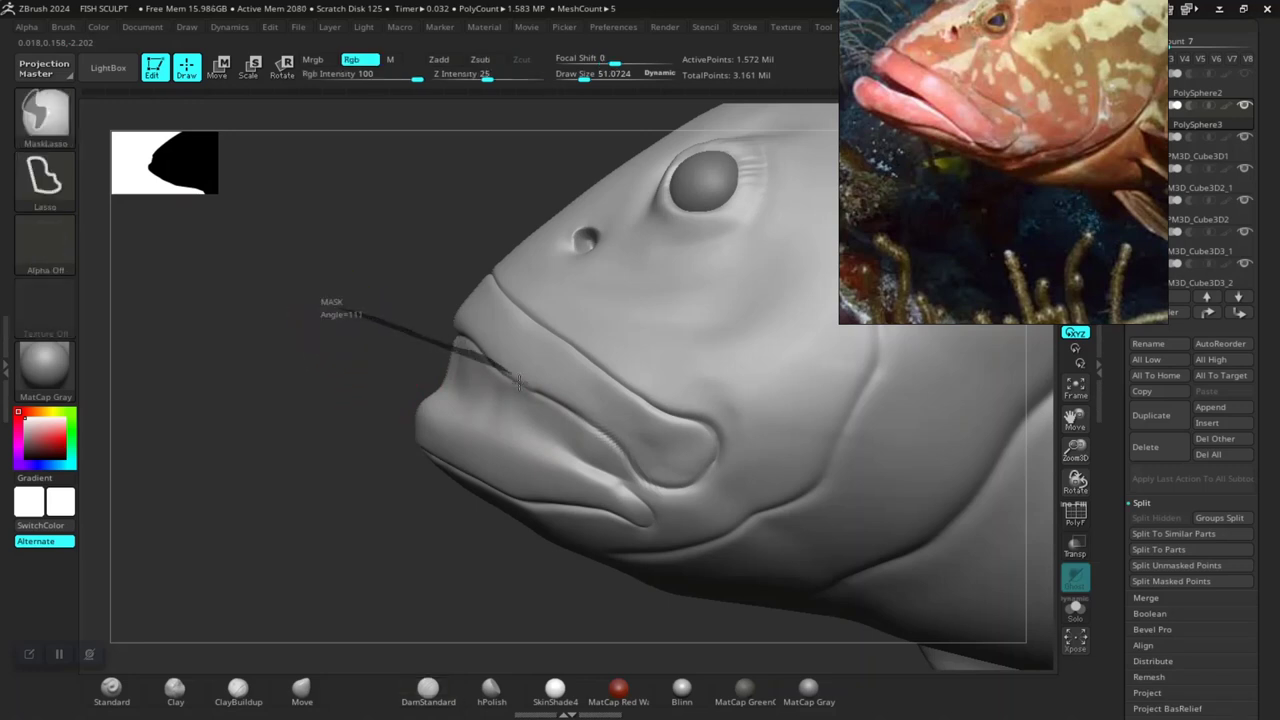
mouse_move(604, 434)
left_mouse_down("ctrl")
mouse_move(630, 466)
mouse_move(565, 460)
left_mouse_up("ctrl")
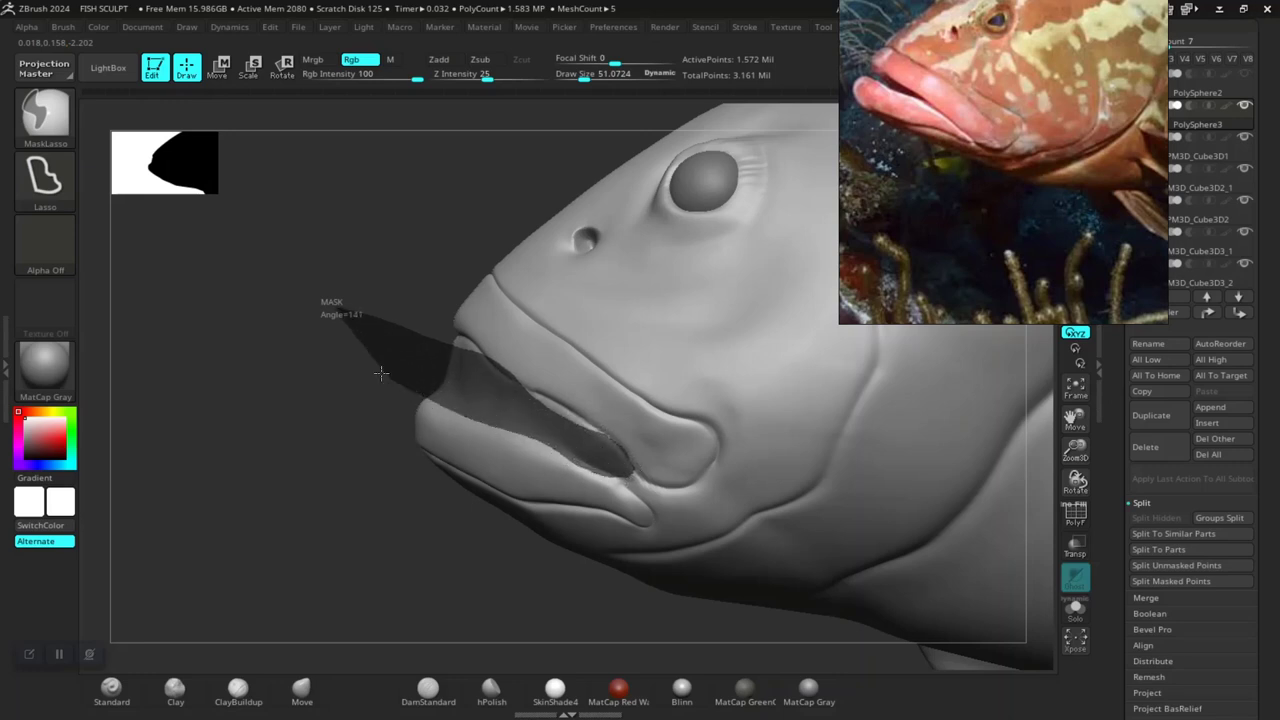
left_click_drag(380, 373, 337, 354, "ctrl")
mouse_move(366, 449)
left_mouse_down()
mouse_move(369, 481)
mouse_move(378, 474)
mouse_move(320, 500)
mouse_move(393, 399)
left_mouse_up()
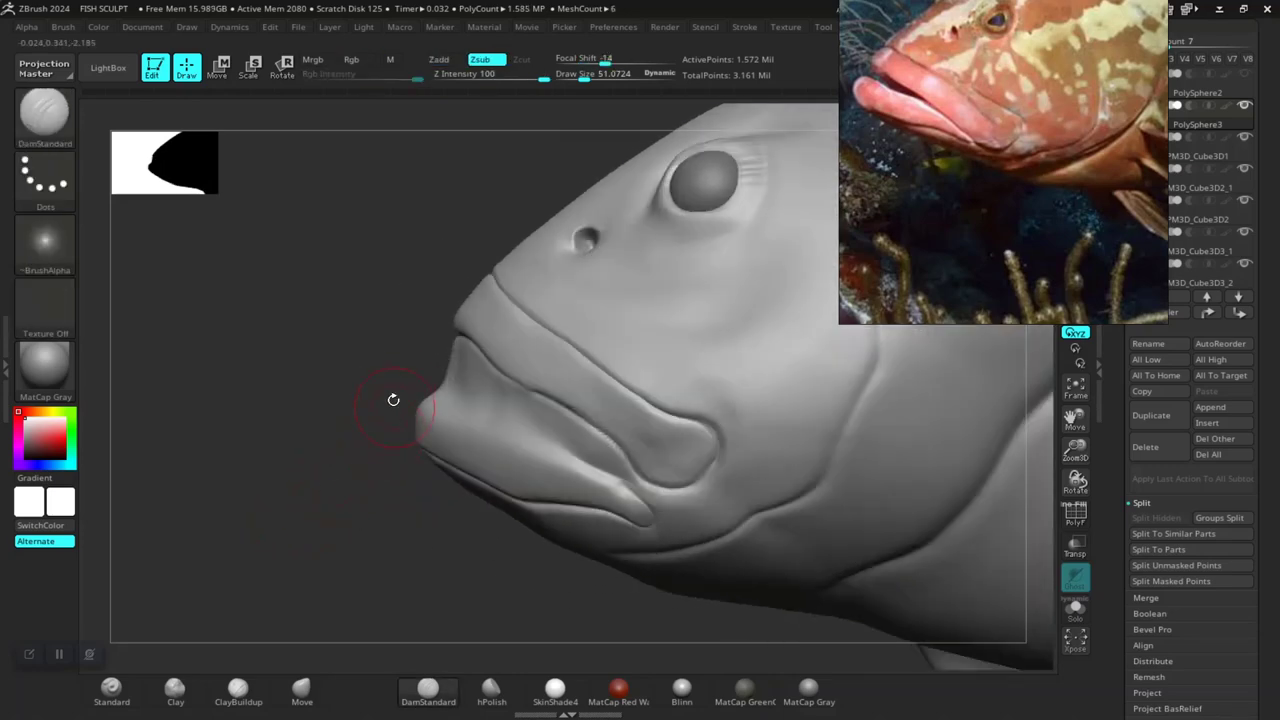
key("ctrl")
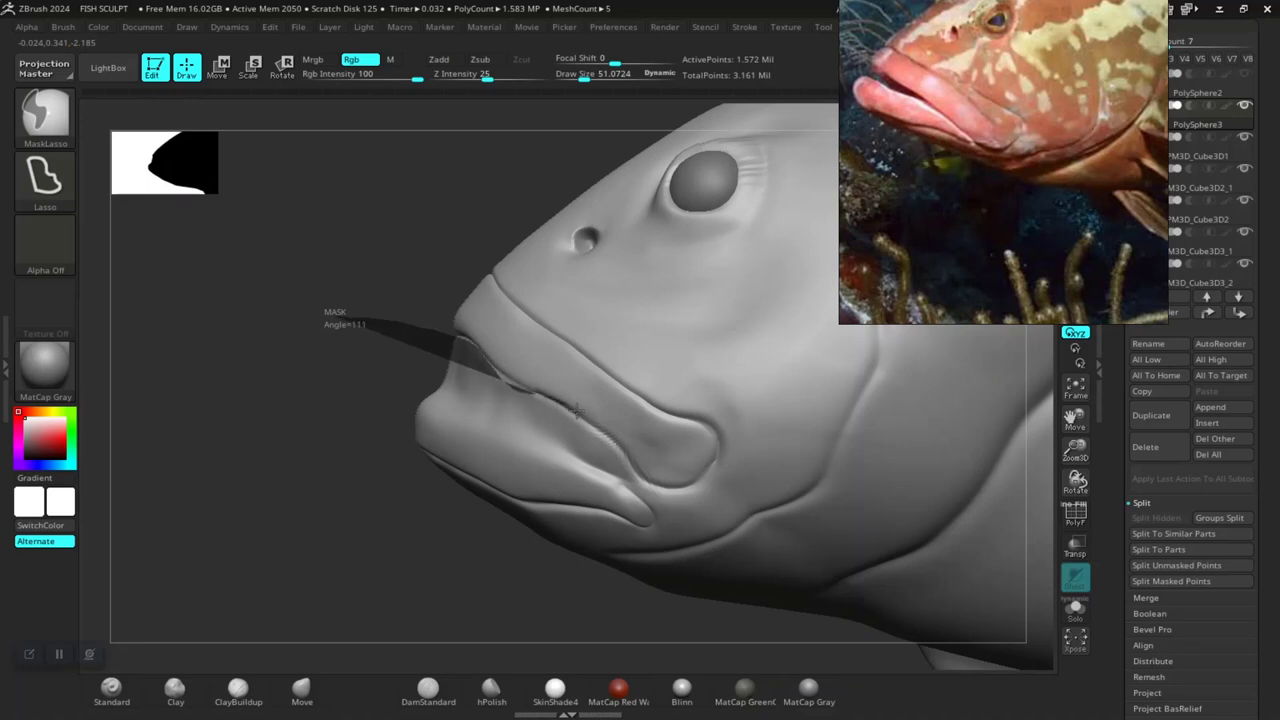
left_click_drag(616, 455, 589, 463, "ctrl")
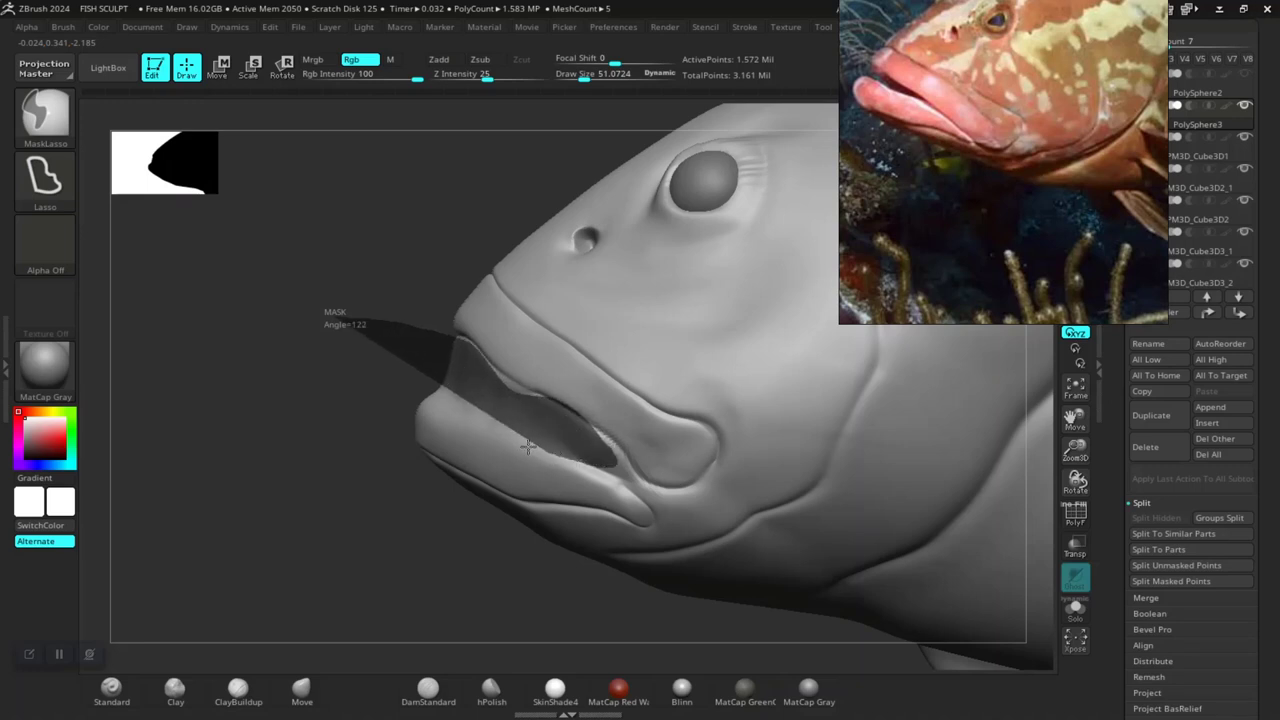
left_click_drag(318, 322, 443, 477, "ctrl")
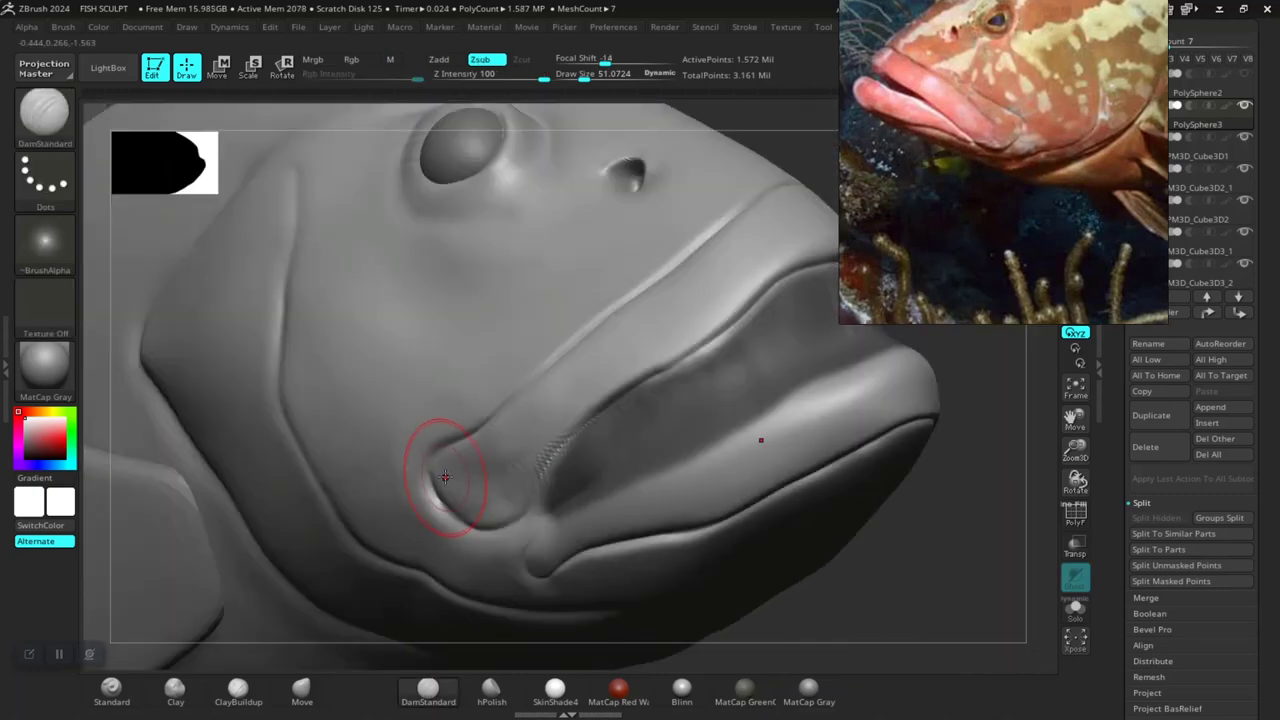
left_click_drag(869, 580, 457, 503)
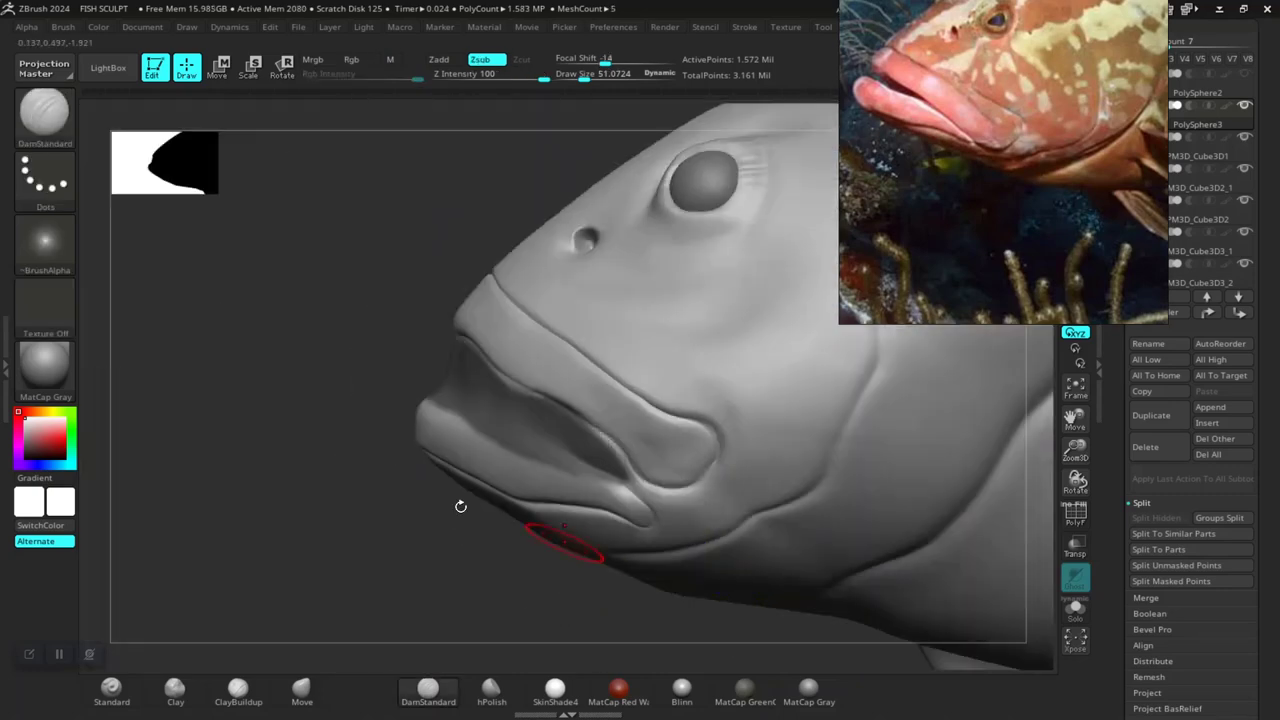
left_click_drag(331, 491, 372, 383)
- Mask the upper lip and invert the mask, leaving the lower lip and jaw free
mouse_move(425, 205)
left_mouse_down("ctrl")
mouse_move(487, 372)
mouse_move(600, 420)
left_mouse_up("ctrl")
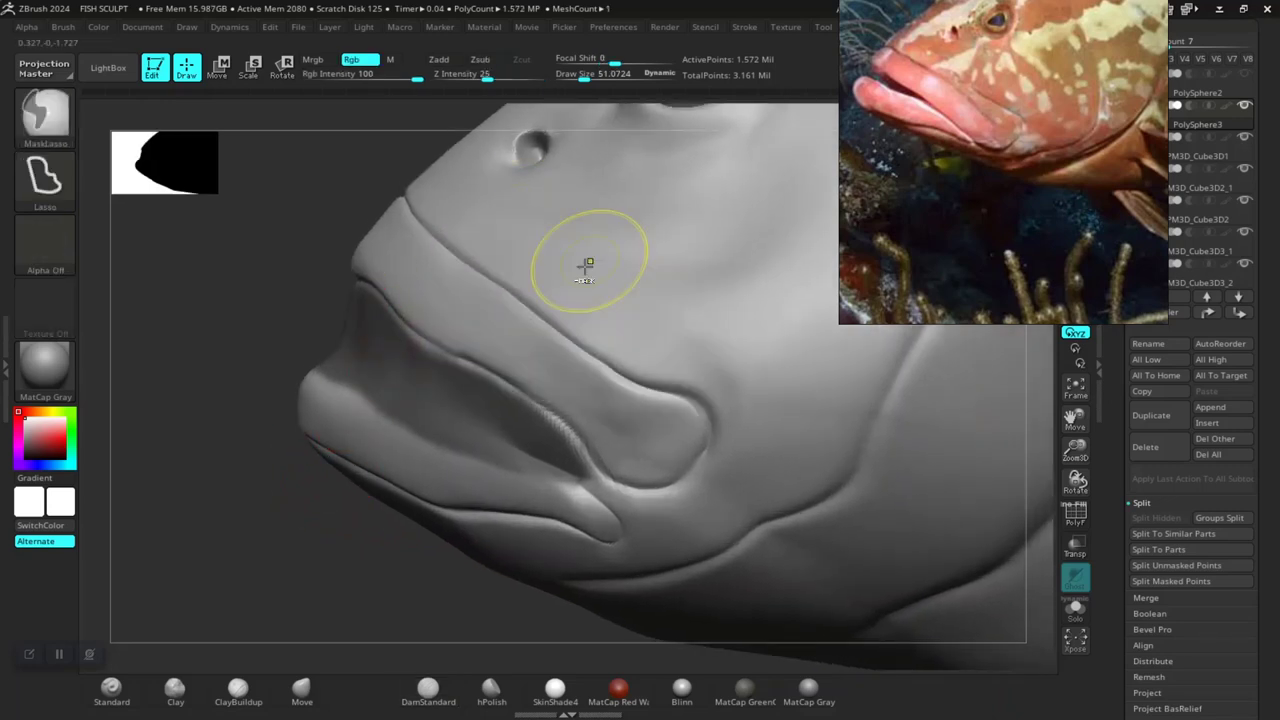
mouse_move(280, 536)
left_mouse_down()
mouse_move(385, 585)
mouse_move(479, 544)
left_mouse_up()
mouse_move(874, 523)
left_mouse_down()
mouse_move(304, 531)
mouse_move(337, 428)
left_mouse_up()
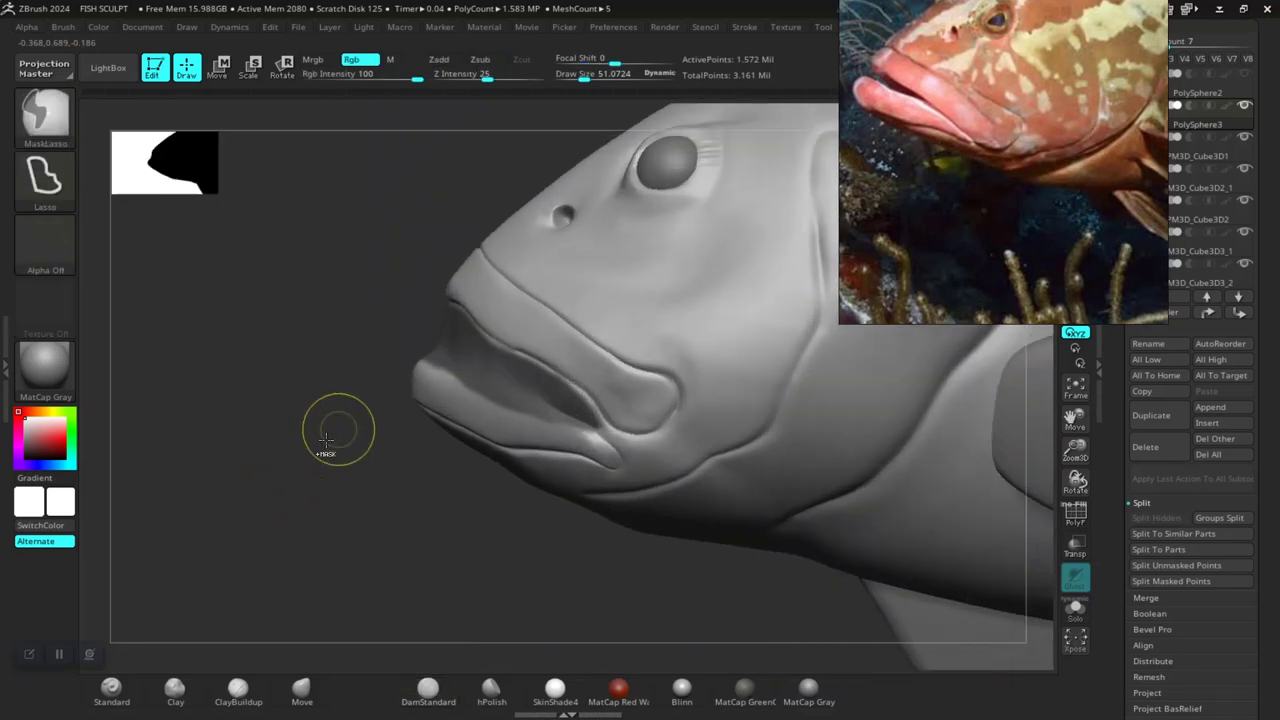
left_click(337, 428, "ctrl")
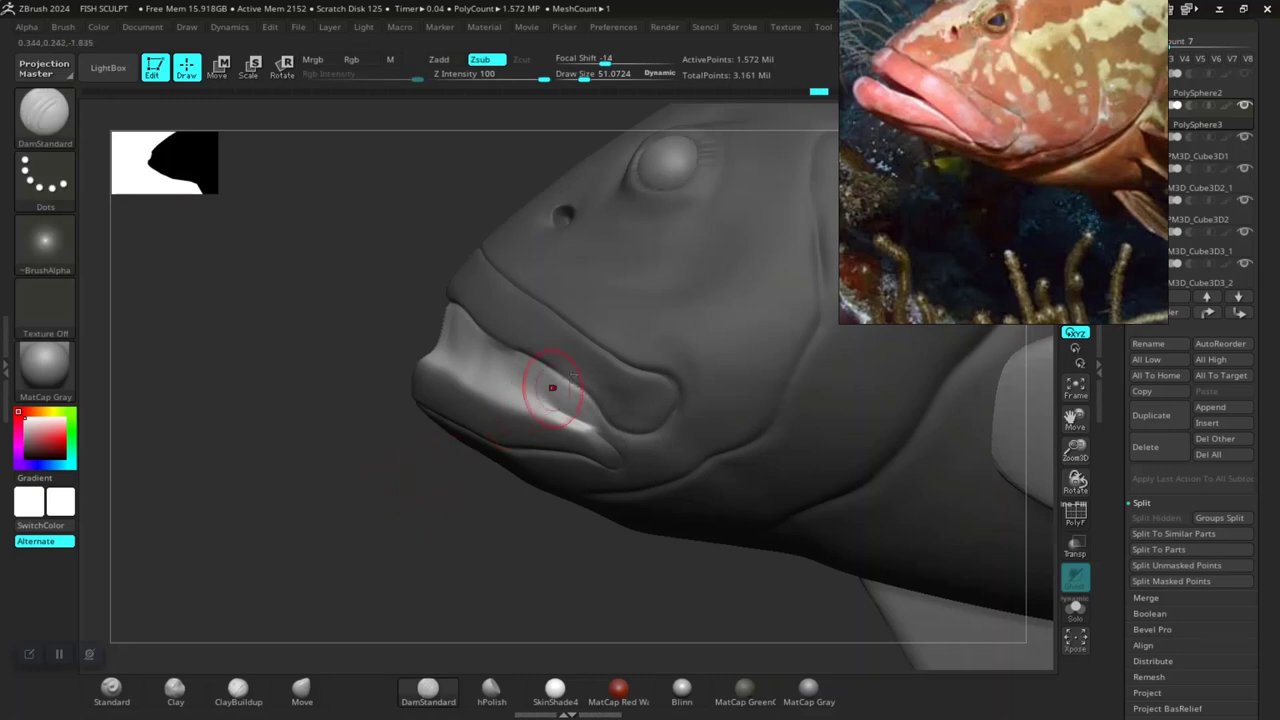
mouse_move(694, 357)
left_mouse_down("ctrl")
mouse_move(634, 397)
mouse_move(545, 250)
left_mouse_up("ctrl")
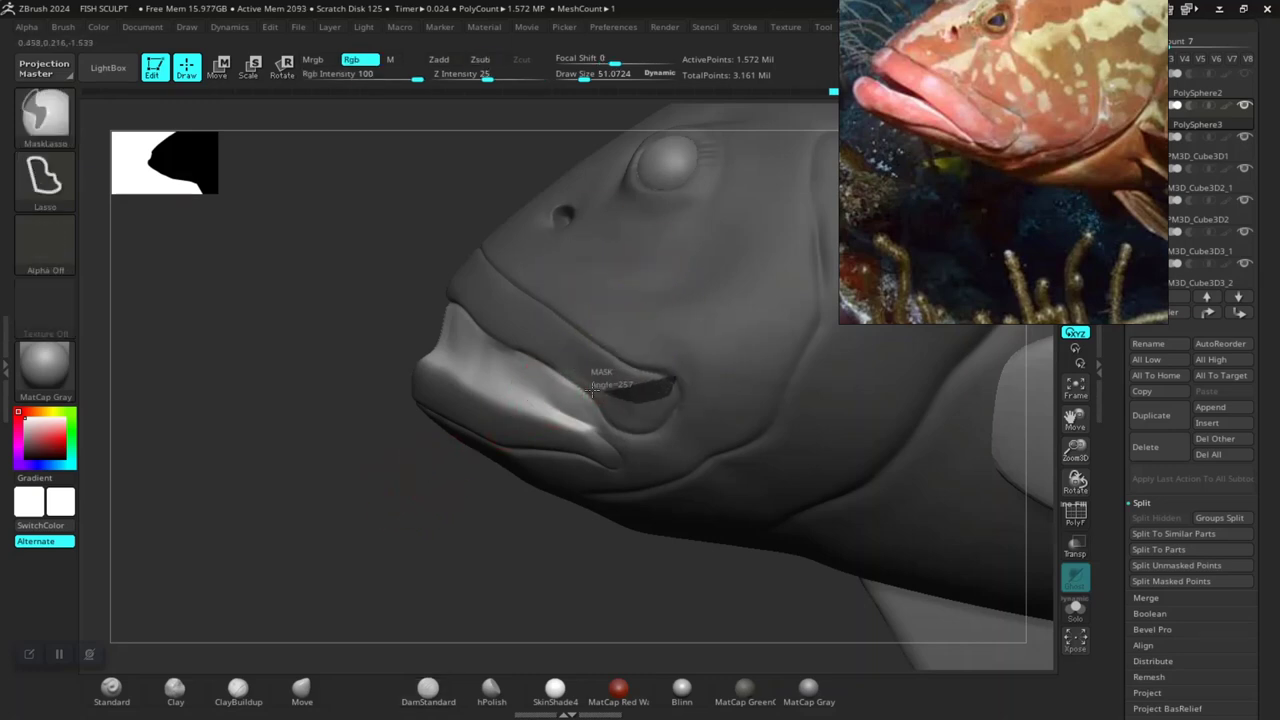
left_click_drag(557, 365, 535, 228, "ctrl")
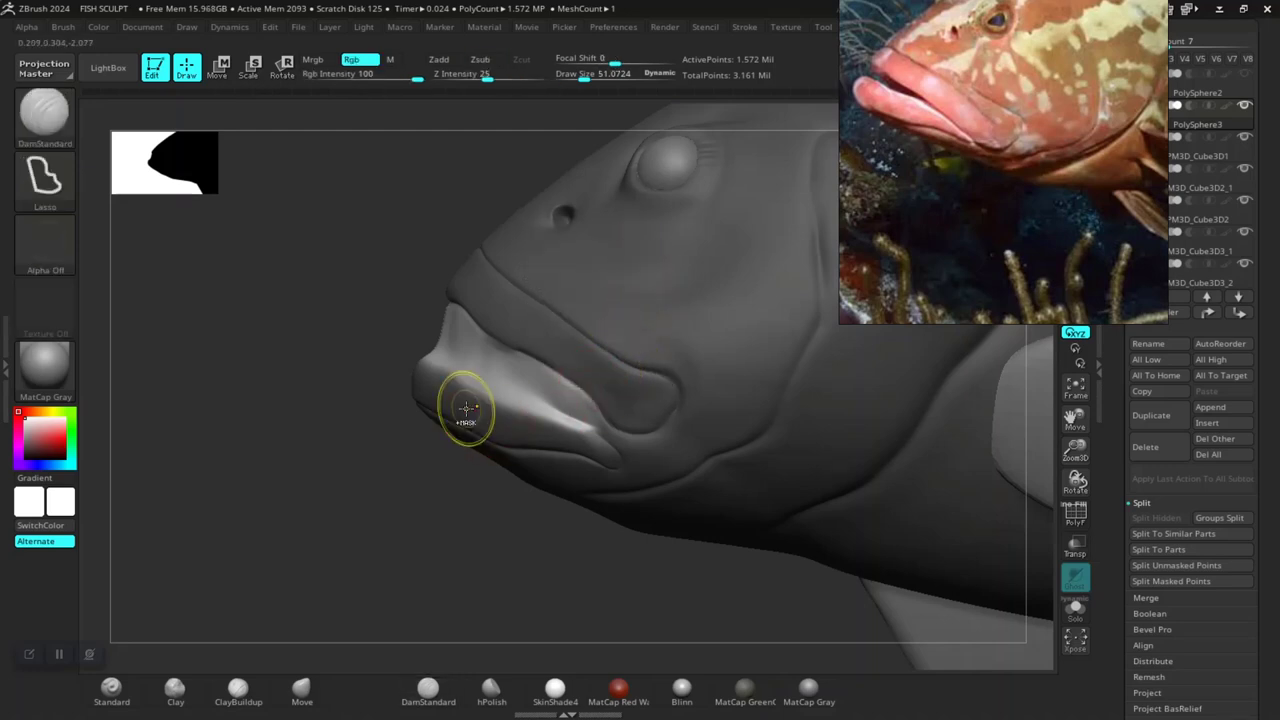
- Centre the Transpose gizmo on the unmasked lower jaw and slide the jaw along X
key("w")
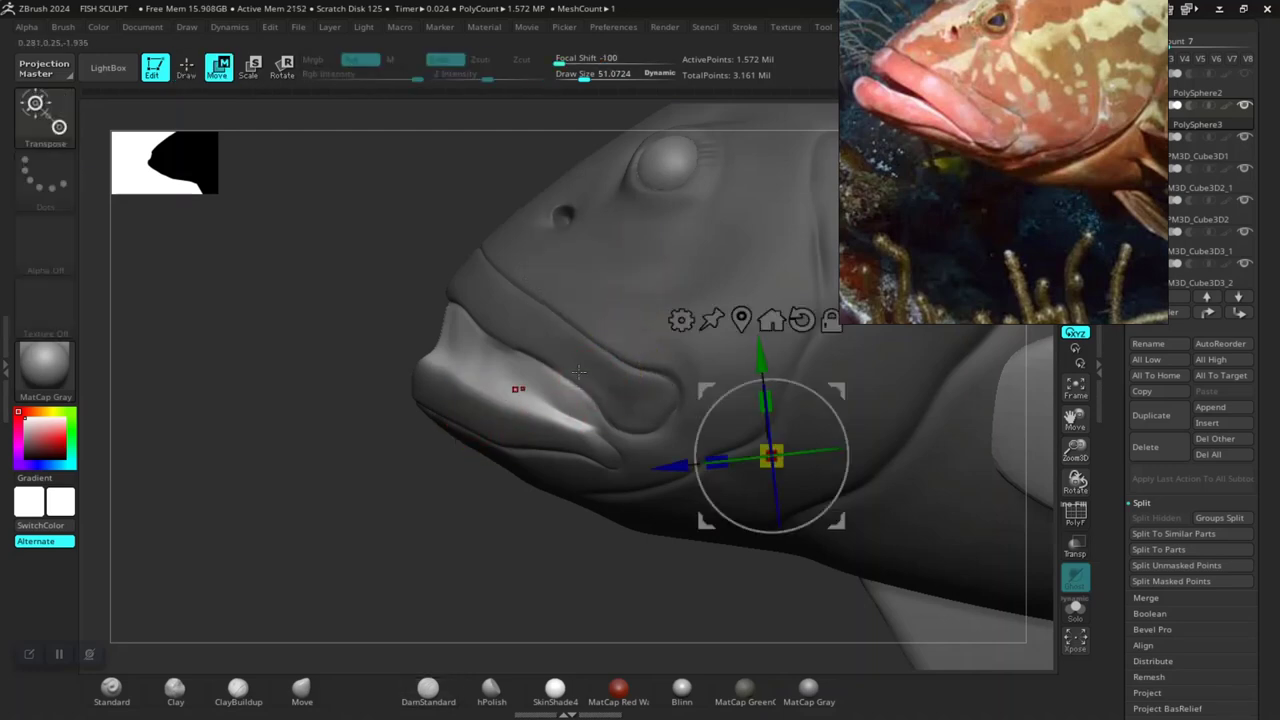
left_click(771, 320)
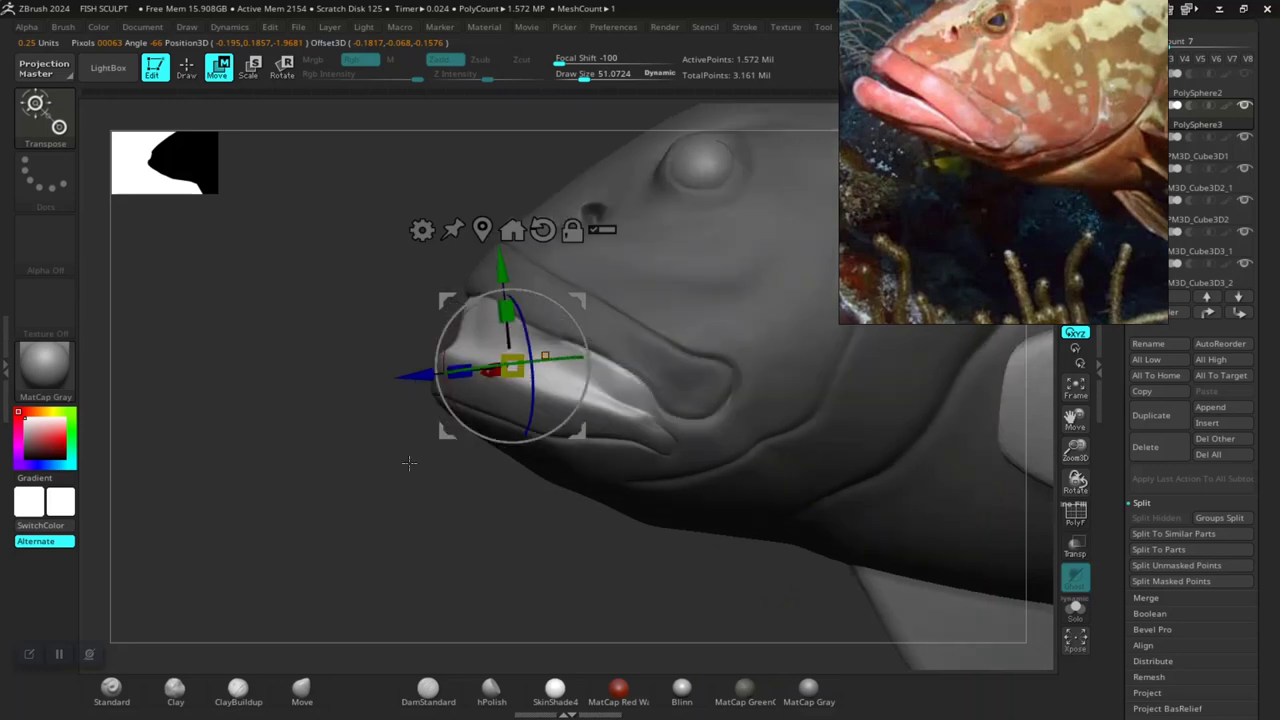
left_click_drag(409, 457, 453, 443, "shift")
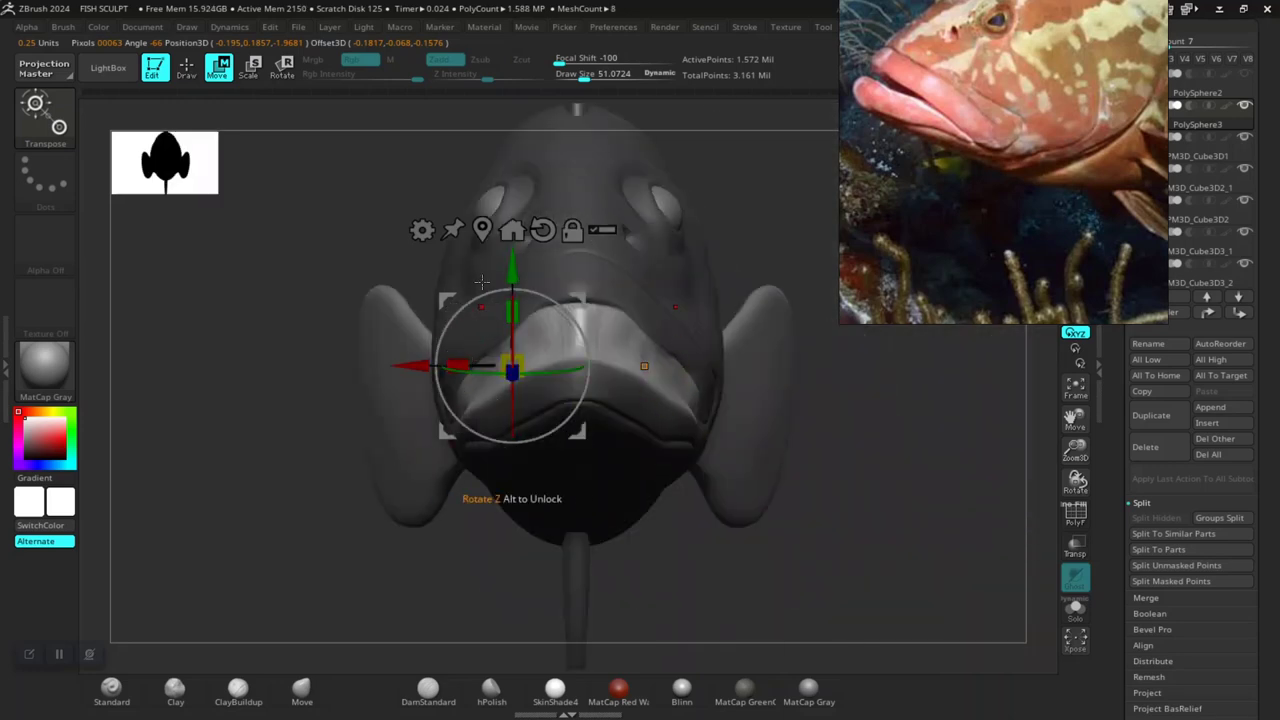
left_click(512, 231)
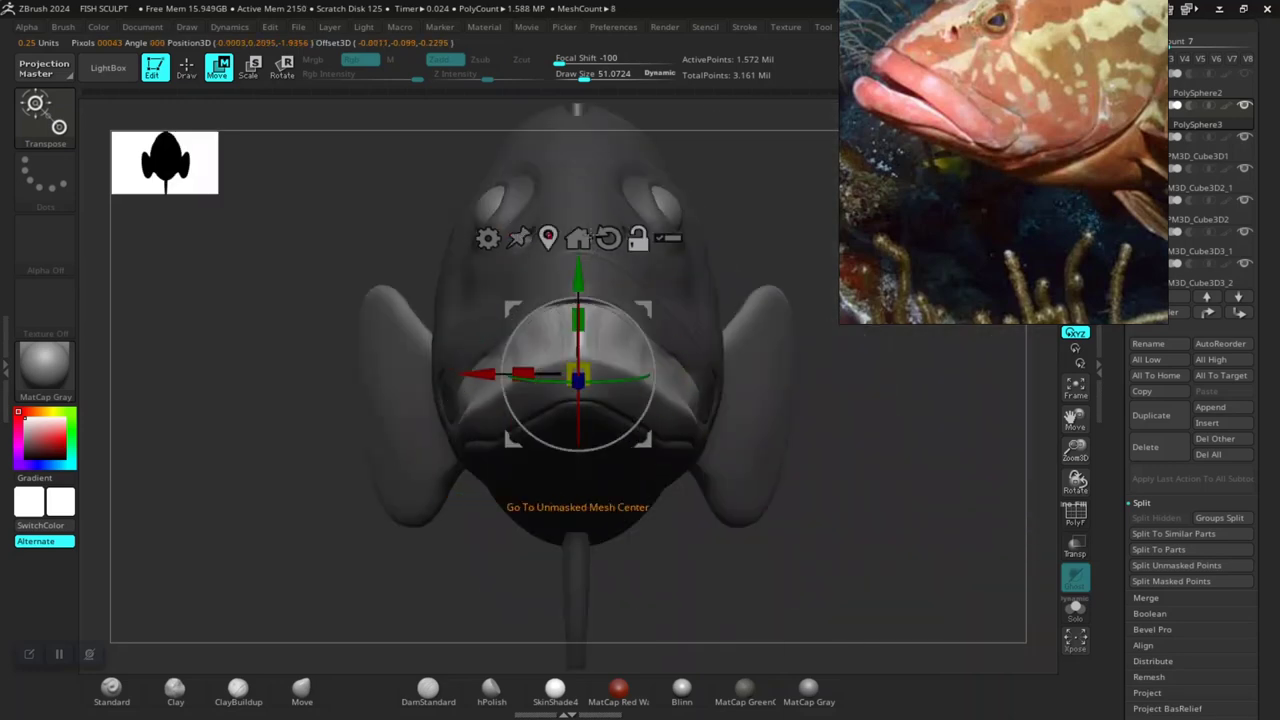
left_click_drag(476, 393, 596, 405, "shift")
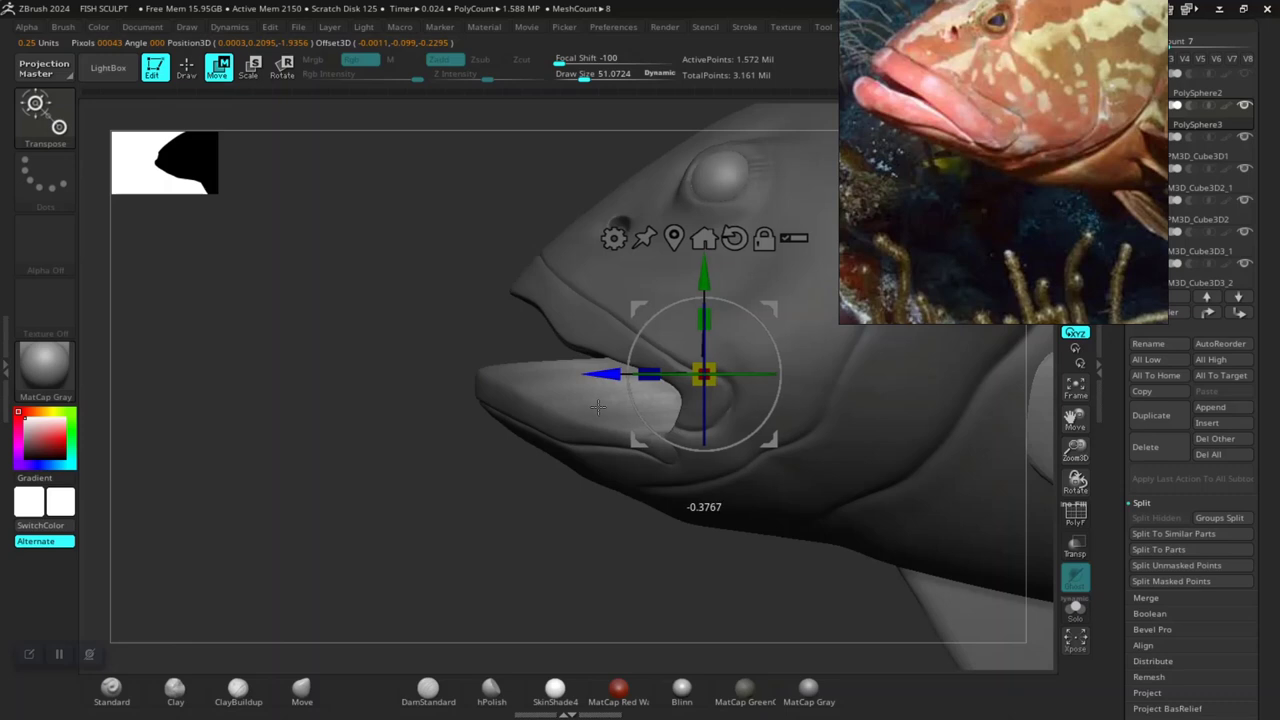
left_click_drag(596, 405, 650, 409)
mouse_move(439, 523)
left_mouse_down()
mouse_move(523, 534)
mouse_move(437, 537)
mouse_move(377, 486)
mouse_move(380, 503)
mouse_move(426, 443)
mouse_move(400, 491)
mouse_move(536, 444)
left_mouse_up()
left_click_drag(660, 375, 682, 376)
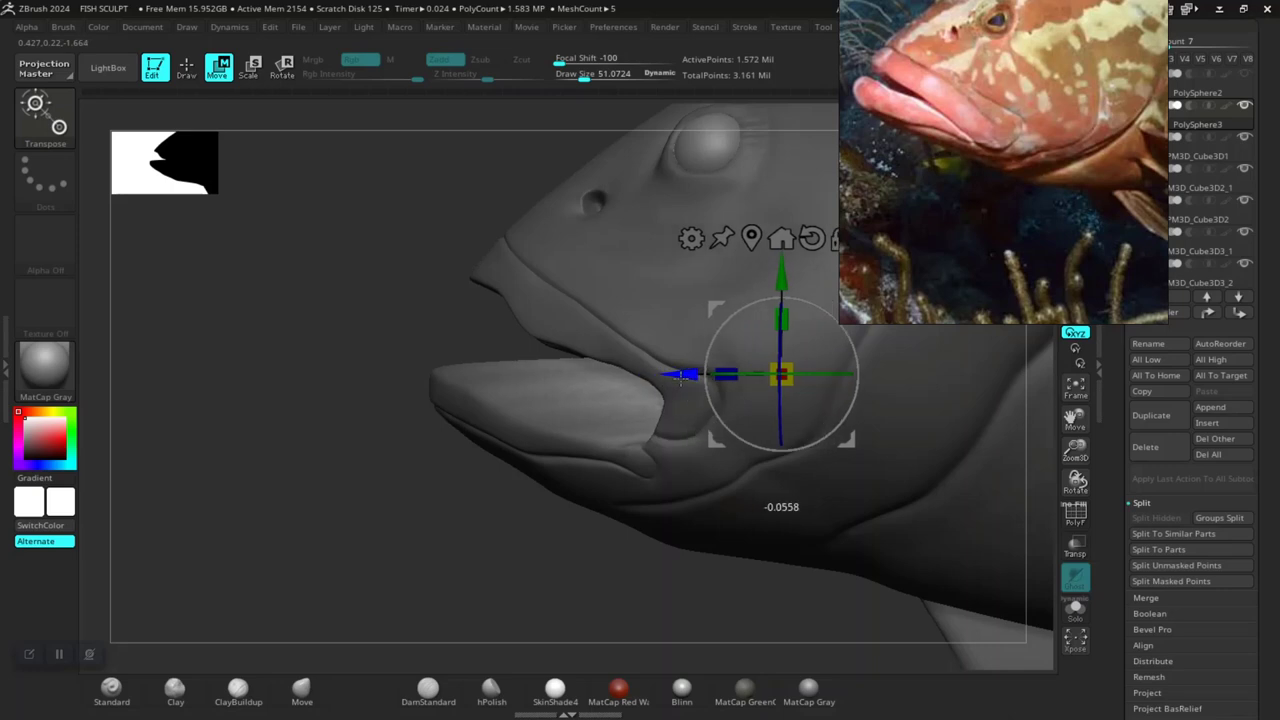
- Scale the open mouth region up, then slightly down, and return to the carving brush
mouse_move(374, 471)
left_mouse_down()
mouse_move(408, 466)
mouse_move(478, 558)
mouse_move(369, 466)
mouse_move(363, 520)
mouse_move(343, 471)
mouse_move(341, 498)
mouse_move(314, 449)
mouse_move(416, 450)
mouse_move(400, 466)
mouse_move(457, 452)
mouse_move(471, 466)
mouse_move(466, 491)
left_mouse_up()
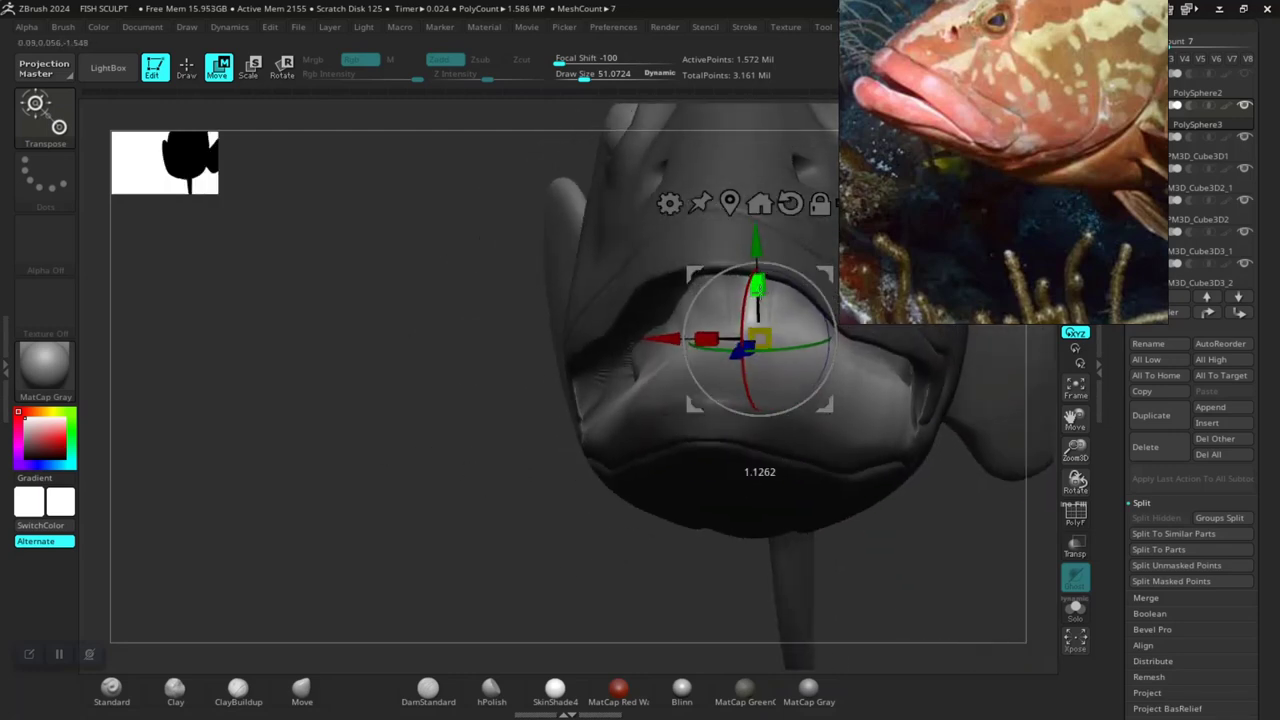
left_click_drag(768, 258, 771, 257)
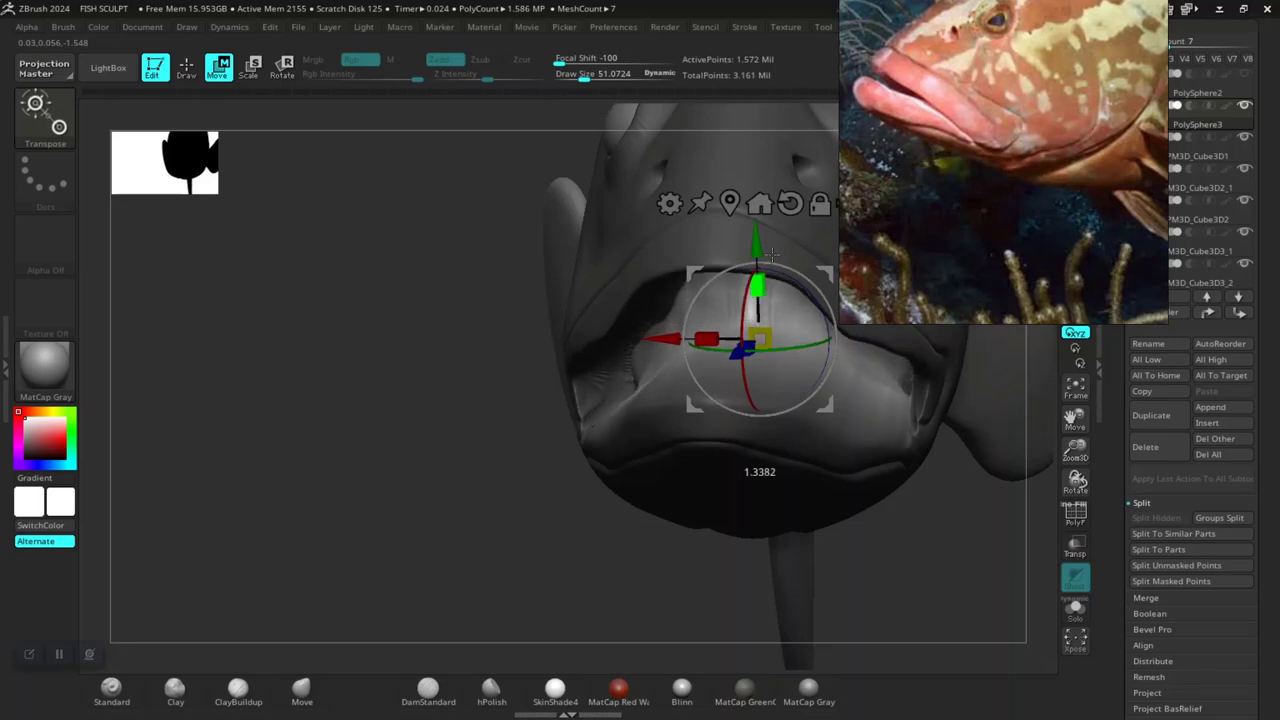
left_click_drag(386, 512, 406, 486)
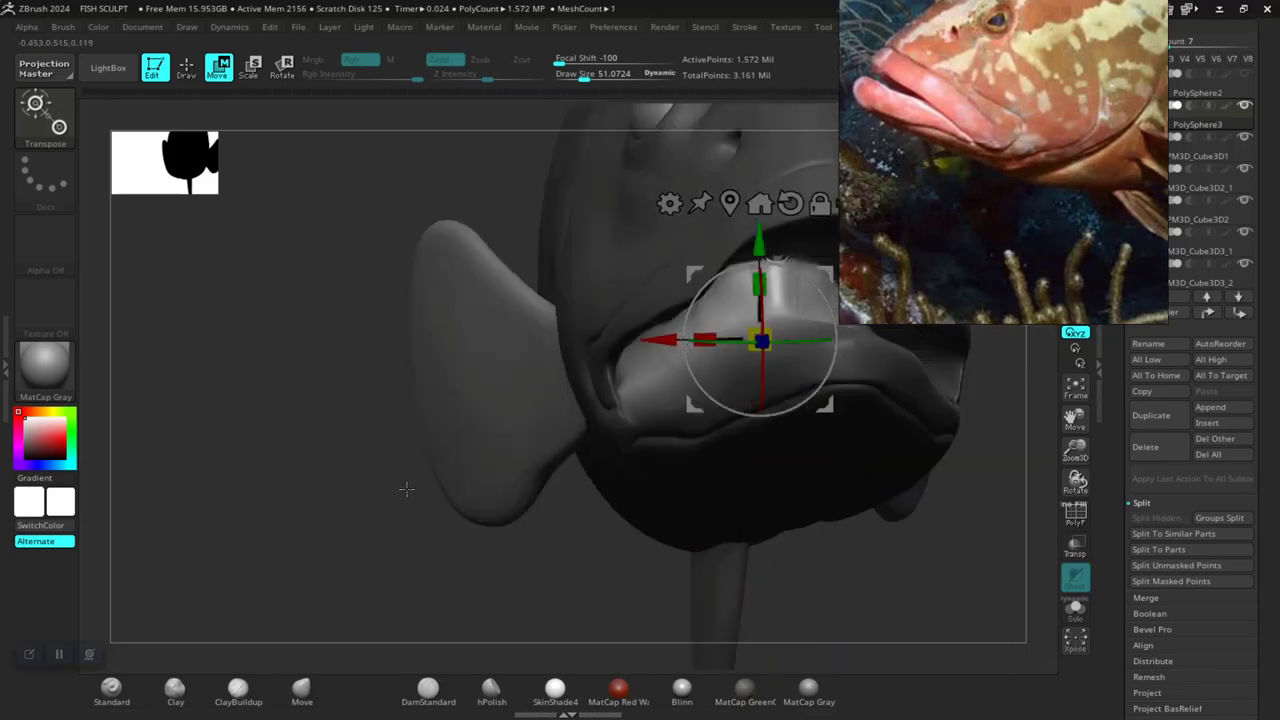
left_click_drag(760, 340, 772, 333)
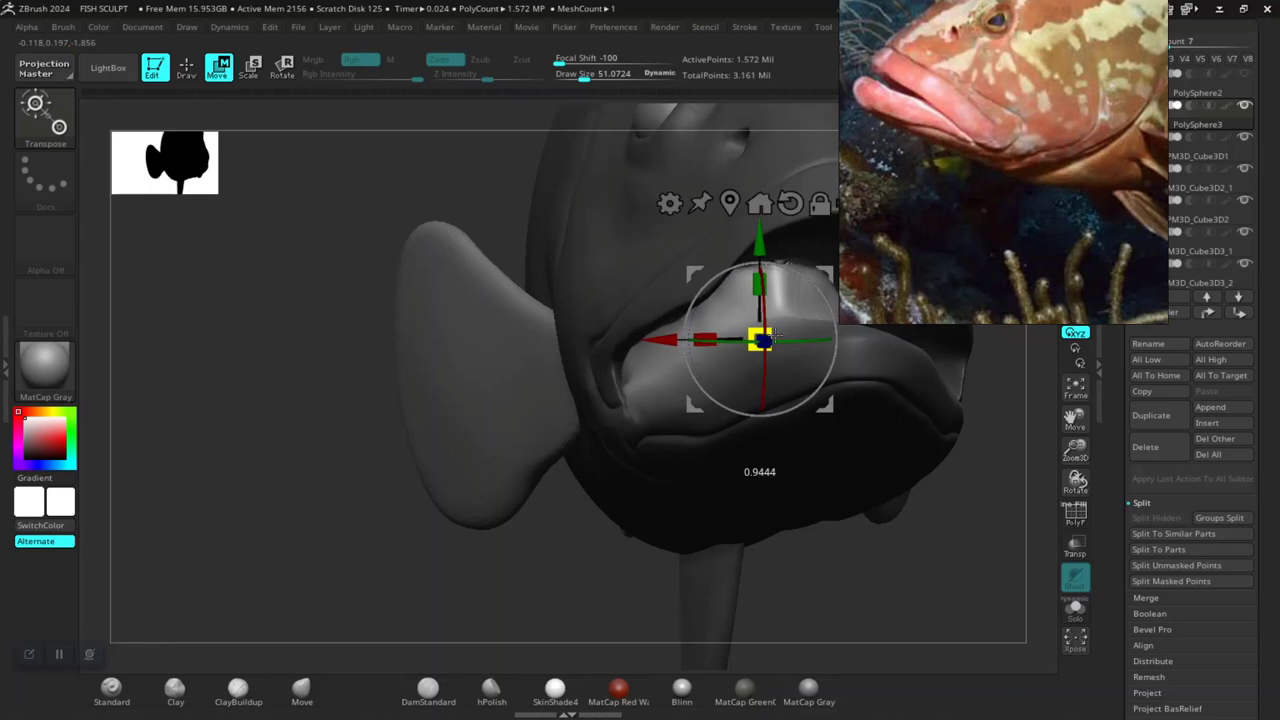
key("q")
mouse_move(397, 481)
left_mouse_down()
mouse_move(386, 500)
mouse_move(398, 478)
mouse_move(334, 463)
mouse_move(329, 437)
left_mouse_up()
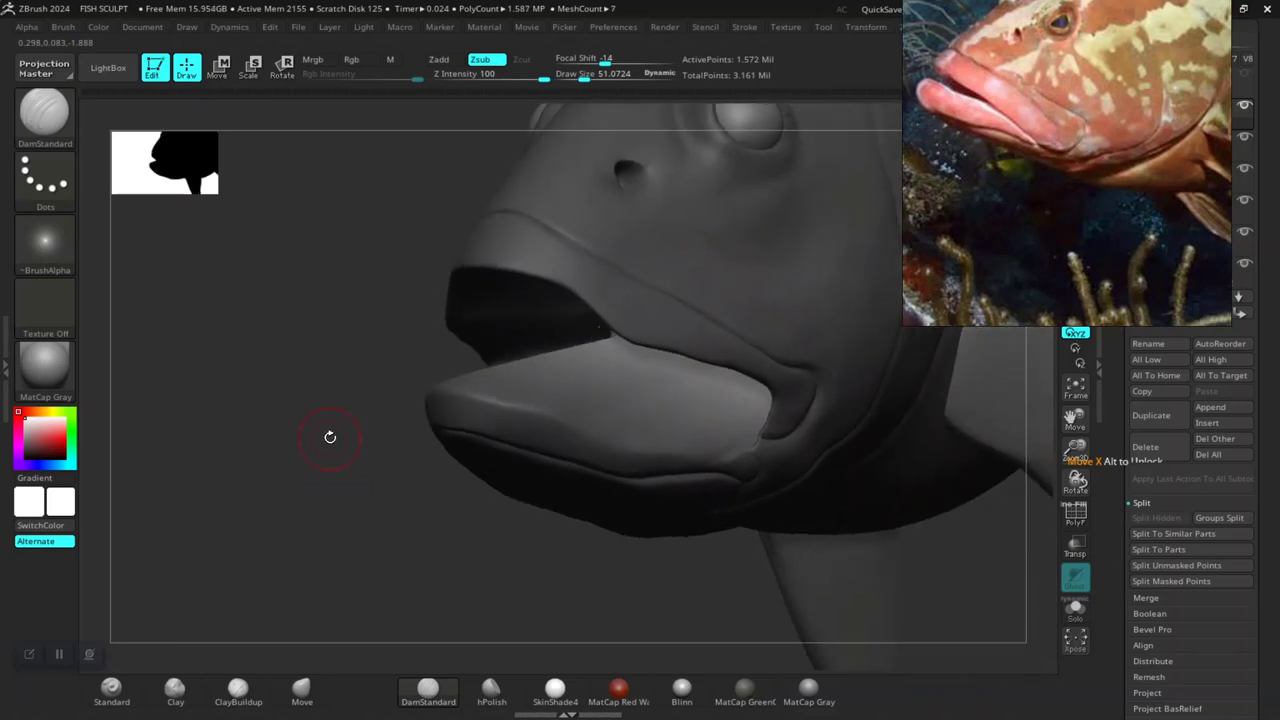
key("ctrl")
- Save over the FISH SCULPT project, confirming the overwrite
key("ctrl+s")
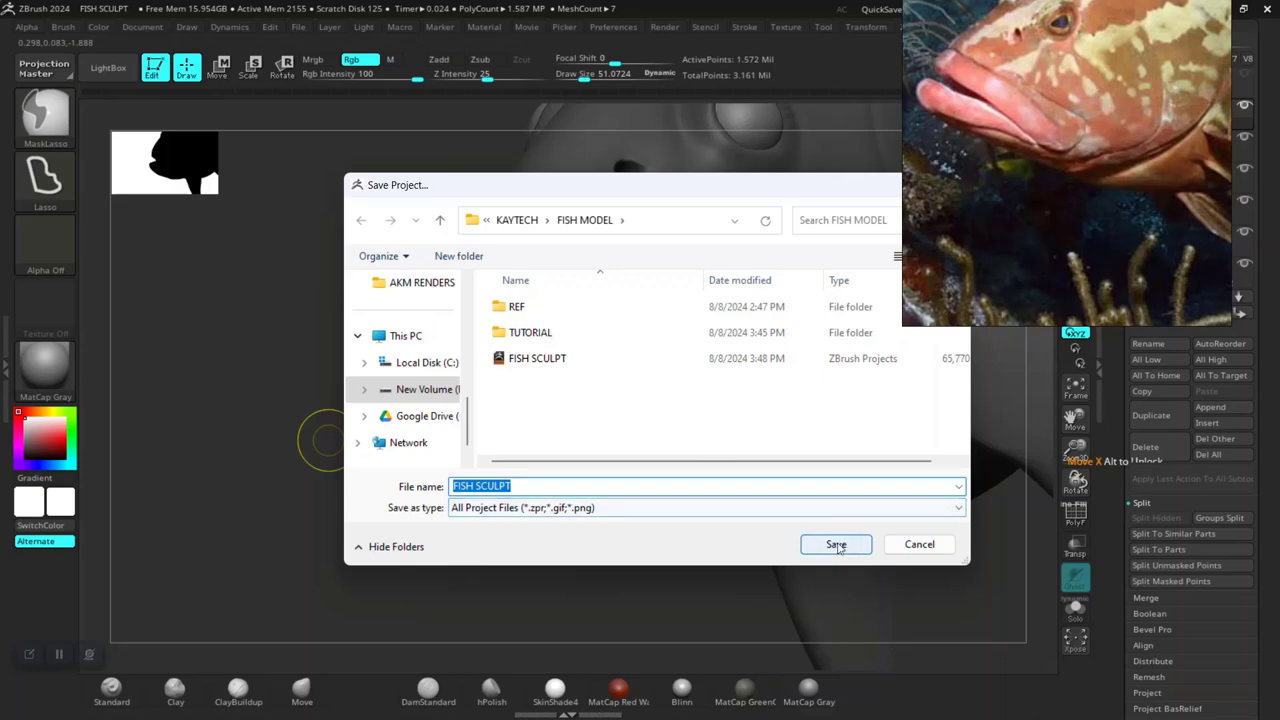
left_click(682, 352)
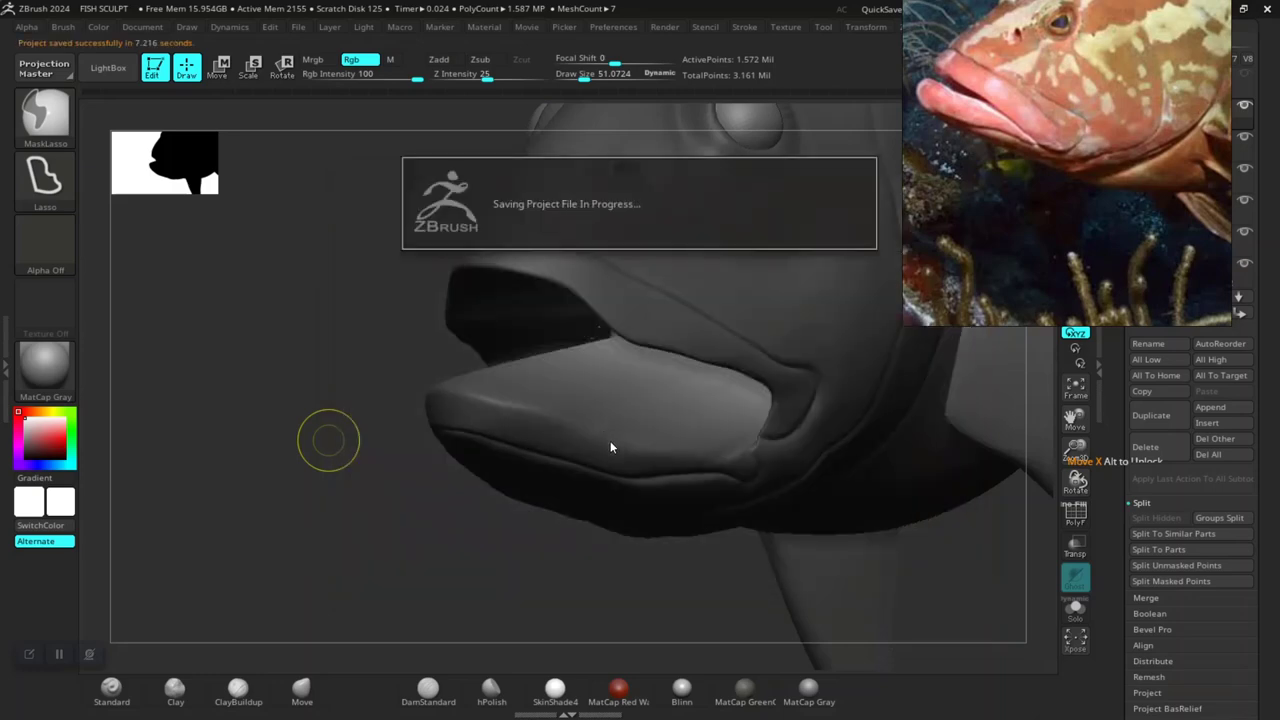
- Clear the mask, then smooth the rough inner upper lip and lower-left lip area
mouse_move(350, 570)
left_mouse_down()
mouse_move(363, 517)
mouse_move(334, 494)
mouse_move(331, 446)
mouse_move(343, 443)
mouse_move(341, 569)
mouse_move(323, 586)
mouse_move(309, 543)
mouse_move(390, 576)
mouse_move(380, 562)
left_mouse_up()
left_click(375, 560, "ctrl")
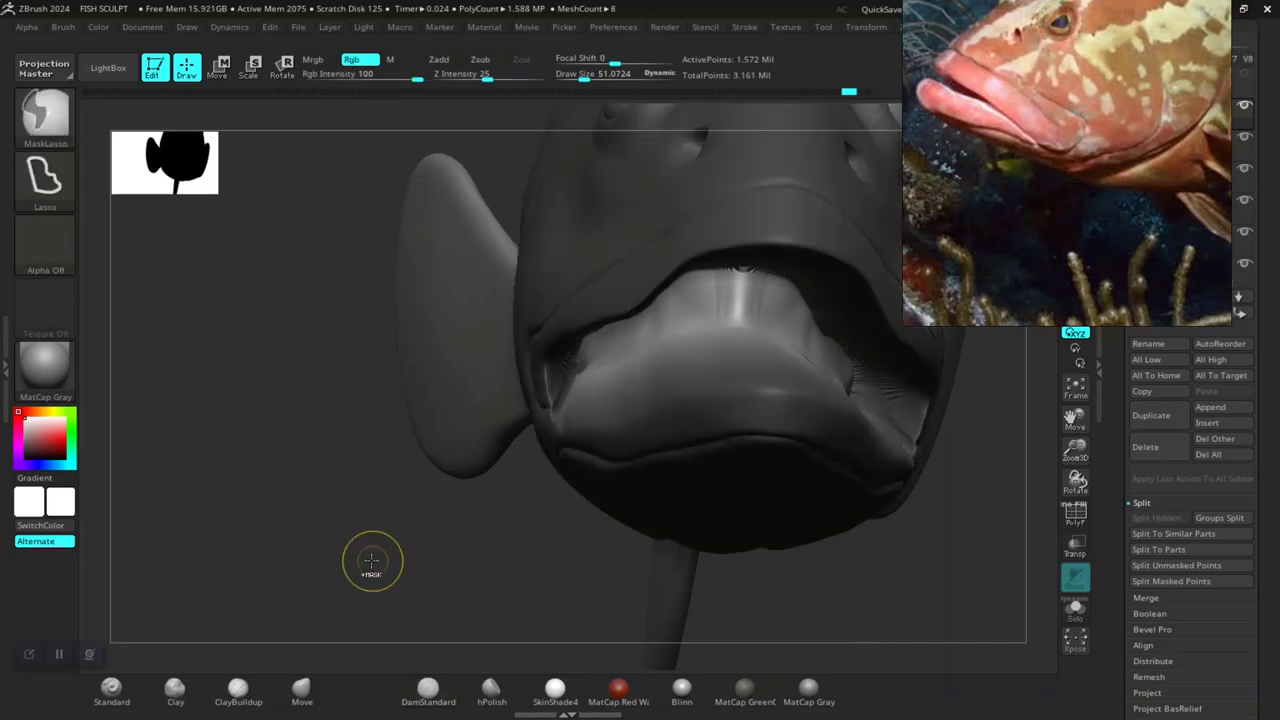
left_click(371, 560, "ctrl")
key("shift+f")
key("shift+f")
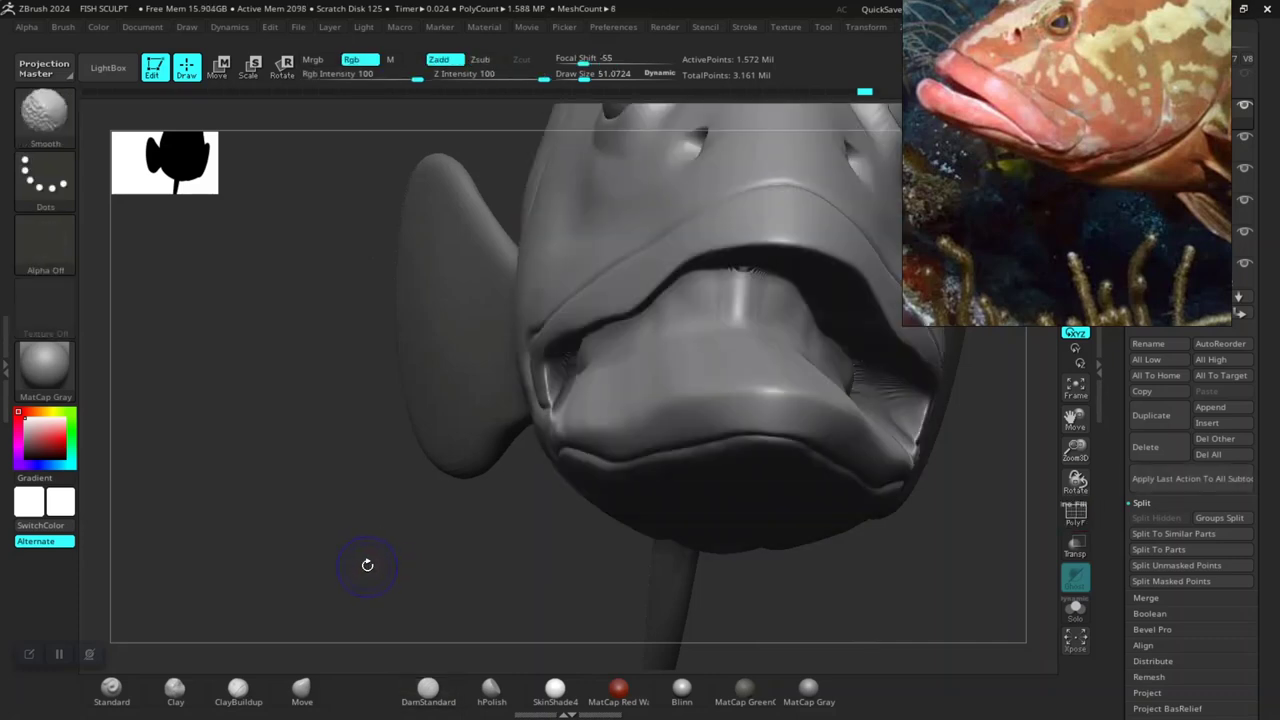
left_click_drag(310, 540, 386, 543)
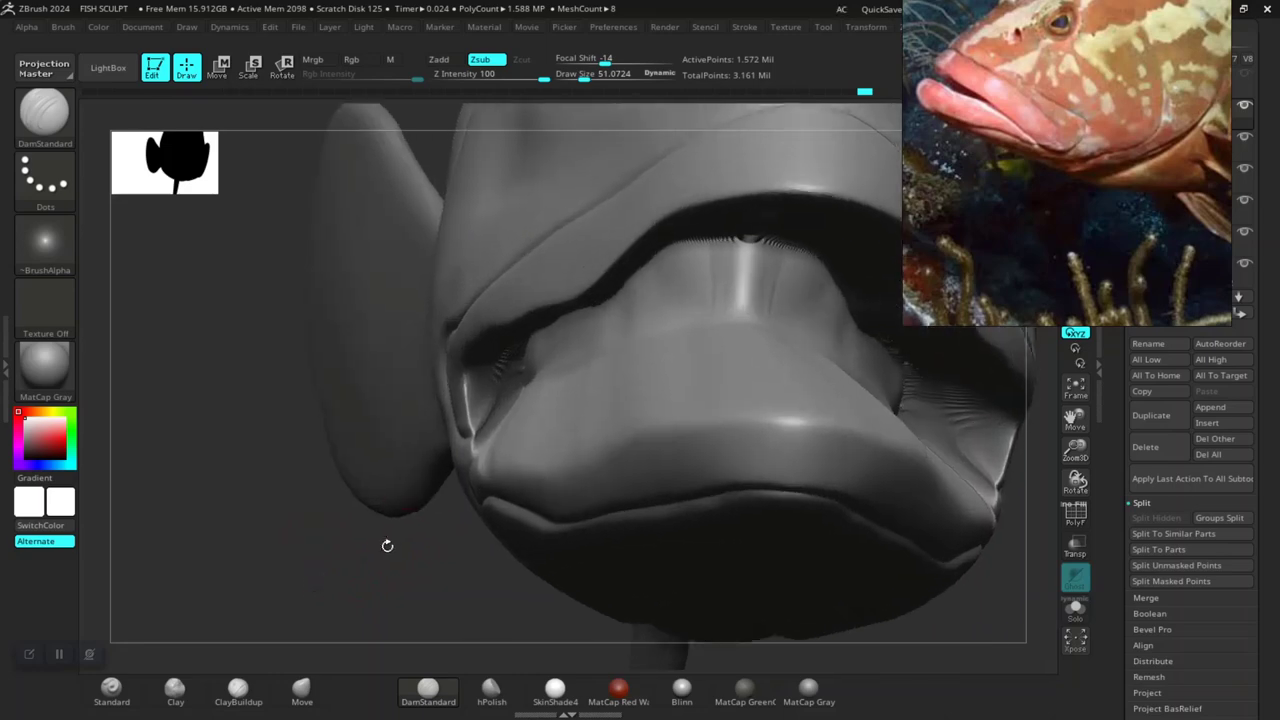
scroll(315, 537, "up", 5)
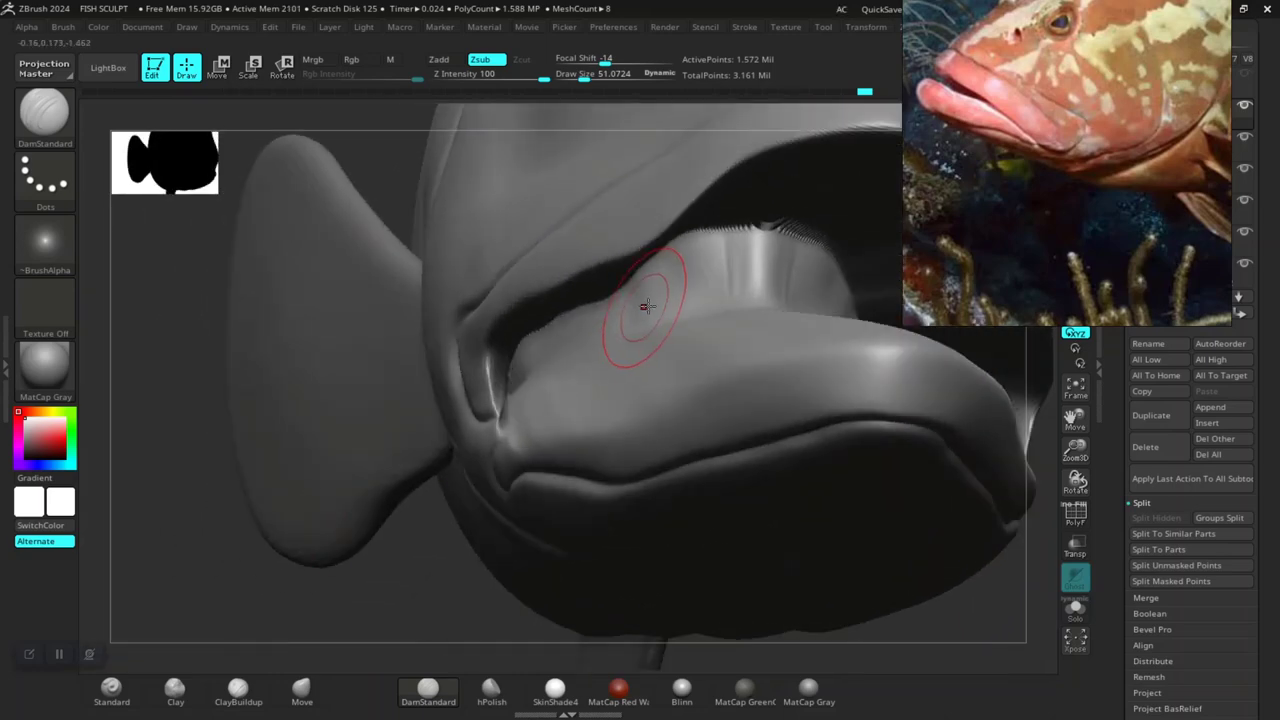
mouse_move(643, 329)
left_mouse_down("shift")
mouse_move(700, 255)
mouse_move(790, 235)
left_mouse_up("shift")
left_click_drag(720, 260, 617, 308, "shift")
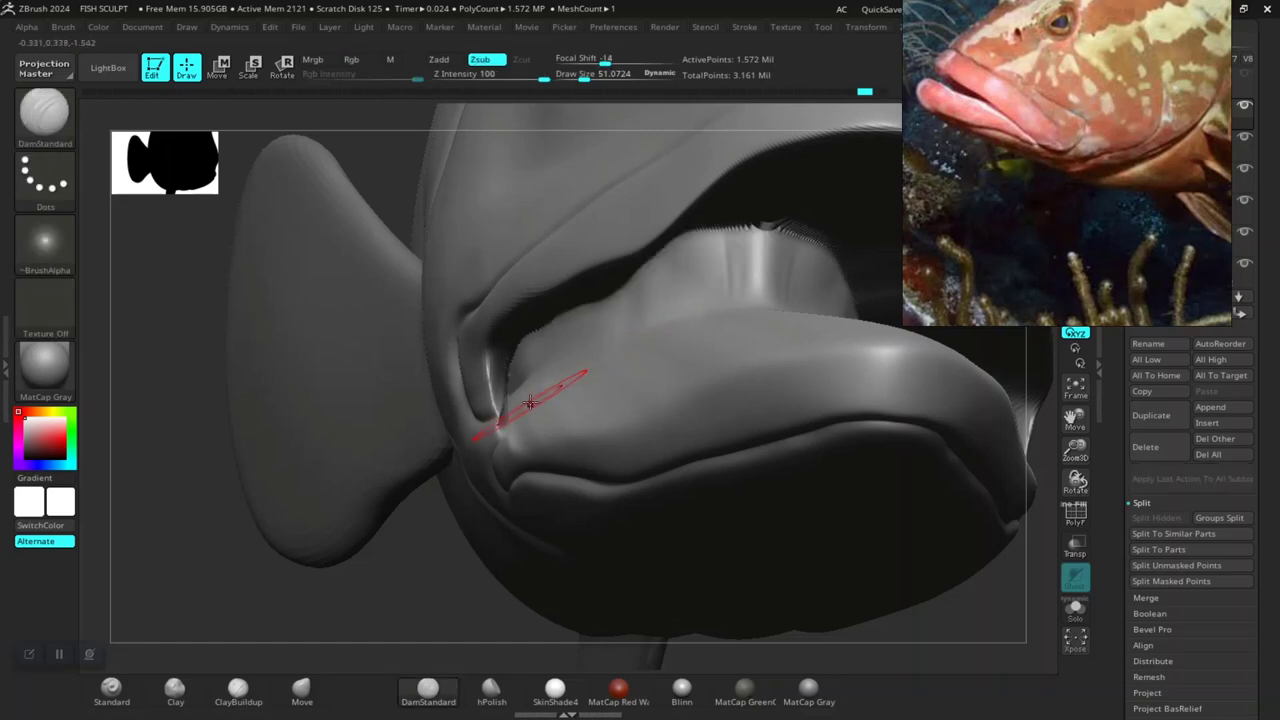
mouse_move(700, 285)
left_mouse_down("shift")
mouse_move(815, 250)
mouse_move(656, 289)
left_mouse_up("shift")
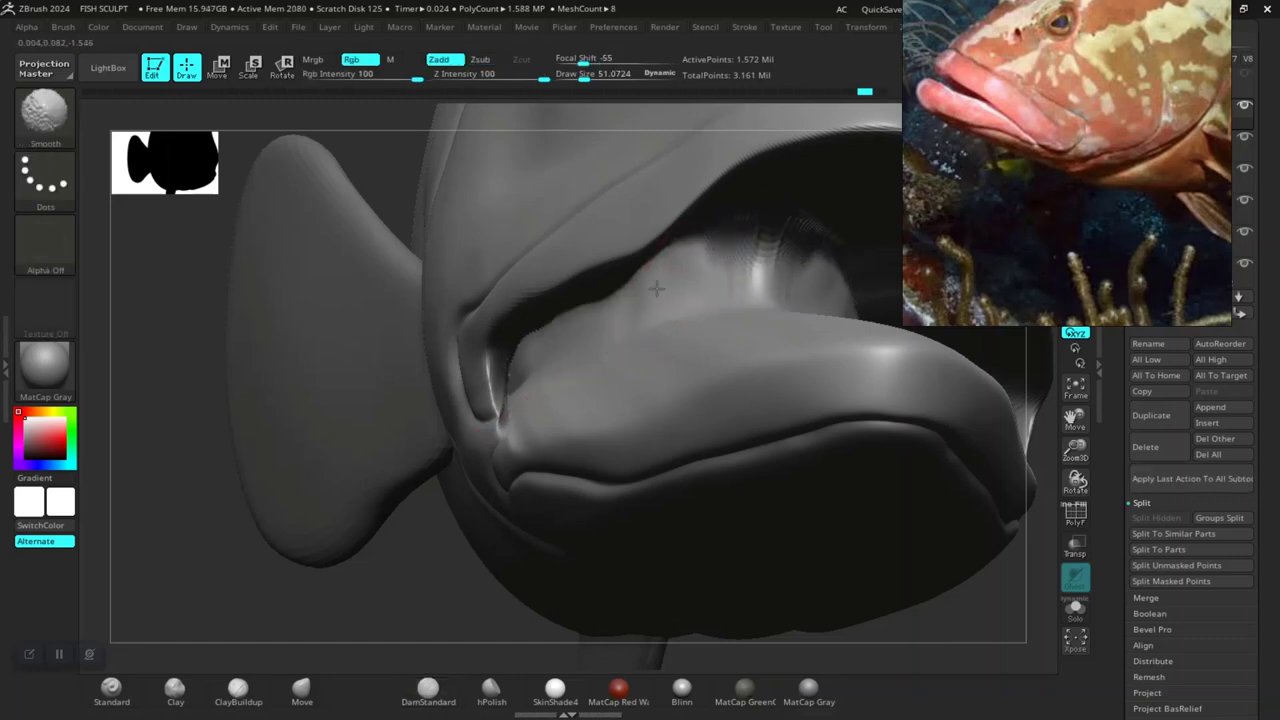
left_click_drag(625, 330, 557, 400, "shift")
- Frame the whole fish, look into the open mouth and move the reference photo aside
mouse_move(392, 570)
left_mouse_down()
mouse_move(383, 585)
mouse_move(614, 471)
left_mouse_up()
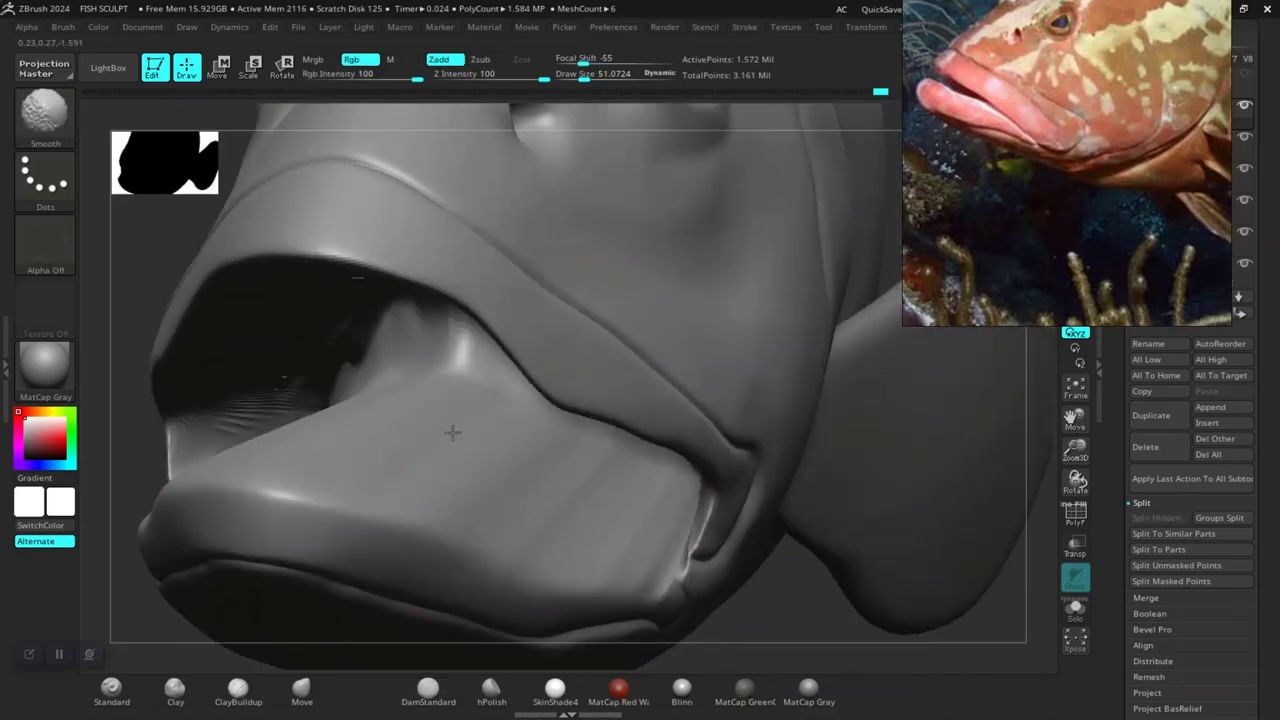
mouse_move(130, 530)
left_mouse_down()
mouse_move(306, 523)
mouse_move(257, 554)
mouse_move(297, 517)
mouse_move(326, 540)
mouse_move(286, 523)
mouse_move(286, 471)
mouse_move(343, 417)
mouse_move(306, 517)
mouse_move(257, 572)
mouse_move(277, 540)
mouse_move(279, 584)
mouse_move(285, 570)
left_mouse_up()
key("f")
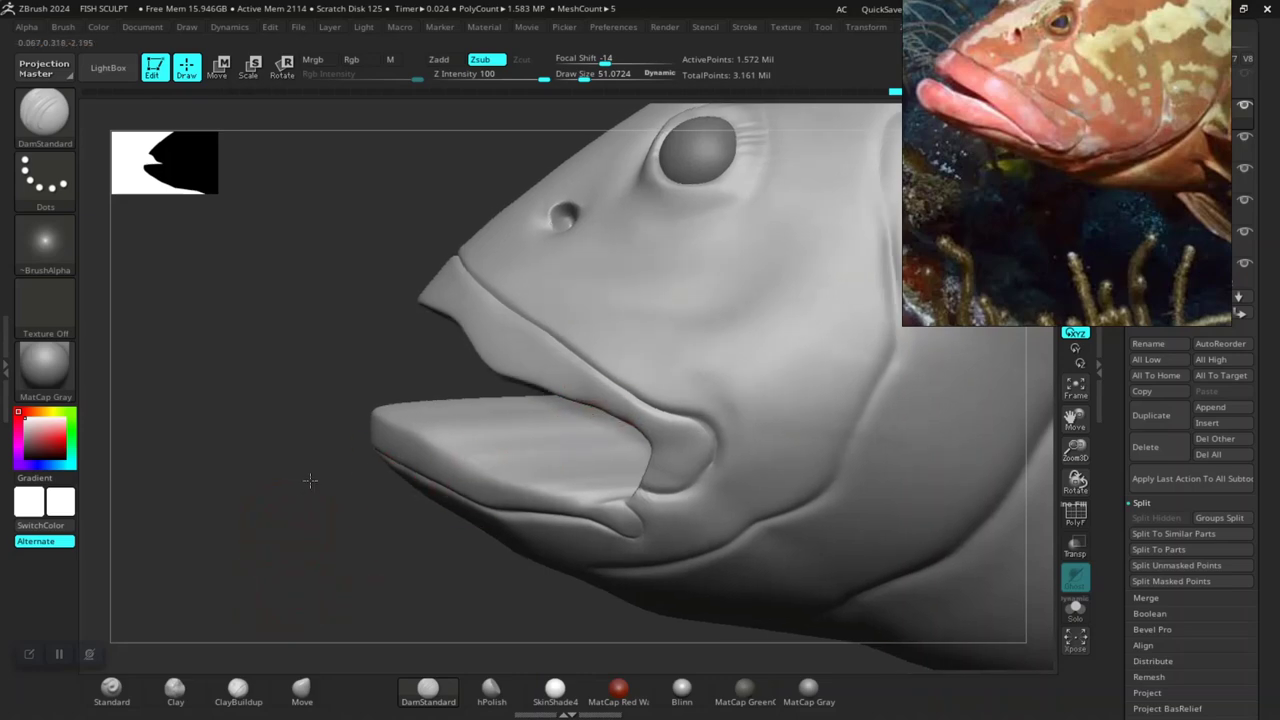
mouse_move(309, 474)
left_mouse_down()
mouse_move(325, 478)
mouse_move(297, 543)
mouse_move(280, 538)
mouse_move(497, 457)
left_mouse_up()
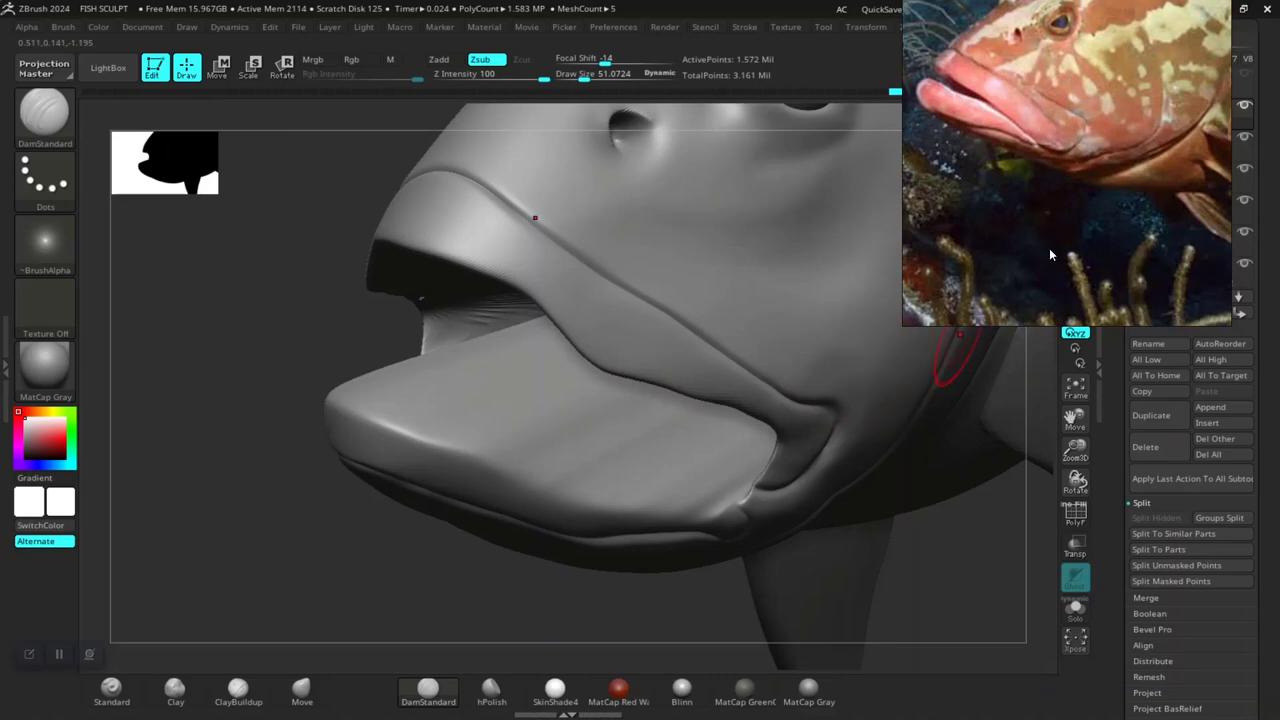
mouse_move(1050, 255)
left_mouse_down()
mouse_move(326, 277)
mouse_move(123, 258)
mouse_move(76, 291)
left_mouse_up()
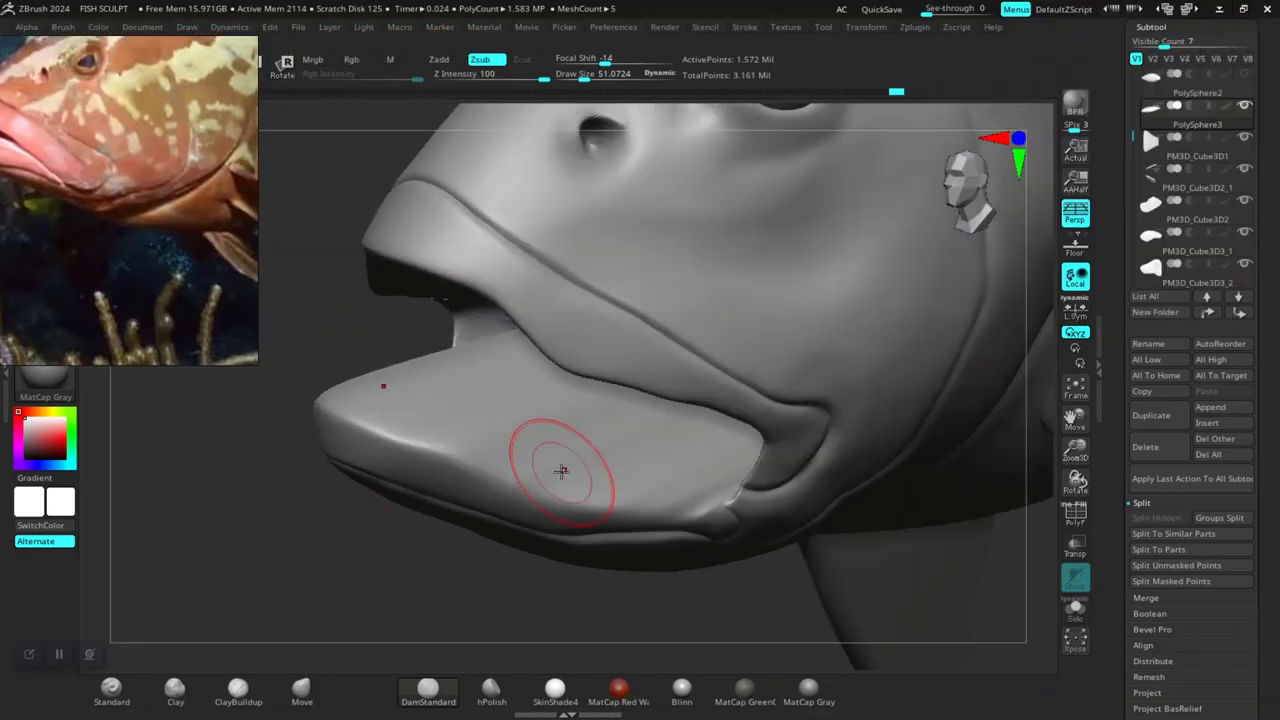
- Undo the coarse faceted DynaMesh and remesh the fish at resolution 408 instead
scroll(1137, 380, "down", 5)
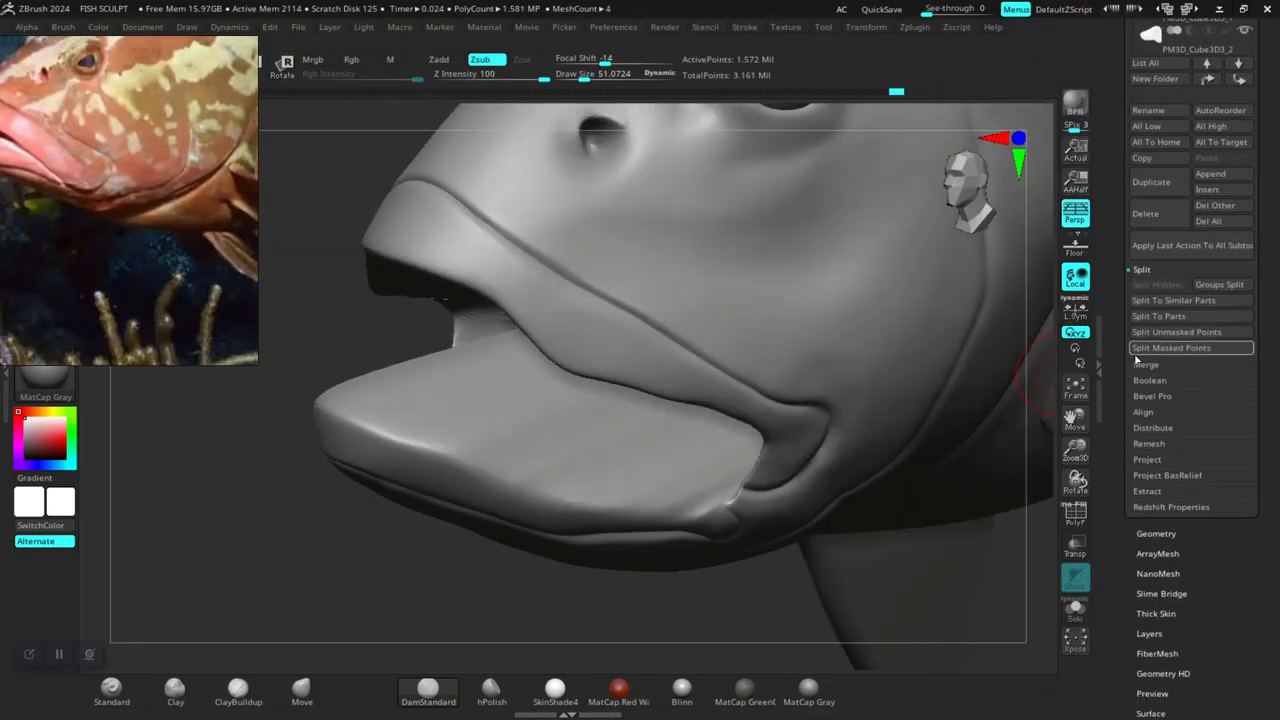
left_click(1153, 532)
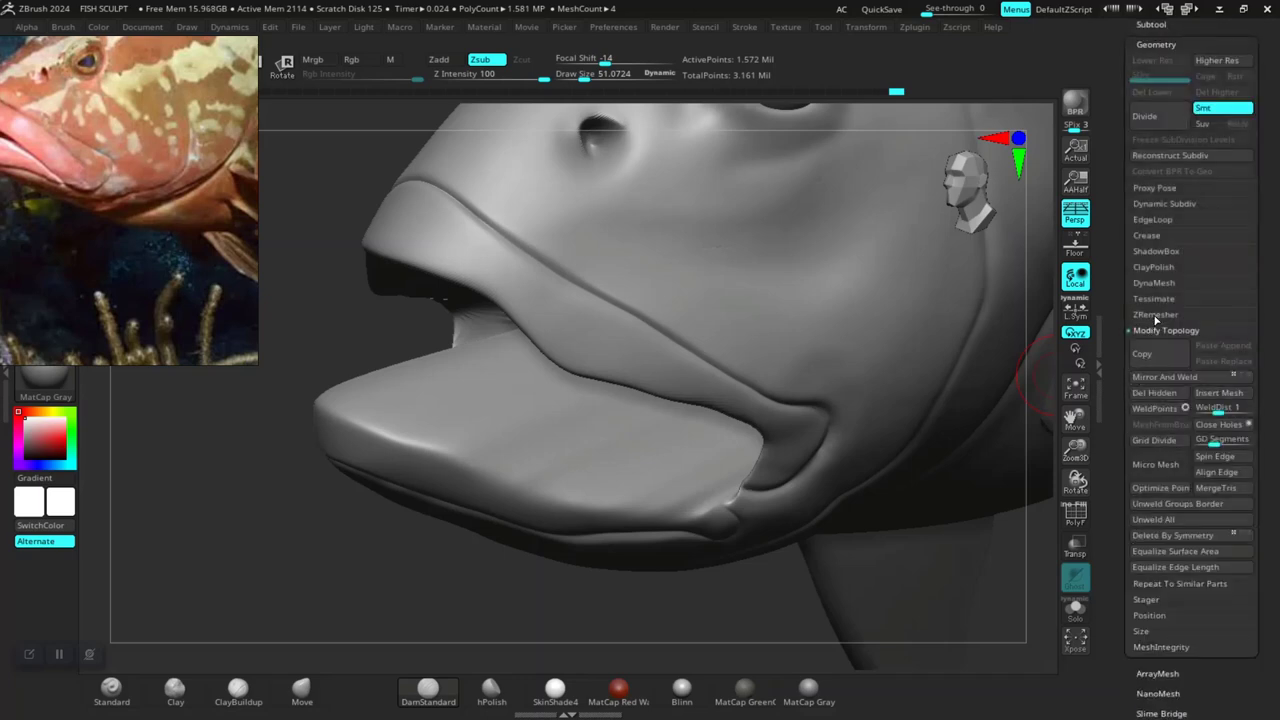
left_click(1155, 284)
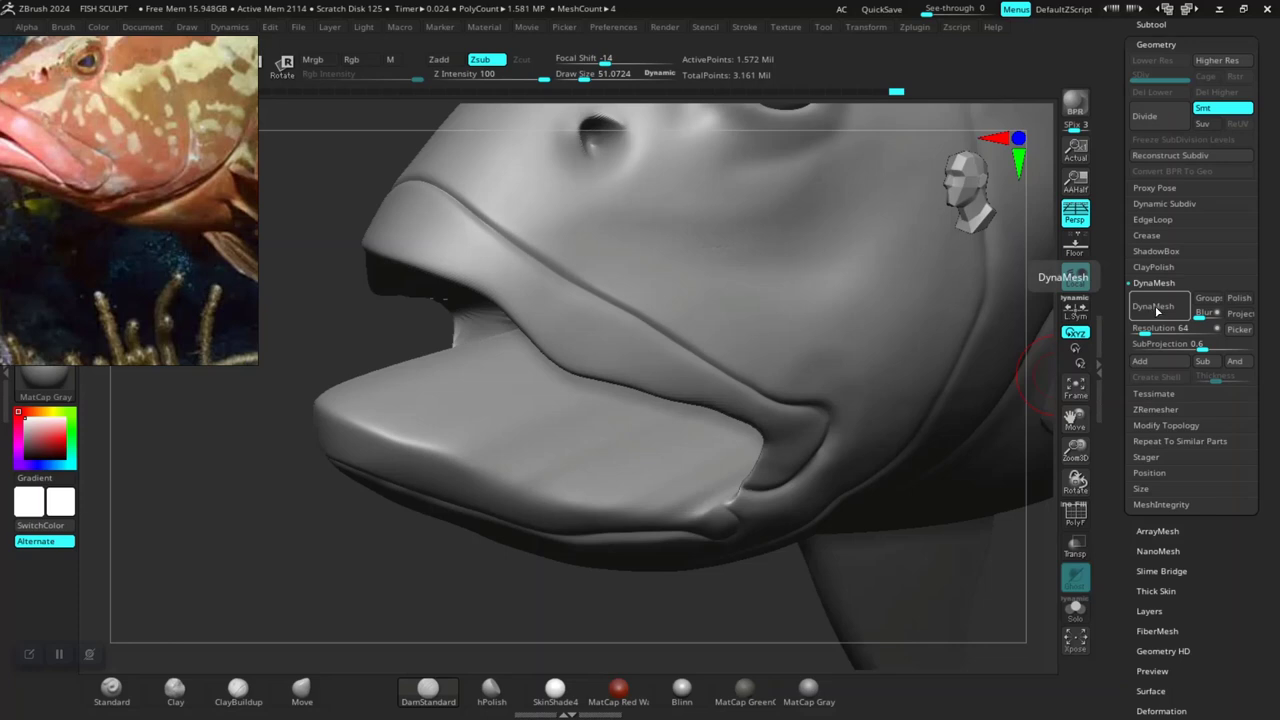
left_click(1154, 307)
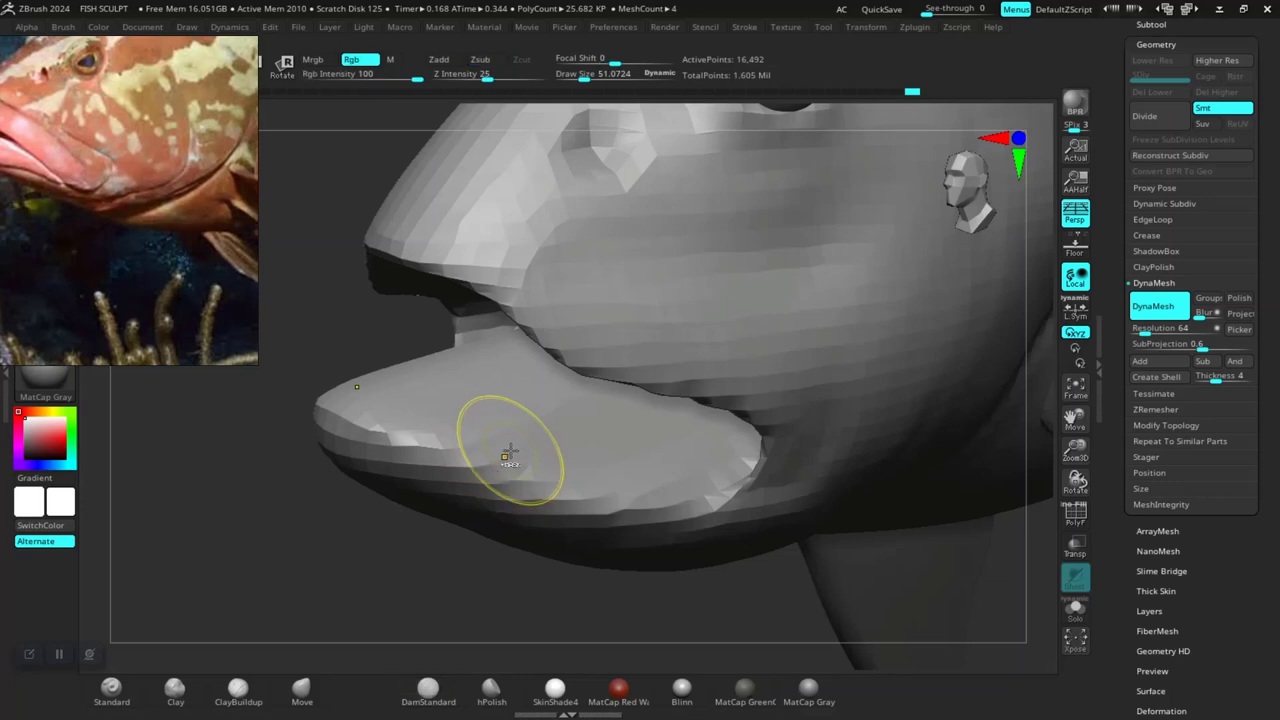
key("ctrl+z")
left_click(1145, 331)
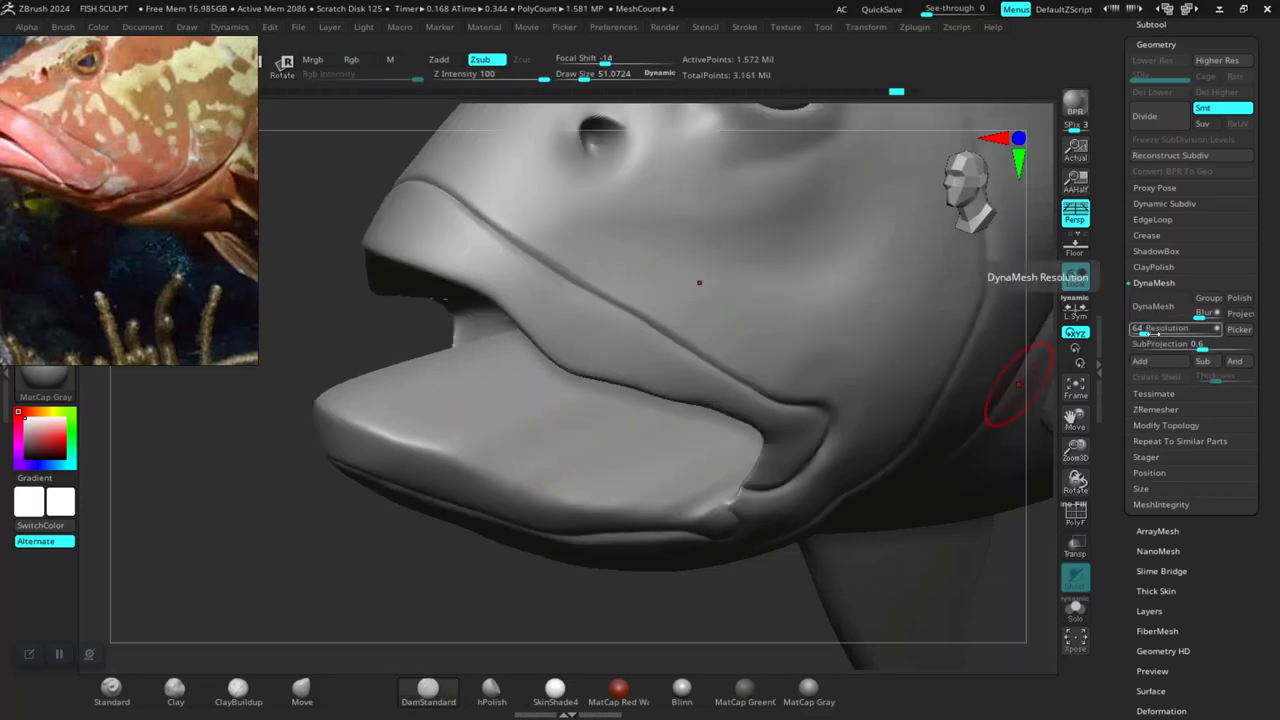
type("408")
key("Return")
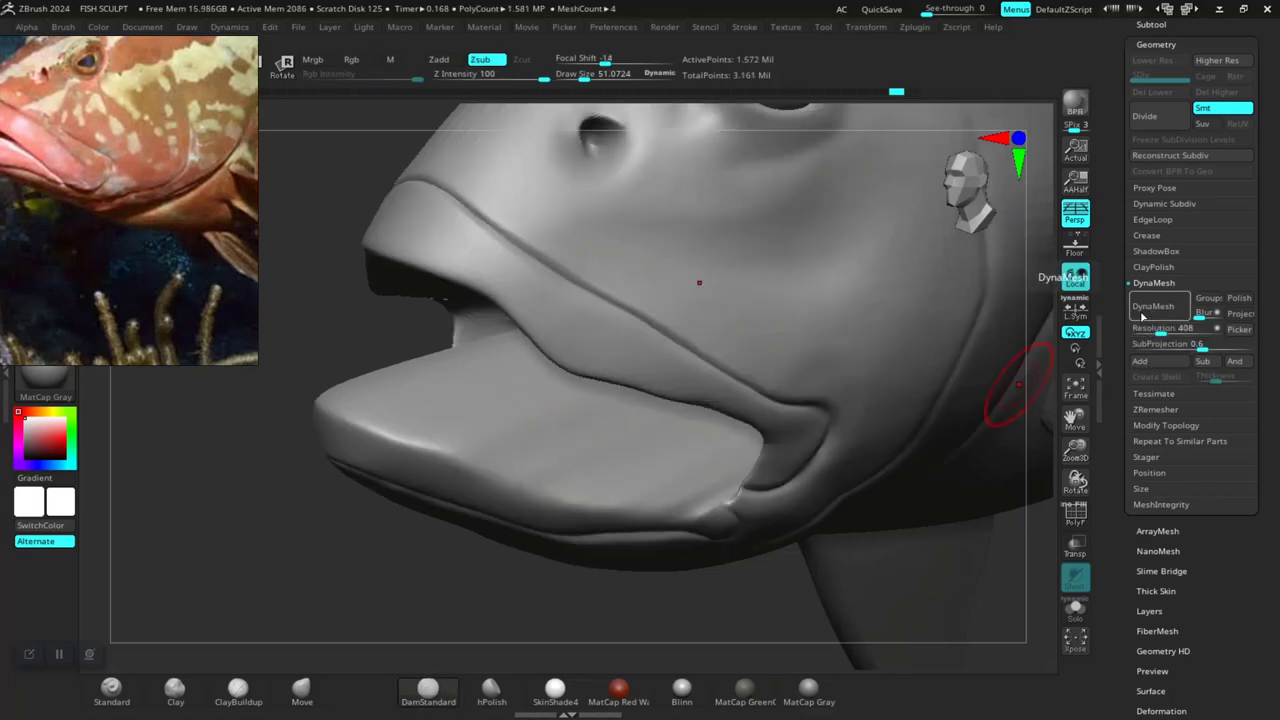
left_click(1152, 306)
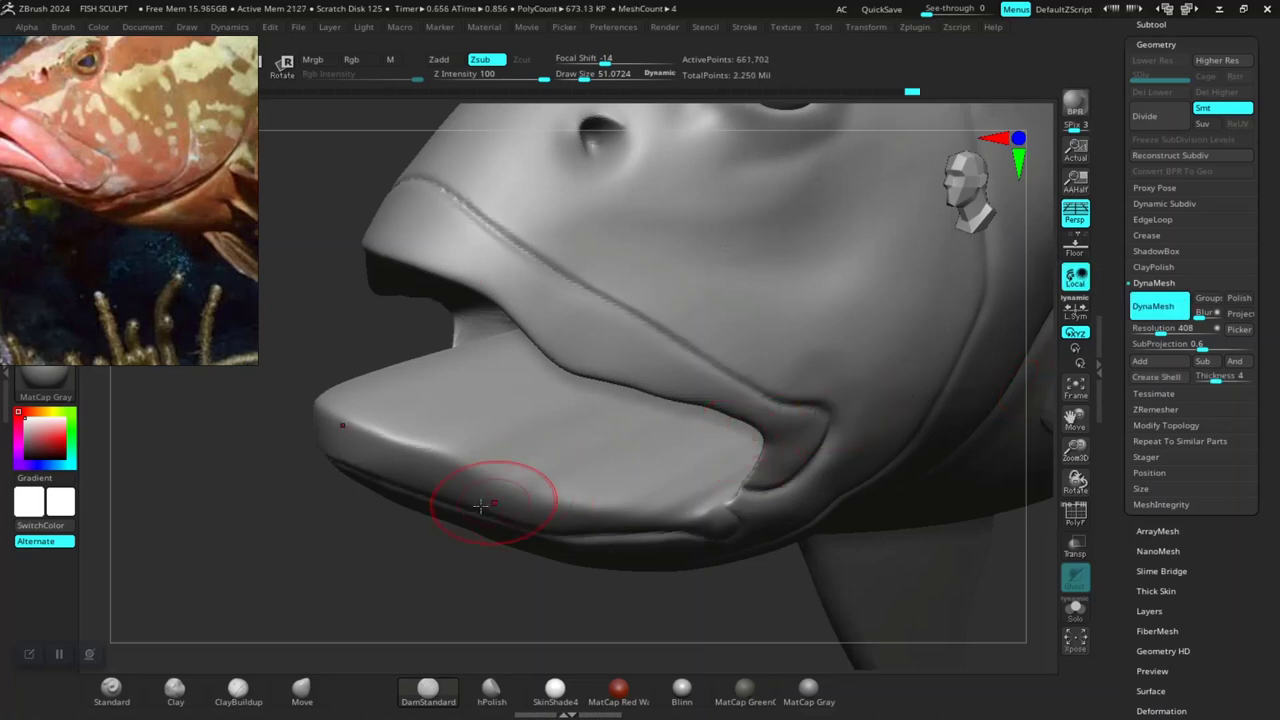
- Switch to the Standard brush with a draw size of about 108
mouse_move(378, 563)
left_mouse_down()
mouse_move(370, 535)
mouse_move(316, 551)
mouse_move(371, 563)
mouse_move(657, 434)
mouse_move(700, 431)
left_mouse_up()
key("space")
left_click_drag(366, 597, 247, 659)
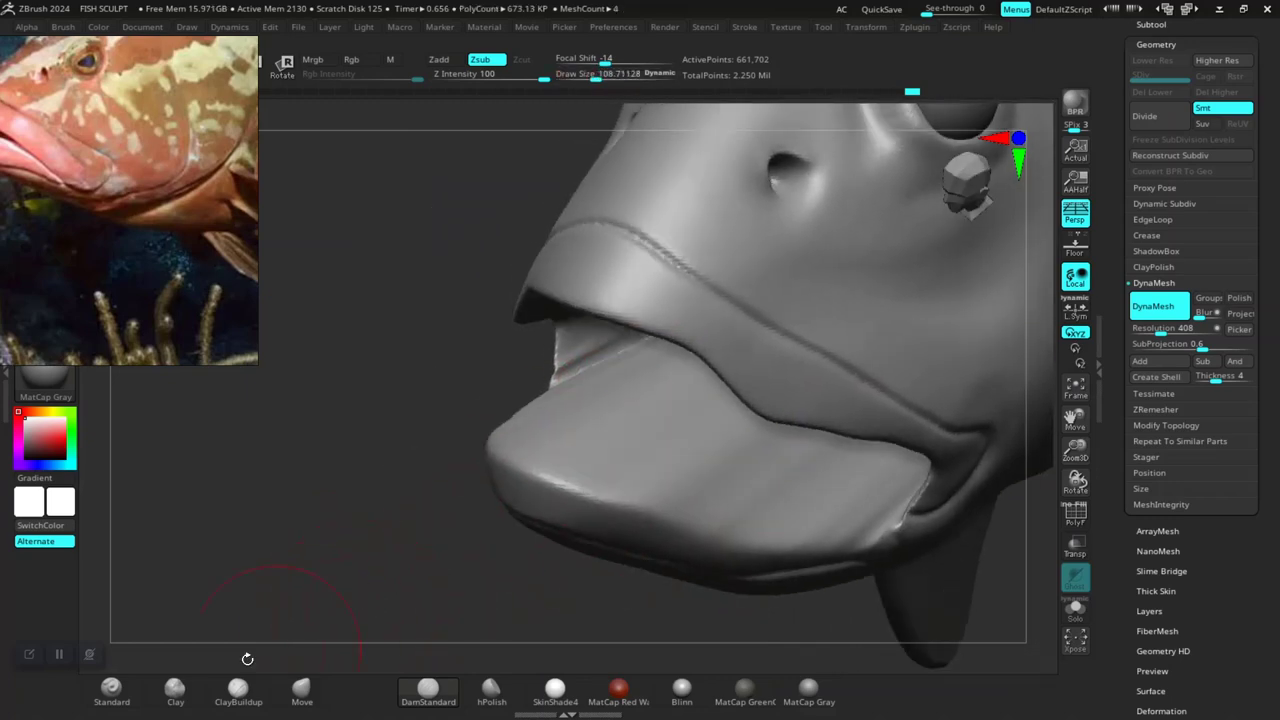
left_click(128, 694)
mouse_move(386, 543)
left_mouse_down()
mouse_move(343, 571)
mouse_move(334, 537)
mouse_move(493, 516)
left_mouse_up()
key("shift+f")
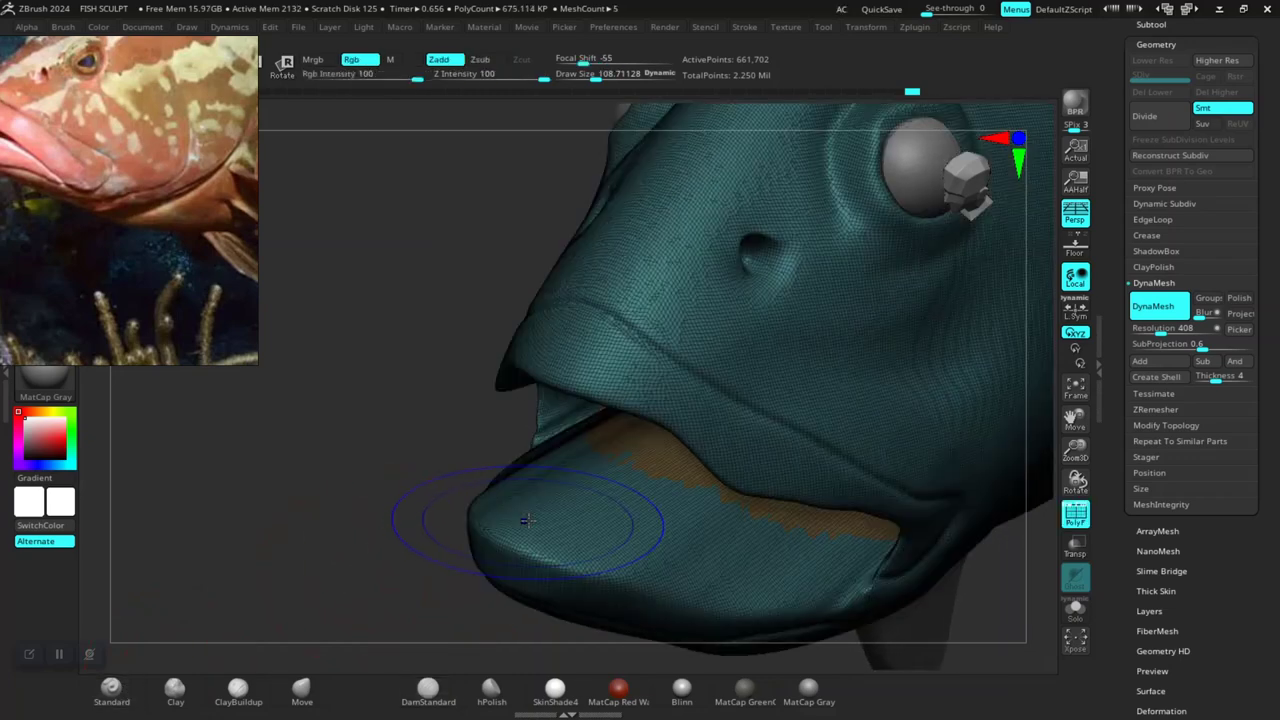
key("shift+f")
- Lower the brush's focal shift and sculpt a small dent into the lower lip
left_click_drag(423, 557, 300, 566)
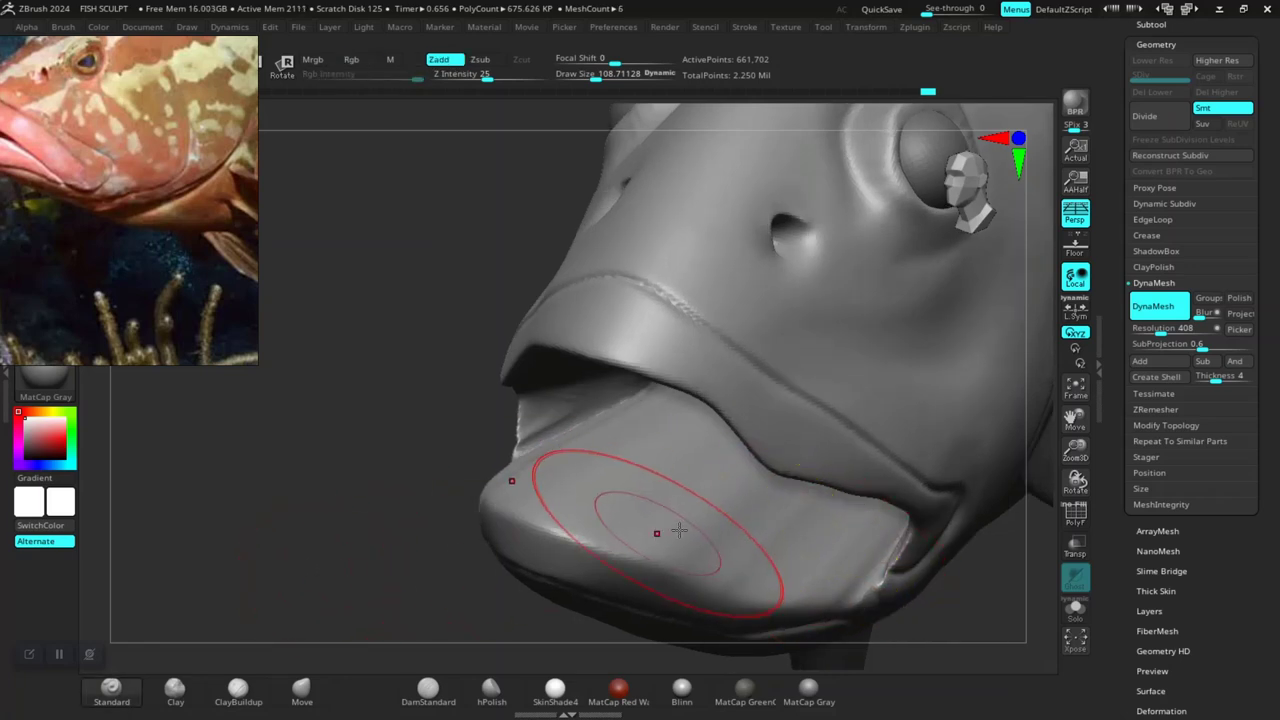
key("space")
left_click_drag(772, 490, 745, 476)
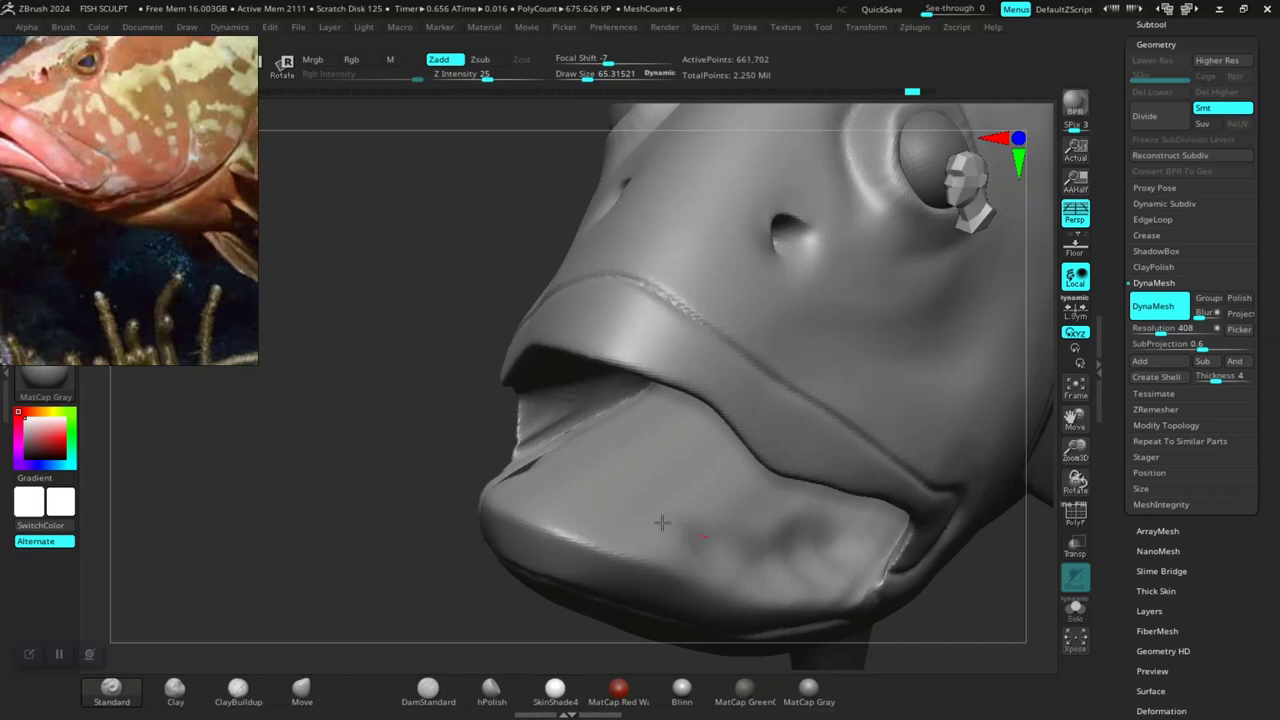
left_click_drag(662, 522, 642, 509)
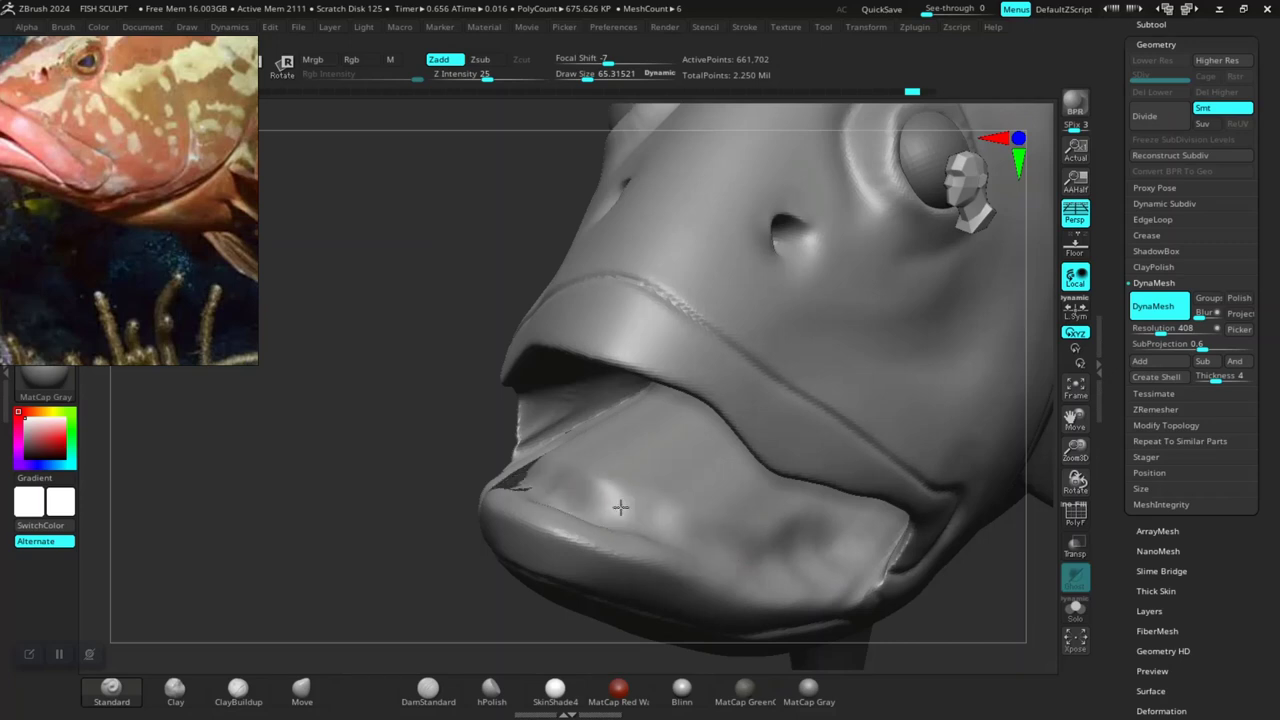
mouse_move(367, 499)
left_mouse_down()
mouse_move(614, 505)
mouse_move(571, 476)
mouse_move(595, 451)
mouse_move(417, 575)
left_mouse_up()
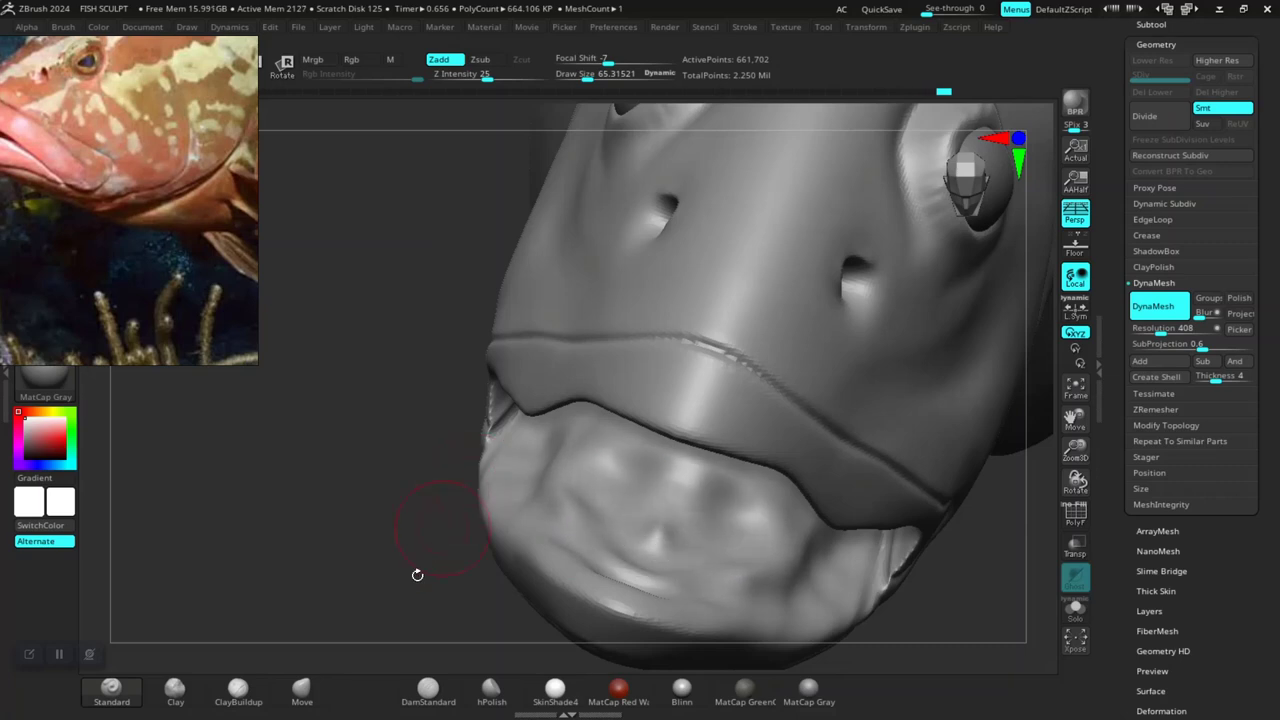
- Carve a crease into the lower lip with the hPolish brush
left_click(491, 690)
left_click_drag(400, 530, 545, 485)
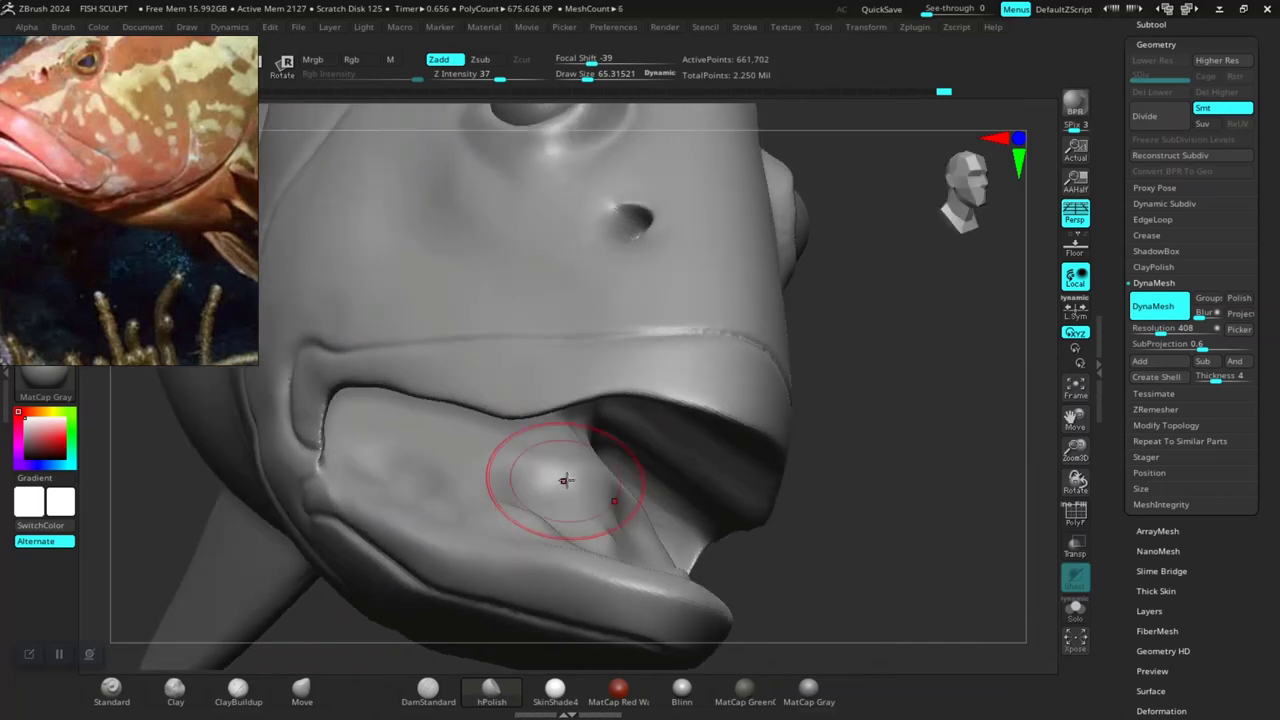
key("space")
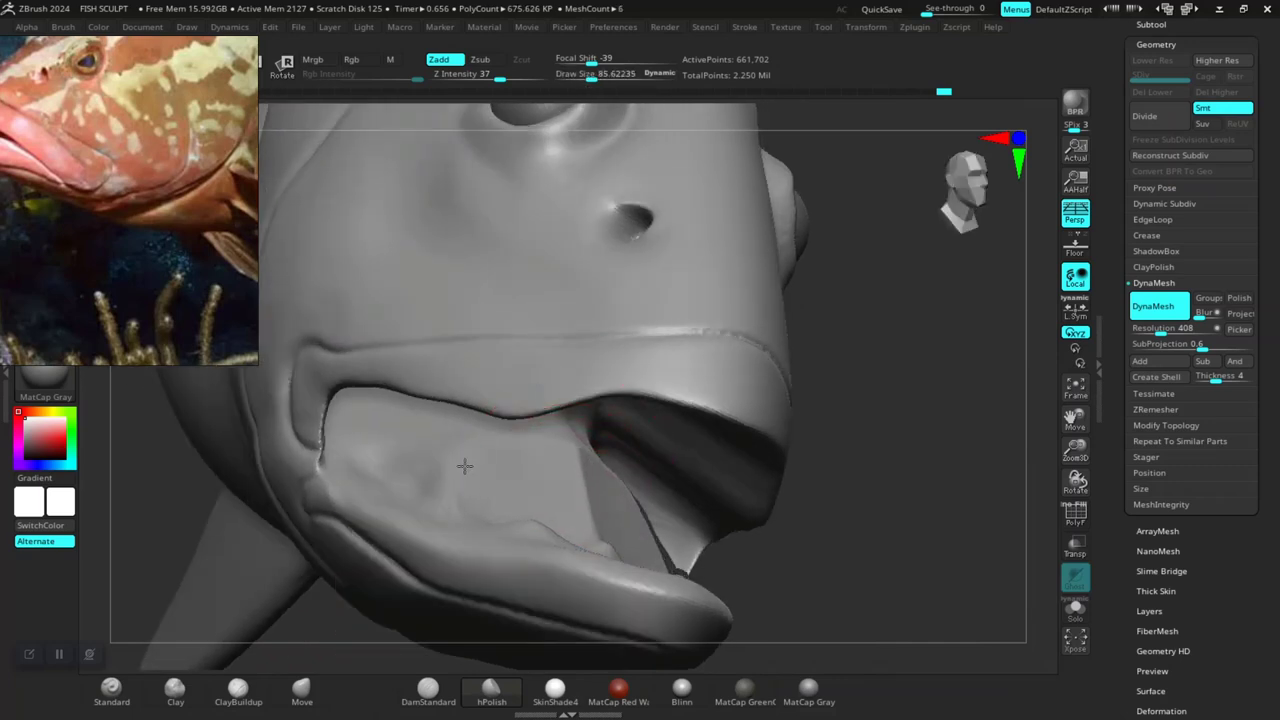
right_click_drag(511, 460, 599, 487)
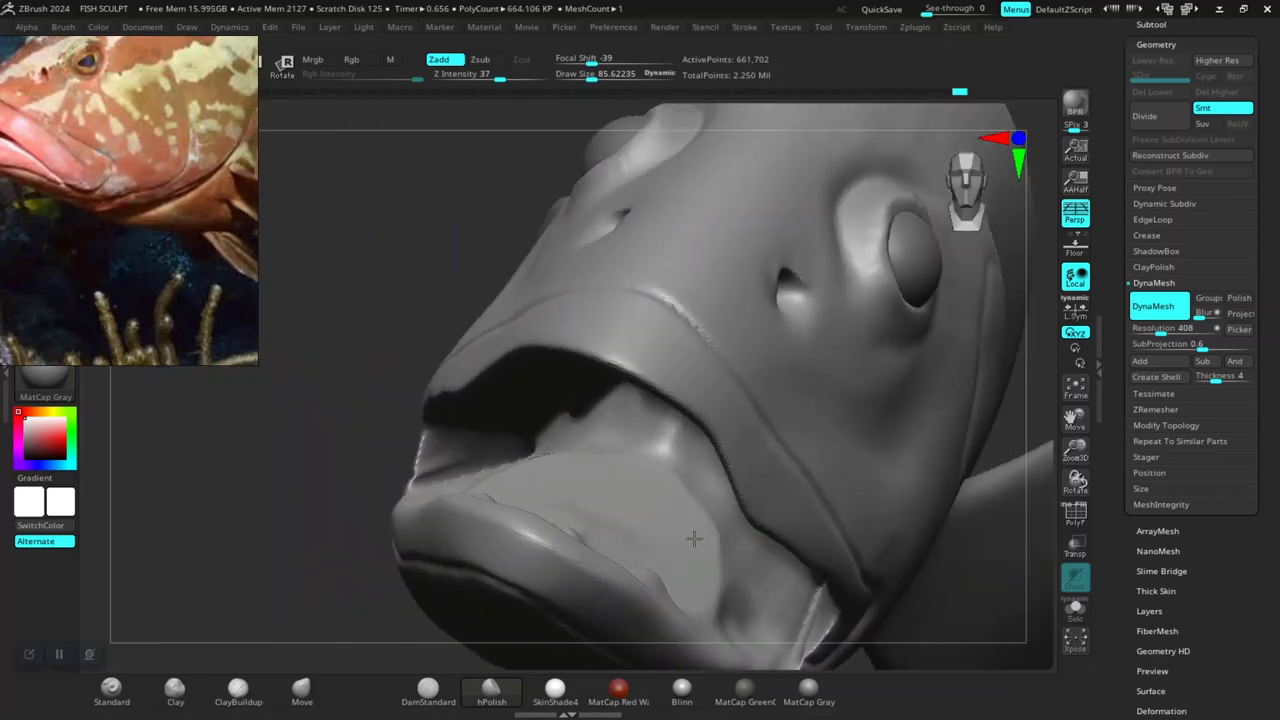
left_click_drag(640, 491, 523, 481)
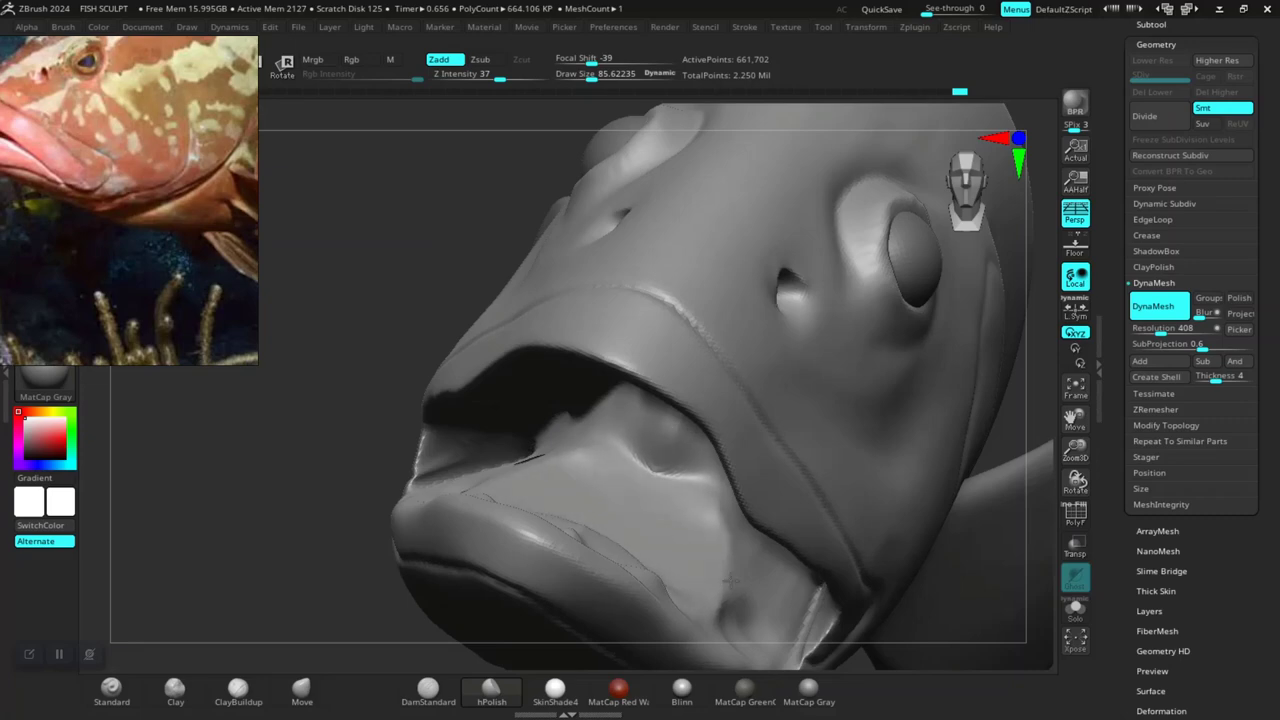
- At brush size about 54, smooth the bumpy jaw crease and deepen the inner crease and ridge
mouse_move(369, 504)
right_mouse_down()
mouse_move(277, 534)
mouse_move(306, 571)
mouse_move(320, 565)
right_mouse_up()
mouse_move(946, 442)
right_mouse_down()
mouse_move(980, 457)
mouse_move(980, 491)
right_mouse_up()
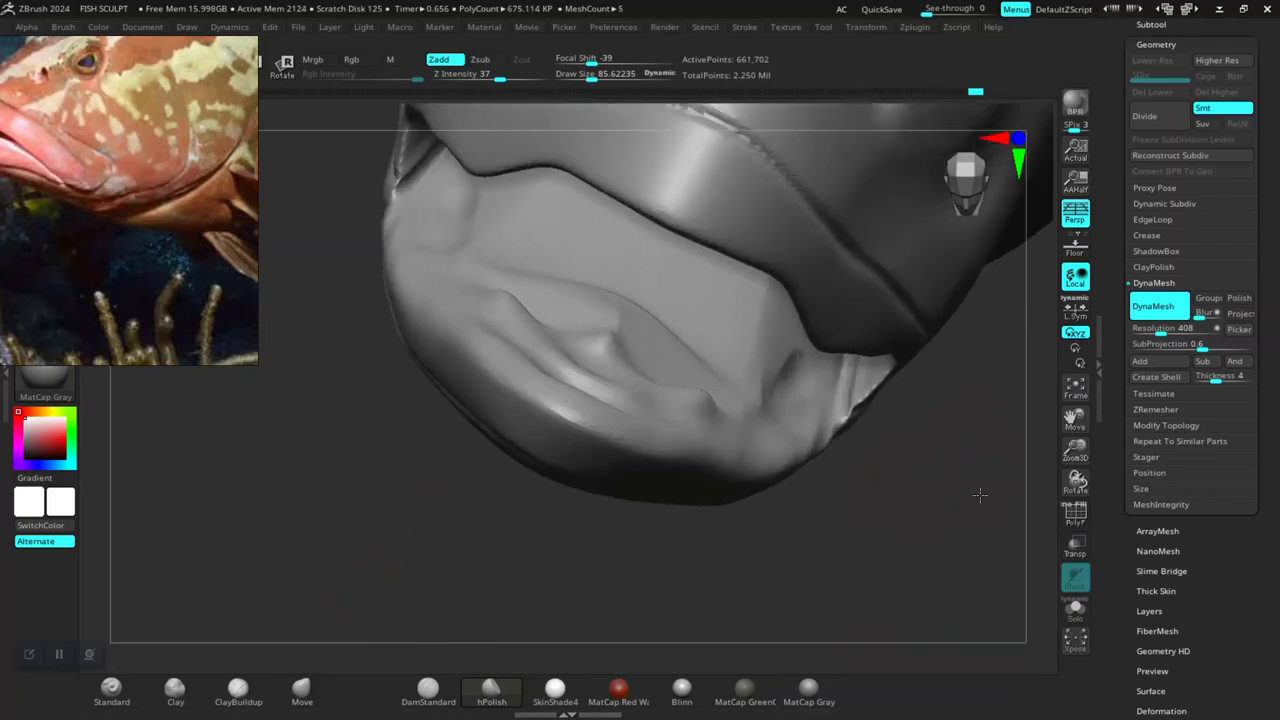
right_click_drag(904, 529, 700, 480, "alt")
key("space")
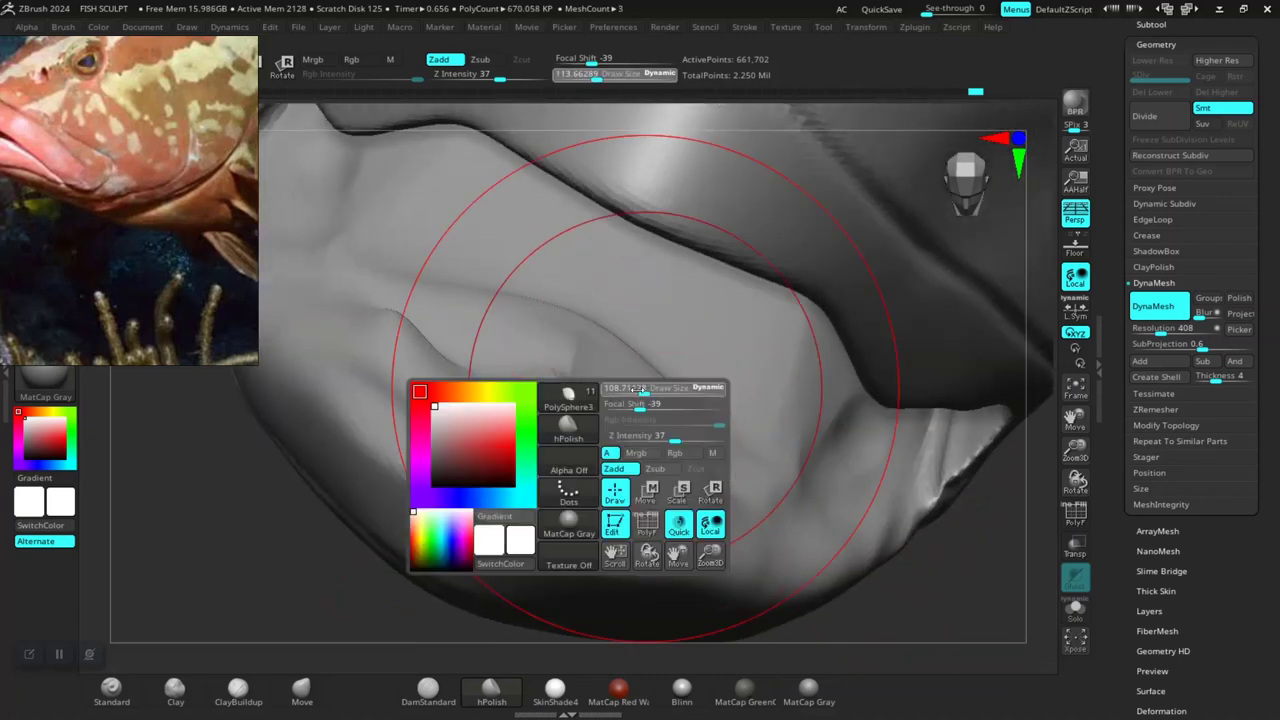
mouse_move(598, 377)
left_mouse_down("shift")
mouse_move(606, 338)
mouse_move(440, 355)
mouse_move(384, 344)
left_mouse_up("shift")
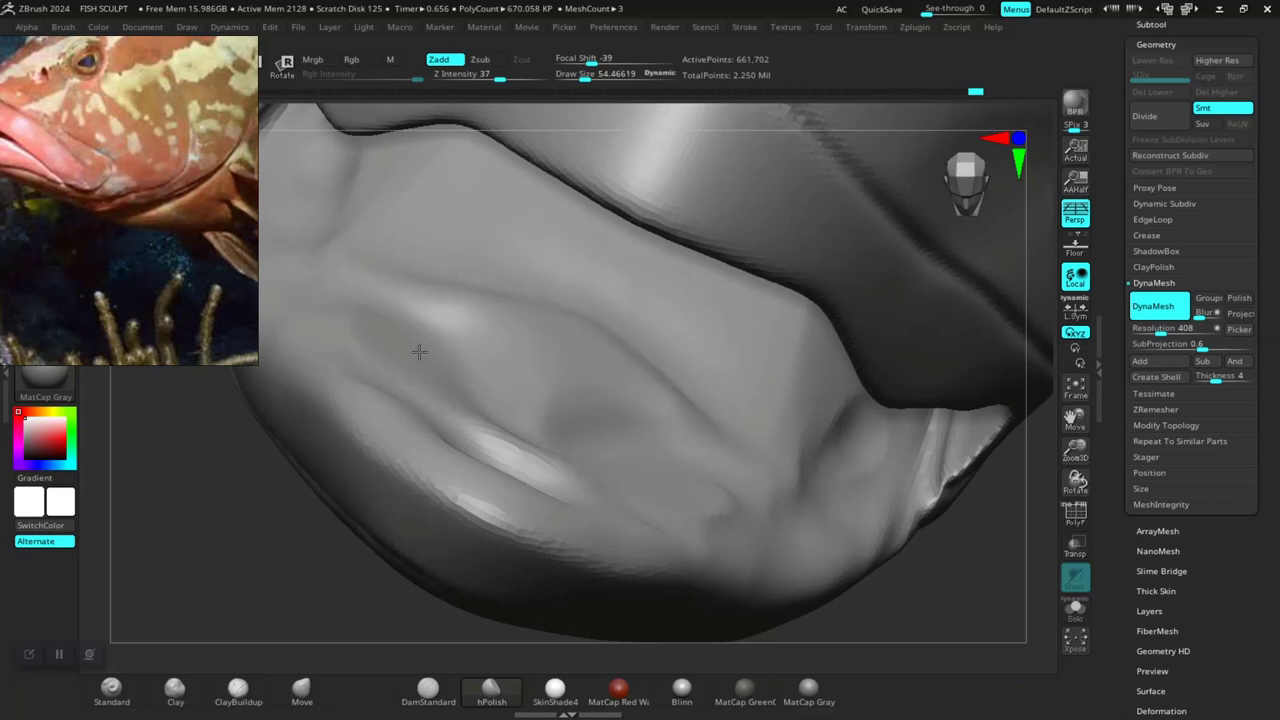
left_click_drag(513, 393, 527, 362, "shift")
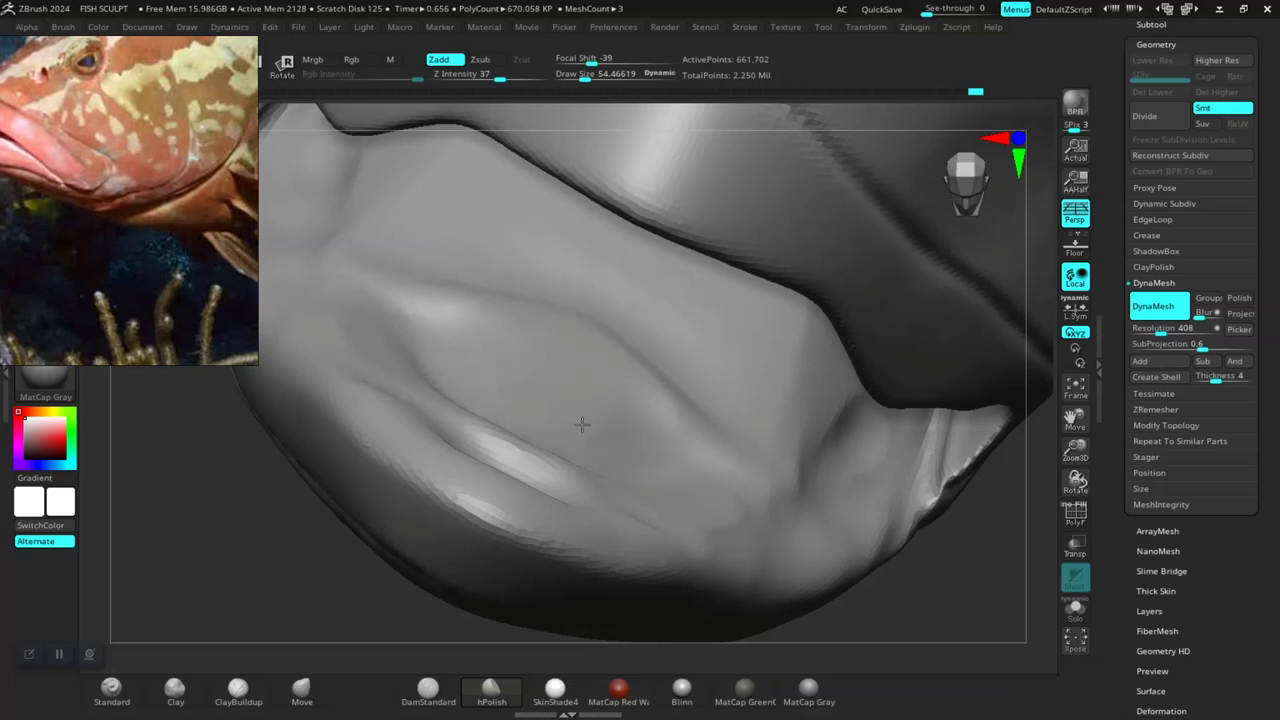
left_click_drag(227, 574, 724, 474)
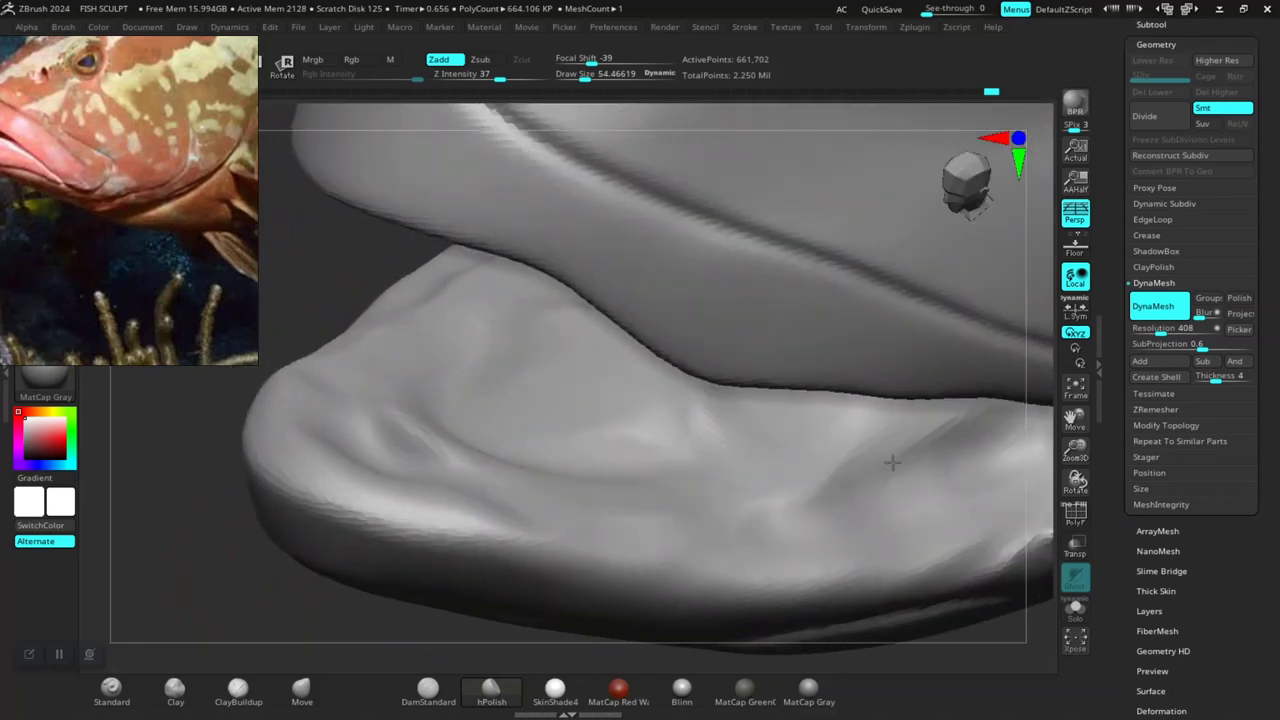
mouse_move(609, 457)
left_mouse_down("shift")
mouse_move(398, 424)
mouse_move(511, 320)
left_mouse_up("shift")
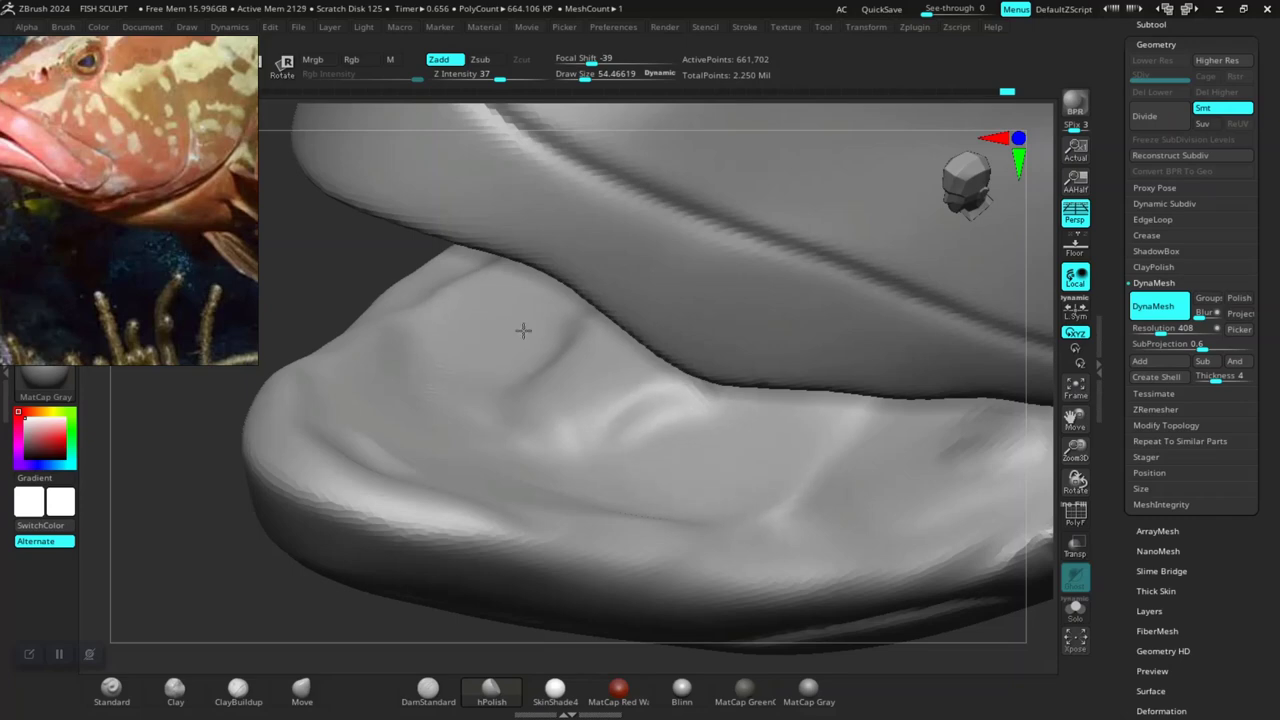
mouse_move(227, 571)
left_mouse_down()
mouse_move(643, 366)
mouse_move(610, 390)
left_mouse_up()
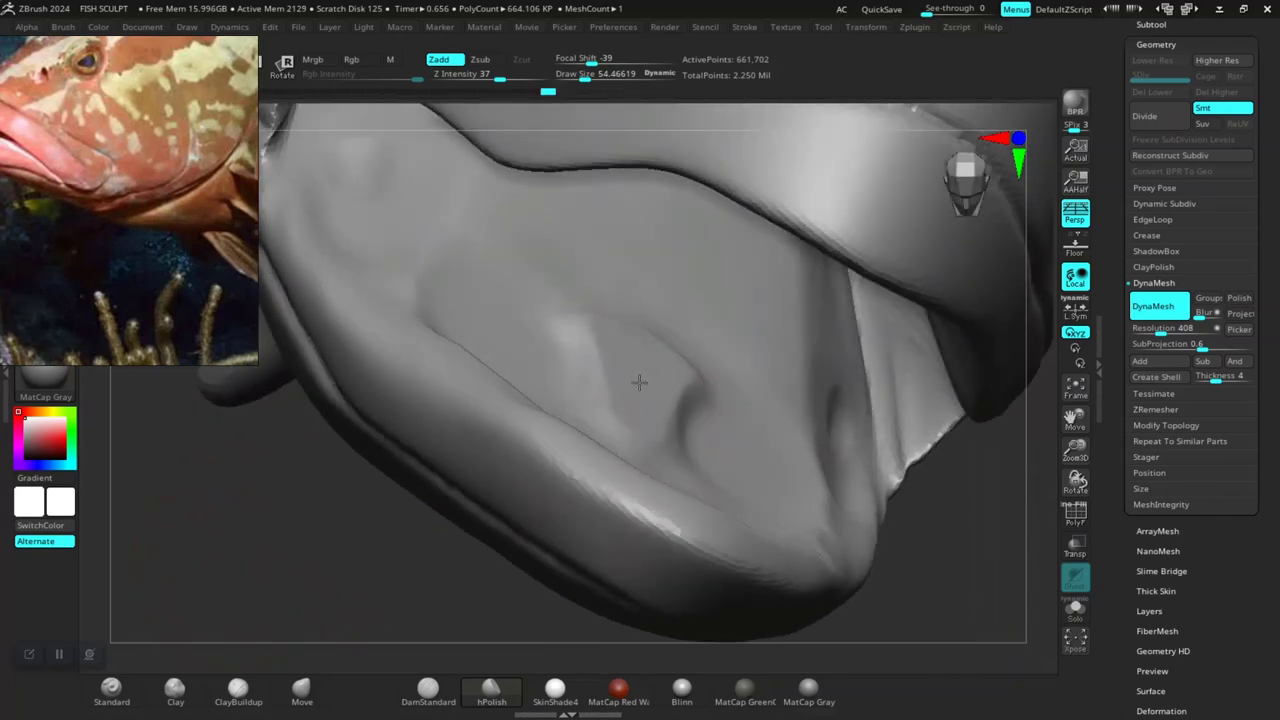
mouse_move(600, 340)
left_mouse_down()
mouse_move(626, 361)
mouse_move(538, 344)
left_mouse_up()
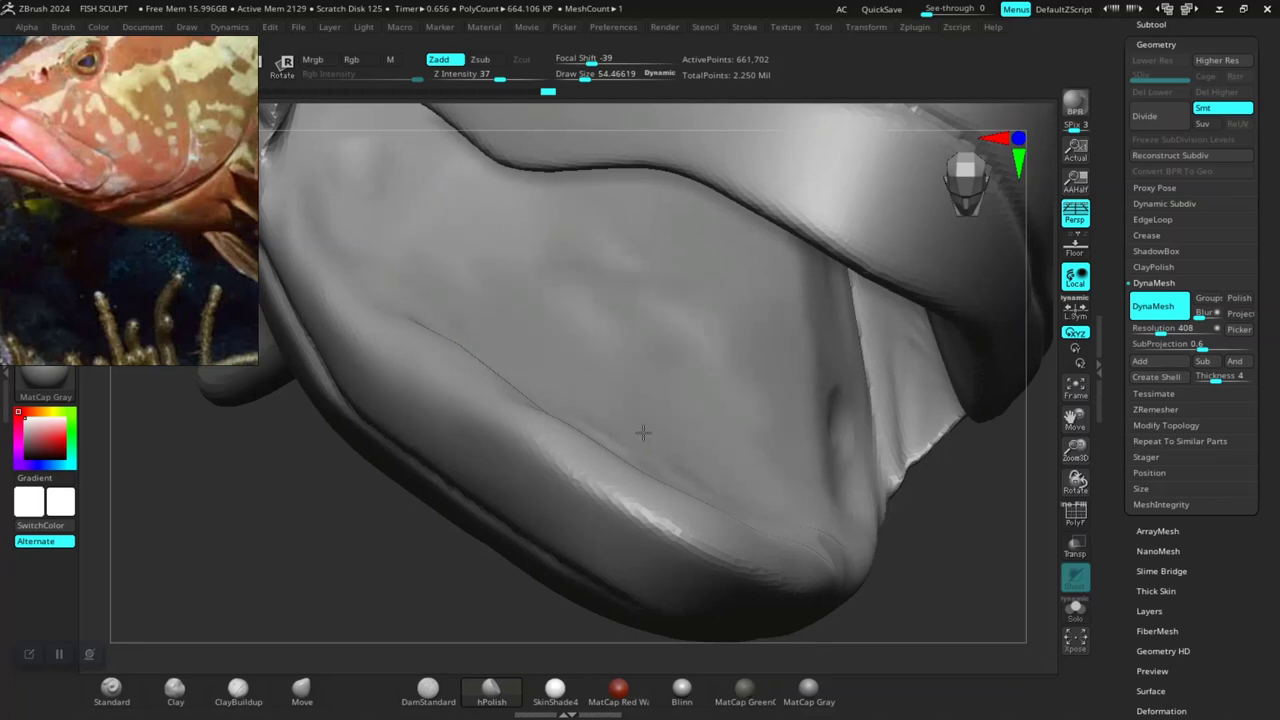
- Flatten the crease on the inner jaw and smooth the inner-mouth surface
left_click_drag(971, 566, 814, 357)
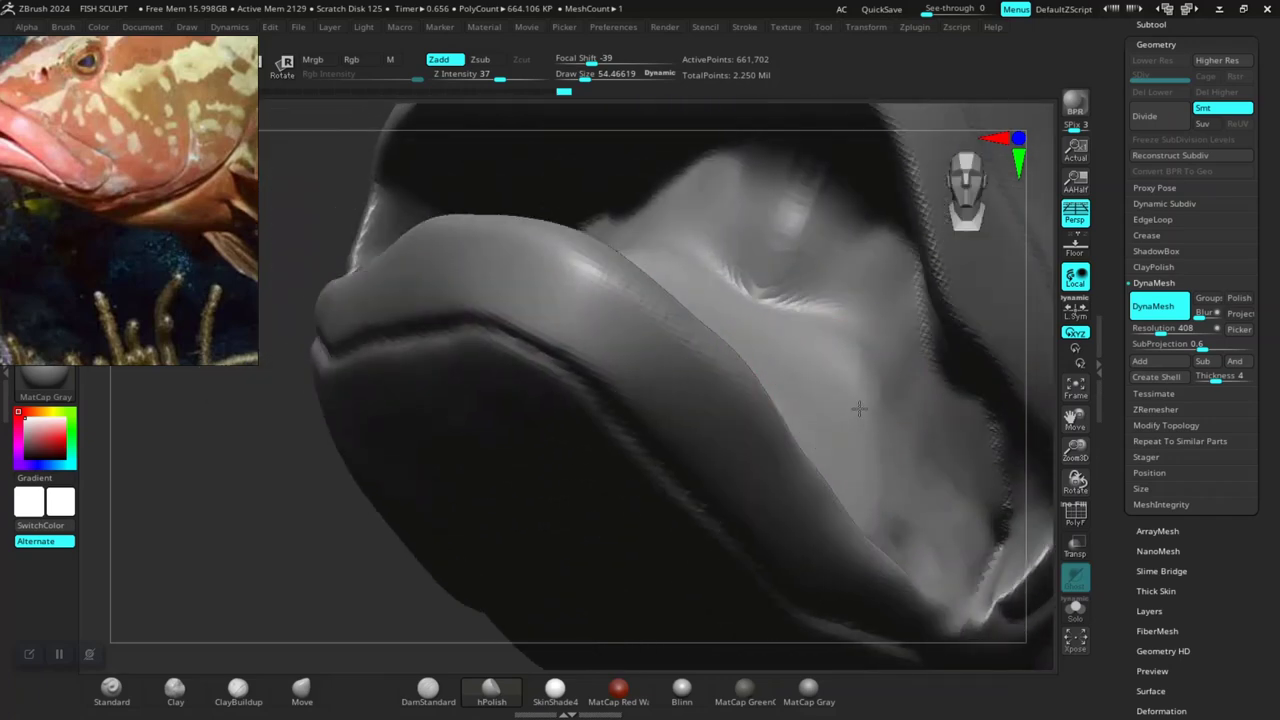
mouse_move(859, 407)
left_mouse_down()
mouse_move(850, 330)
mouse_move(797, 253)
left_mouse_up()
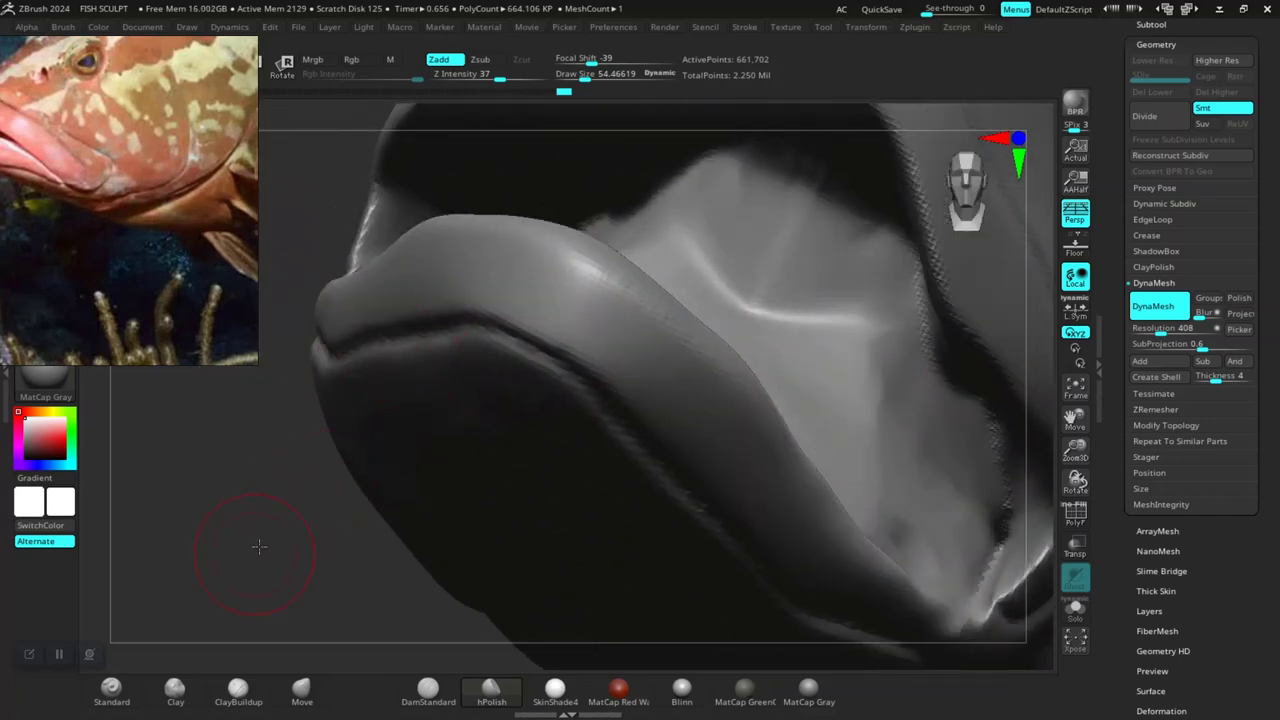
mouse_move(259, 546)
left_mouse_down()
mouse_move(323, 480)
mouse_move(357, 514)
mouse_move(298, 492)
mouse_move(366, 486)
mouse_move(337, 457)
mouse_move(309, 480)
mouse_move(317, 451)
mouse_move(330, 470)
left_mouse_up()
mouse_move(829, 386)
left_mouse_down()
mouse_move(700, 440)
mouse_move(726, 451)
mouse_move(642, 323)
left_mouse_up()
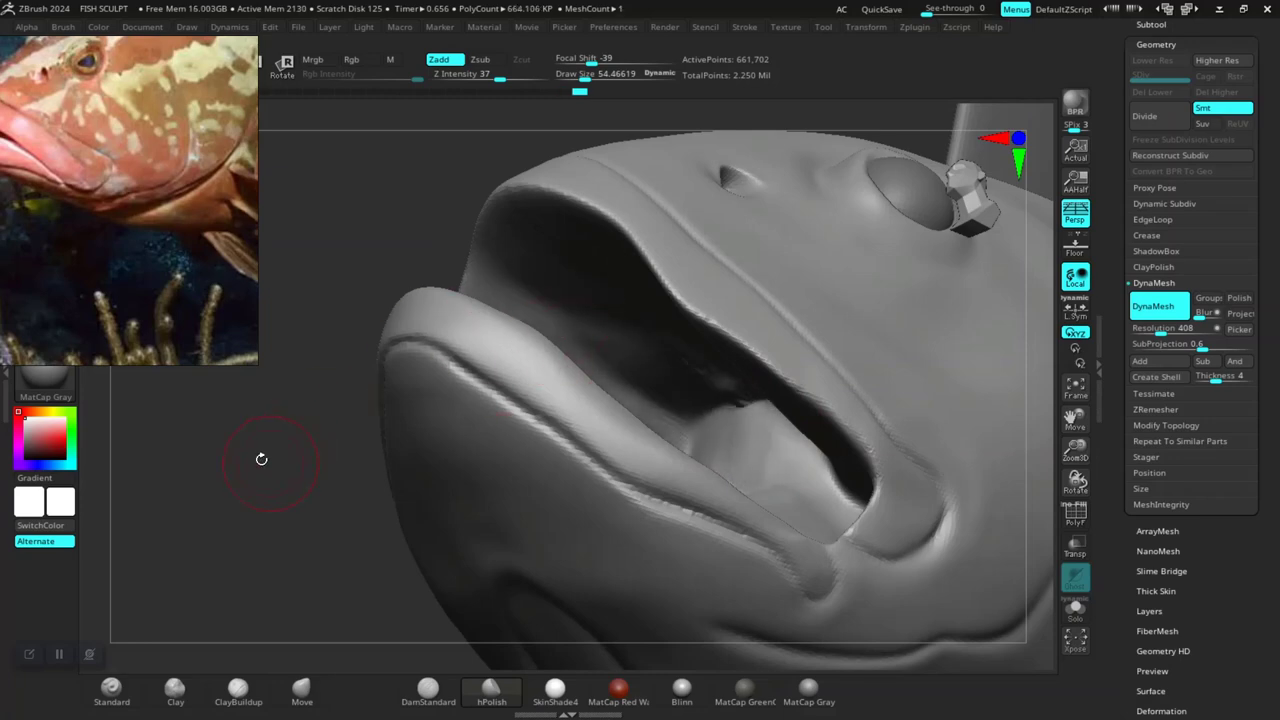
- Frame the fish and orbit to review the open mouth from front, side and below
left_click_drag(260, 457, 330, 400)
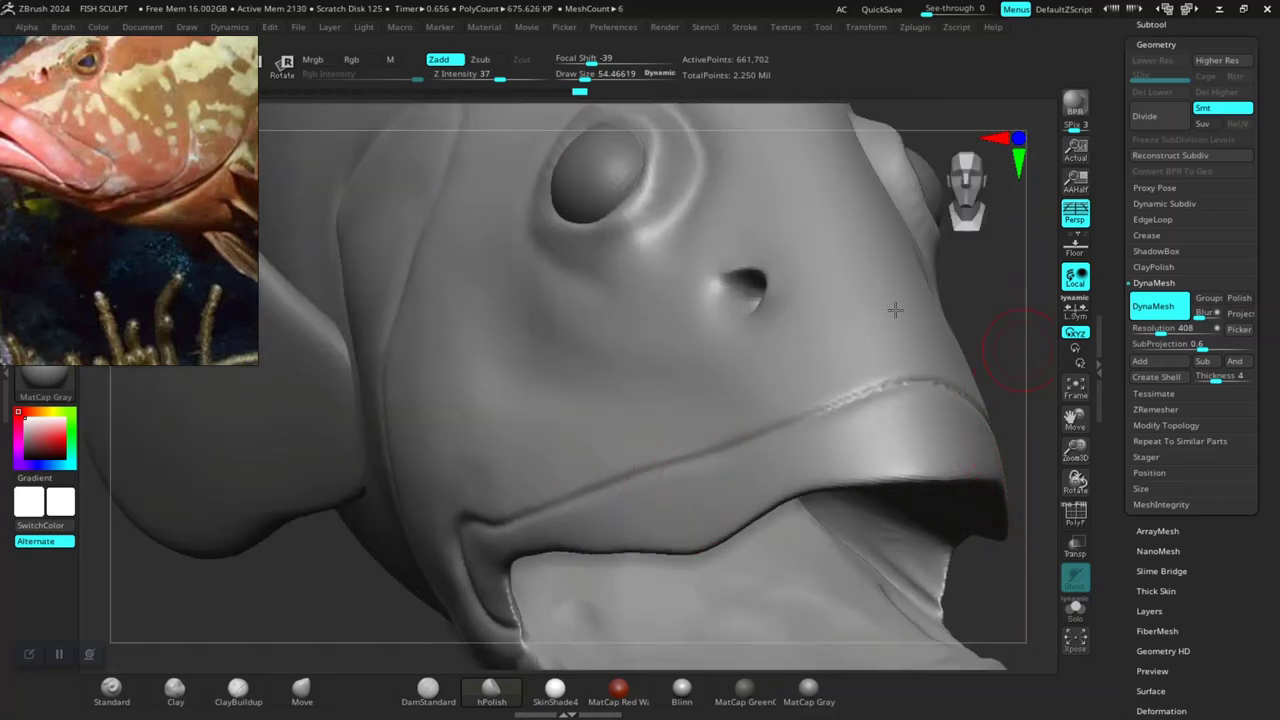
key("f")
mouse_move(951, 386)
left_mouse_down("alt")
mouse_move(837, 357)
mouse_move(901, 440)
mouse_move(560, 470)
left_mouse_up("alt")
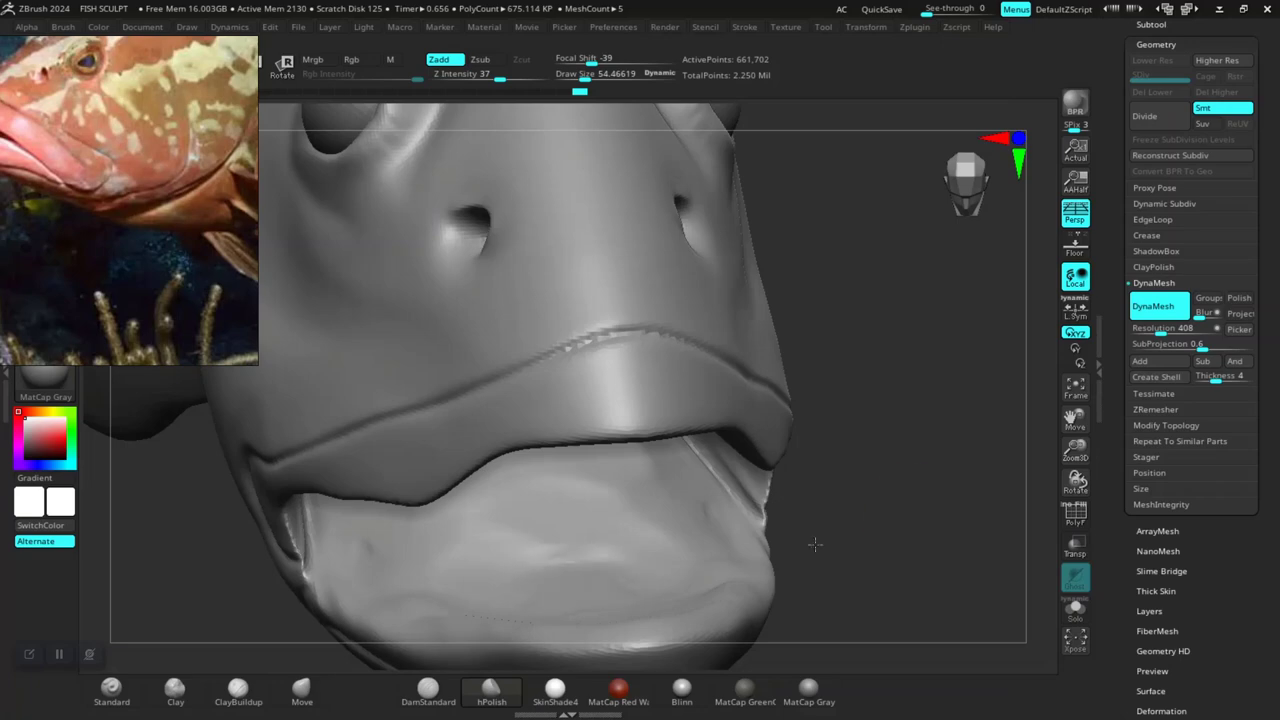
mouse_move(815, 544)
left_mouse_down()
mouse_move(897, 459)
mouse_move(553, 477)
left_mouse_up()
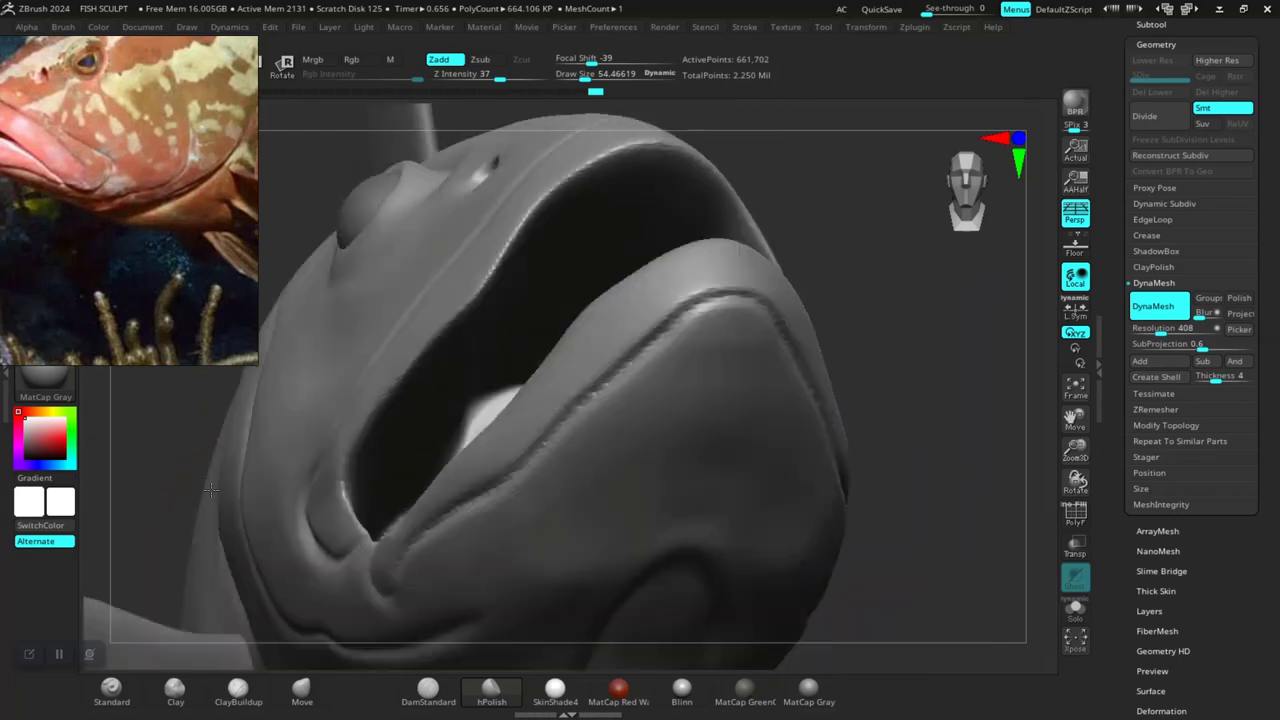
mouse_move(206, 484)
left_mouse_down()
mouse_move(197, 540)
mouse_move(241, 557)
mouse_move(491, 451)
left_mouse_up()
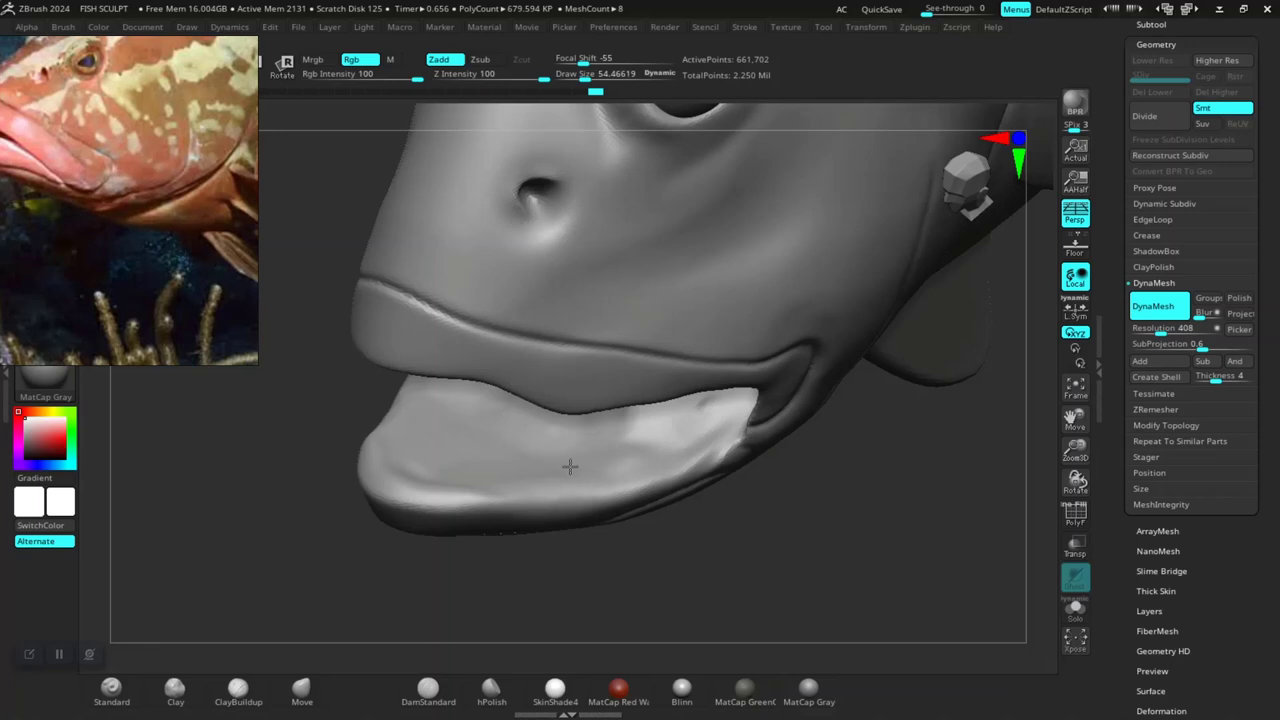
mouse_move(615, 490)
left_mouse_down()
mouse_move(766, 514)
mouse_move(501, 370)
mouse_move(528, 321)
left_mouse_up()
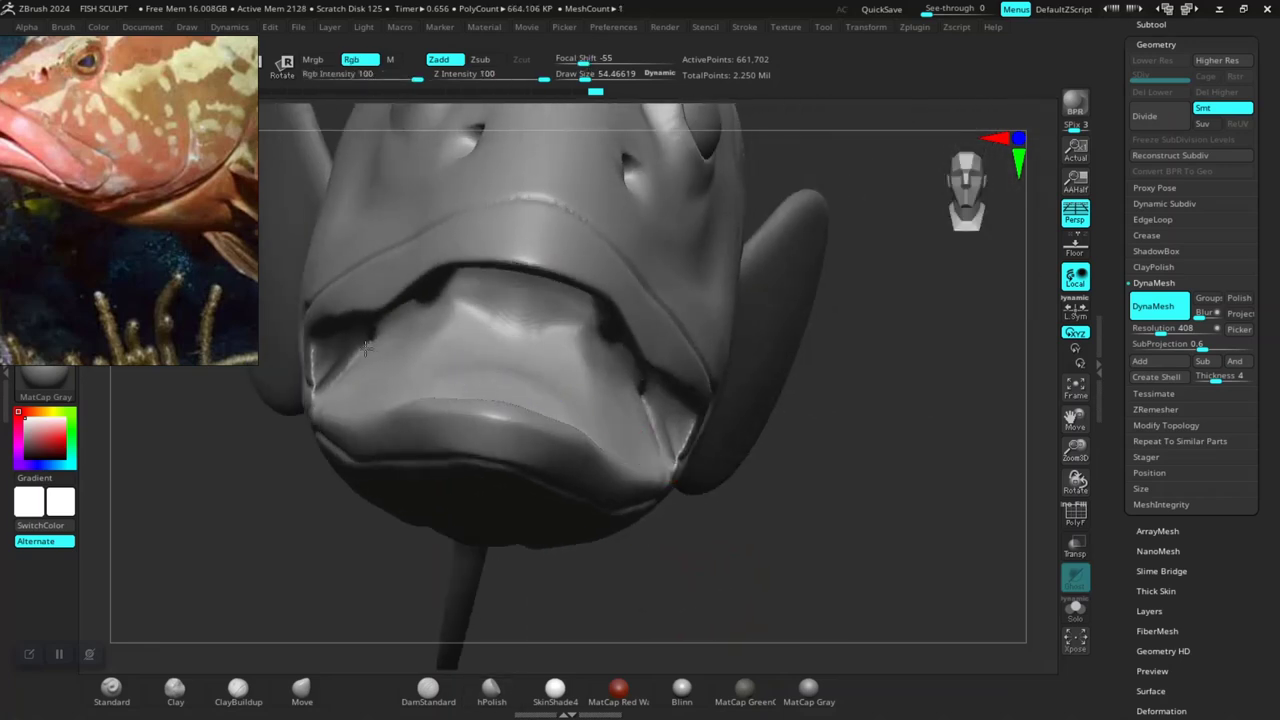
left_click_drag(841, 467, 343, 452)
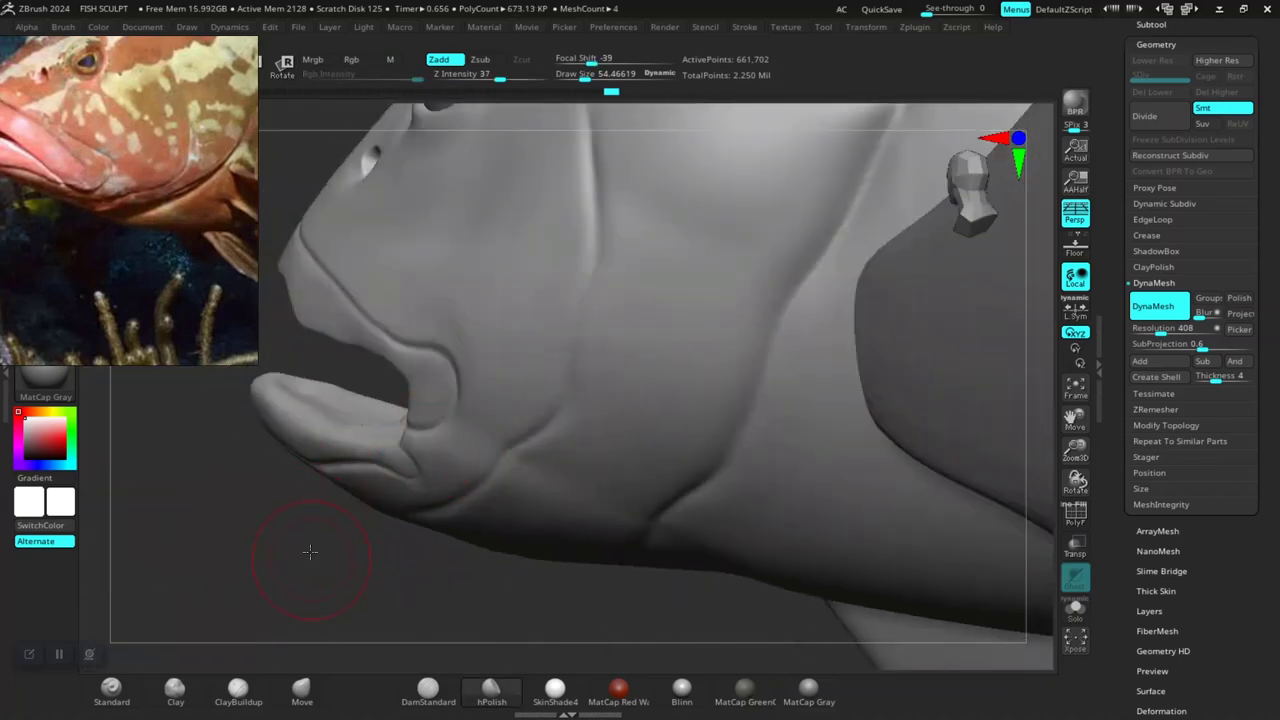
mouse_move(310, 552)
left_mouse_down()
mouse_move(306, 526)
mouse_move(356, 468)
left_mouse_up()
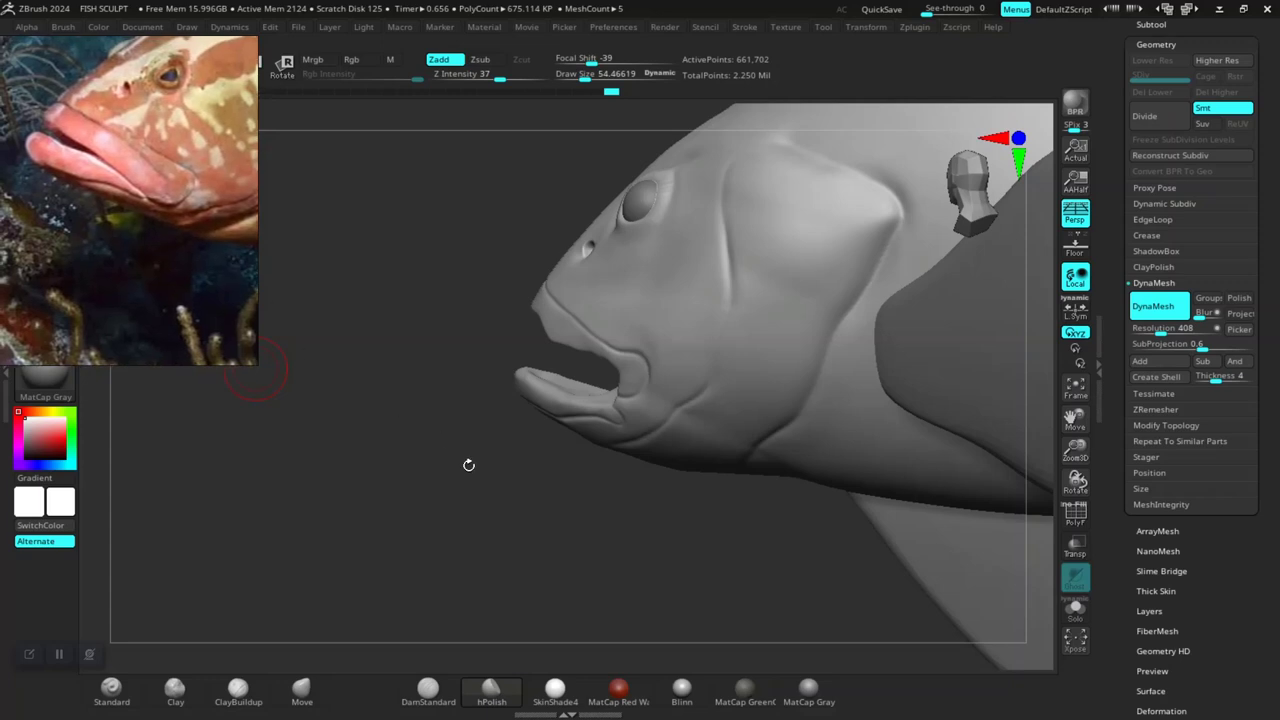
left_click_drag(468, 465, 408, 471)
mouse_move(397, 517)
left_mouse_down()
mouse_move(331, 523)
mouse_move(323, 437)
left_mouse_up()
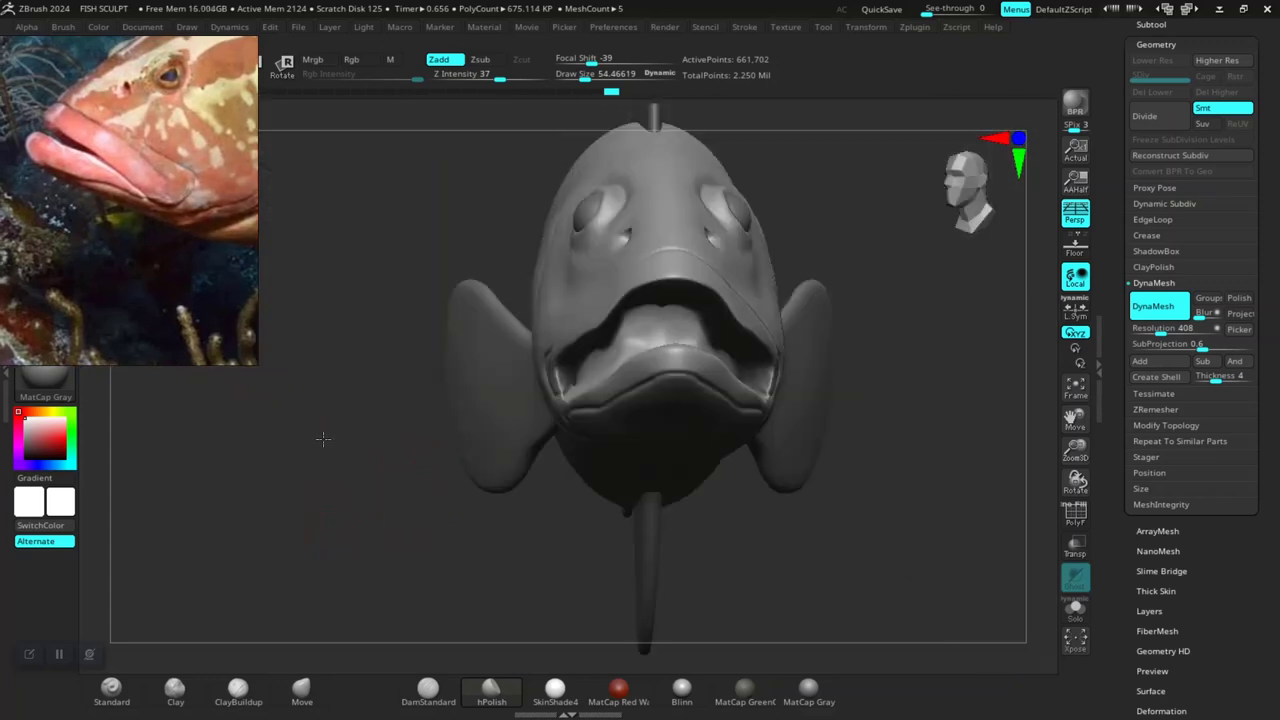
mouse_move(360, 517)
left_mouse_down()
mouse_move(297, 517)
mouse_move(362, 481)
mouse_move(340, 503)
mouse_move(345, 521)
mouse_move(300, 511)
left_mouse_up()
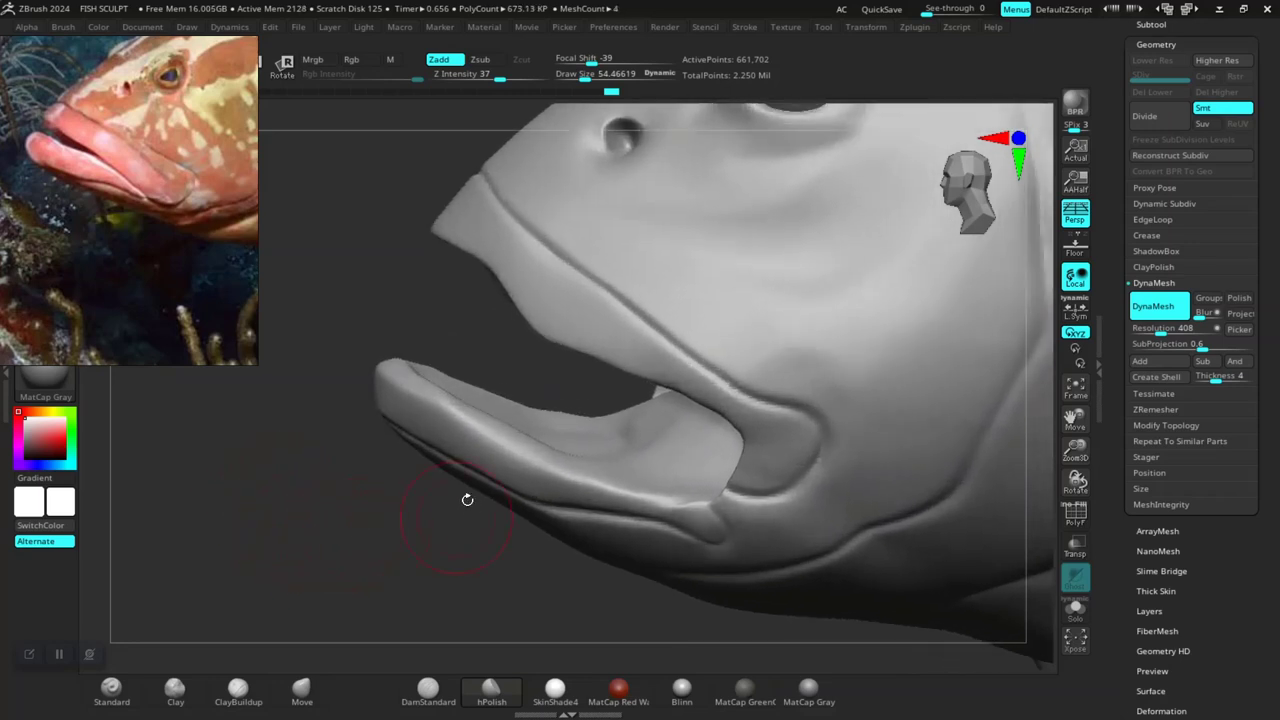
mouse_move(419, 592)
left_mouse_down("alt")
mouse_move(428, 557)
mouse_move(456, 535)
left_mouse_up("alt")
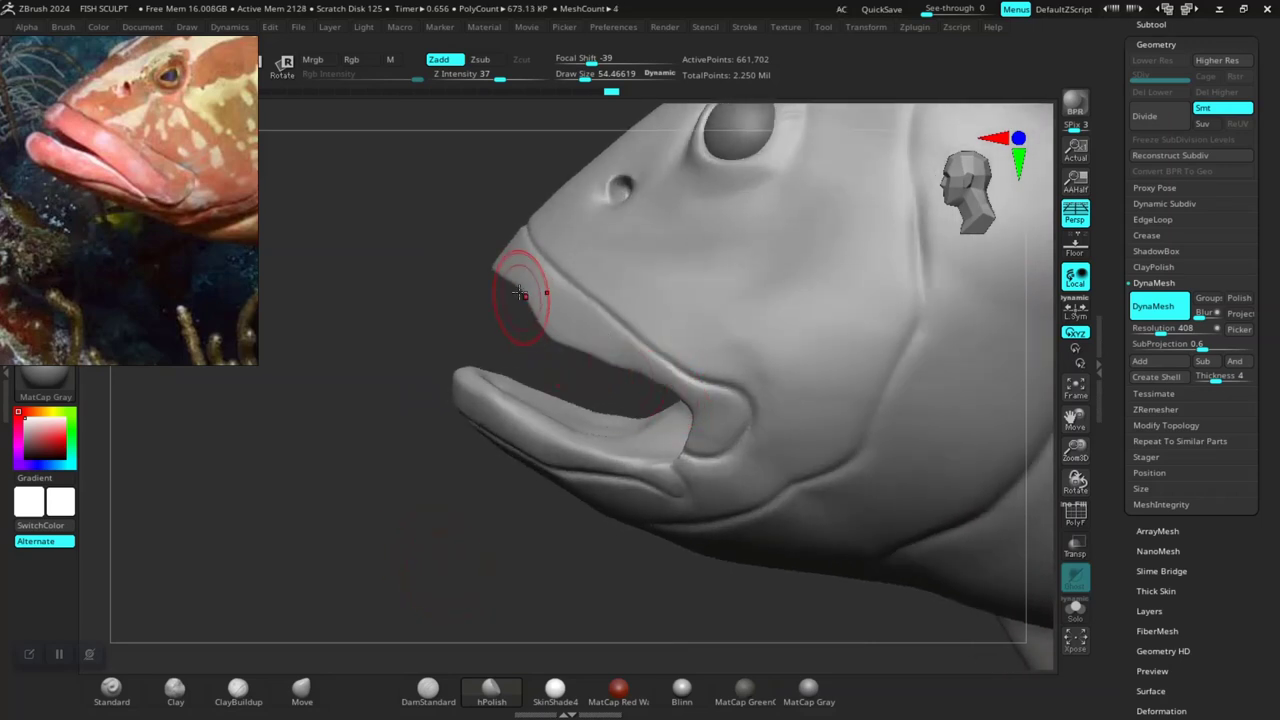
- Begin dragging a mask across the mouth interior and upper lip
key("space")
mouse_move(334, 503)
left_mouse_down()
mouse_move(384, 502)
mouse_move(334, 491)
mouse_move(390, 479)
left_mouse_up()
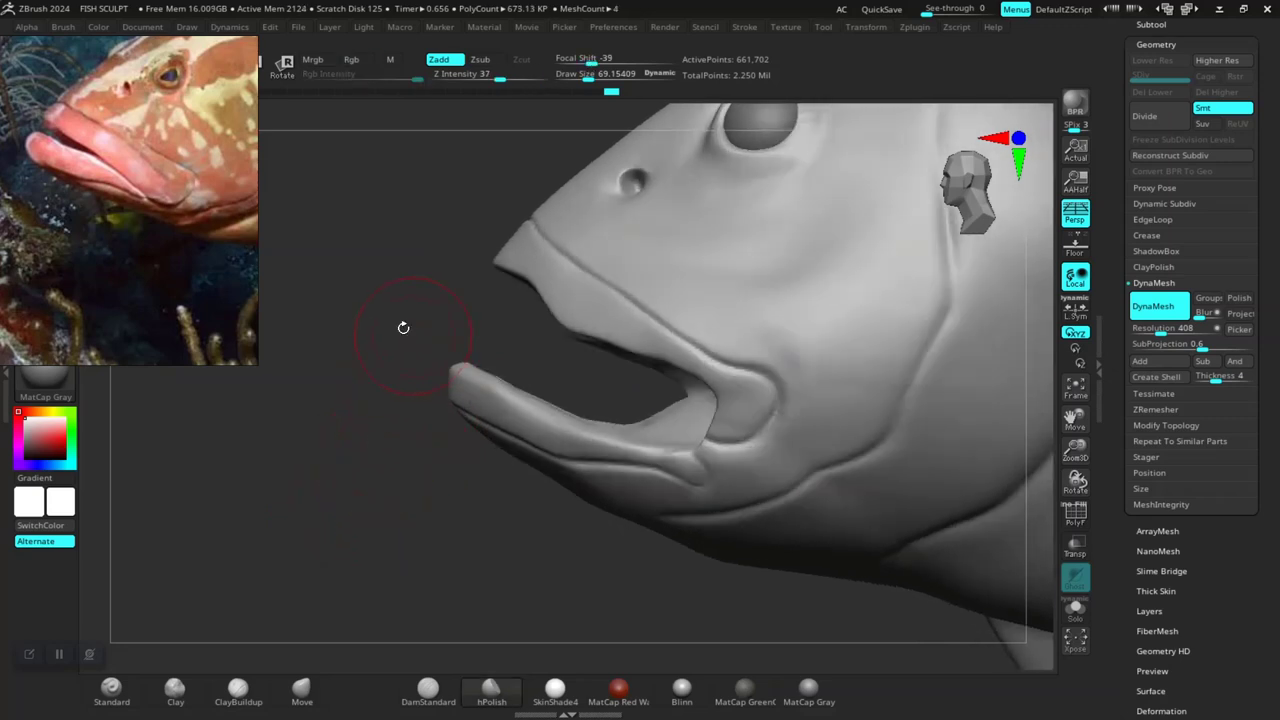
mouse_move(403, 208)
left_mouse_down("ctrl")
mouse_move(746, 451)
mouse_move(718, 356)
left_mouse_up("ctrl")
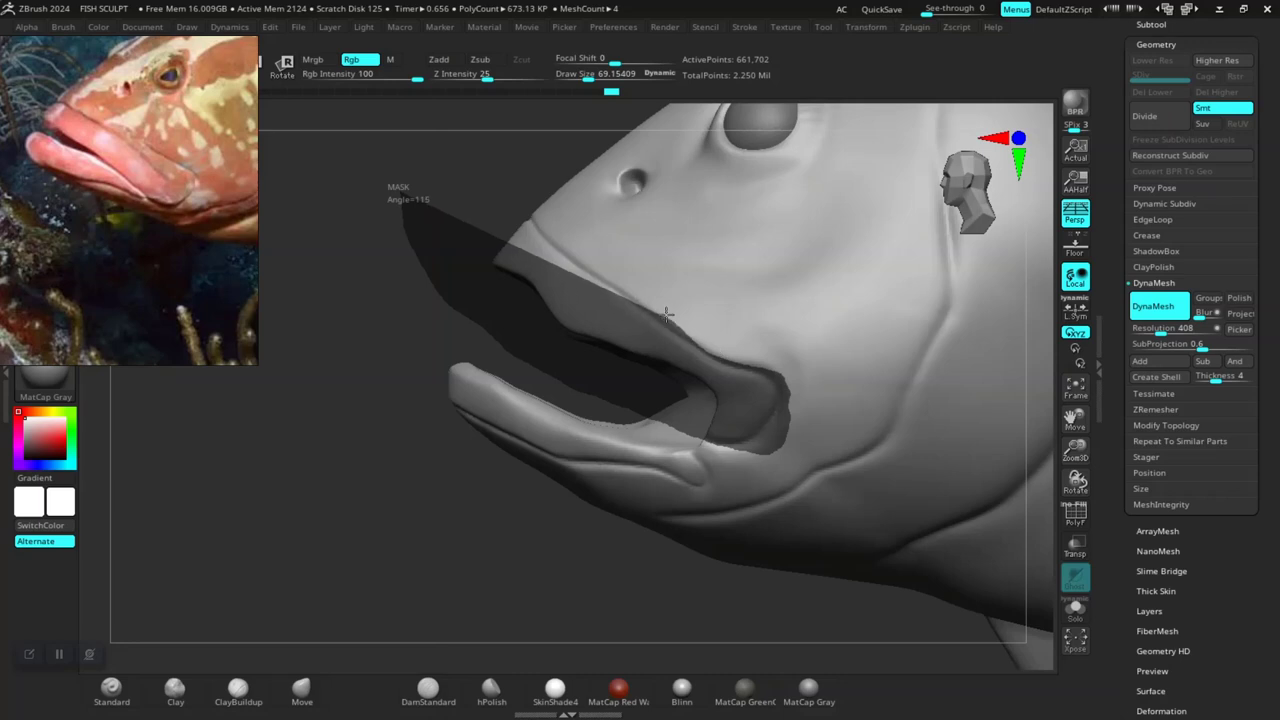
- Apply the mask over the mouth and upper lip, invert it, and shrink the brush
left_click_drag(668, 314, 600, 255, "ctrl")
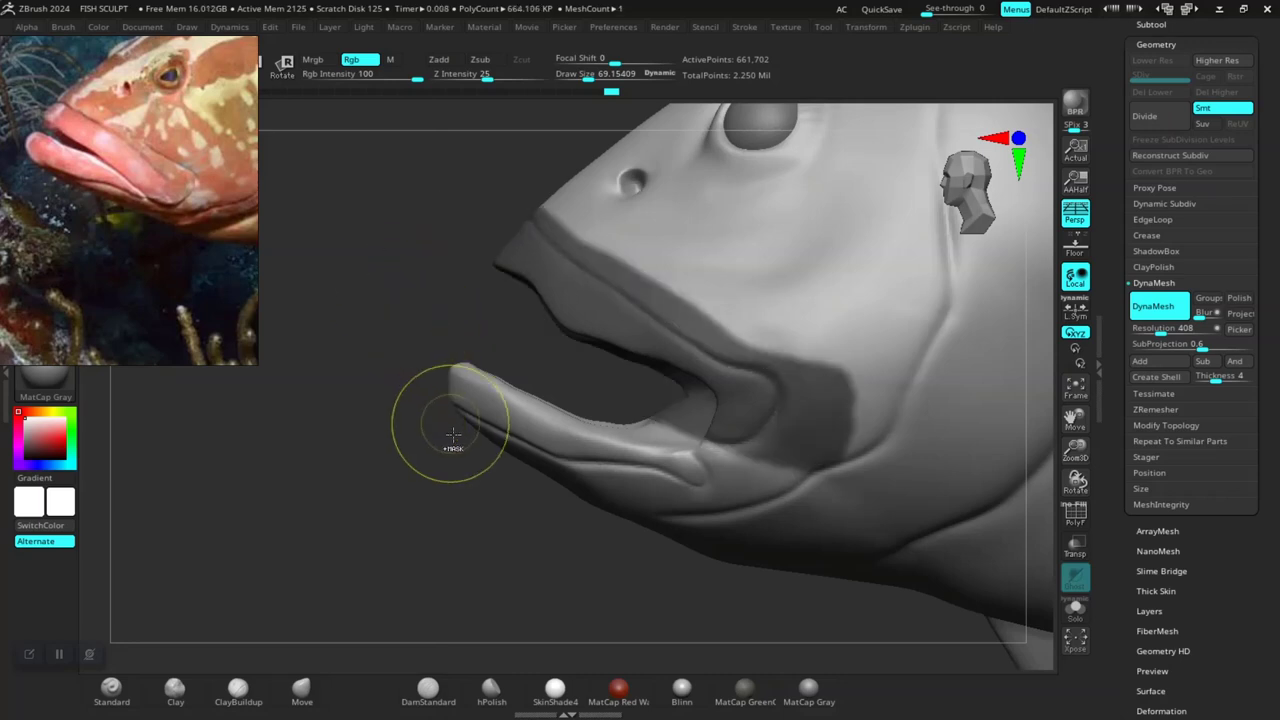
left_click(375, 525, "ctrl")
left_click_drag(357, 534, 509, 401)
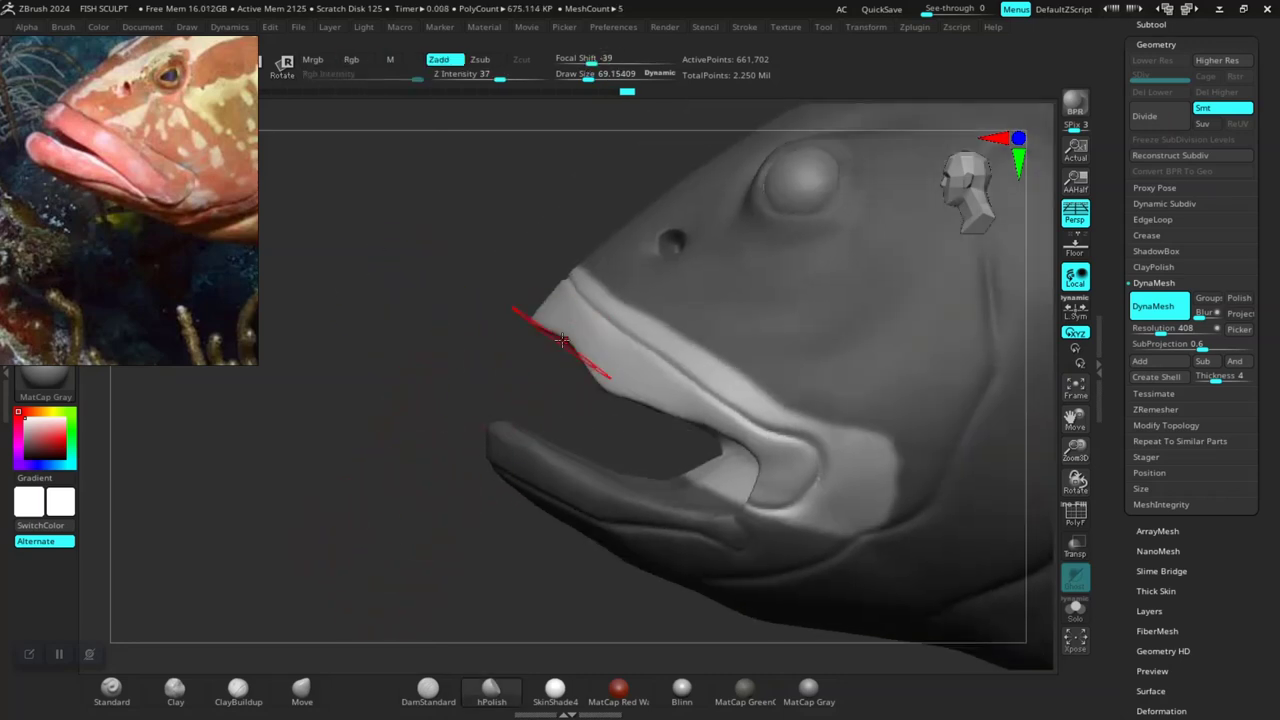
key("space")
left_click_drag(548, 343, 544, 343)
scroll(481, 296, "up", 3)
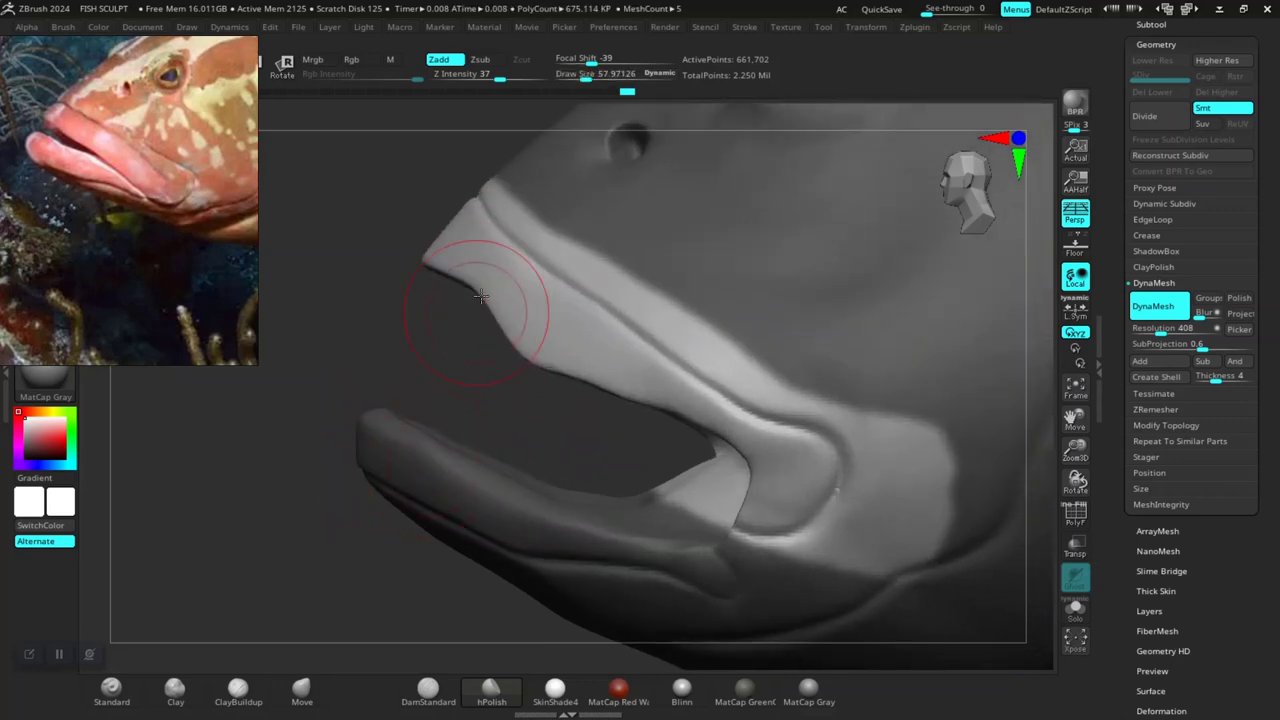
- With the Move brush, pull the upper lip's edge down, reshape the mouth corner, and DynaMesh
left_click(301, 688)
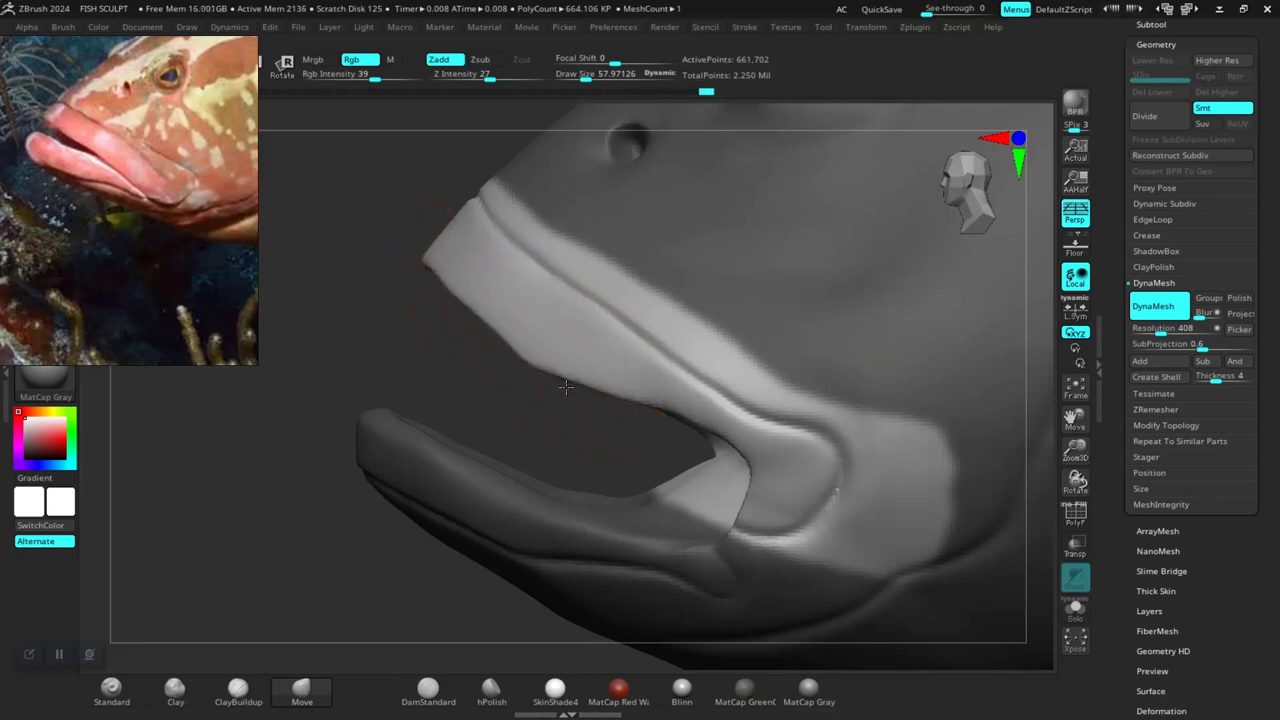
left_click_drag(628, 393, 637, 412)
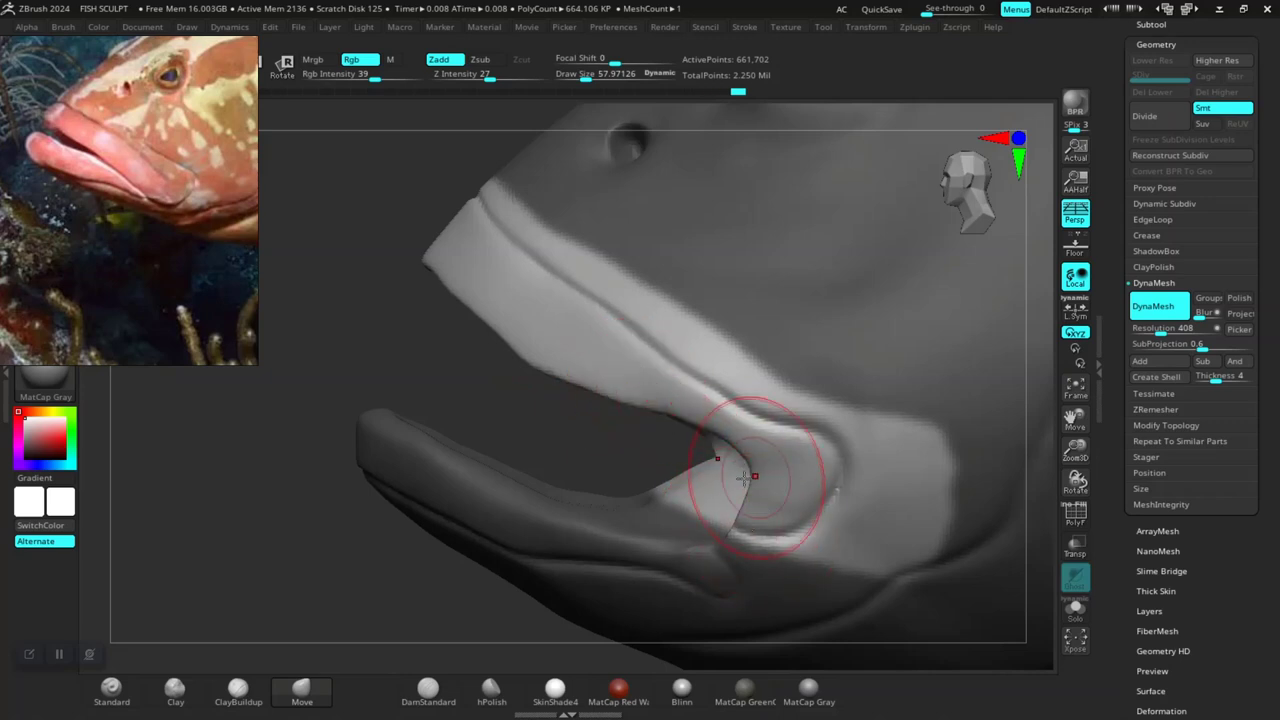
left_click_drag(733, 491, 737, 489)
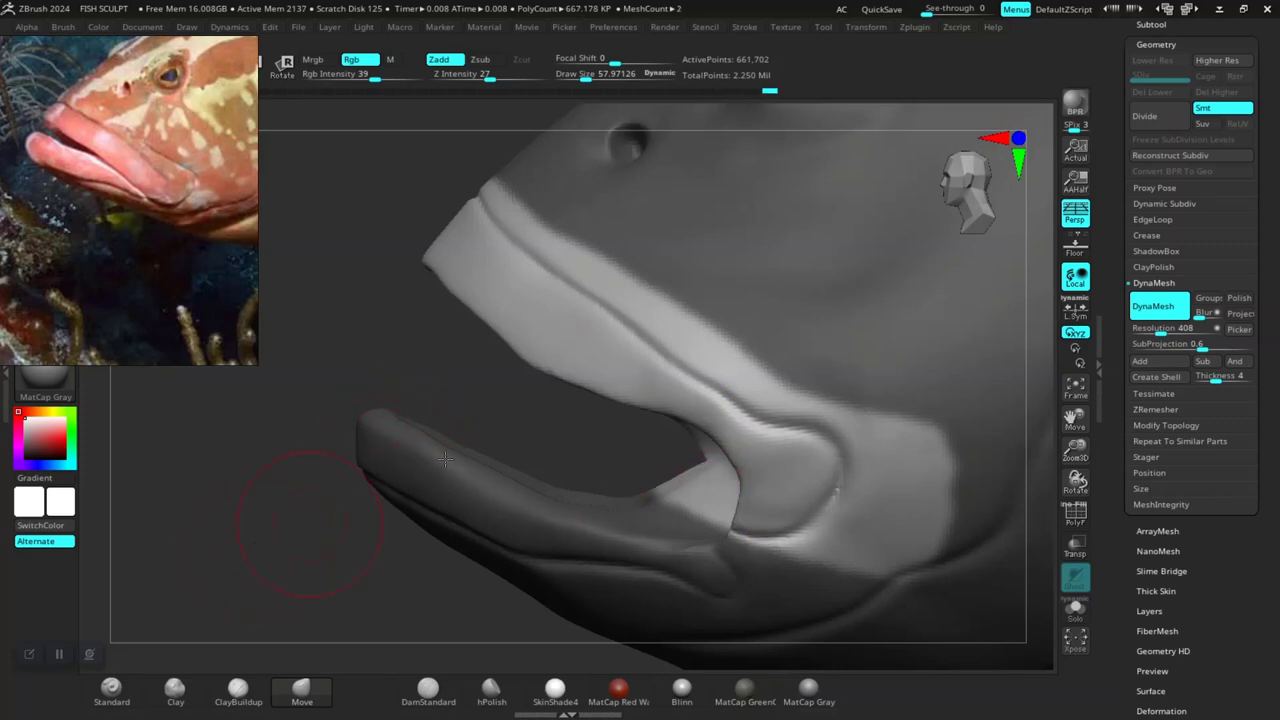
left_click_drag(257, 449, 262, 452, "ctrl")
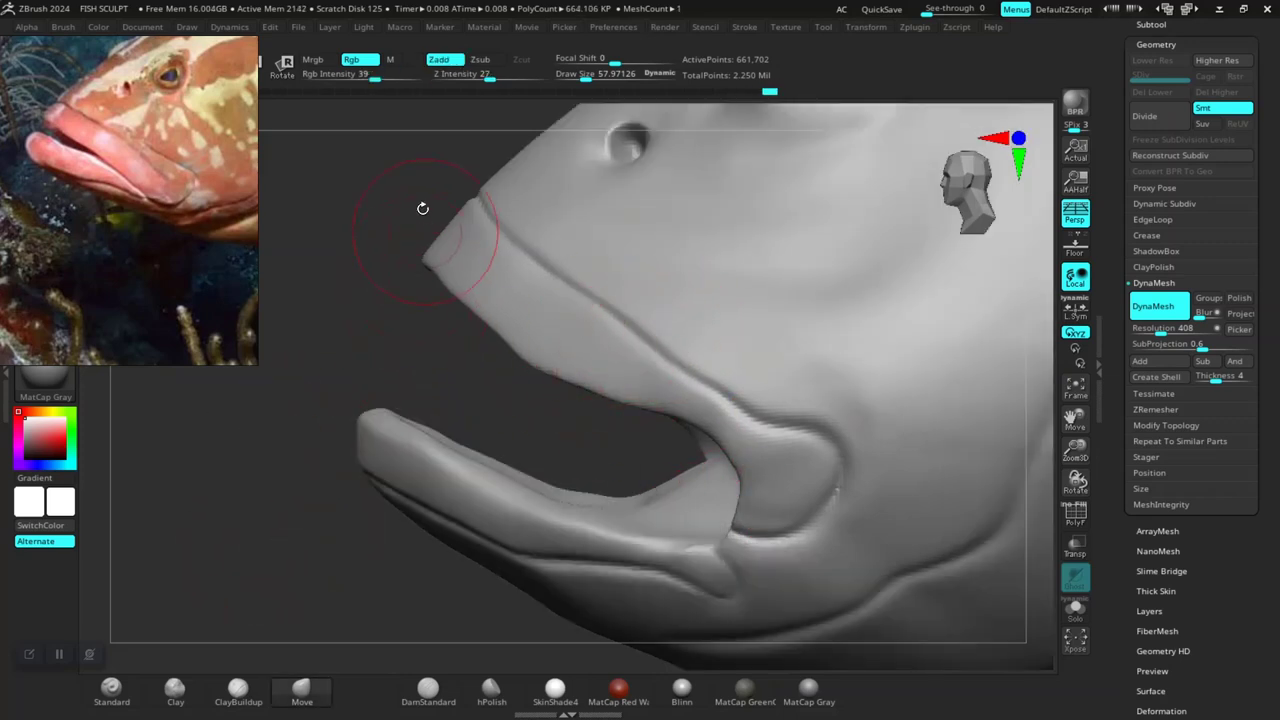
- Remask from the upper lip past the mouth corner and refine the lip edge there
key("ctrl")
mouse_move(499, 272)
left_mouse_down("ctrl")
mouse_move(603, 355)
mouse_move(823, 483)
mouse_move(718, 126)
left_mouse_up("ctrl")
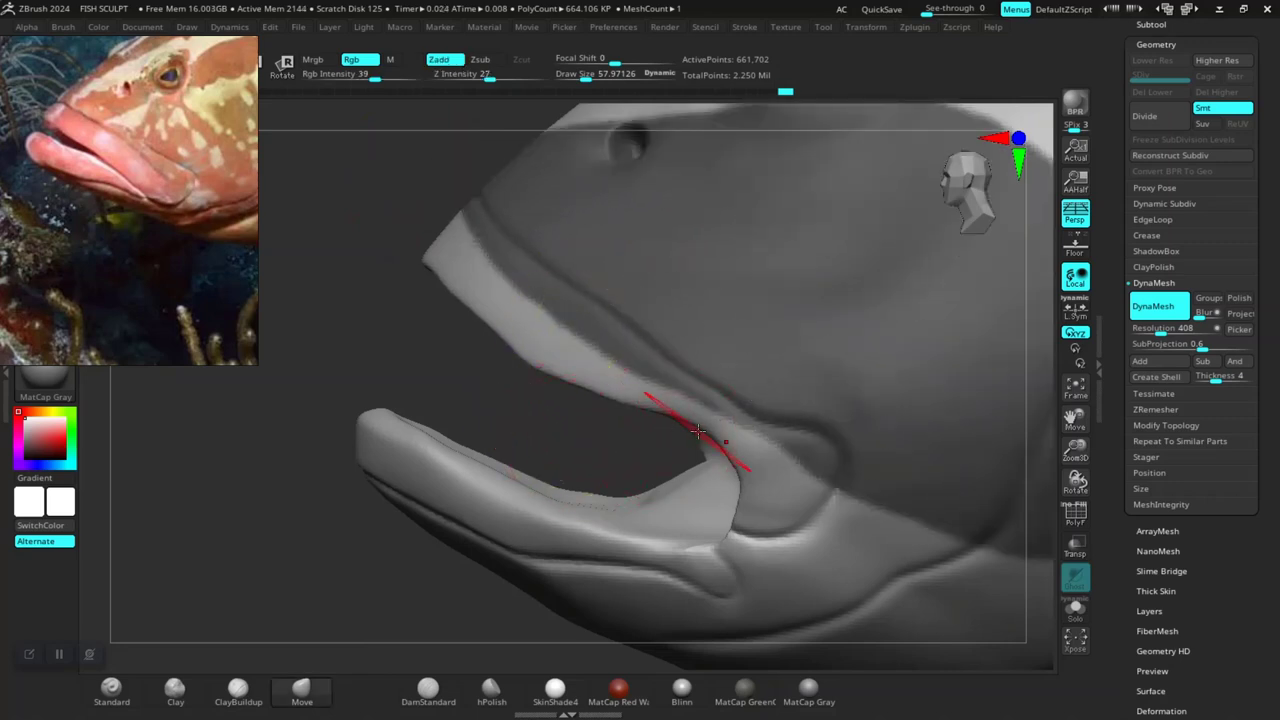
left_click_drag(697, 430, 757, 371)
left_click_drag(714, 423, 683, 472)
mouse_move(667, 415)
left_mouse_down()
mouse_move(652, 428)
mouse_move(580, 381)
left_mouse_up()
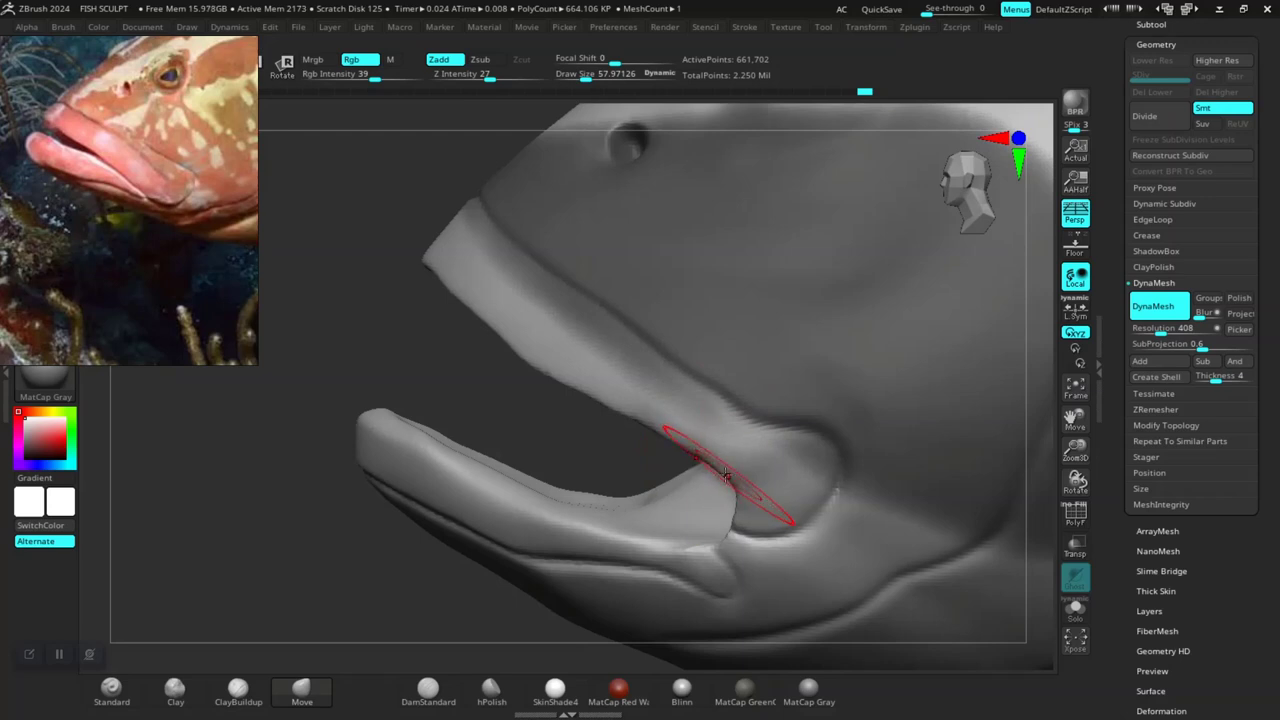
left_click_drag(727, 476, 710, 496)
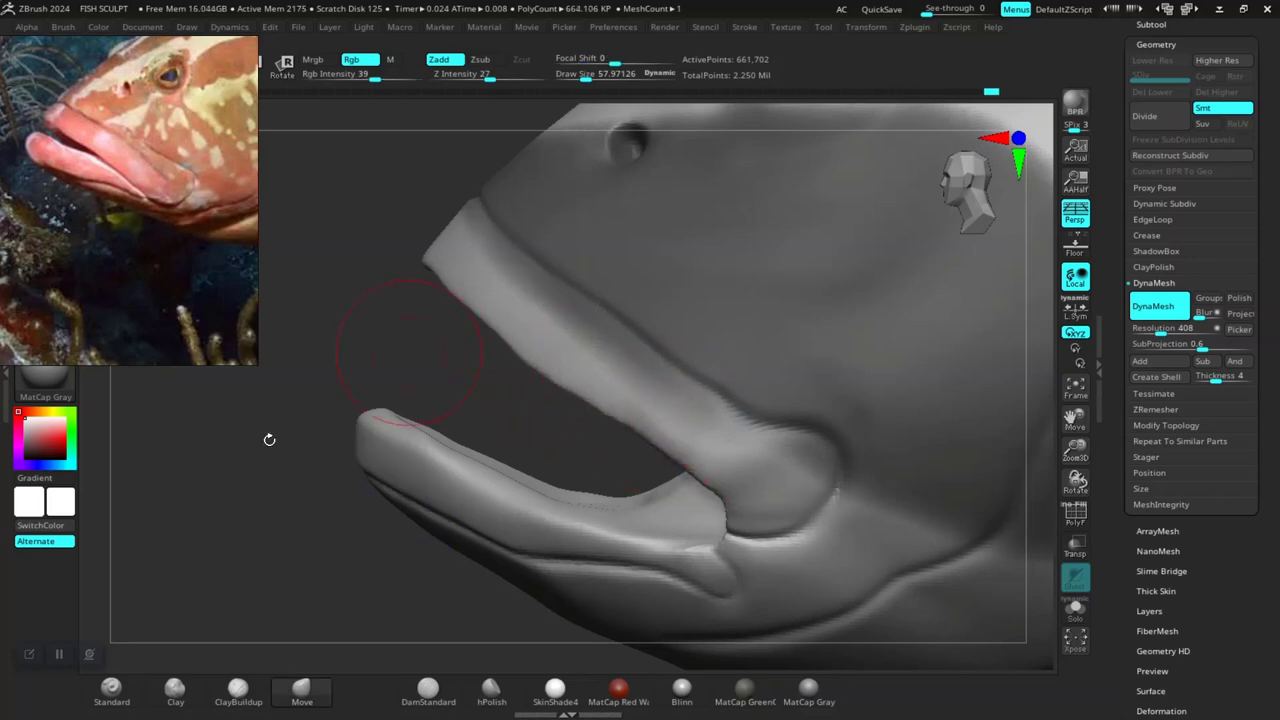
left_click_drag(191, 609, 436, 527)
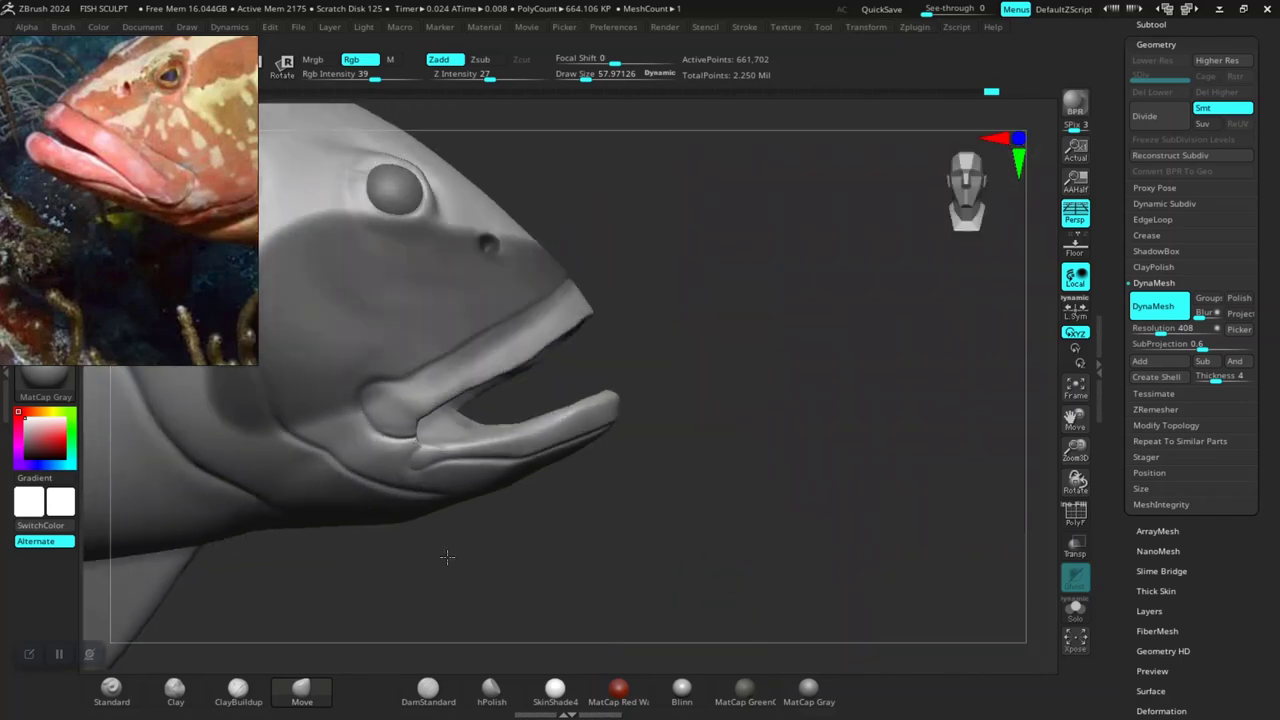
mouse_move(754, 450)
left_mouse_down()
mouse_move(371, 457)
mouse_move(408, 533)
mouse_move(346, 546)
left_mouse_up()
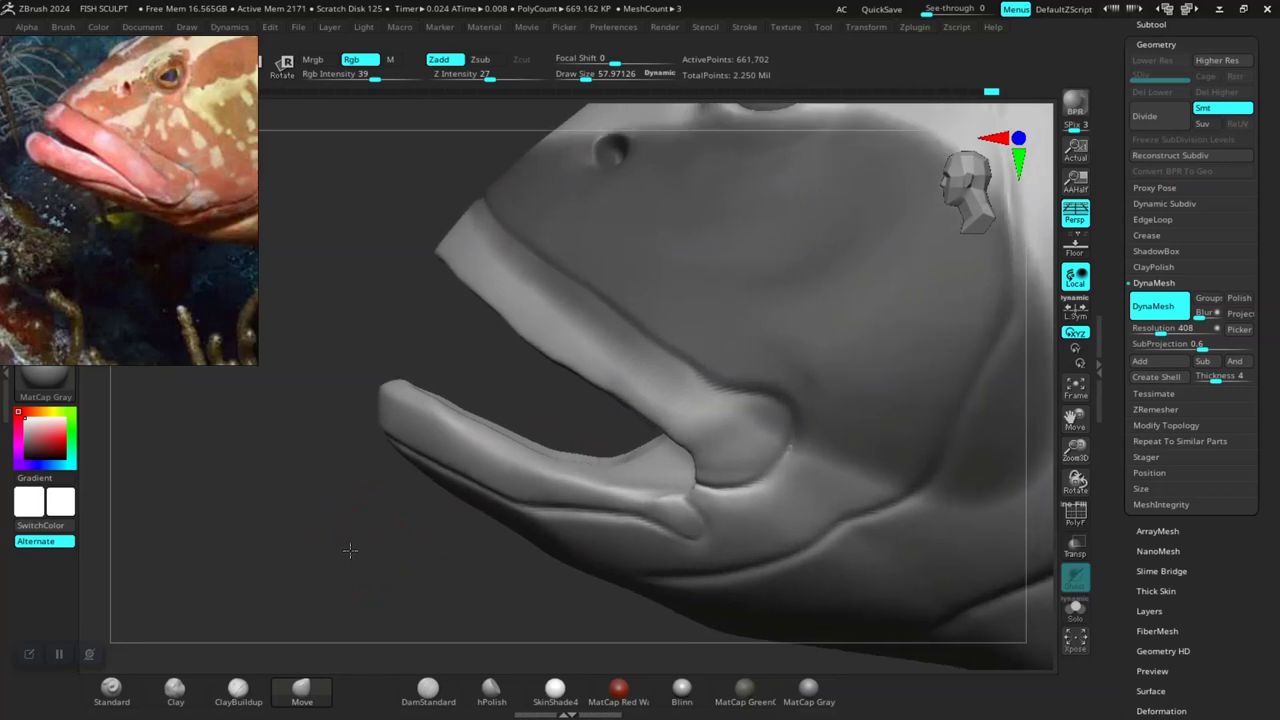
mouse_move(314, 586)
left_mouse_down()
mouse_move(331, 491)
mouse_move(538, 432)
mouse_move(394, 448)
mouse_move(434, 505)
mouse_move(409, 500)
left_mouse_up()
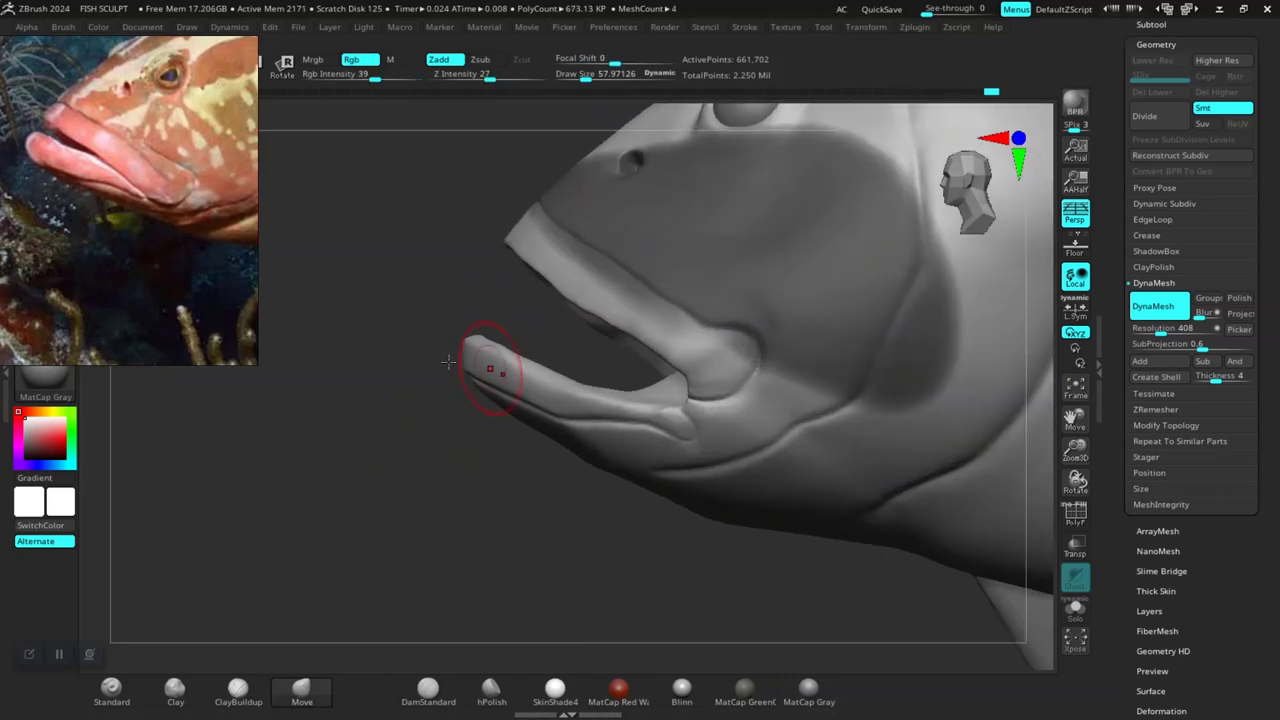
mouse_move(440, 400)
left_mouse_down()
mouse_move(343, 340)
mouse_move(661, 601)
mouse_move(714, 571)
left_mouse_up()
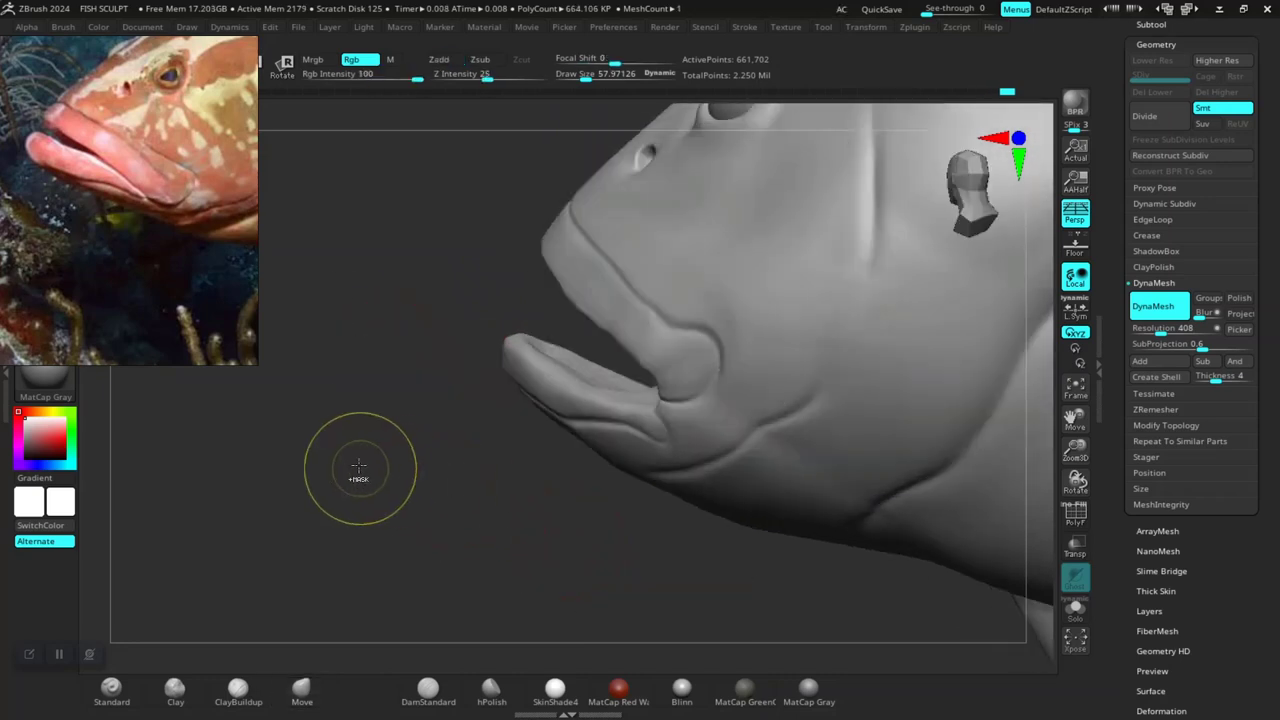
- Mask and invert so only the lower lip is free, then pull it down and outward
mouse_move(357, 466)
left_mouse_down("ctrl")
mouse_move(793, 584)
mouse_move(880, 537)
mouse_move(857, 491)
mouse_move(771, 429)
mouse_move(540, 330)
left_mouse_up("ctrl")
key("b")
key("m")
key("v")
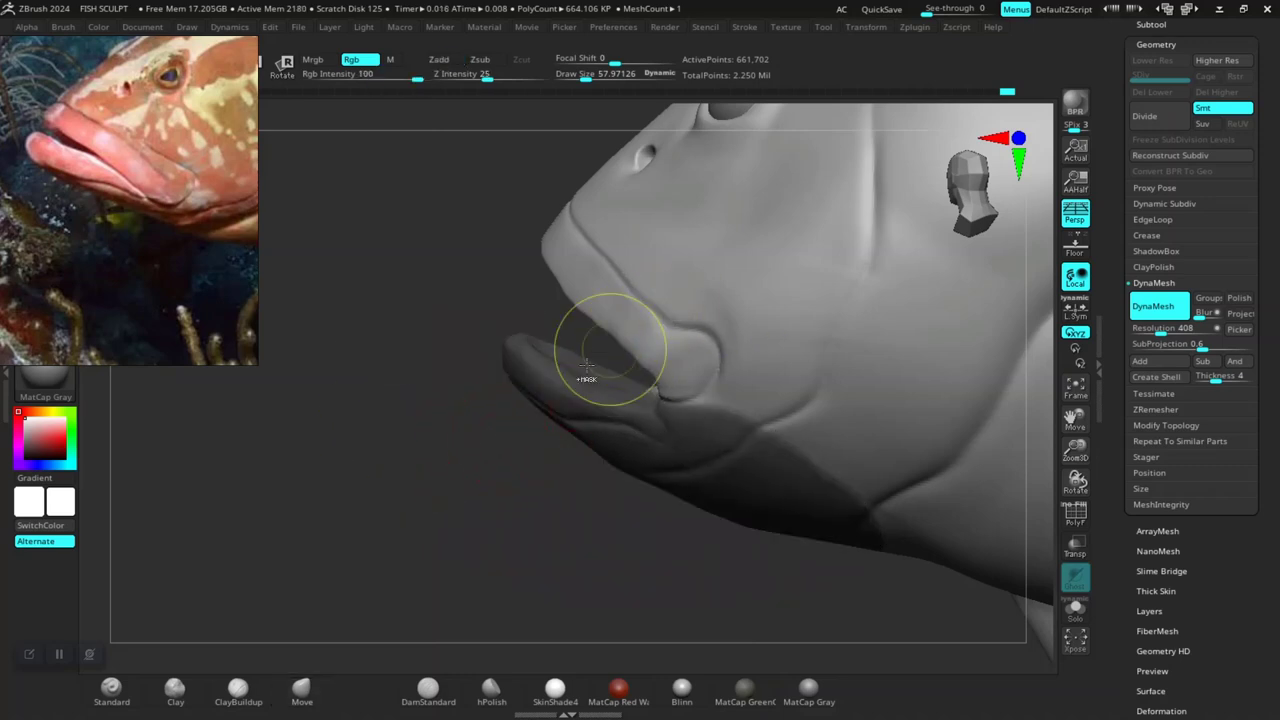
left_click(487, 428, "ctrl")
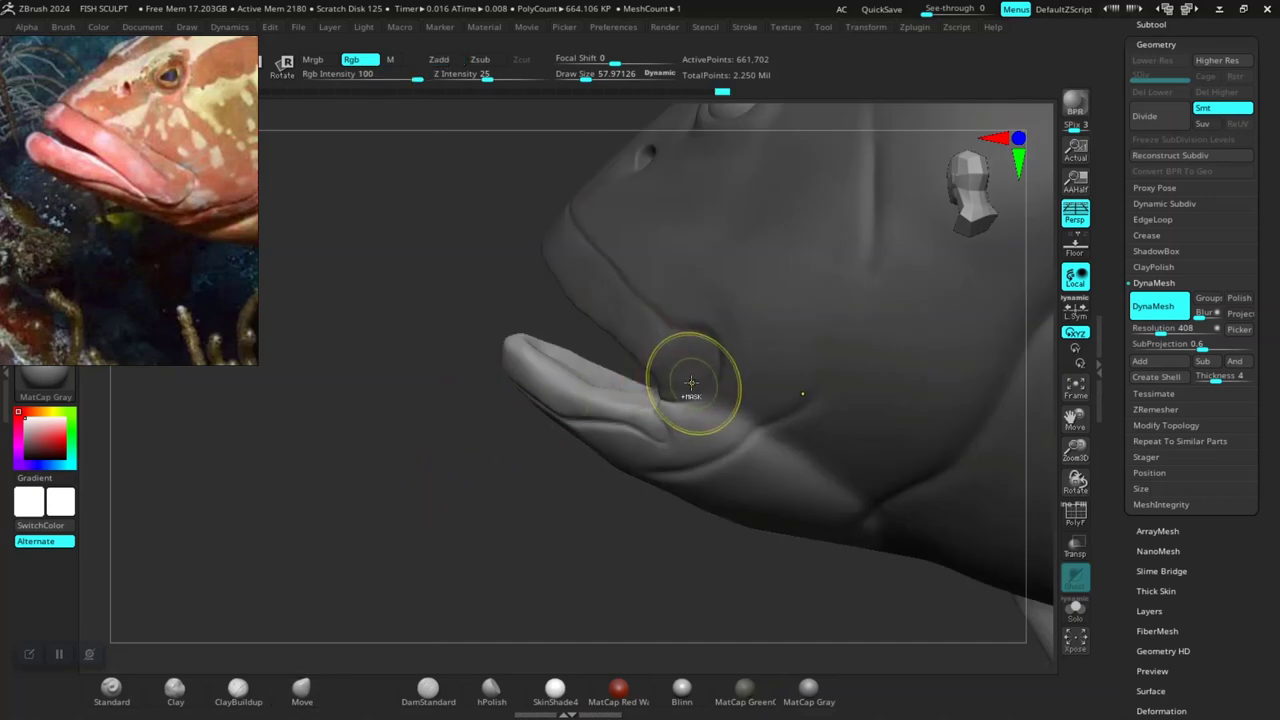
mouse_move(491, 486)
left_mouse_down()
mouse_move(442, 508)
mouse_move(367, 575)
mouse_move(400, 531)
mouse_move(389, 466)
left_mouse_up()
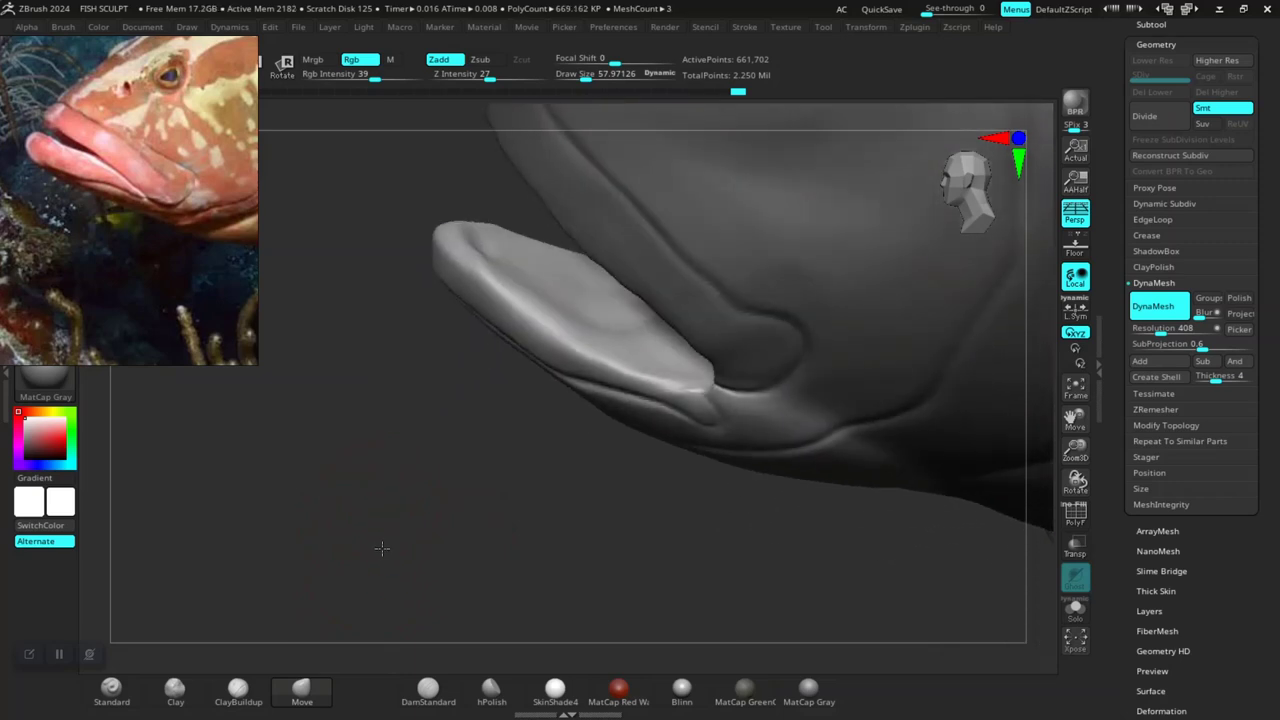
- Give the lower jaw its own polygroup with Ctrl+W, checking it in the wireframe overlay
key("shift+f")
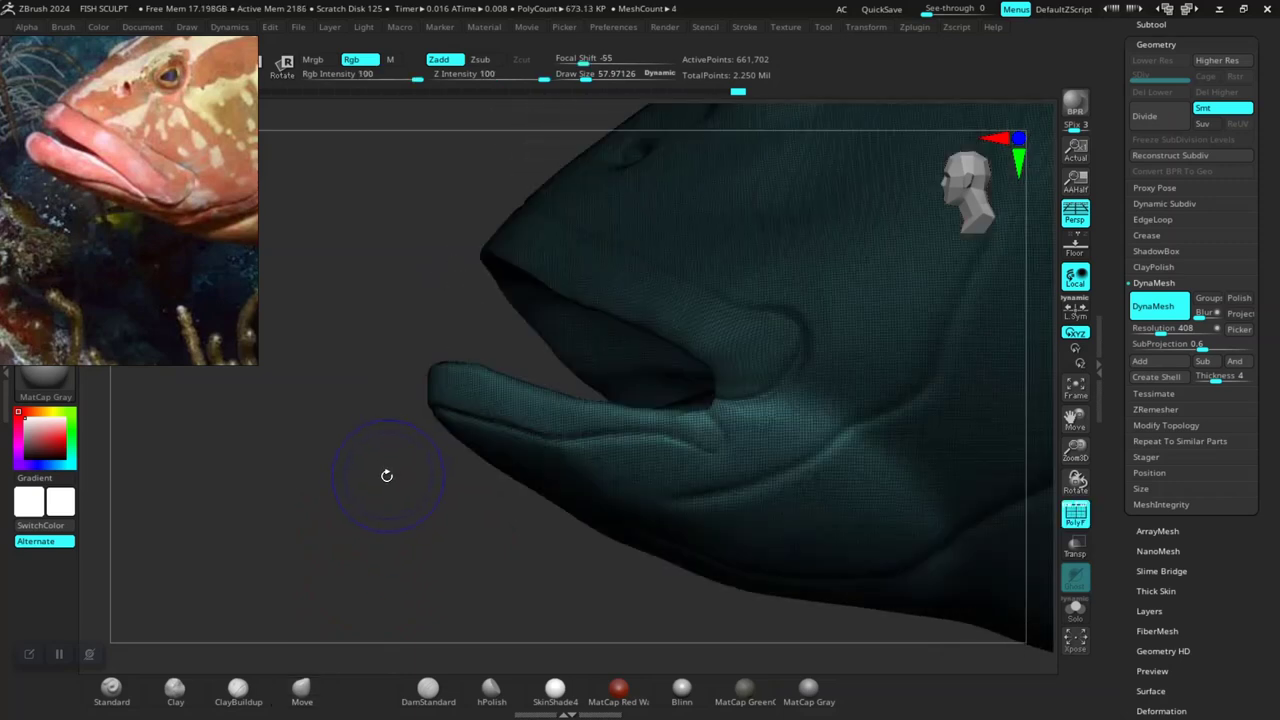
key("shift+f")
left_click_drag(377, 503, 377, 497)
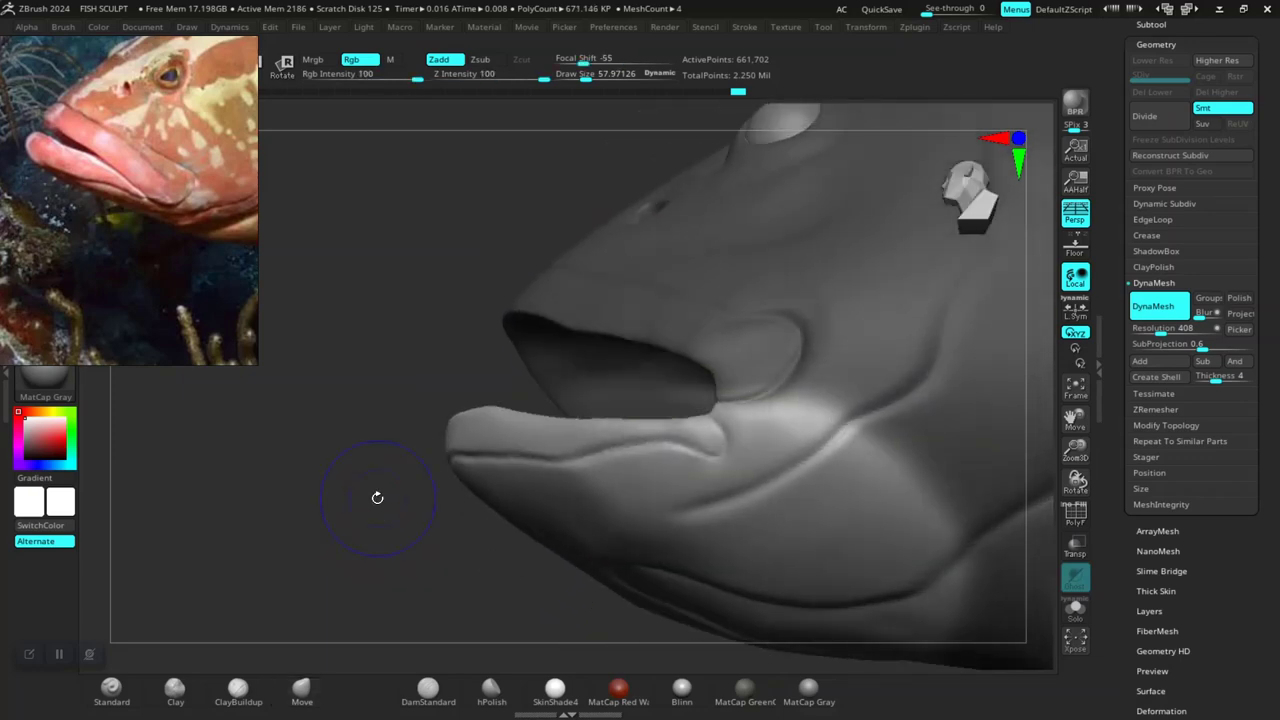
key("shift+f")
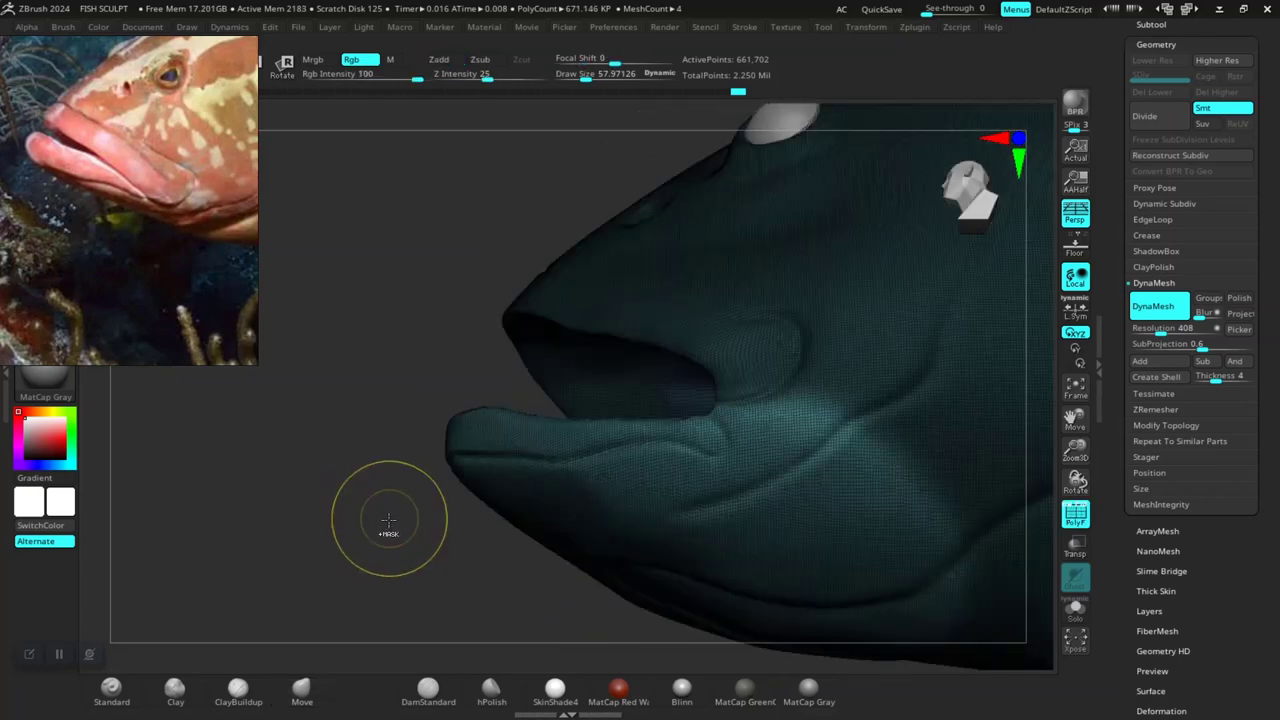
key("ctrl+w")
mouse_move(354, 494)
left_mouse_down()
mouse_move(363, 563)
mouse_move(389, 538)
mouse_move(408, 569)
left_mouse_up()
key("shift+f")
- Isolate the lower-jaw polygroup, unhide the rest, clear the mask and reselect the Move brush
left_click(700, 455, "ctrl+shift")
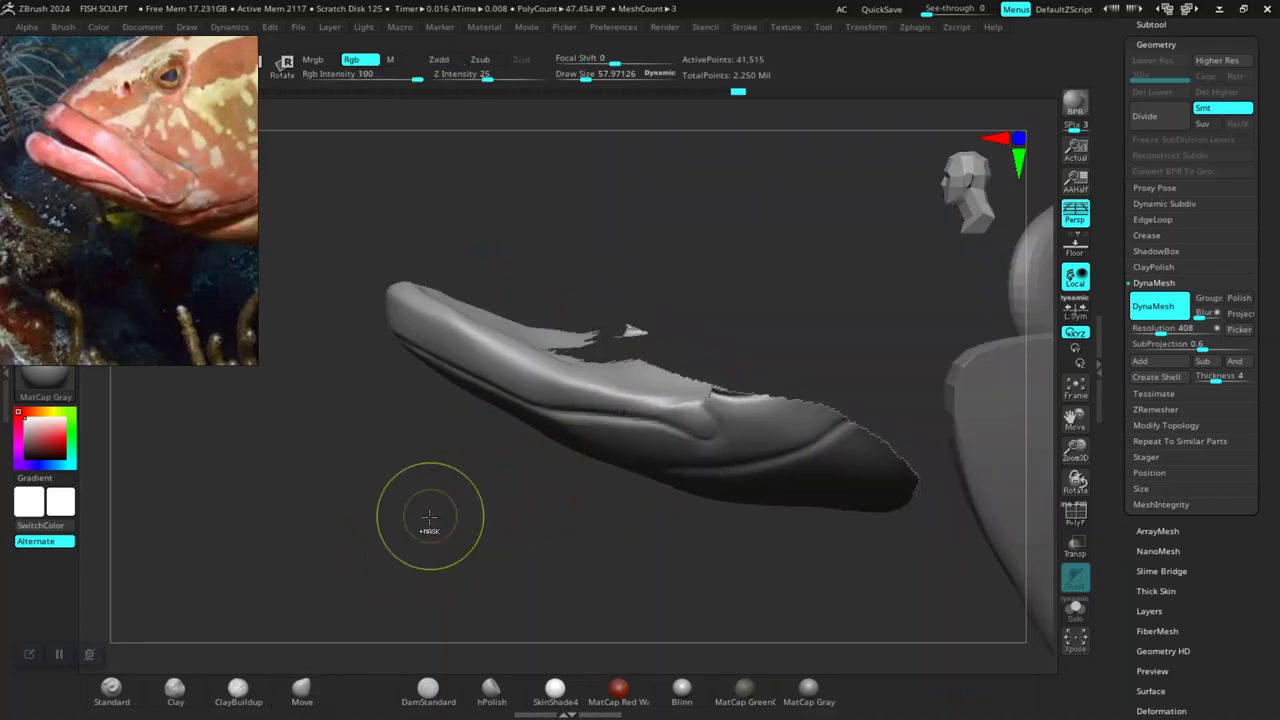
left_click(389, 525, "ctrl+shift")
left_click_drag(580, 345, 658, 352)
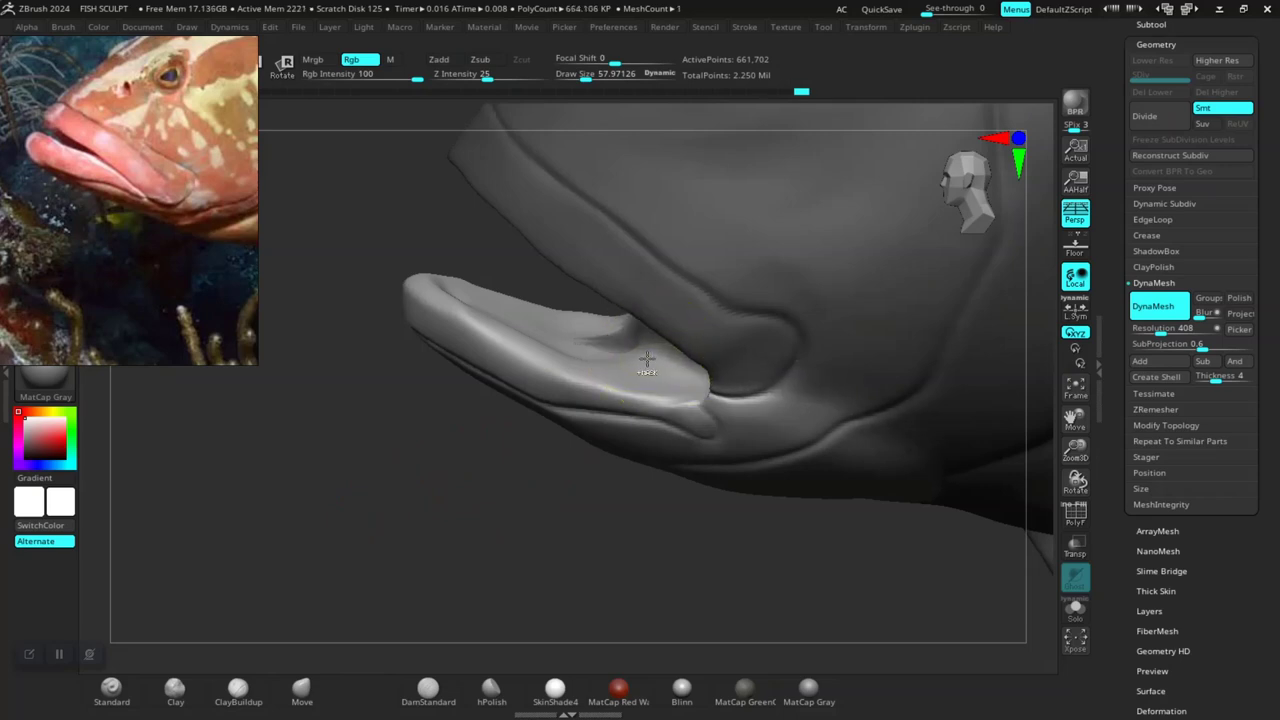
key("b")
key("m")
key("v")
mouse_move(426, 534)
left_mouse_down()
mouse_move(403, 551)
mouse_move(411, 534)
left_mouse_up()
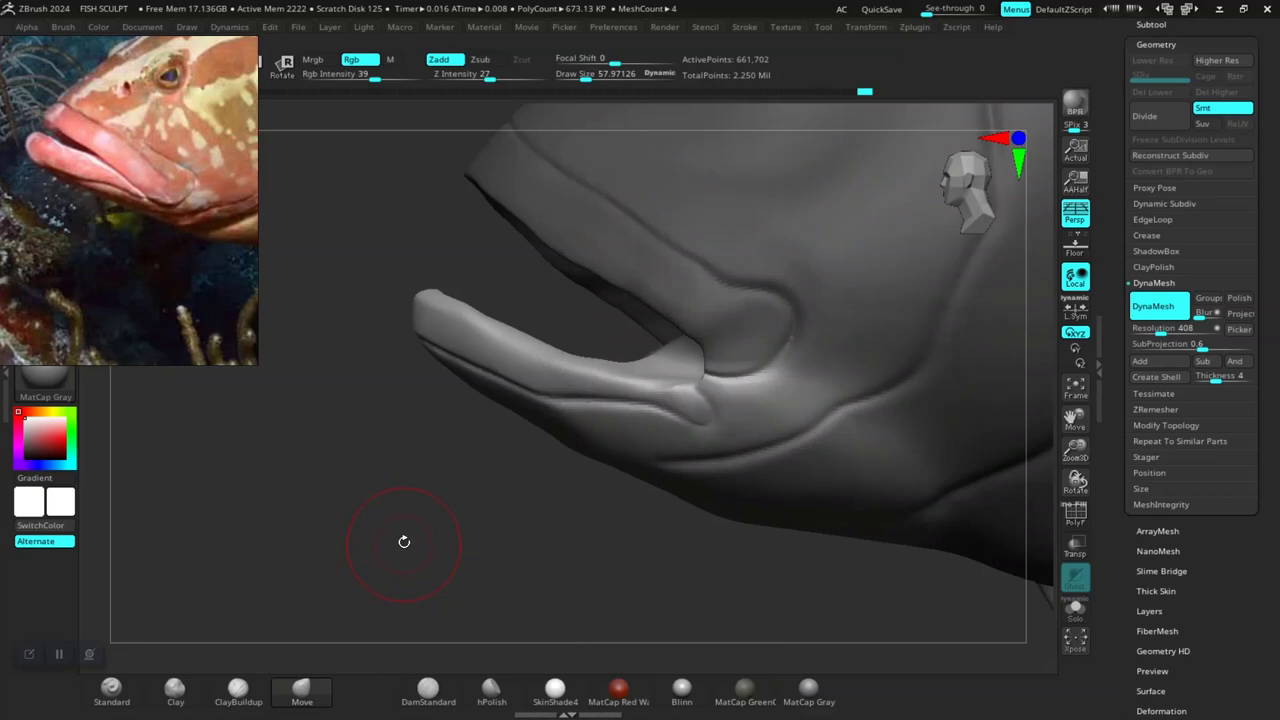
- From a side view, rotate the lower jaw slightly open (about -5.14) with the Transpose gizmo
key("w")
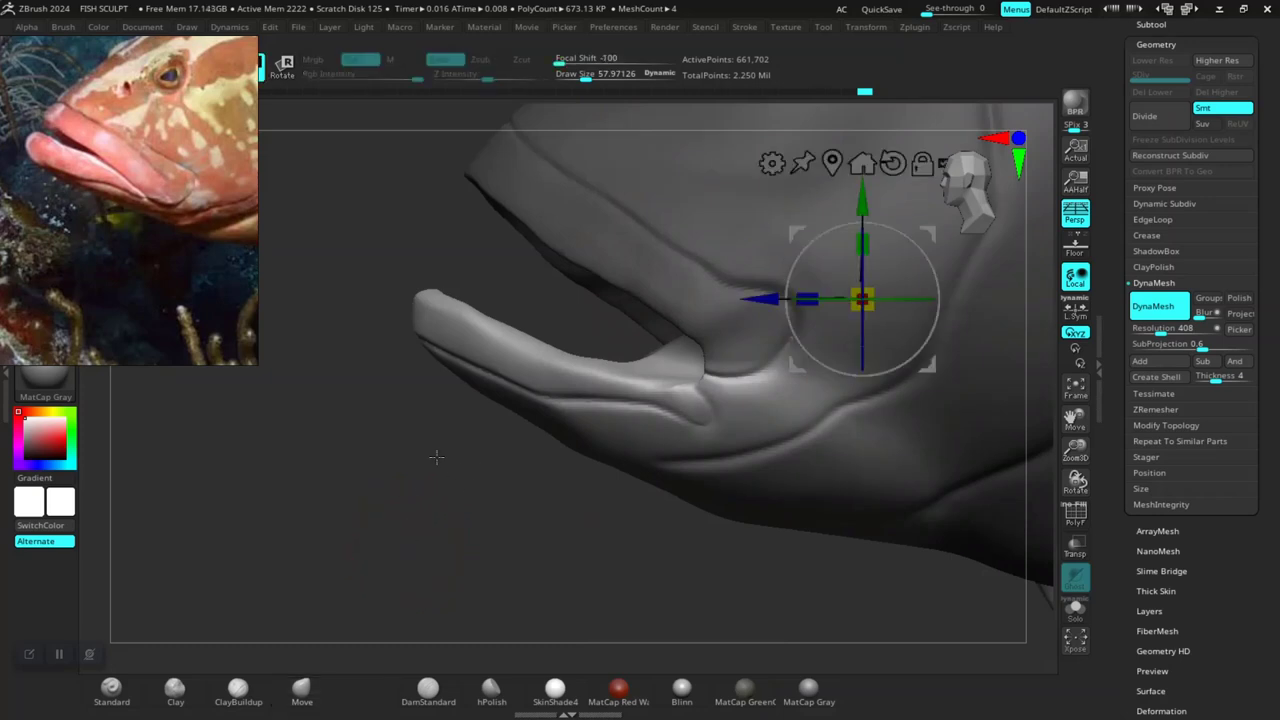
left_click_drag(436, 457, 770, 370)
left_click_drag(434, 514, 718, 371)
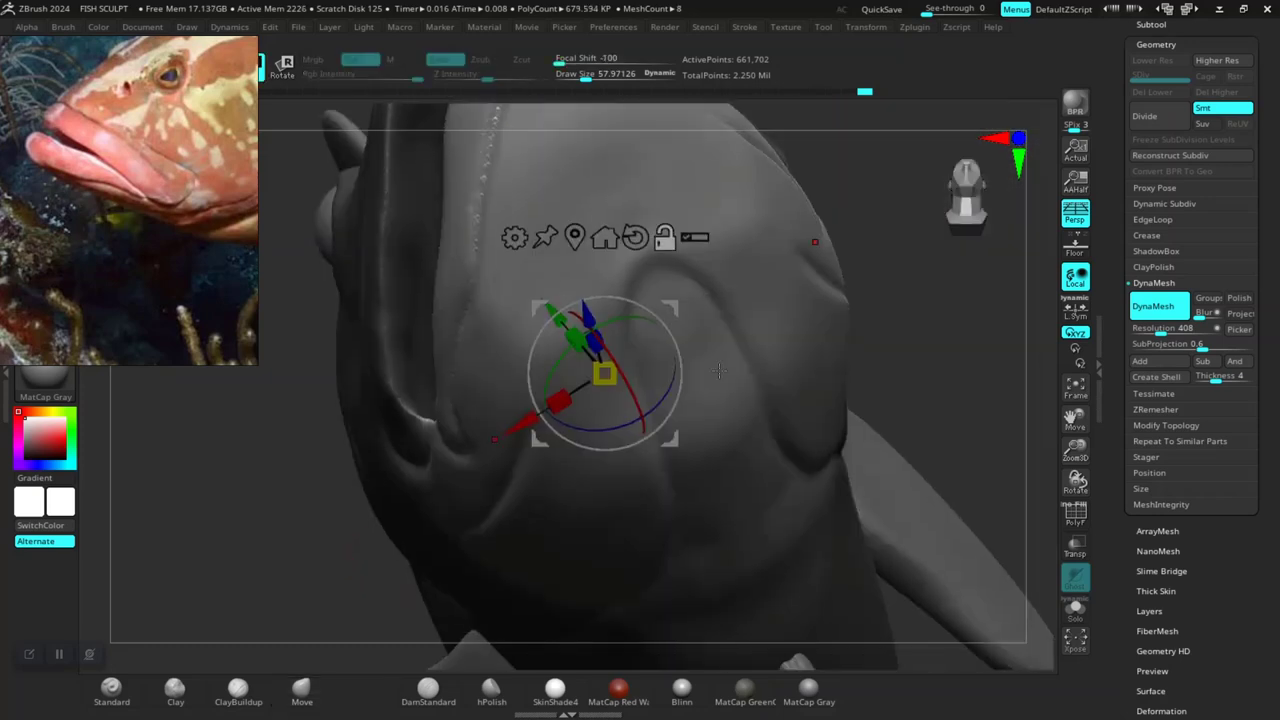
left_click_drag(930, 287, 866, 299)
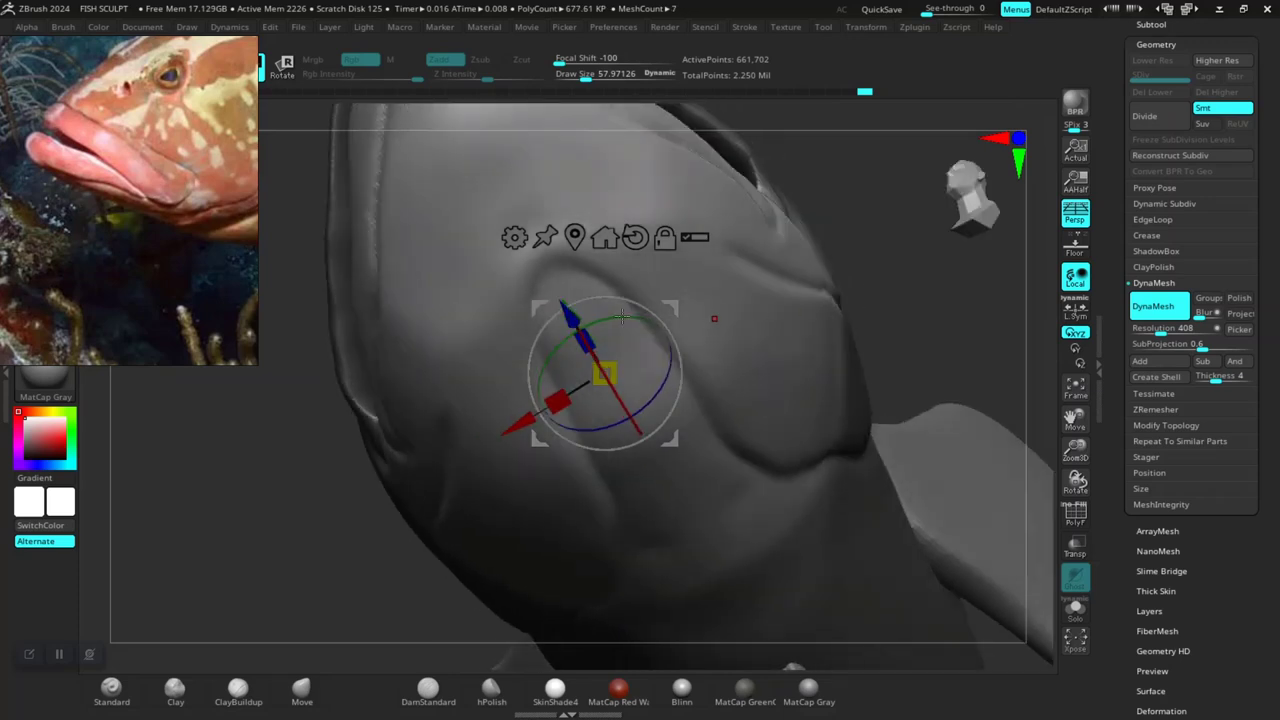
mouse_move(783, 291)
left_mouse_down()
mouse_move(418, 537)
mouse_move(431, 580)
left_mouse_up()
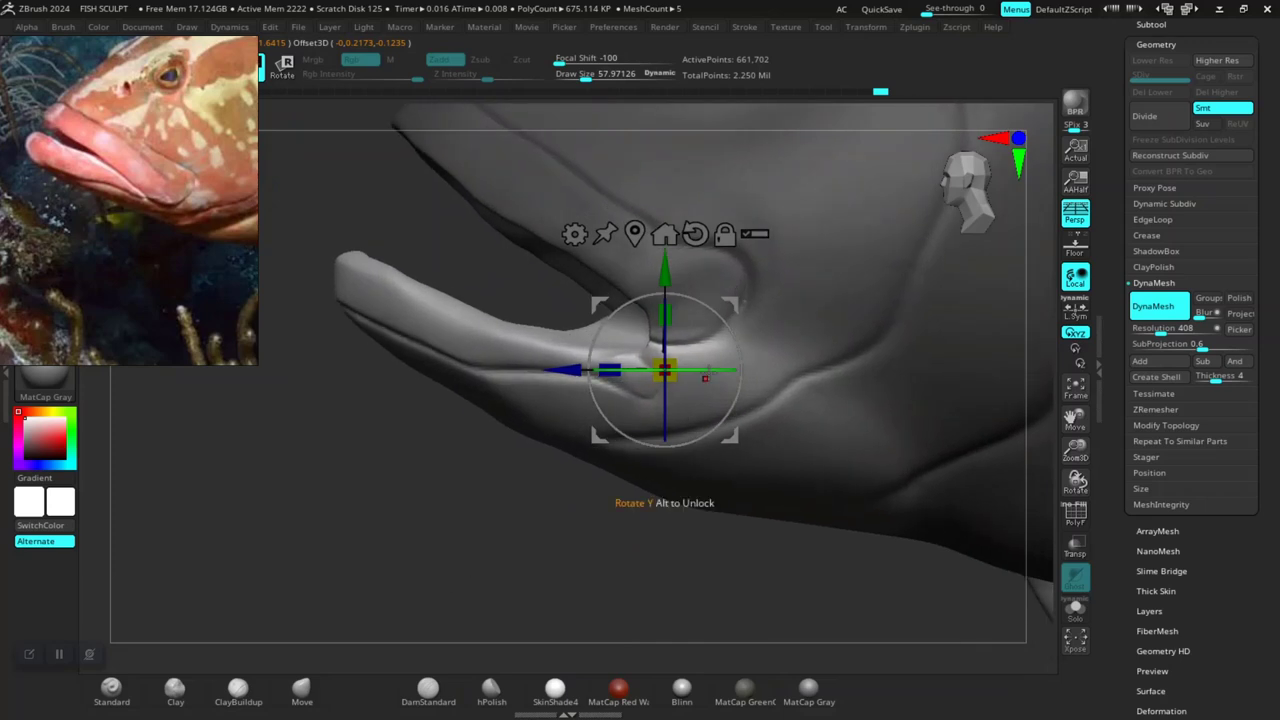
mouse_move(735, 347)
left_mouse_down()
mouse_move(740, 311)
mouse_move(845, 420)
left_mouse_up()
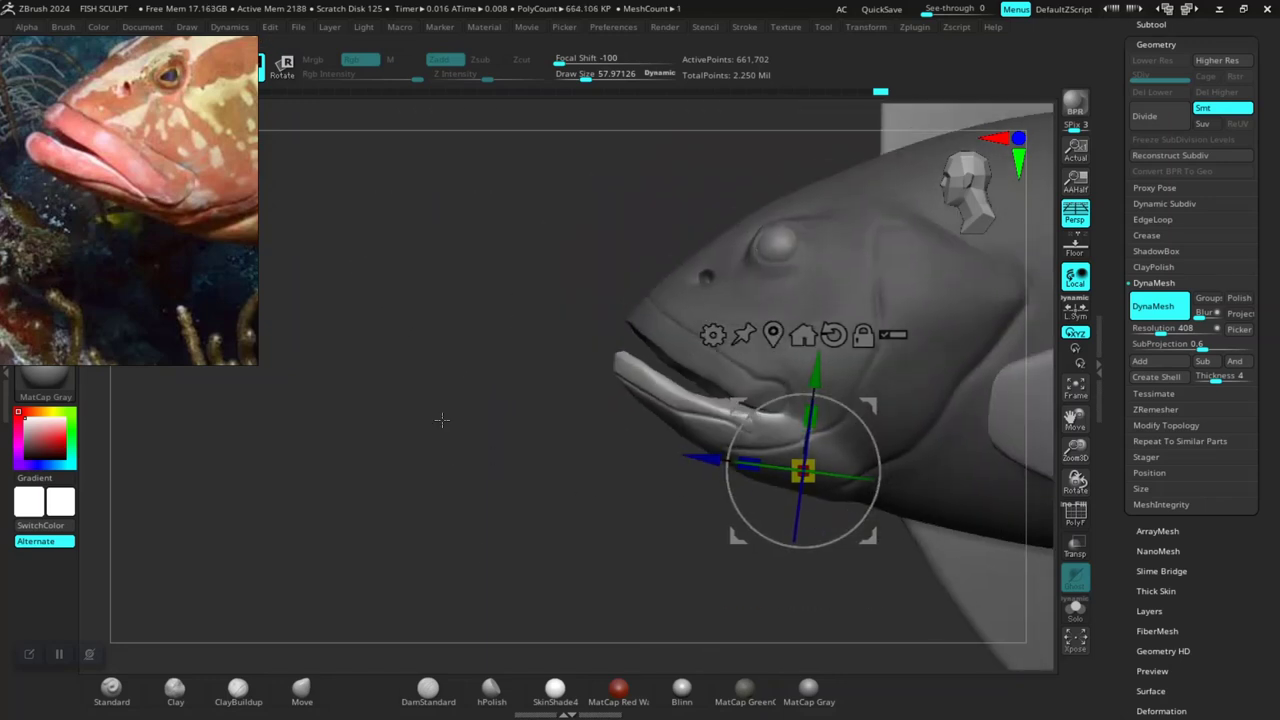
- Check the rotated jaw from above and zoomed out, then return to Draw mode
scroll(443, 423, "down", 3)
left_click_drag(412, 450, 436, 488)
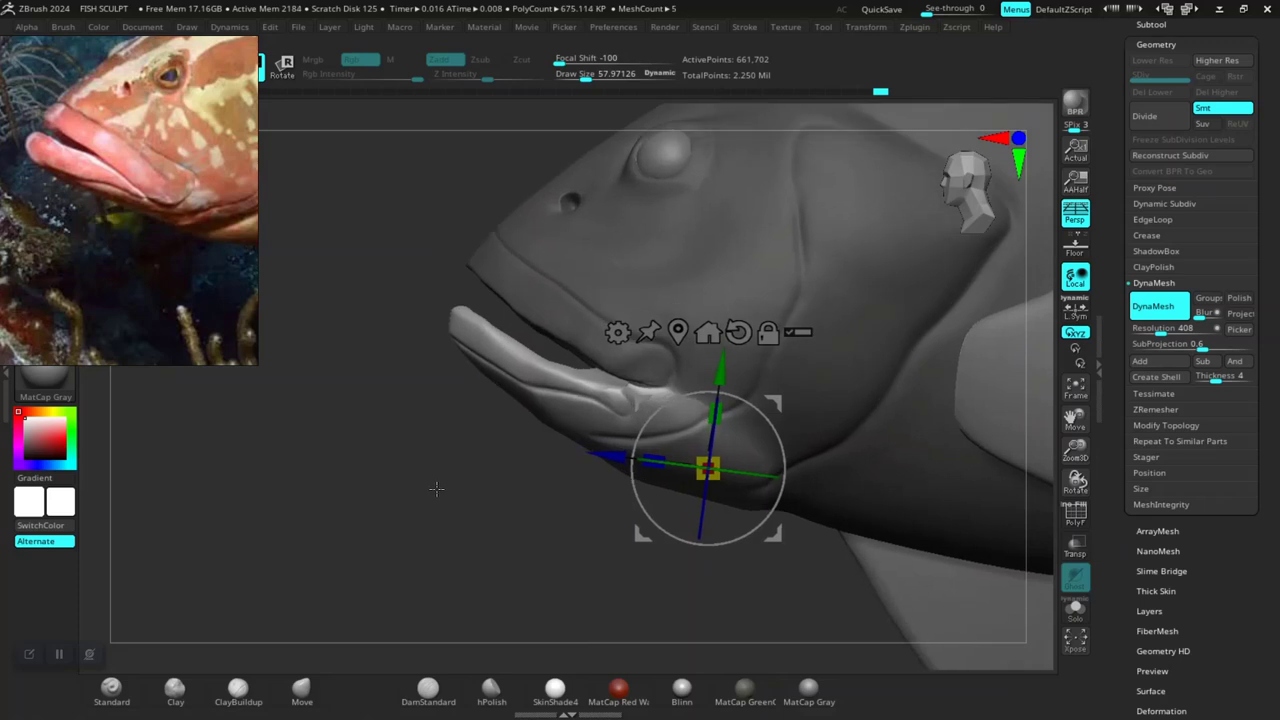
scroll(436, 480, "up", 1)
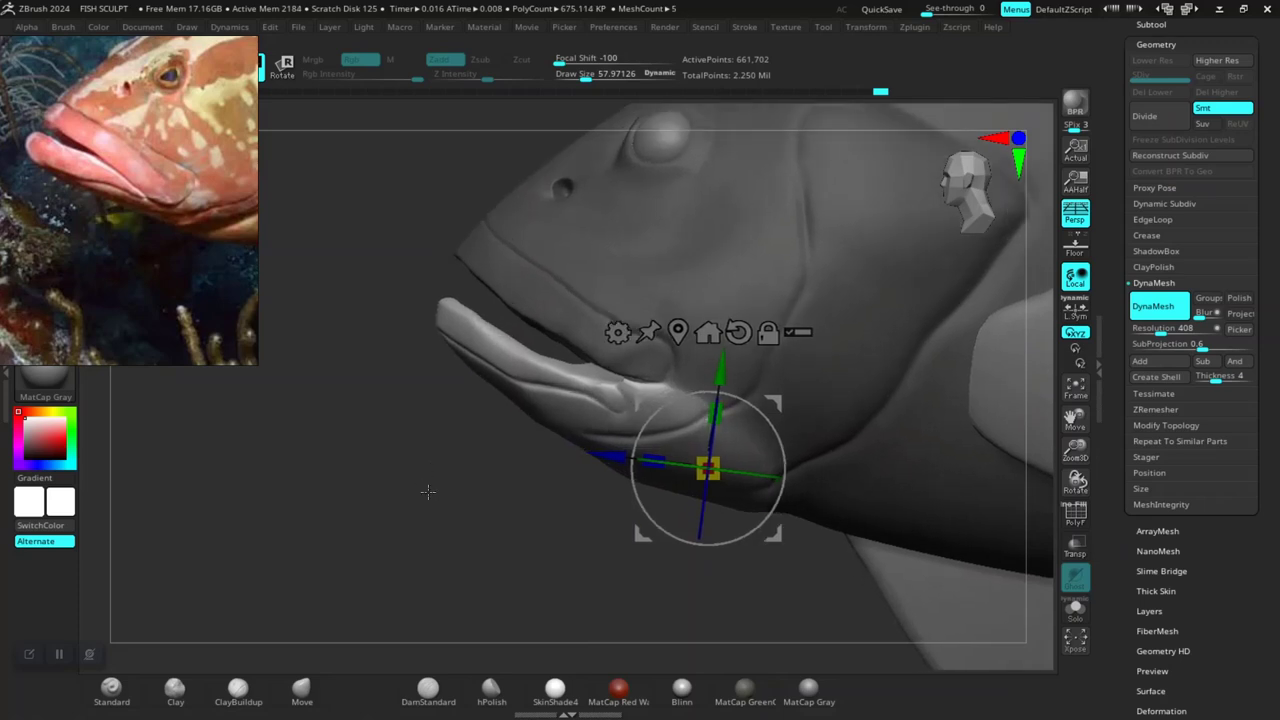
scroll(442, 500, "up", 3)
scroll(430, 492, "down", 3)
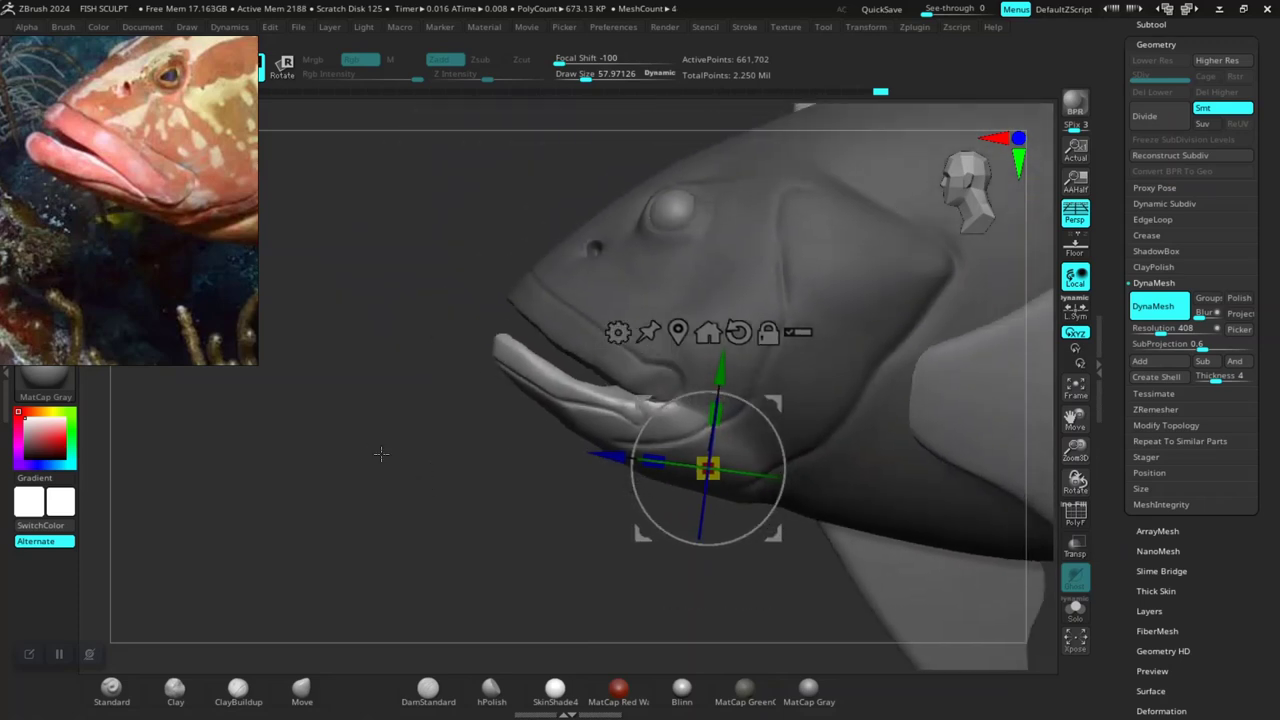
left_click_drag(429, 491, 423, 540)
scroll(400, 488, "up", 1)
key("q")
scroll(394, 487, "up", 1)
- Select the Move brush and smooth out the fold on the lower jaw
scroll(374, 551, "up", 1)
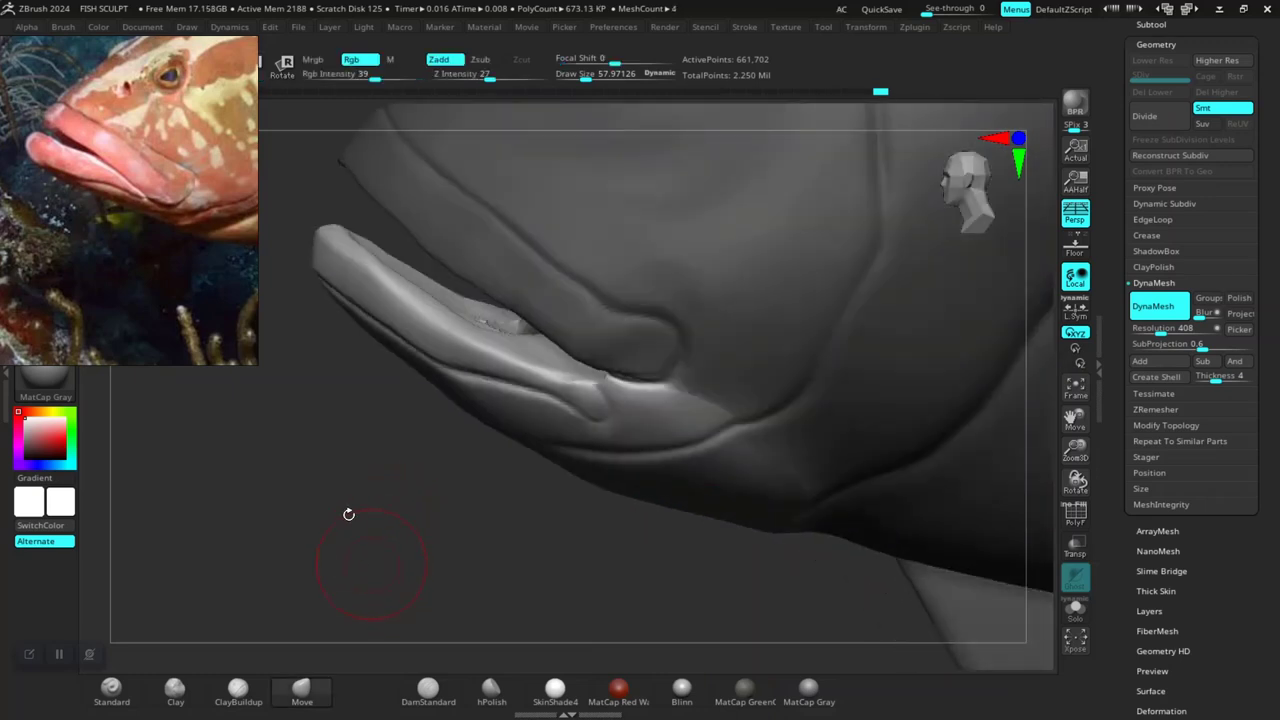
scroll(346, 517, "up", 1)
scroll(426, 543, "up", 1)
left_click_drag(395, 478, 437, 505)
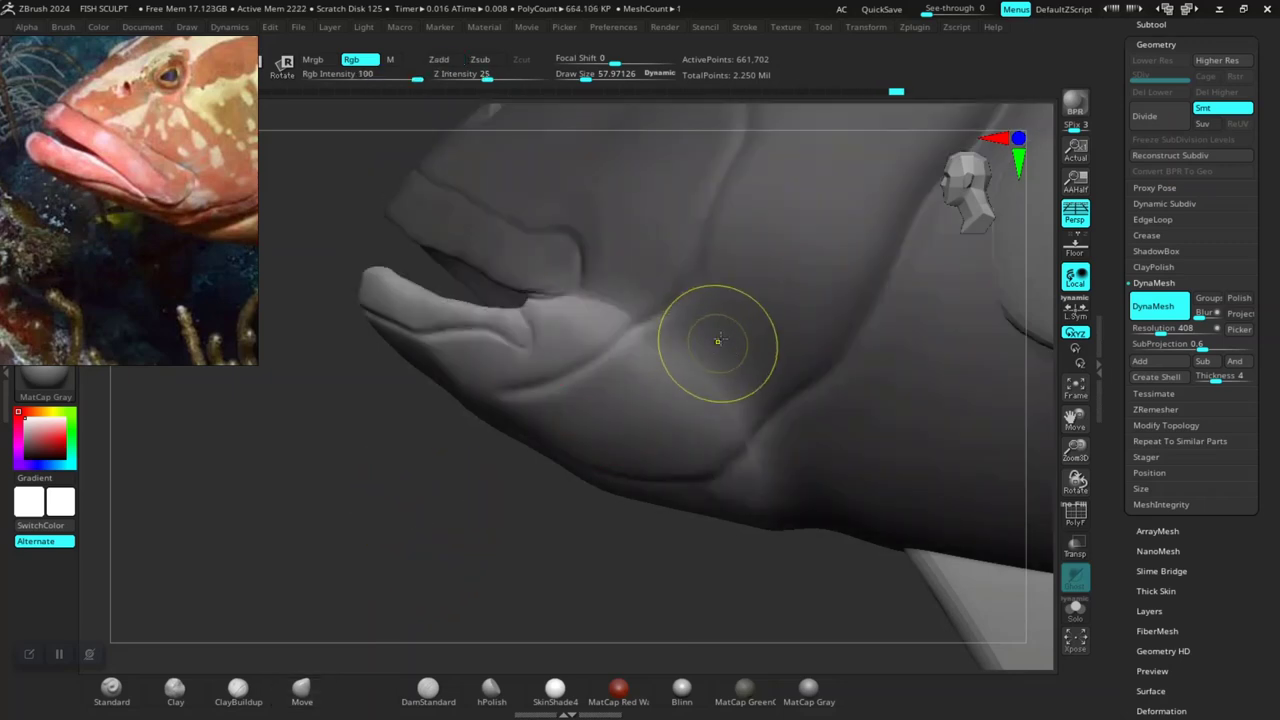
key("b")
key("m")
key("v")
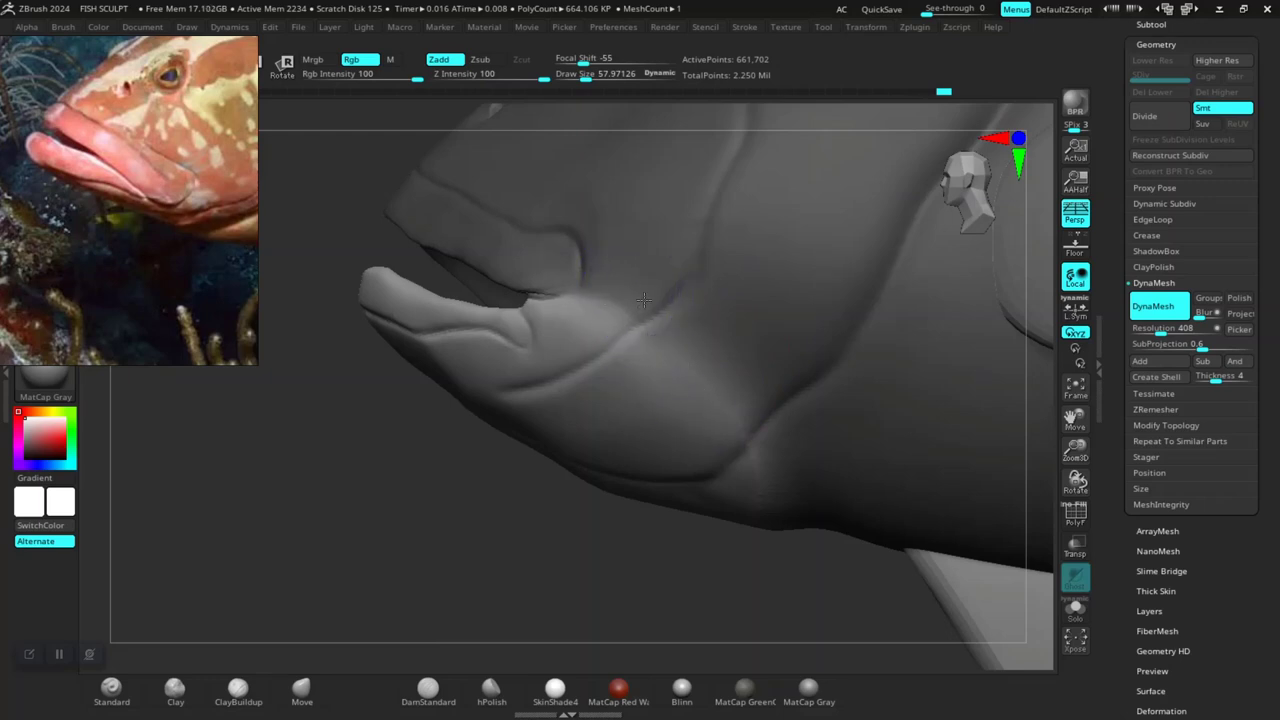
key("ctrl")
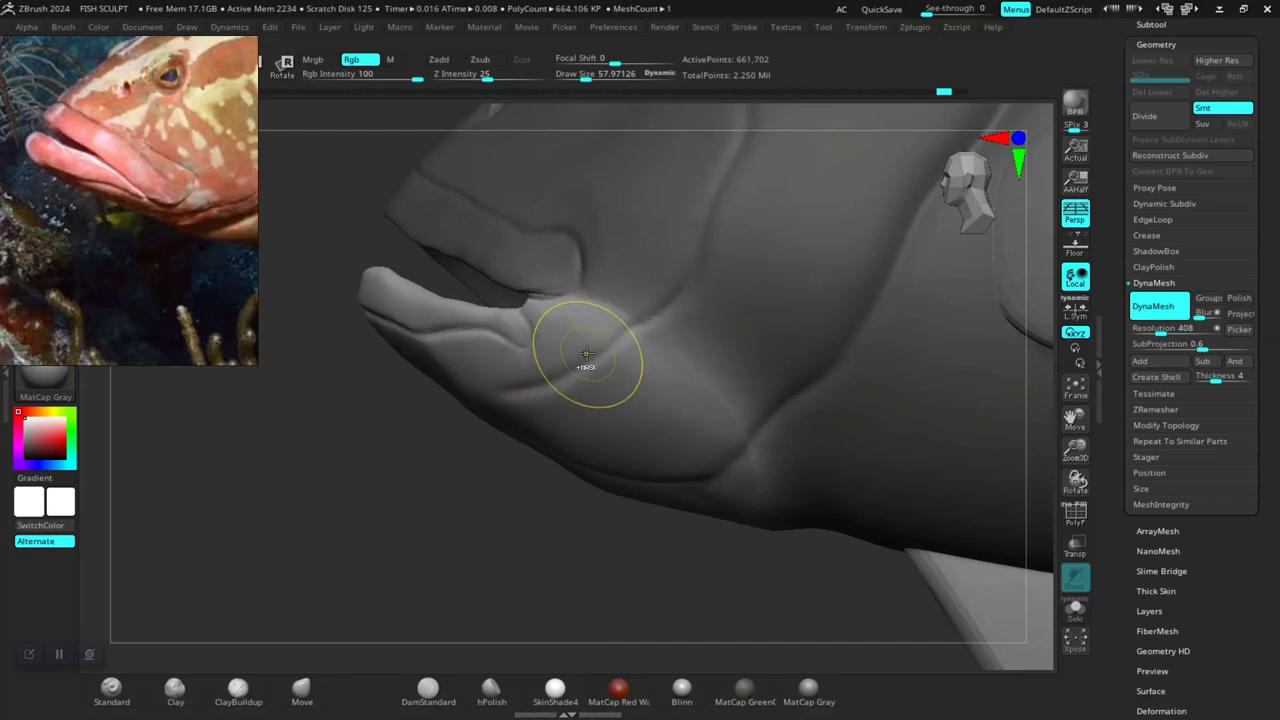
key("ctrl")
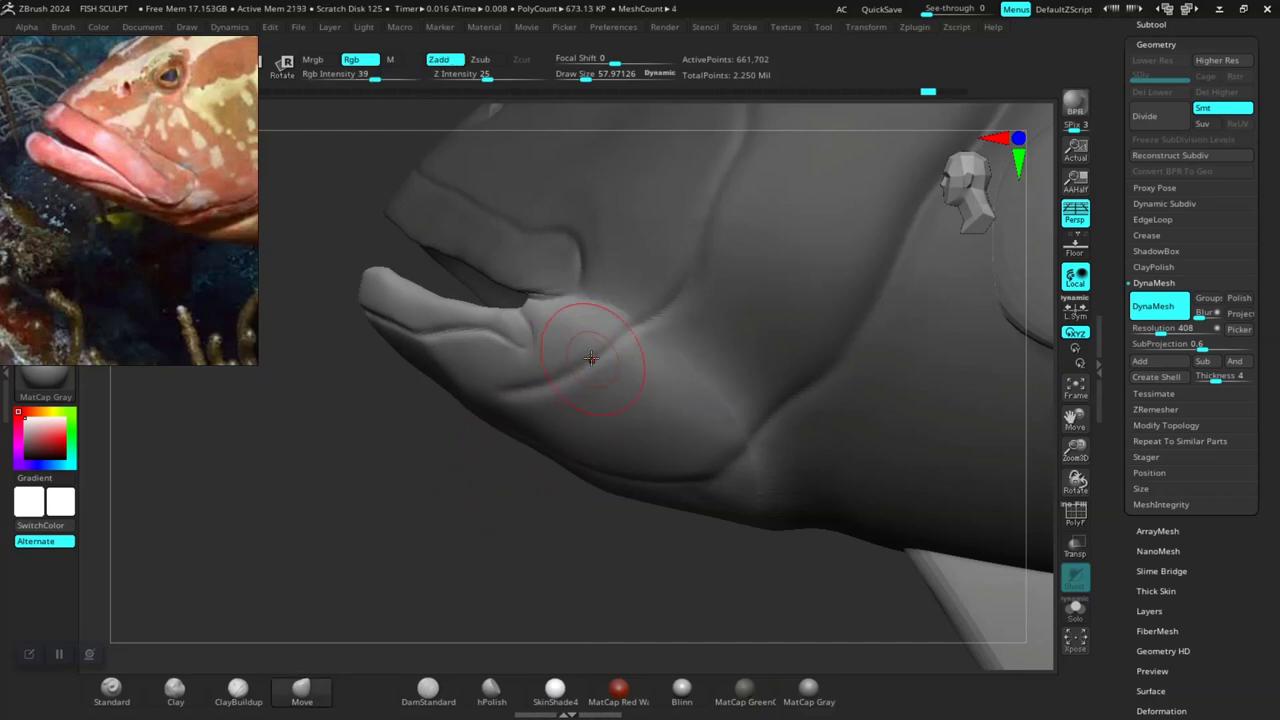
left_click_drag(590, 363, 543, 343, "shift")
- Inspect the jaw from below, above and inside the mouth, isolating the lower lip briefly
left_click_drag(389, 555, 511, 435)
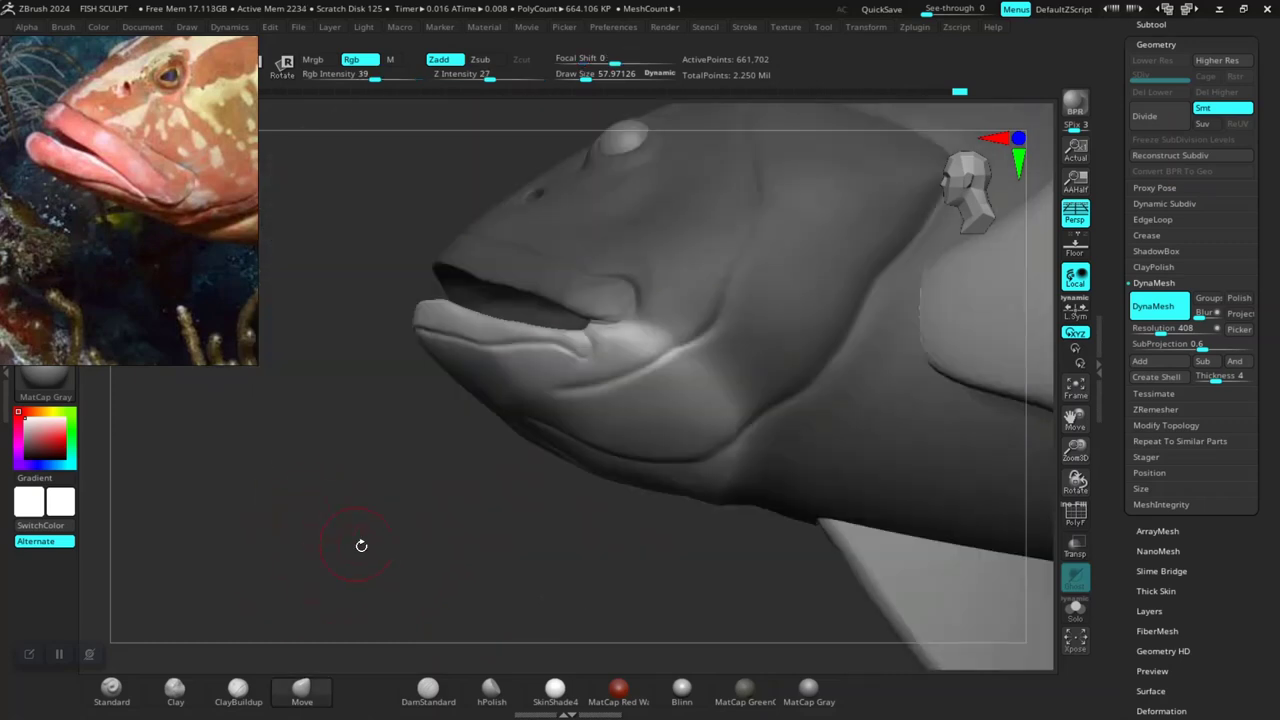
left_click_drag(361, 545, 390, 490)
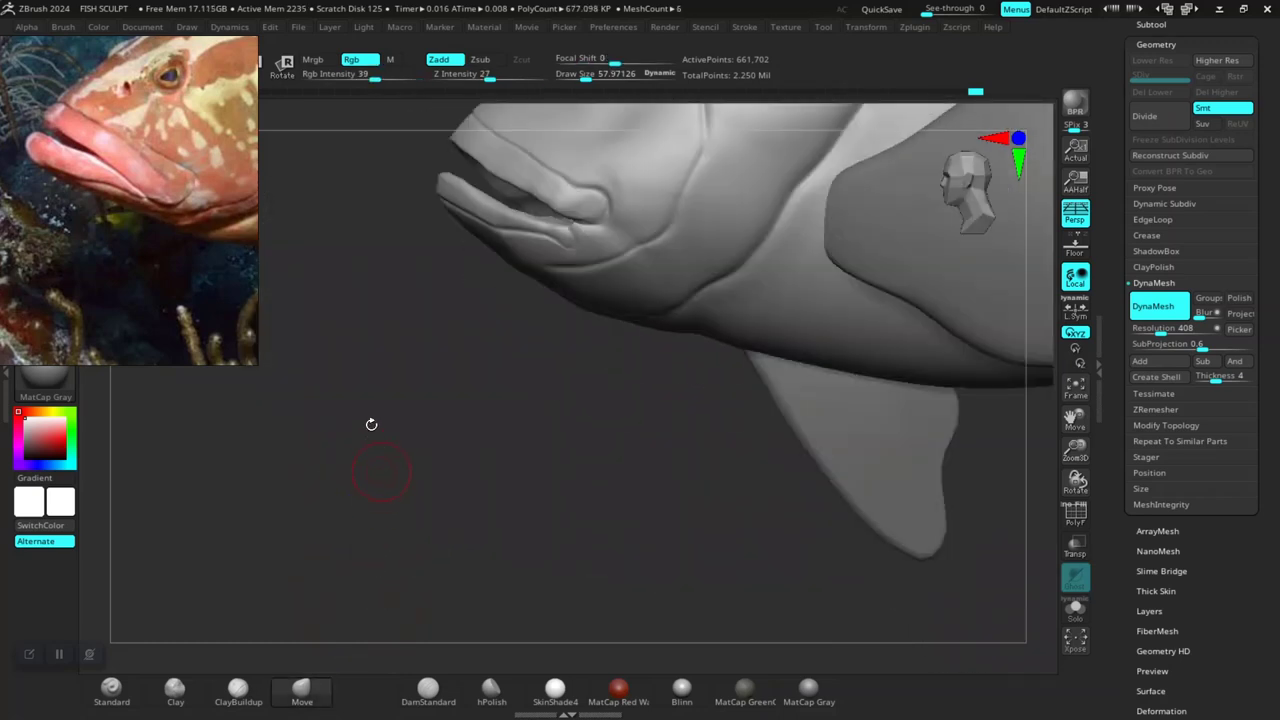
left_click_drag(371, 424, 401, 528)
mouse_move(375, 586)
left_mouse_down()
mouse_move(426, 465)
mouse_move(360, 498)
mouse_move(306, 466)
mouse_move(297, 426)
mouse_move(366, 549)
mouse_move(287, 527)
mouse_move(337, 537)
mouse_move(334, 557)
left_mouse_up()
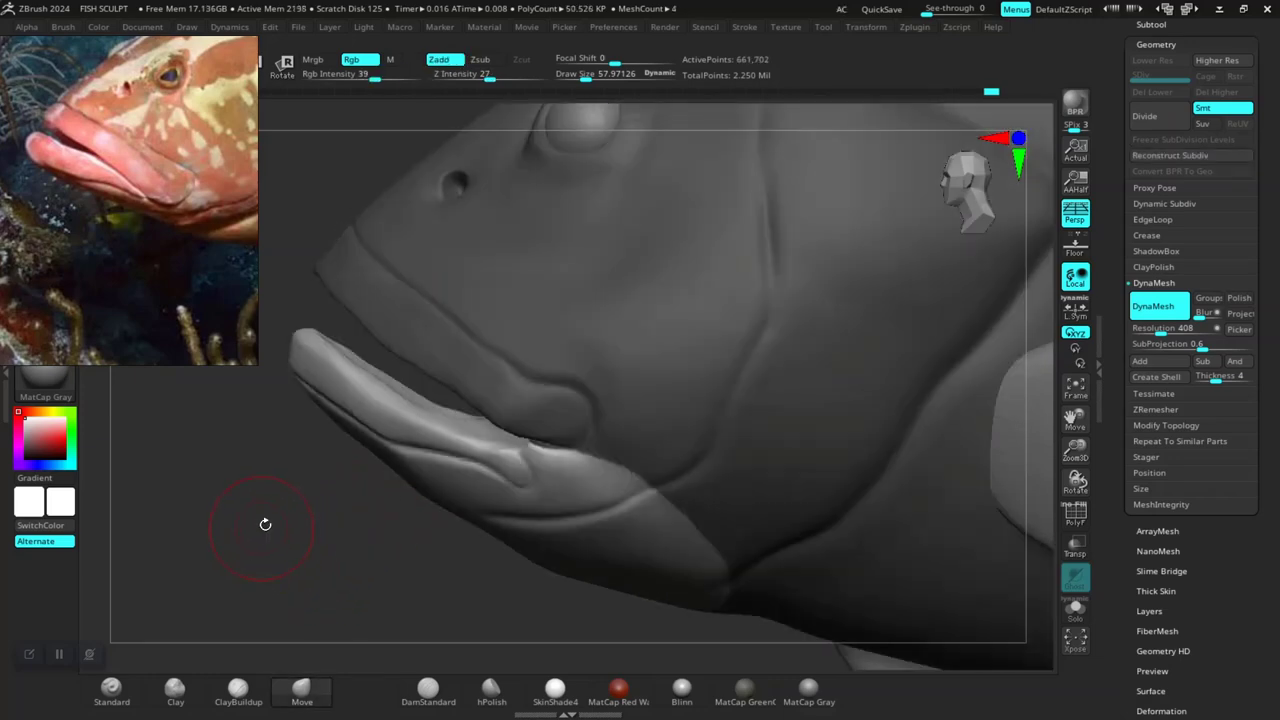
mouse_move(265, 524)
left_mouse_down()
mouse_move(371, 514)
mouse_move(337, 520)
mouse_move(355, 520)
left_mouse_up()
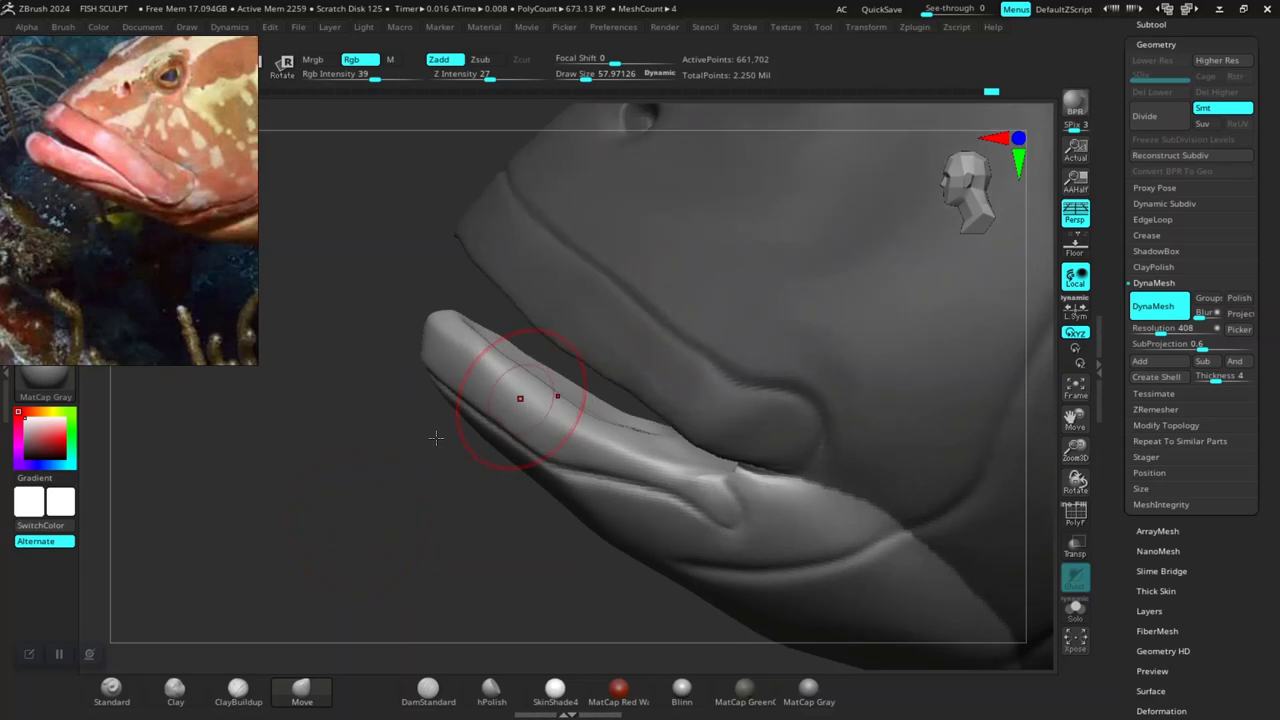
mouse_move(437, 434)
left_mouse_down()
mouse_move(351, 557)
mouse_move(358, 602)
left_mouse_up()
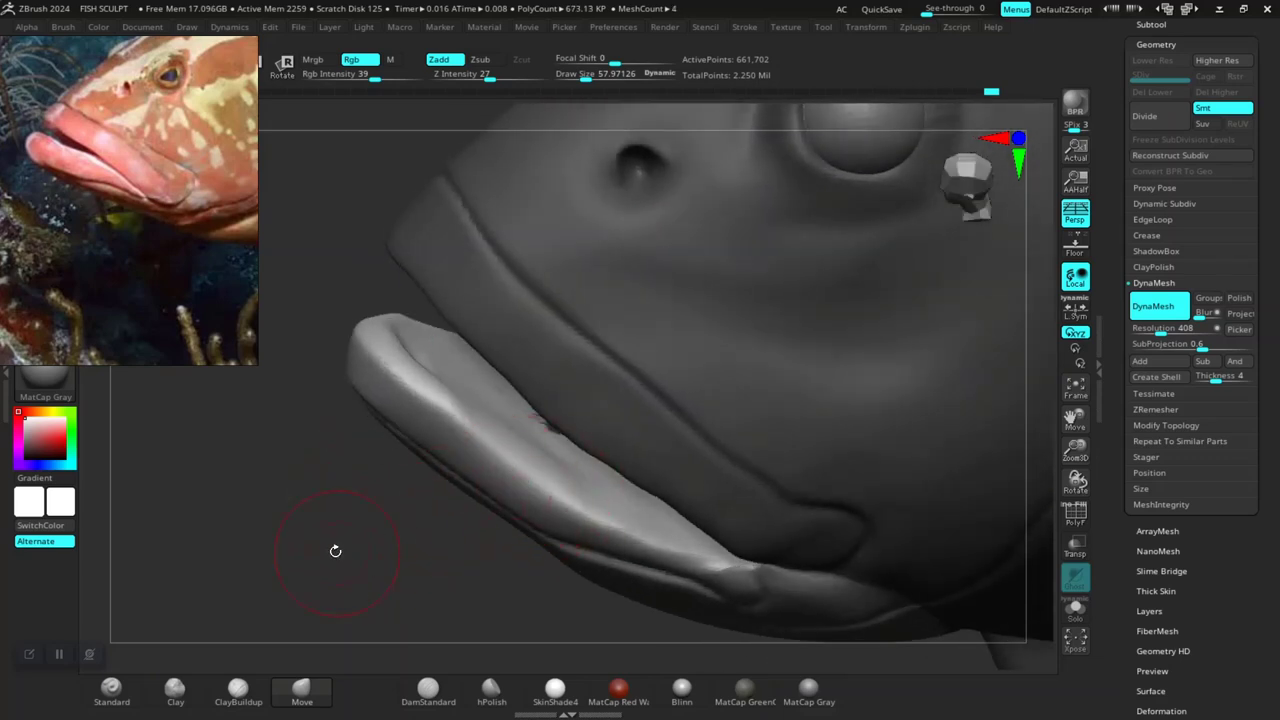
mouse_move(335, 551)
left_mouse_down()
mouse_move(320, 528)
mouse_move(323, 543)
left_mouse_up()
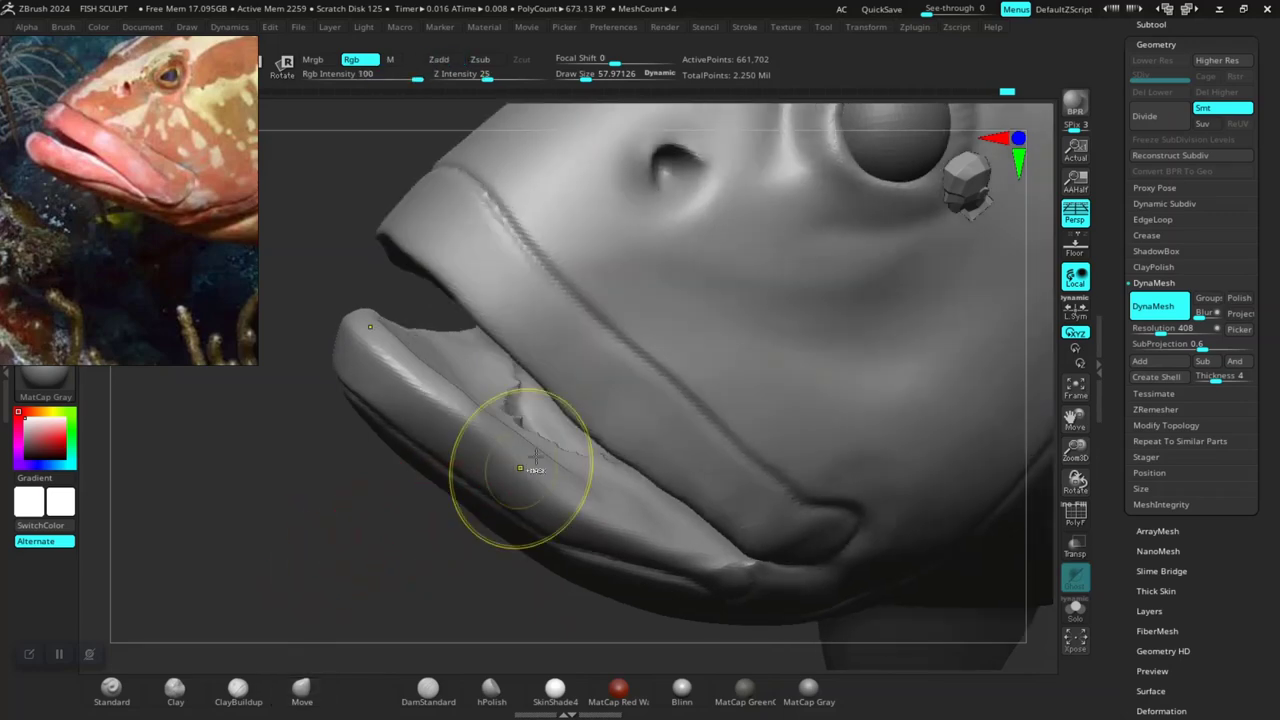
left_click(541, 459, "ctrl+shift")
left_click(363, 538, "ctrl+shift")
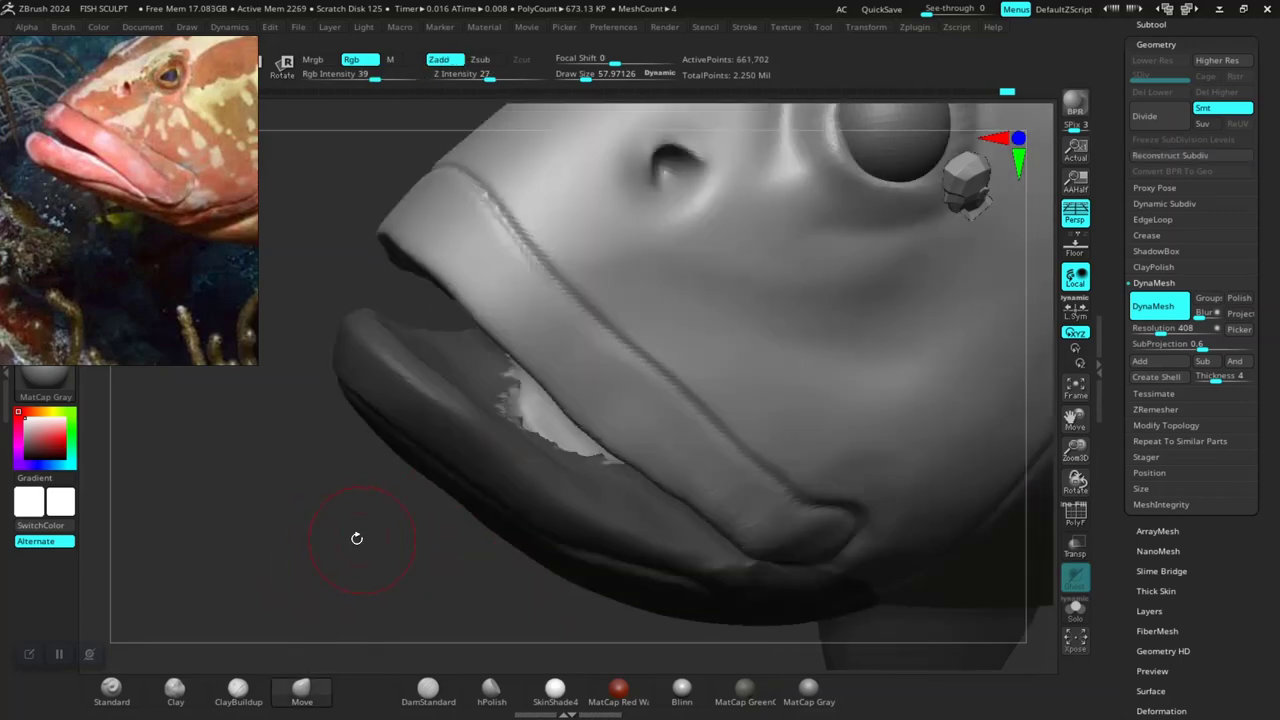
- Reselect the Move brush (Focal Shift -55, Z Intensity 100) and close in on the lip from below
mouse_move(352, 544)
left_mouse_down()
mouse_move(390, 470)
mouse_move(429, 329)
left_mouse_up()
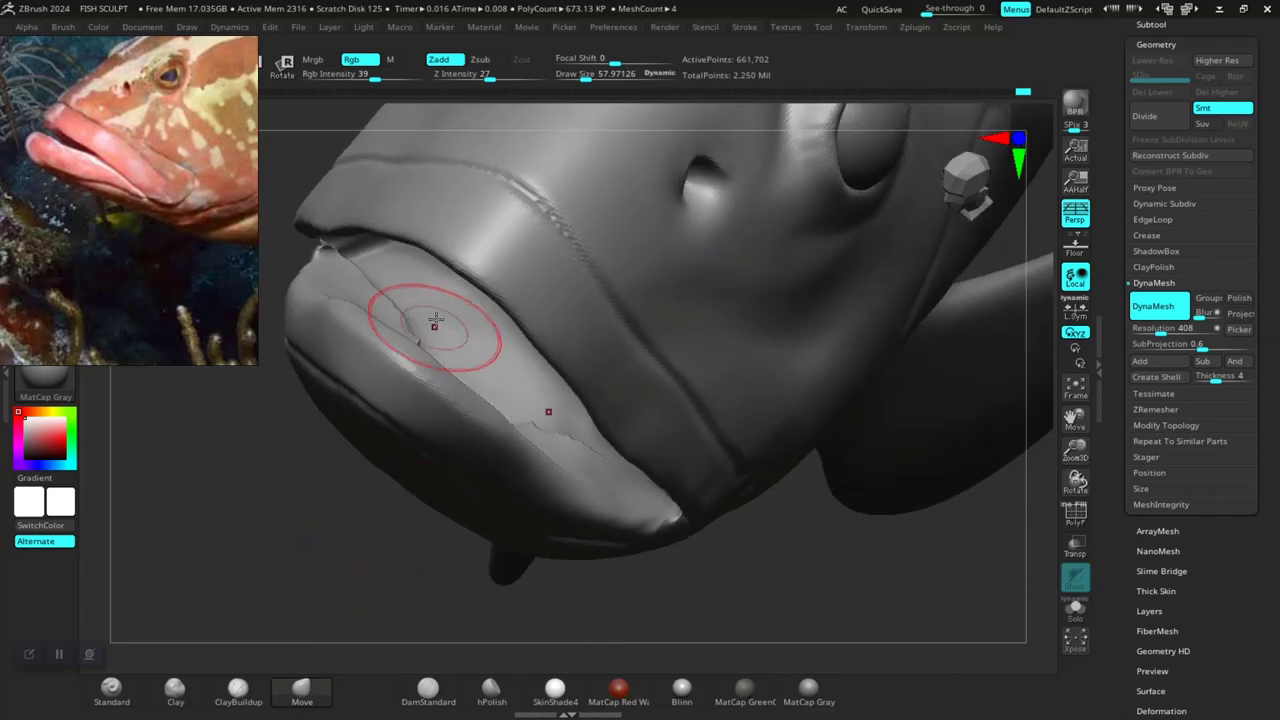
key("b")
key("m")
key("v")
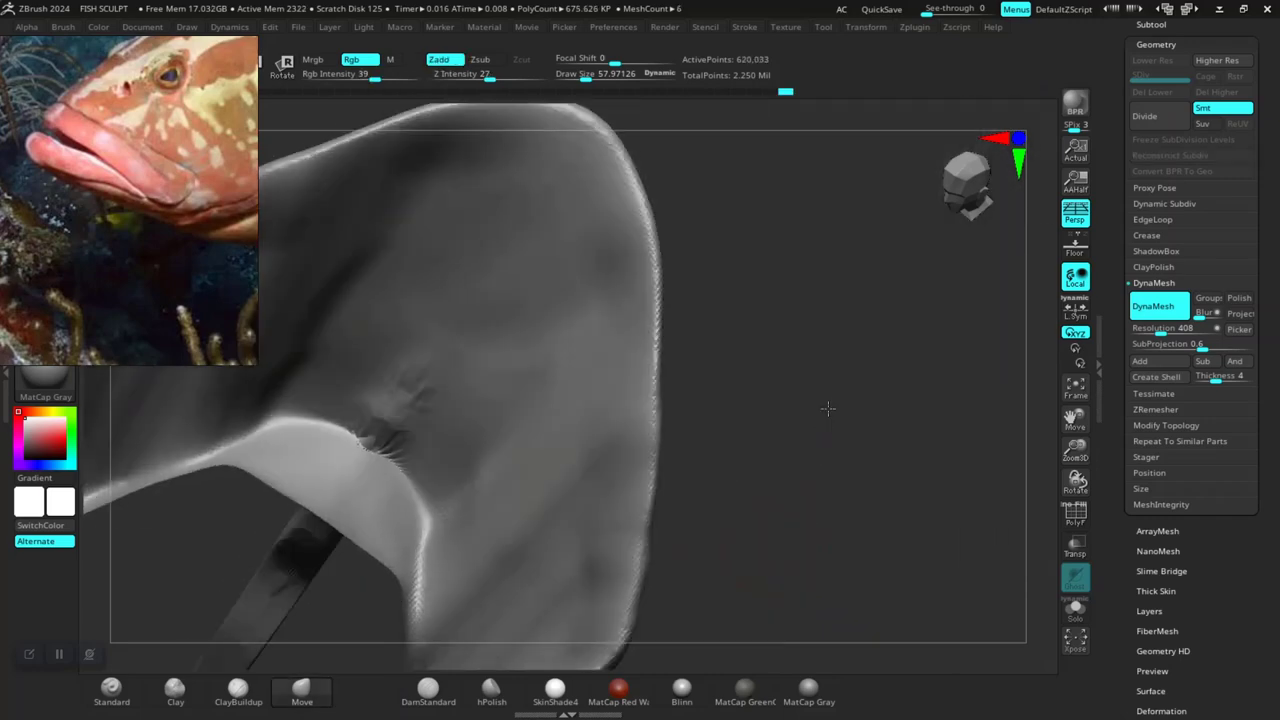
mouse_move(764, 538)
left_mouse_down()
mouse_move(651, 426)
mouse_move(890, 336)
mouse_move(540, 467)
left_mouse_up()
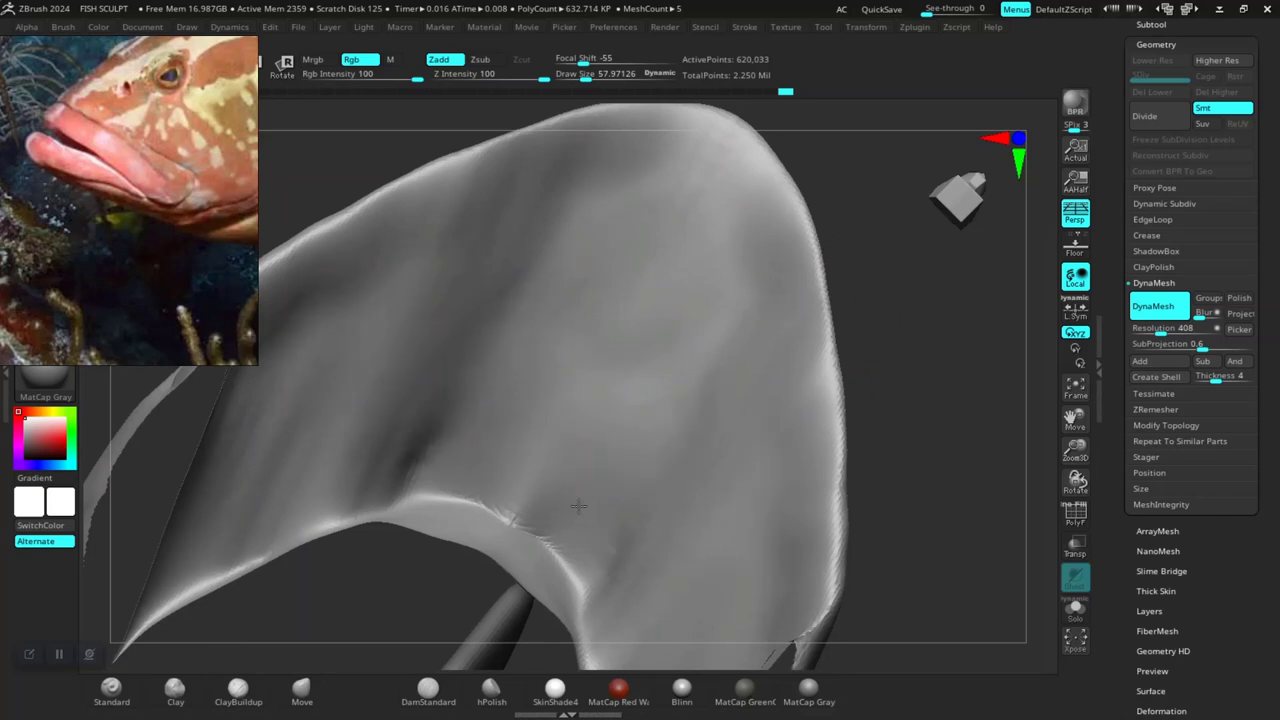
- Smooth the jagged crease on the lip ridge and turn the mouth upright
left_click_drag(578, 505, 437, 432, "shift")
key("b")
key("m")
key("v")
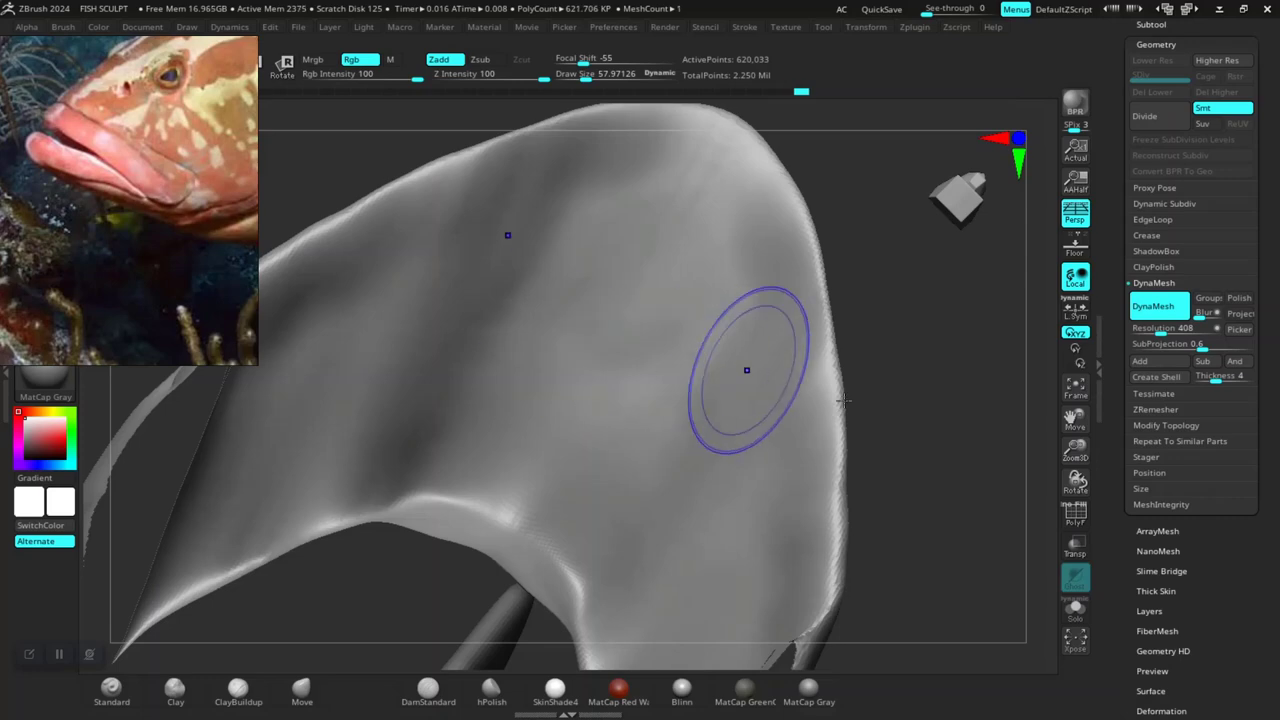
mouse_move(845, 365)
left_mouse_down()
mouse_move(866, 360)
mouse_move(857, 443)
mouse_move(835, 481)
mouse_move(691, 478)
left_mouse_up()
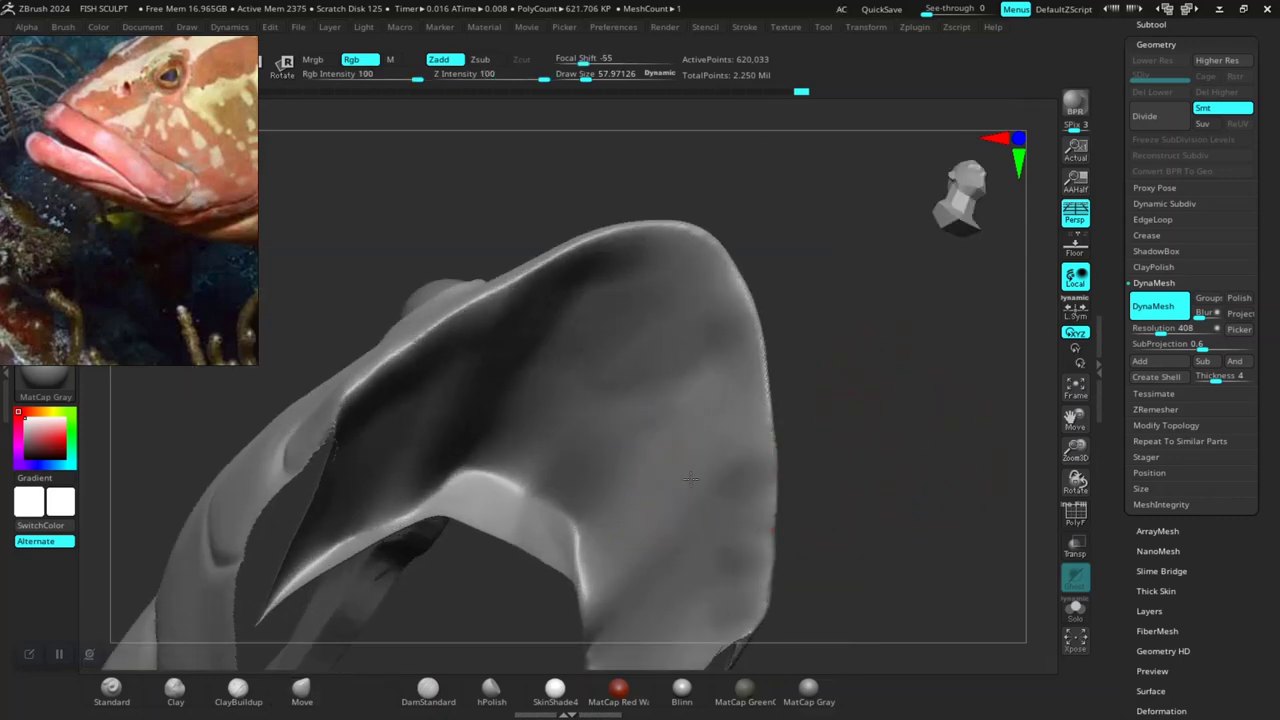
left_click_drag(907, 371, 598, 389)
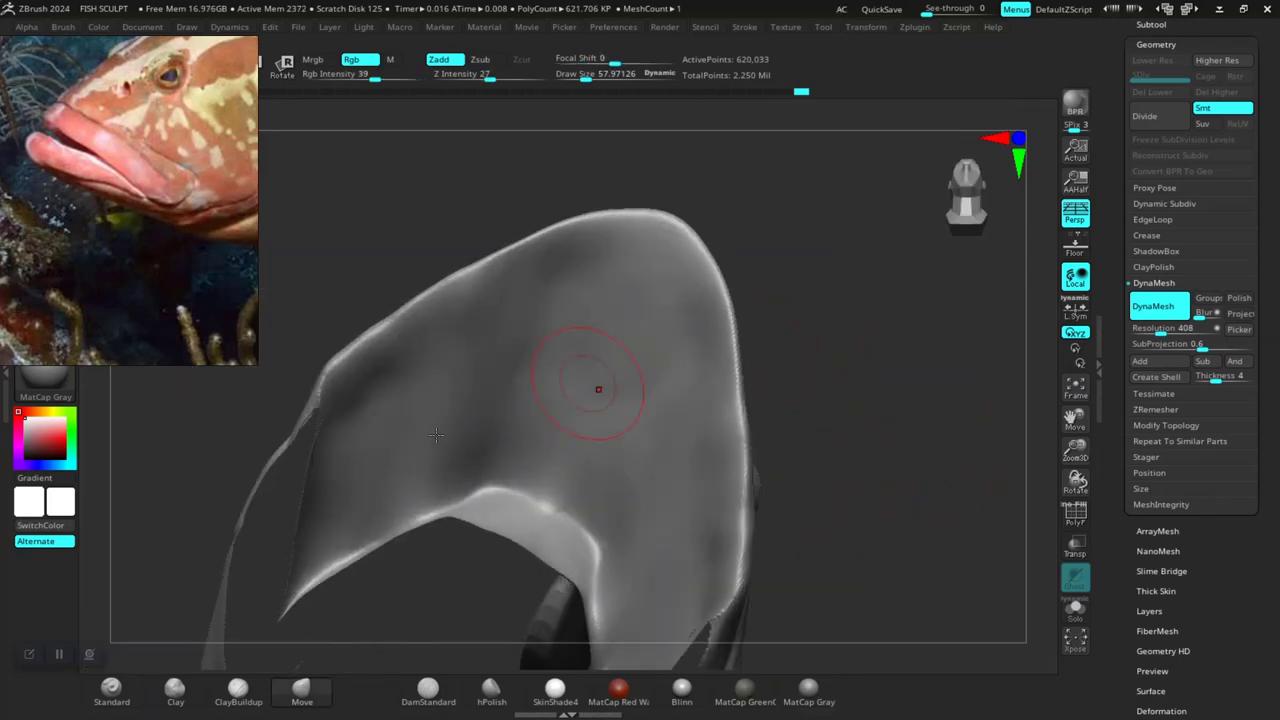
- With DamStandard and X symmetry, carve a mirrored crease along the lip rim from the front
left_click(418, 697)
mouse_move(846, 420)
left_mouse_down()
mouse_move(874, 337)
mouse_move(846, 374)
mouse_move(555, 225)
left_mouse_up()
mouse_move(857, 323)
left_mouse_down()
mouse_move(686, 271)
mouse_move(686, 251)
left_mouse_up()
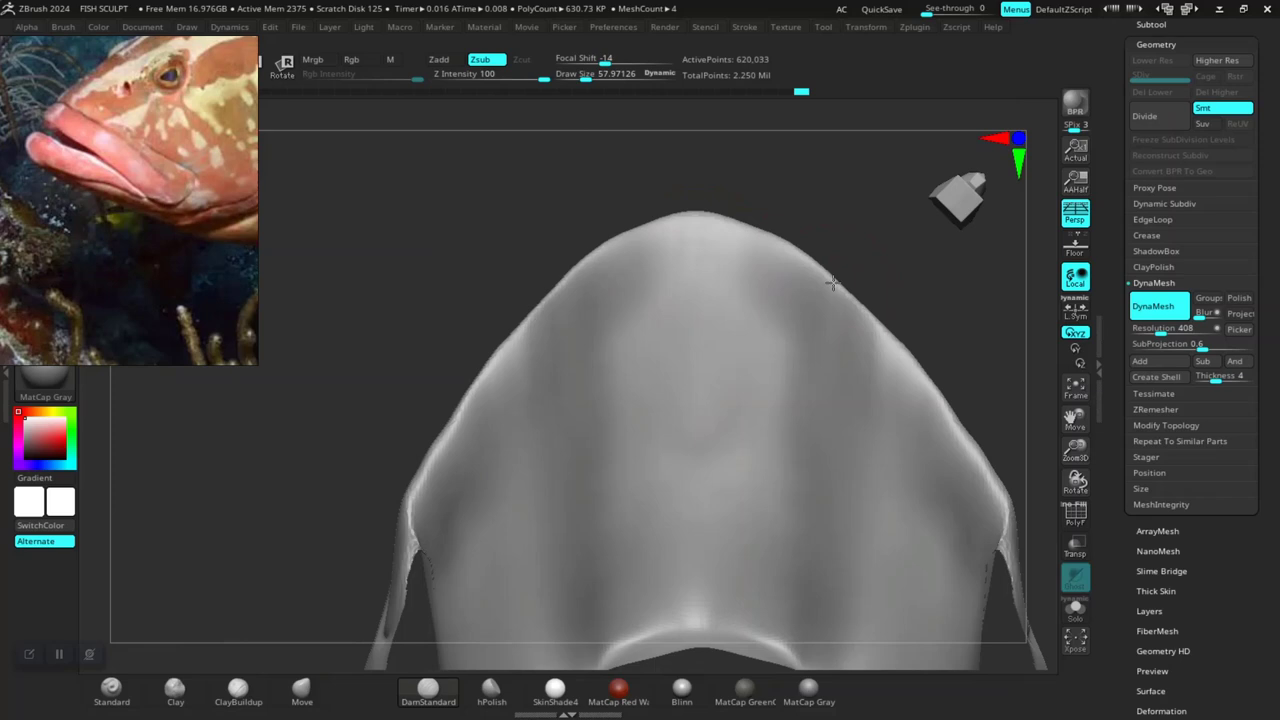
left_click(697, 258)
left_click_drag(614, 286, 643, 286, "shift")
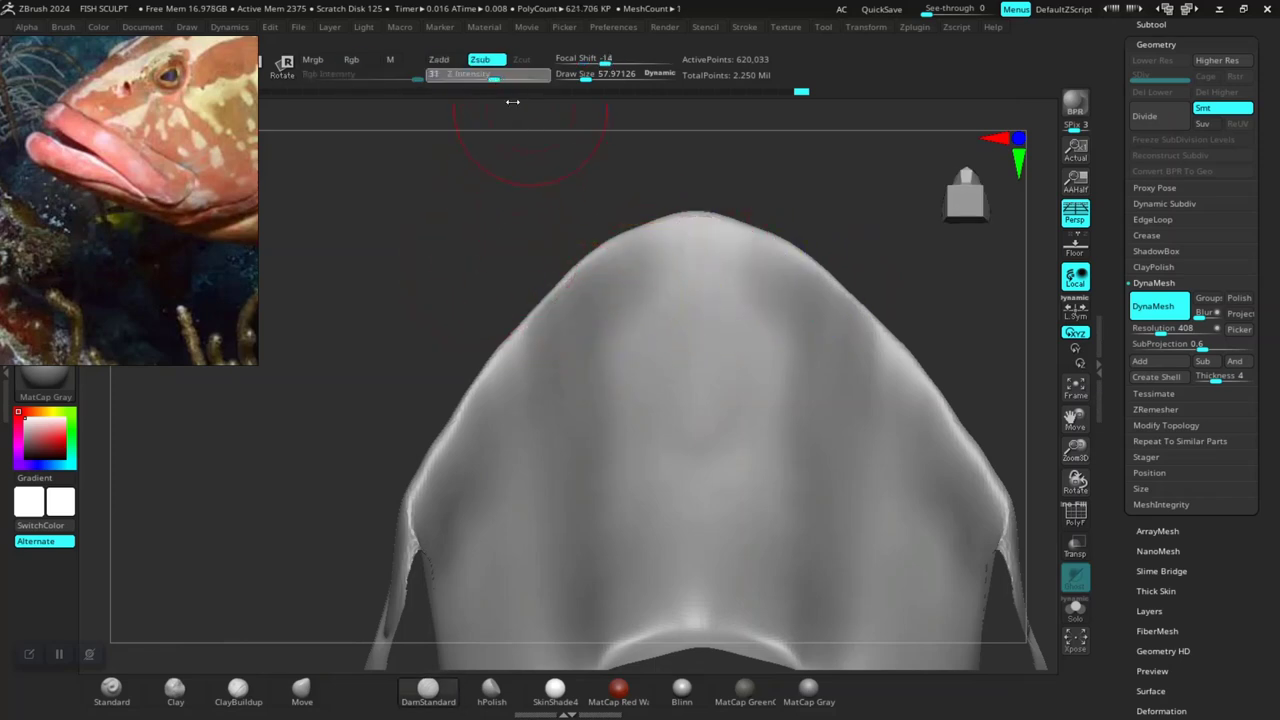
mouse_move(671, 262)
left_mouse_down()
mouse_move(494, 428)
mouse_move(427, 533)
left_mouse_up()
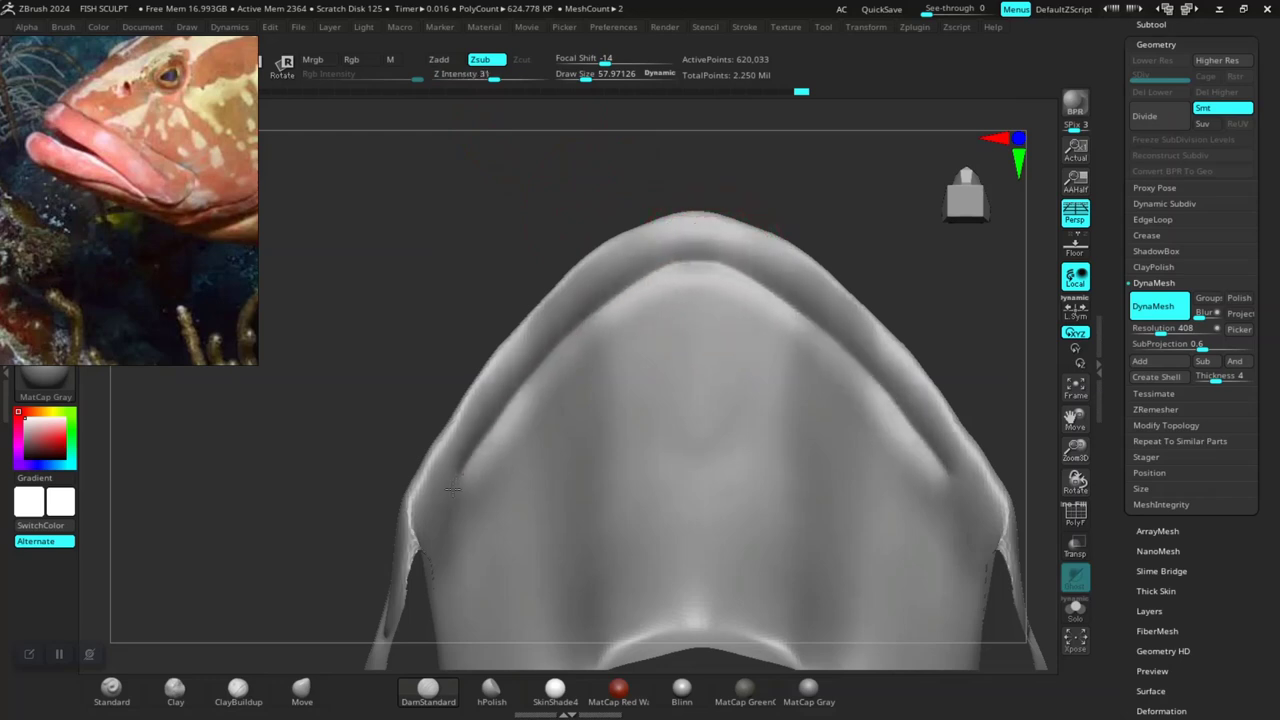
- Select the Standard brush (Z Intensity 25, Focal Shift -7) and view the mouth from an angle
mouse_move(367, 561)
left_mouse_down()
mouse_move(333, 477)
mouse_move(440, 334)
left_mouse_up()
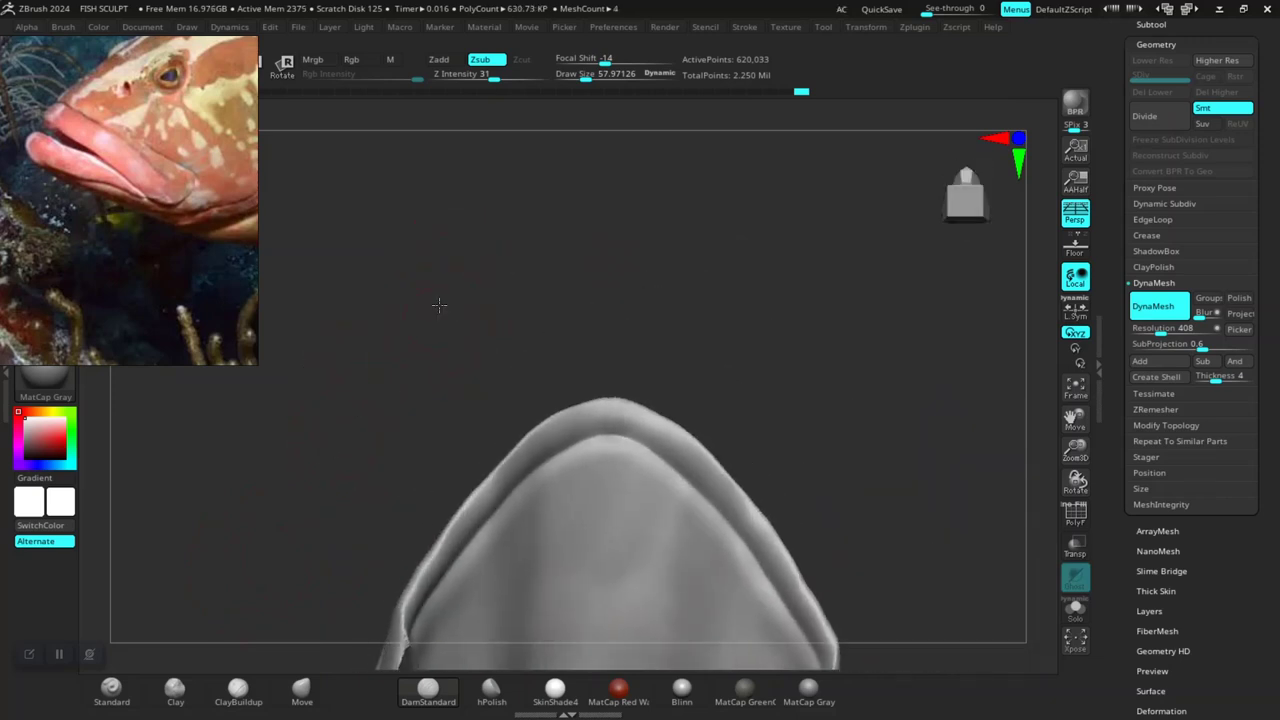
mouse_move(331, 457)
left_mouse_down("alt")
mouse_move(341, 430)
mouse_move(188, 651)
left_mouse_up("alt")
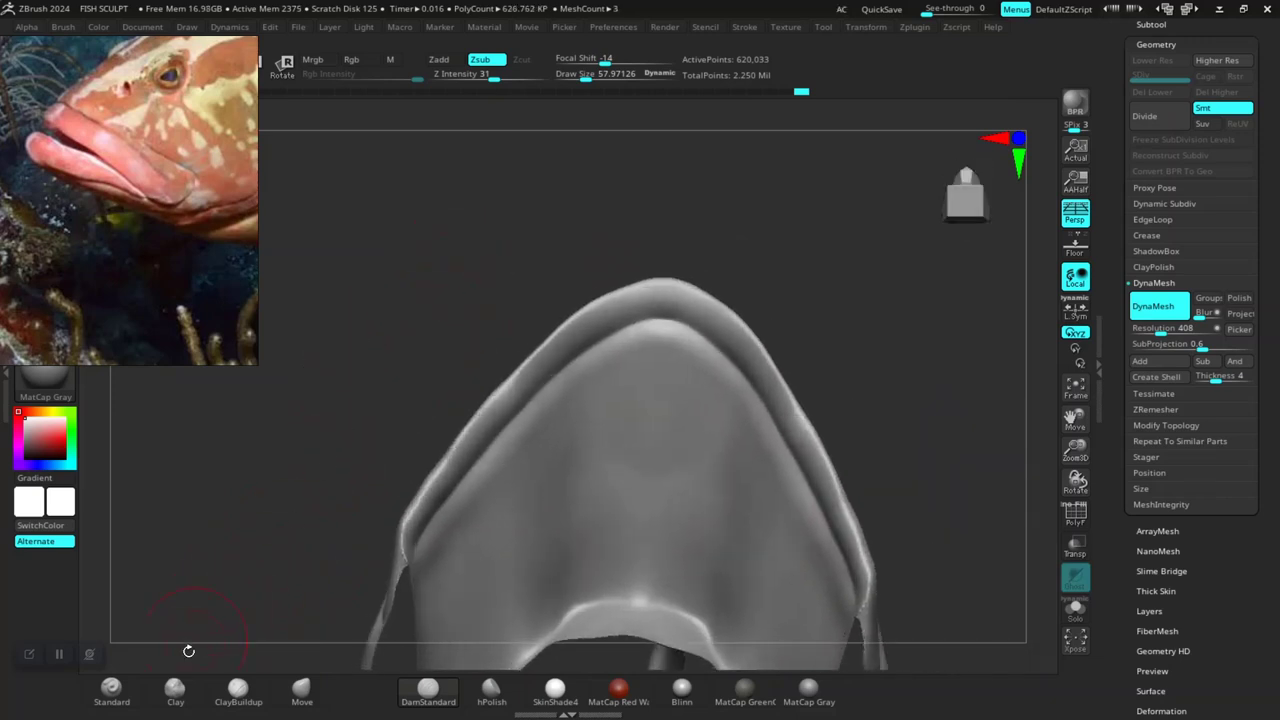
left_click(112, 690)
left_click_drag(309, 571, 459, 534)
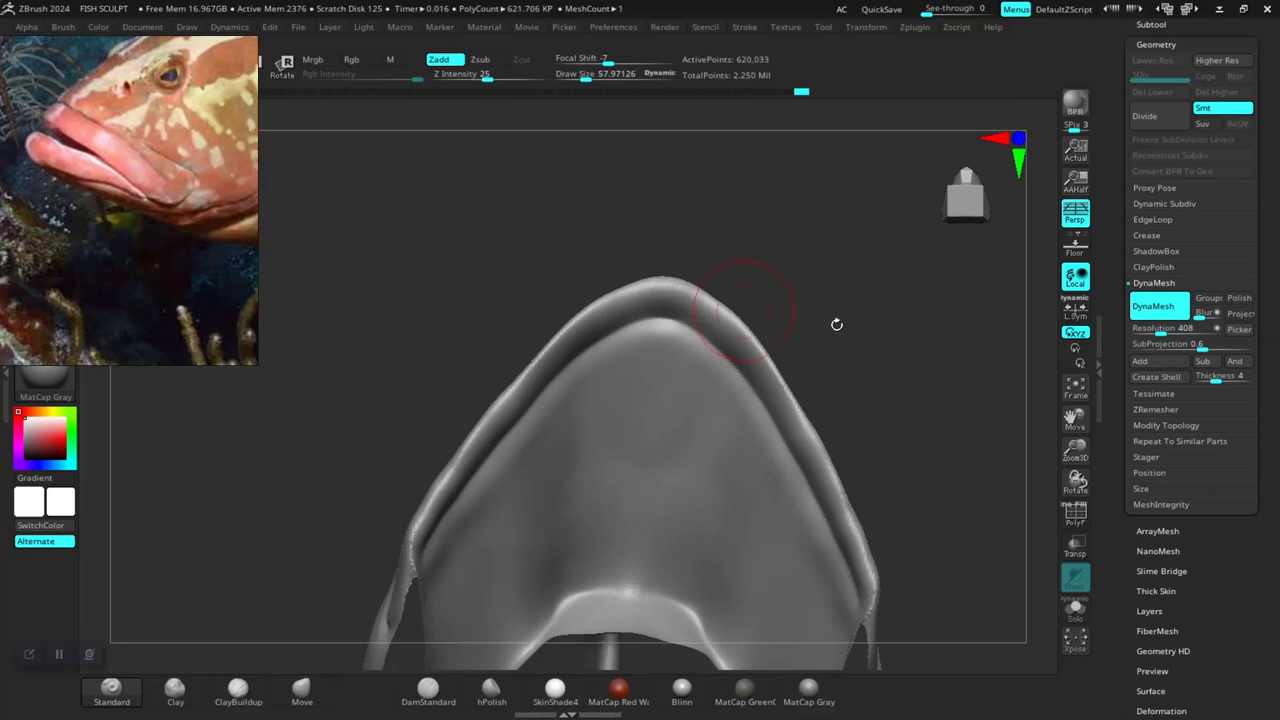
mouse_move(834, 323)
left_mouse_down()
mouse_move(795, 373)
mouse_move(800, 391)
left_mouse_up()
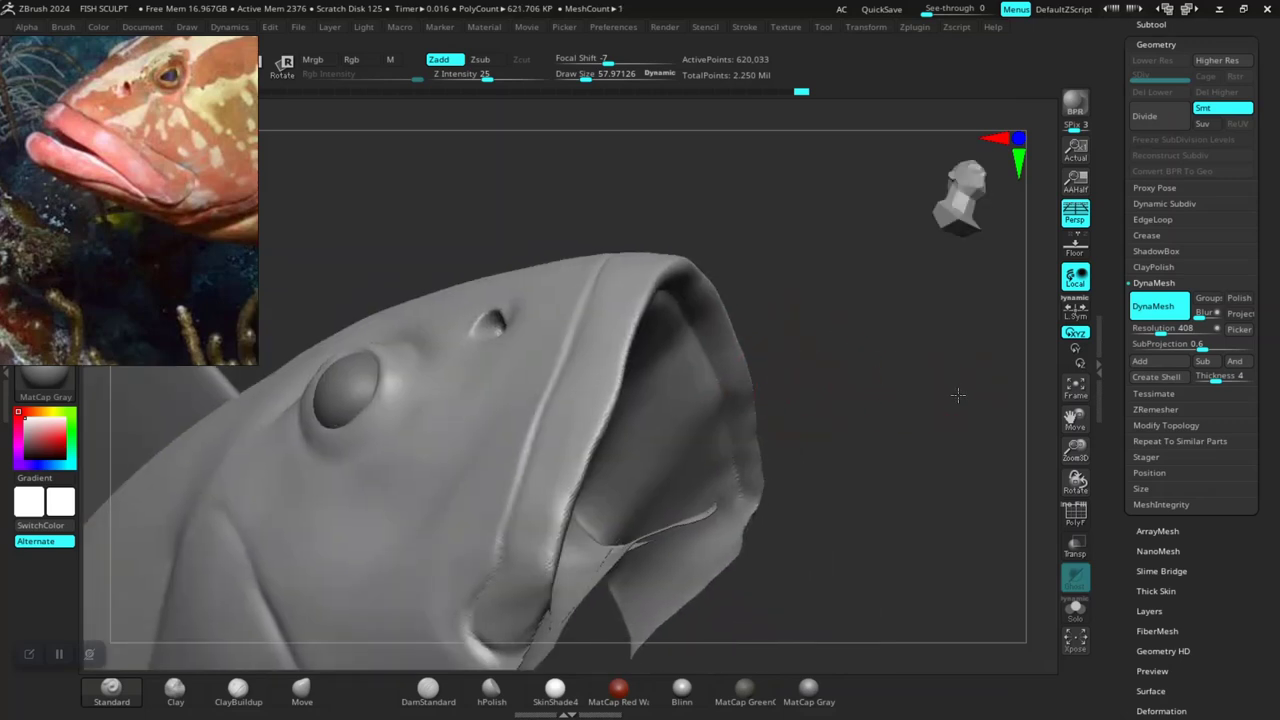
- DynaMesh the grooved lip into the head and view it from a three-quarter front angle
mouse_move(957, 391)
left_mouse_down()
mouse_move(971, 423)
mouse_move(640, 334)
left_mouse_up()
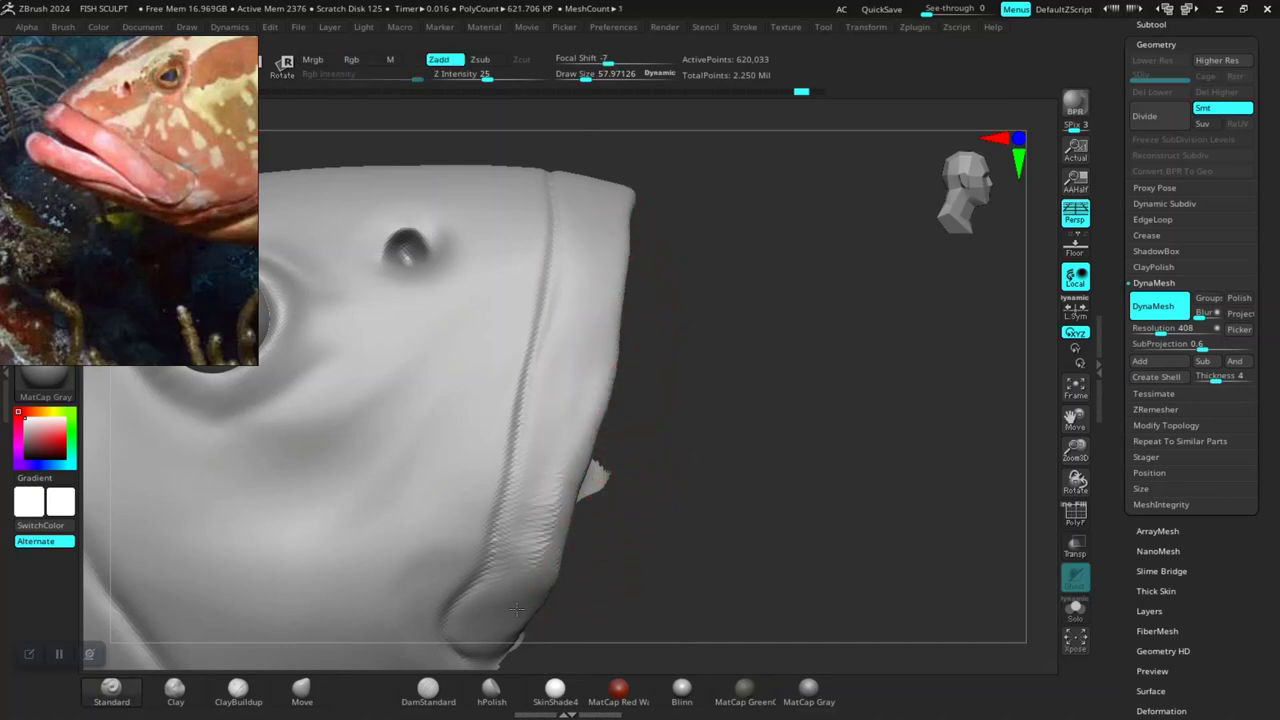
mouse_move(734, 556)
left_mouse_down()
mouse_move(442, 531)
mouse_move(620, 471)
left_mouse_up()
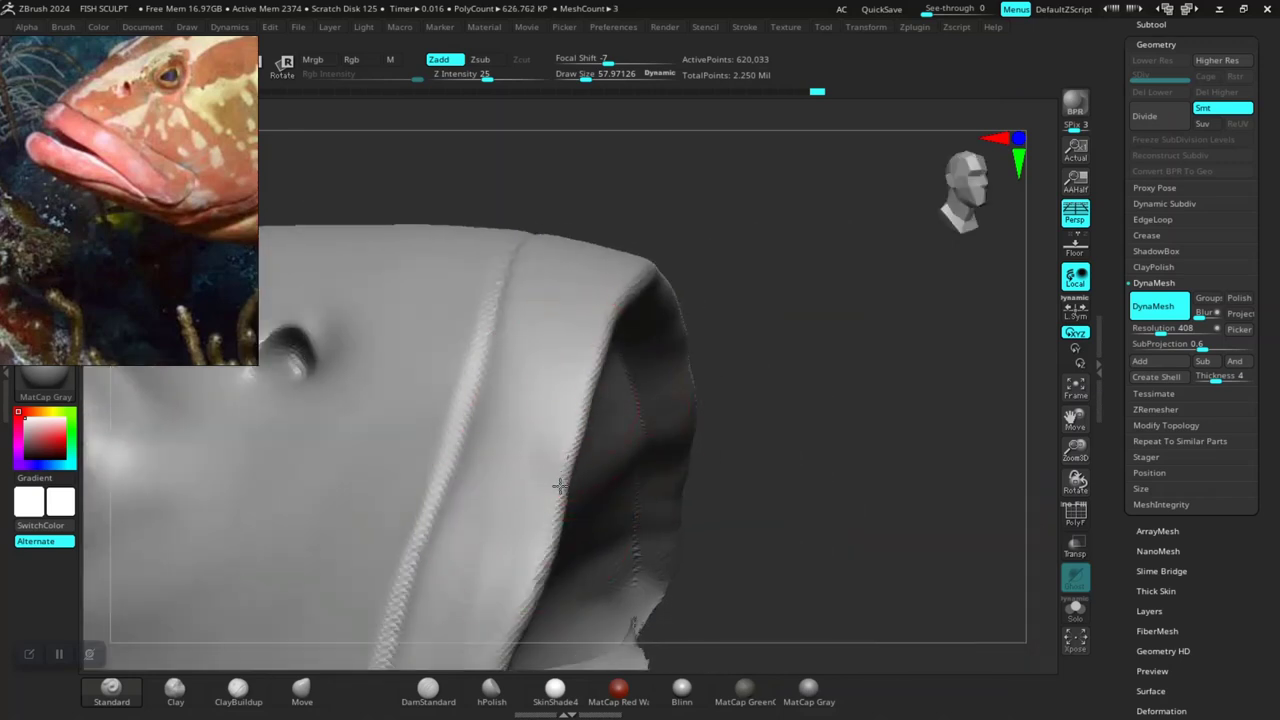
left_click_drag(697, 471, 620, 490, "ctrl")
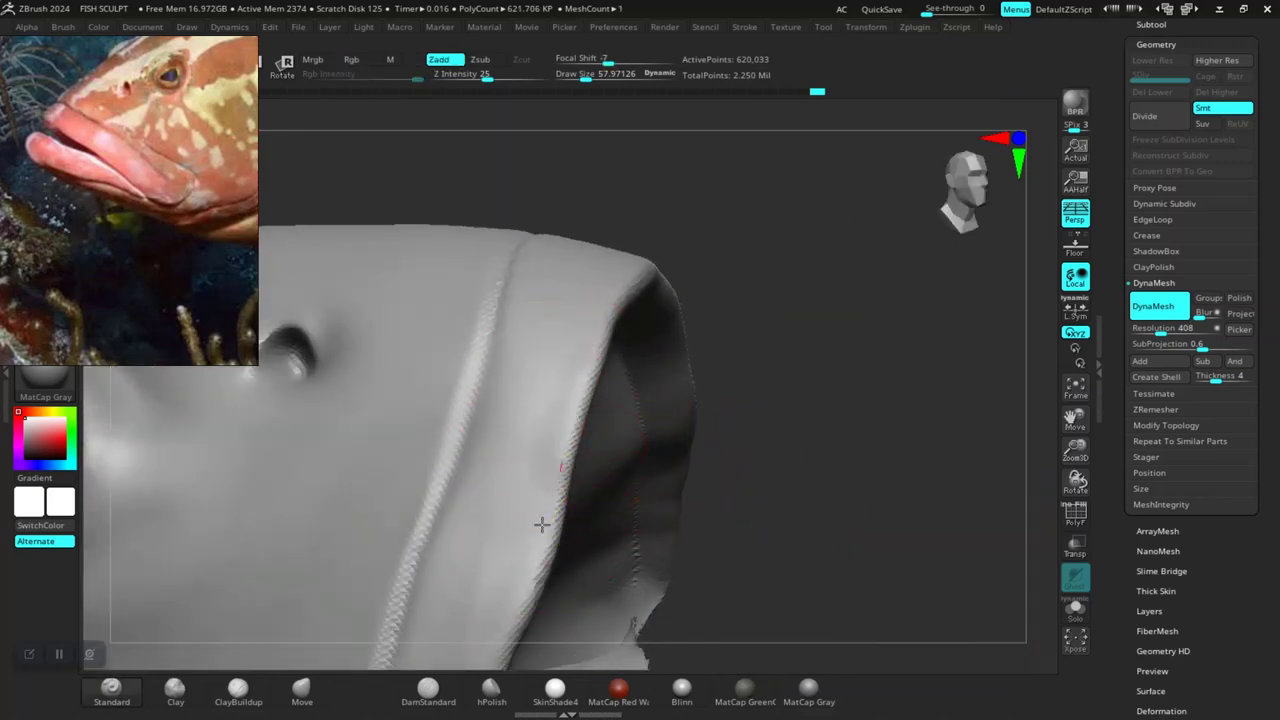
mouse_move(871, 543)
left_mouse_down()
mouse_move(834, 406)
mouse_move(800, 470)
mouse_move(838, 507)
mouse_move(602, 450)
left_mouse_up()
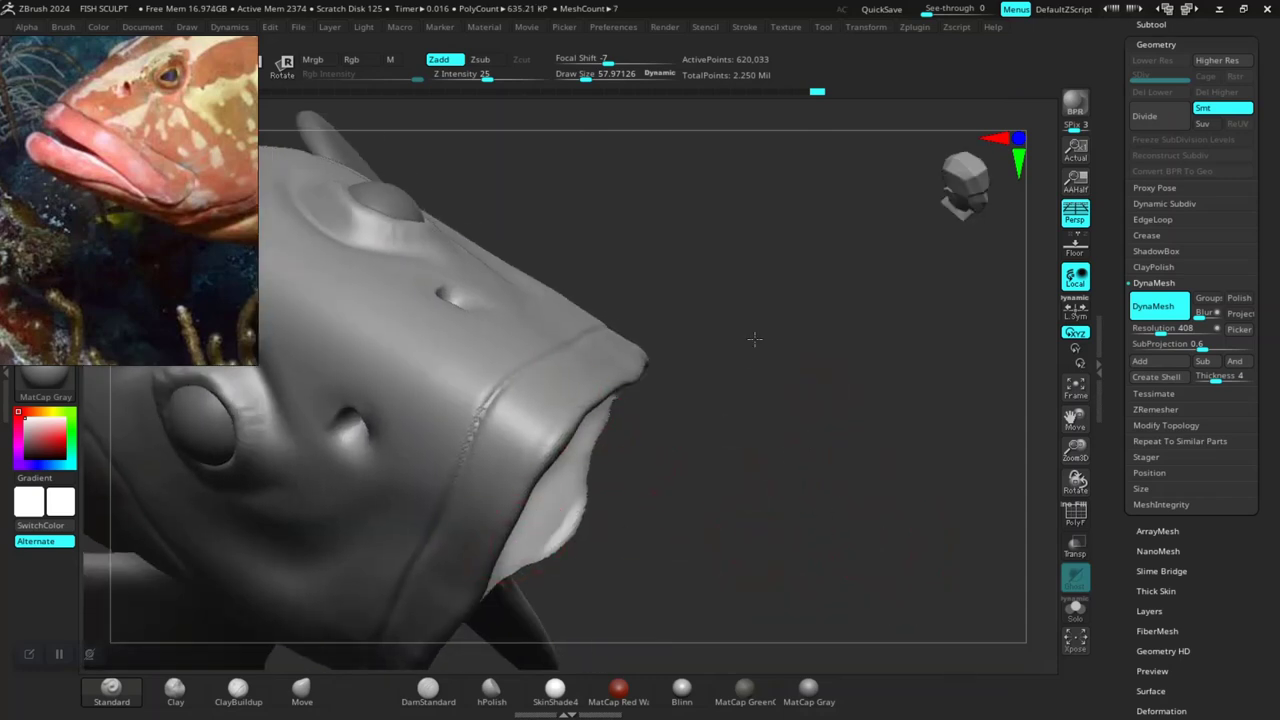
mouse_move(754, 337)
left_mouse_down()
mouse_move(774, 377)
mouse_move(720, 506)
mouse_move(640, 475)
mouse_move(414, 506)
mouse_move(409, 437)
mouse_move(363, 509)
mouse_move(330, 494)
mouse_move(423, 508)
left_mouse_up()
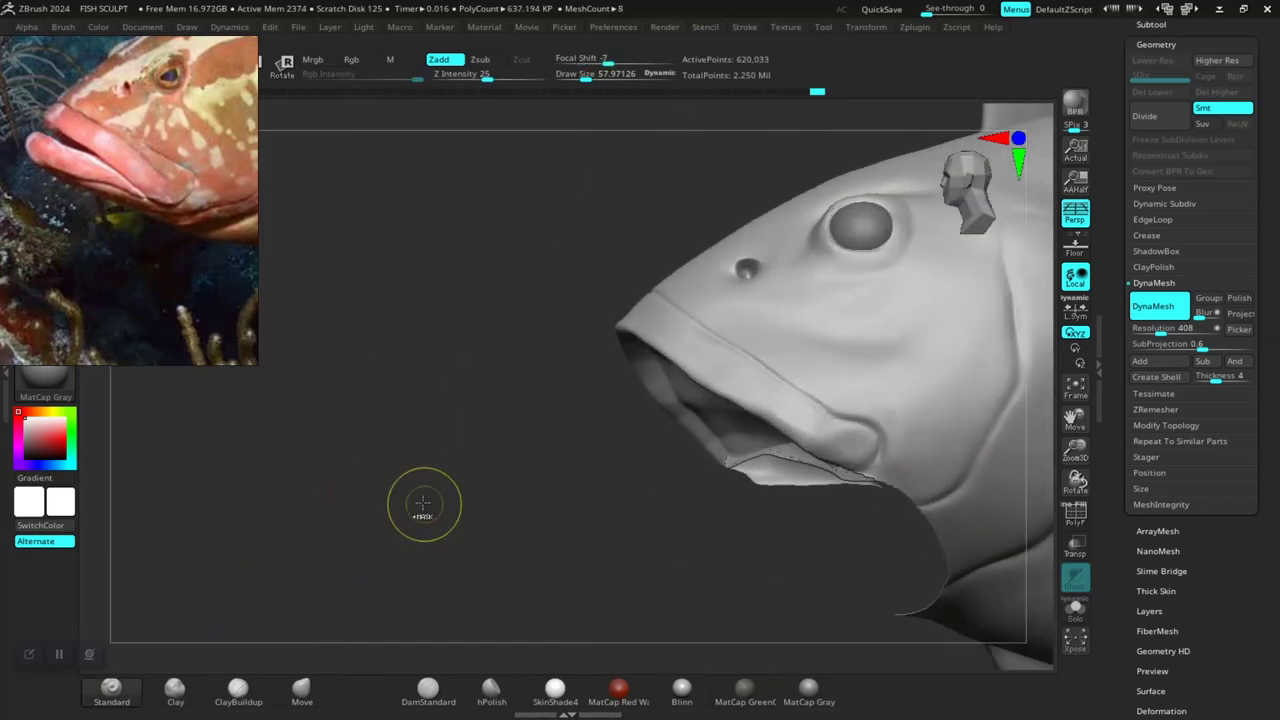
- Scrub ten steps through the history until the lower lip shows a clean fleshy crease
key("ctrl+shift+z")
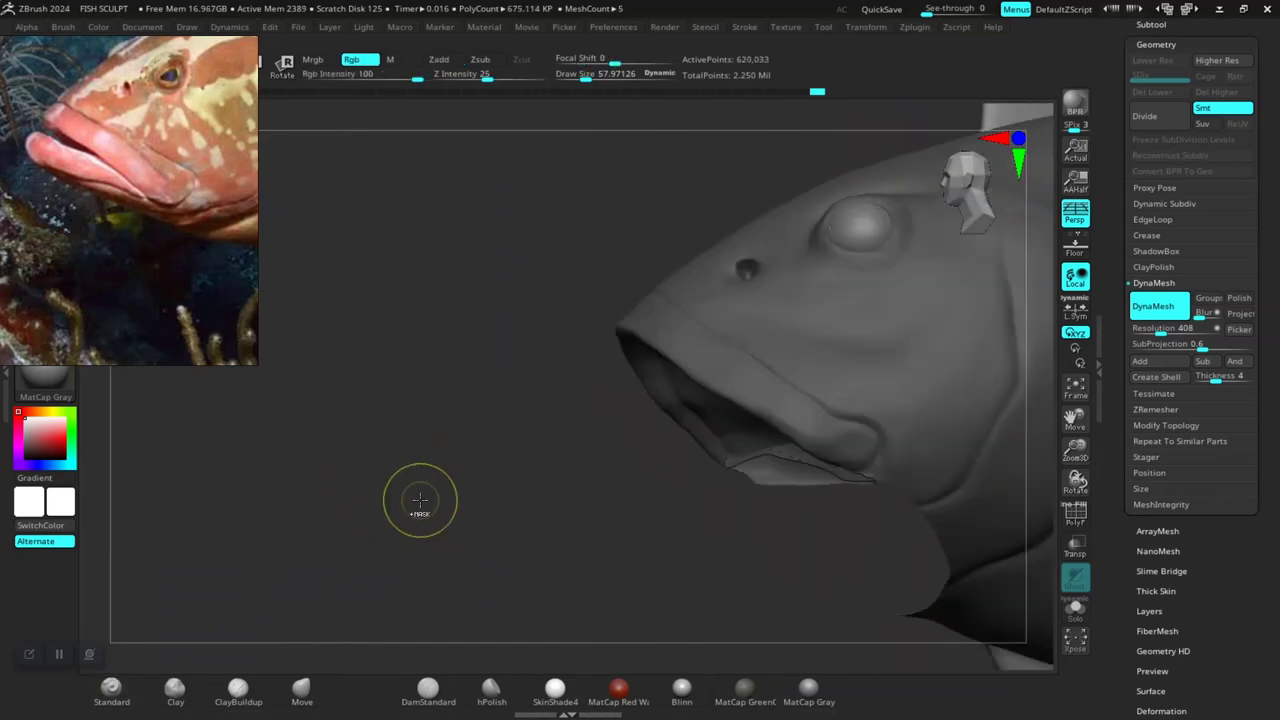
key("ctrl+shift+z")
key("ctrl+shift+z")
key("ctrl+shift+z")
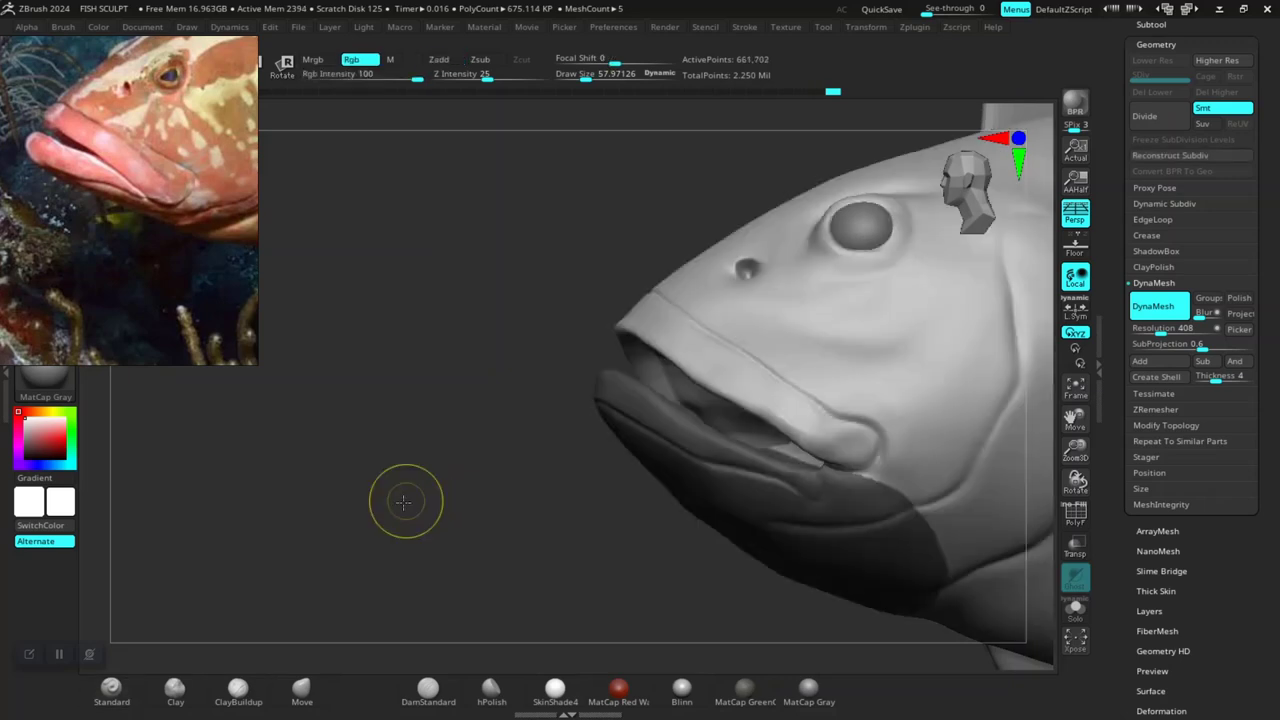
key("ctrl+shift+z")
key("ctrl+shift+z")
key("ctrl+shift+z")
key("ctrl+shift+z")
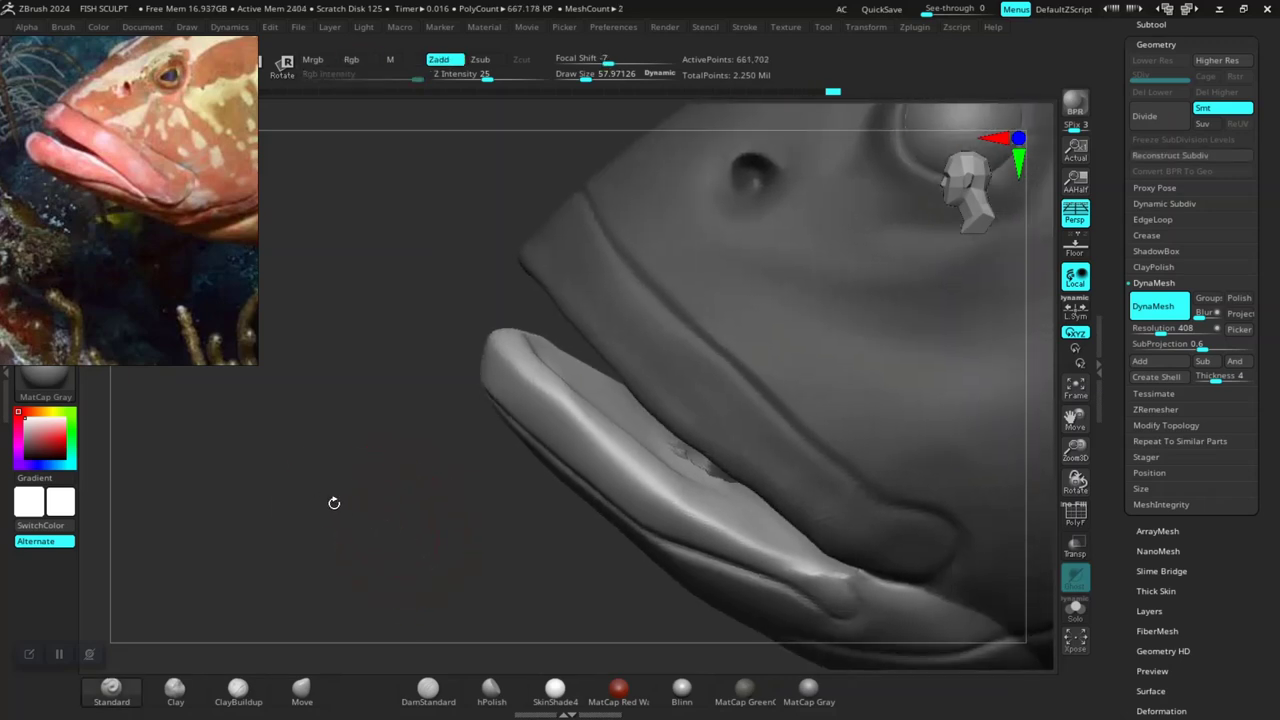
key("ctrl+shift+z")
key("ctrl+shift+z")
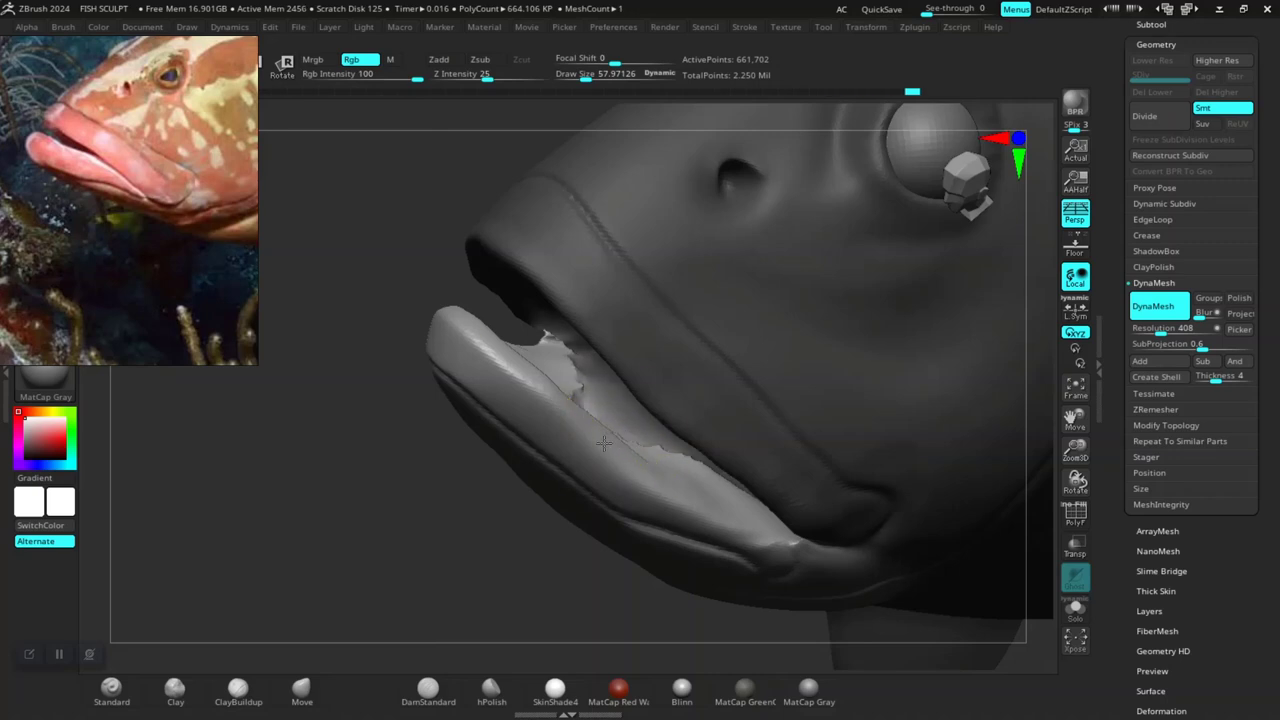
key("ctrl+shift+z")
key("ctrl+shift+z")
key("ctrl+shift+z")
key("ctrl+shift+z")
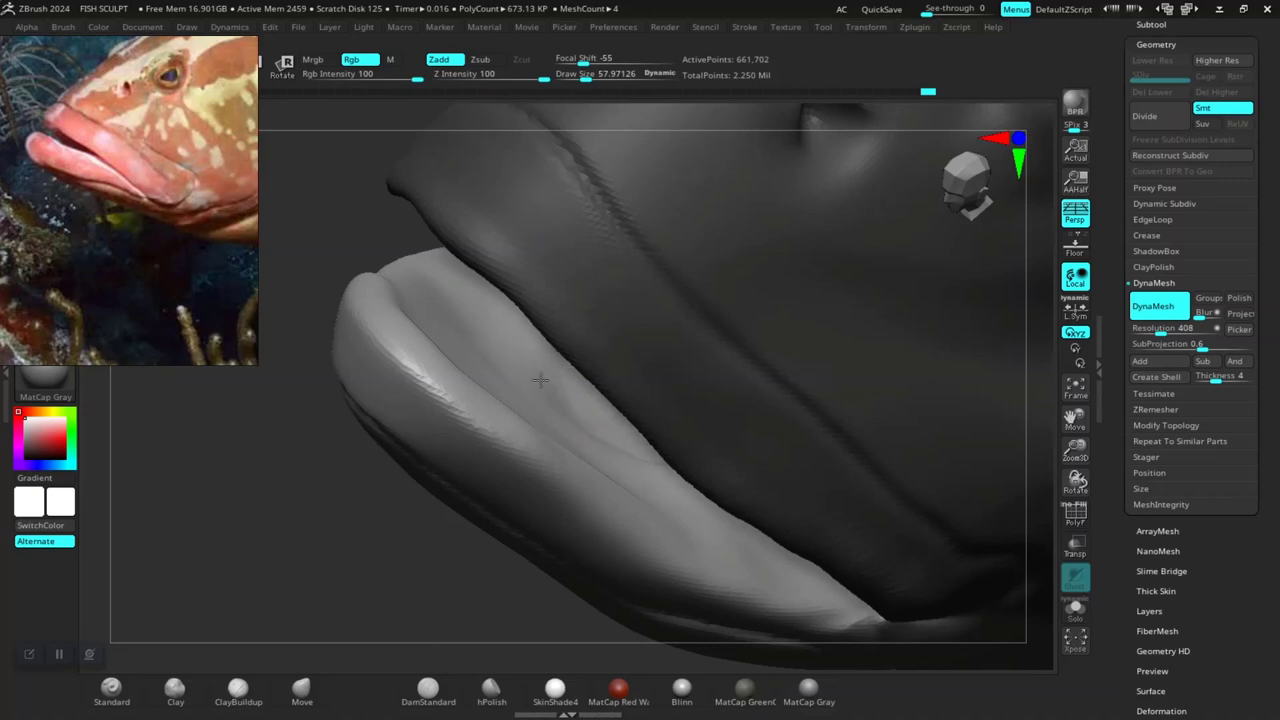
key("ctrl+shift+z")
key("ctrl+shift+z")
key("ctrl+shift+z")
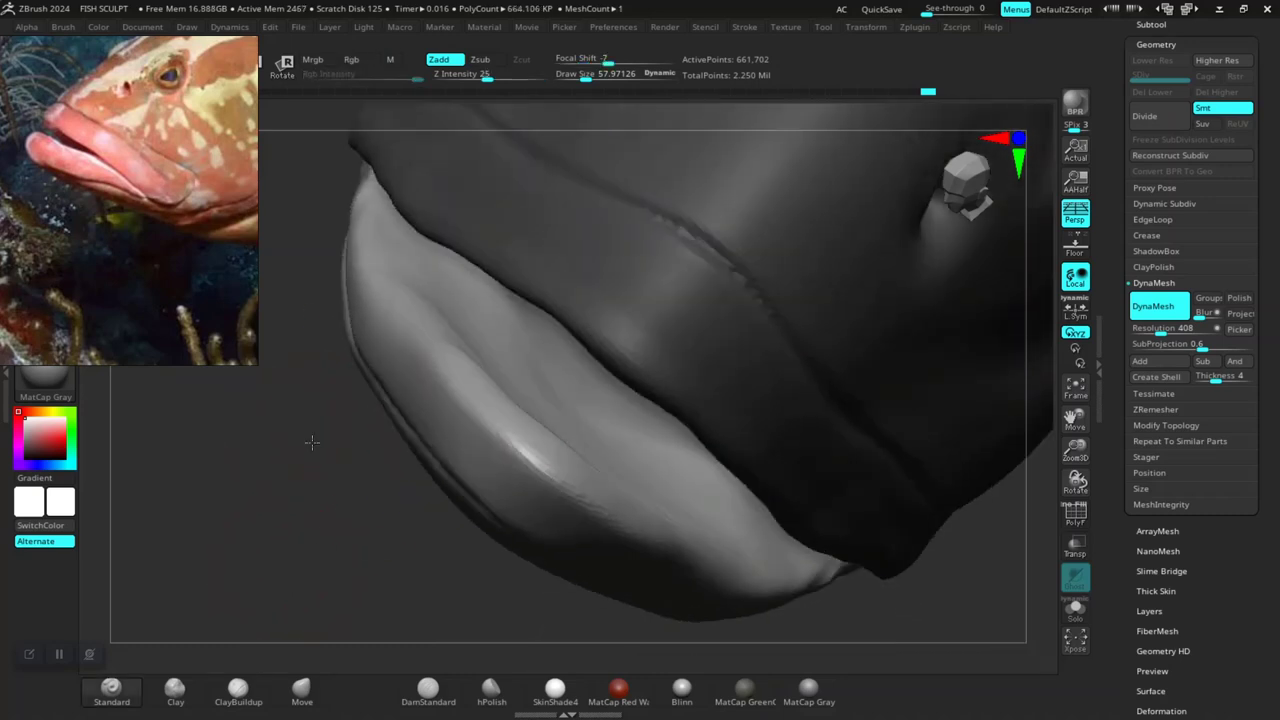
key("ctrl+shift+z")
key("ctrl+shift+z")
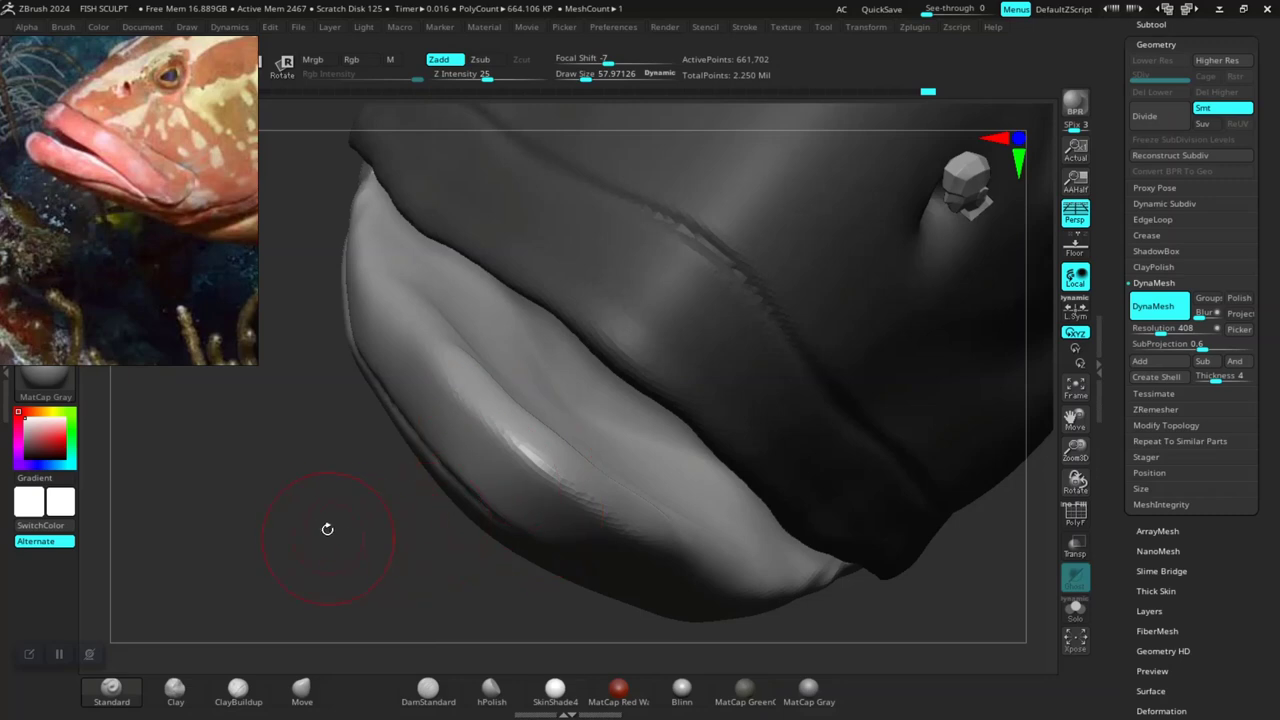
key("ctrl+shift+z")
key("ctrl+shift+z")
key("ctrl+shift+z")
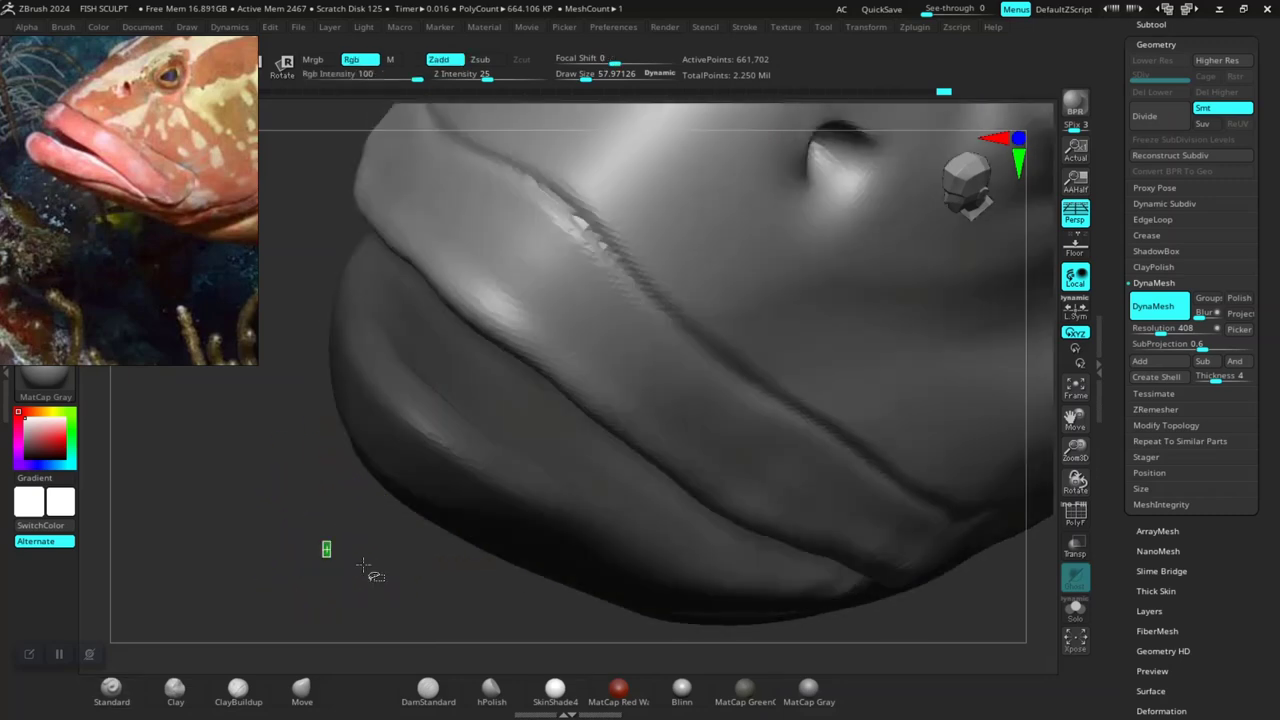
key("ctrl+shift+z")
key("ctrl+shift+z")
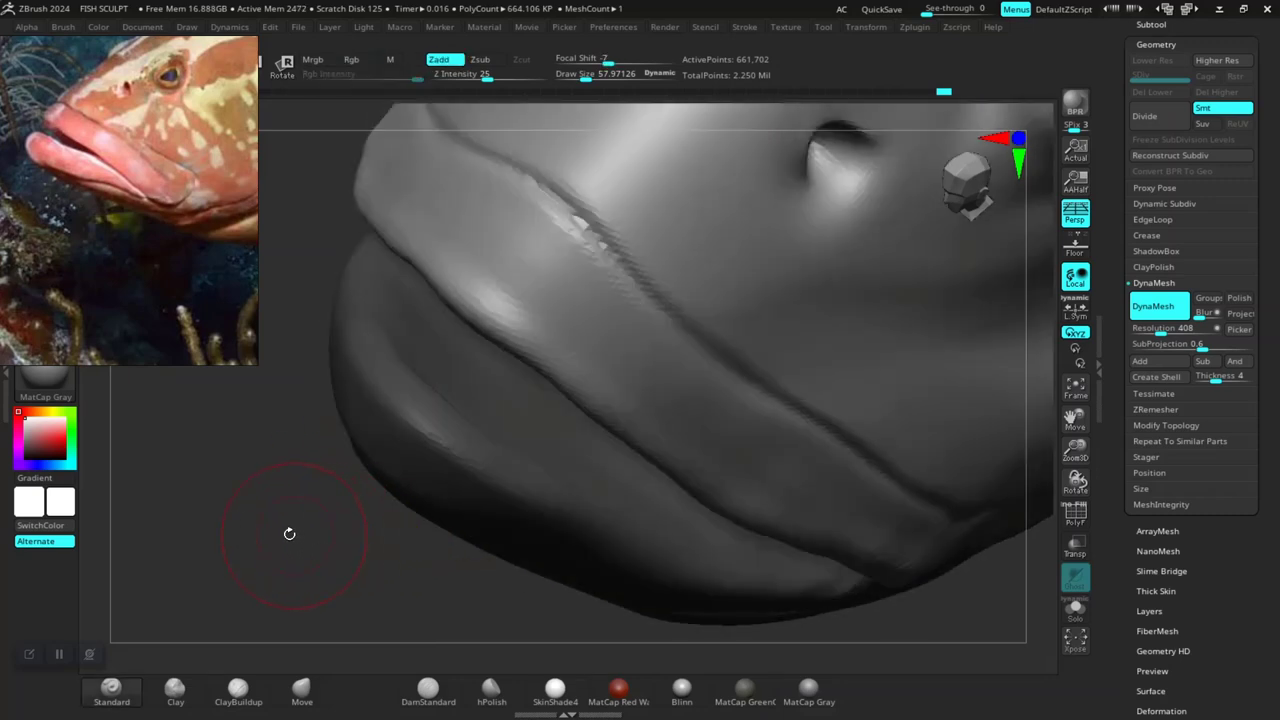
key("ctrl+shift+z")
key("ctrl+shift+z")
key("ctrl+shift+z")
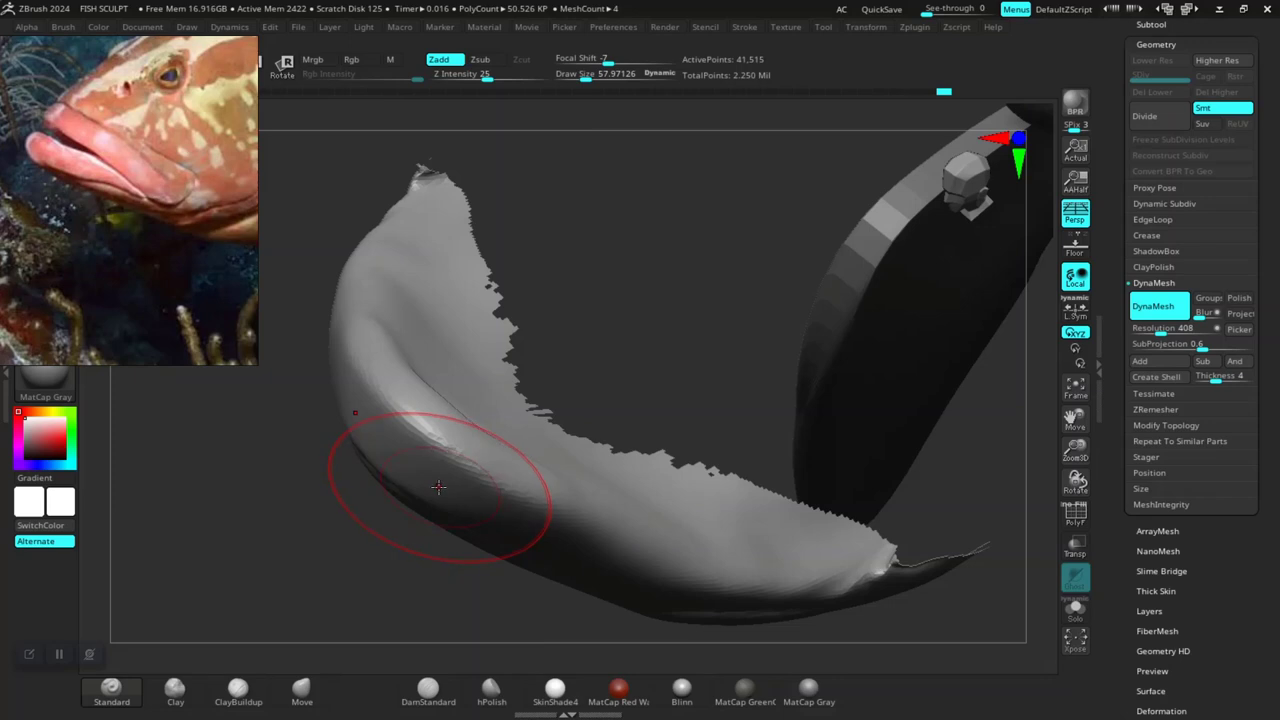
- Step two more history states, reselect DamStandard, and turn the lower-lip piece into view
key("ctrl+shift+z")
key("ctrl+shift+z")
key("ctrl+shift+z")
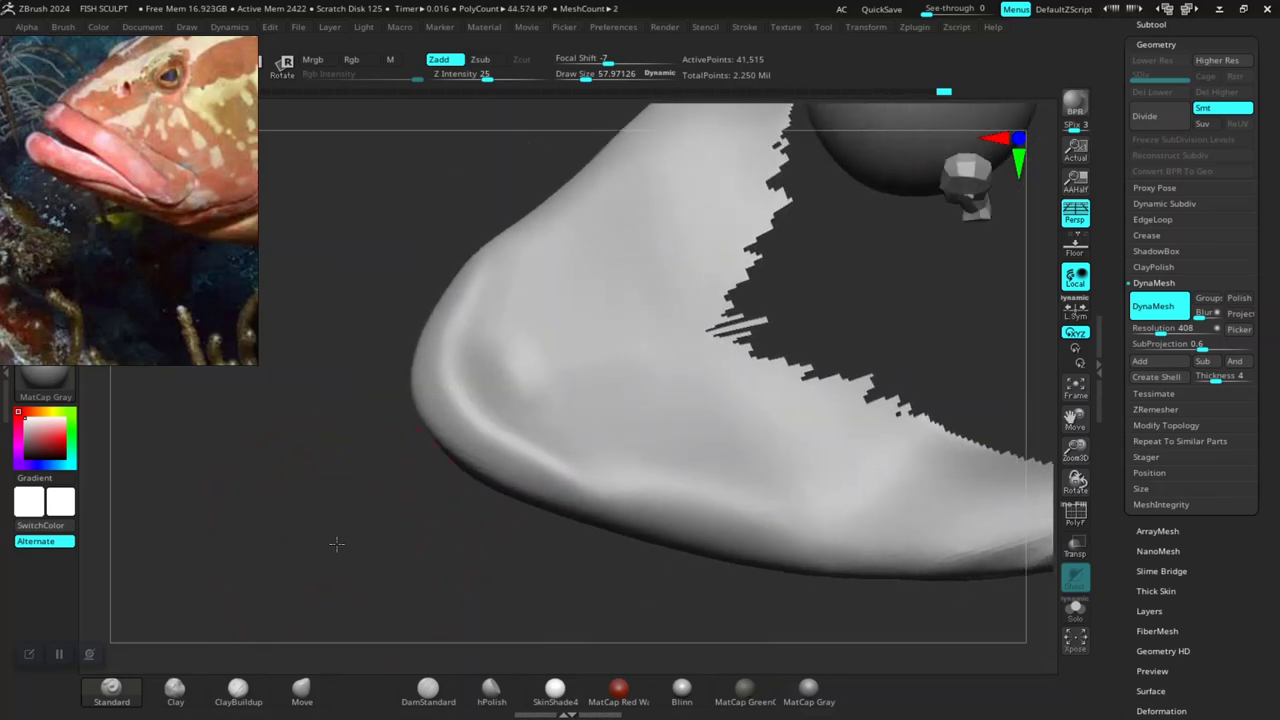
key("ctrl+shift+z")
key("ctrl+shift+z")
key("ctrl+shift+z")
key("ctrl+shift+z")
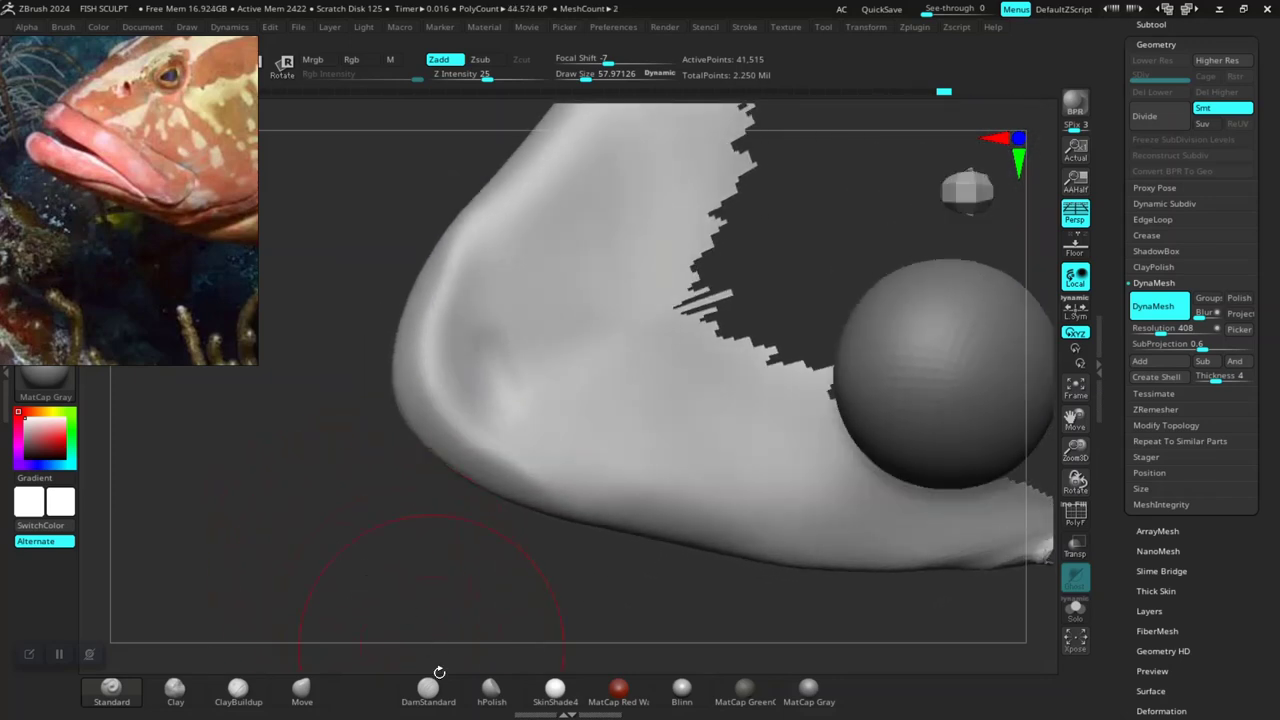
left_click(428, 688)
mouse_move(477, 592)
left_mouse_down()
mouse_move(420, 551)
mouse_move(351, 537)
mouse_move(443, 400)
left_mouse_up()
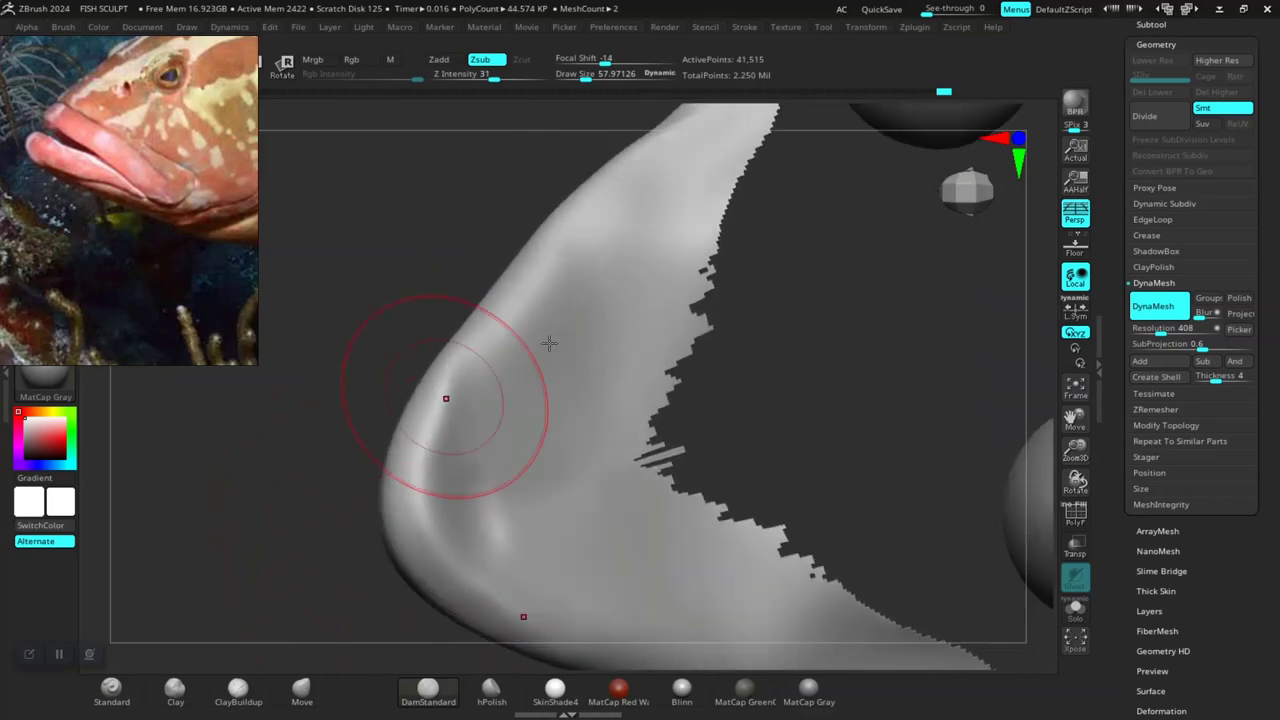
mouse_move(400, 320)
left_mouse_down()
mouse_move(657, 257)
mouse_move(489, 456)
mouse_move(441, 557)
mouse_move(451, 603)
left_mouse_up()
mouse_move(797, 517)
left_mouse_down()
mouse_move(846, 323)
mouse_move(681, 317)
left_mouse_up()
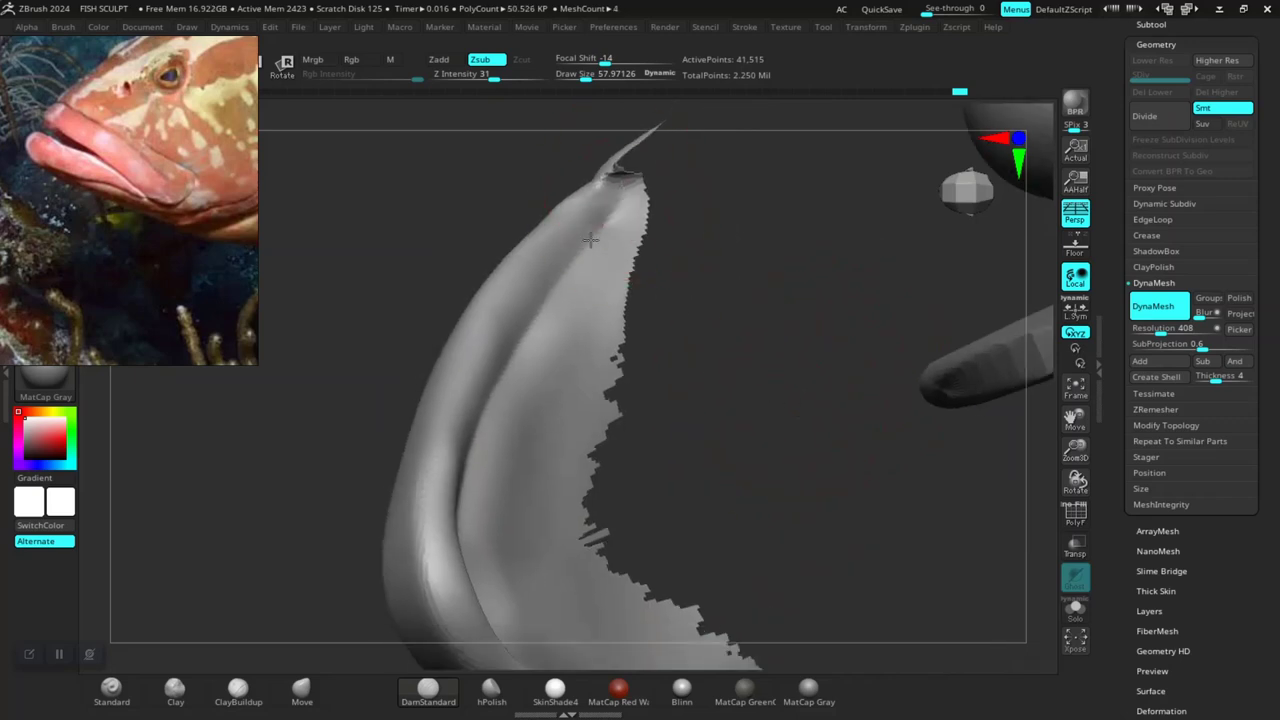
mouse_move(640, 470)
left_mouse_down()
mouse_move(857, 314)
mouse_move(774, 509)
left_mouse_up()
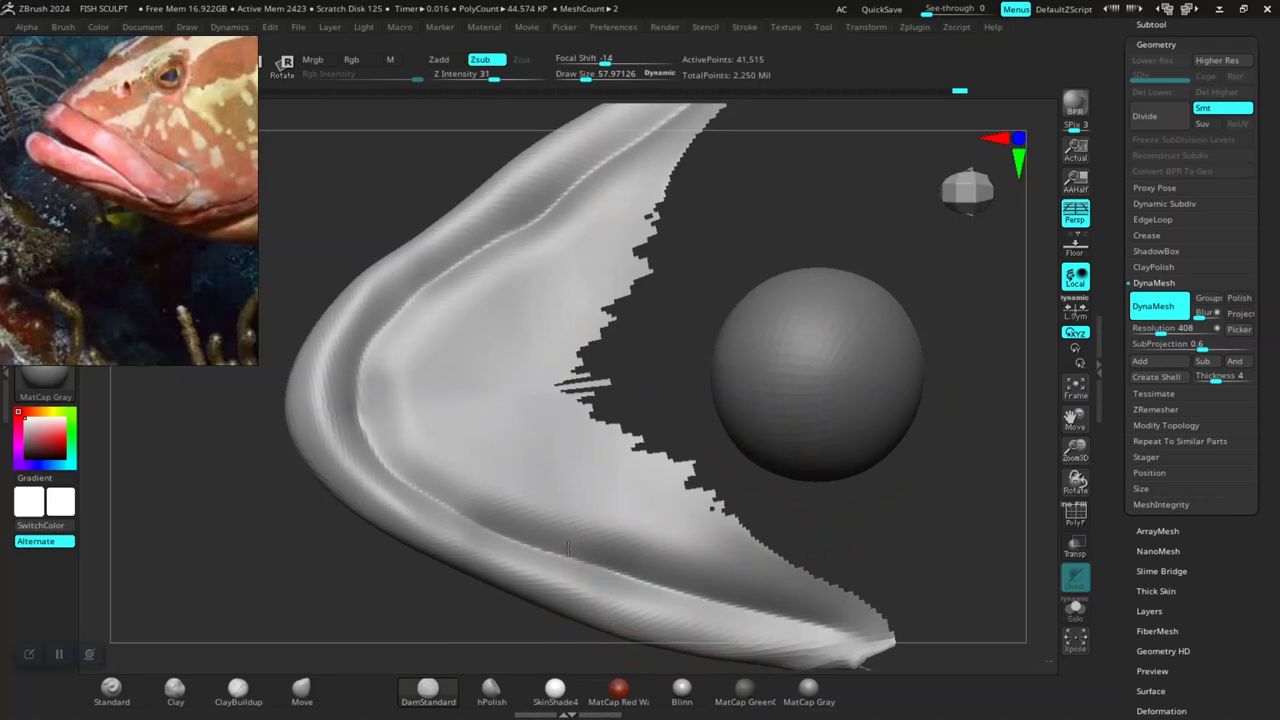
- Carve and deepen a continuous groove down the length of the lip piece
left_click_drag(568, 548, 381, 439)
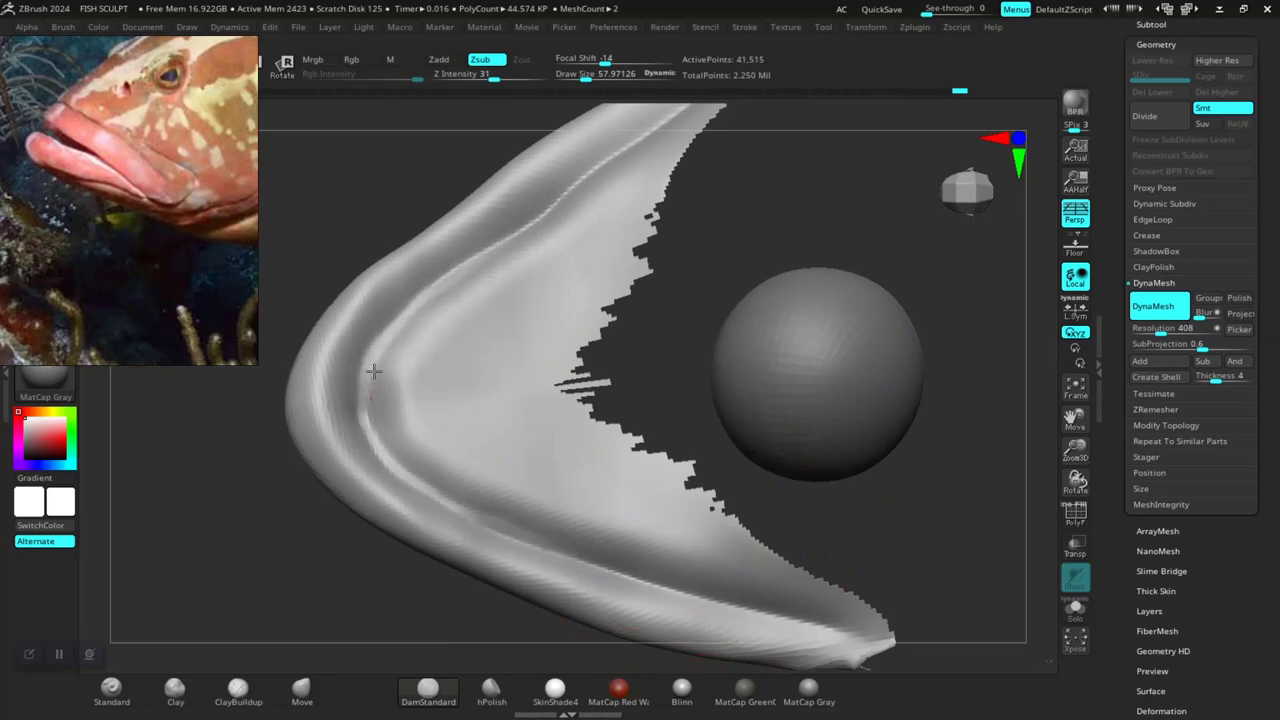
left_click_drag(280, 583, 329, 560)
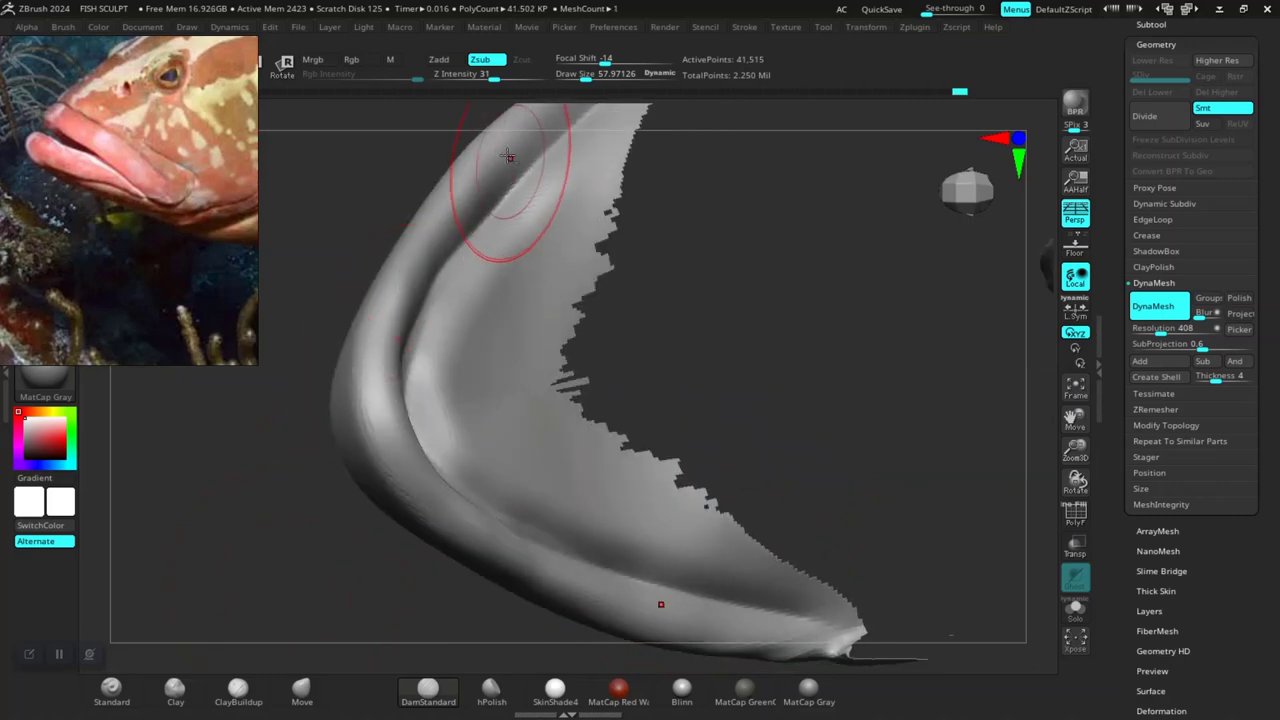
left_click_drag(509, 157, 456, 183)
mouse_move(410, 260)
left_mouse_down()
mouse_move(377, 349)
mouse_move(391, 423)
left_mouse_up()
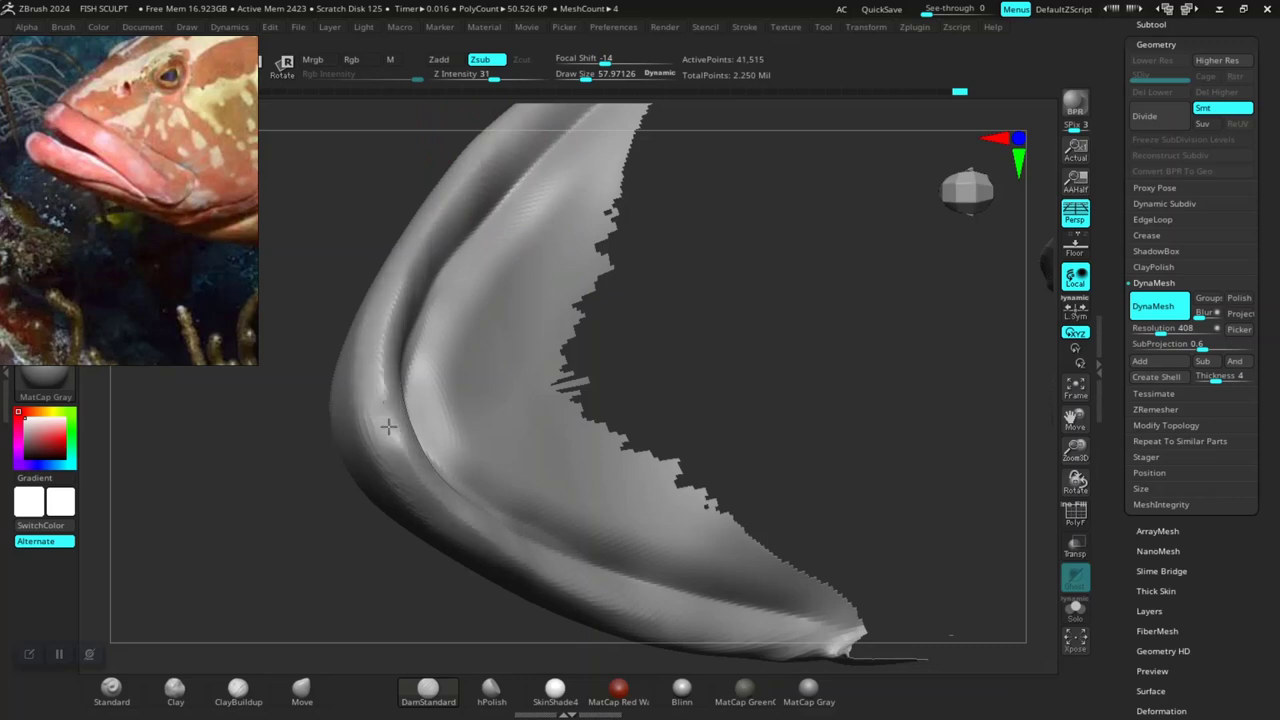
mouse_move(286, 506)
left_mouse_down()
mouse_move(628, 390)
mouse_move(660, 466)
mouse_move(430, 332)
left_mouse_up()
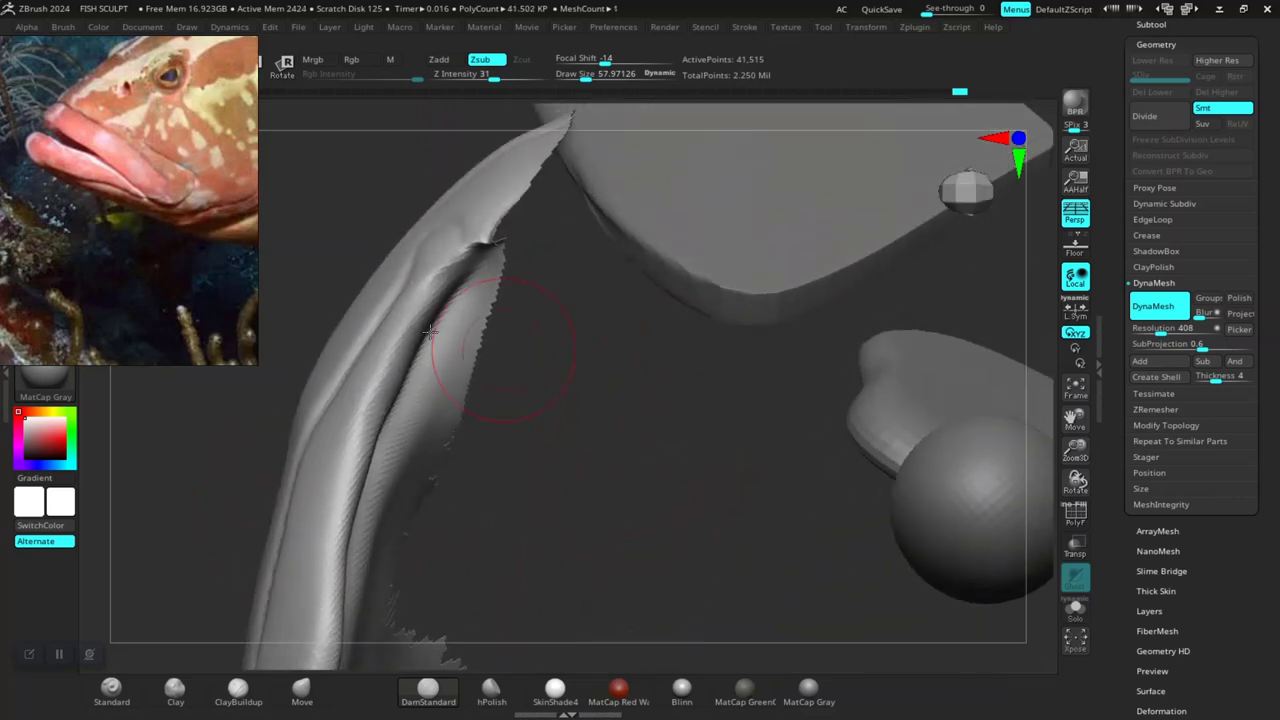
left_click_drag(380, 387, 310, 550)
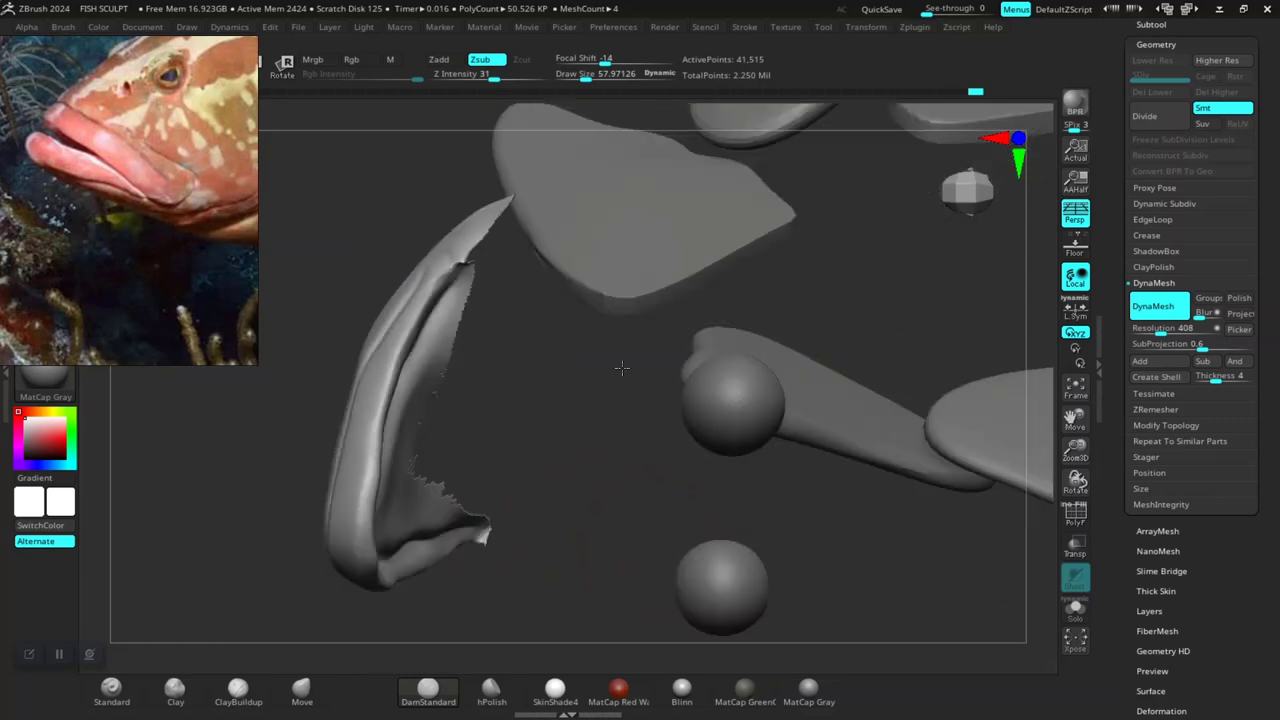
left_click_drag(300, 650, 540, 566)
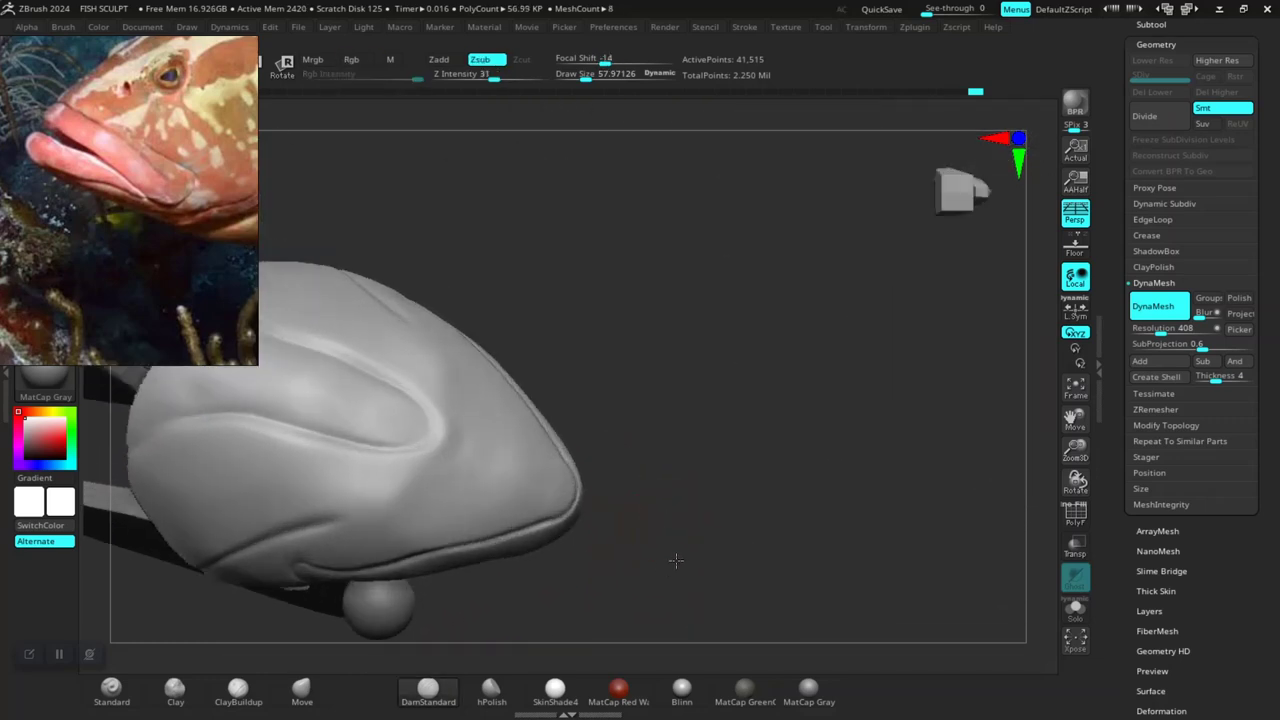
mouse_move(643, 520)
left_mouse_down()
mouse_move(660, 571)
mouse_move(713, 487)
mouse_move(706, 428)
mouse_move(709, 494)
mouse_move(723, 443)
mouse_move(657, 409)
mouse_move(500, 535)
mouse_move(509, 349)
mouse_move(360, 434)
mouse_move(480, 523)
mouse_move(400, 543)
mouse_move(537, 448)
mouse_move(523, 437)
mouse_move(323, 534)
mouse_move(543, 371)
left_mouse_up()
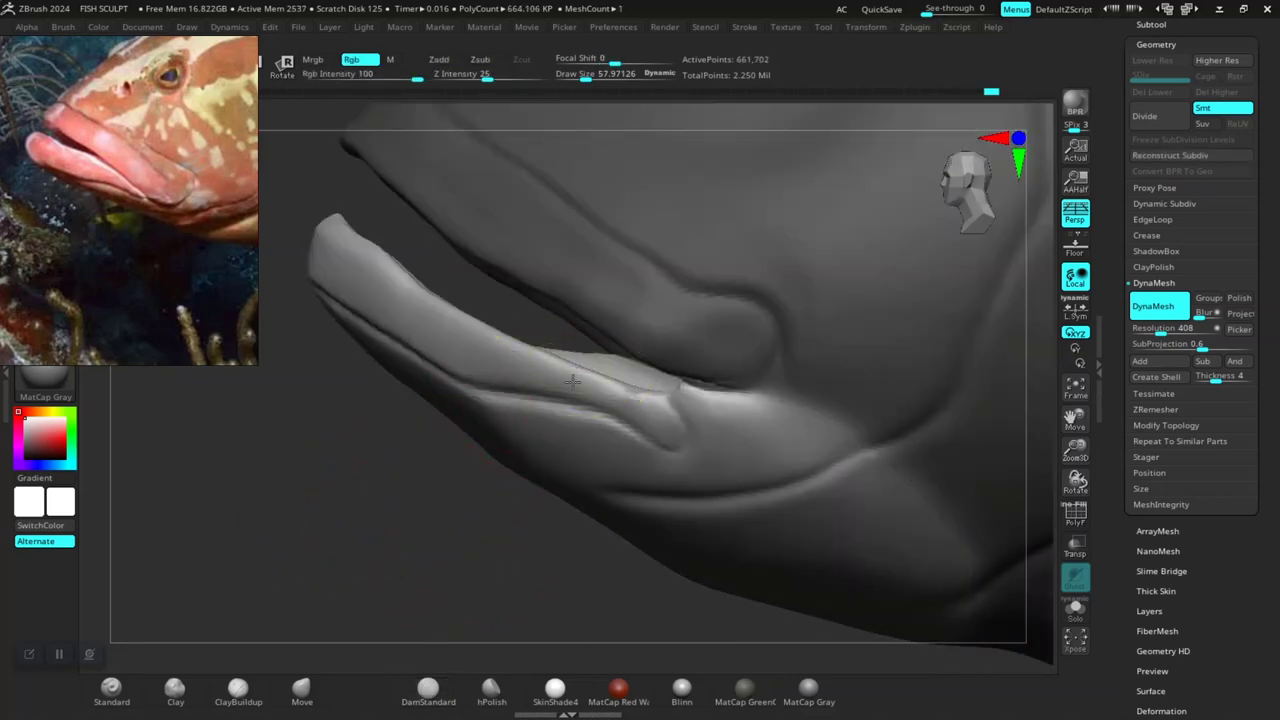
- Select the Move brush and set Draw Size to about 81 while zoomed on the mouth
key("space")
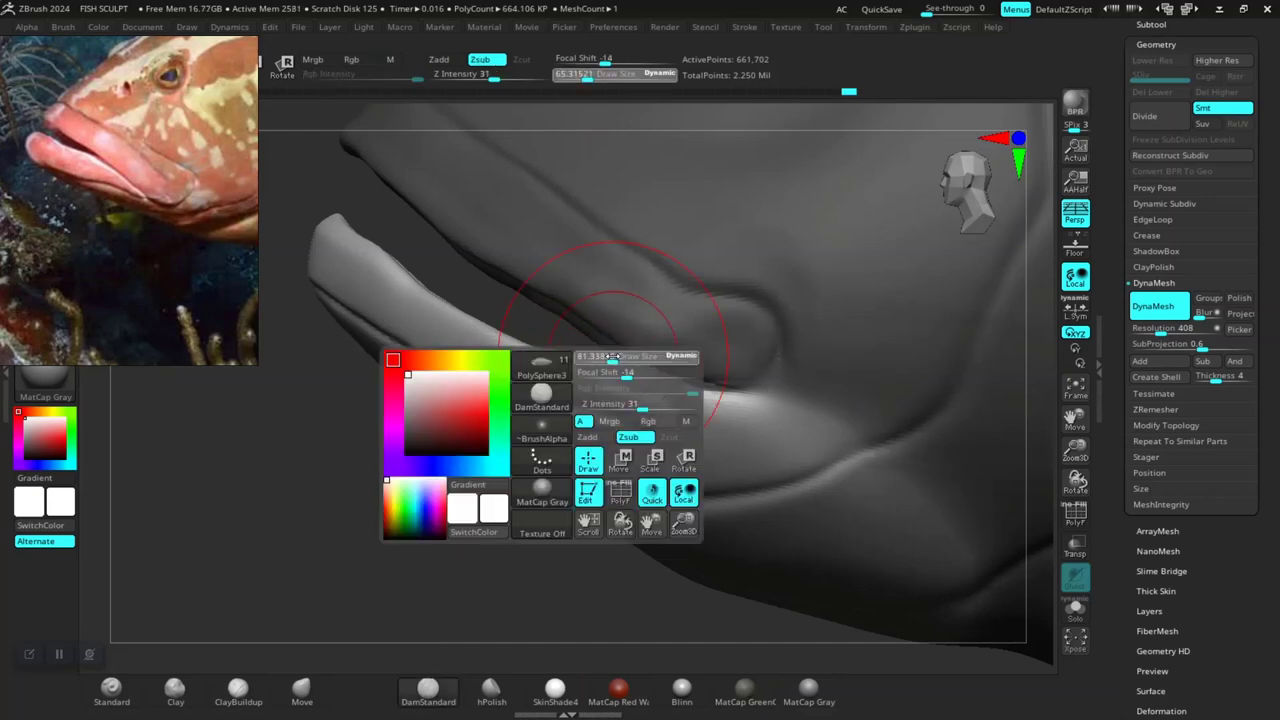
mouse_move(381, 508)
left_mouse_down()
mouse_move(420, 477)
mouse_move(346, 650)
left_mouse_up()
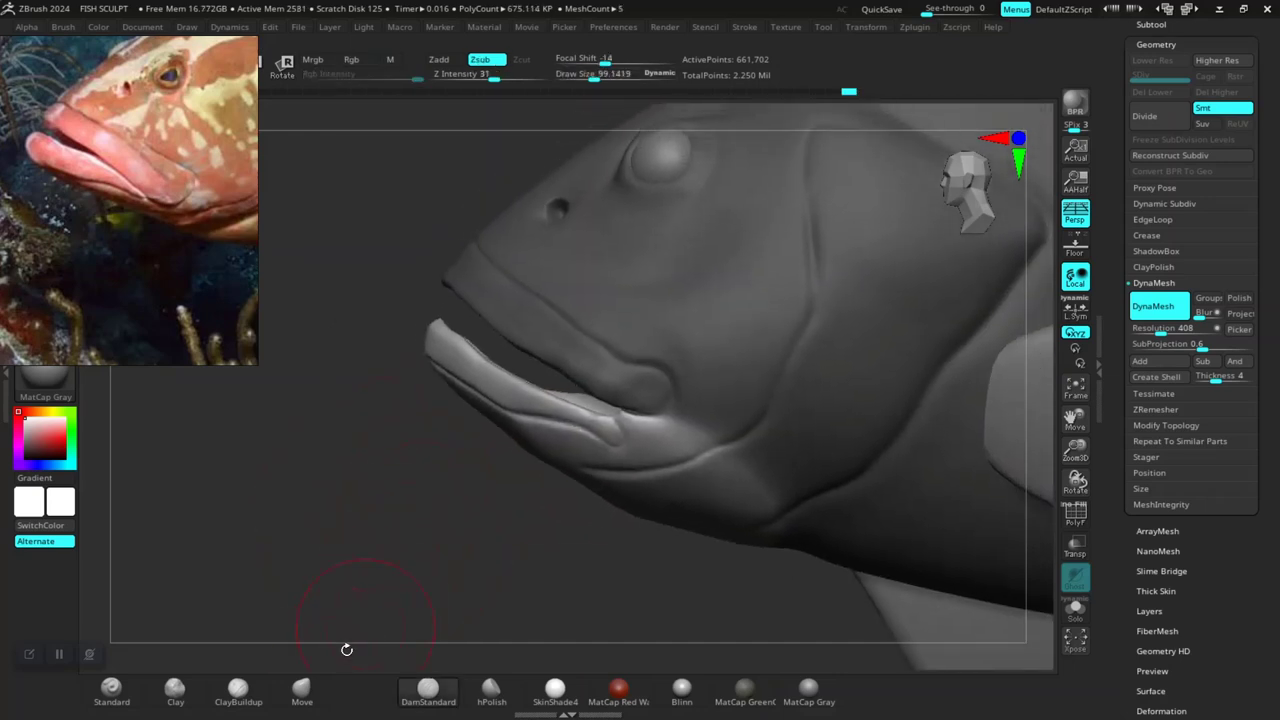
left_click(306, 682)
mouse_move(377, 534)
left_mouse_down()
mouse_move(418, 568)
mouse_move(430, 558)
left_mouse_up()
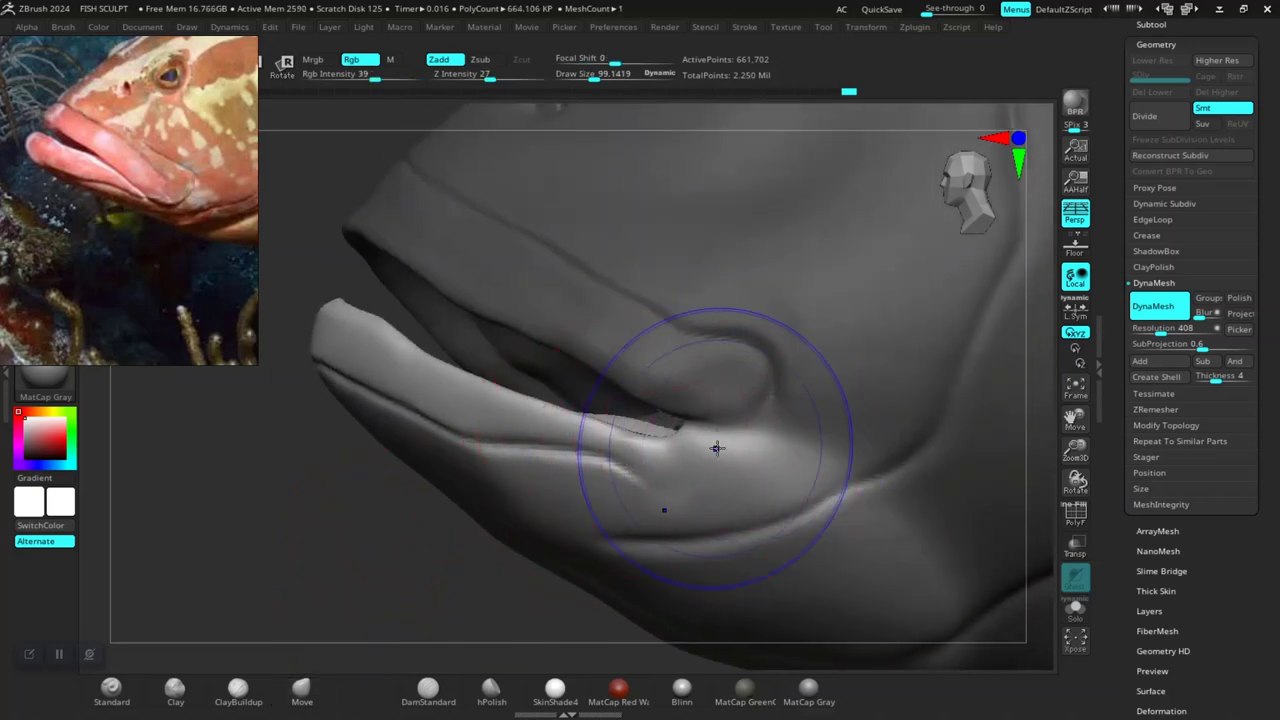
key("space")
mouse_move(570, 385)
left_mouse_down()
mouse_move(606, 428)
mouse_move(620, 421)
left_mouse_up()
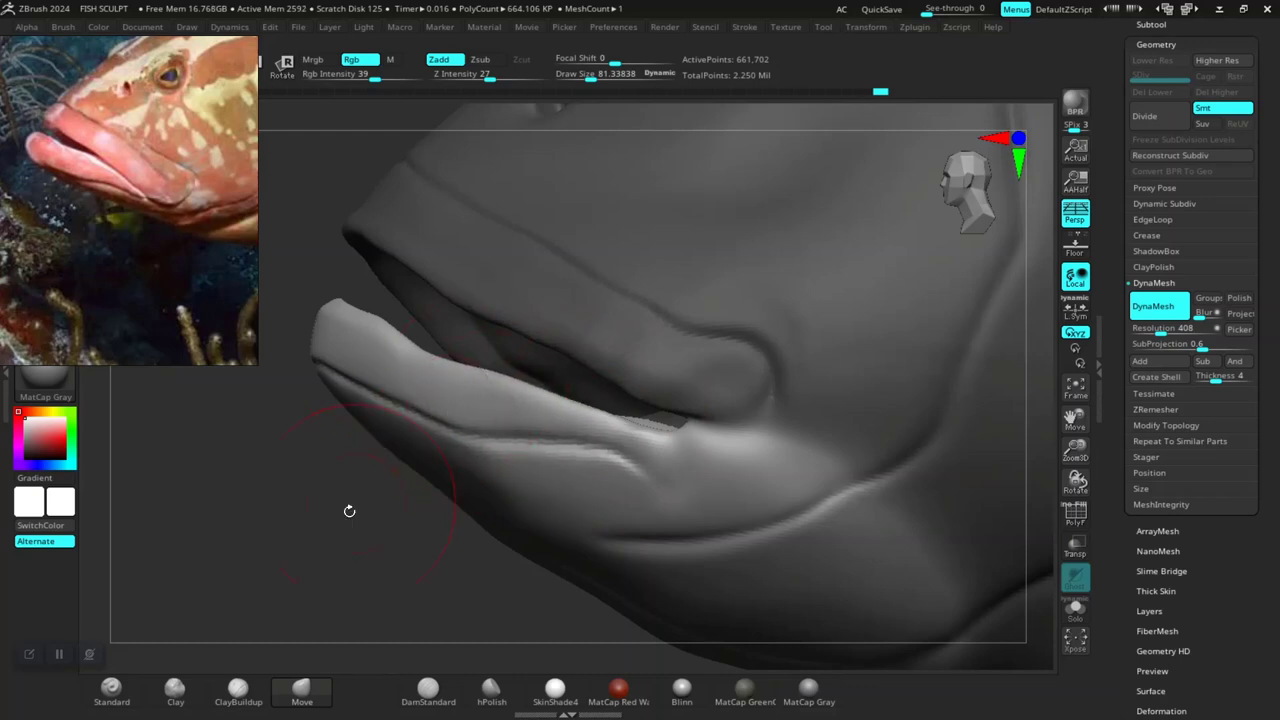
- Shrink the brush to about 58 and push the lower lip surface into shape
left_click_drag(349, 511, 481, 421)
mouse_move(255, 491)
left_mouse_down()
mouse_move(257, 529)
mouse_move(386, 514)
mouse_move(457, 571)
mouse_move(577, 385)
left_mouse_up()
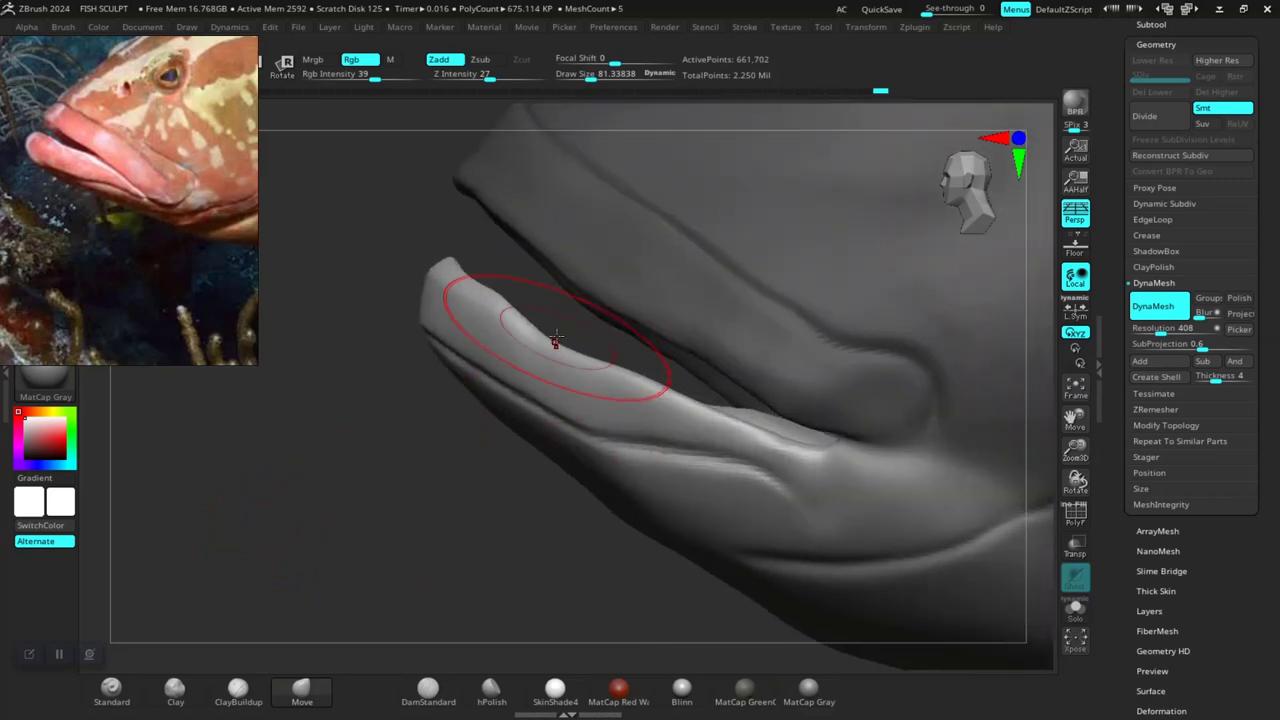
key("space")
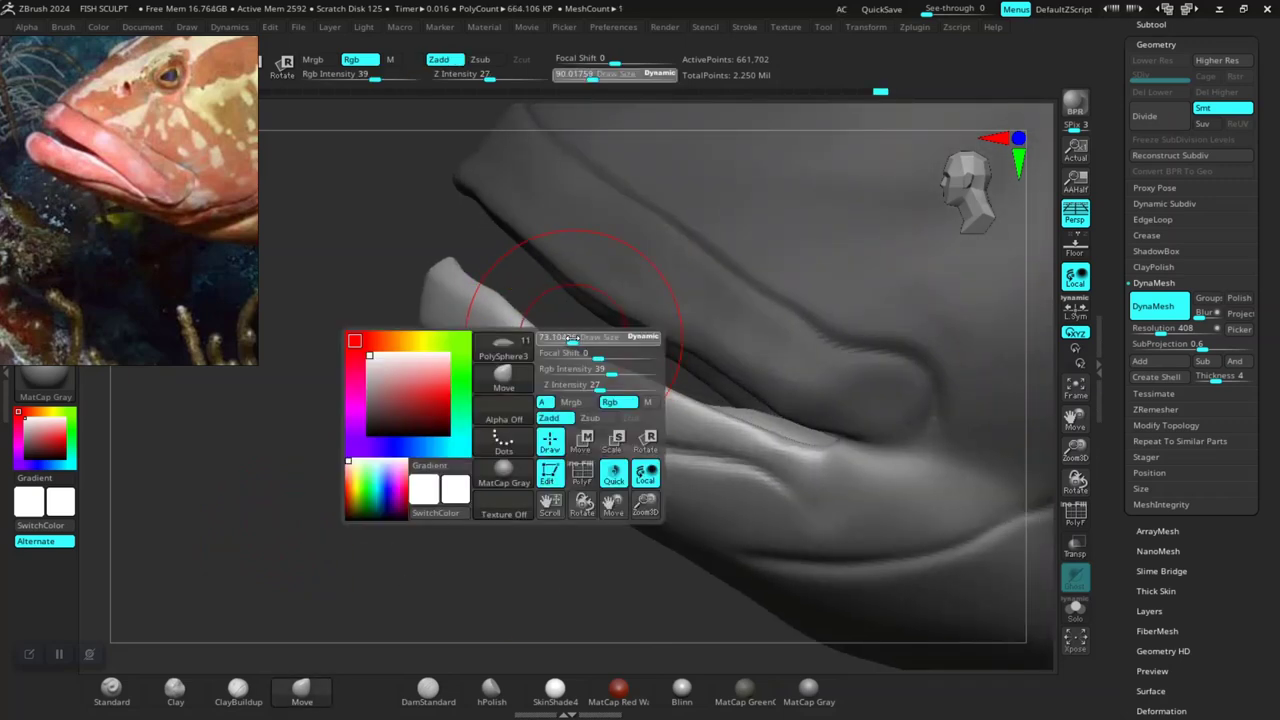
left_click_drag(570, 339, 558, 352)
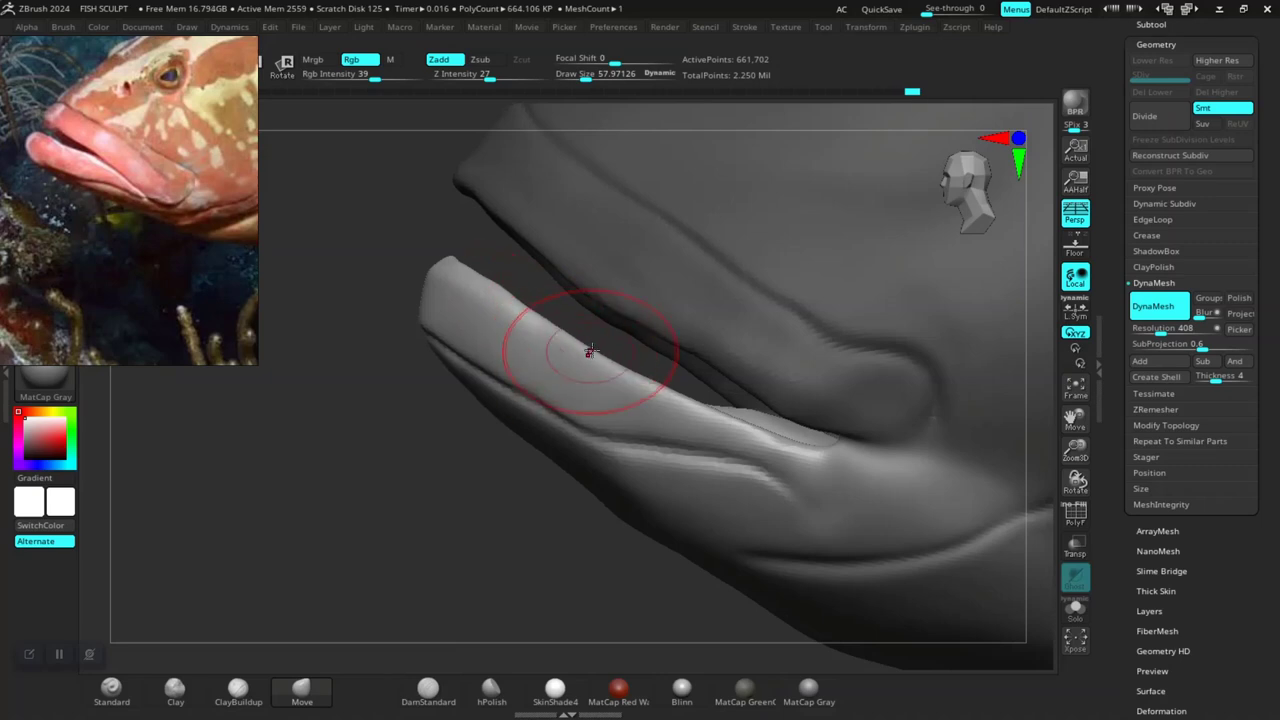
left_click_drag(577, 342, 636, 366)
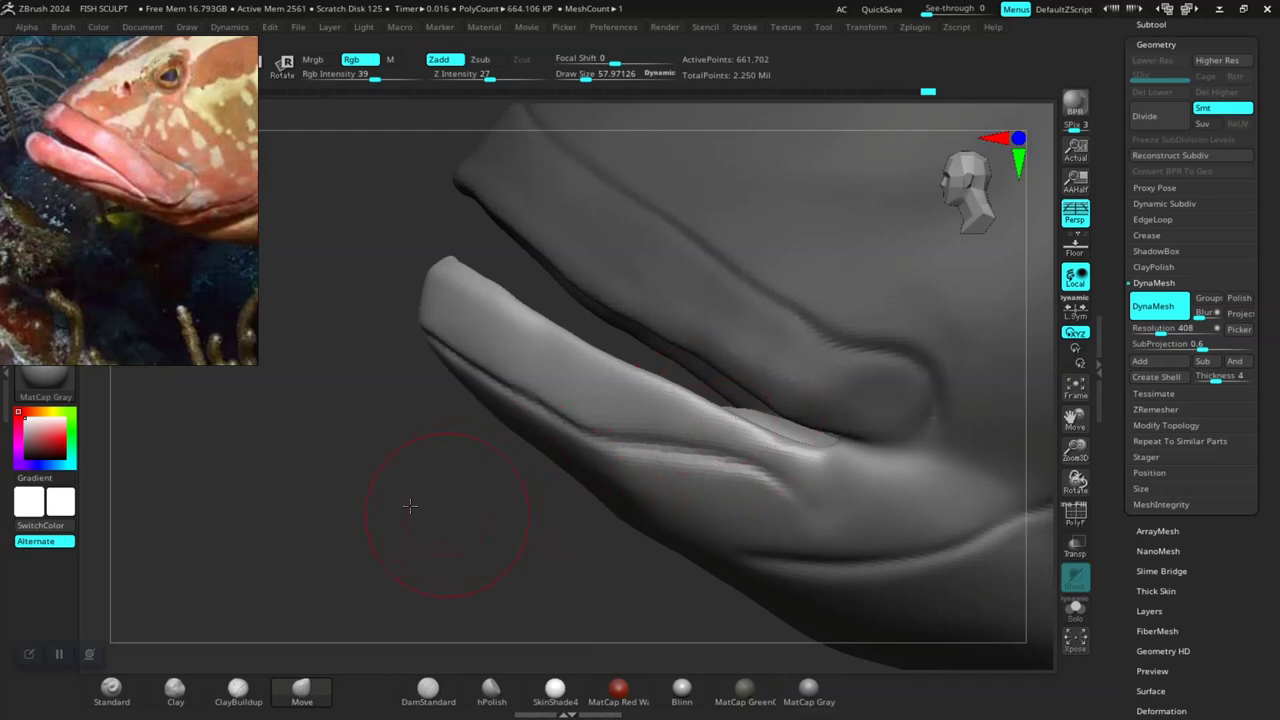
left_click_drag(410, 507, 686, 423, "alt")
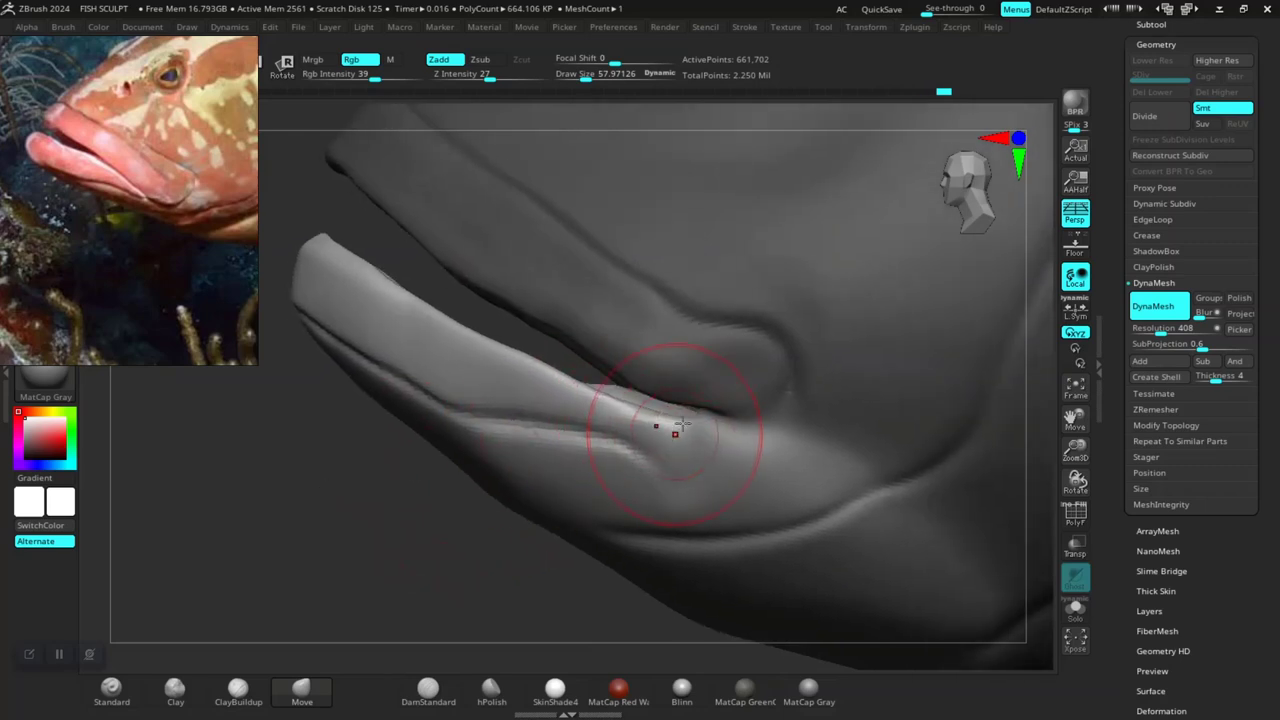
- At draw size about 28, reshape the mouth-corner crease, then enlarge the brush to about 61.6
key("b")
key("m")
key("v")
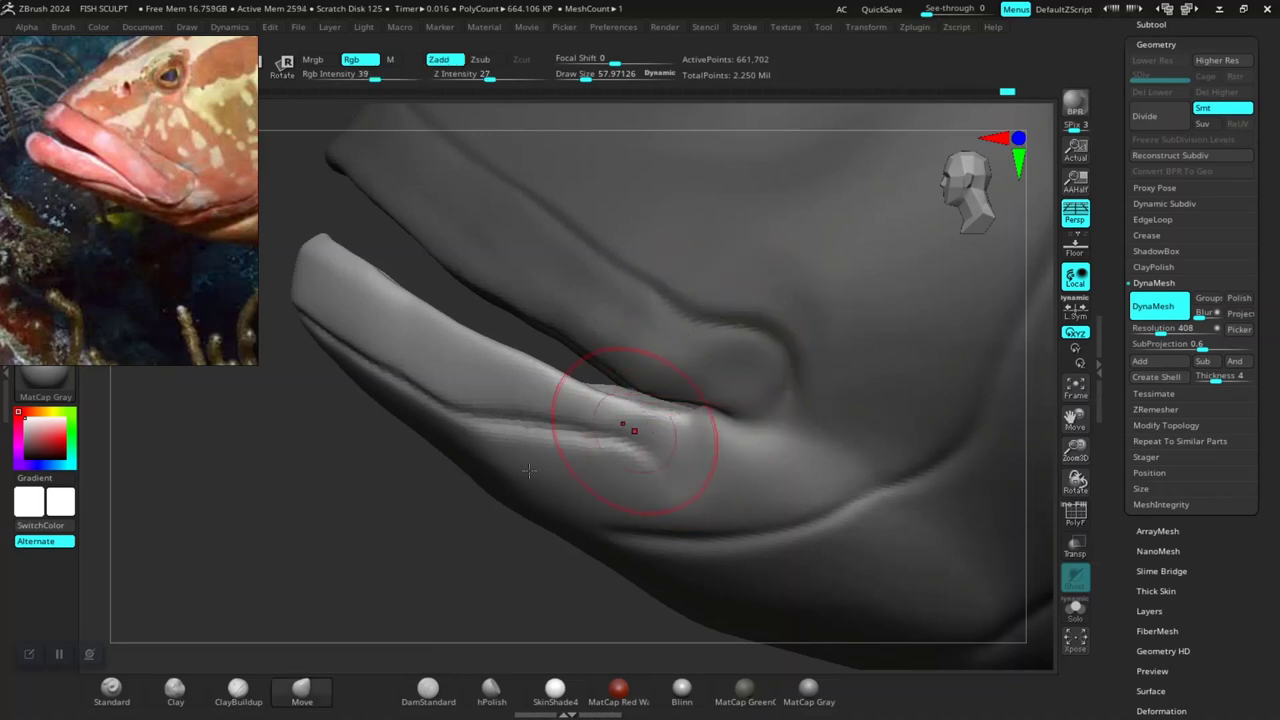
left_click_drag(529, 470, 314, 539)
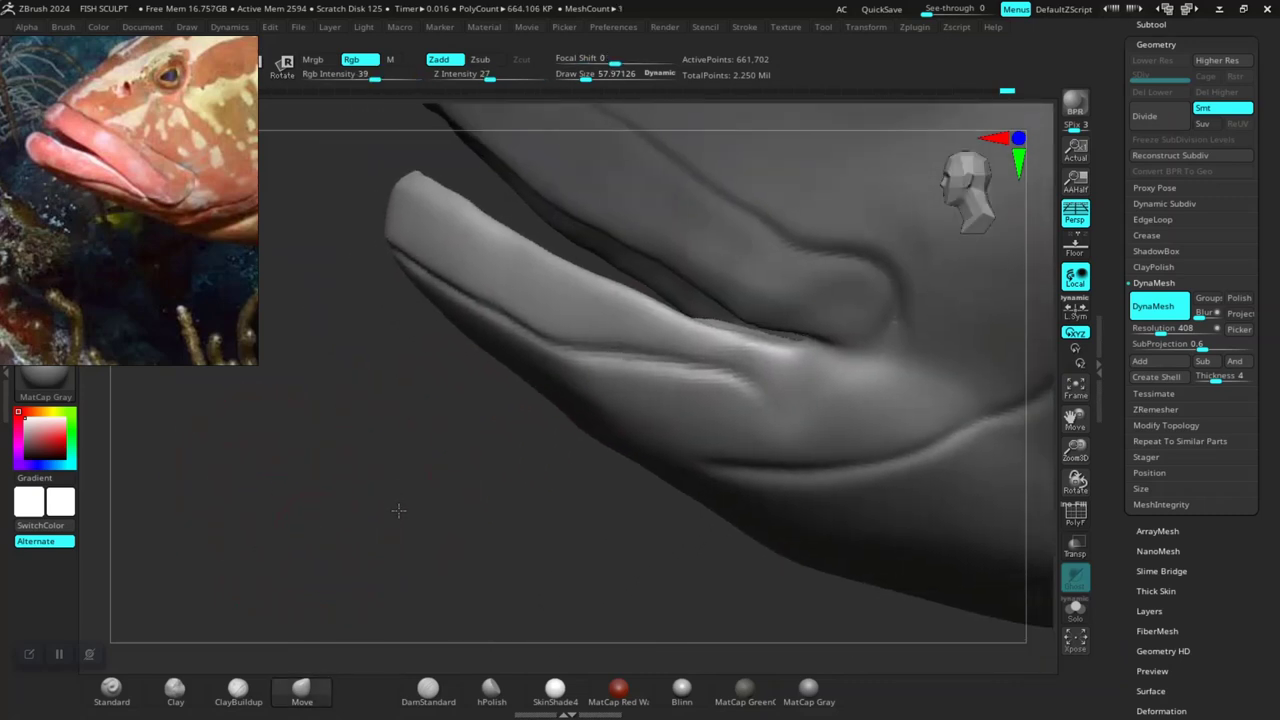
key("space")
left_click_drag(704, 361, 696, 362)
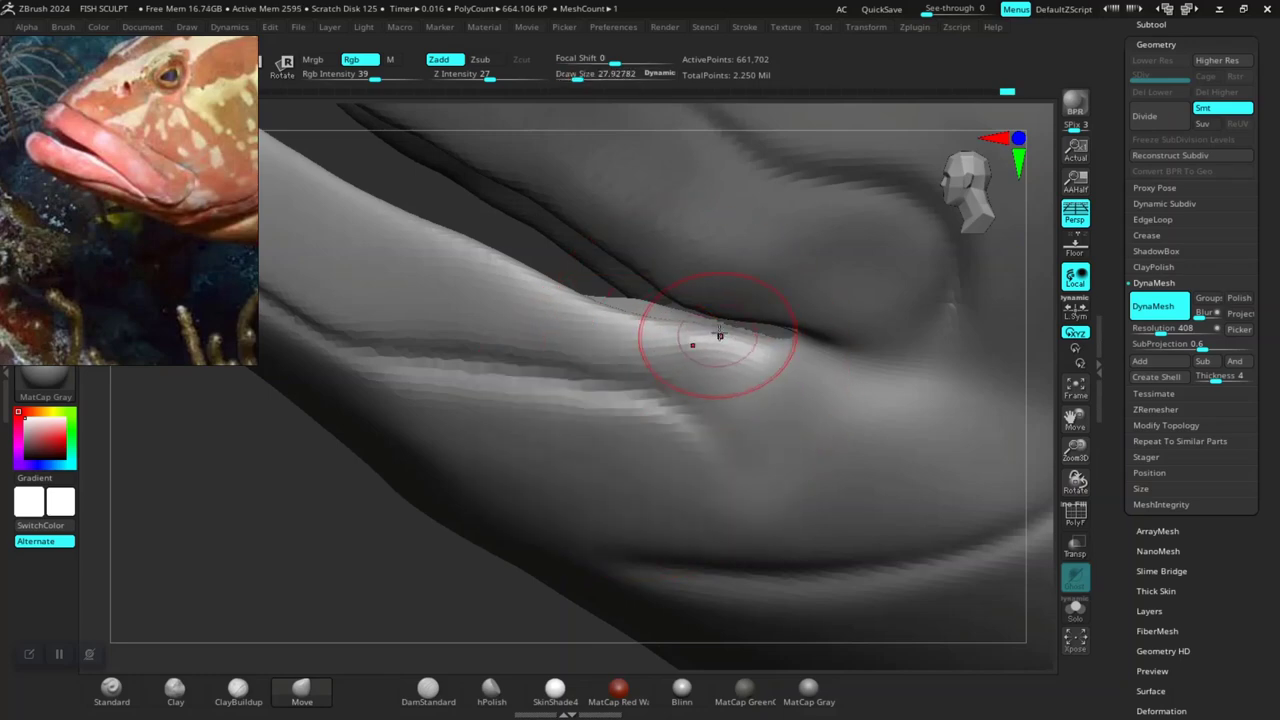
mouse_move(714, 332)
left_mouse_down()
mouse_move(640, 292)
mouse_move(657, 314)
mouse_move(705, 316)
mouse_move(751, 339)
mouse_move(609, 303)
mouse_move(480, 240)
left_mouse_up()
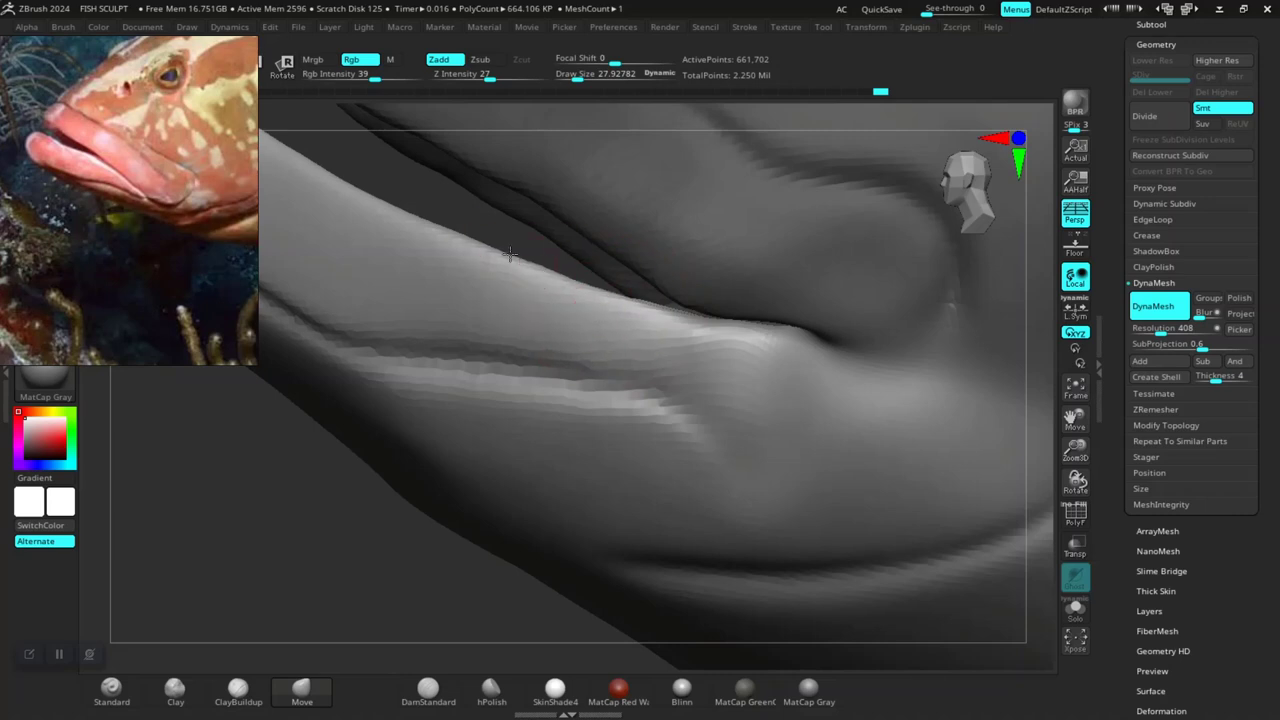
mouse_move(280, 534)
left_mouse_down("alt")
mouse_move(473, 567)
mouse_move(457, 528)
mouse_move(434, 560)
mouse_move(386, 537)
mouse_move(523, 466)
left_mouse_up("alt")
key("space")
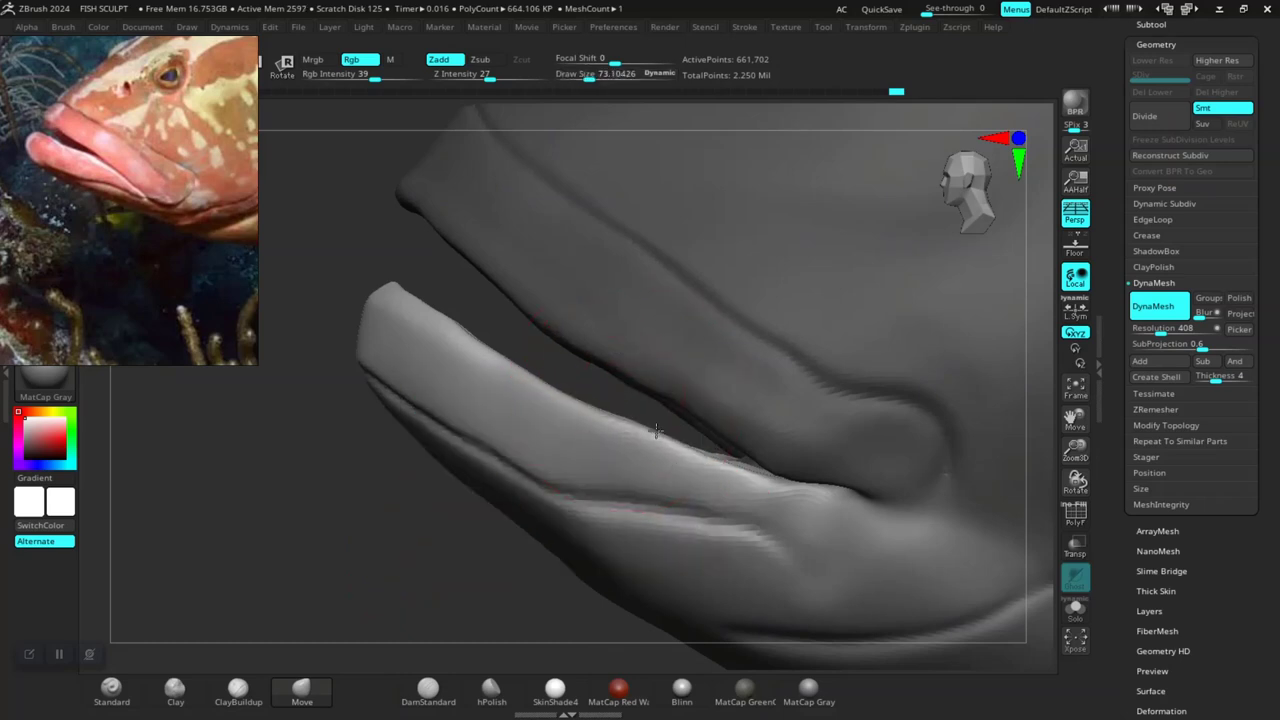
key("space")
key("space")
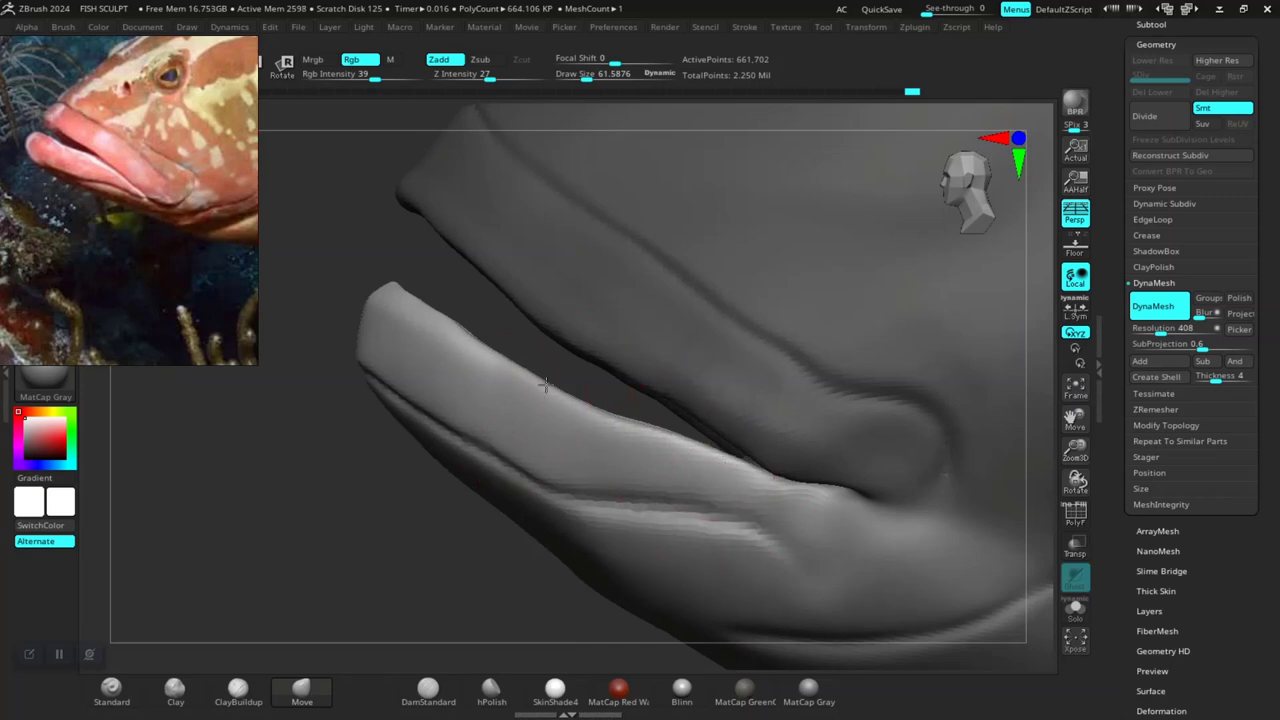
- Undo the last stroke, deepen the lip crease toward the mouth corner, and set Draw Size 41.56
key("ctrl+z")
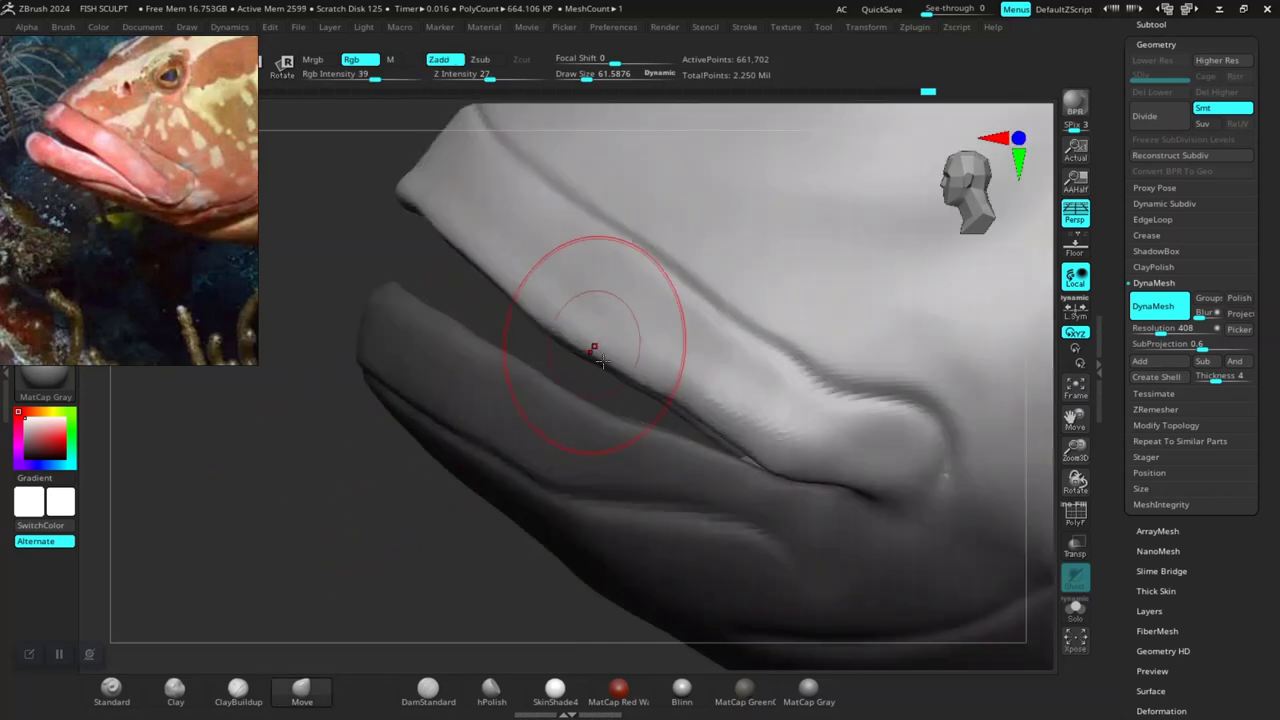
mouse_move(643, 366)
left_mouse_down()
mouse_move(686, 420)
mouse_move(743, 429)
left_mouse_up()
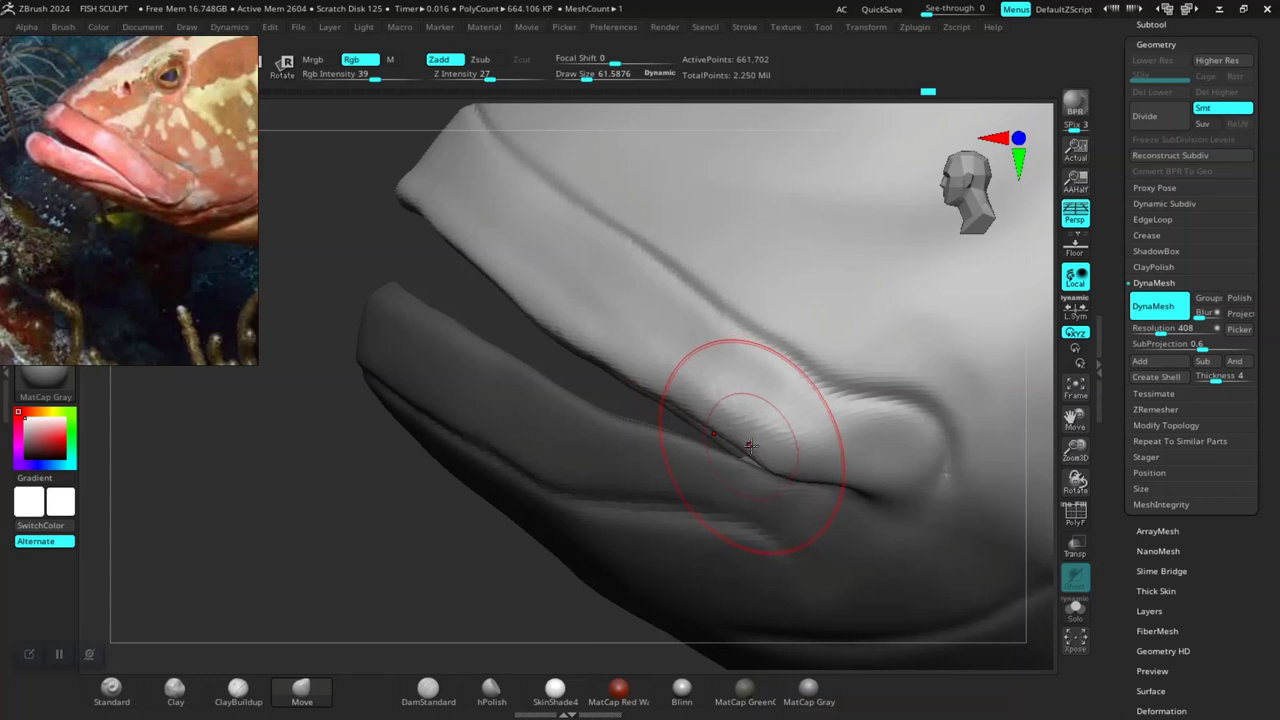
left_click_drag(828, 478, 842, 496)
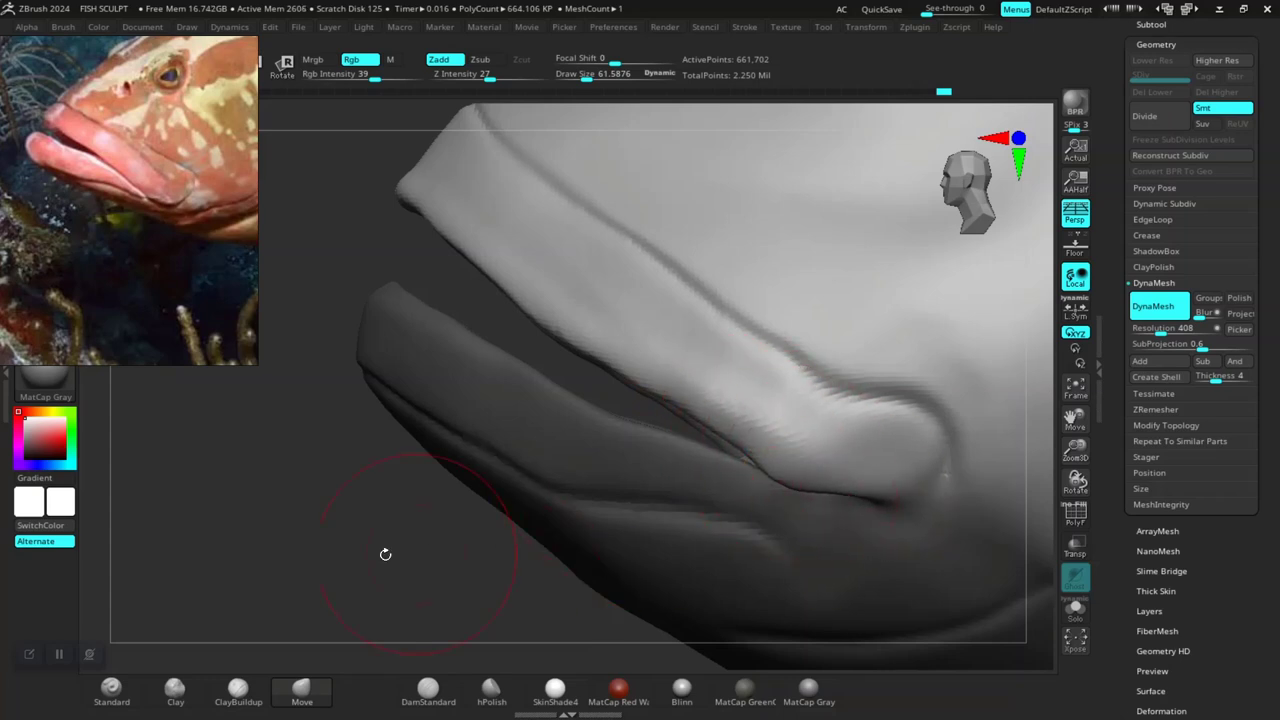
mouse_move(385, 554)
left_mouse_down()
mouse_move(329, 500)
mouse_move(740, 470)
mouse_move(745, 440)
left_mouse_up()
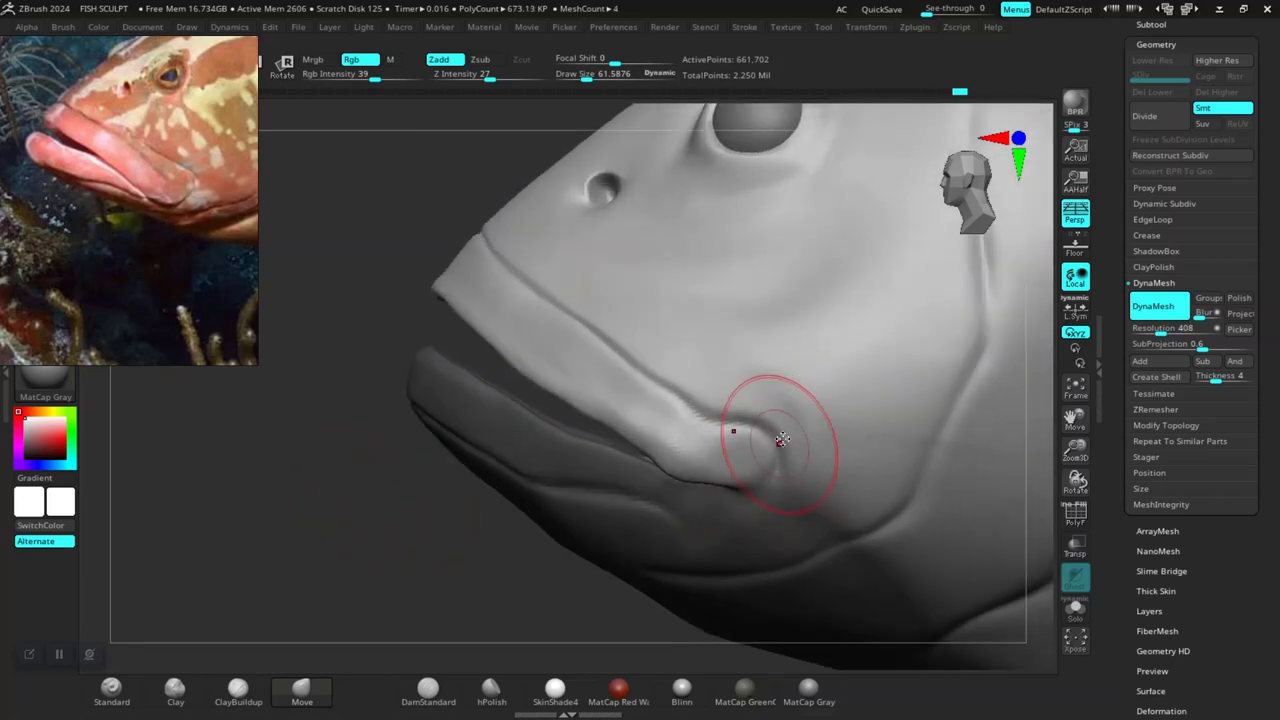
key("space")
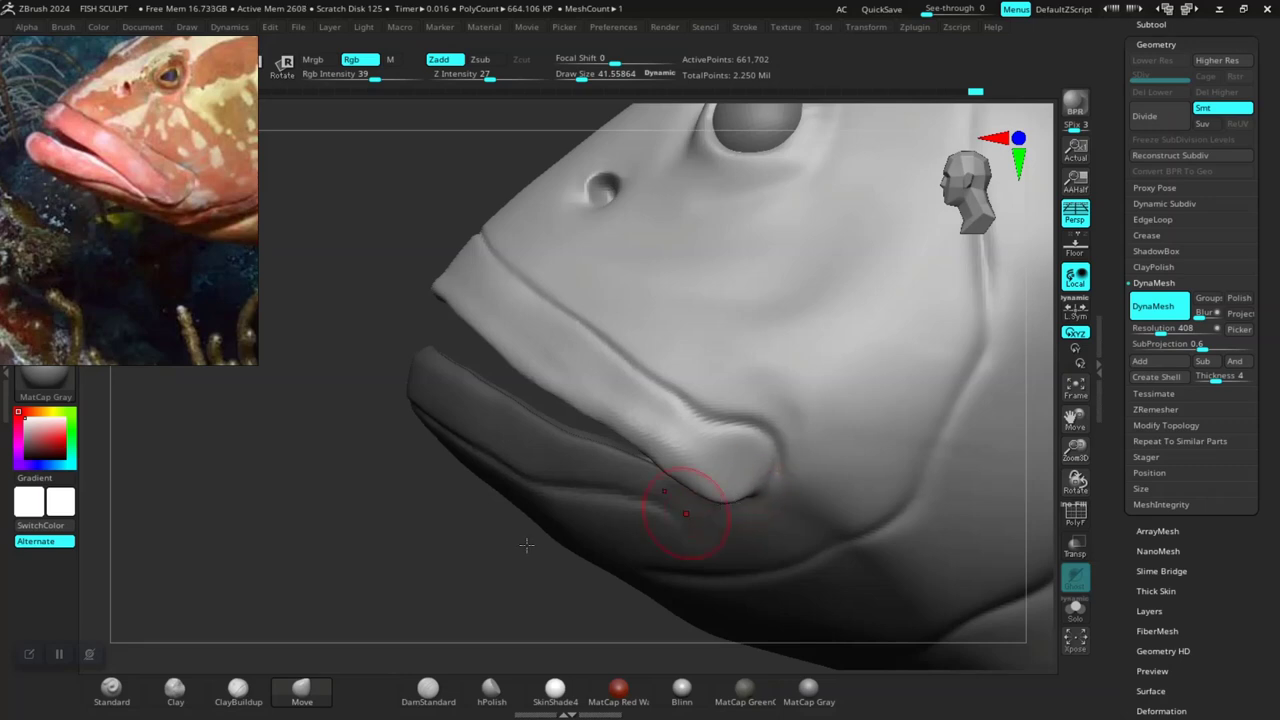
mouse_move(526, 545)
left_mouse_down()
mouse_move(380, 457)
mouse_move(349, 514)
mouse_move(375, 376)
mouse_move(563, 371)
mouse_move(636, 412)
left_mouse_up()
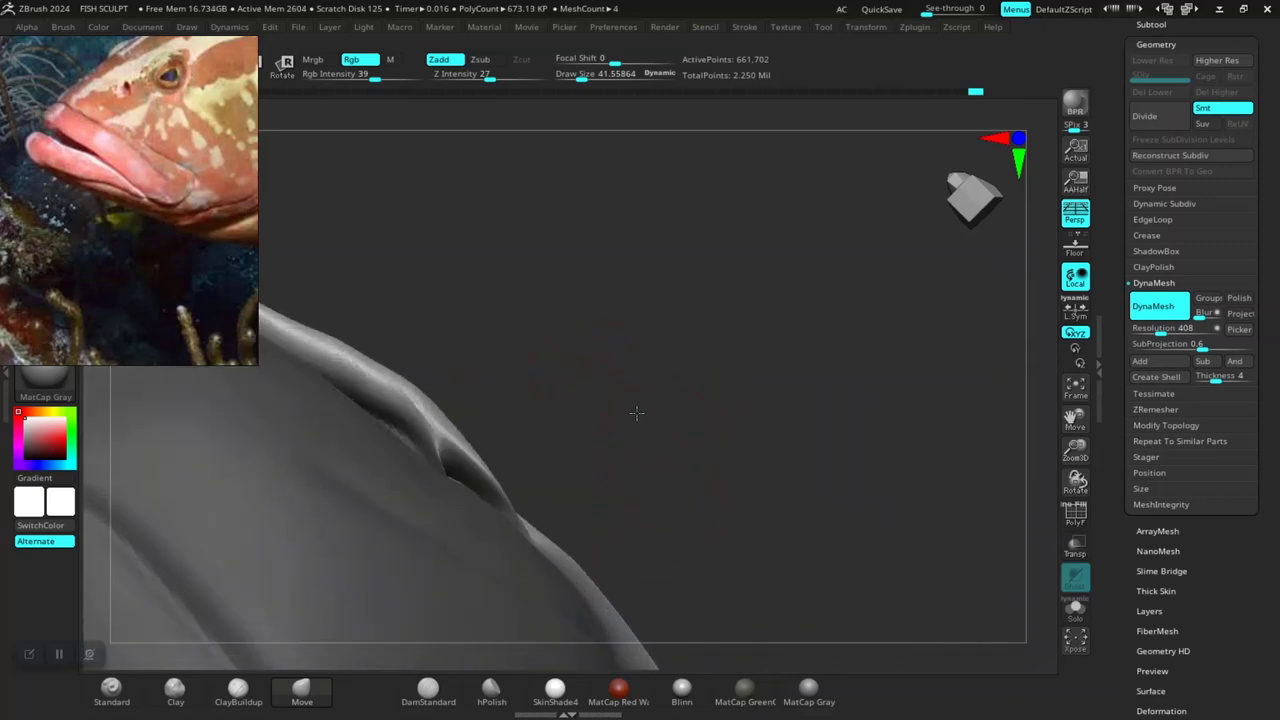
- Shrink the brush to about 17 and smooth the crease on the lip ridge
mouse_move(423, 520)
left_mouse_down("shift")
mouse_move(430, 468)
mouse_move(495, 480)
left_mouse_up("shift")
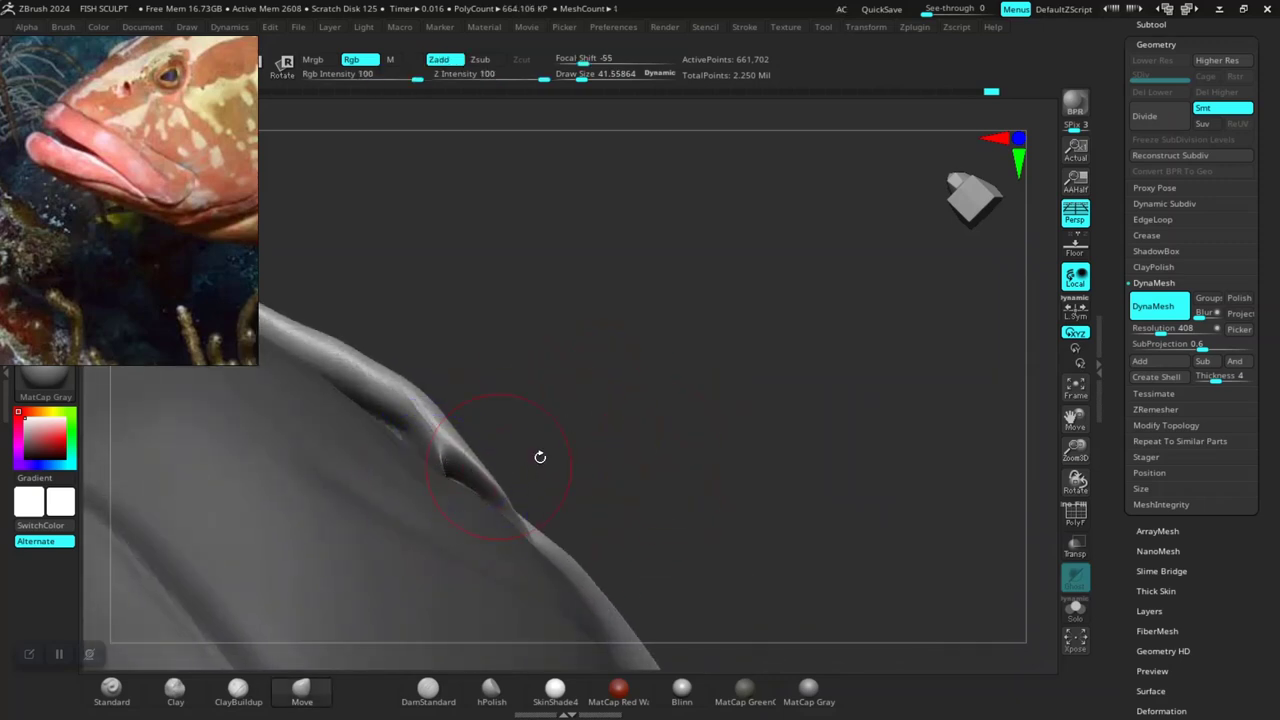
mouse_move(603, 394)
left_mouse_down()
mouse_move(657, 451)
mouse_move(651, 360)
left_mouse_up()
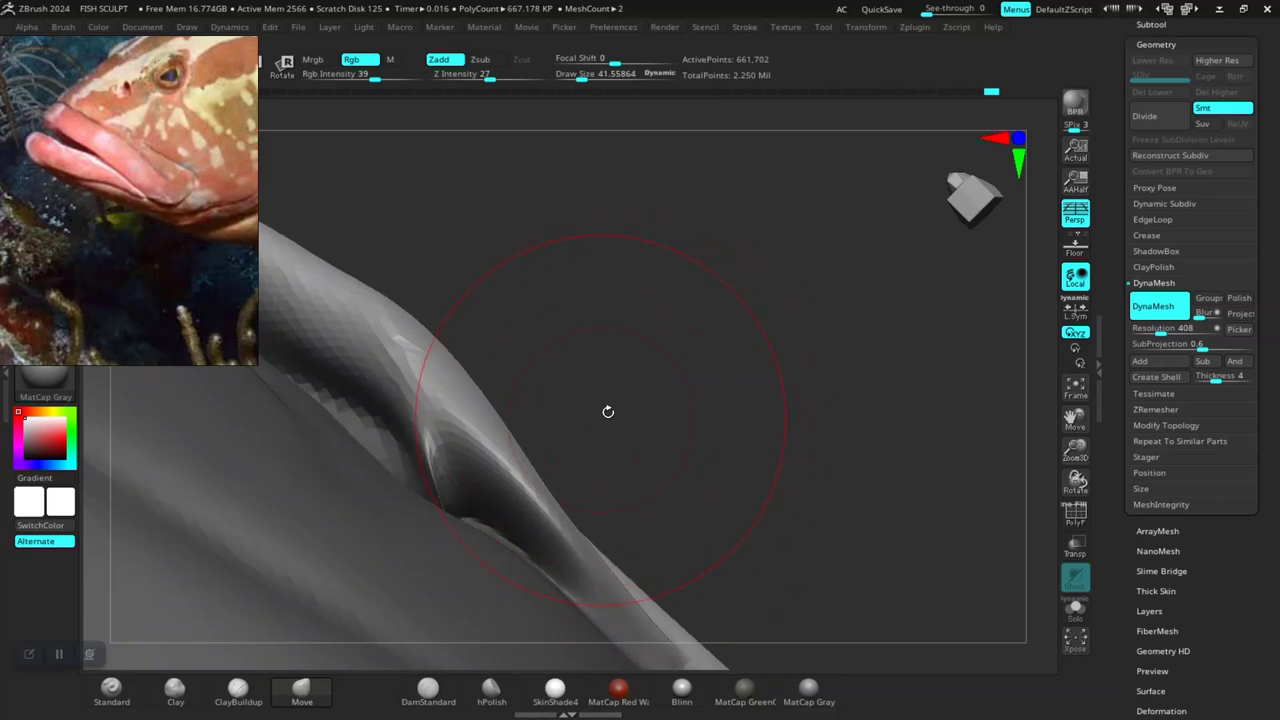
key("space")
left_click_drag(608, 407, 592, 407)
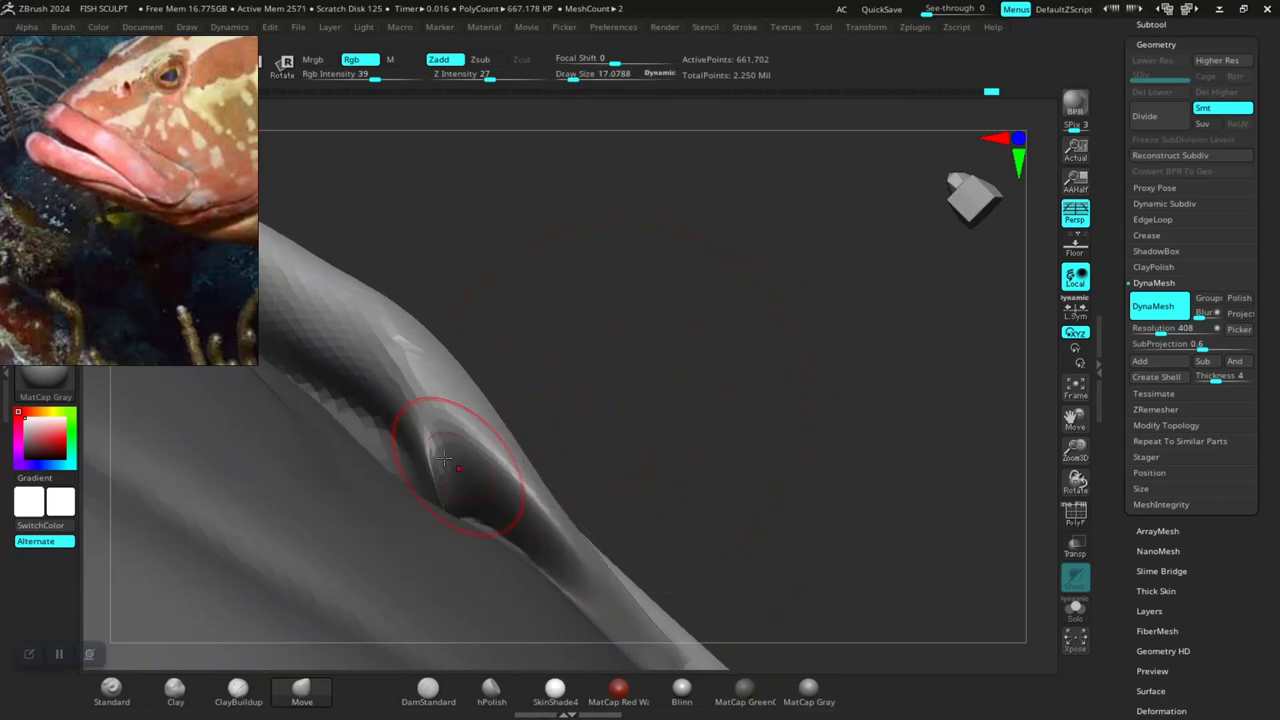
left_click_drag(444, 458, 429, 448, "shift")
- Switch to ClayBuildup and build up material to soften the inner lip crease
left_click(301, 678)
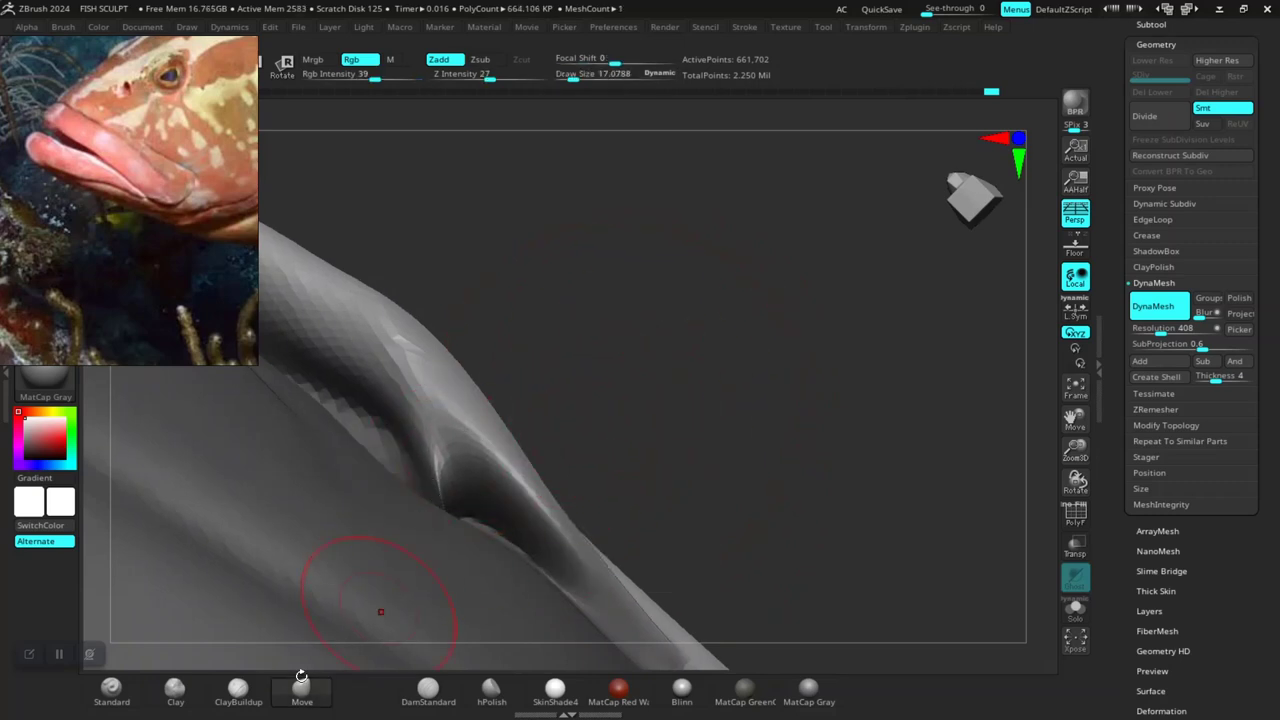
left_click(240, 697)
left_click_drag(663, 471, 640, 480, "ctrl")
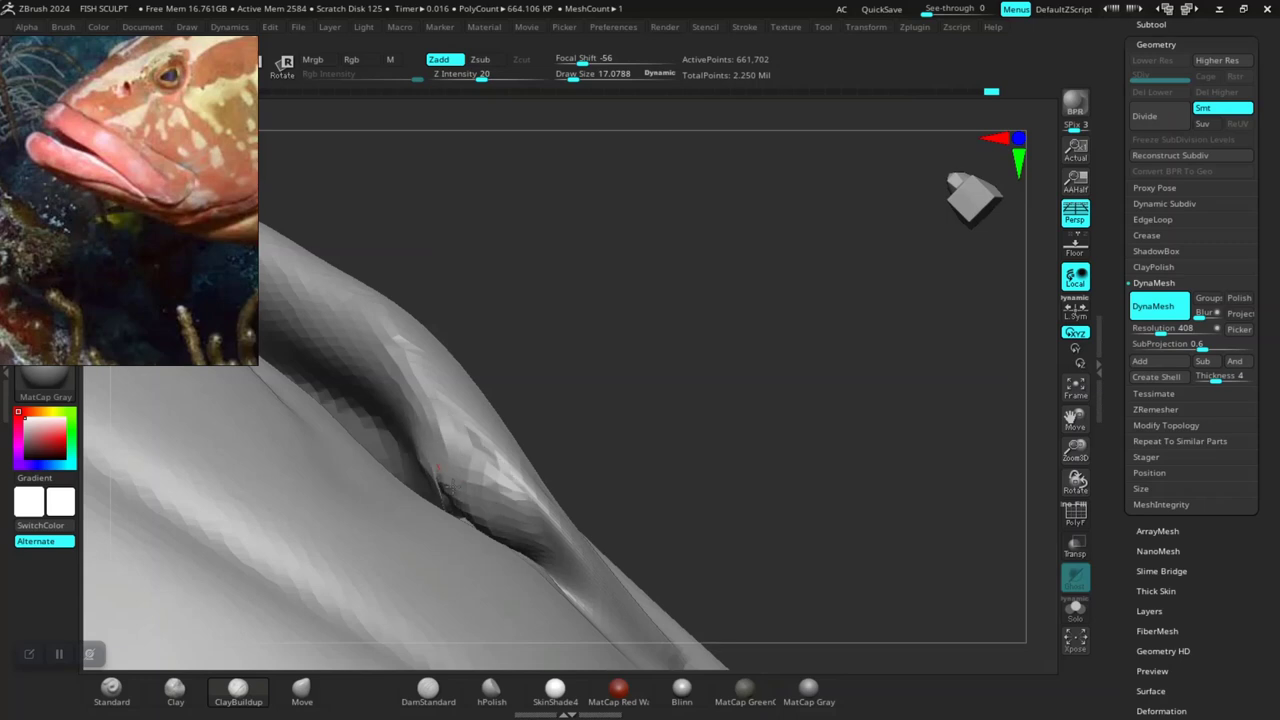
left_click_drag(502, 508, 436, 480, "shift")
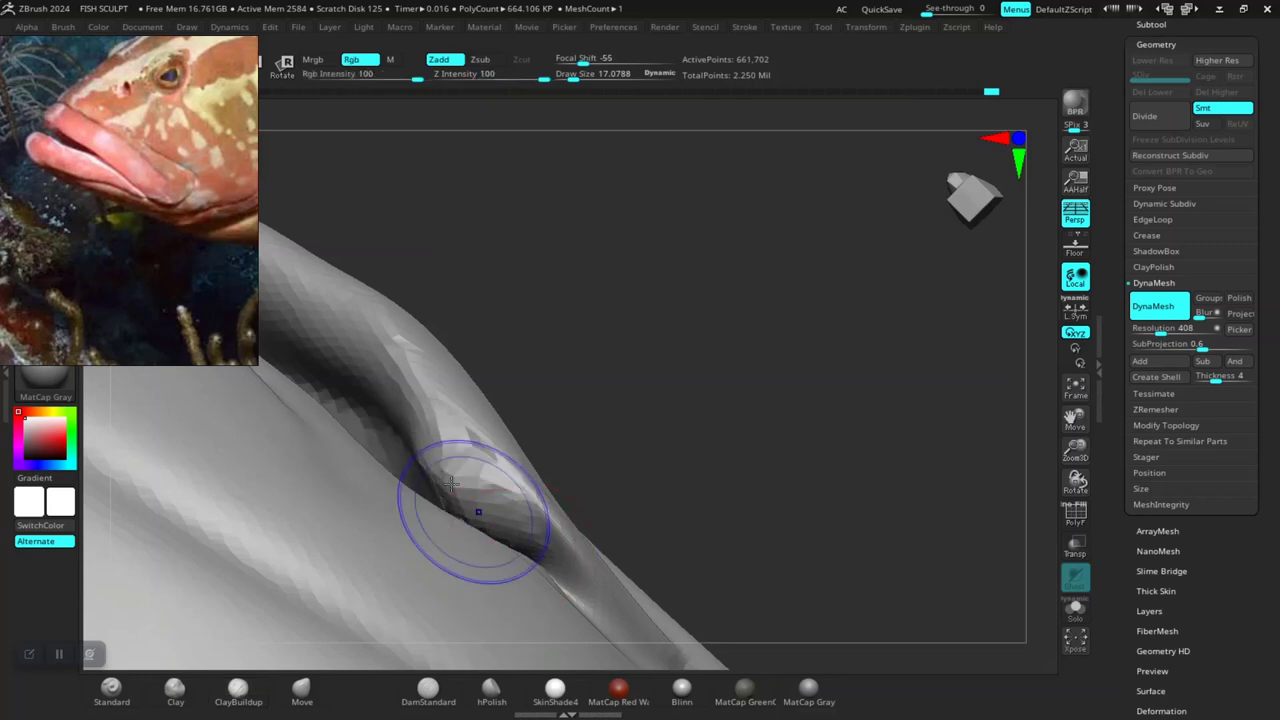
left_click_drag(749, 534, 729, 374)
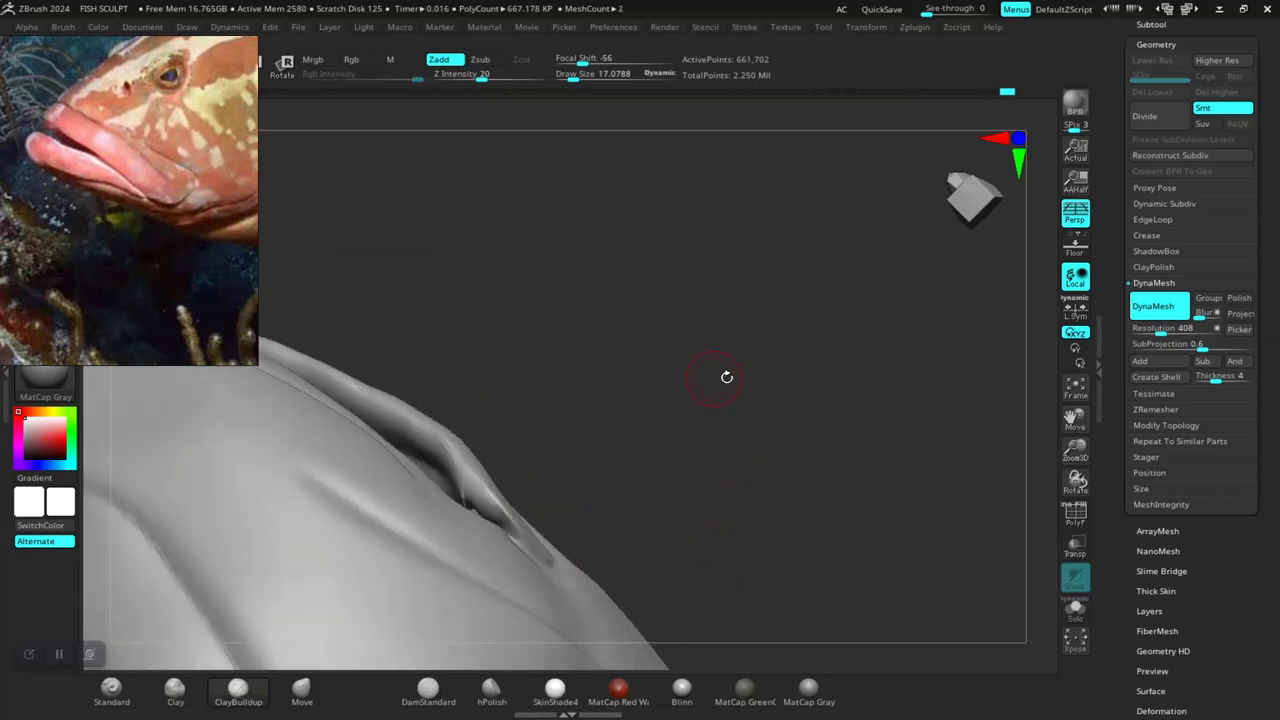
- Frame the fish, hide a subtool, size ClayBuildup to about 65, then return to Move at about 51.1
key("f")
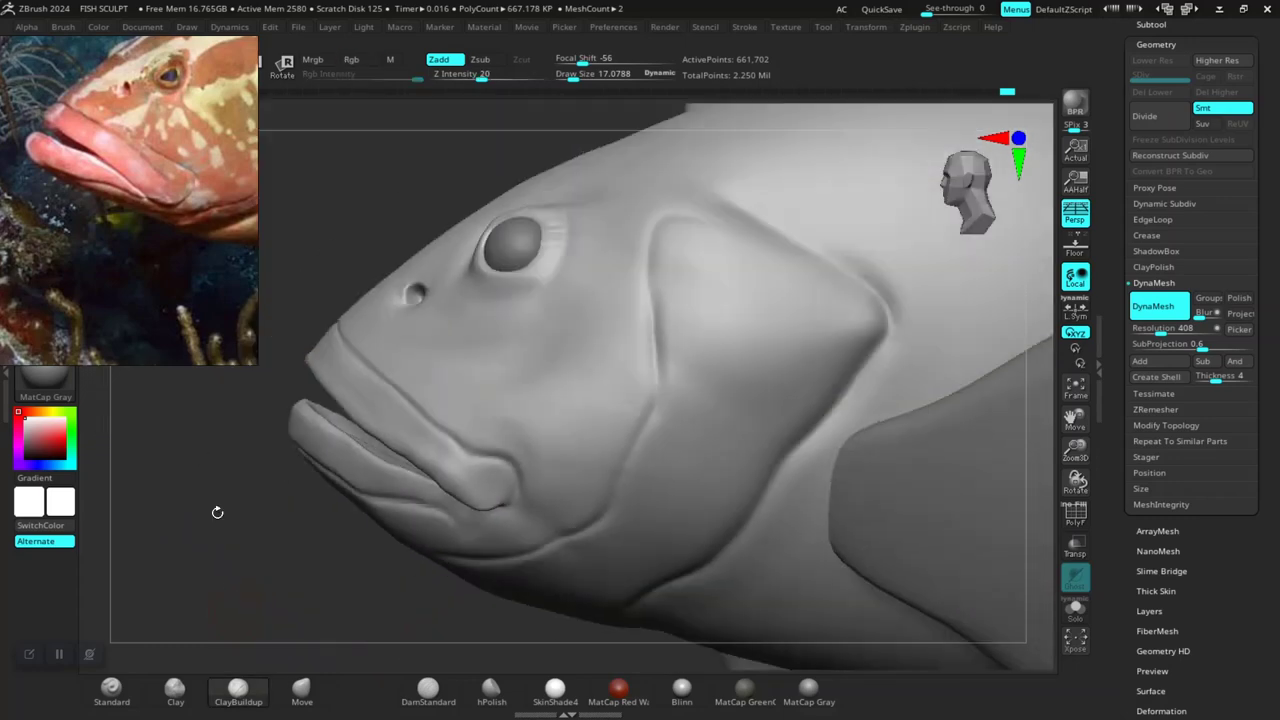
mouse_move(214, 509)
left_mouse_down()
mouse_move(280, 566)
mouse_move(390, 538)
left_mouse_up()
mouse_move(760, 491)
left_mouse_down()
mouse_move(740, 431)
mouse_move(797, 417)
mouse_move(882, 479)
mouse_move(871, 422)
mouse_move(846, 429)
mouse_move(897, 519)
mouse_move(900, 466)
left_mouse_up()
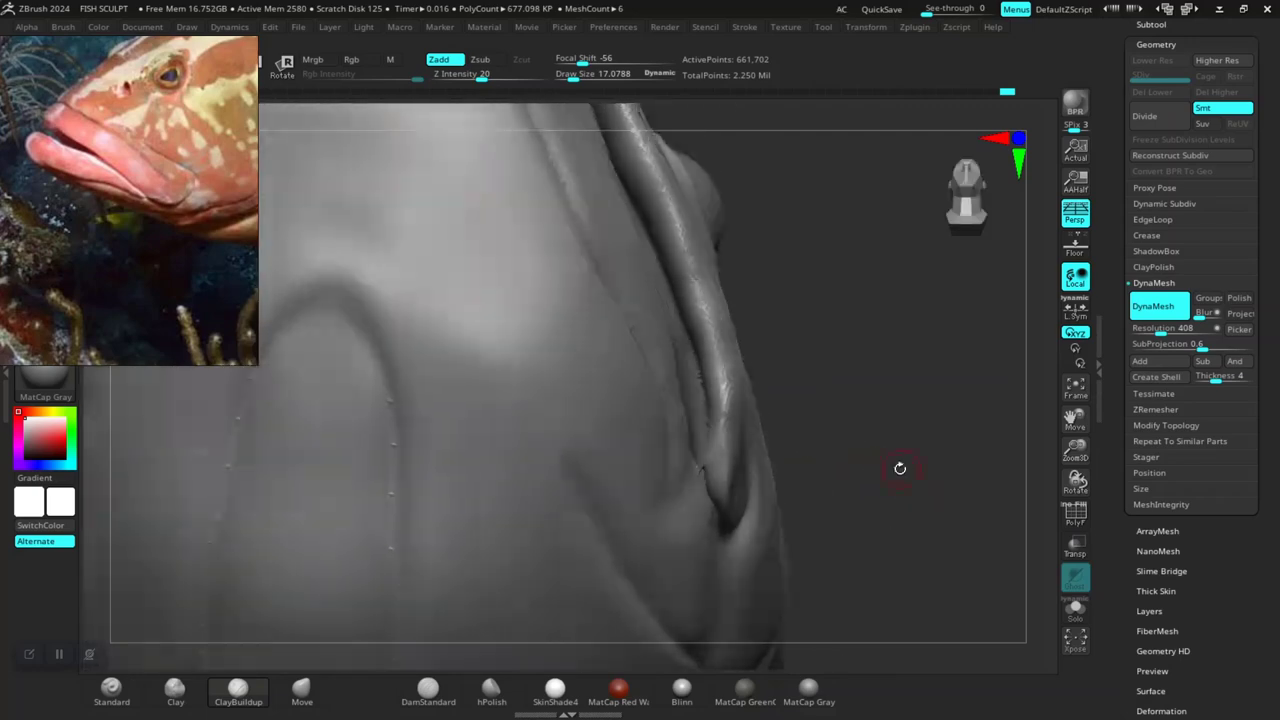
left_click(768, 468, "alt")
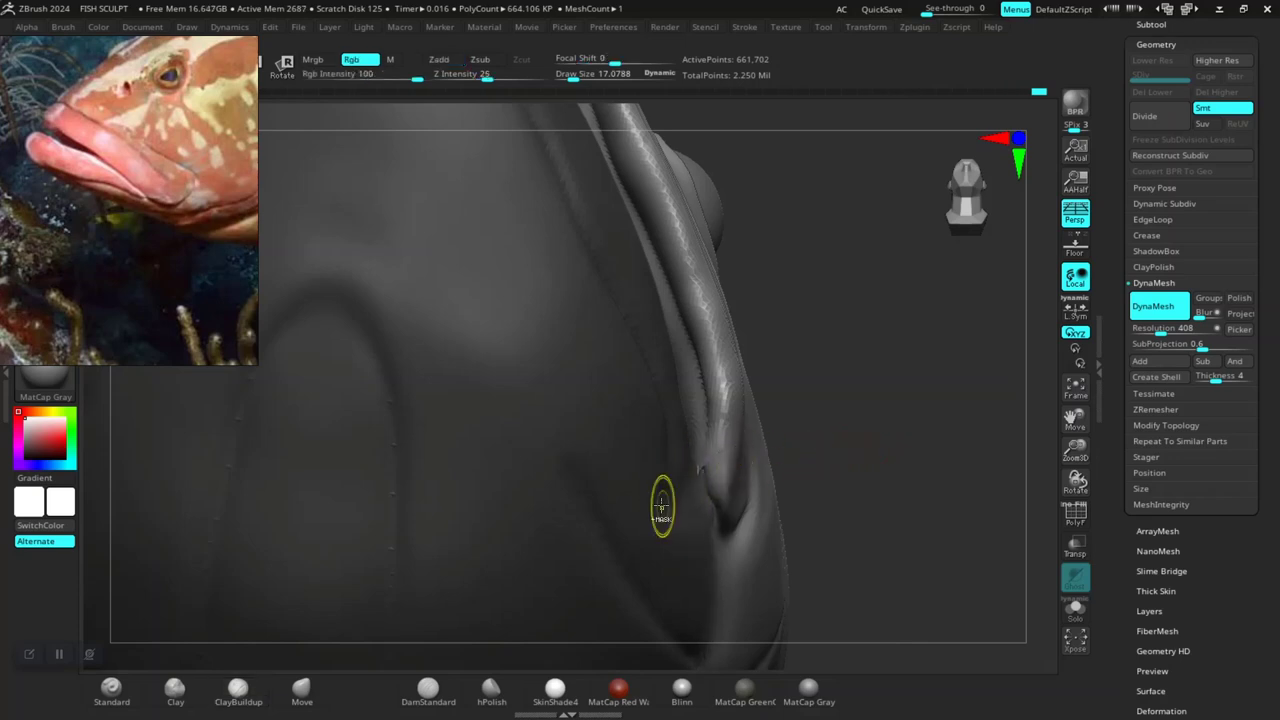
key("b")
key("c")
key("b")
key("space")
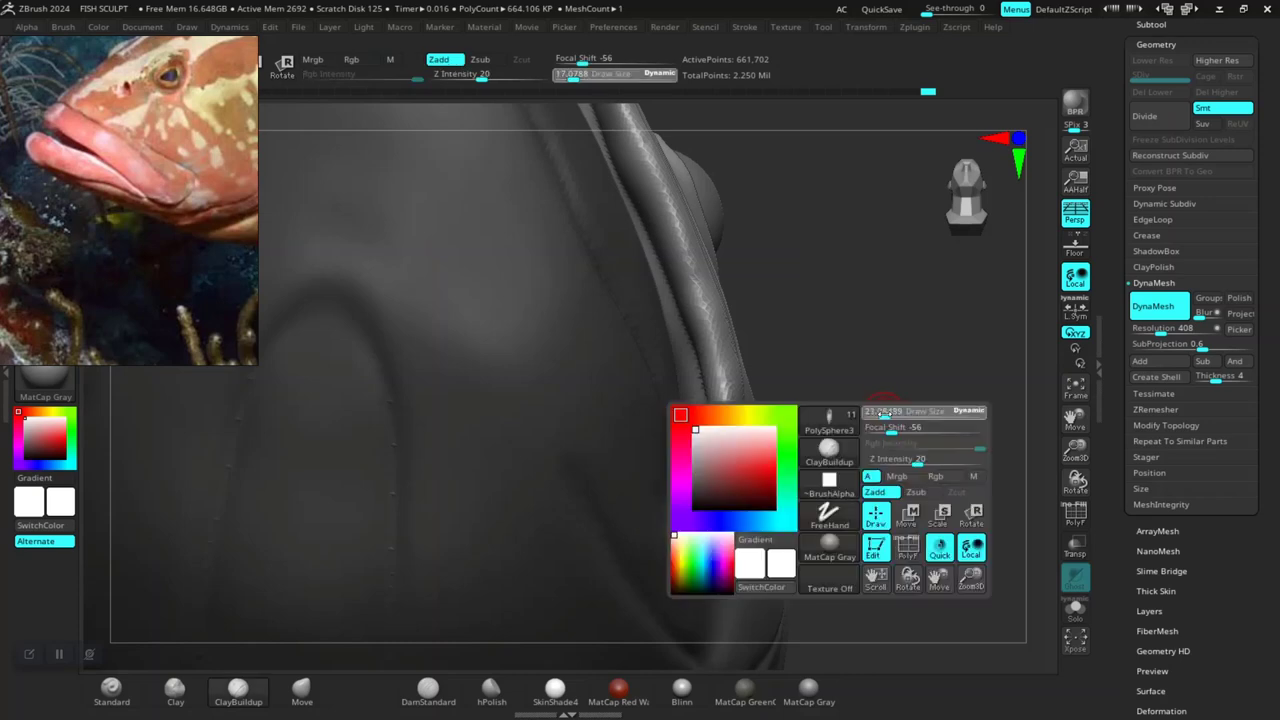
mouse_move(895, 412)
left_mouse_down()
mouse_move(860, 483)
mouse_move(836, 370)
mouse_move(790, 428)
left_mouse_up()
key("space")
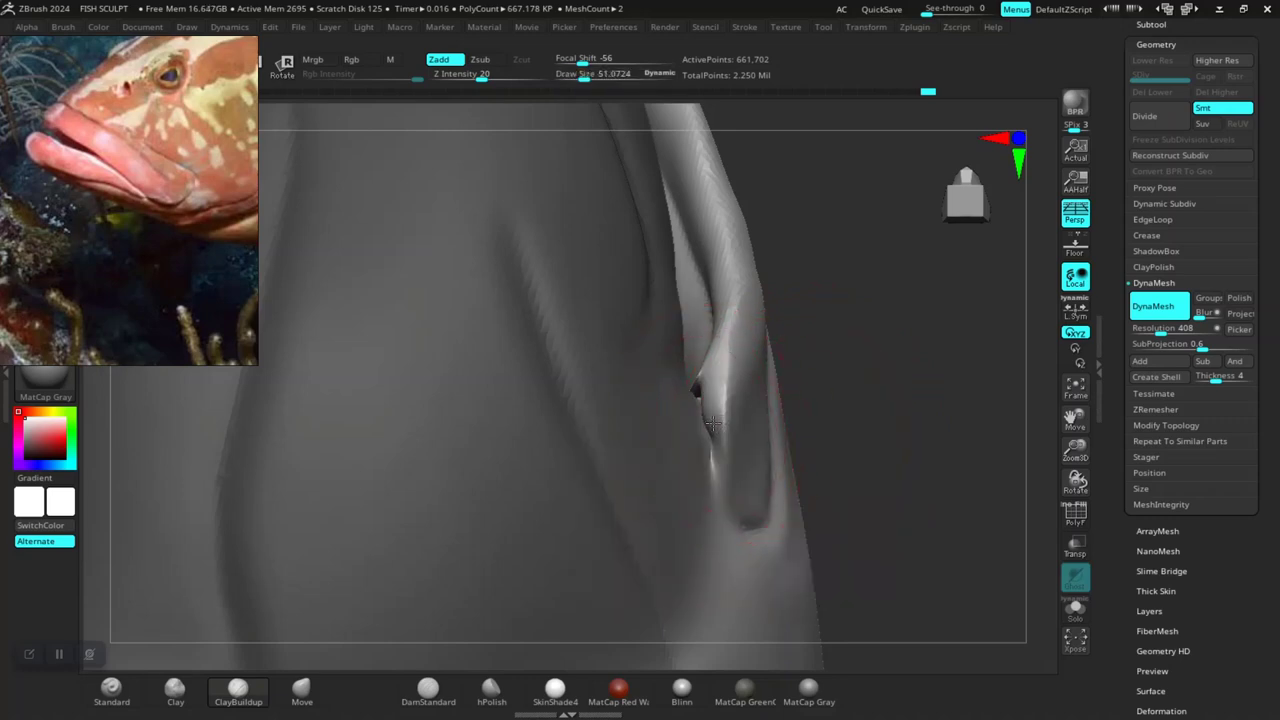
left_click(298, 686)
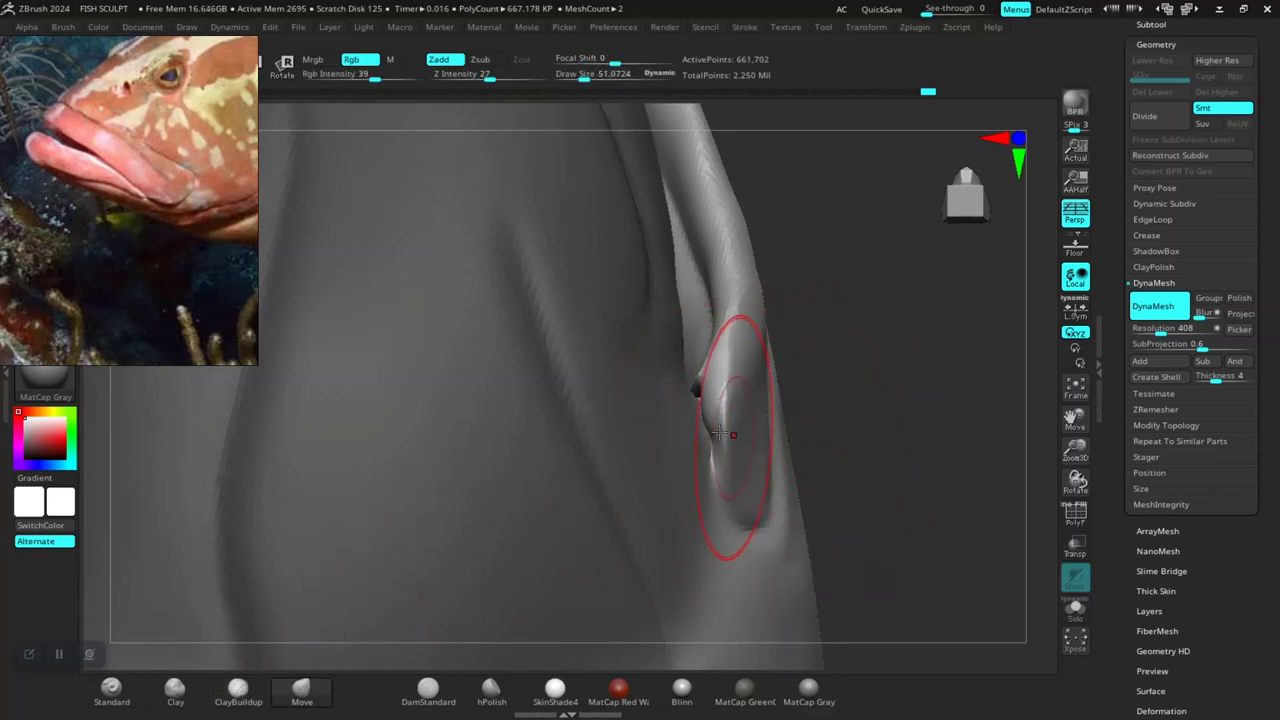
- From a front-on view, pull the mouth-corner edge outward with the Move brush
mouse_move(830, 375)
left_mouse_down()
mouse_move(837, 349)
mouse_move(851, 386)
left_mouse_up()
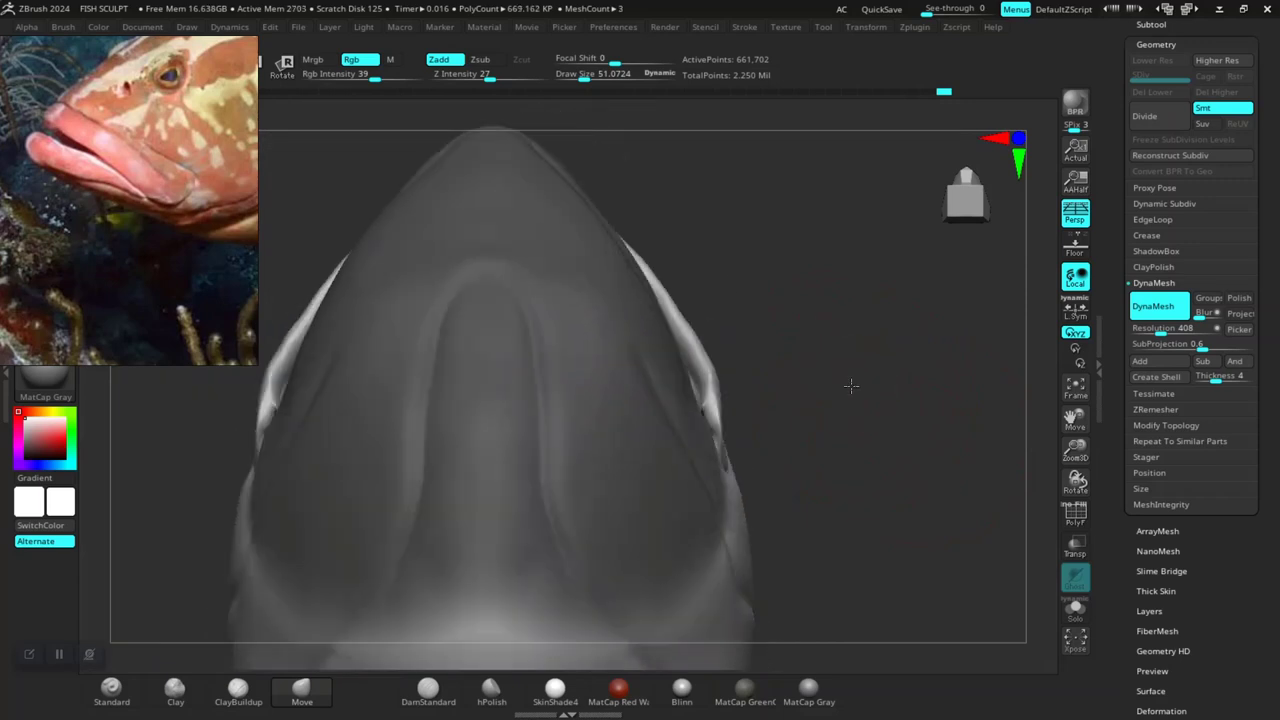
key("ctrl+z")
key("space")
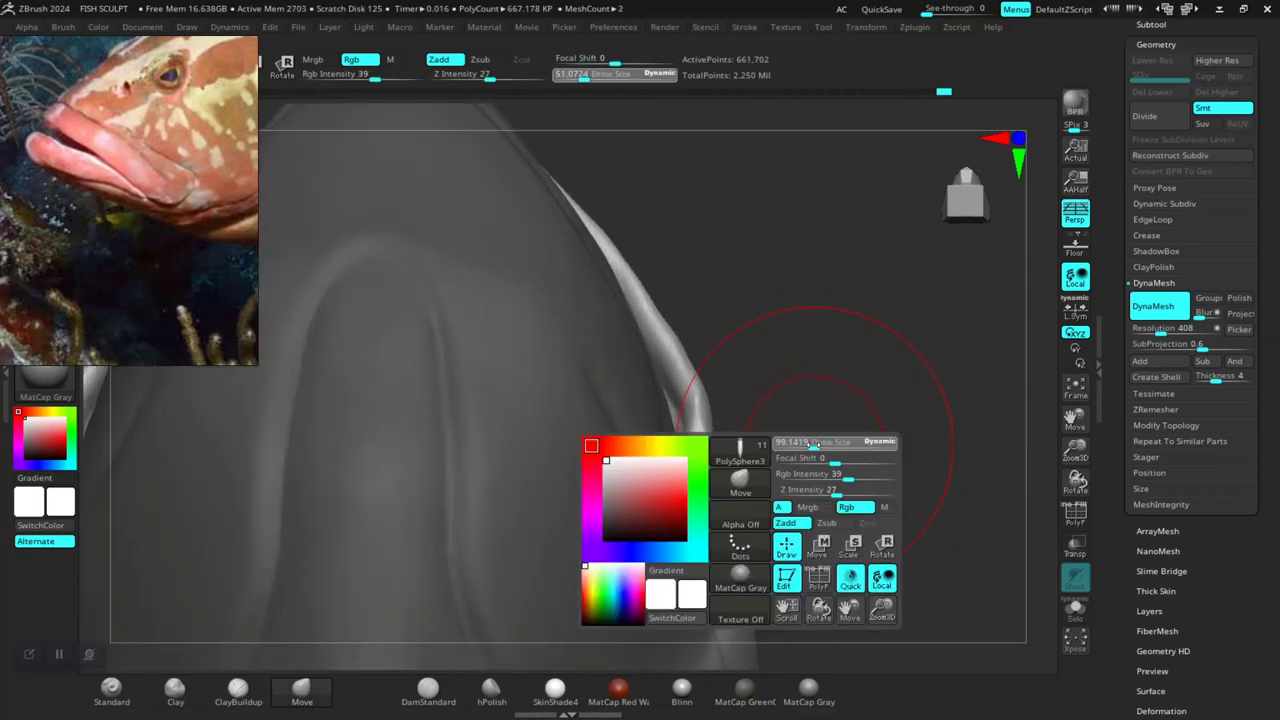
key("ctrl+shift+z")
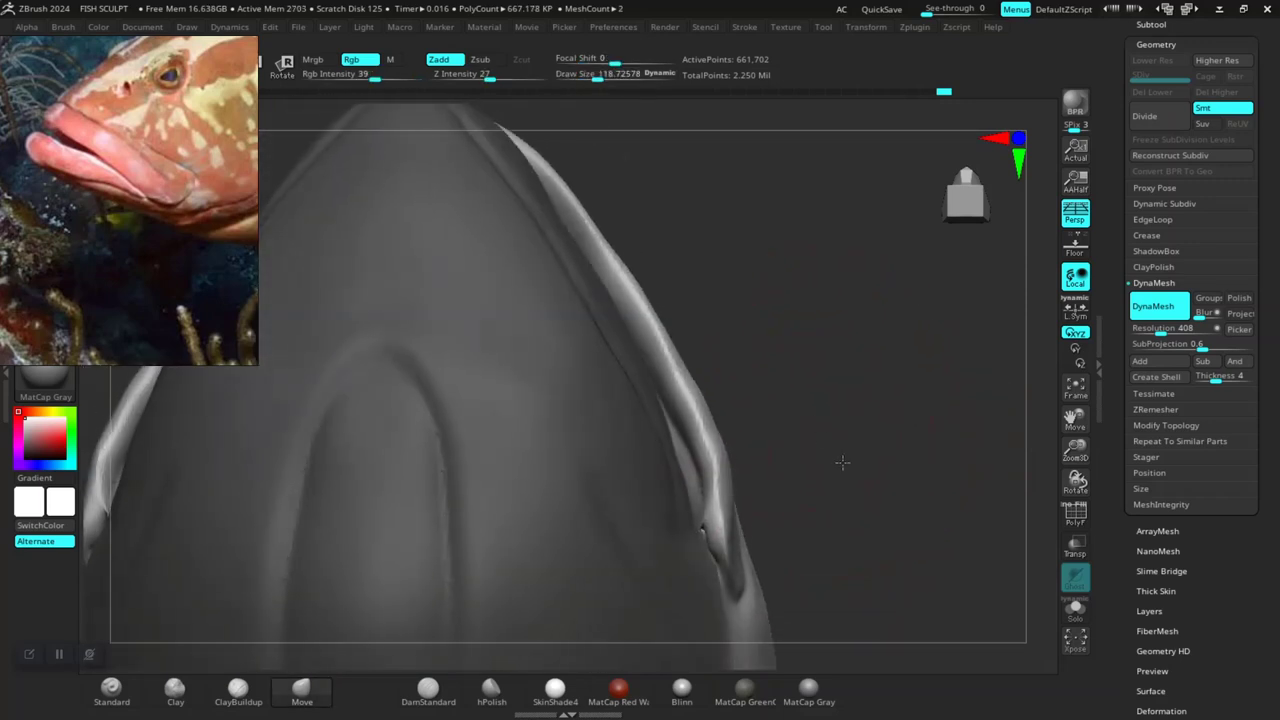
left_click_drag(843, 463, 714, 443)
- Undo the pull, then redo back through history to the latest open-mouth shape
key("ctrl+z")
key("ctrl+z")
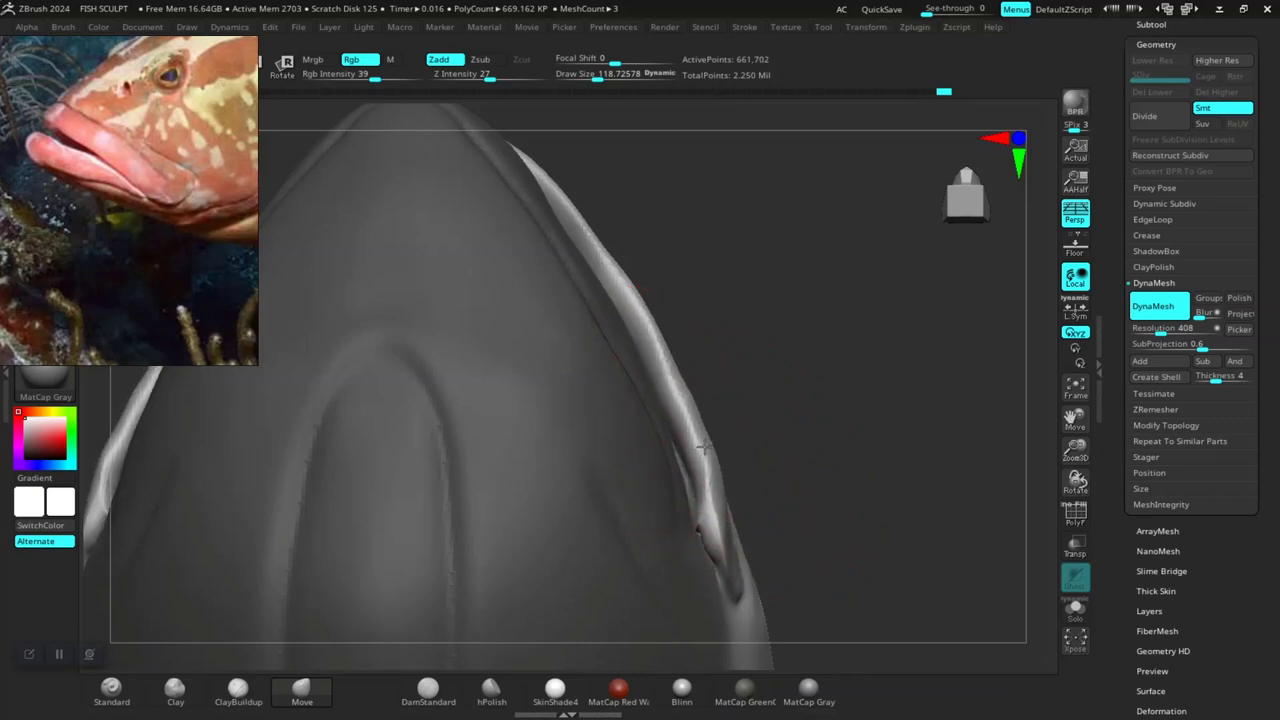
key("ctrl+z")
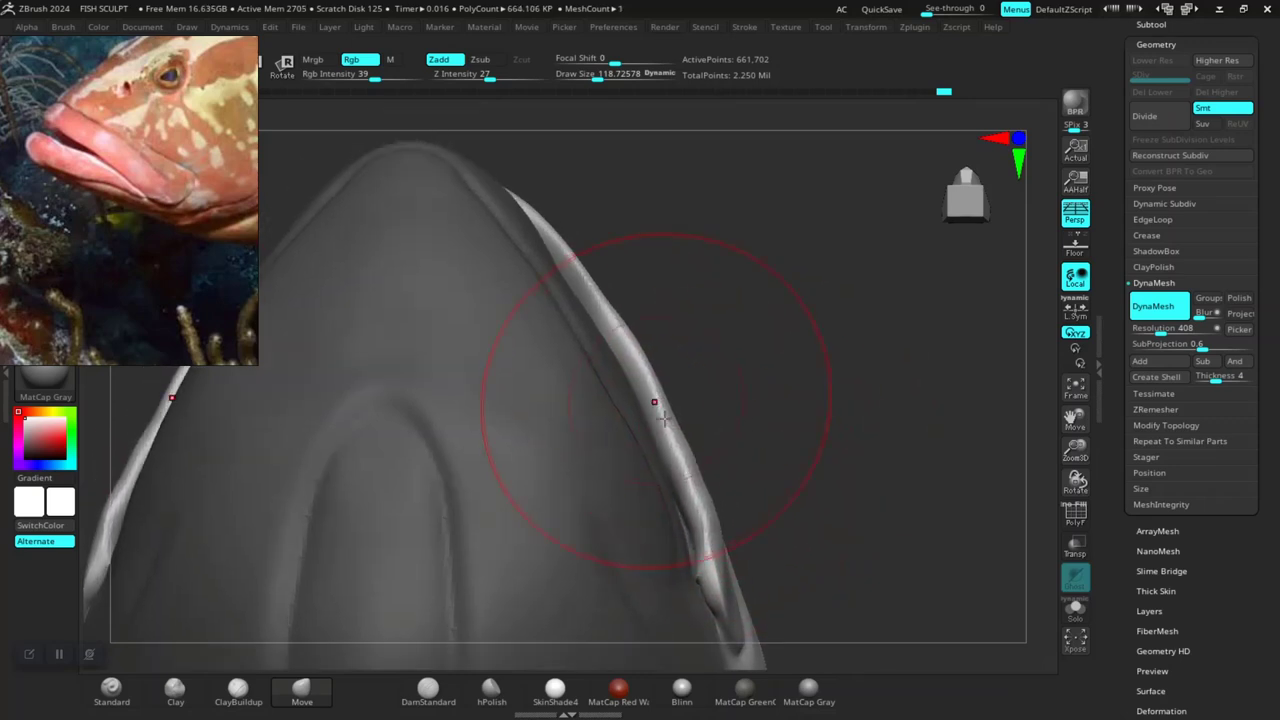
key("ctrl+shift+z")
key("ctrl+shift+z")
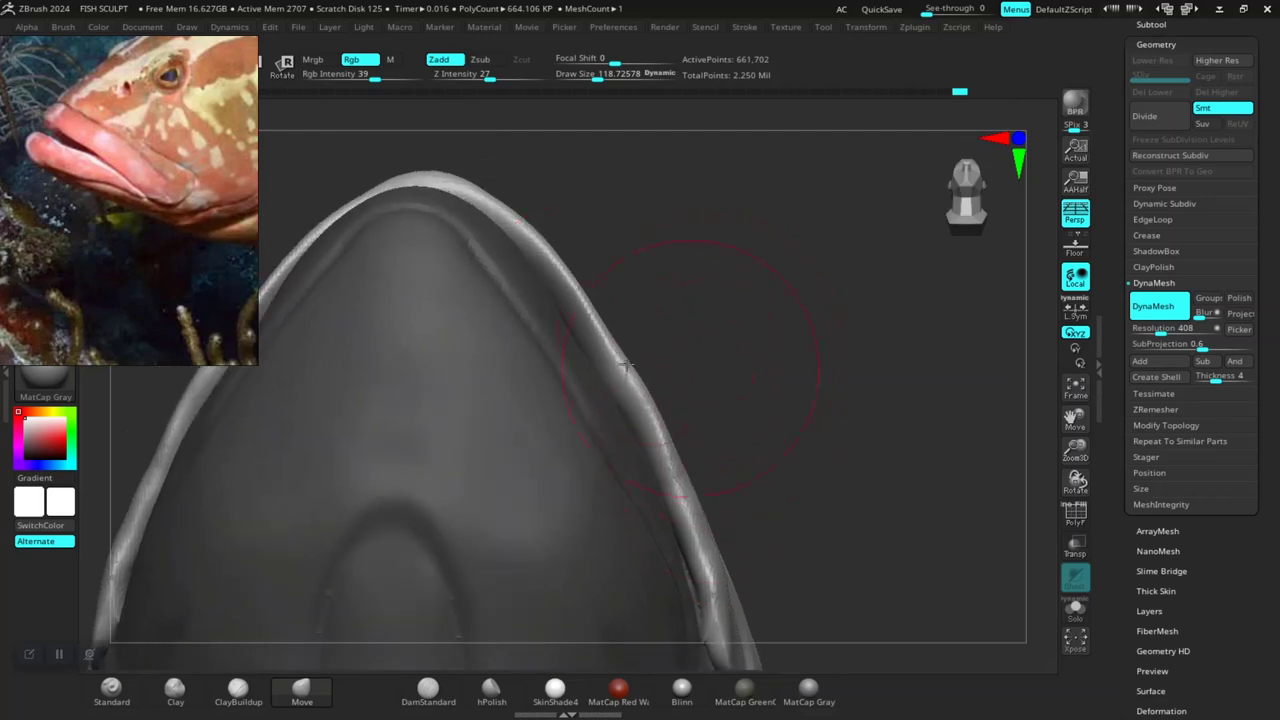
key("ctrl+shift+z")
key("ctrl+shift+z")
key("ctrl+shift+z")
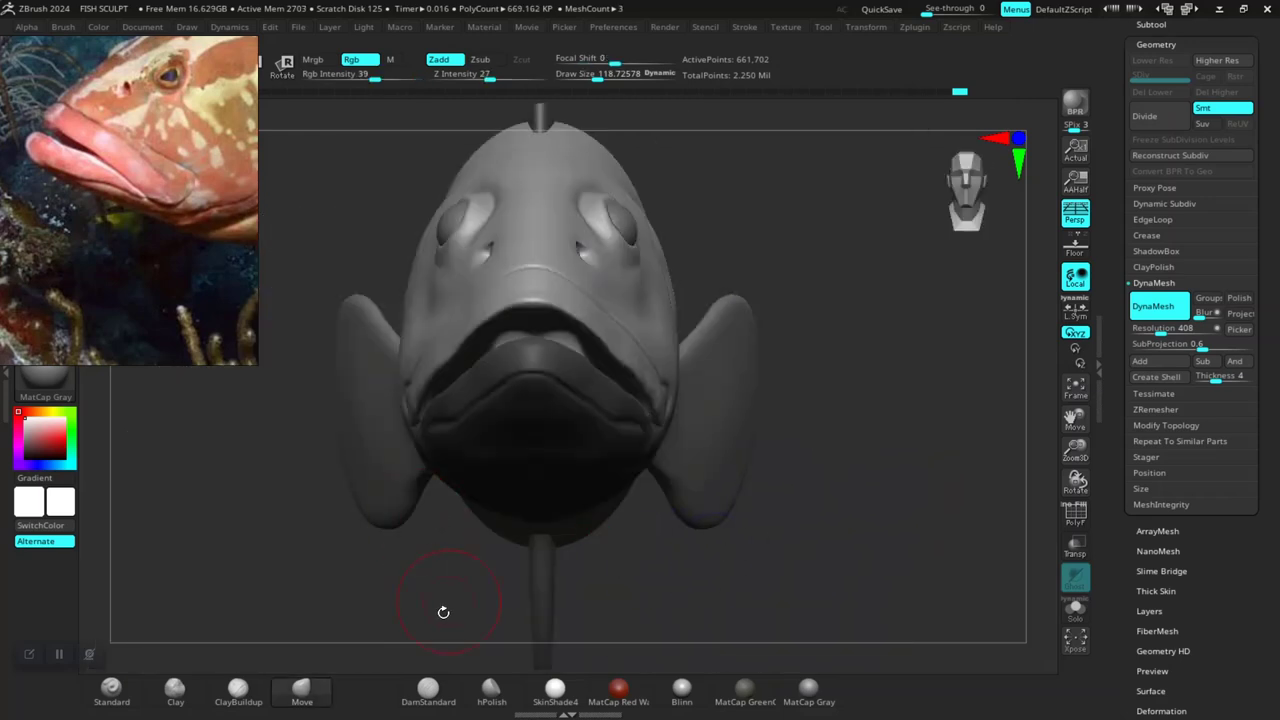
key("ctrl+shift+z")
key("ctrl+shift+z")
key("ctrl+shift+z")
key("ctrl+shift+z")
key("ctrl+shift+z")
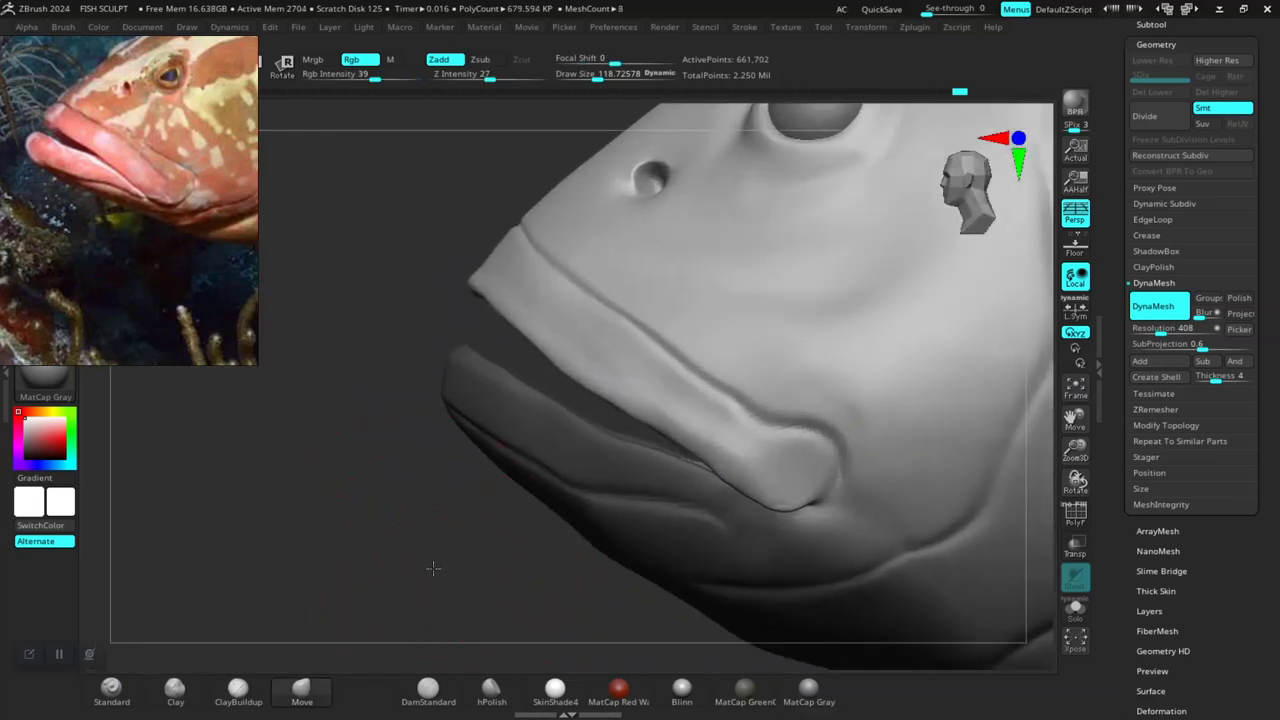
key("ctrl+shift+z")
key("ctrl+shift+z")
- Shrink the brush to about 90 and crease the upper lip edge into a sharper groove
key("space")
mouse_move(565, 376)
left_mouse_down()
mouse_move(548, 376)
mouse_move(571, 410)
left_mouse_up()
key("space")
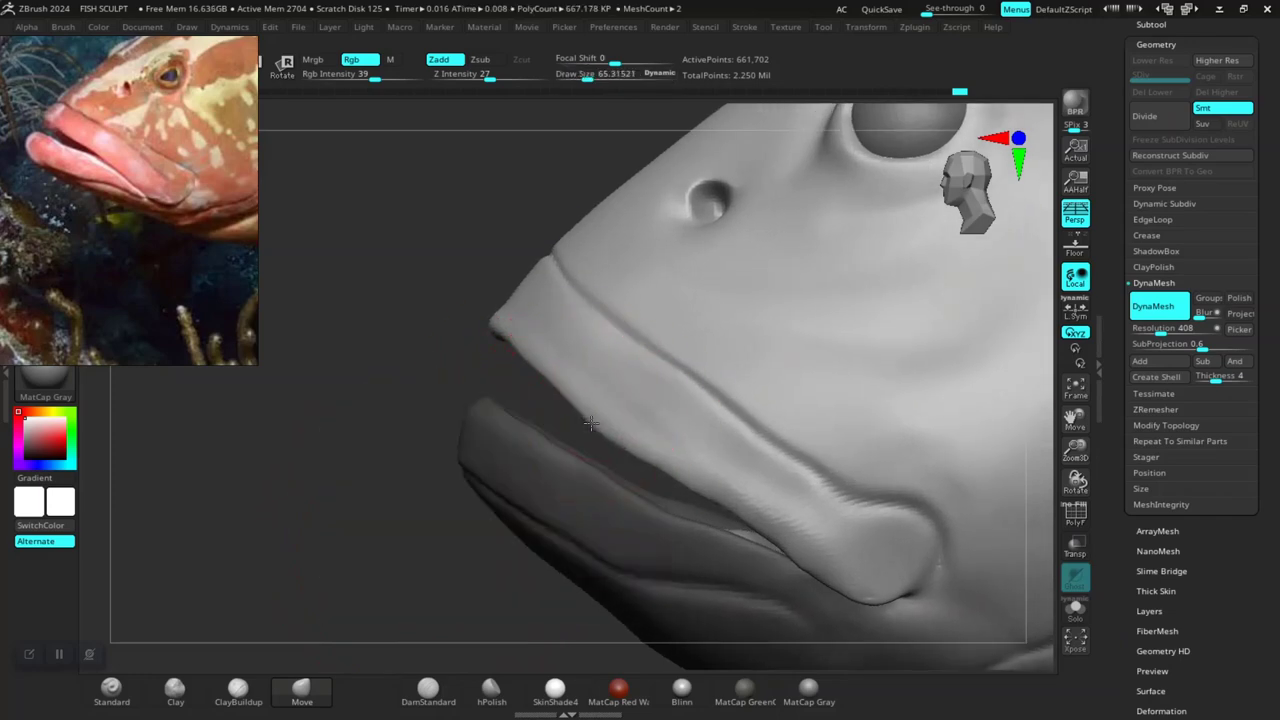
mouse_move(521, 370)
right_mouse_down()
mouse_move(773, 528)
mouse_move(615, 345)
right_mouse_up()
left_click_drag(615, 345, 470, 420)
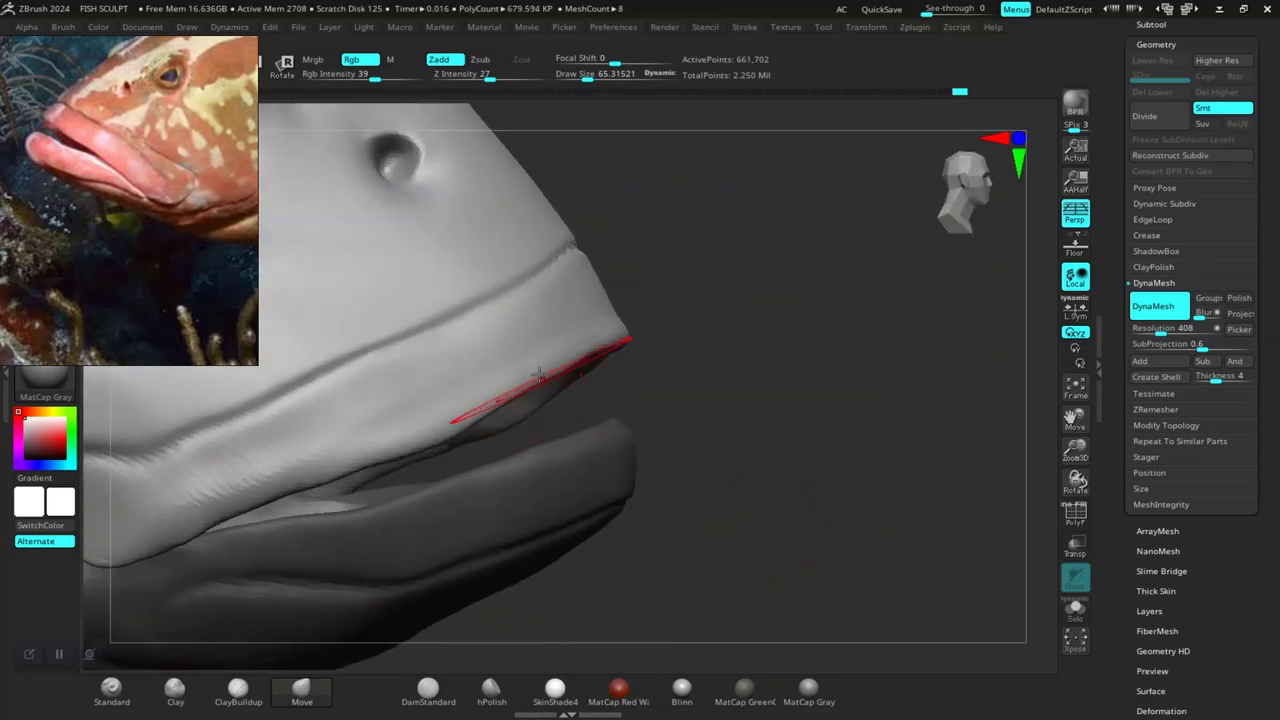
left_click_drag(600, 355, 521, 397)
right_click_drag(652, 380, 661, 352)
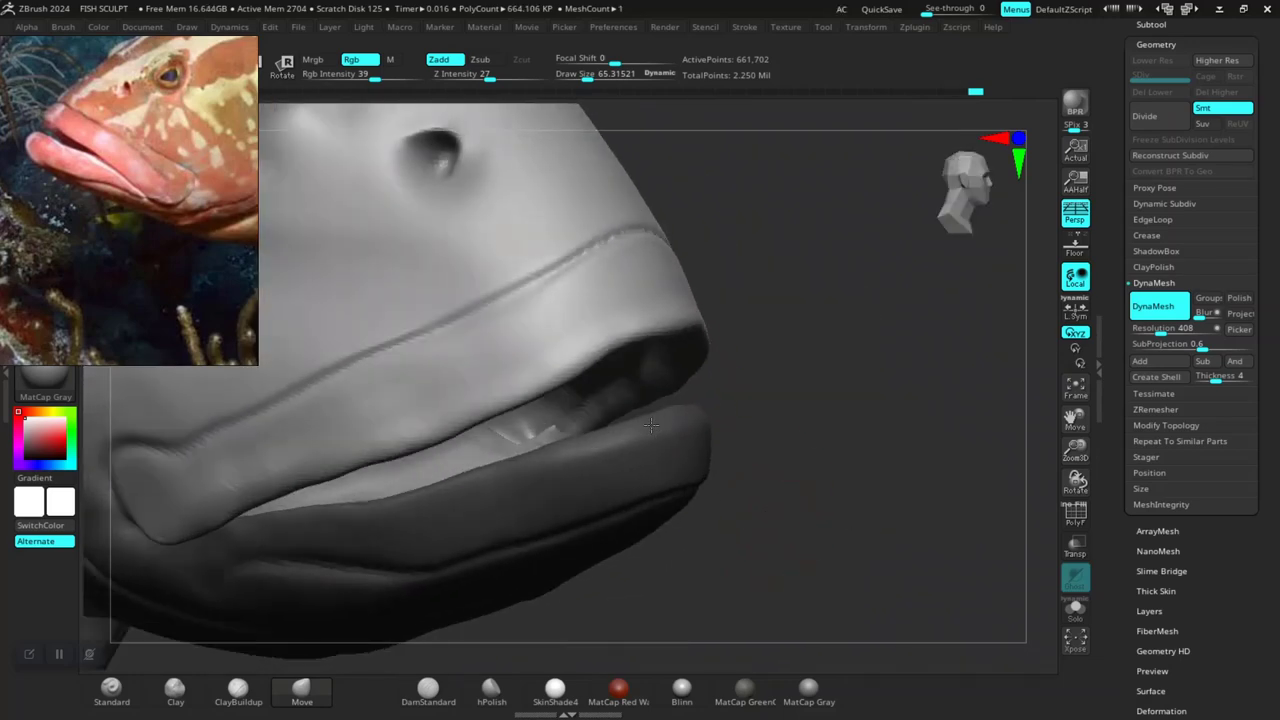
left_click_drag(661, 352, 520, 366)
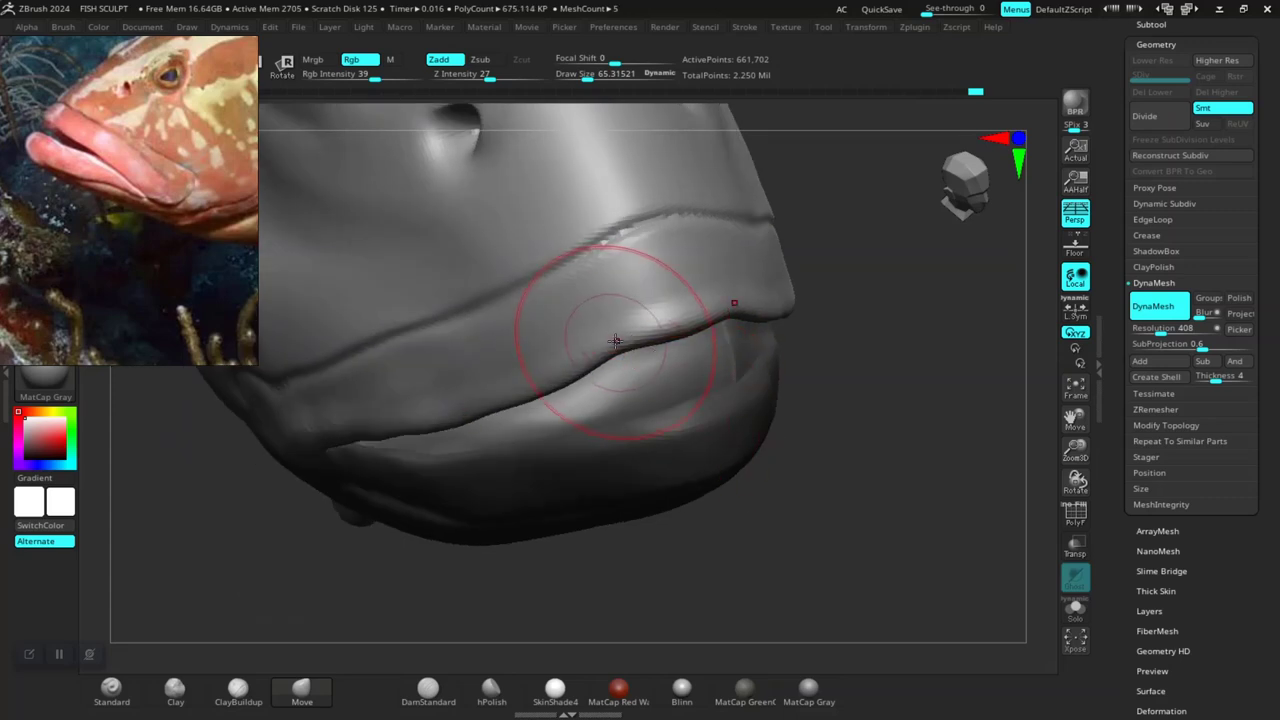
- Zoom out to view the whole fish side-on and start saving the project as FISH SCULPT
mouse_move(814, 537)
right_mouse_down()
mouse_move(814, 443)
mouse_move(563, 471)
right_mouse_up()
right_click_drag(426, 502, 452, 509)
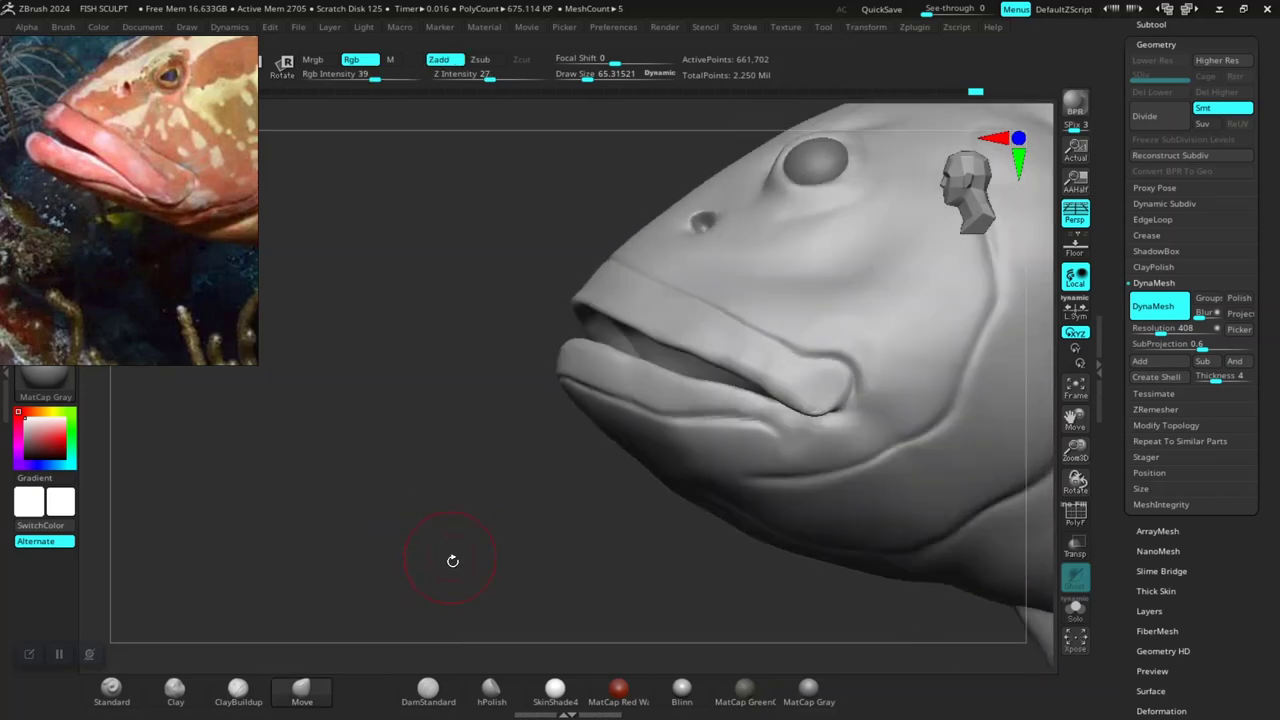
mouse_move(451, 557)
right_mouse_down()
mouse_move(309, 551)
mouse_move(315, 515)
mouse_move(322, 527)
right_mouse_up()
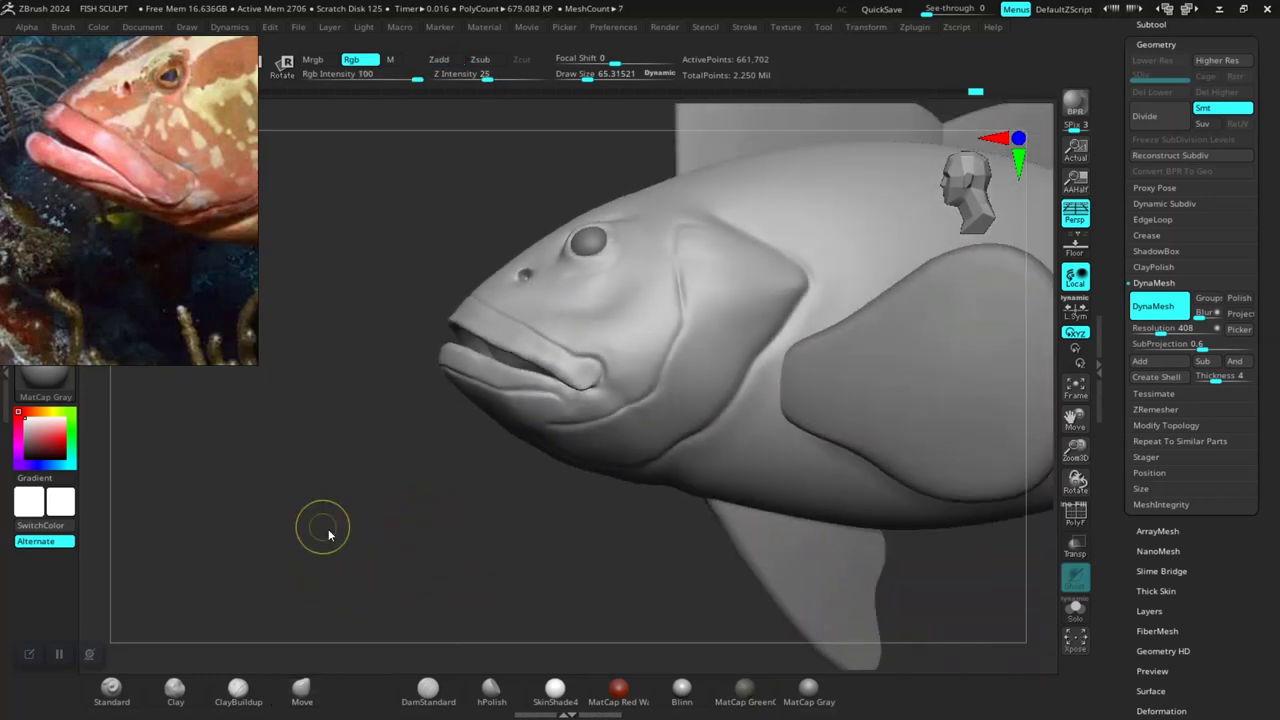
key("ctrl+s")
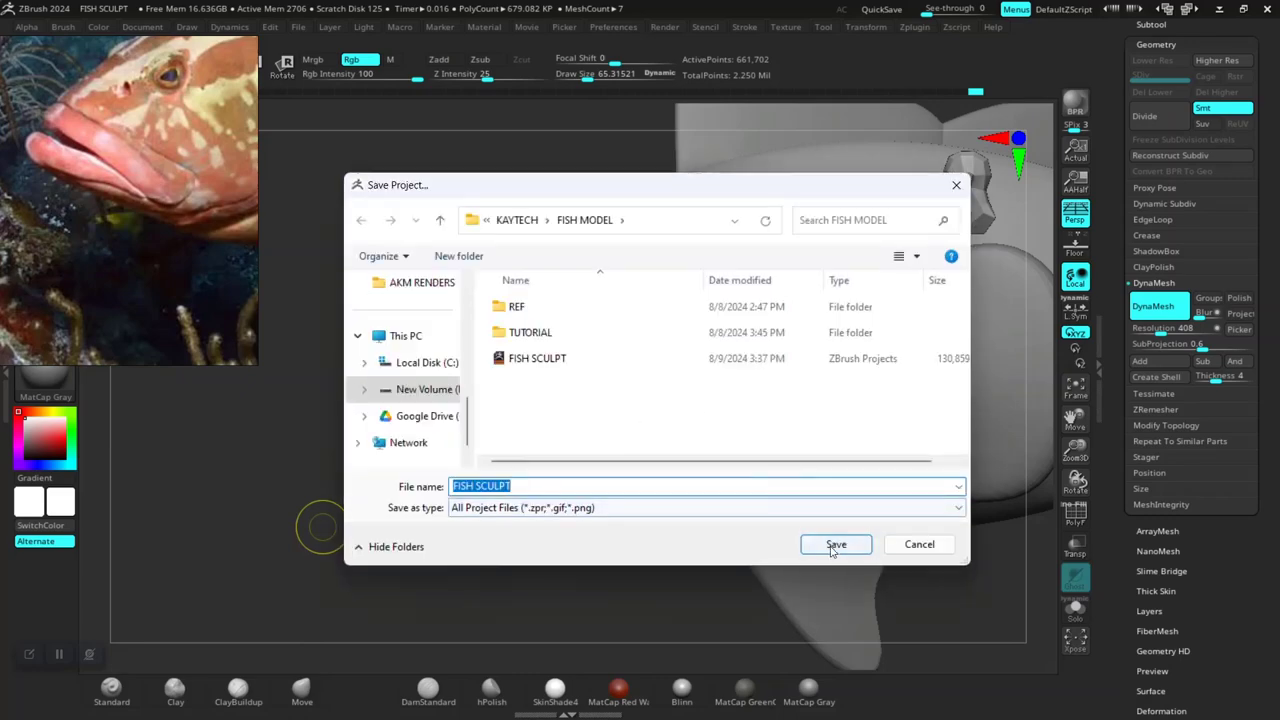
- Save the project as FISH SCULPT, confirming replacement of the existing file
left_click(836, 544)
left_click(674, 346)
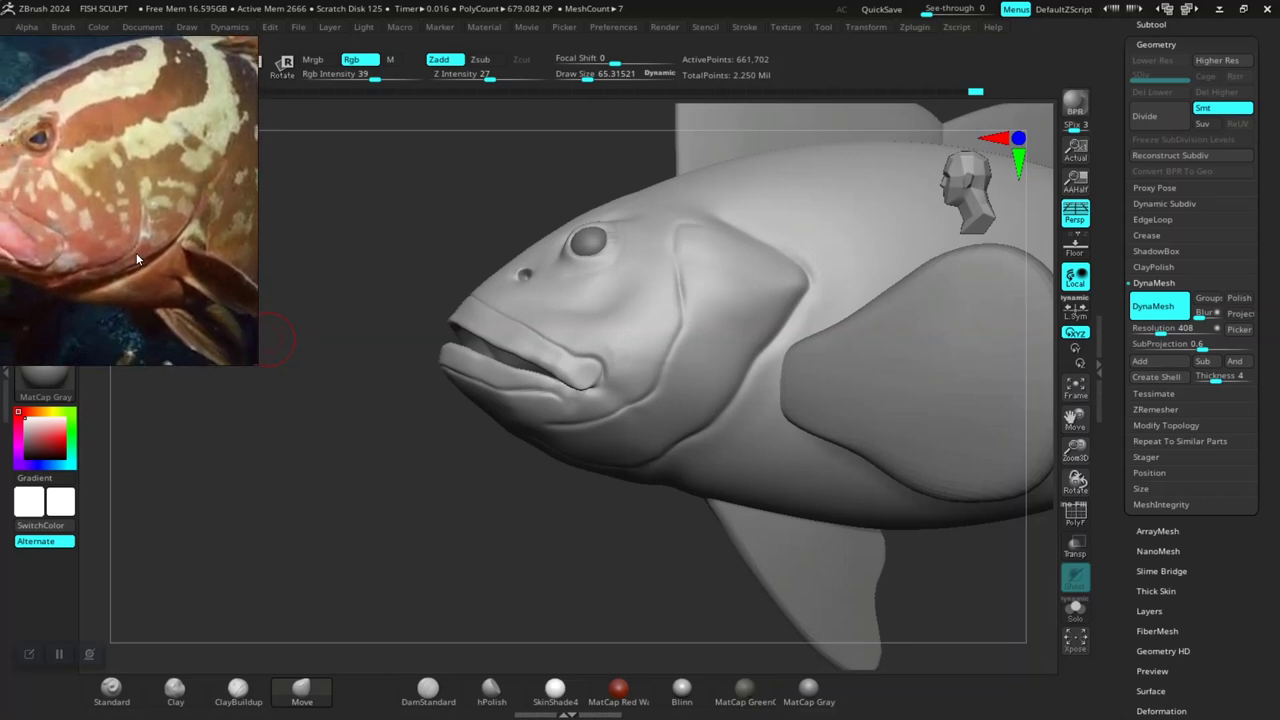
- Increase the Move brush draw size from about 65.3 to 94.5
mouse_move(429, 523)
left_mouse_down()
mouse_move(424, 400)
mouse_move(423, 486)
mouse_move(394, 557)
mouse_move(449, 528)
mouse_move(436, 533)
left_mouse_up()
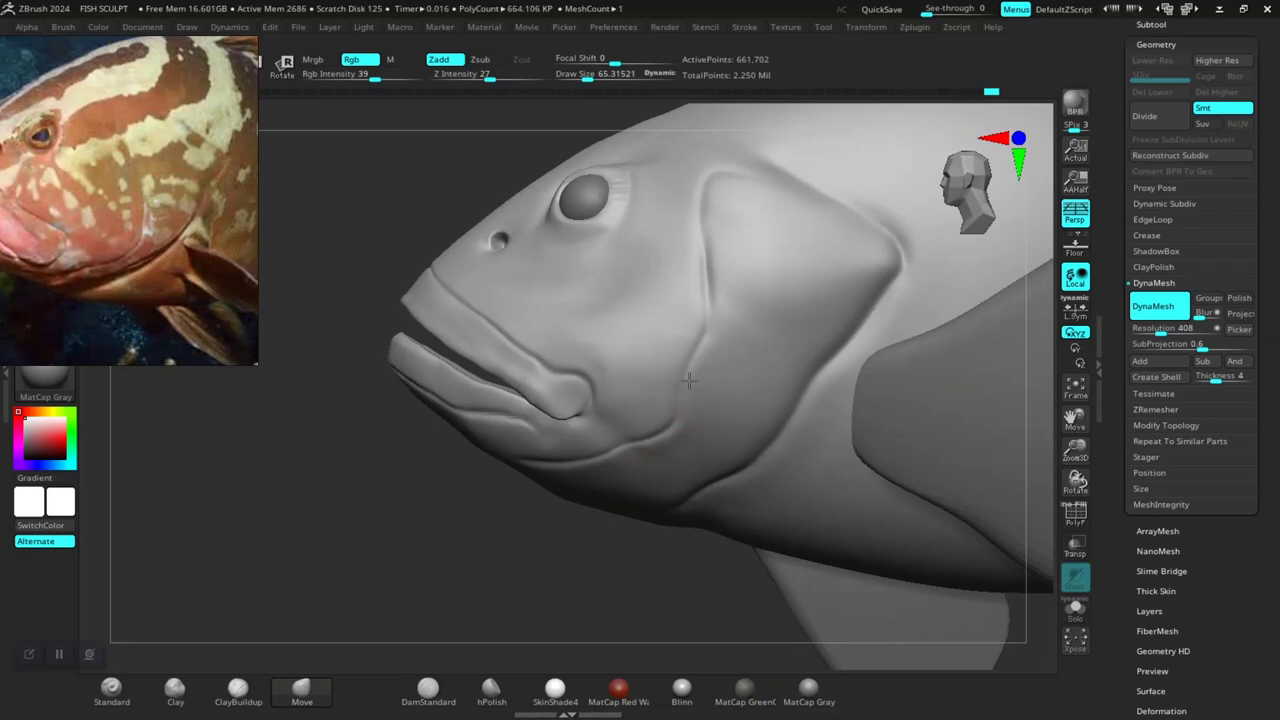
key("space")
left_click_drag(698, 369, 675, 365)
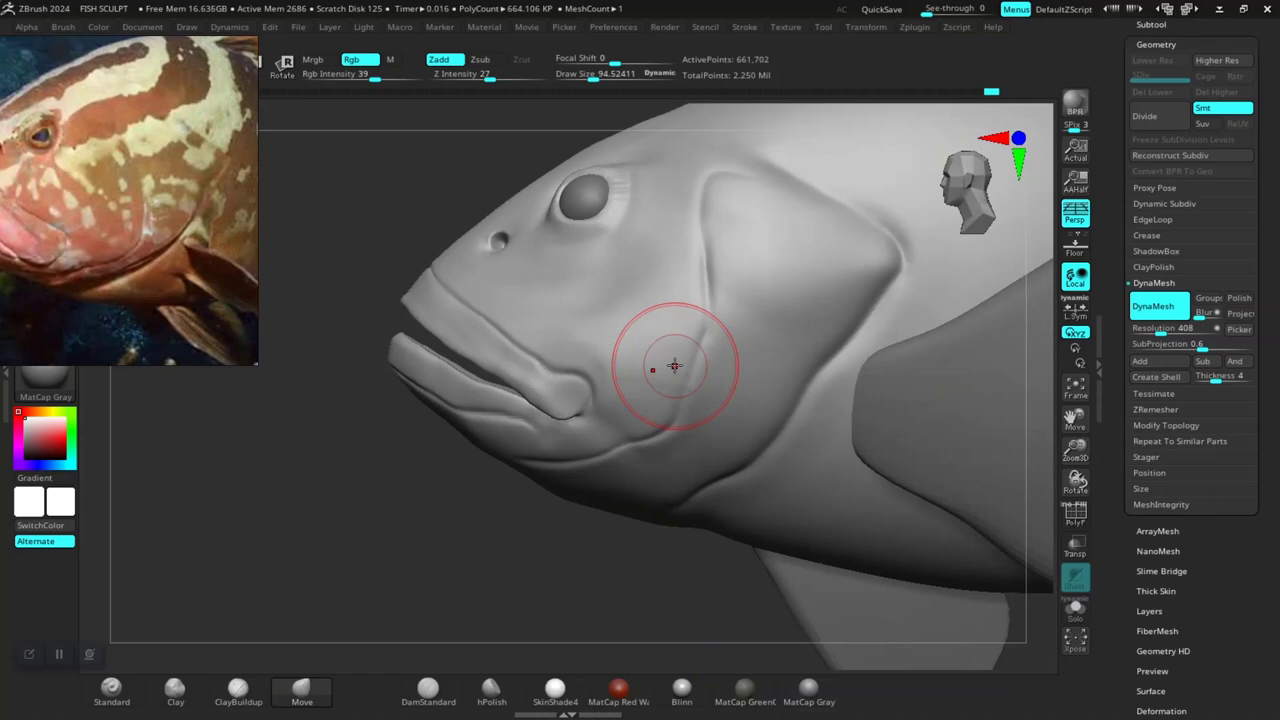
- Orbit and zoom in close on the fish's lips and mouth from several angles
mouse_move(400, 490)
left_mouse_down()
mouse_move(368, 550)
mouse_move(363, 534)
mouse_move(382, 534)
left_mouse_up()
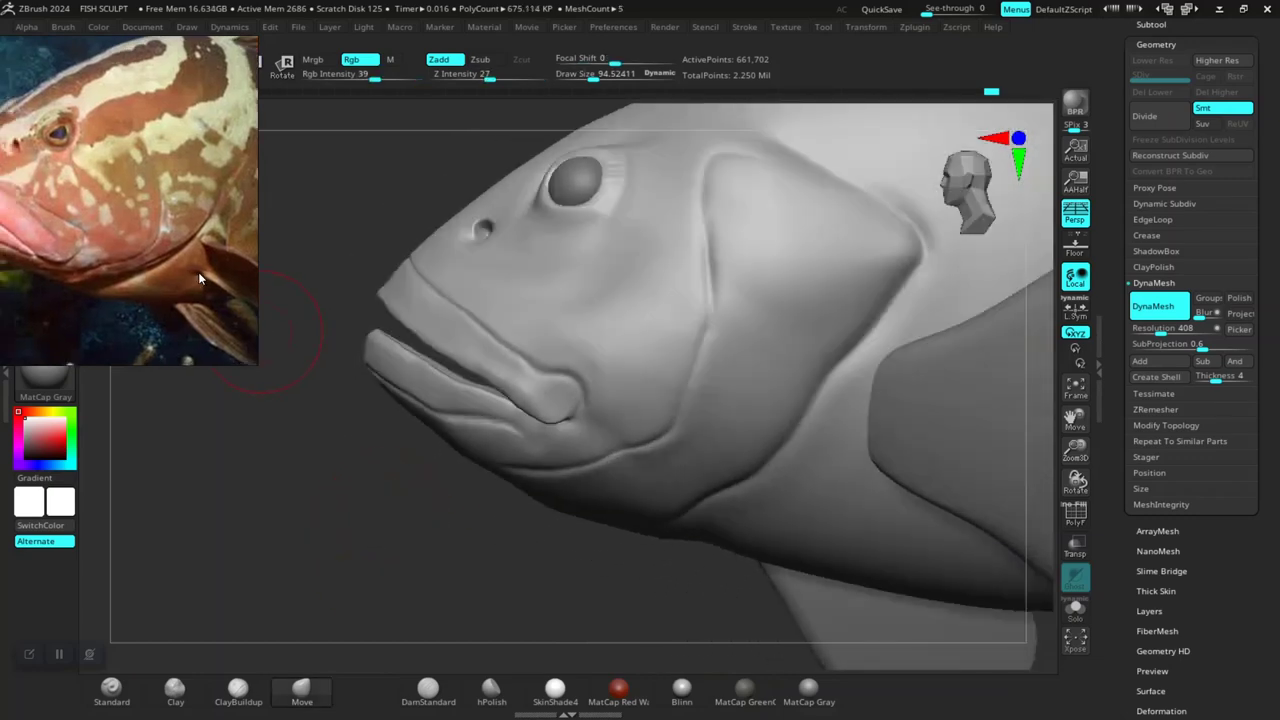
mouse_move(414, 528)
left_mouse_down("alt")
mouse_move(471, 428)
mouse_move(471, 366)
left_mouse_up("alt")
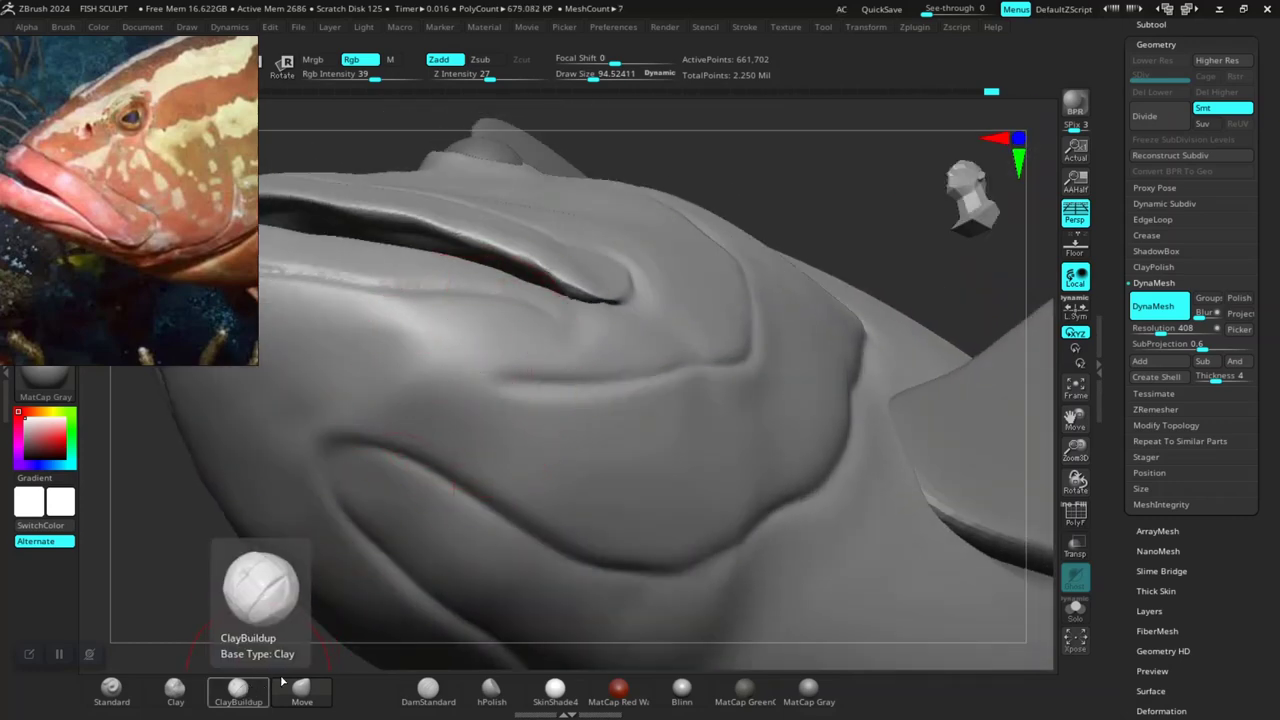
left_click_drag(808, 229, 686, 343)
left_click_drag(380, 400, 386, 325)
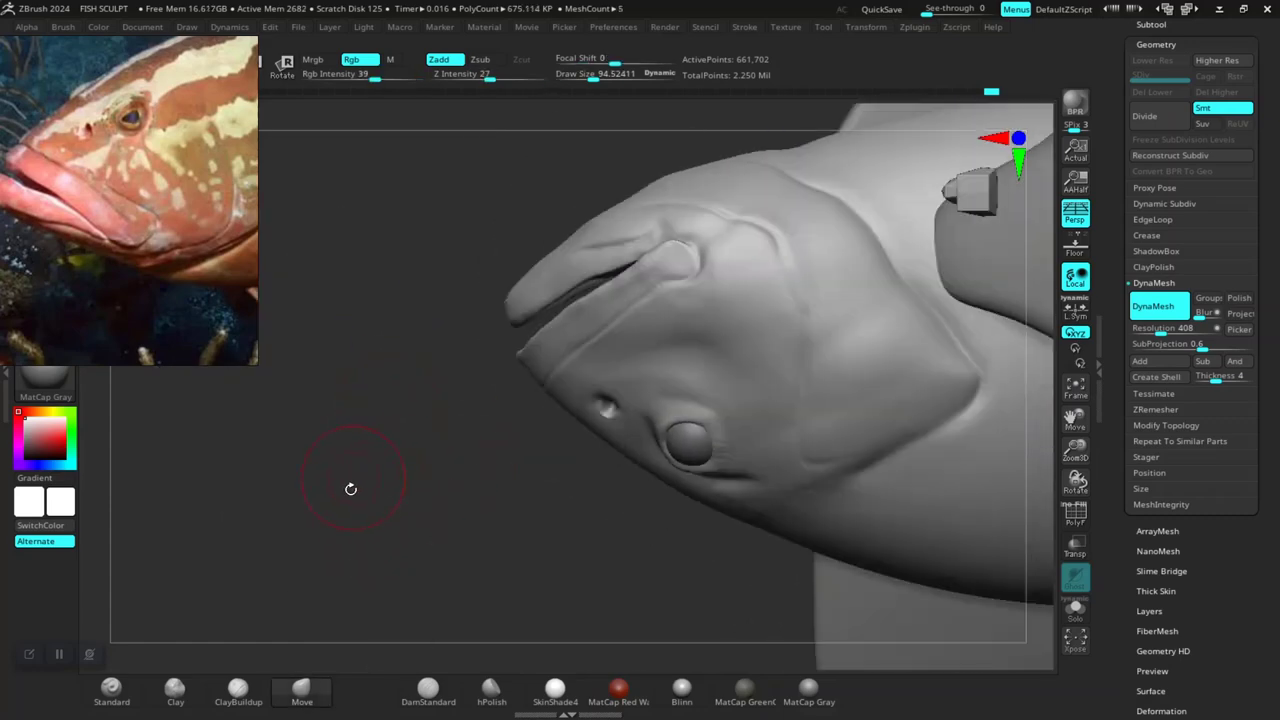
left_click_drag(349, 486, 400, 471)
key("space")
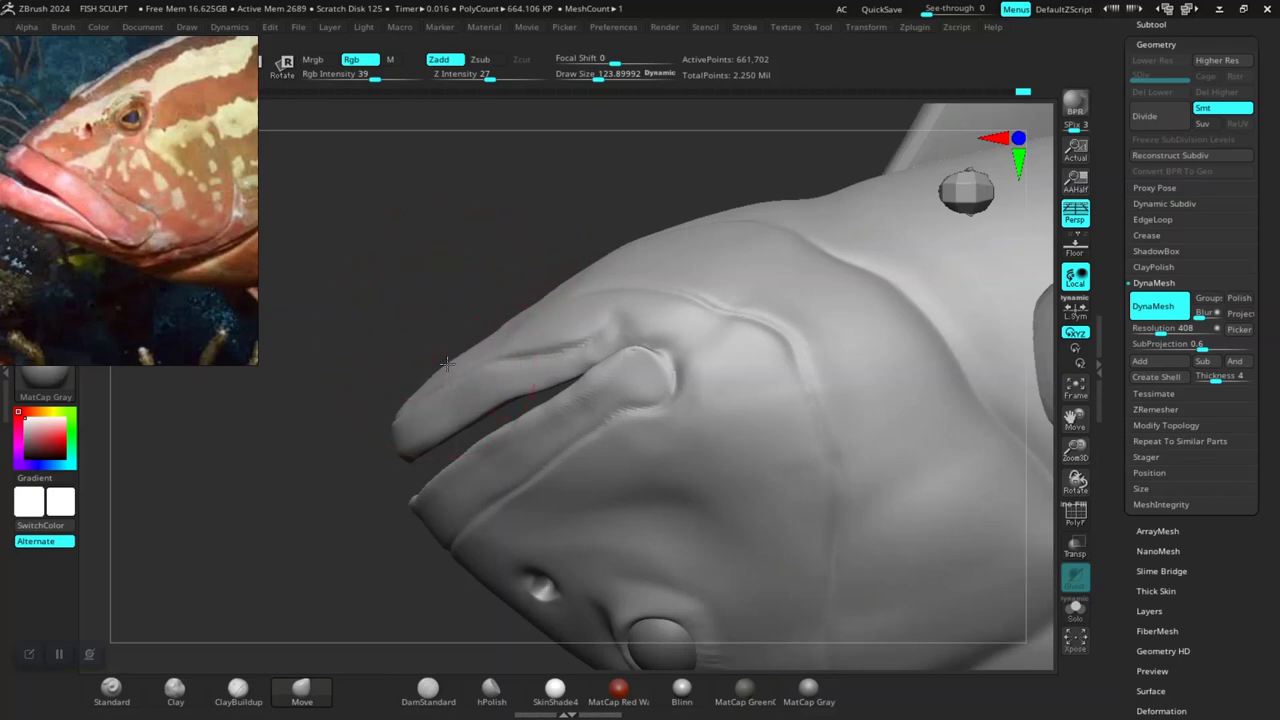
mouse_move(445, 338)
left_mouse_down()
mouse_move(376, 583)
mouse_move(328, 487)
left_mouse_up()
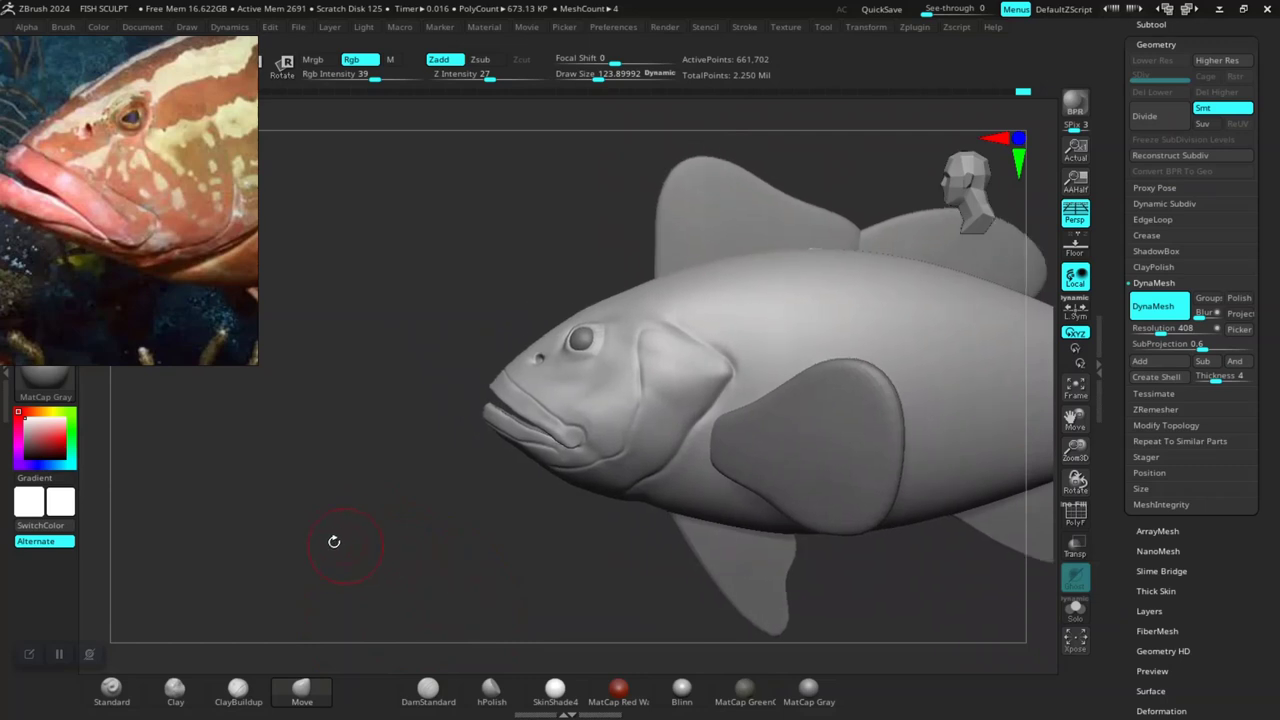
- Zoom further onto the mouth and lower the brush Draw Size to about 38.6
scroll(374, 586, "up", 3)
scroll(363, 571, "up", 3)
scroll(362, 576, "up", 2)
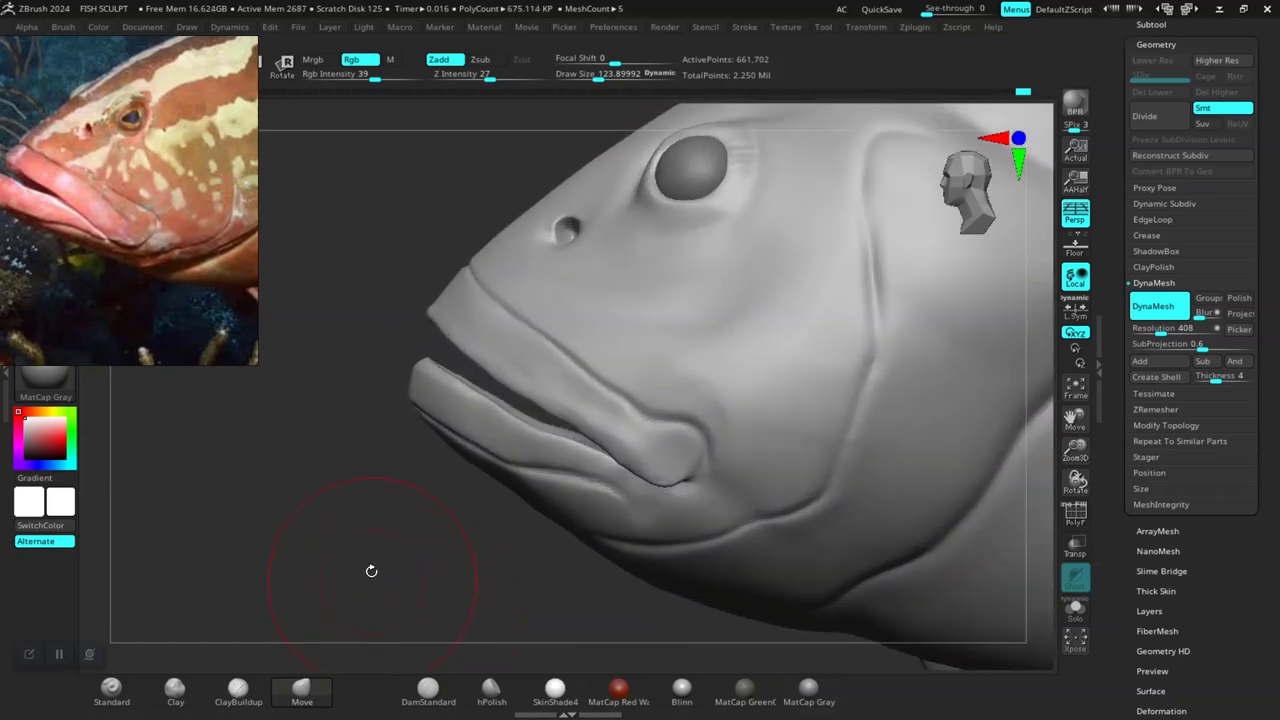
scroll(371, 571, "up", 1)
scroll(375, 565, "up", 2)
scroll(381, 556, "up", 2)
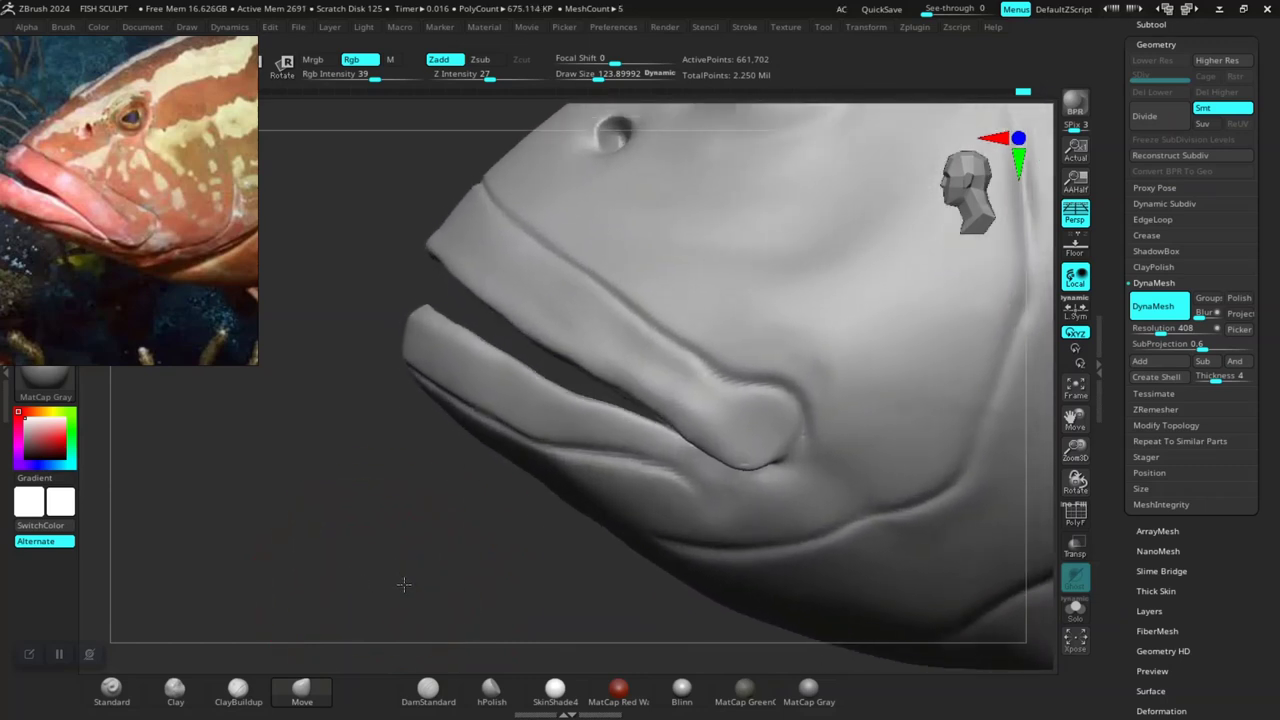
scroll(395, 568, "up", 1)
scroll(400, 572, "up", 1)
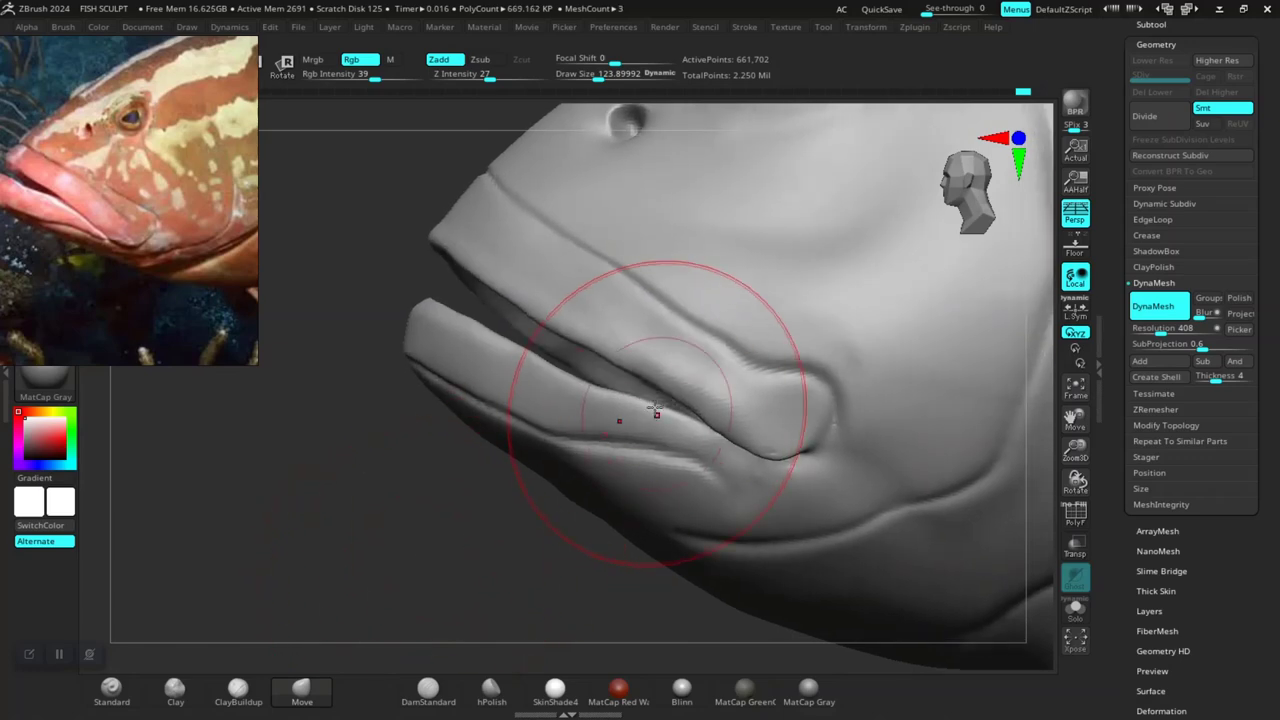
key("space")
left_click_drag(574, 396, 561, 397)
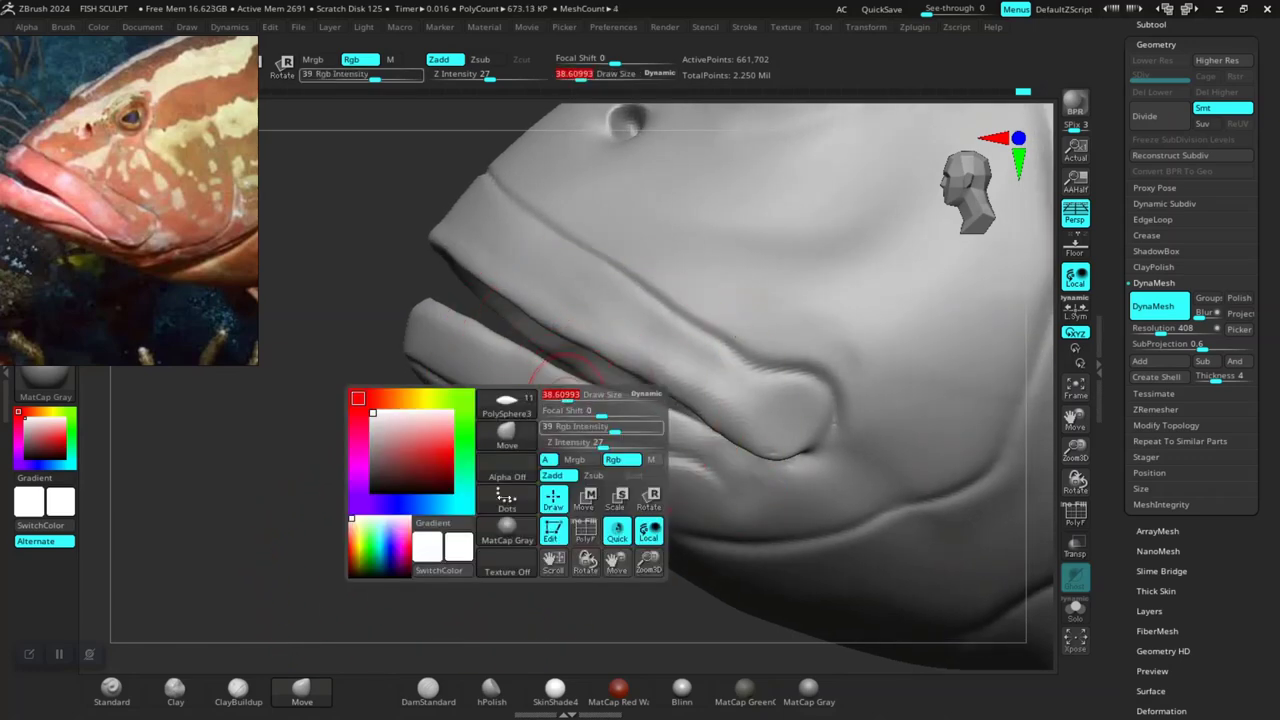
- With DamStandard, carve thin grooves along the gill fold and under the lip fold
left_click(428, 688)
scroll(385, 530, "up", 2)
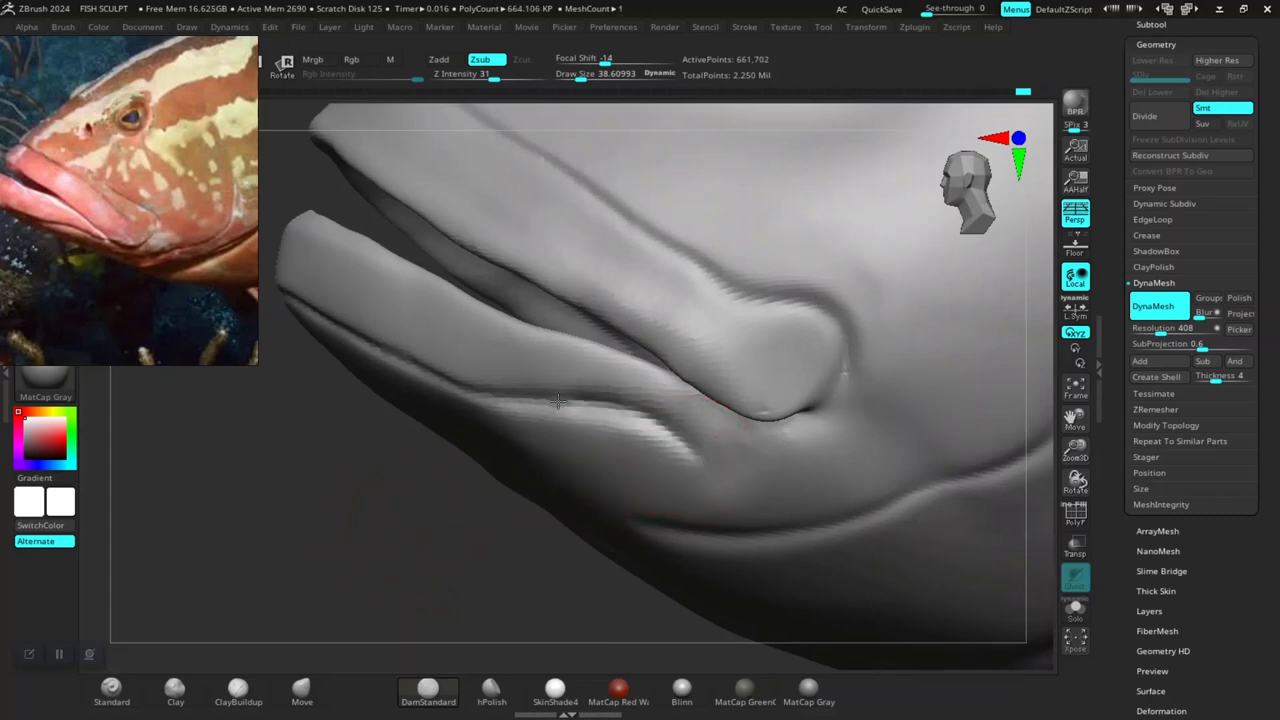
left_click_drag(621, 405, 485, 400)
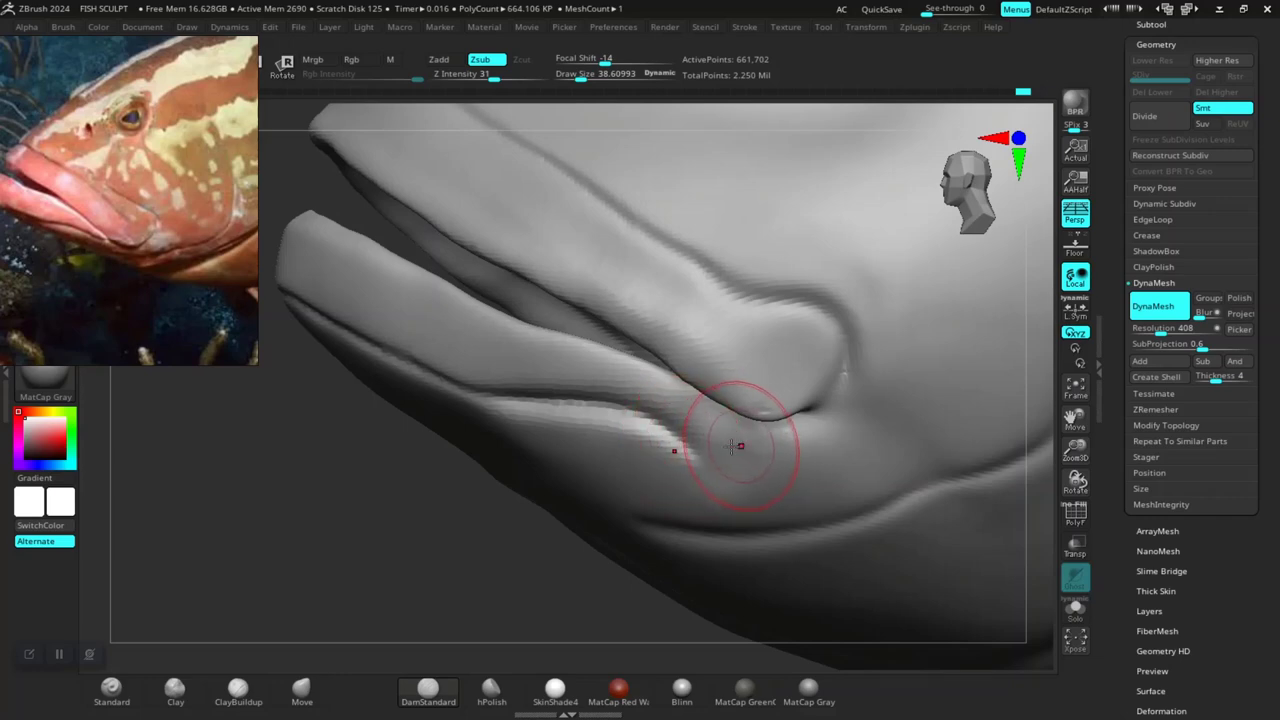
key("shift")
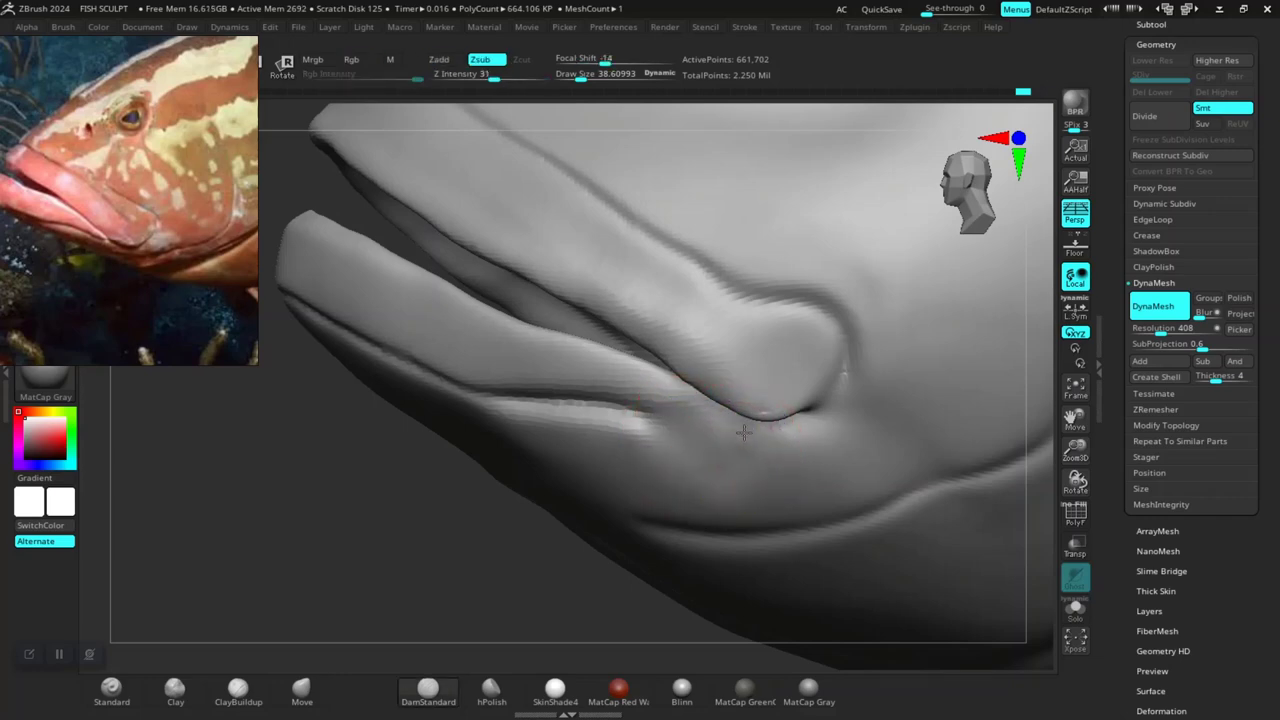
left_click_drag(743, 431, 595, 407)
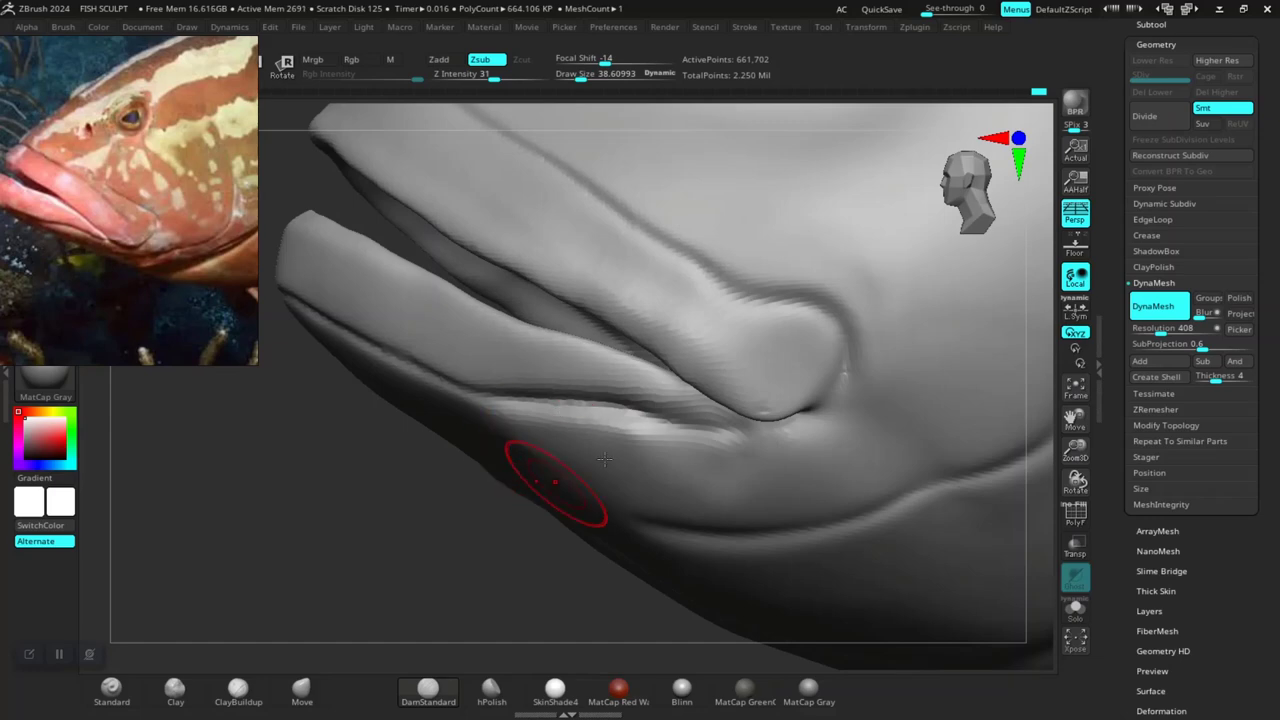
- Deepen the crease at the corner of the fish's mouth
mouse_move(383, 557)
left_mouse_down()
mouse_move(371, 484)
mouse_move(349, 491)
mouse_move(374, 491)
mouse_move(389, 520)
mouse_move(326, 514)
mouse_move(337, 537)
mouse_move(453, 481)
left_mouse_up()
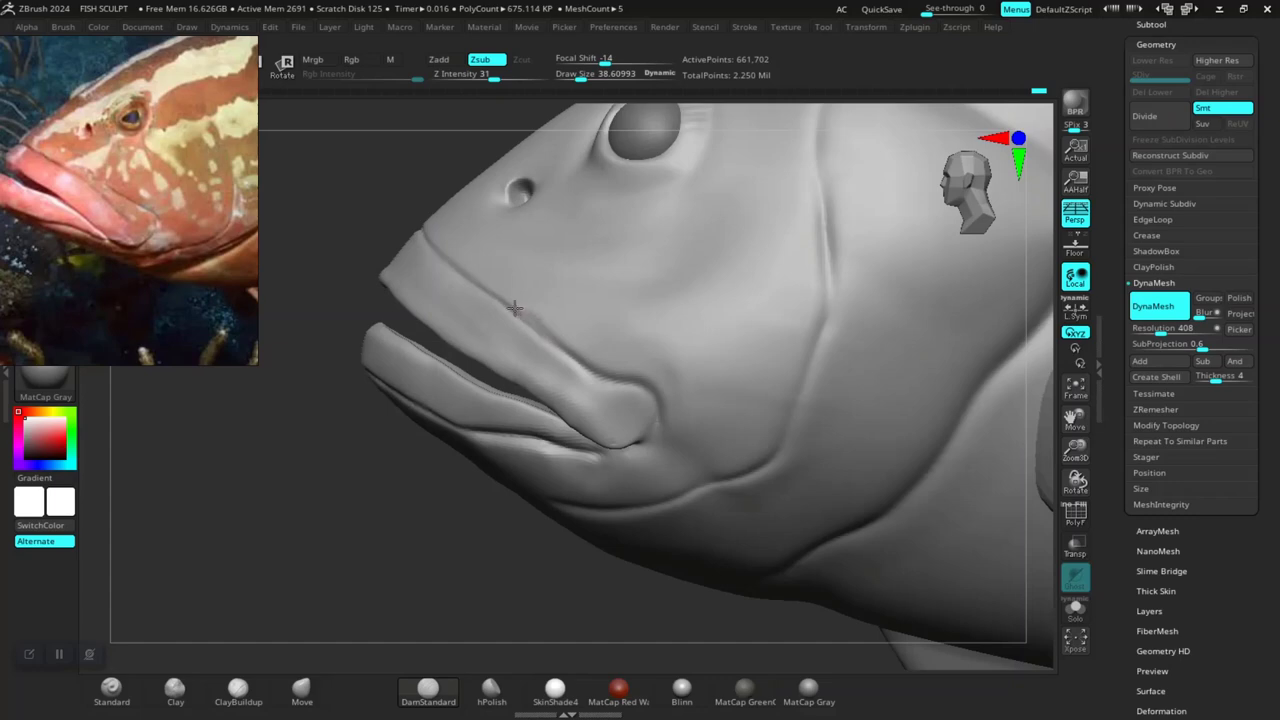
mouse_move(314, 457)
left_mouse_down()
mouse_move(349, 594)
mouse_move(323, 531)
mouse_move(456, 575)
mouse_move(694, 543)
mouse_move(743, 557)
mouse_move(743, 622)
left_mouse_up()
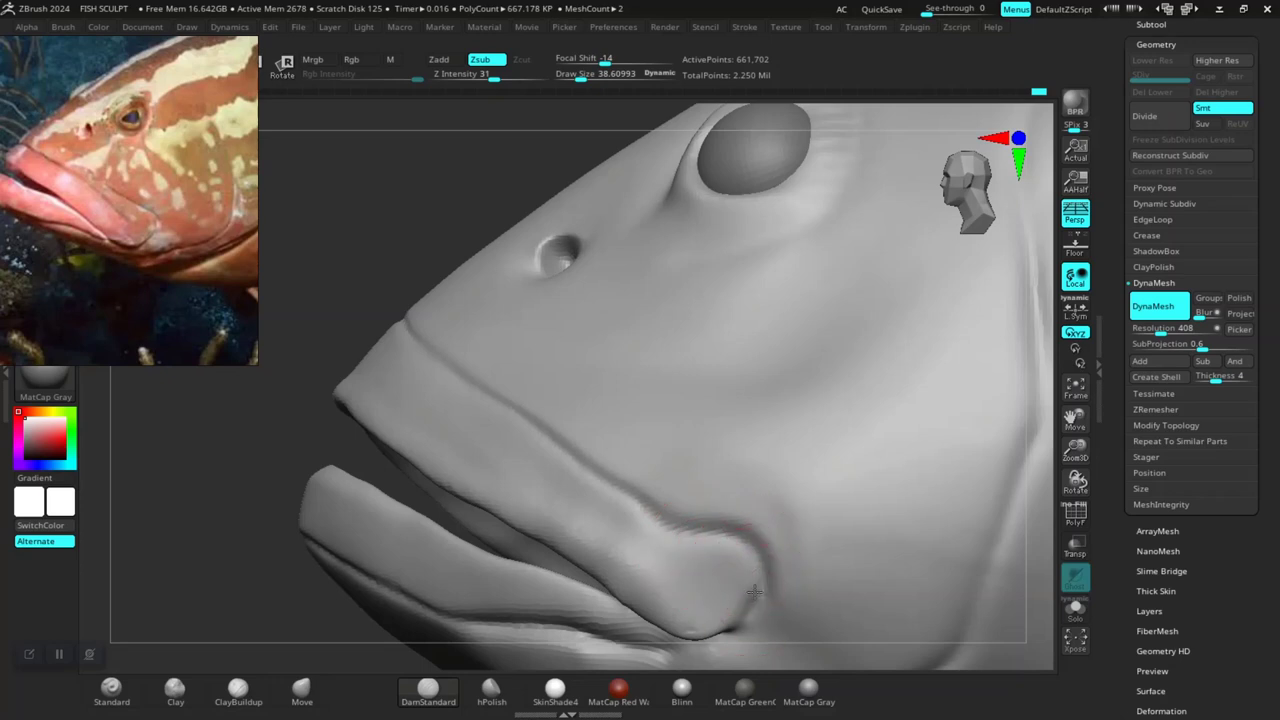
left_click_drag(729, 538, 686, 525)
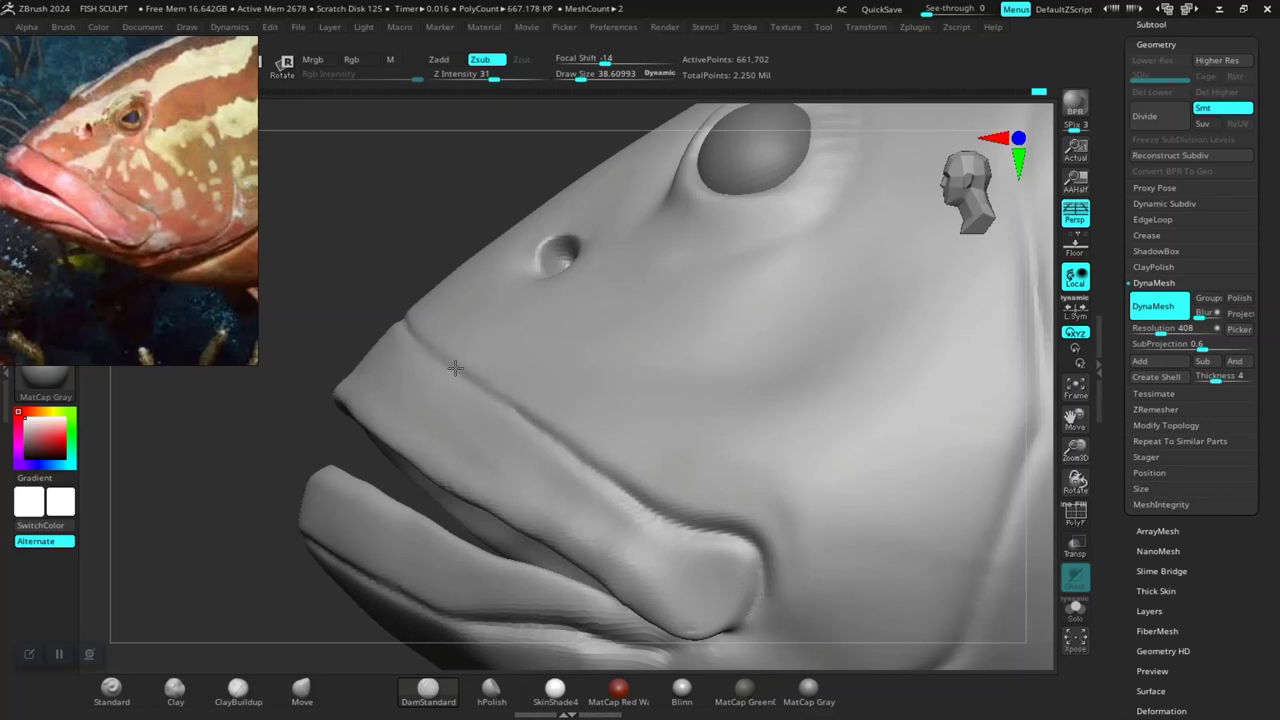
left_click_drag(223, 517, 391, 434)
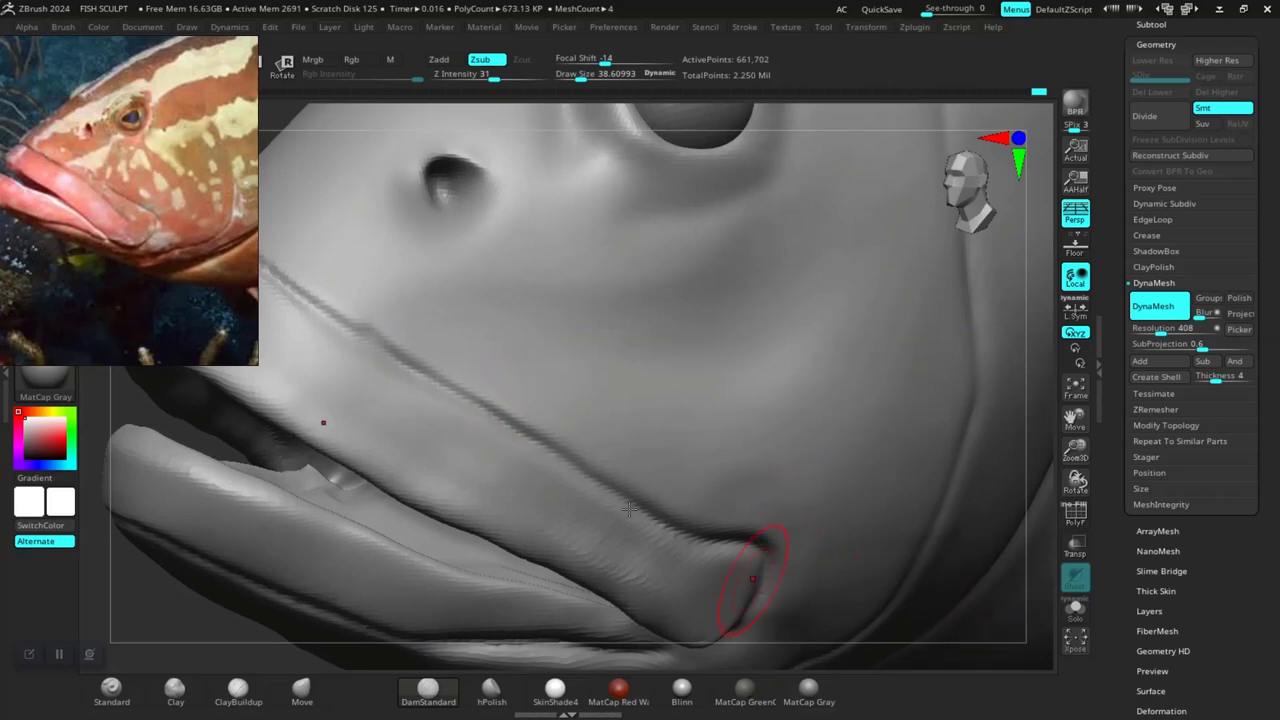
- Frame the whole fish and orbit in to review the head and pectoral fin
key("f")
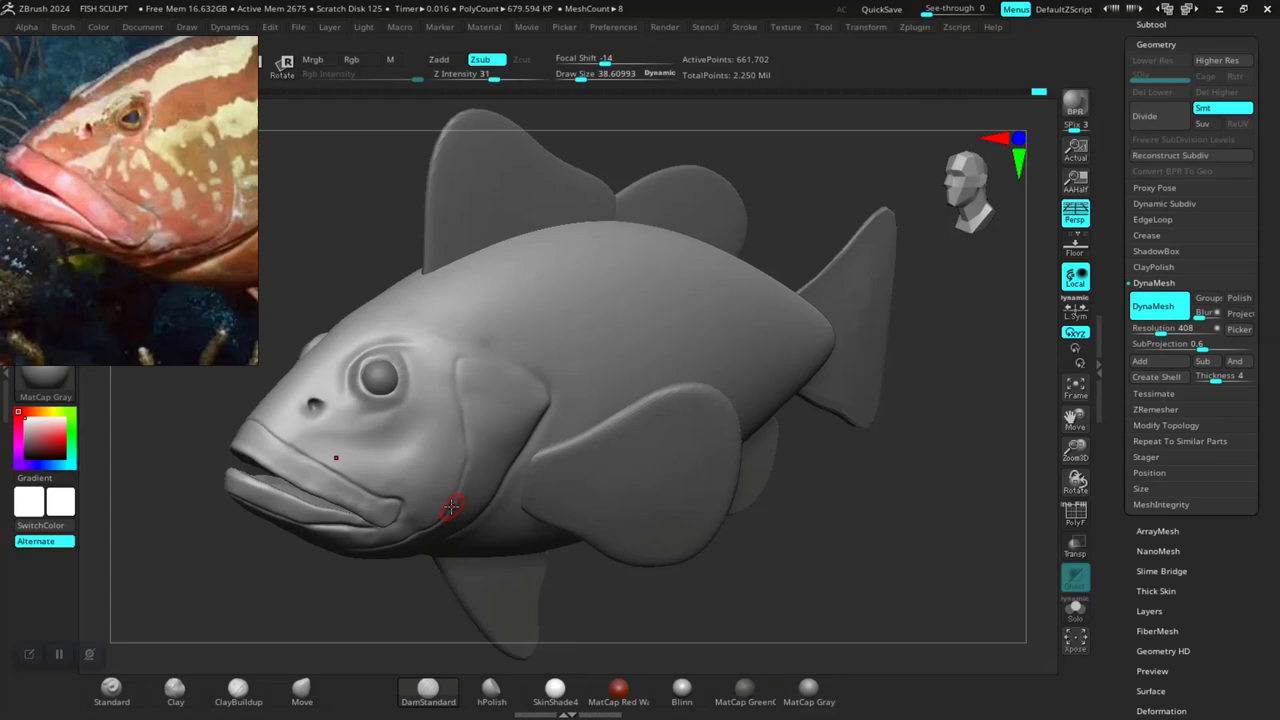
left_click_drag(850, 573, 804, 572)
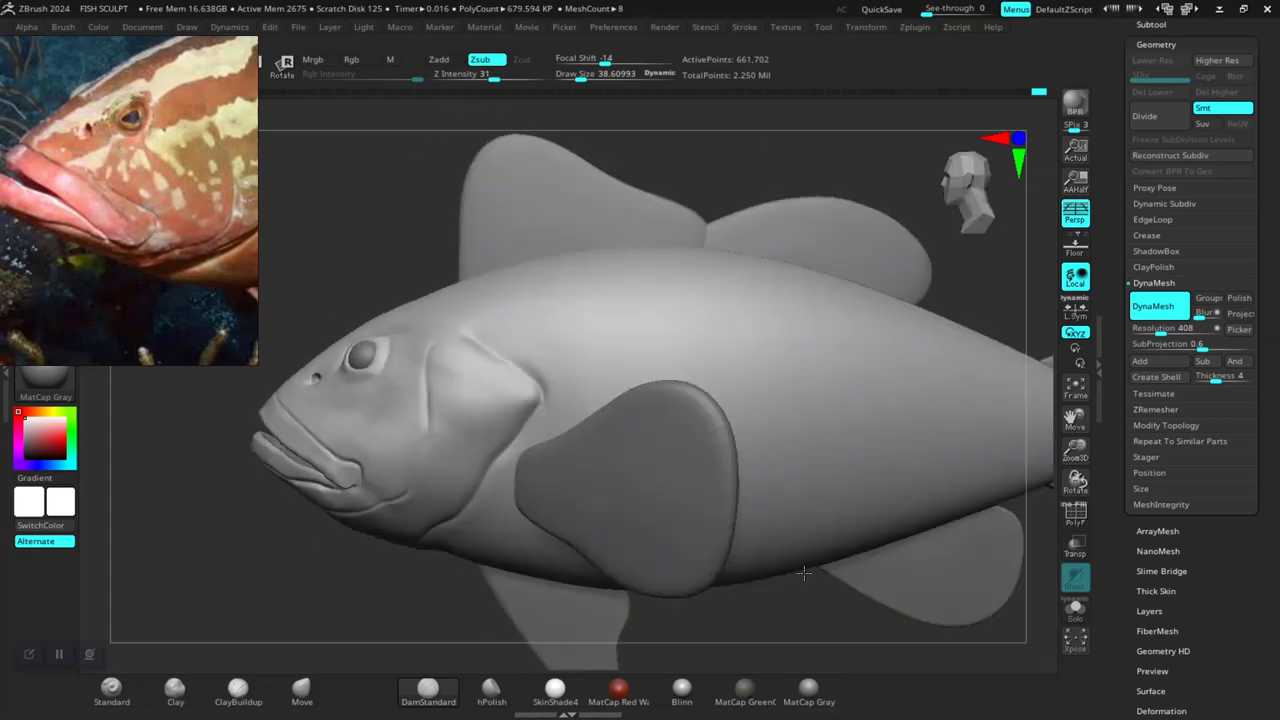
left_click_drag(326, 597, 240, 430)
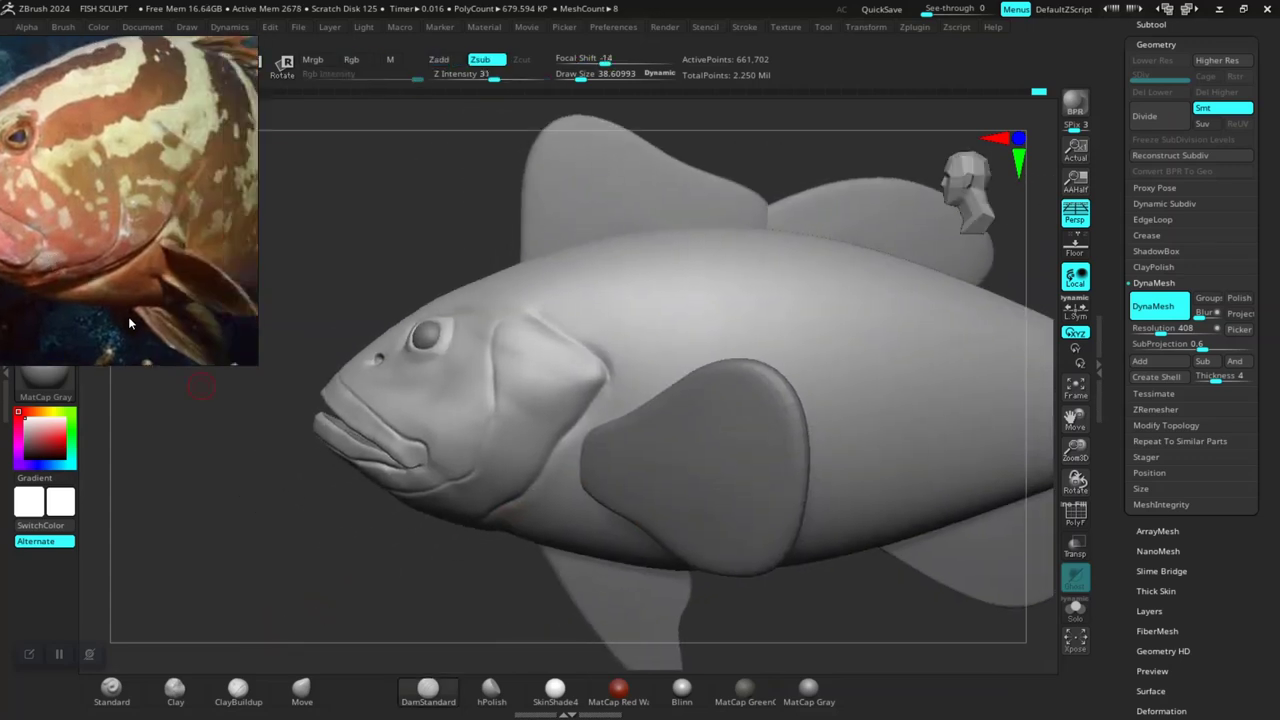
left_click_drag(290, 549, 270, 614)
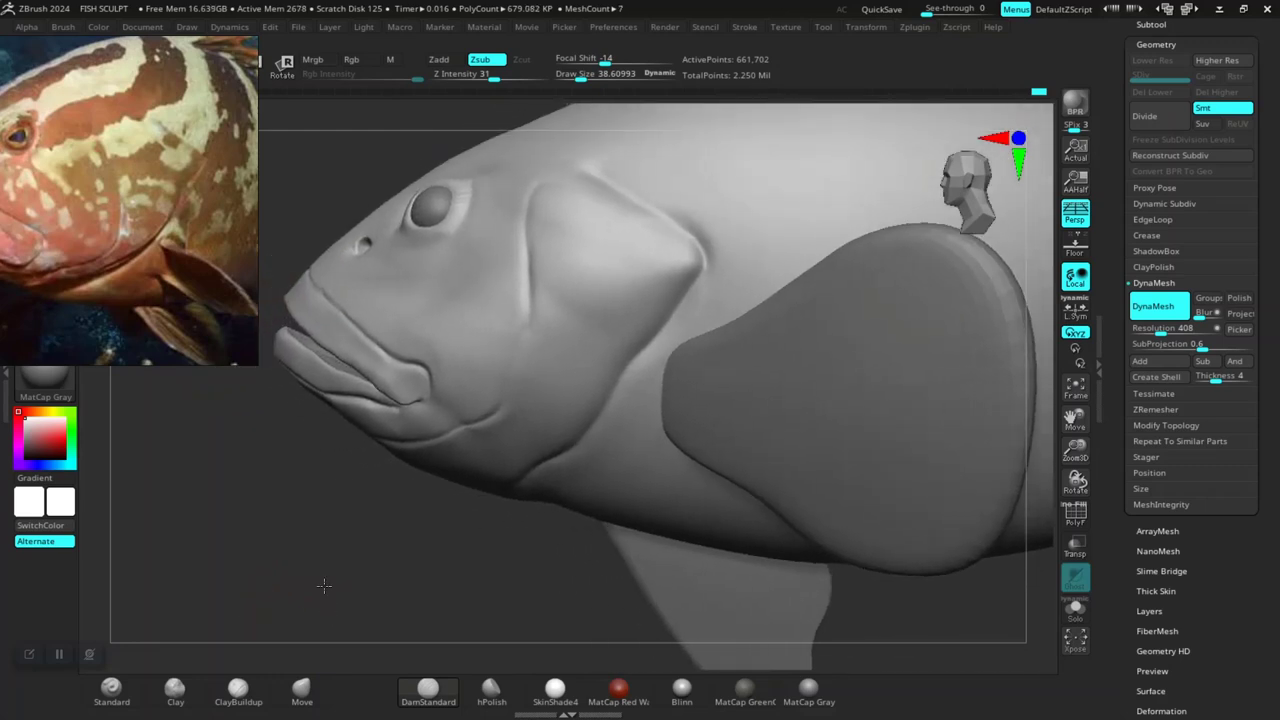
mouse_move(270, 613)
left_mouse_down()
mouse_move(571, 380)
mouse_move(589, 386)
left_mouse_up()
key("space")
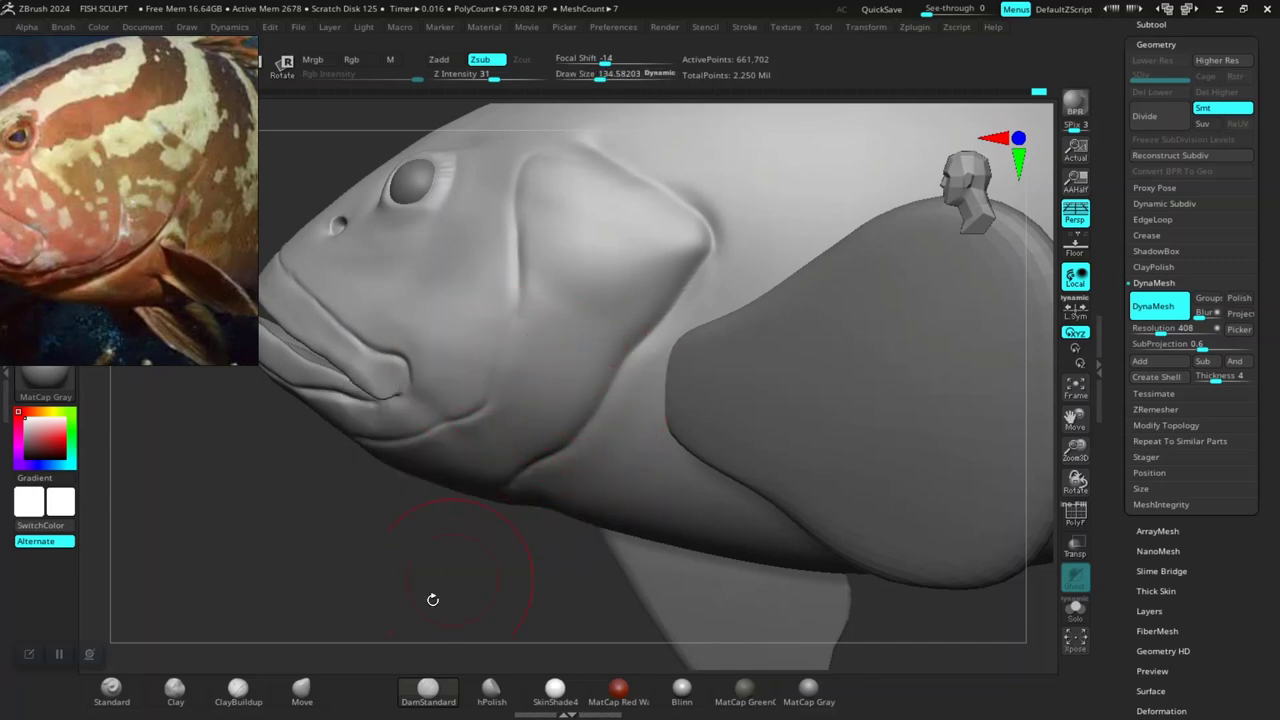
- Pull the cheek and jaw ridge down with the Move brush, then undo it
left_click(312, 690)
key("space")
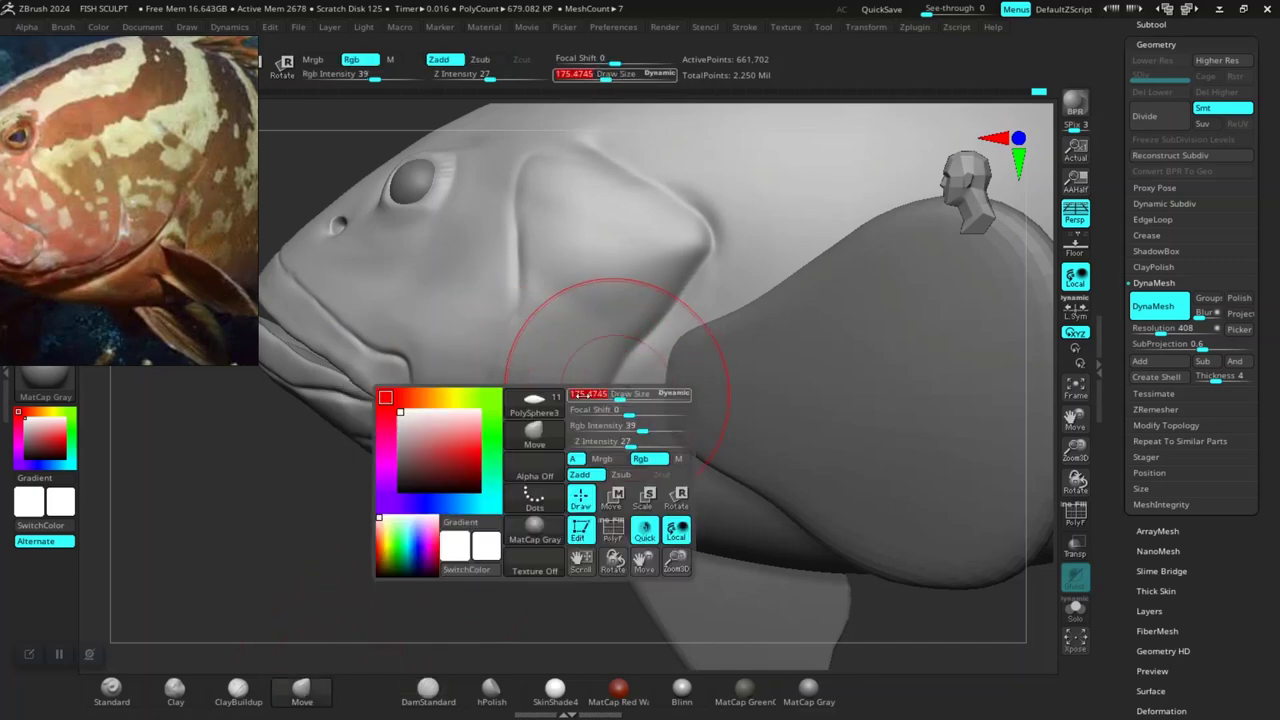
left_click_drag(570, 322, 598, 406)
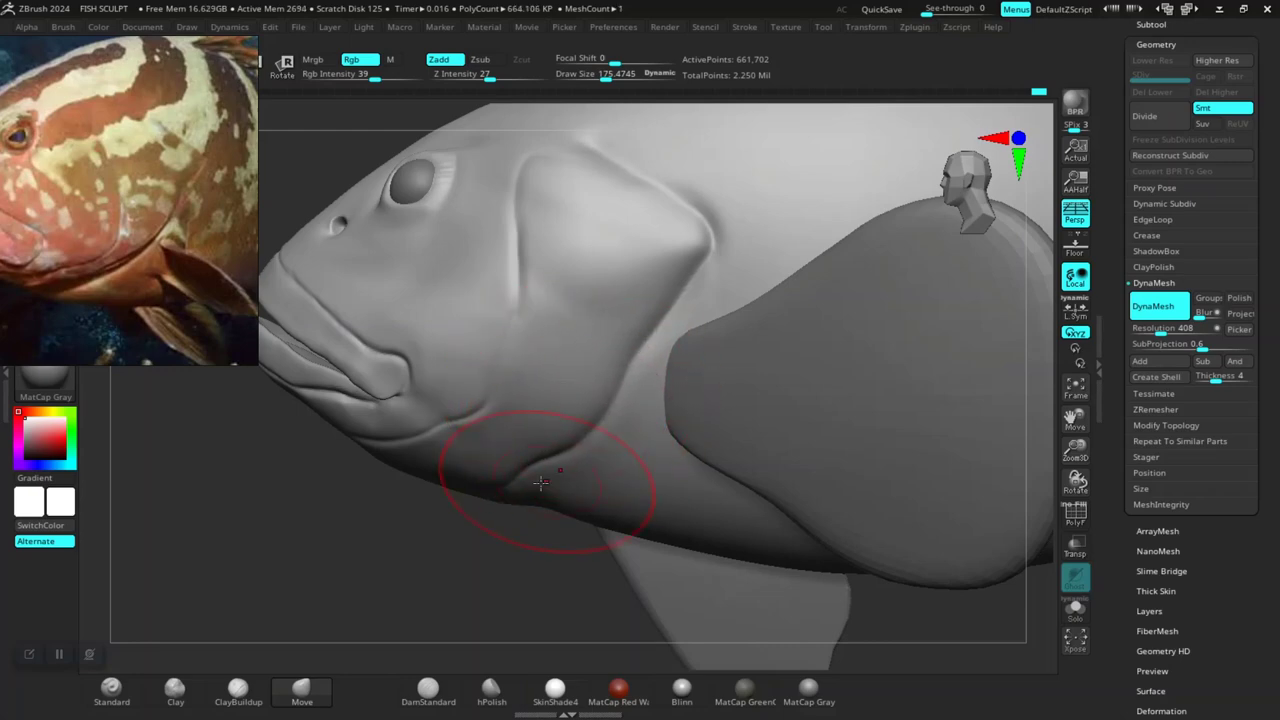
left_click_drag(435, 545, 514, 471)
key("ctrl+z")
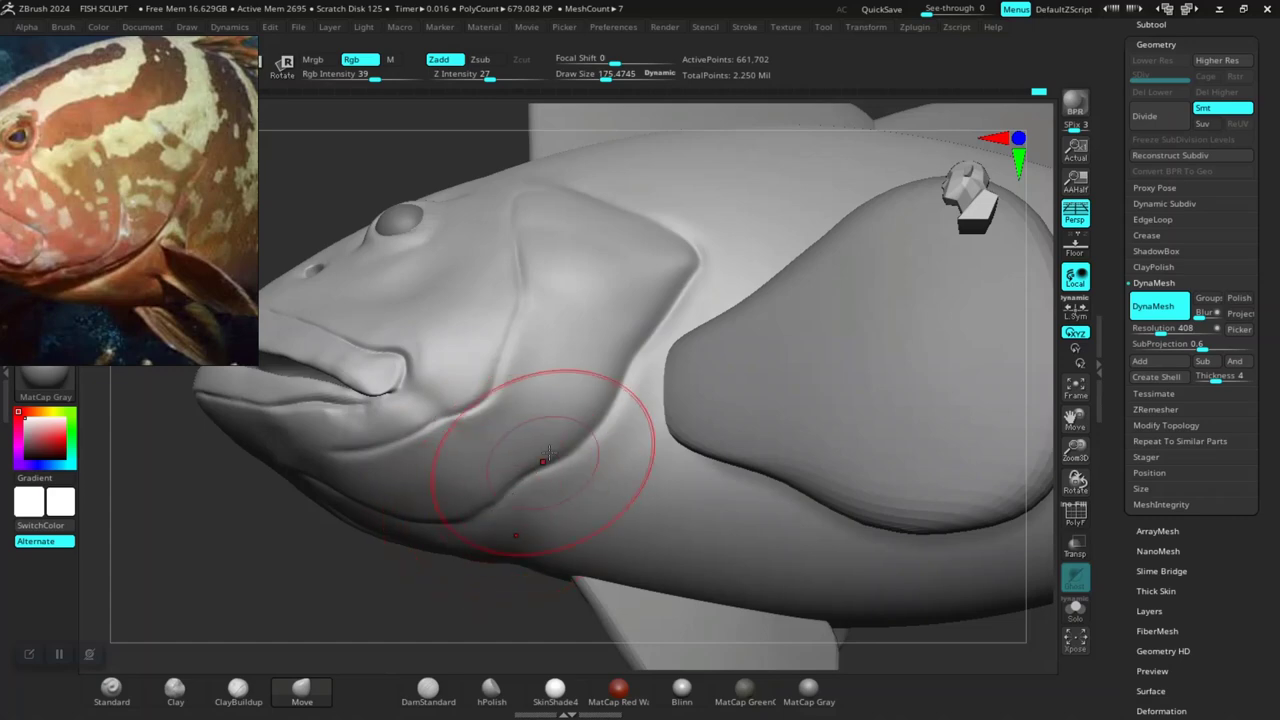
- Set the brush size to about 104 and toggle the jaw change with redo and undo
key("space")
left_click_drag(565, 424, 545, 424)
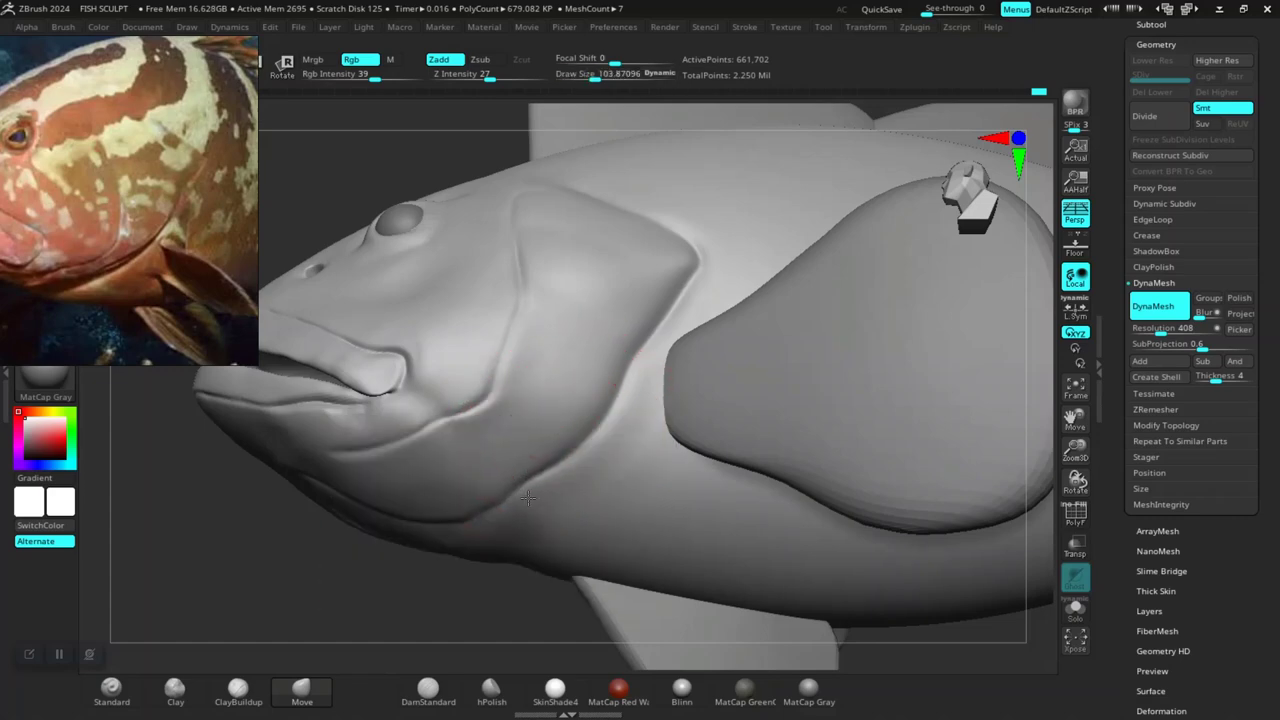
key("ctrl+shift+z")
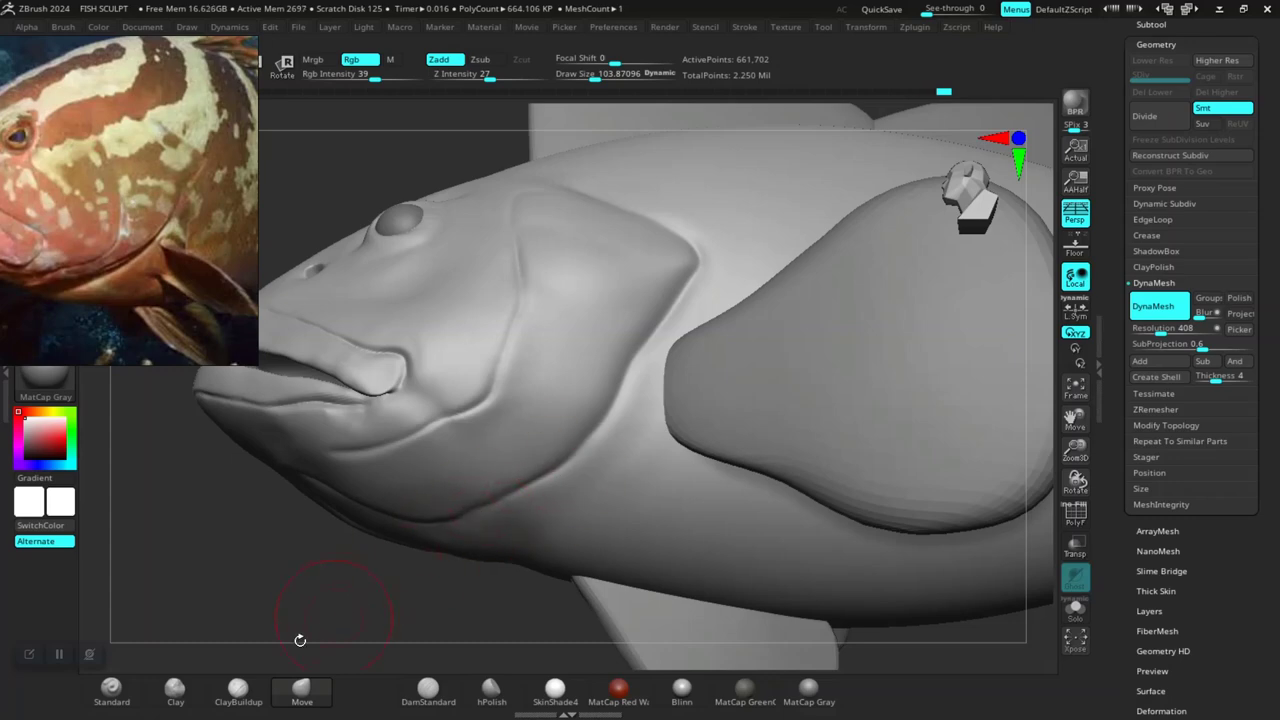
left_click_drag(305, 645, 315, 615)
key("ctrl+z")
key("ctrl+z")
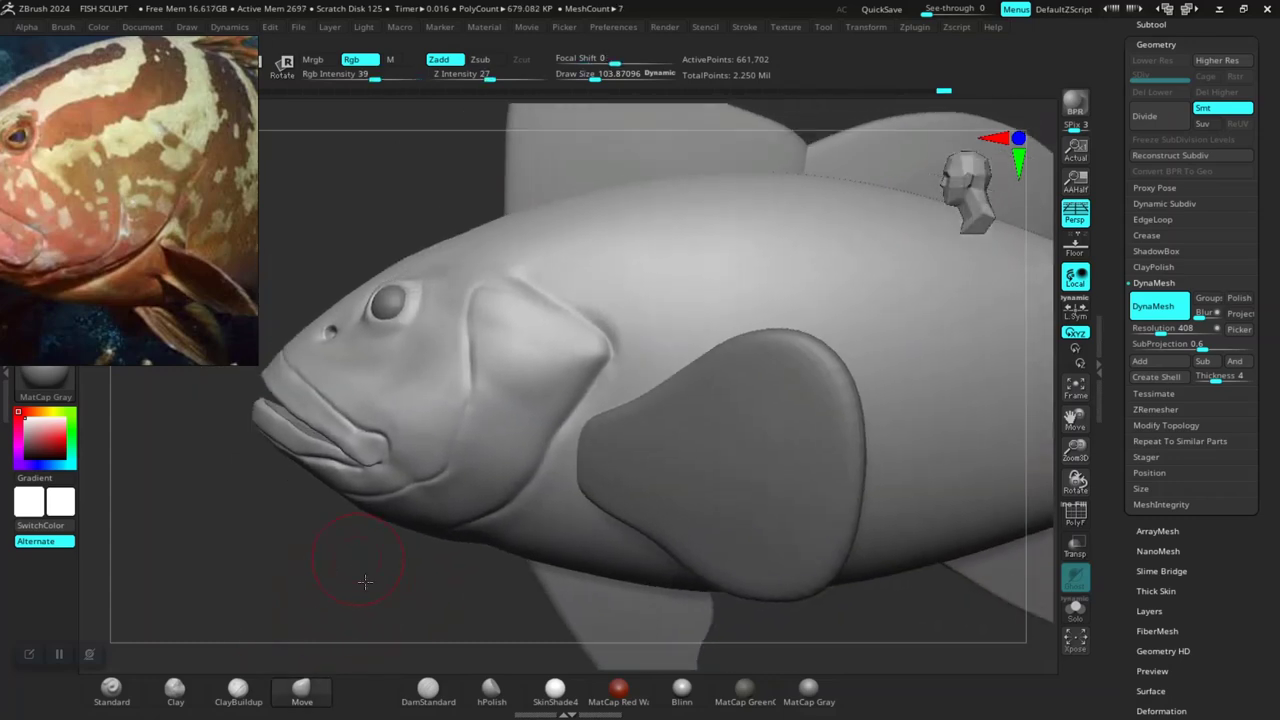
key("ctrl+z")
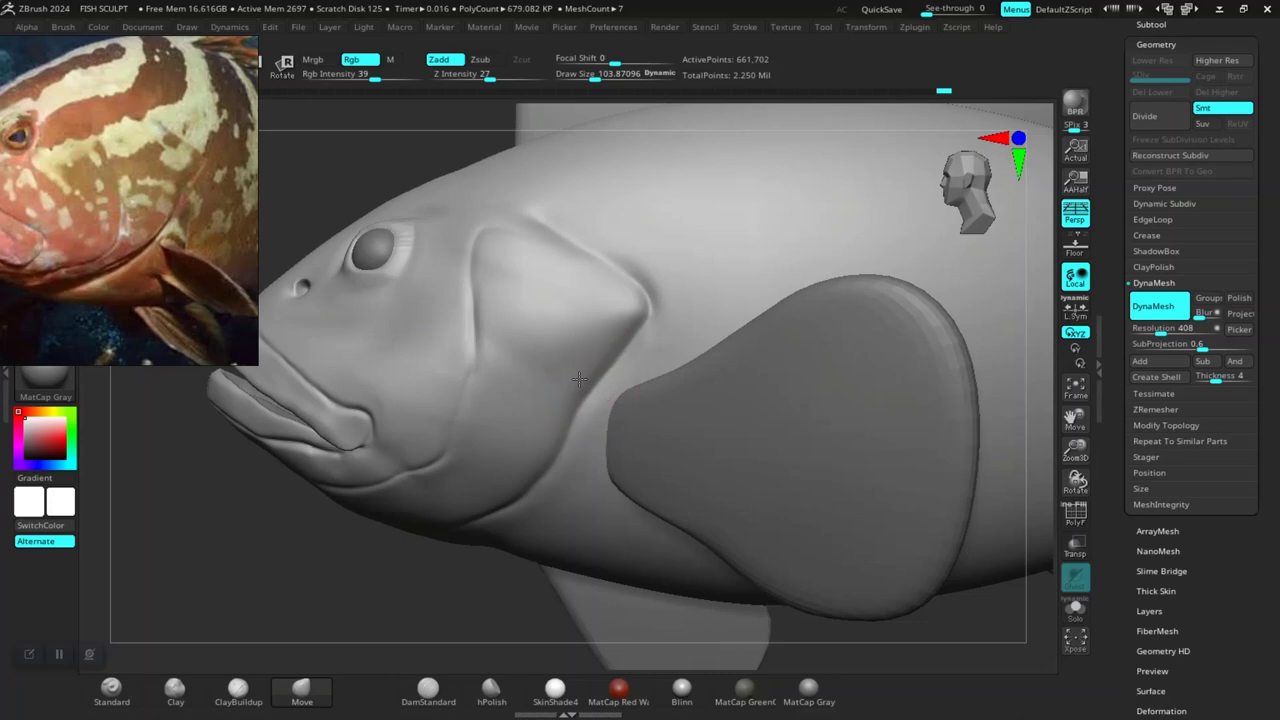
key("ctrl+shift+z")
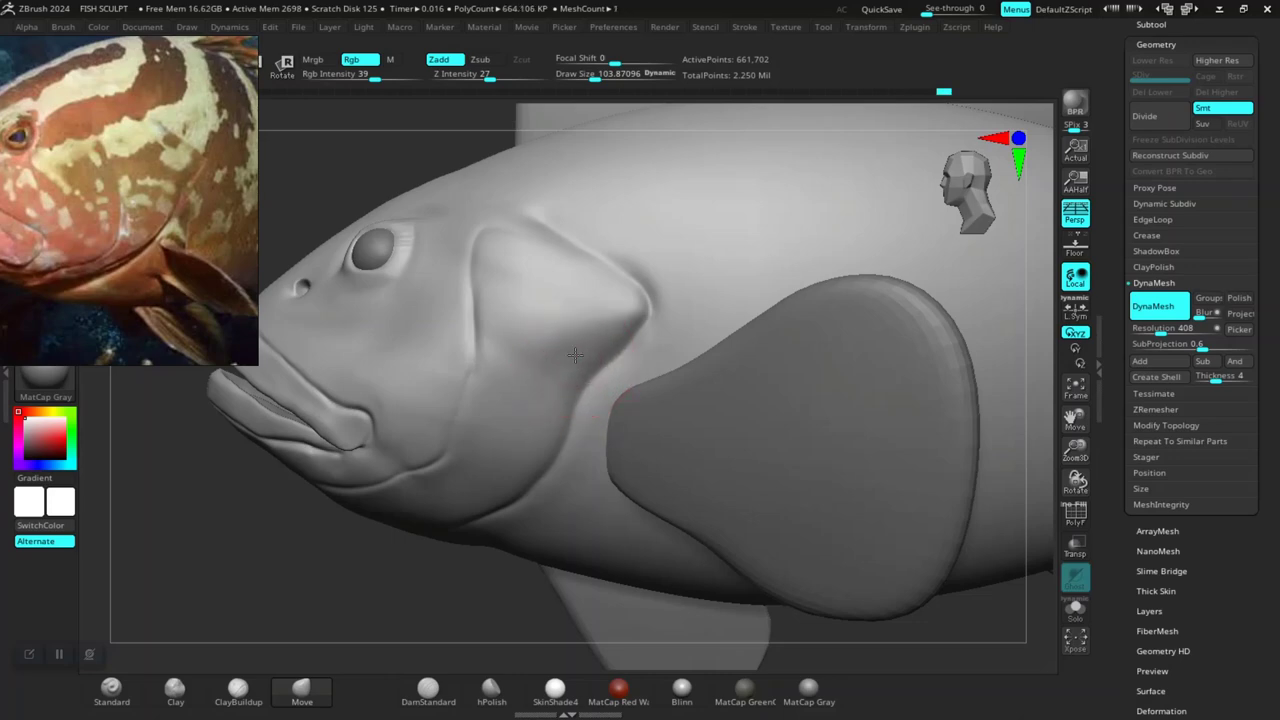
- Step back through the undo history to an earlier stage of the head sculpt
key("ctrl+z")
key("ctrl+z")
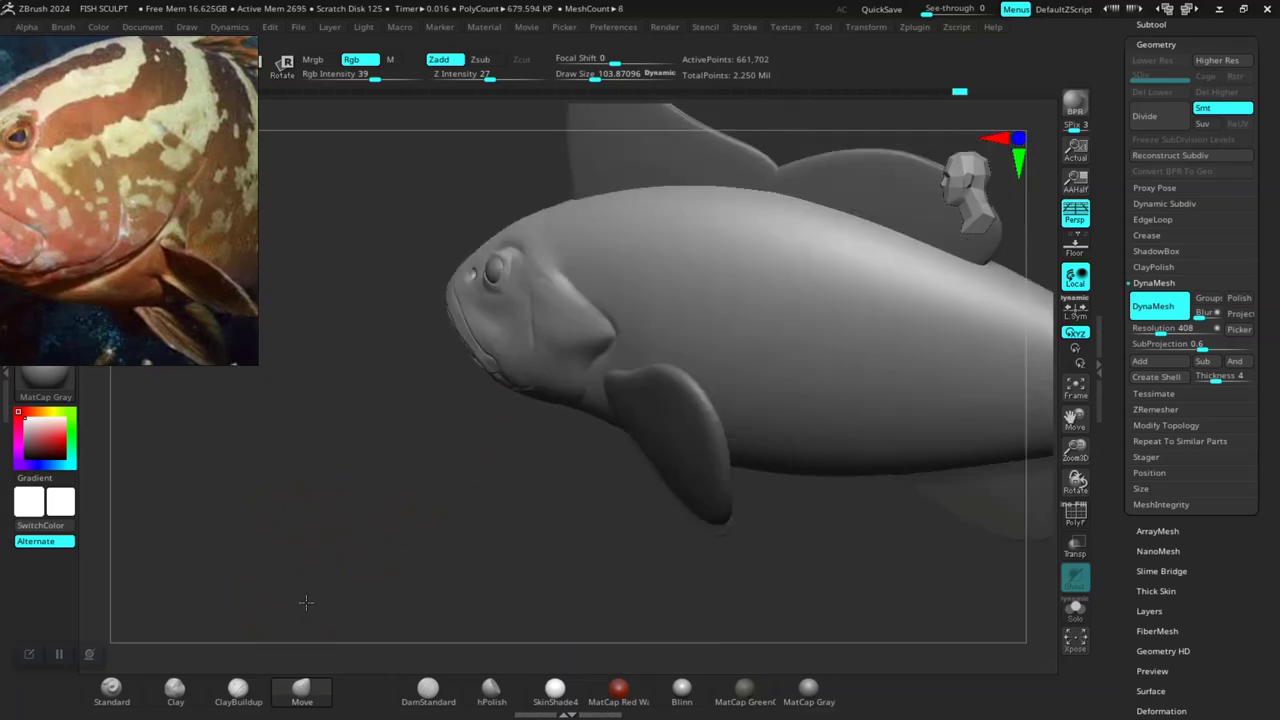
key("ctrl+z")
key("ctrl+z")
key("ctrl+z")
key("ctrl+z")
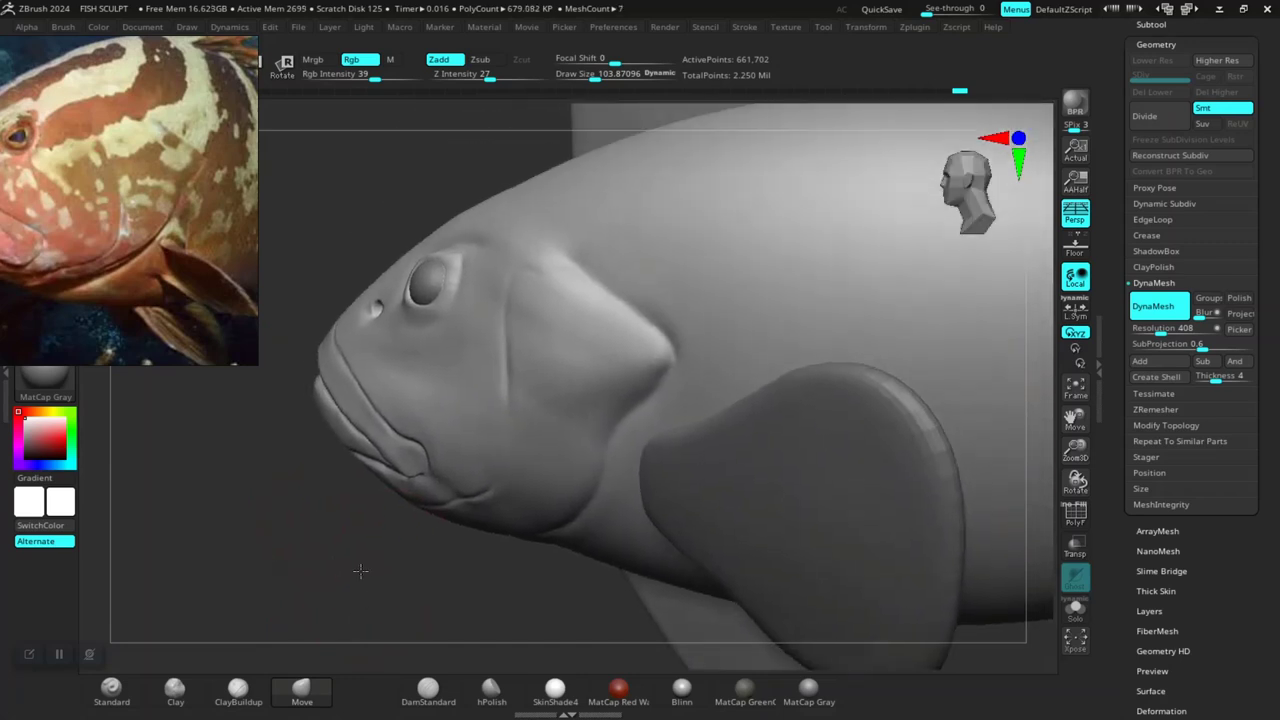
key("ctrl+z")
key("ctrl+z")
key("ctrl+z")
key("ctrl+z")
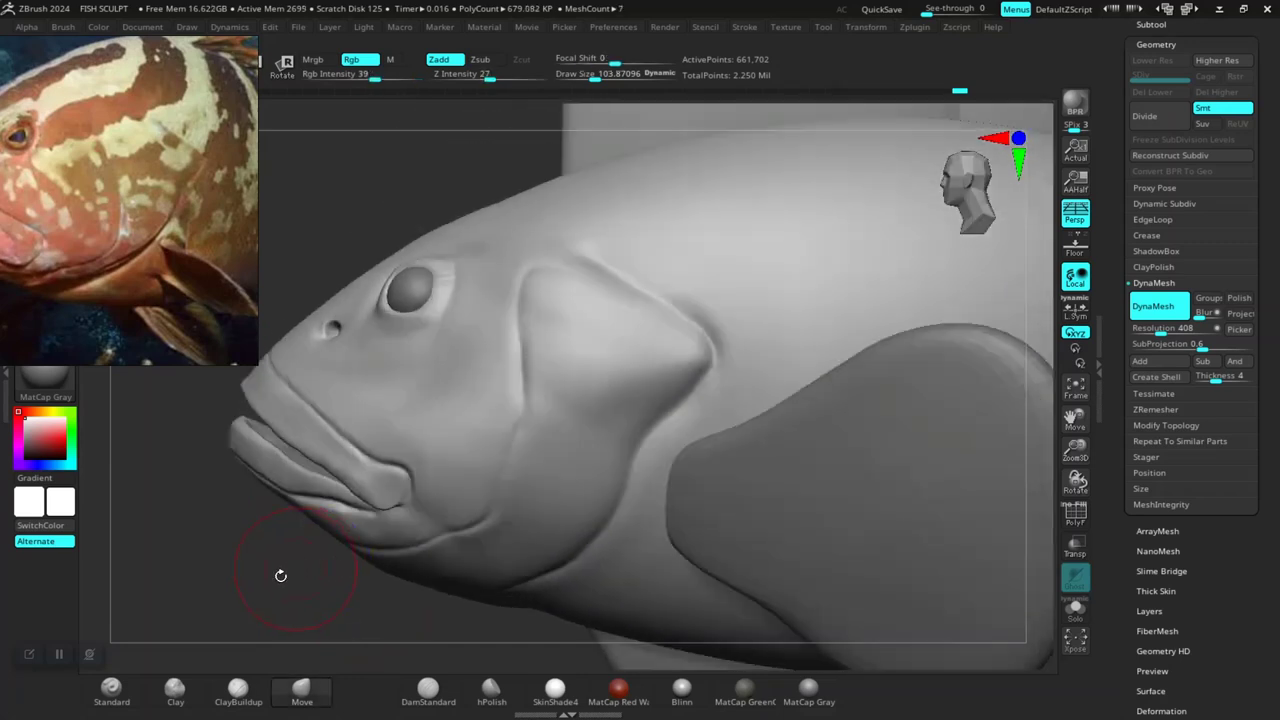
key("ctrl+z")
key("ctrl+z")
key("ctrl+z")
key("ctrl+z")
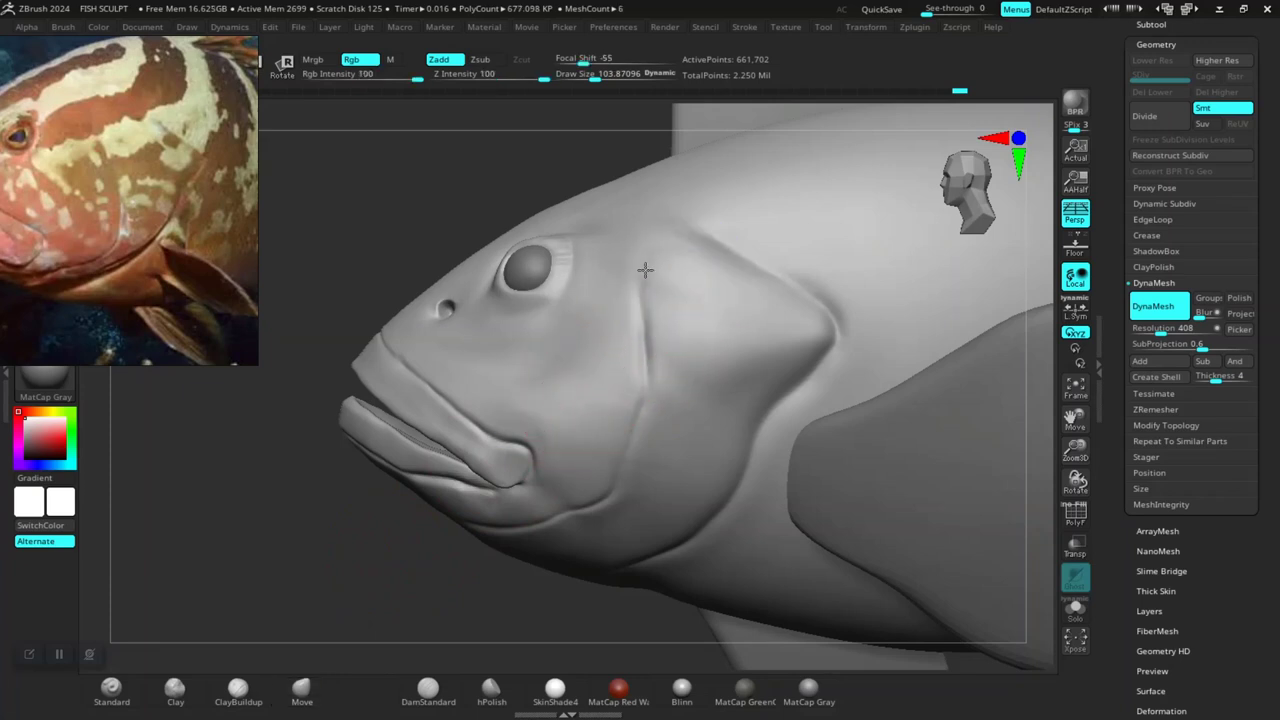
key("ctrl+z")
key("ctrl+z")
key("ctrl+z")
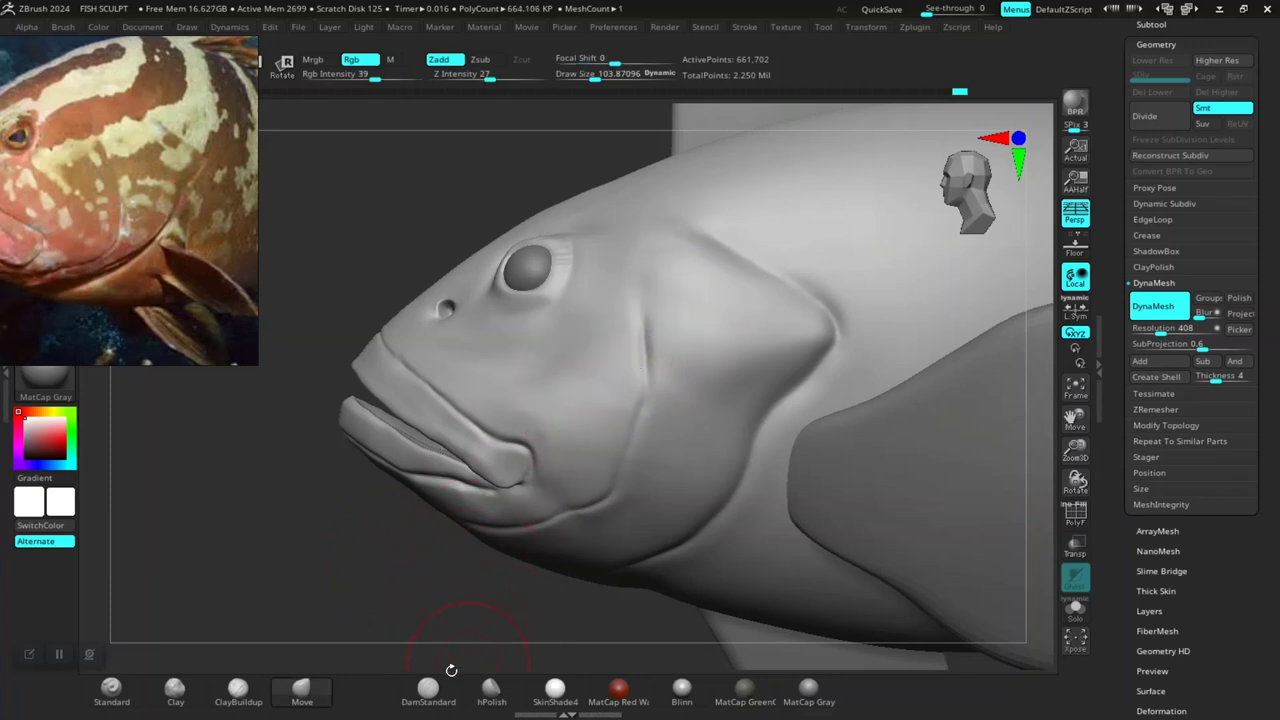
key("ctrl+shift+z")
key("ctrl+shift+z")
key("ctrl+shift+z")
- Set DamStandard to size 73 and carve the gill groove further down the cheek
key("space")
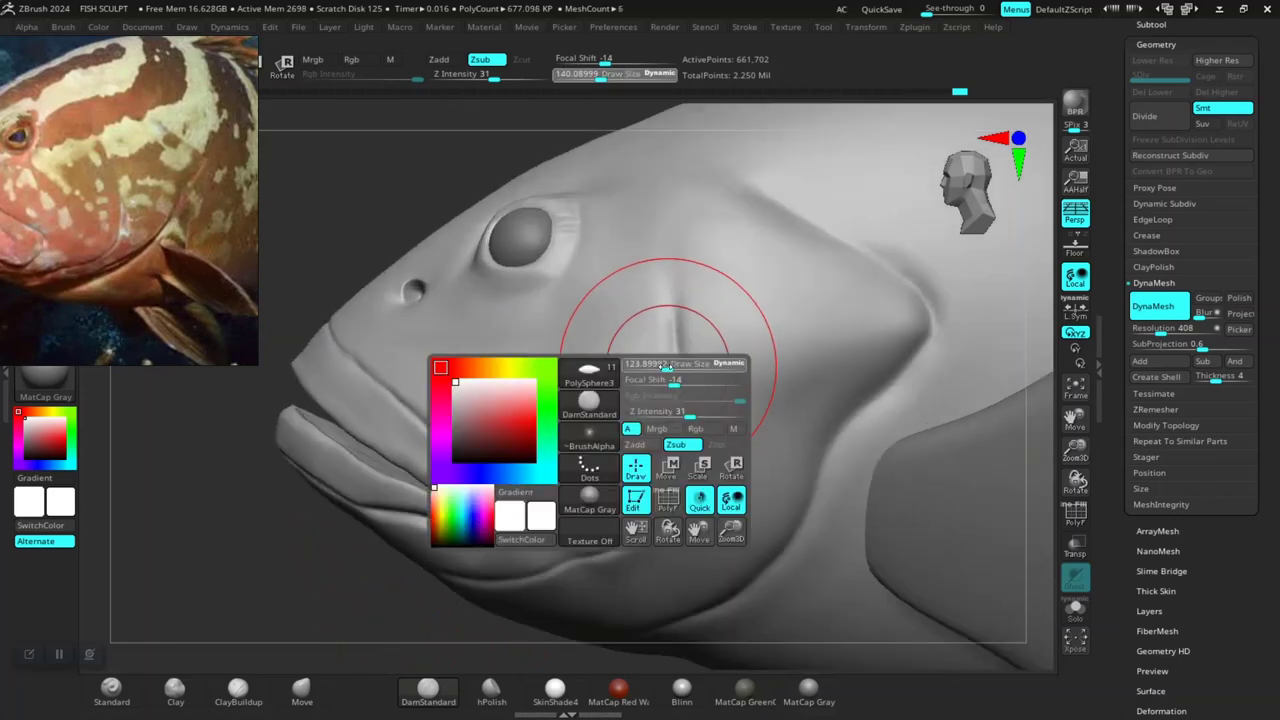
left_click_drag(667, 367, 655, 367)
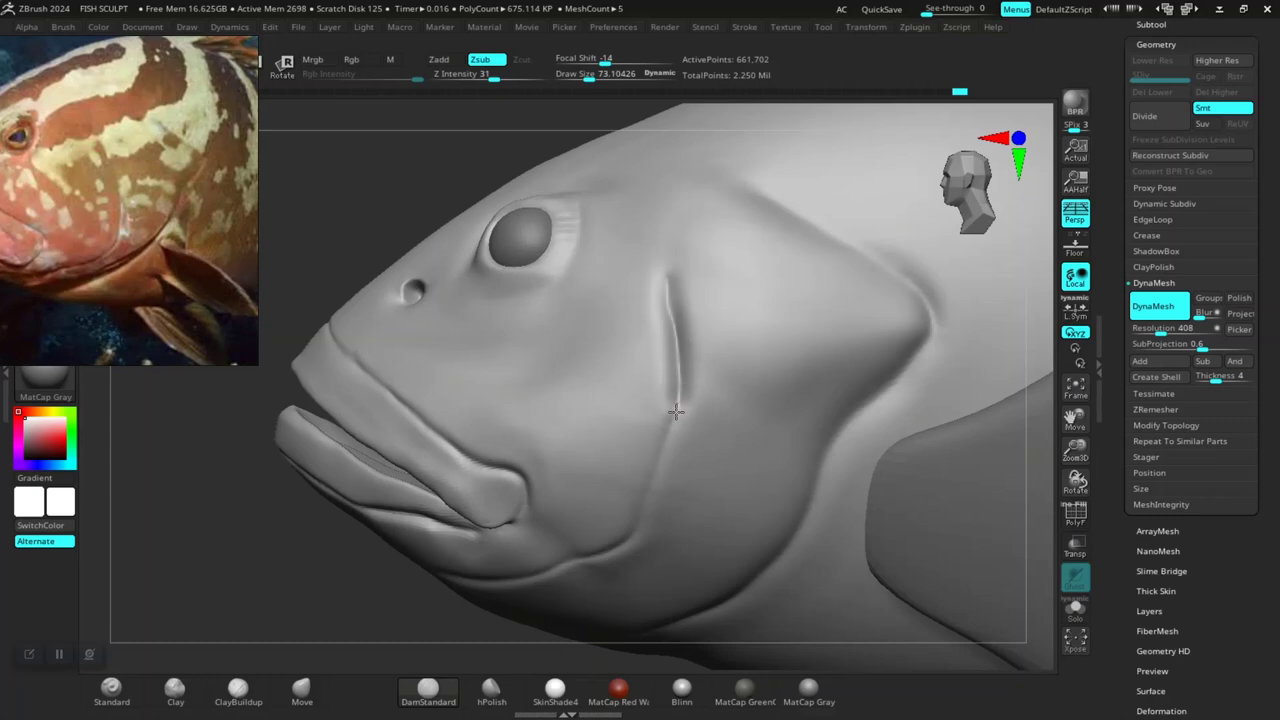
left_click_drag(666, 463, 643, 507)
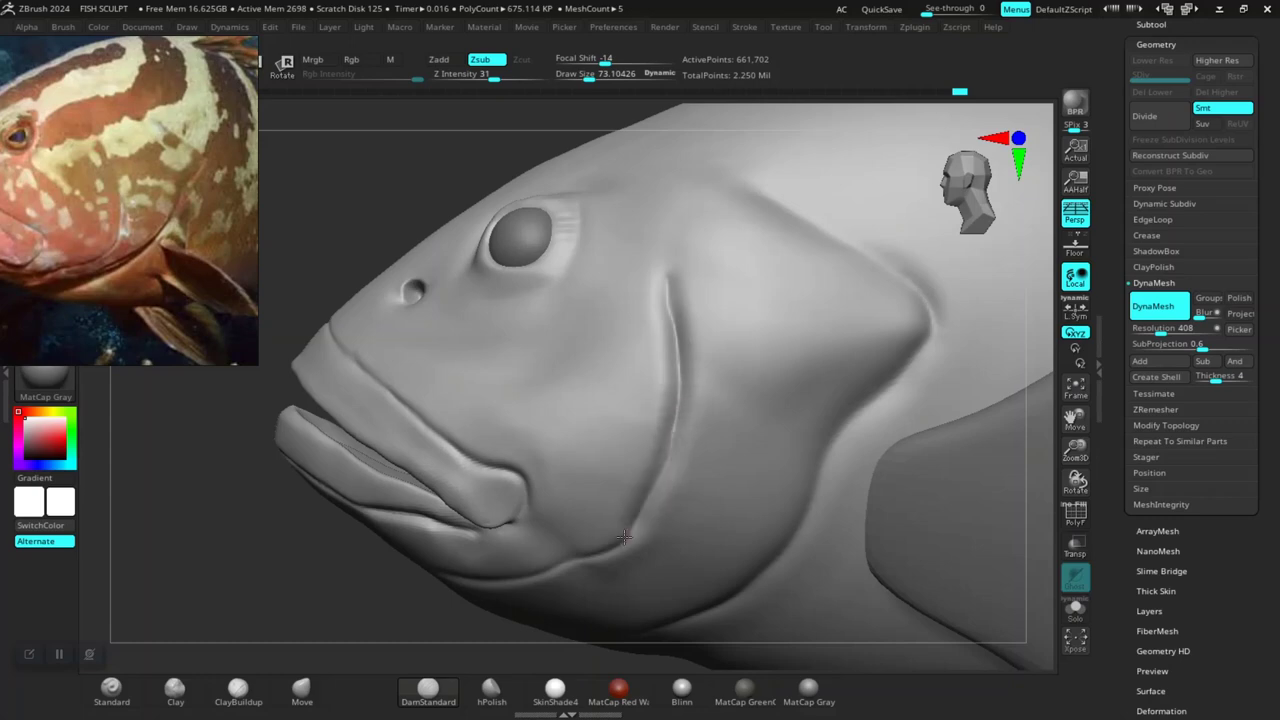
mouse_move(301, 621)
left_mouse_down("alt")
mouse_move(297, 571)
mouse_move(628, 580)
mouse_move(300, 549)
mouse_move(331, 650)
mouse_move(314, 609)
mouse_move(326, 596)
left_mouse_up("alt")
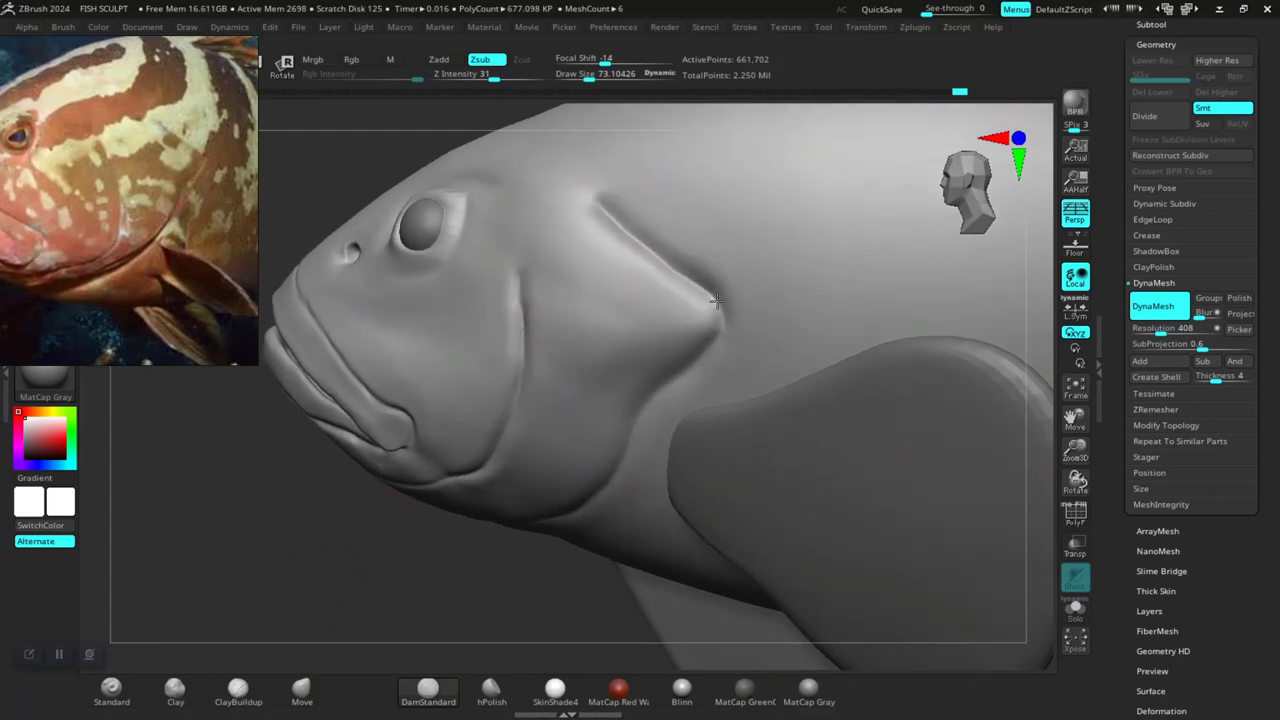
left_click_drag(254, 581, 255, 525)
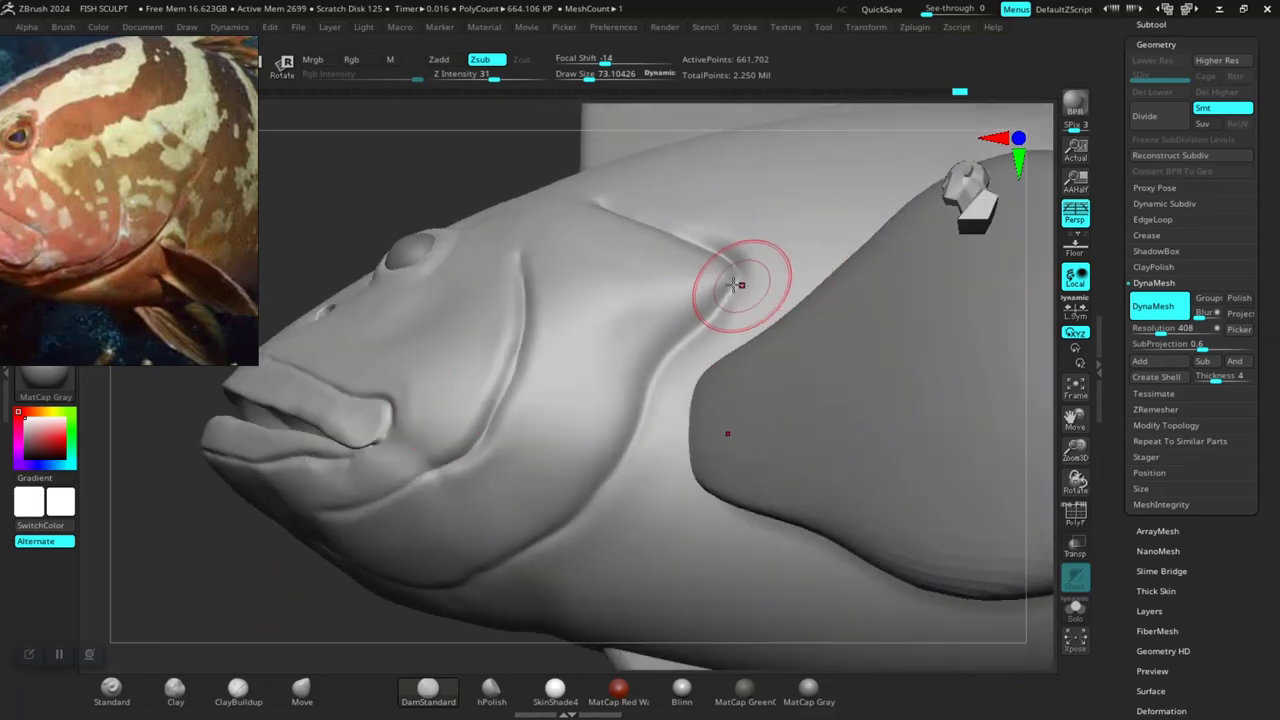
- Deepen the gill crease and the groove across the top, then open Save Project
left_click_drag(665, 356, 638, 396)
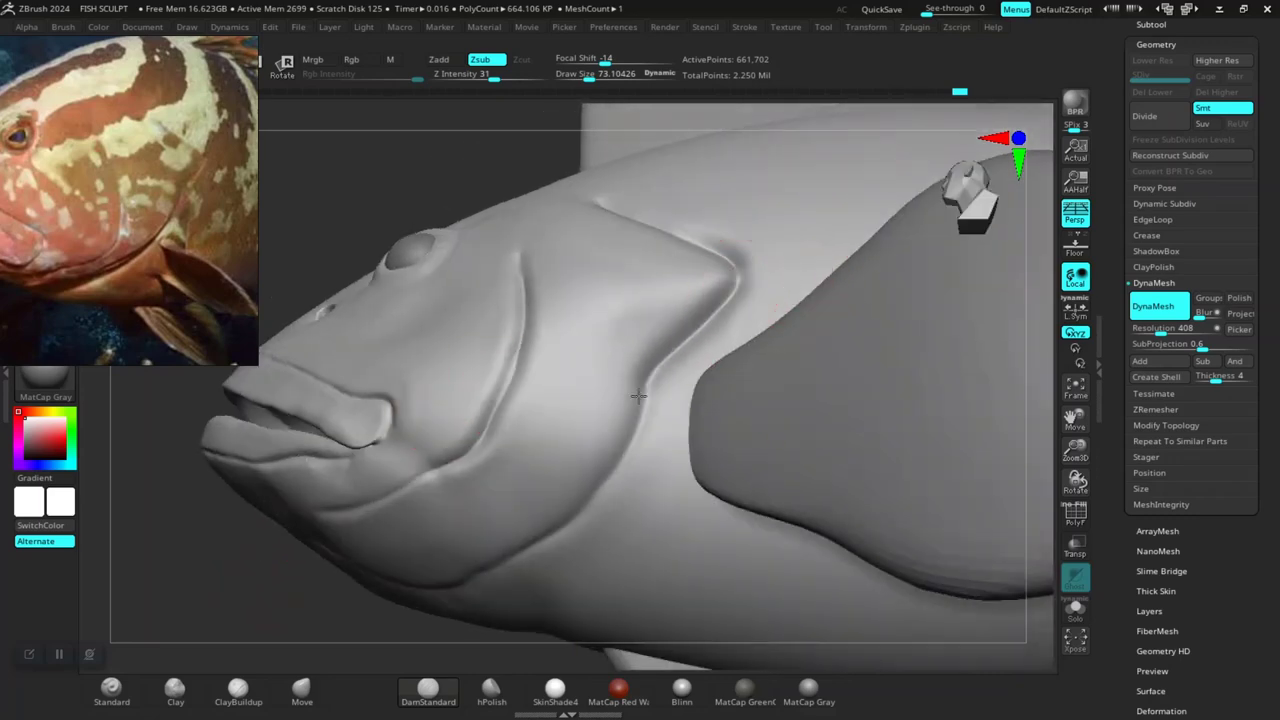
left_click_drag(618, 467, 586, 499)
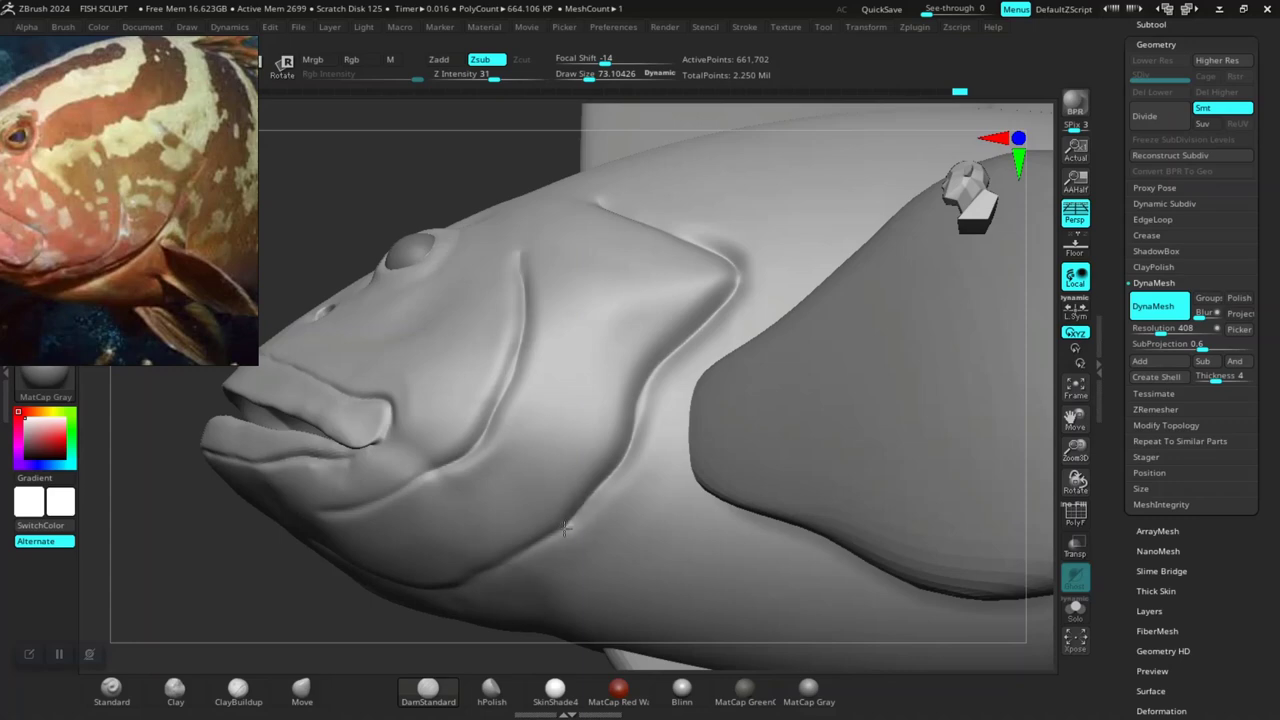
left_click_drag(277, 651, 280, 500)
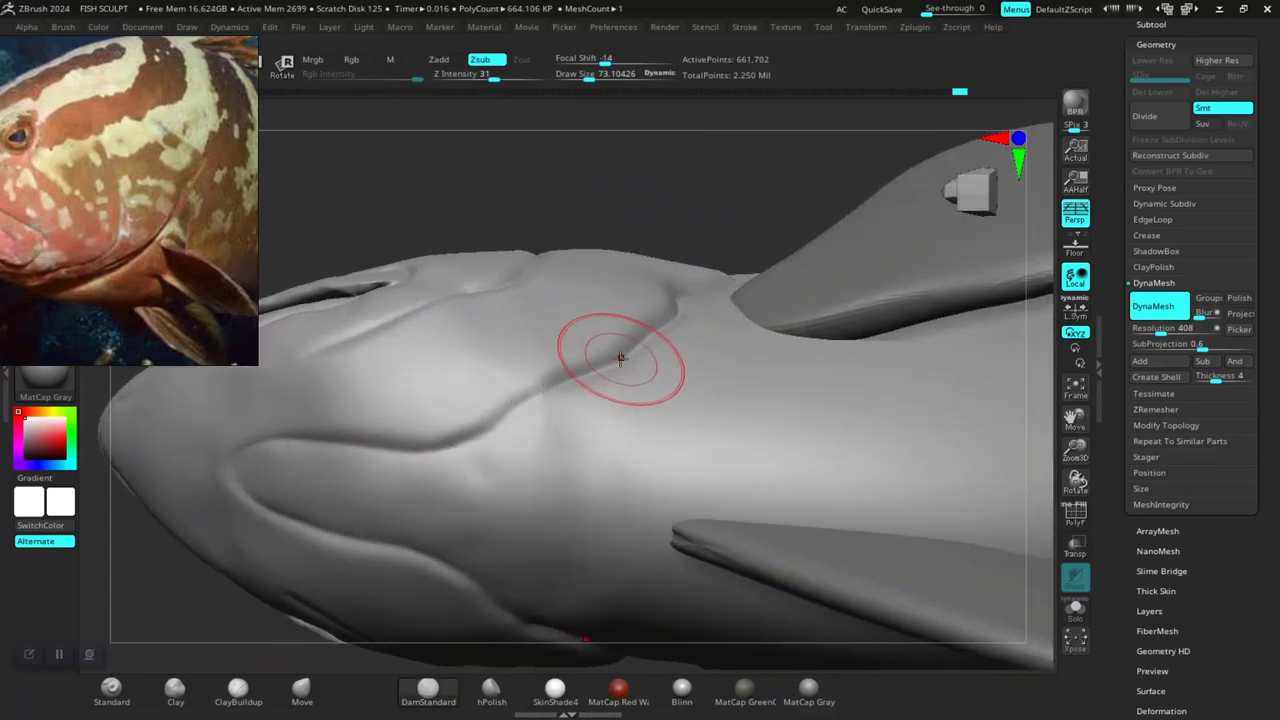
mouse_move(524, 402)
left_mouse_down()
mouse_move(388, 450)
mouse_move(322, 438)
left_mouse_up()
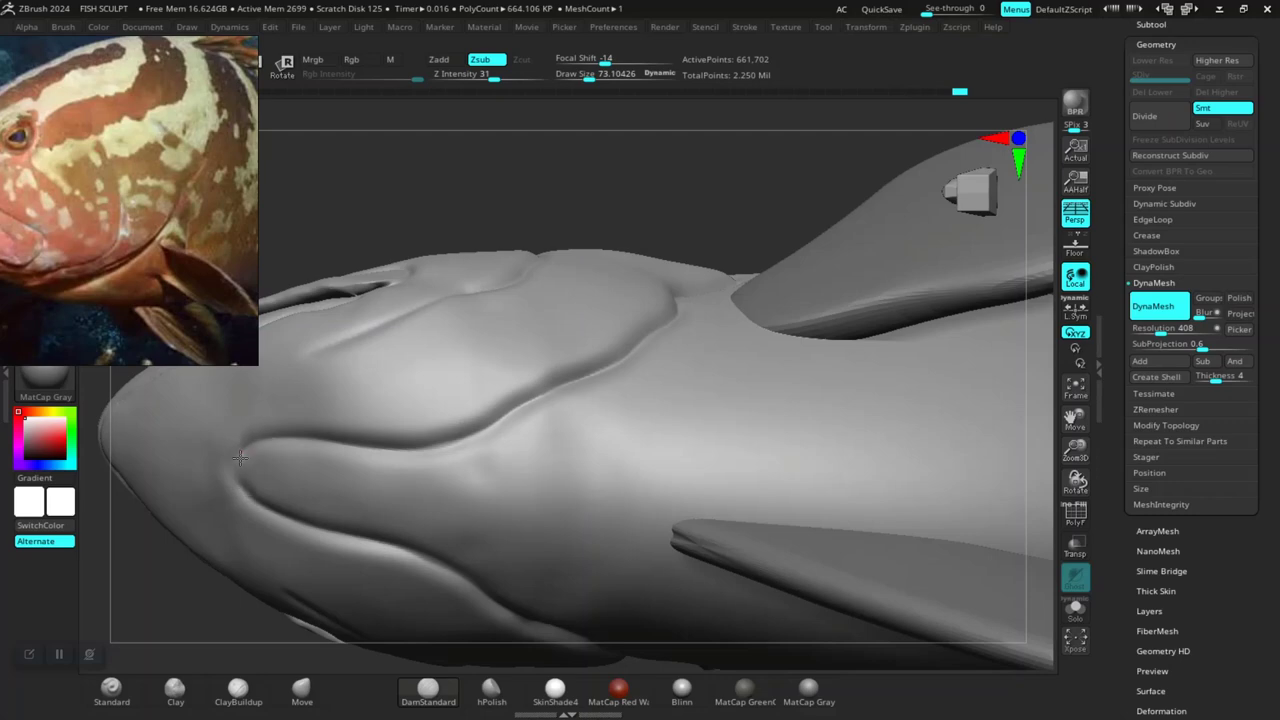
mouse_move(551, 143)
left_mouse_down()
mouse_move(440, 427)
mouse_move(329, 486)
mouse_move(375, 438)
mouse_move(349, 520)
mouse_move(363, 489)
mouse_move(323, 523)
mouse_move(305, 581)
mouse_move(268, 510)
left_mouse_up()
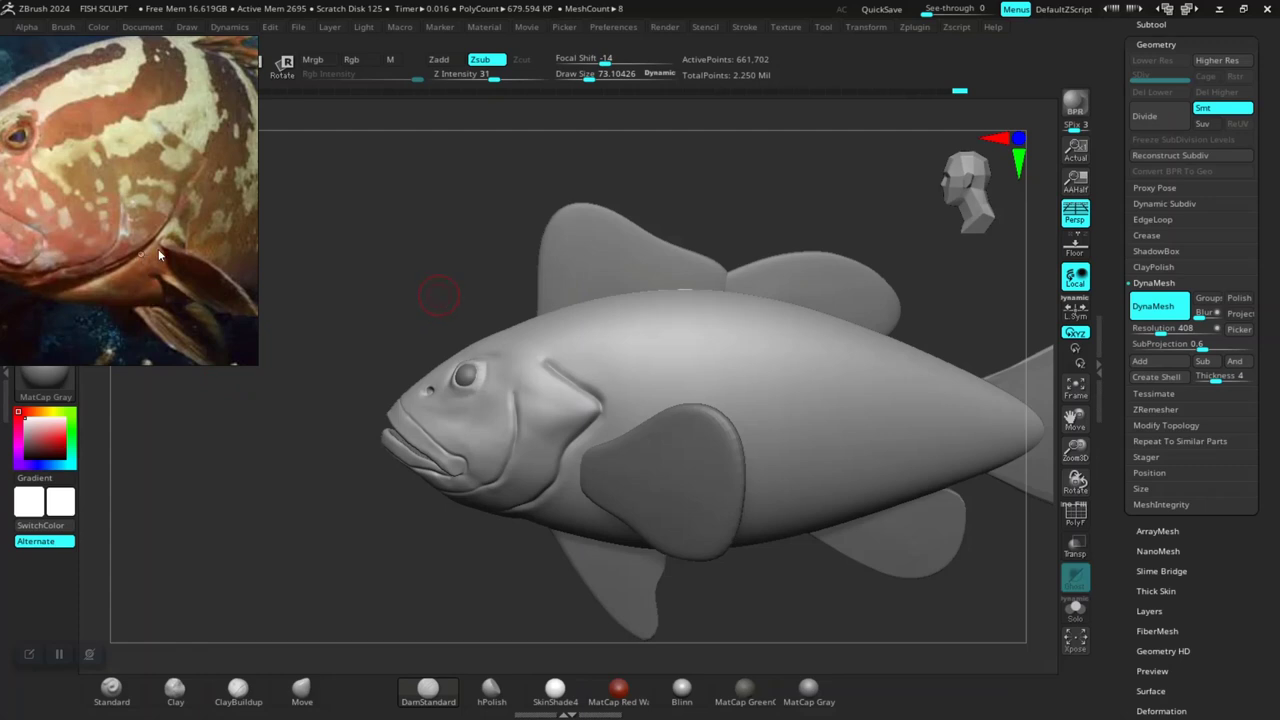
key("ctrl")
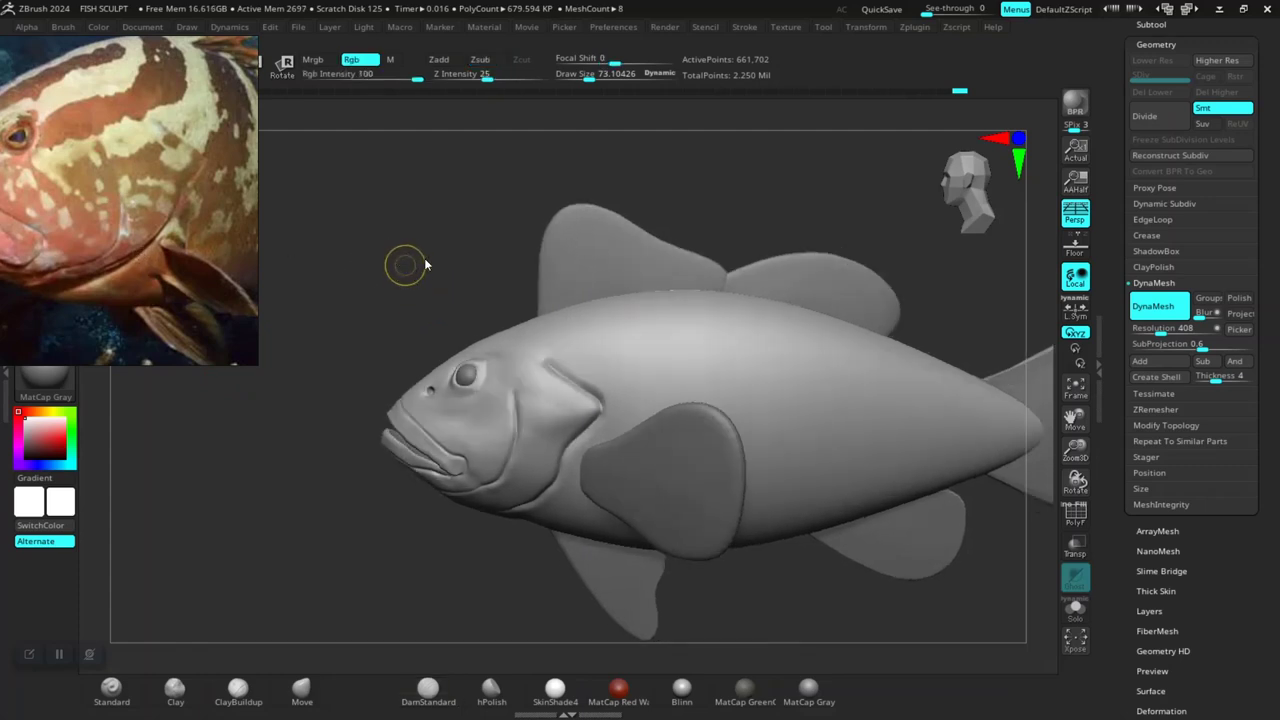
key("ctrl+s")
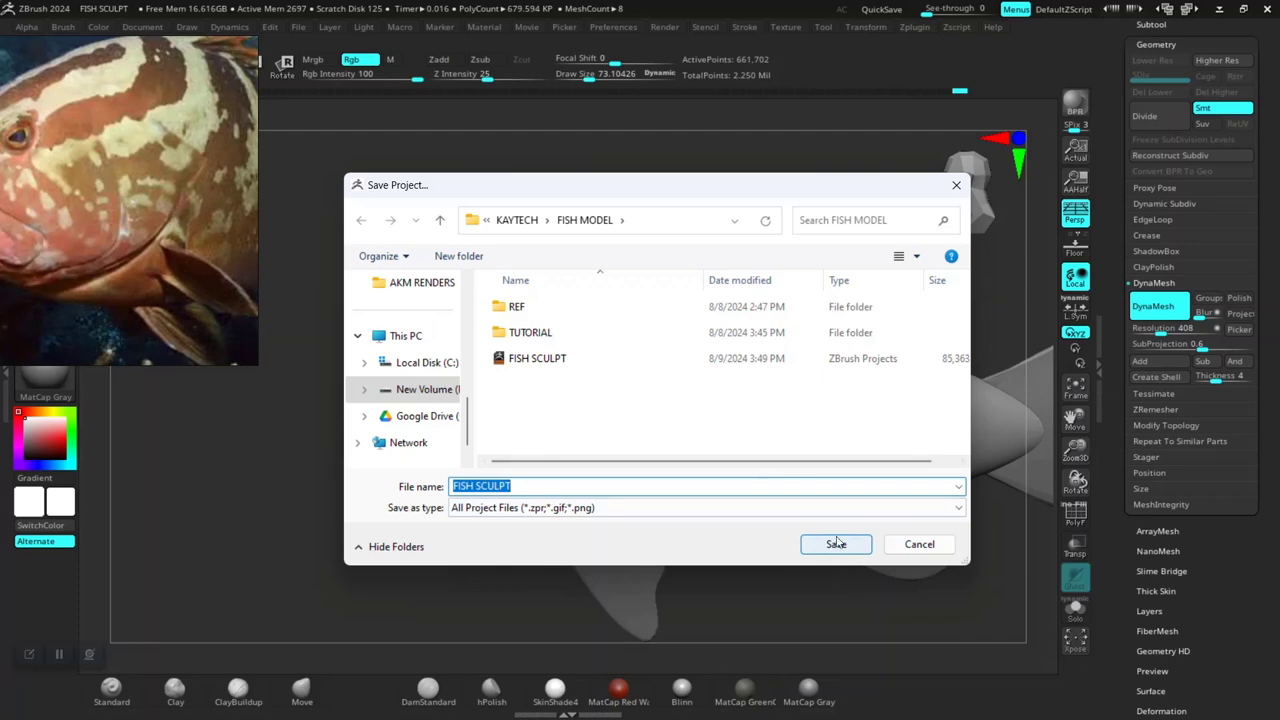
- Save the sculpt as FISH SCULPT, confirming the overwrite of the existing project
left_click(836, 543)
left_click(675, 350)
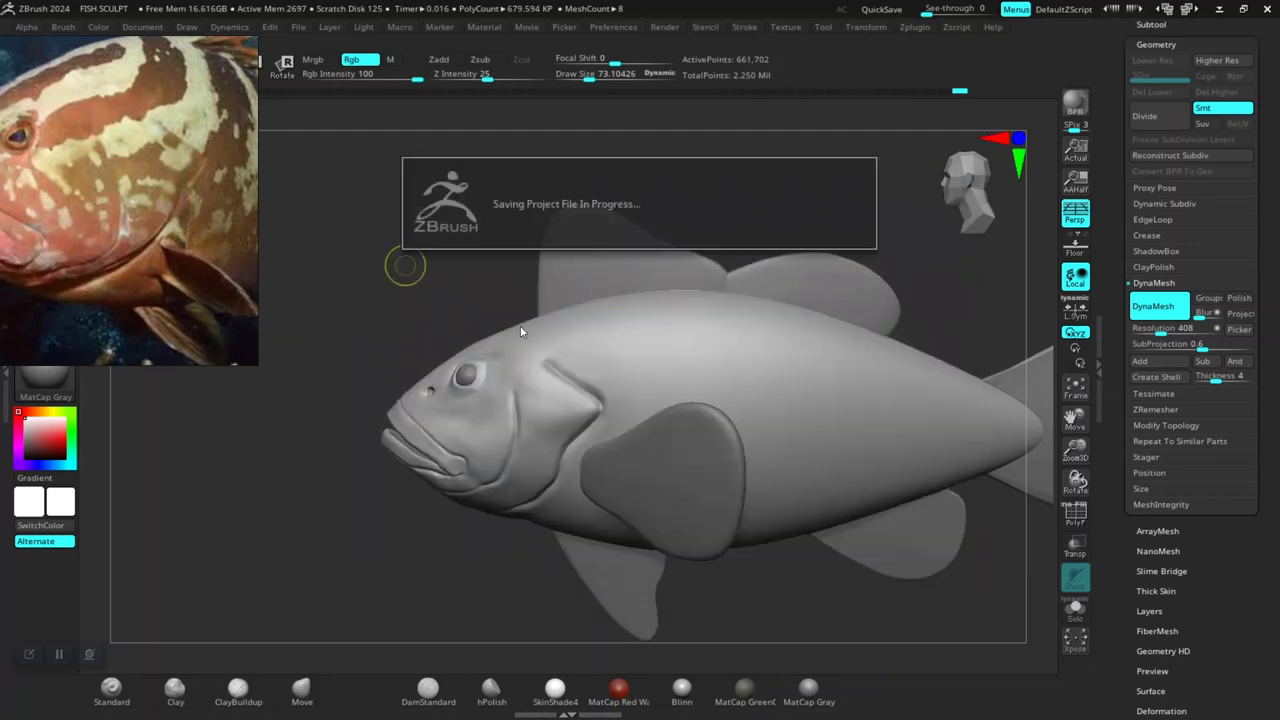
mouse_move(441, 324)
left_mouse_down()
mouse_move(442, 291)
mouse_move(400, 295)
mouse_move(526, 229)
mouse_move(386, 541)
mouse_move(378, 483)
mouse_move(397, 300)
mouse_move(360, 489)
mouse_move(449, 507)
mouse_move(383, 357)
left_mouse_up()
key("shift+f")
key("shift+f")
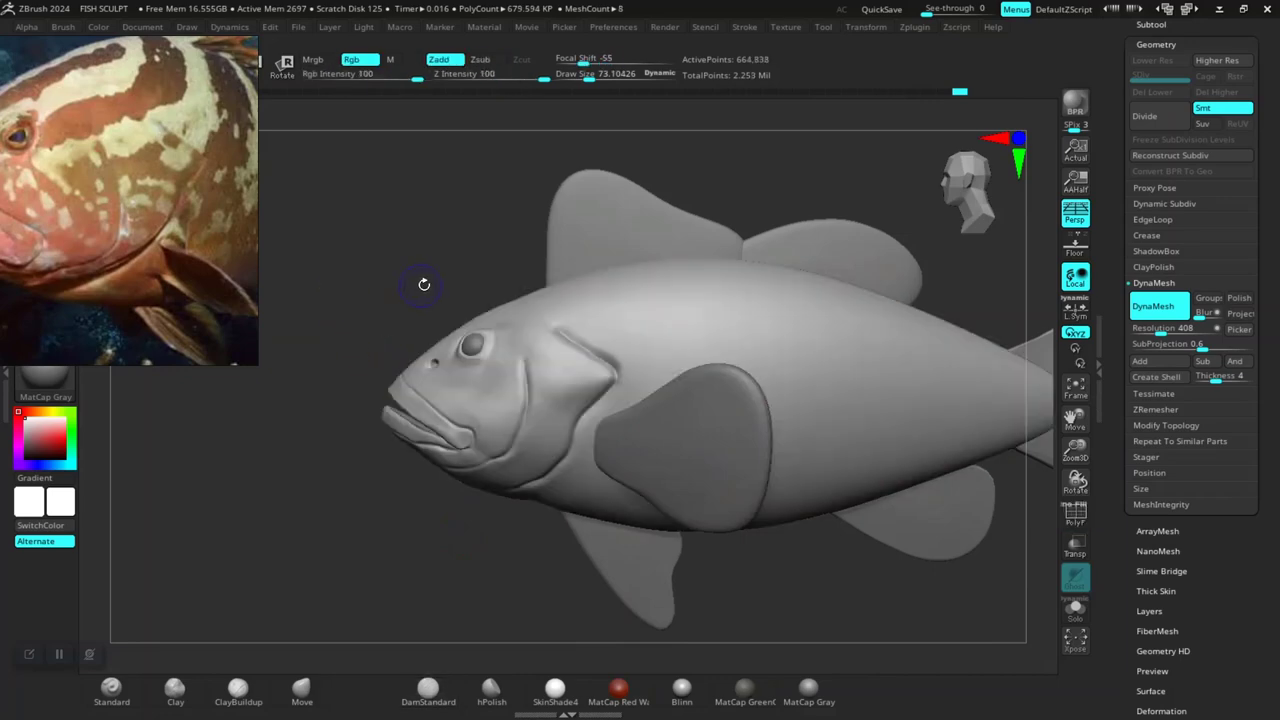
scroll(1095, 260, "up", 5)
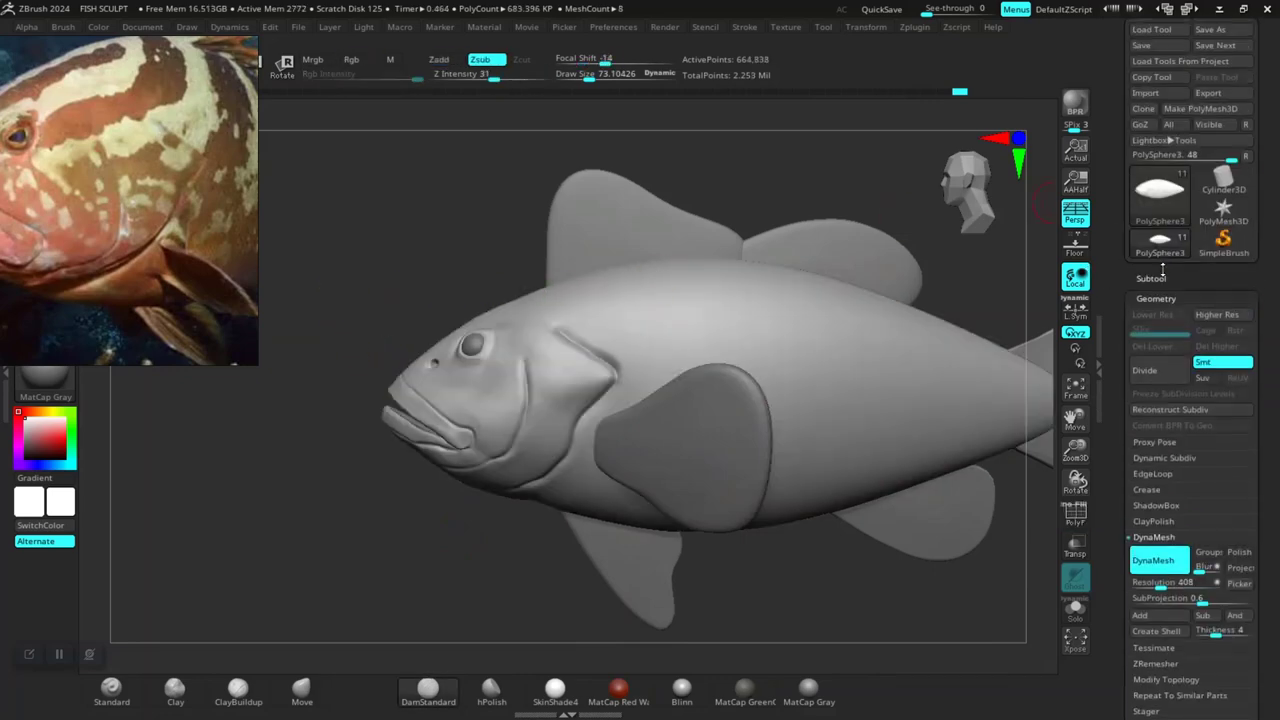
- Expand the Subtool list and turn on the PolyF wireframe overlay
left_click(1158, 277)
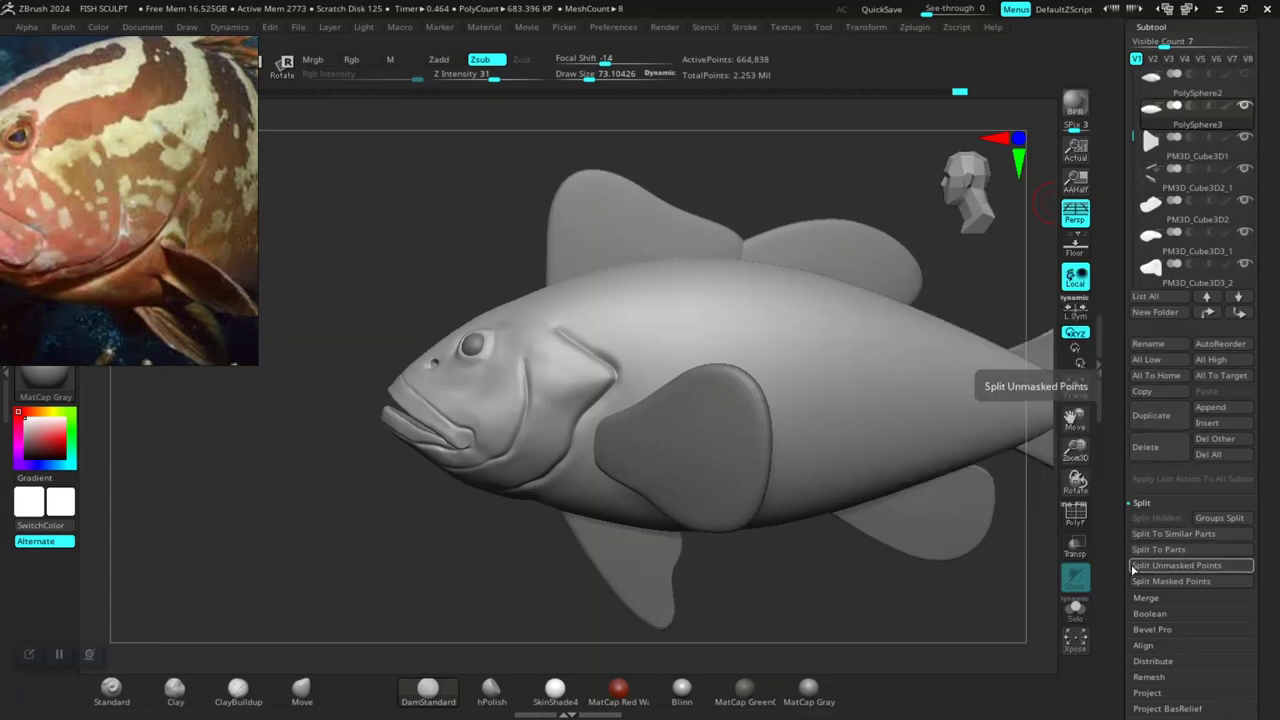
left_click_drag(940, 614, 922, 597)
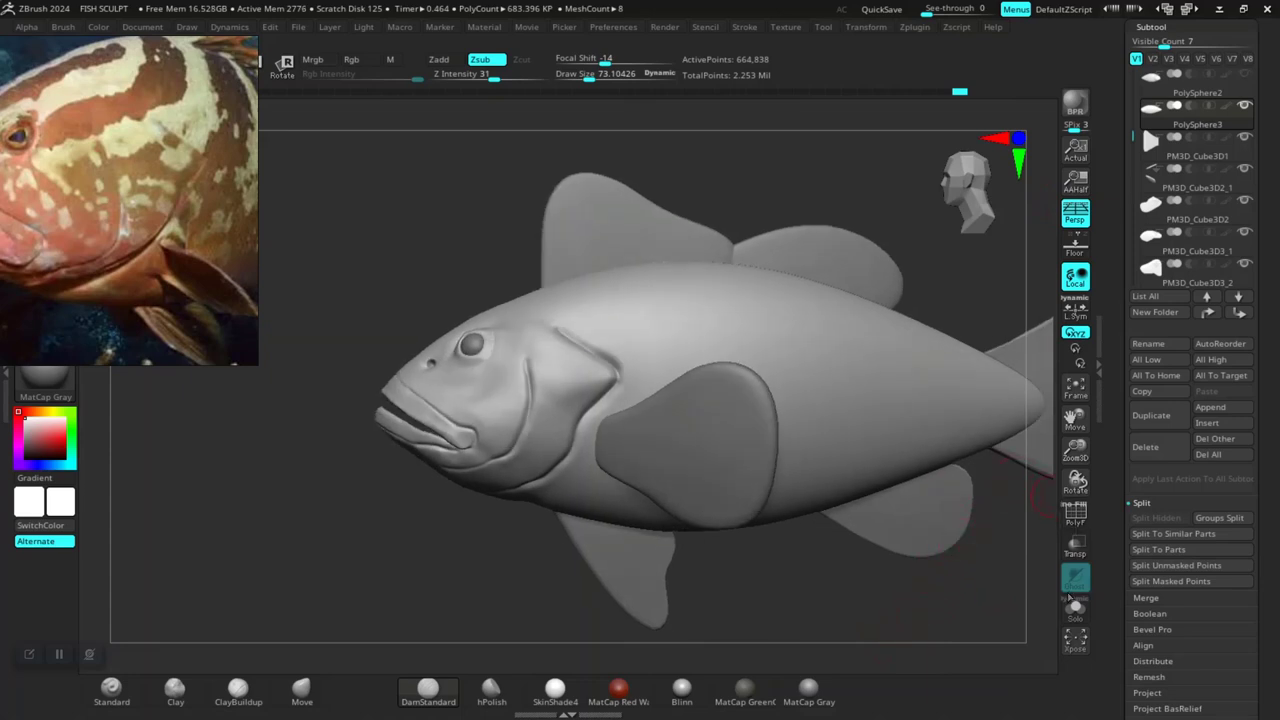
left_click(1075, 513)
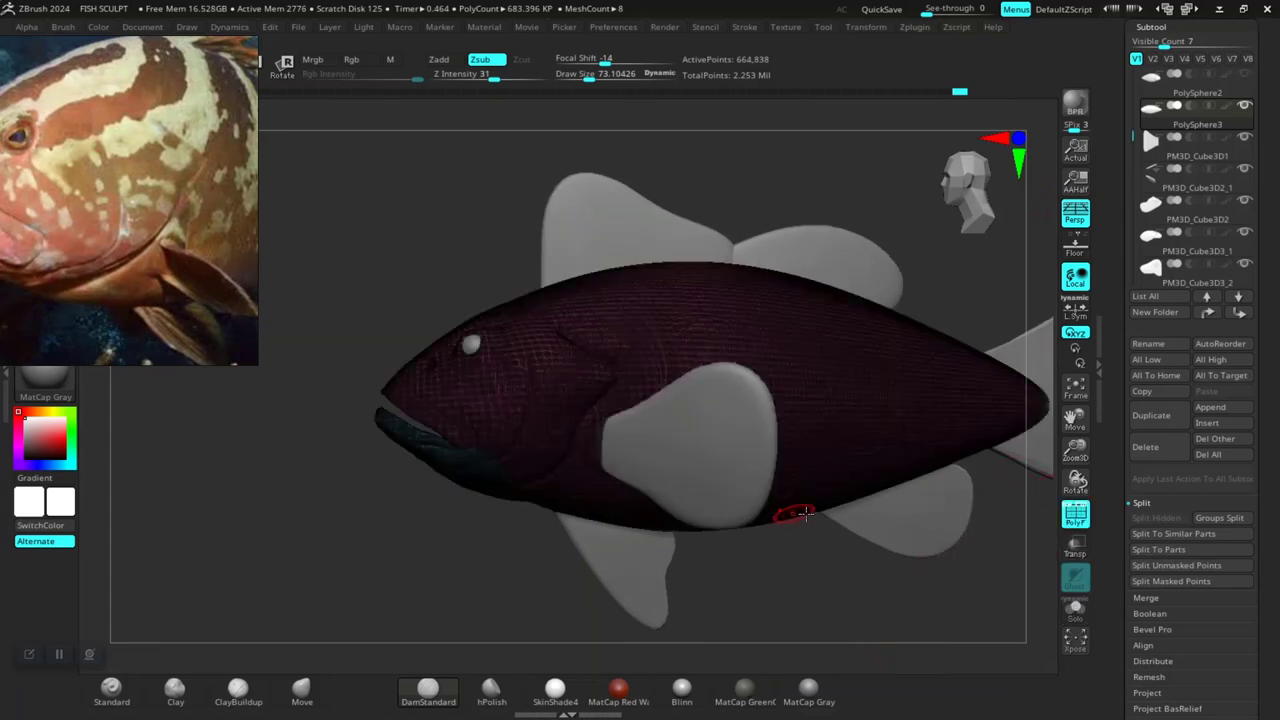
- Make the pectoral fin, then the tail fin, the active subtool
left_click(731, 461, "alt")
left_click_drag(731, 537, 865, 580)
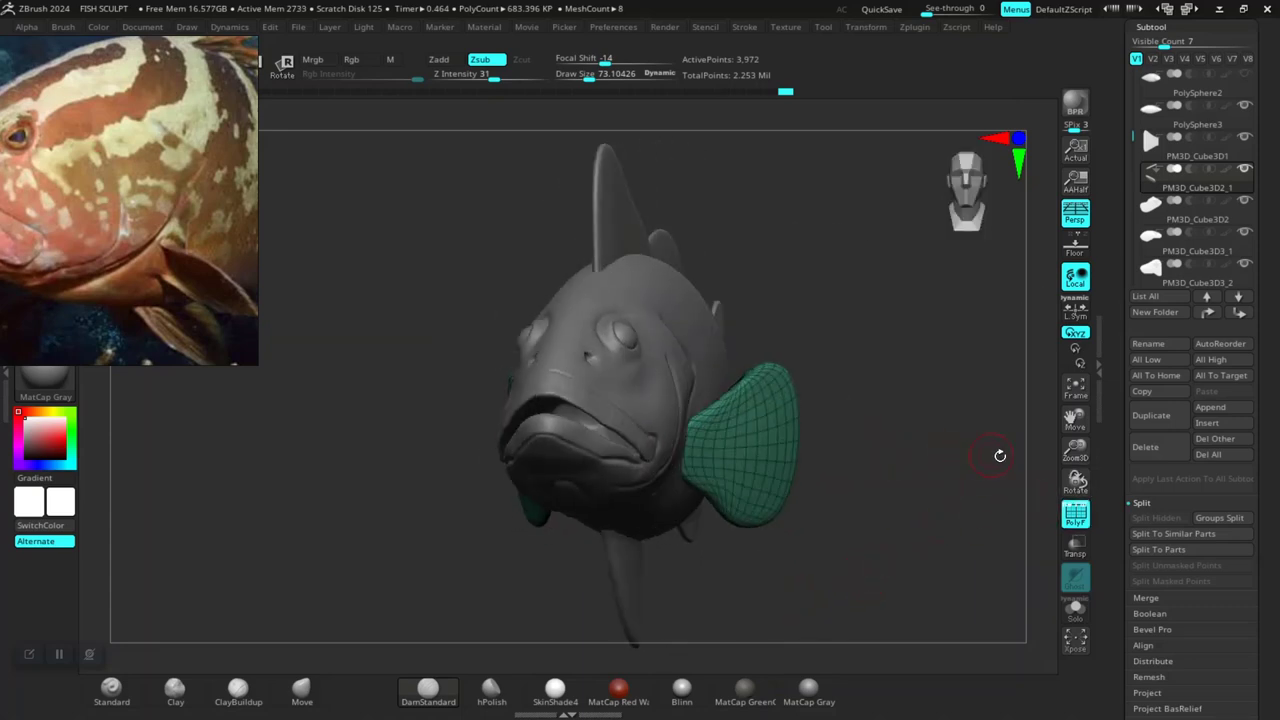
left_click_drag(978, 475, 1040, 393)
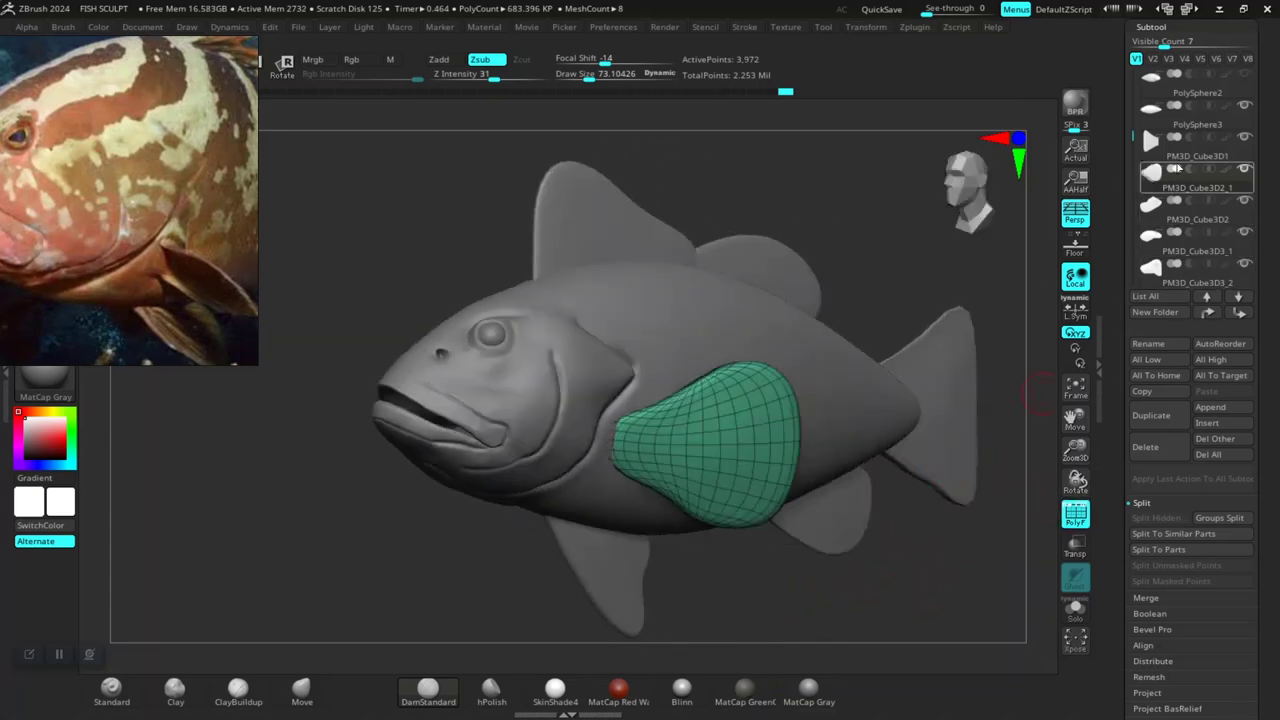
mouse_move(1151, 172)
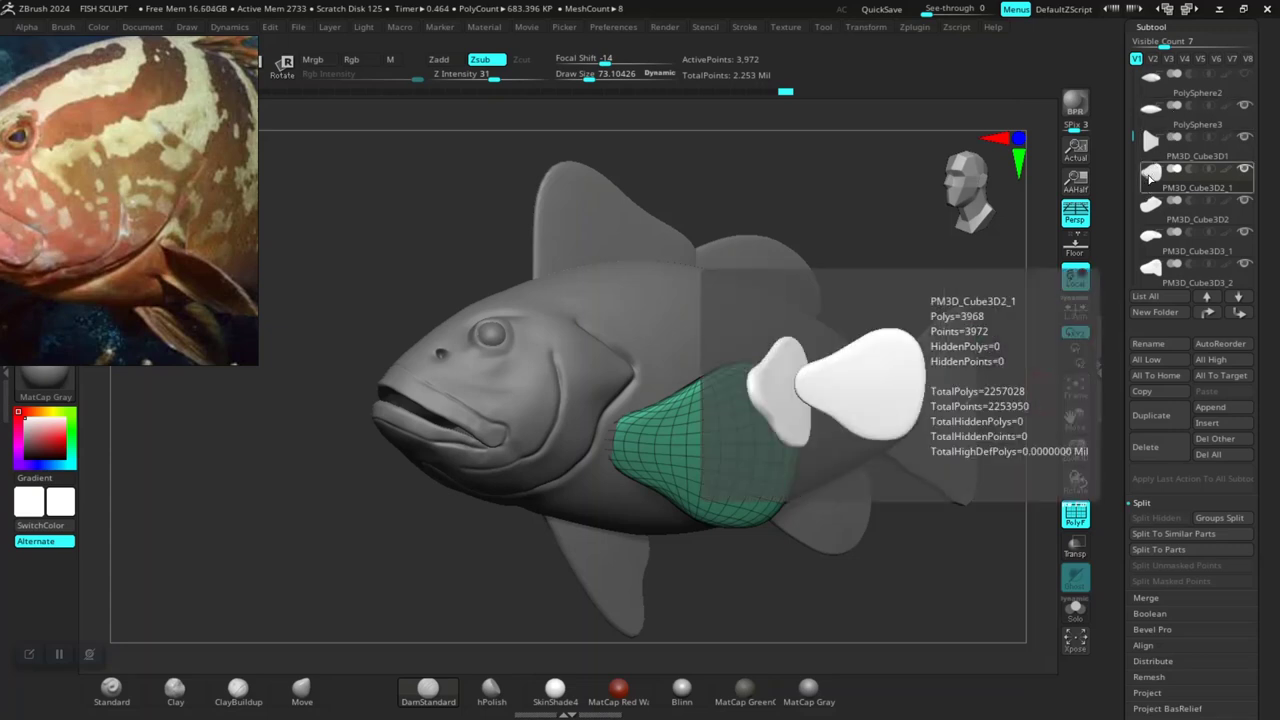
left_click_drag(1131, 138, 1131, 150)
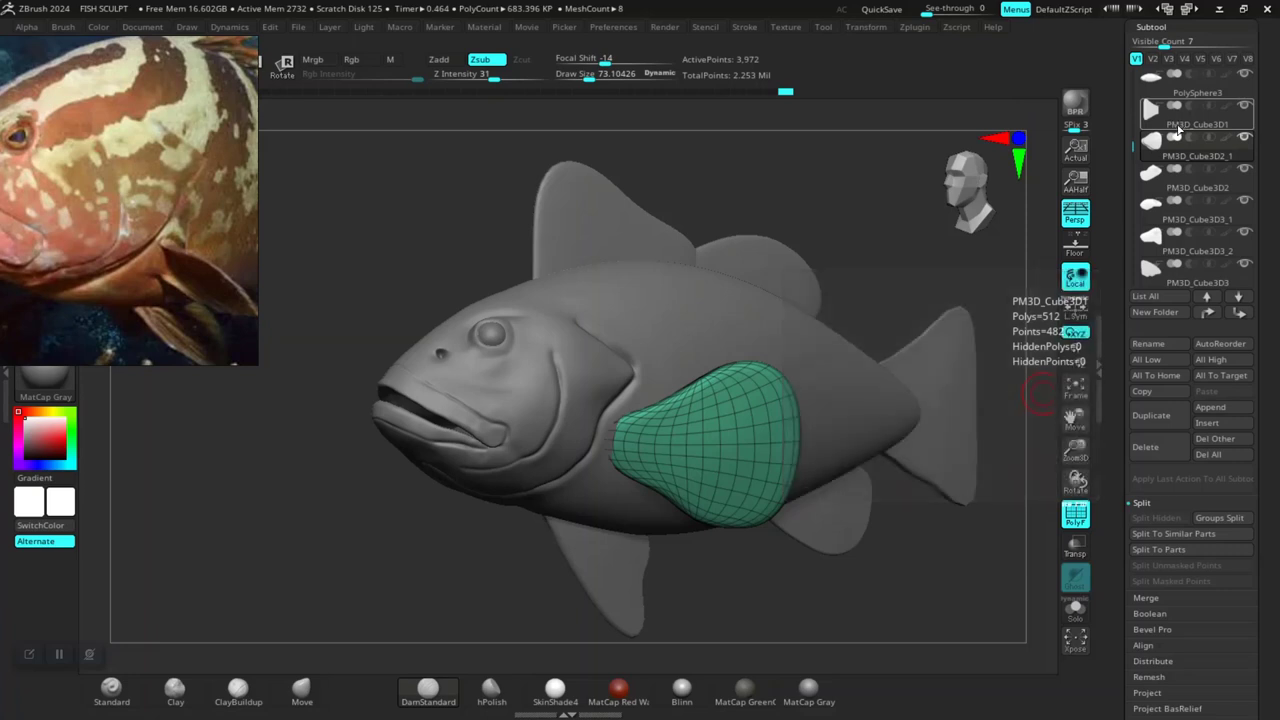
left_click(1195, 172)
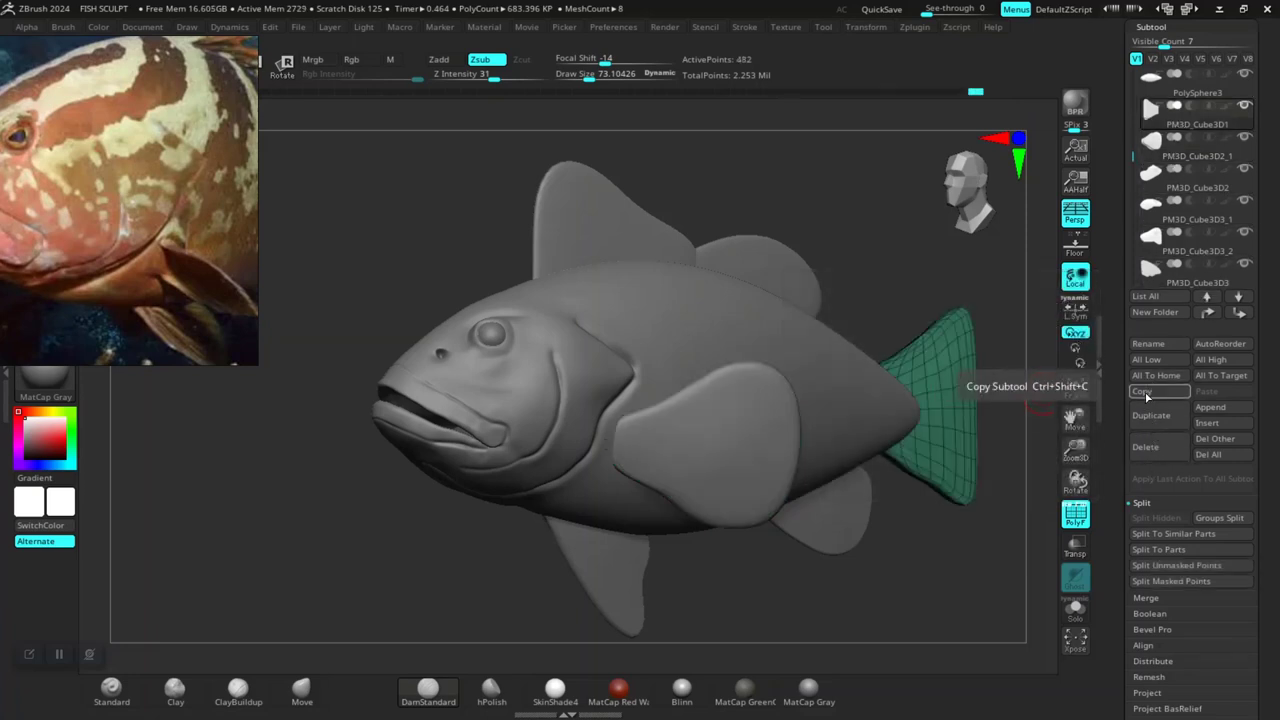
- MergeDown the fin subtools repeatedly, confirming each prompt, into a single fins part
left_click(1145, 599)
left_click(1153, 535)
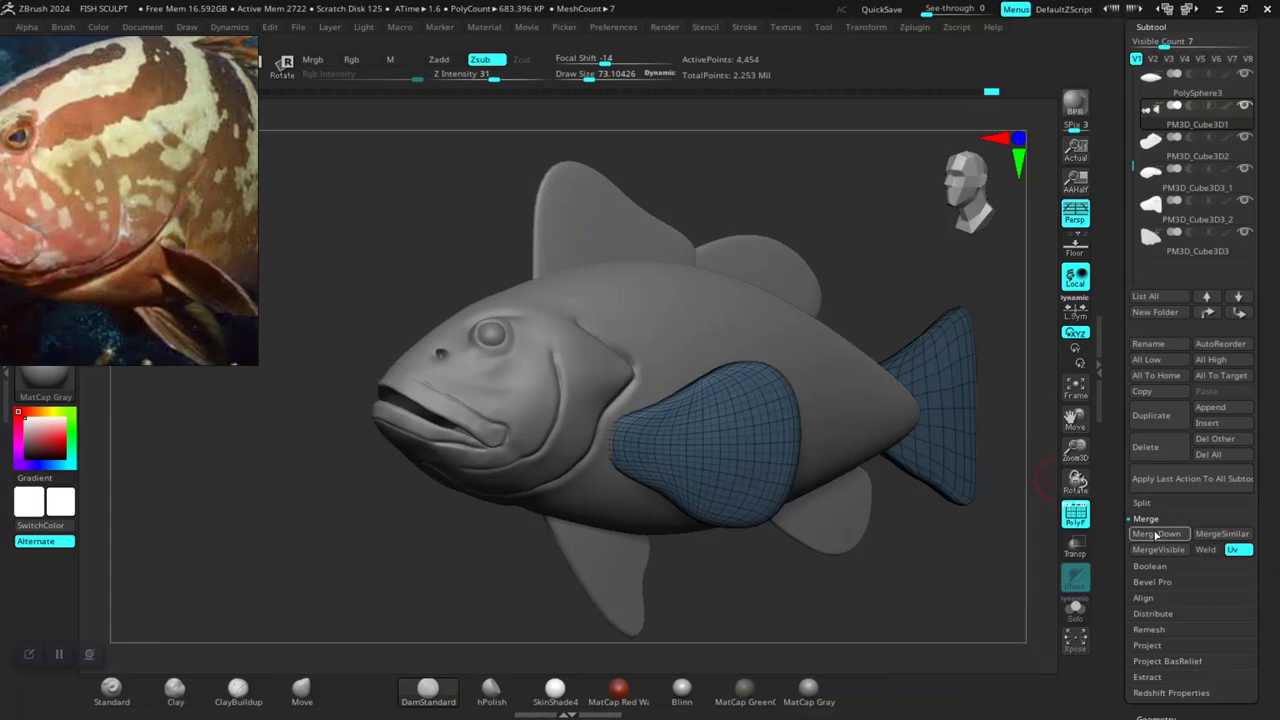
left_click(1157, 533)
left_click(1073, 565)
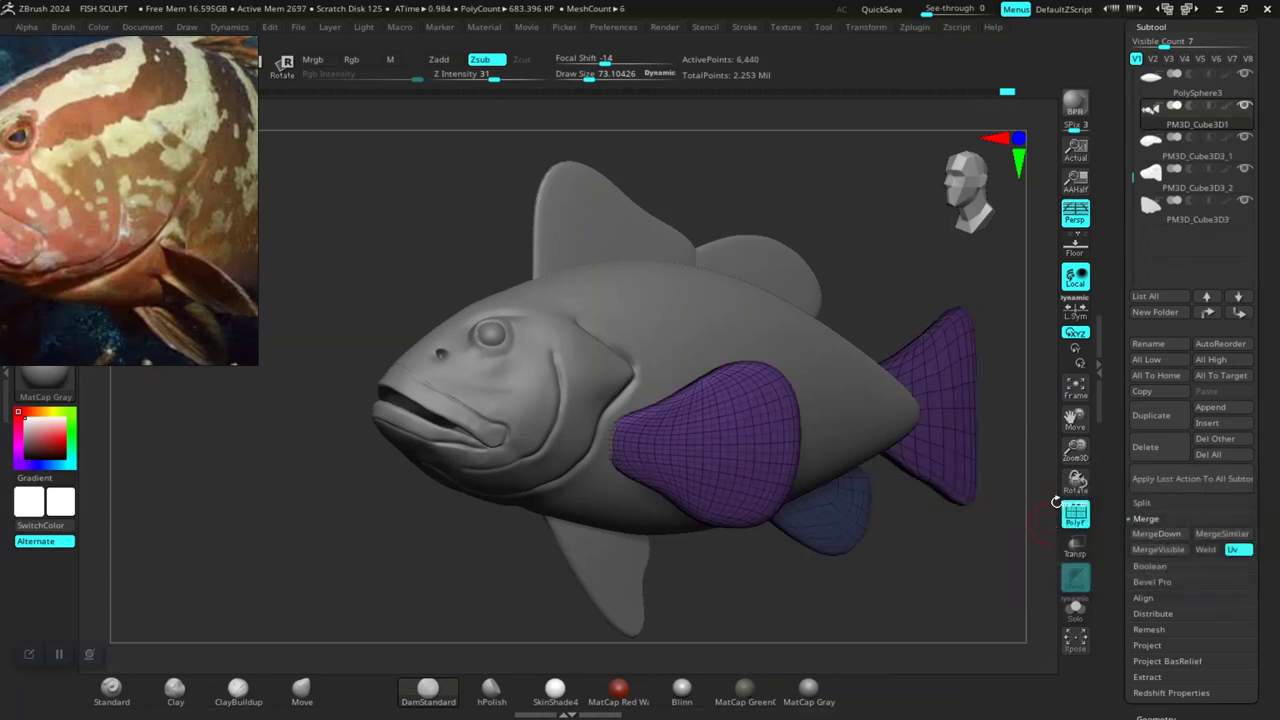
left_click(1155, 535)
left_click(1152, 537)
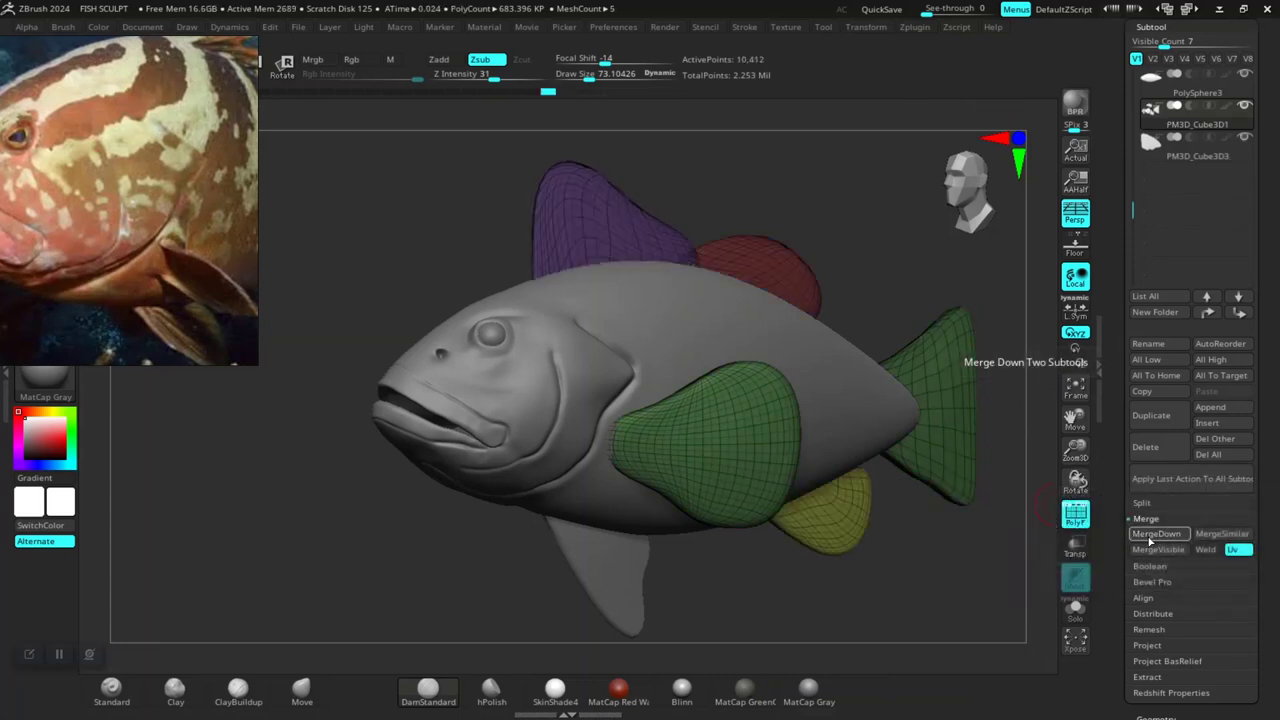
left_click(1152, 537)
mouse_move(771, 617)
left_mouse_down()
mouse_move(835, 515)
mouse_move(823, 537)
mouse_move(1029, 565)
left_mouse_up()
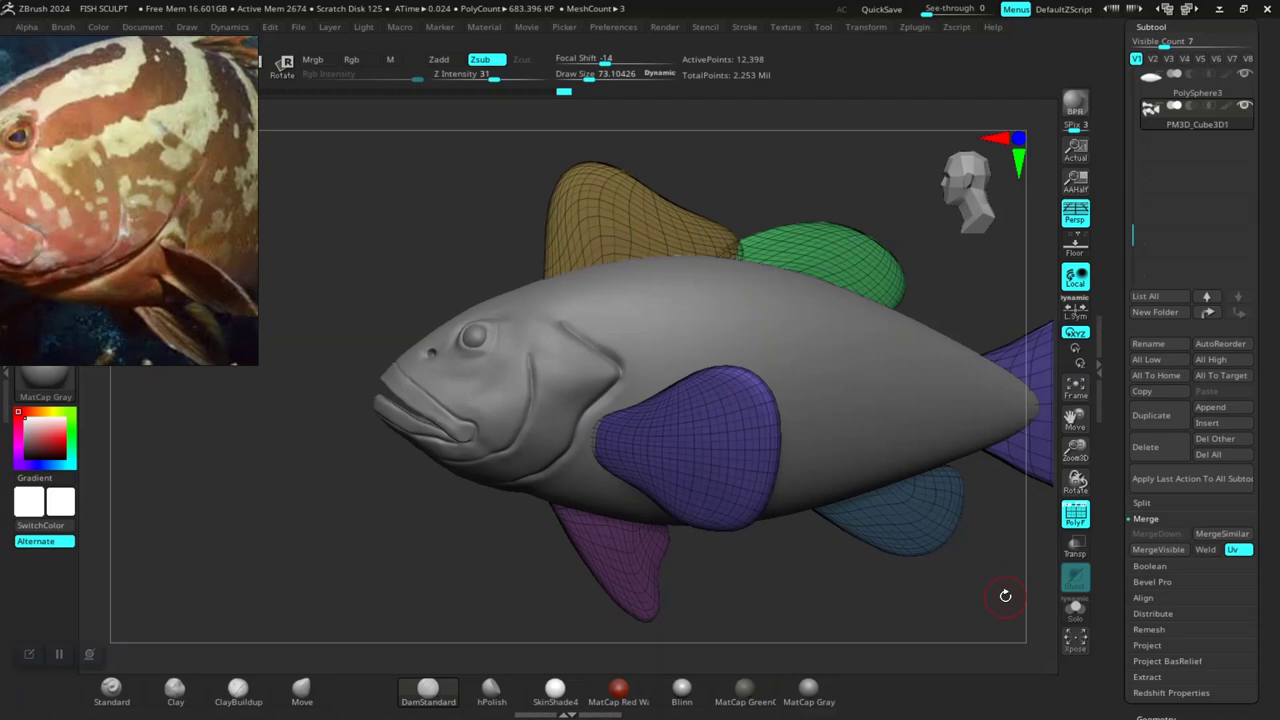
left_click_drag(1112, 580, 1112, 480)
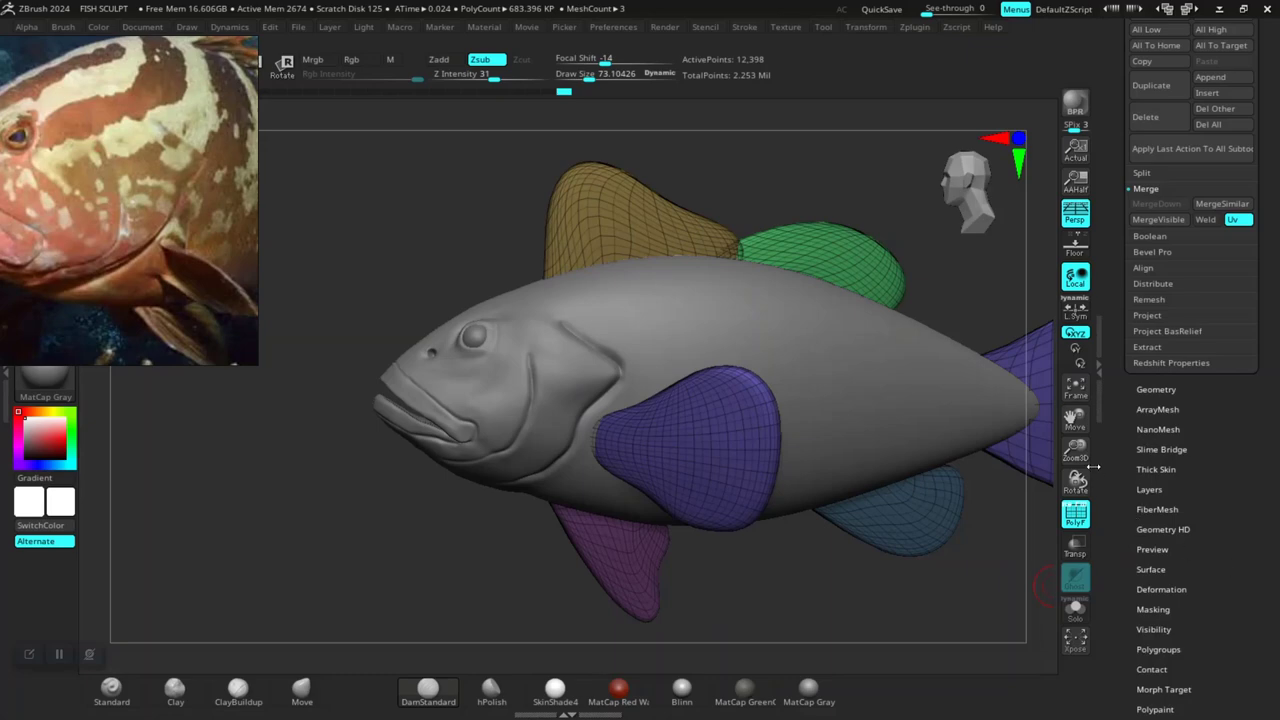
left_click_drag(1133, 489, 1124, 450)
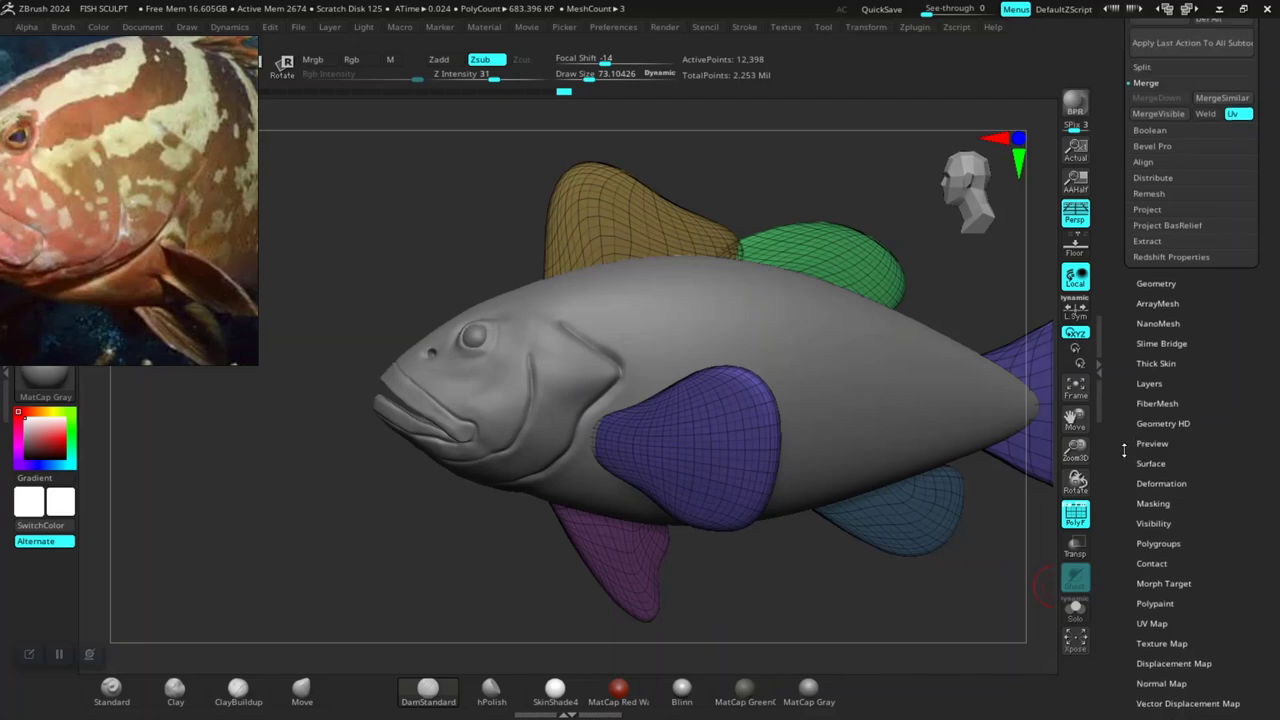
- Apply Polygroups > Auto Groups so each fin piece gets its own polygroup
left_click(1150, 285)
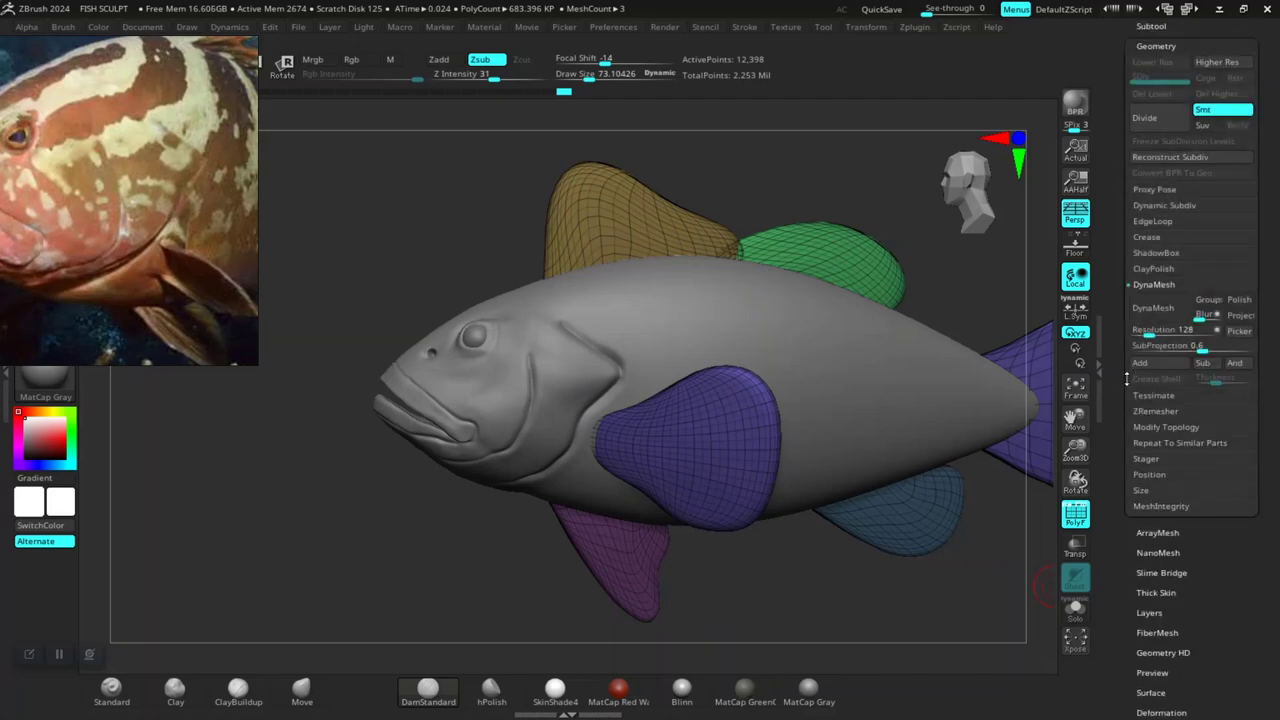
left_click_drag(1116, 448, 1112, 441)
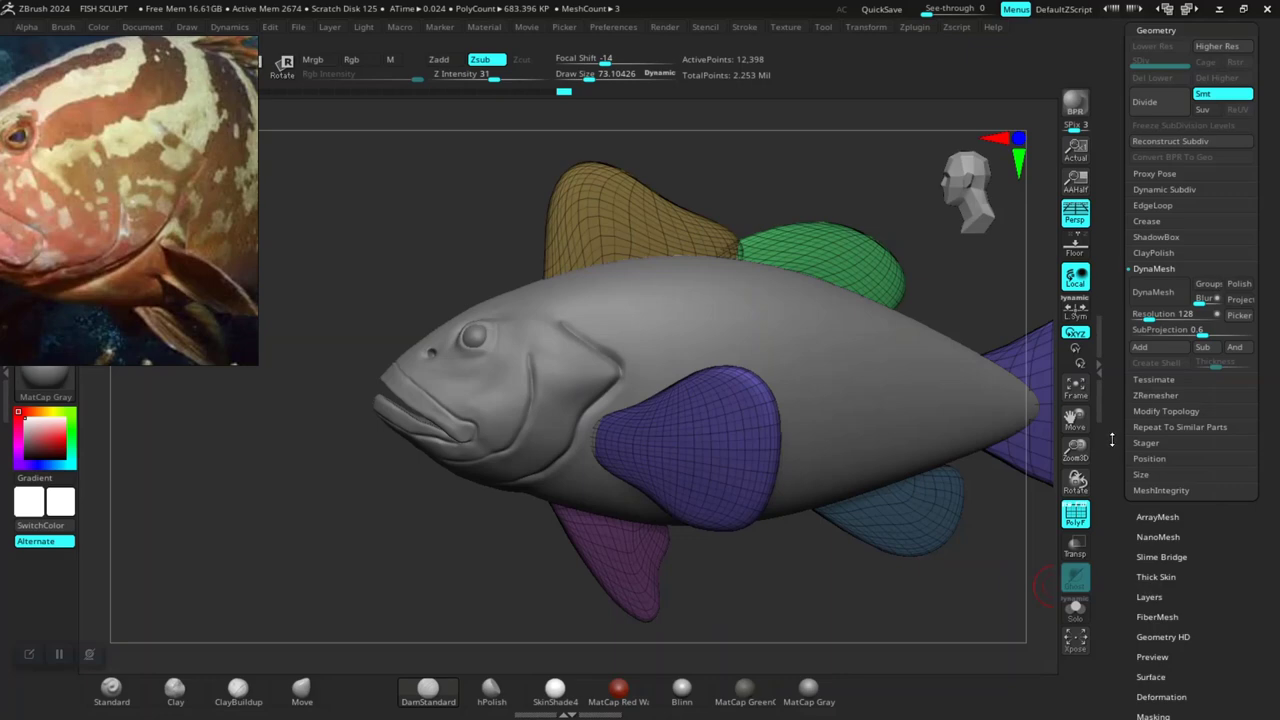
scroll(1112, 480, "down", 3)
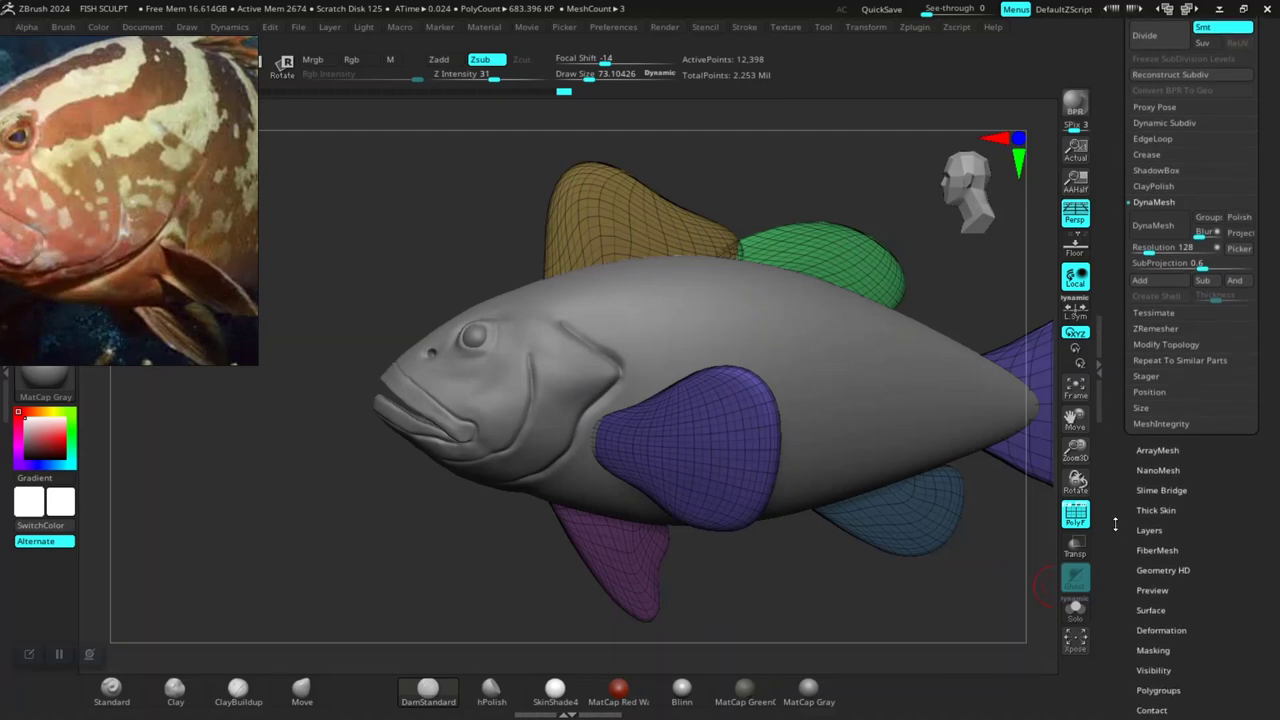
scroll(1115, 524, "down", 5)
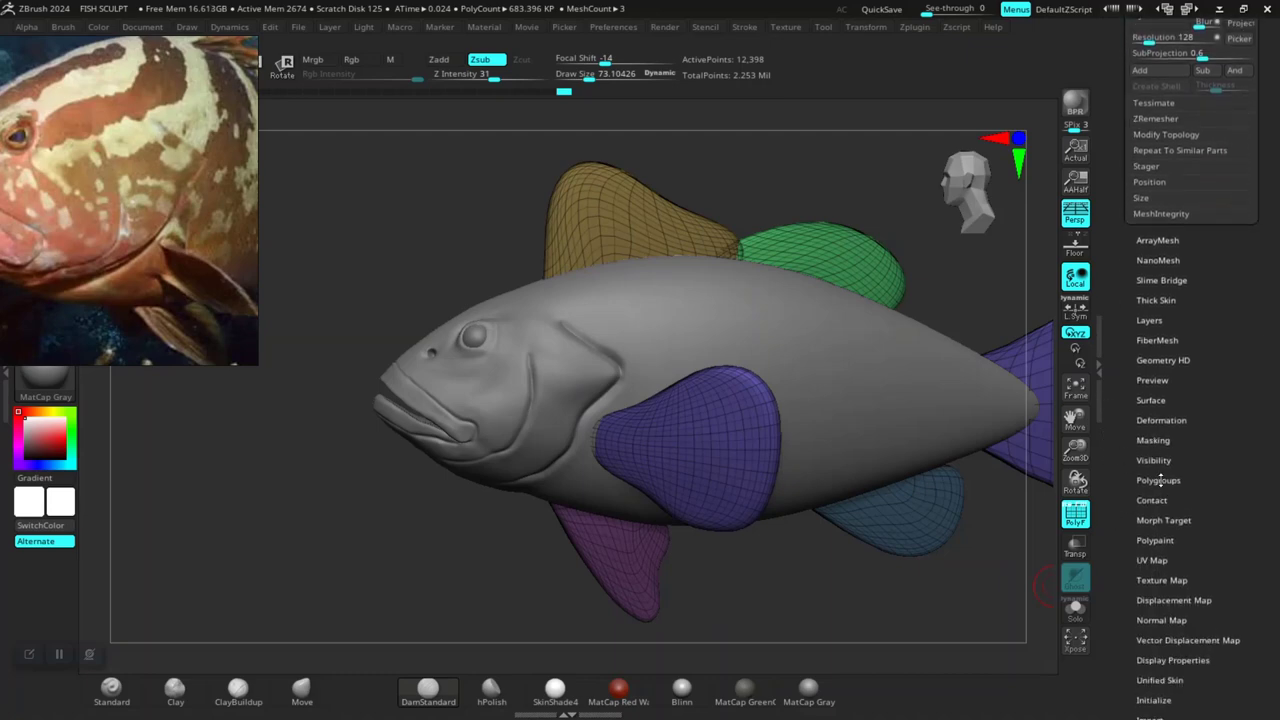
left_click(1158, 480)
left_click(1156, 303)
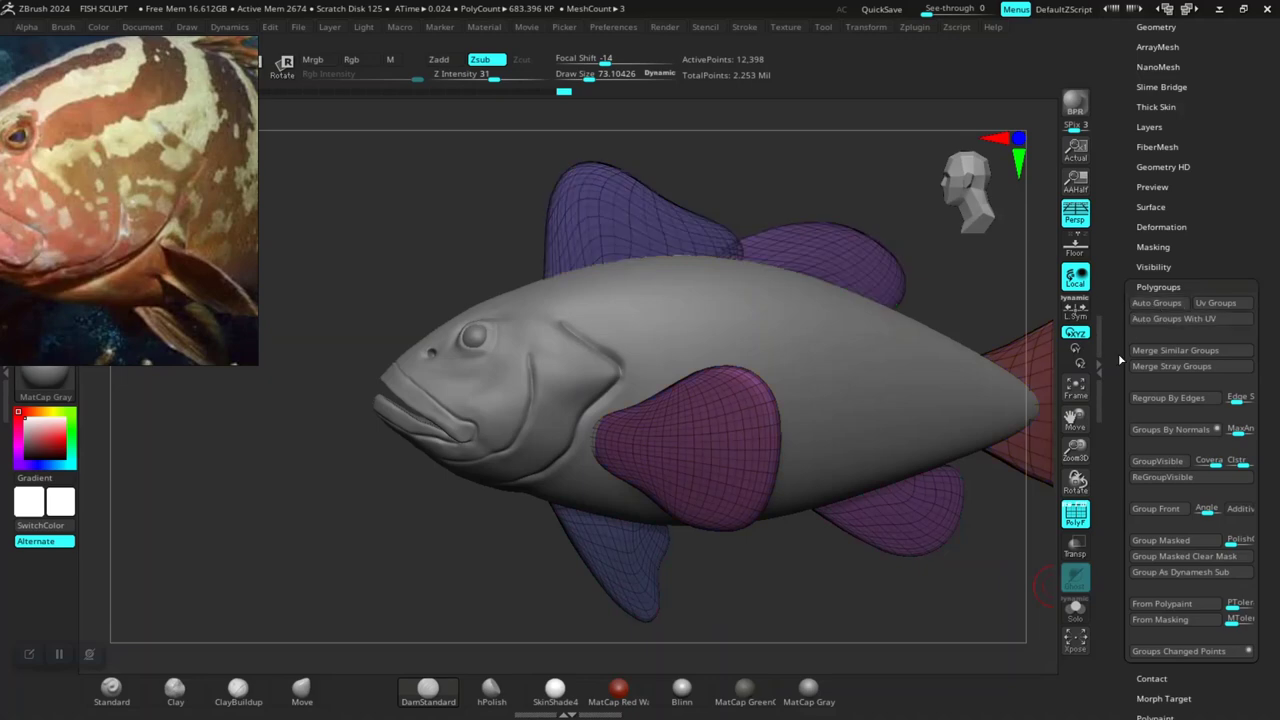
left_click_drag(829, 594, 860, 570)
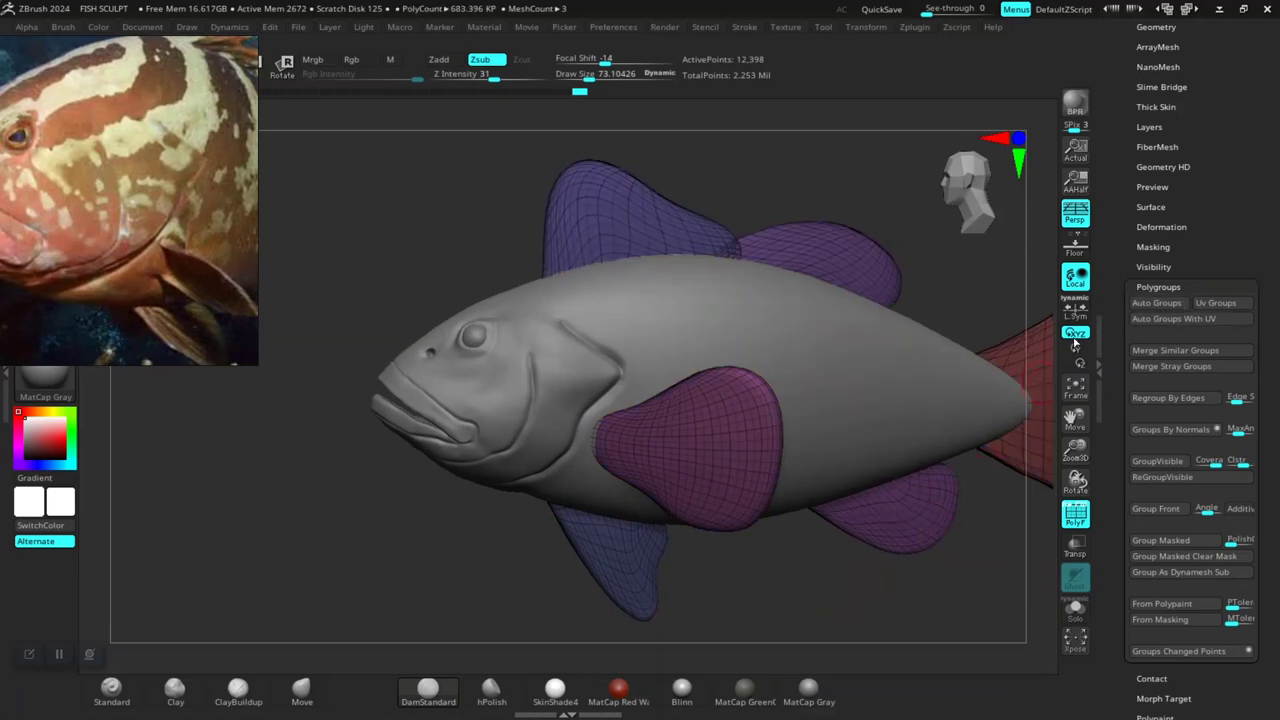
left_click(1135, 304)
- Expand the Subtool list and select the PolySphere3 fish body
scroll(1109, 247, "up", 5)
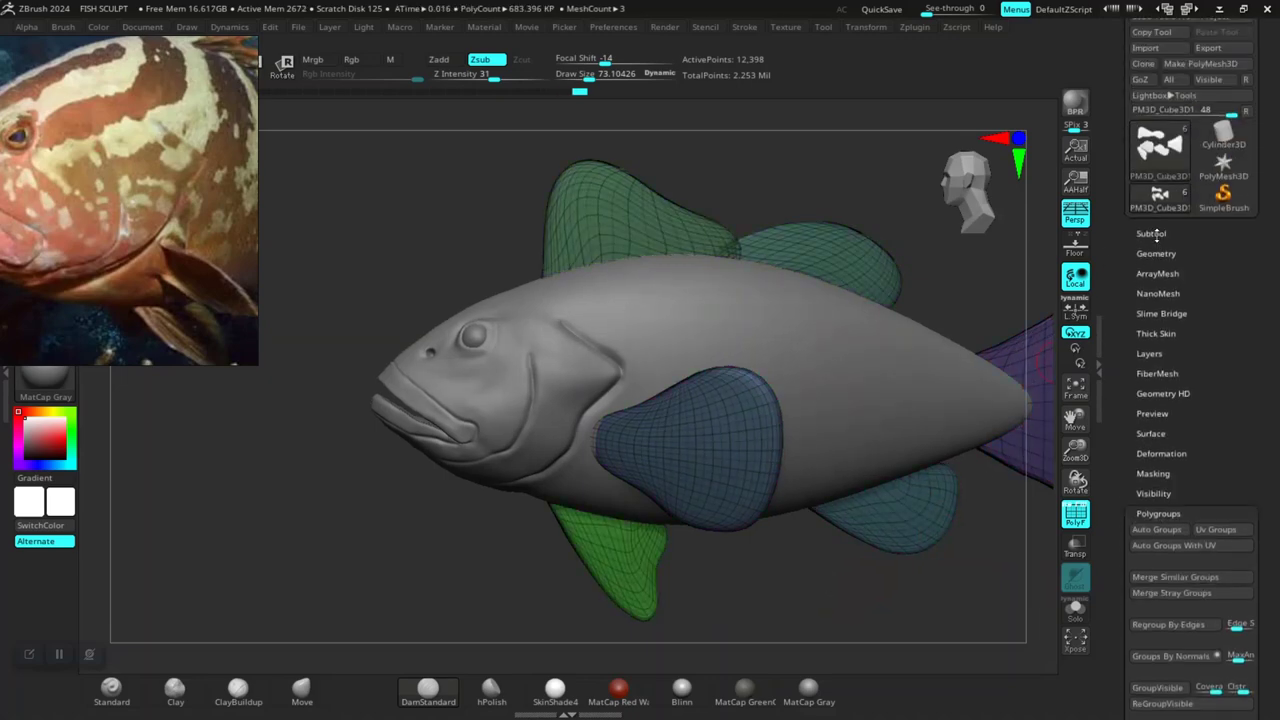
left_click(1151, 233)
left_click(1190, 113)
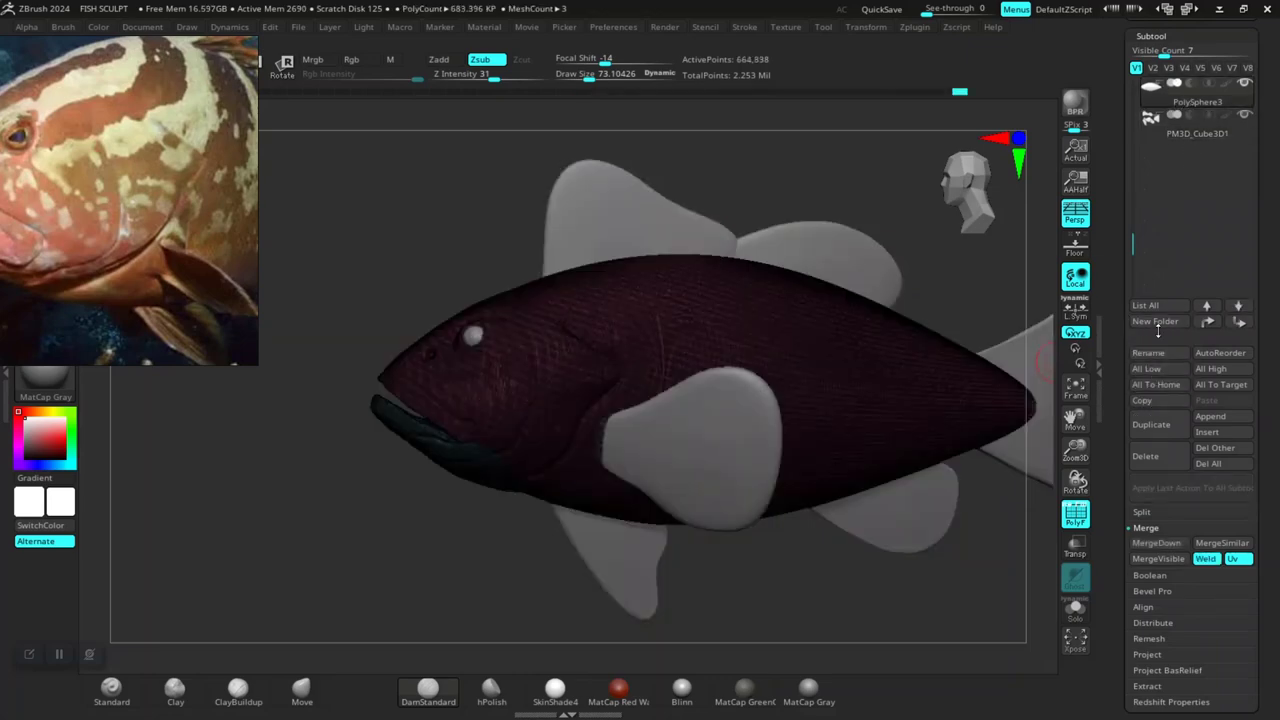
- Create a new subtool folder named FISH BASE holding the body and fins
left_click(1161, 324)
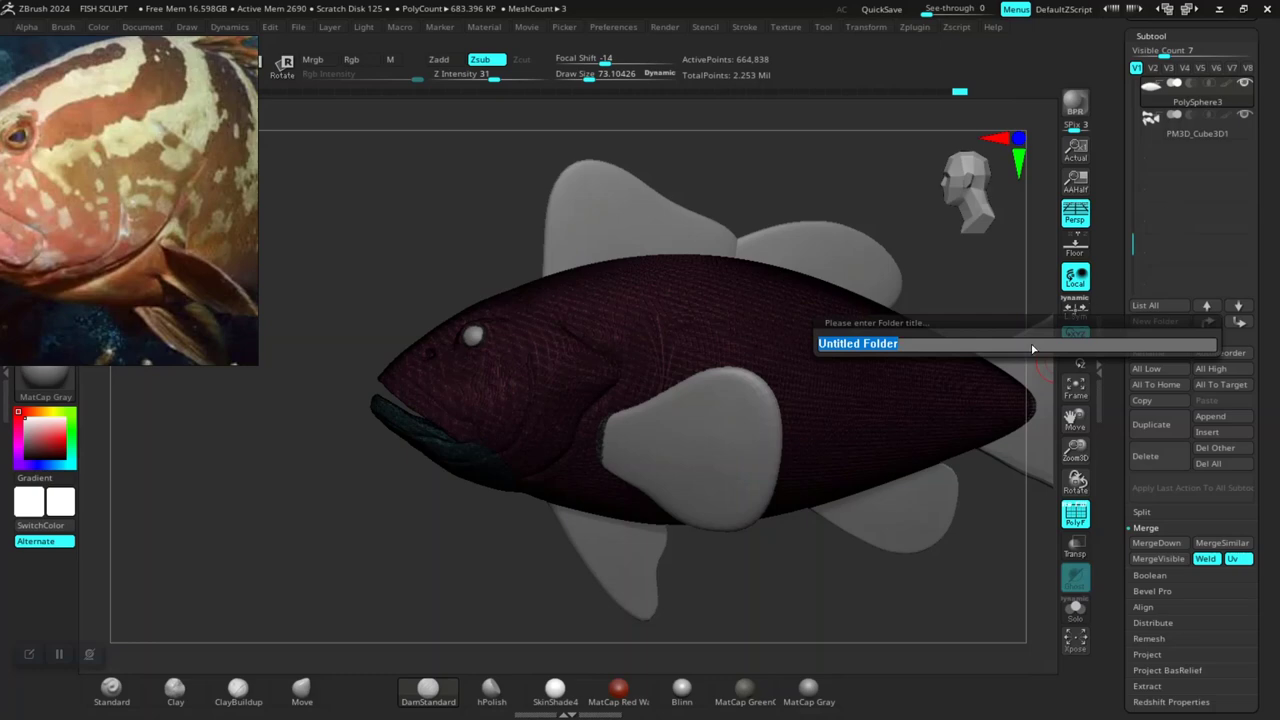
key("BackSpace")
type("FISH")
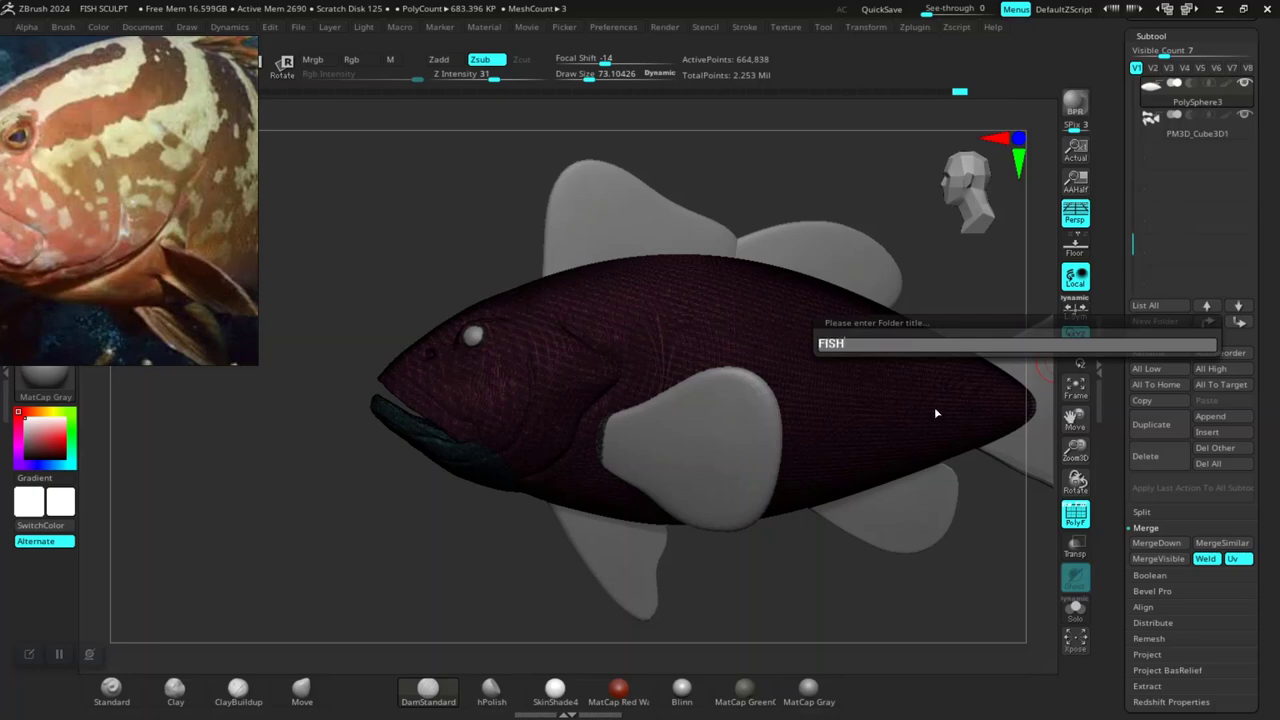
type(" BASE")
key("Return")
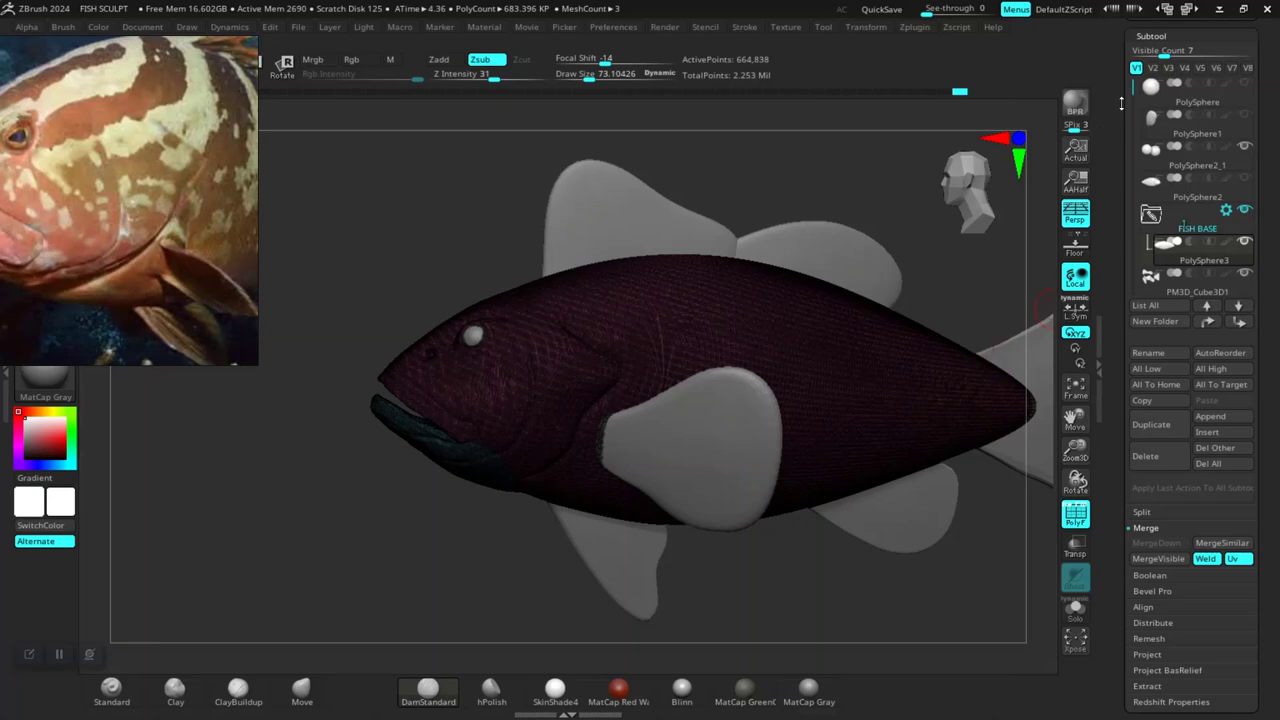
left_click_drag(1130, 87, 1131, 125)
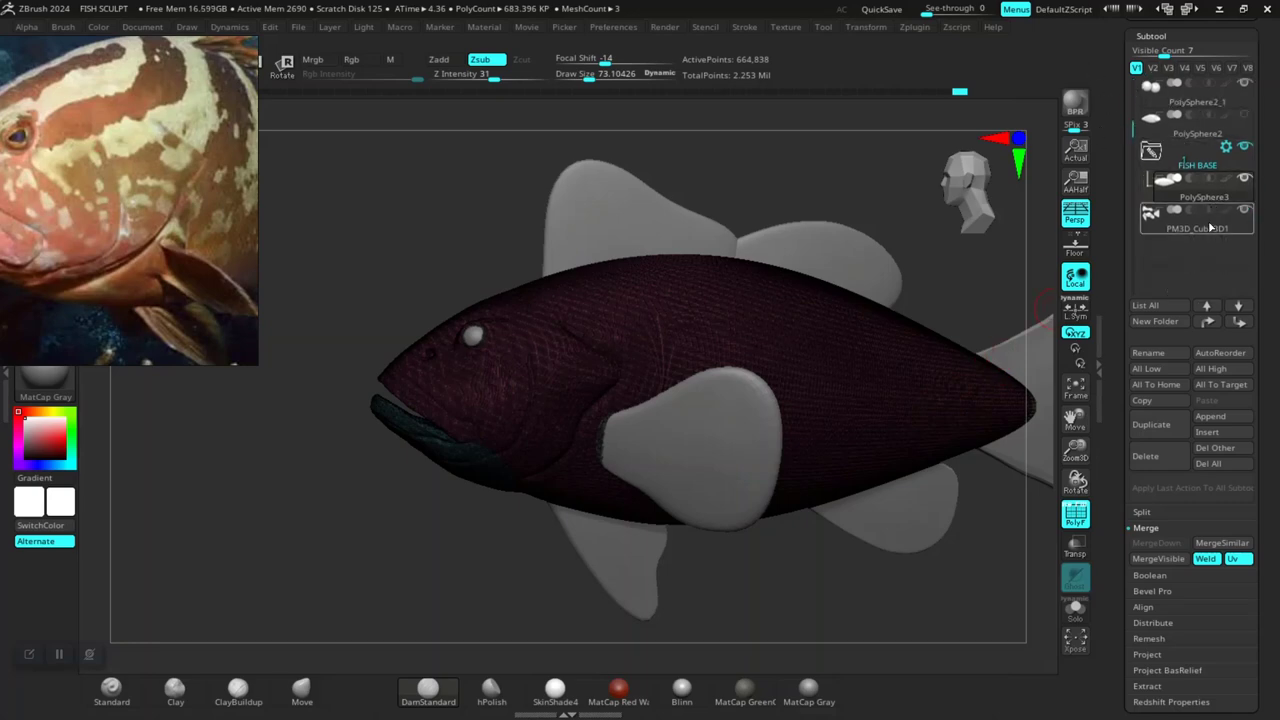
left_click(1226, 147)
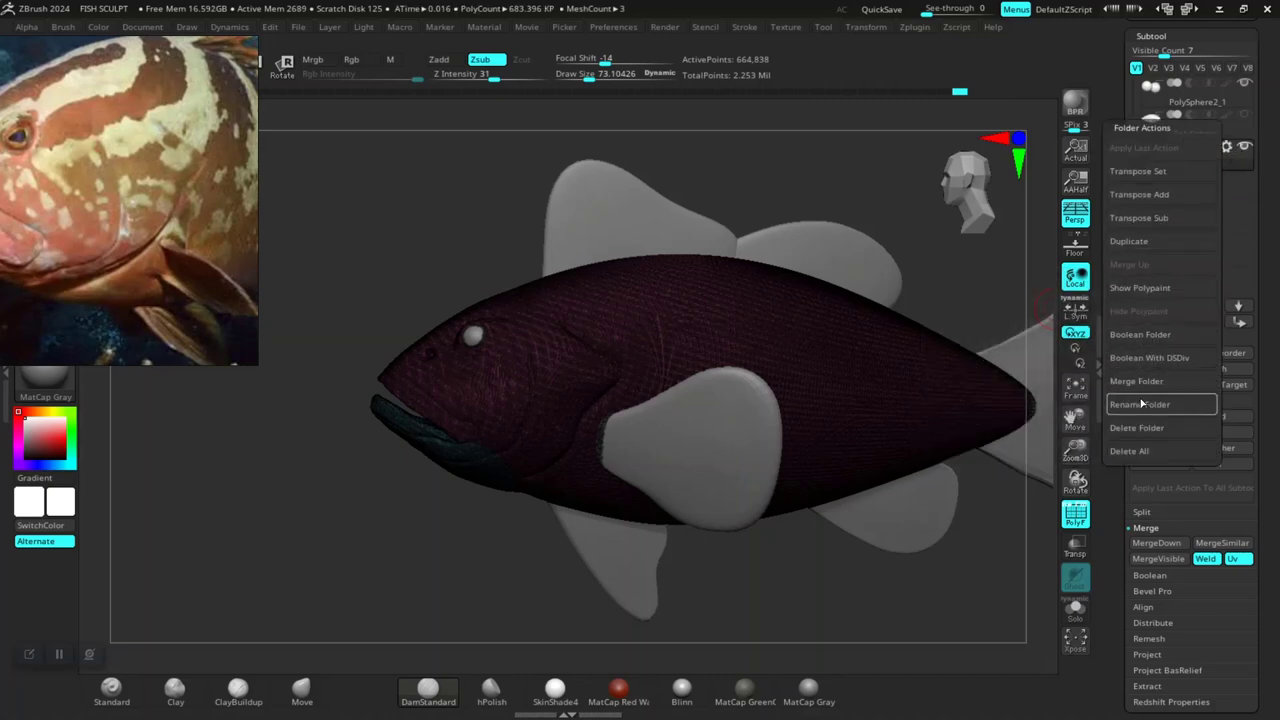
- Duplicate the FISH BASE folder and expand the copy to show its subtools
left_click(1150, 241)
left_click(1002, 280)
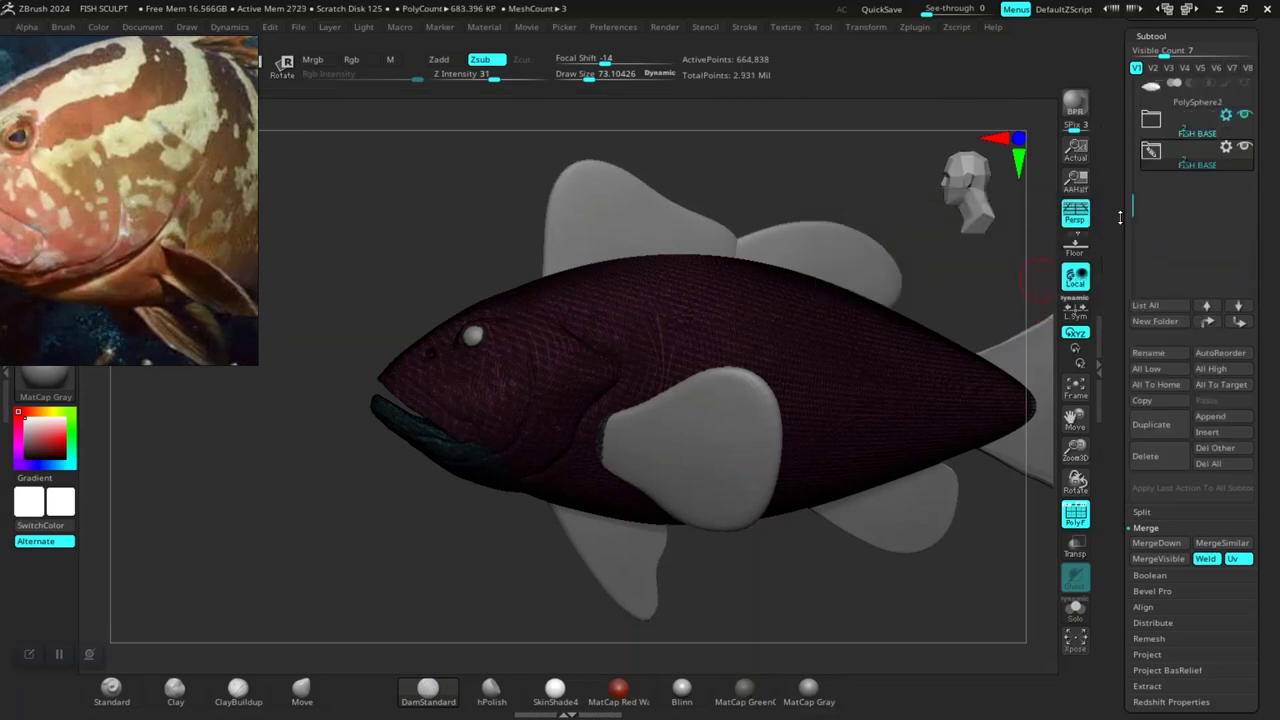
left_click(1225, 148)
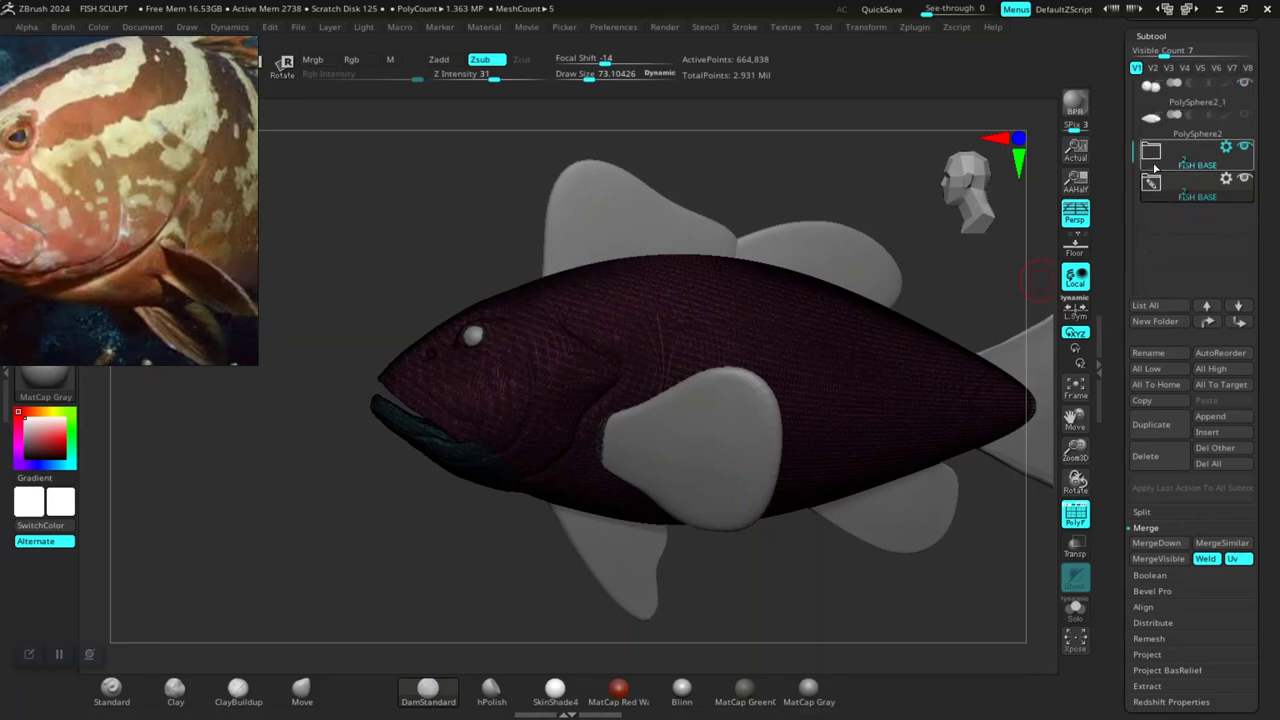
left_click(1152, 183)
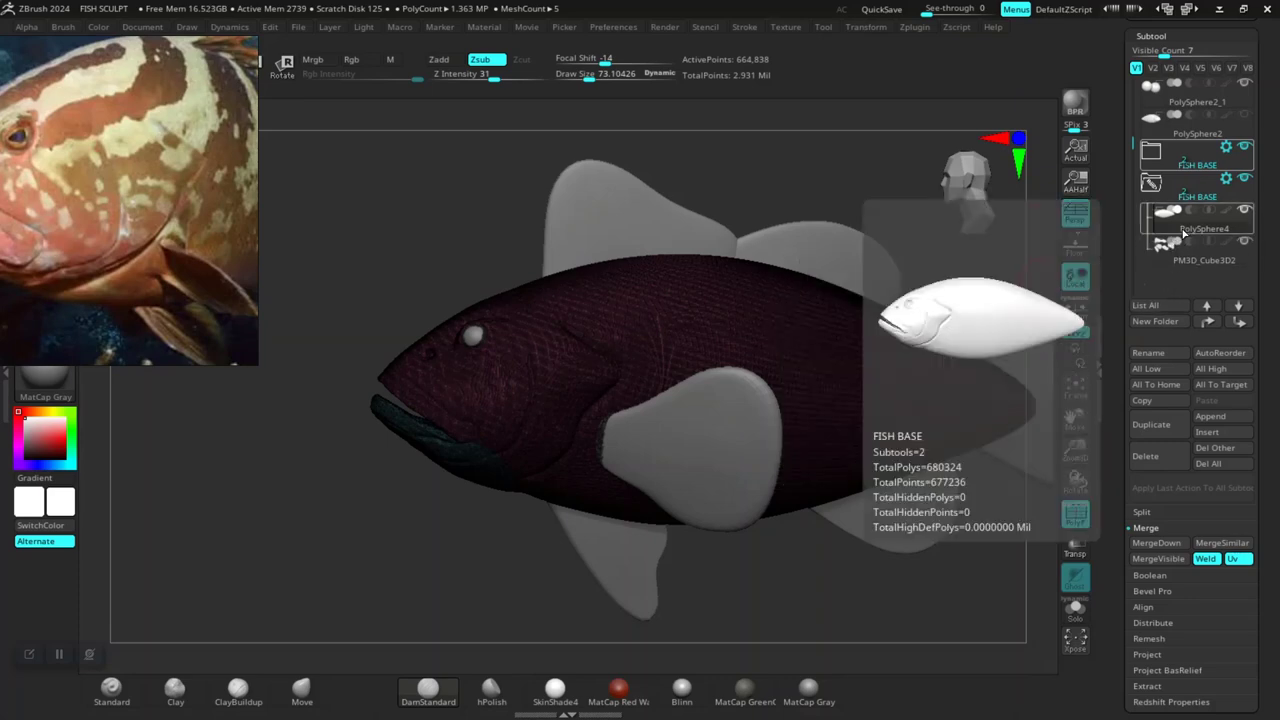
mouse_move(1197, 155)
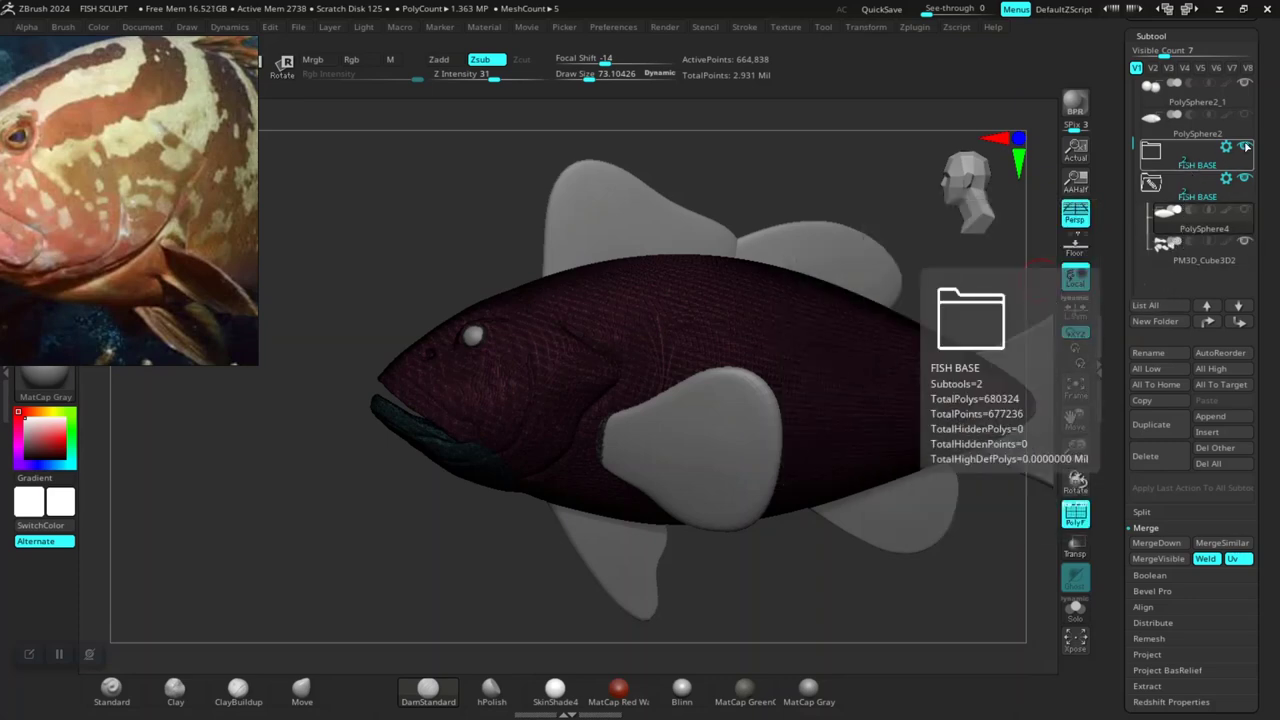
- Unhide the copied fish body and select the PolySphere4 subtool
left_click(1189, 241)
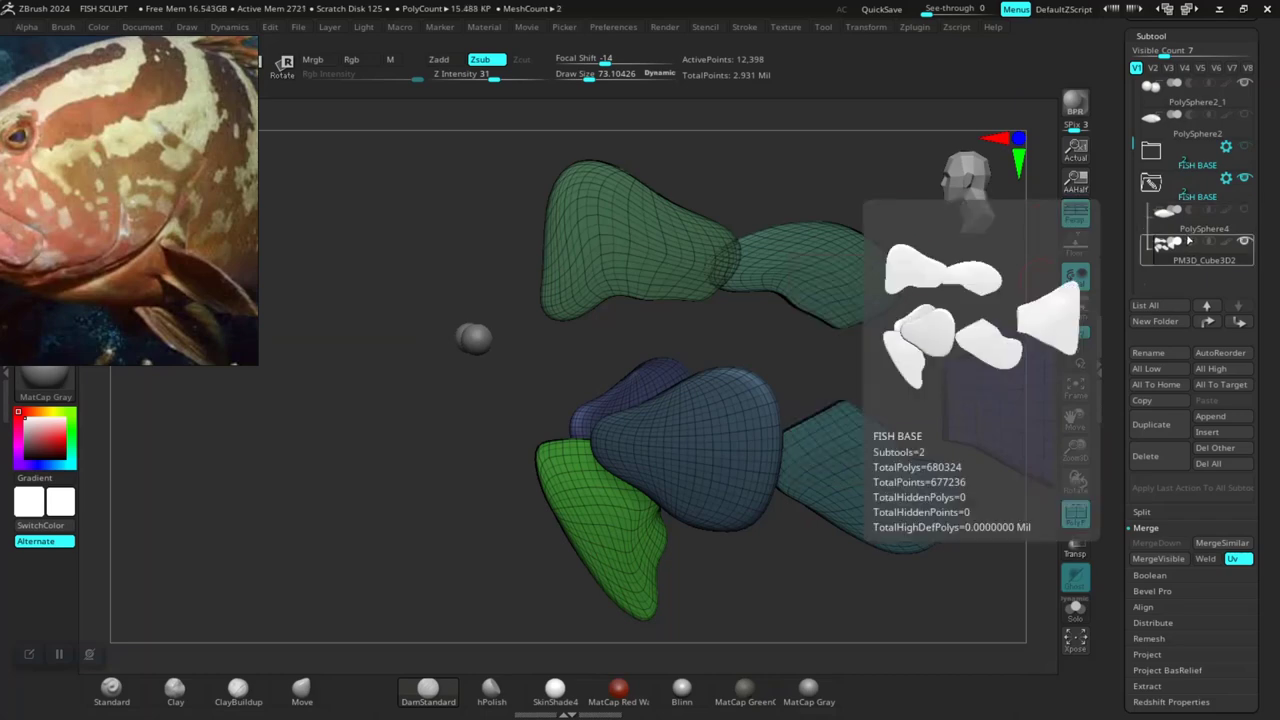
left_click(1243, 210)
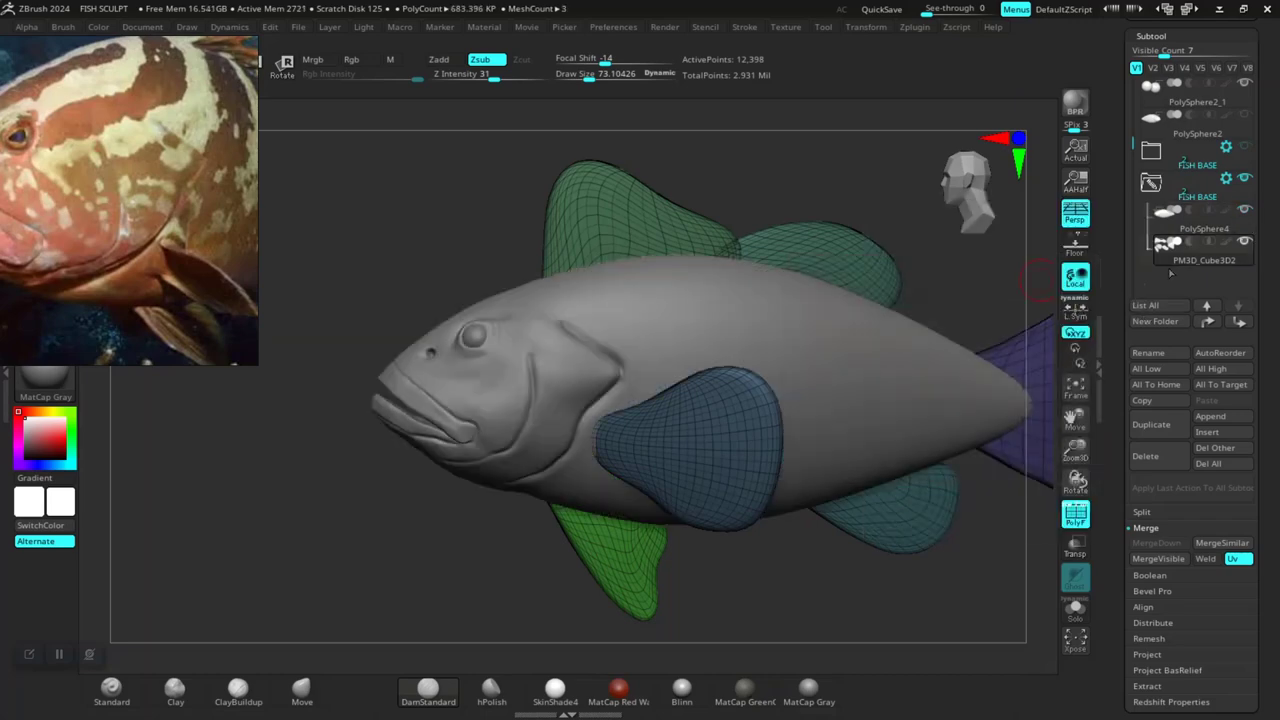
left_click(1192, 230)
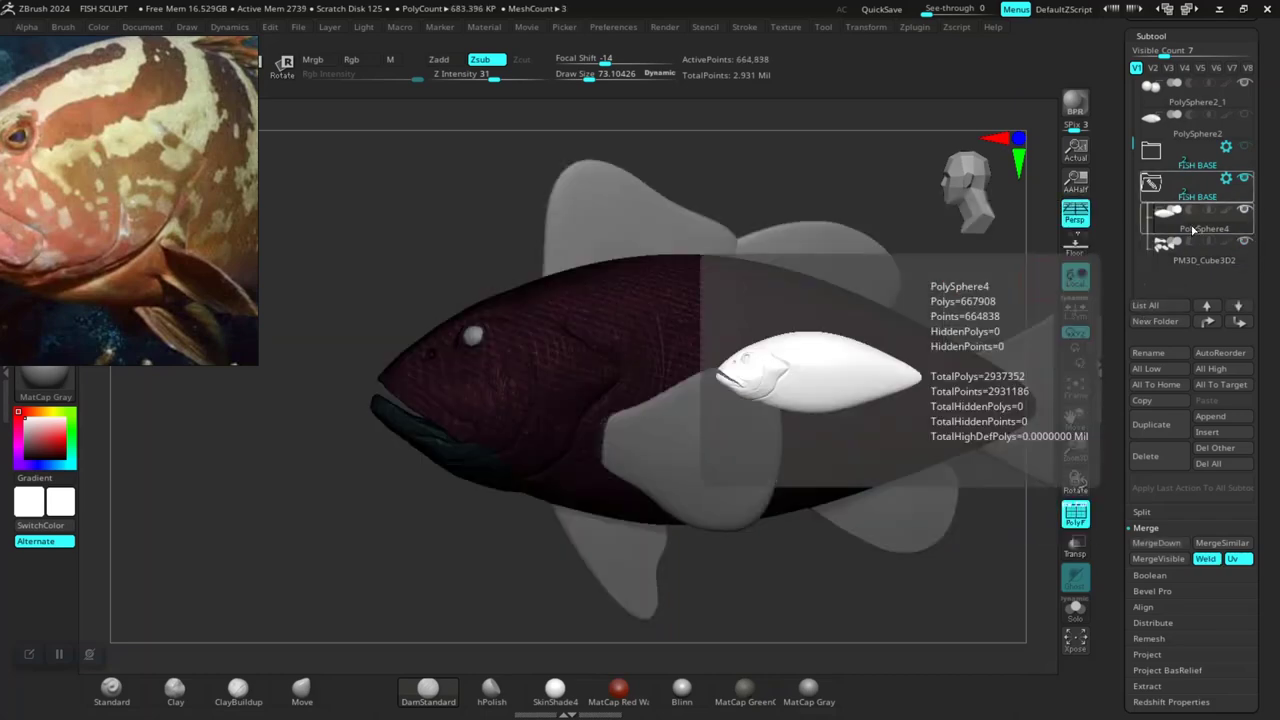
scroll(1140, 440, "down", 3)
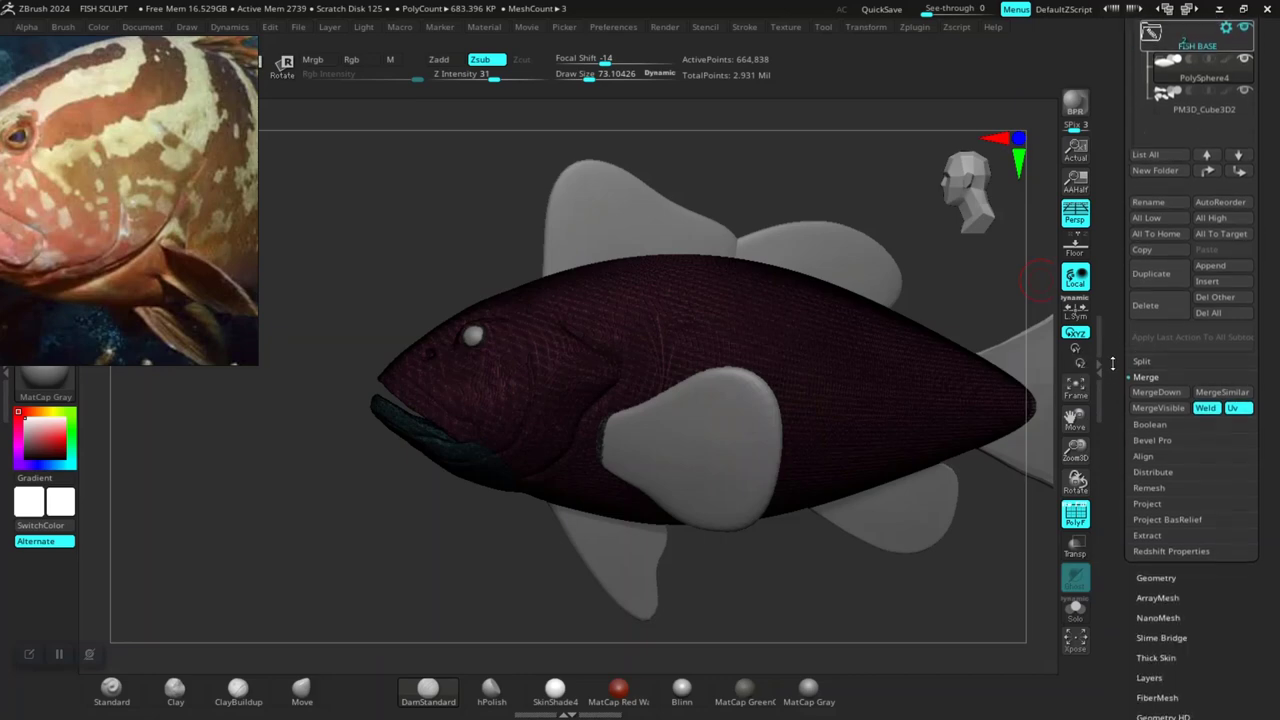
scroll(1145, 410, "down", 2)
- Merge the copied fins down into the PolySphere4 fish body subtool
left_click(1152, 387)
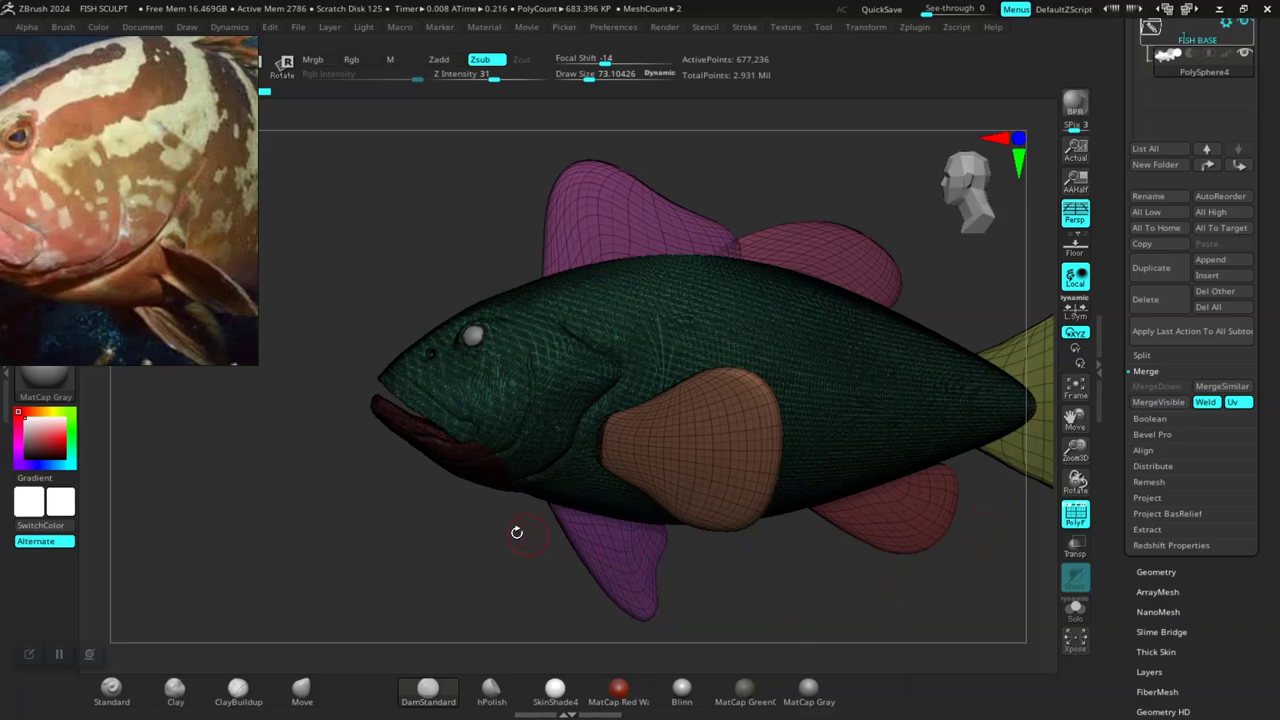
left_click_drag(366, 525, 411, 519)
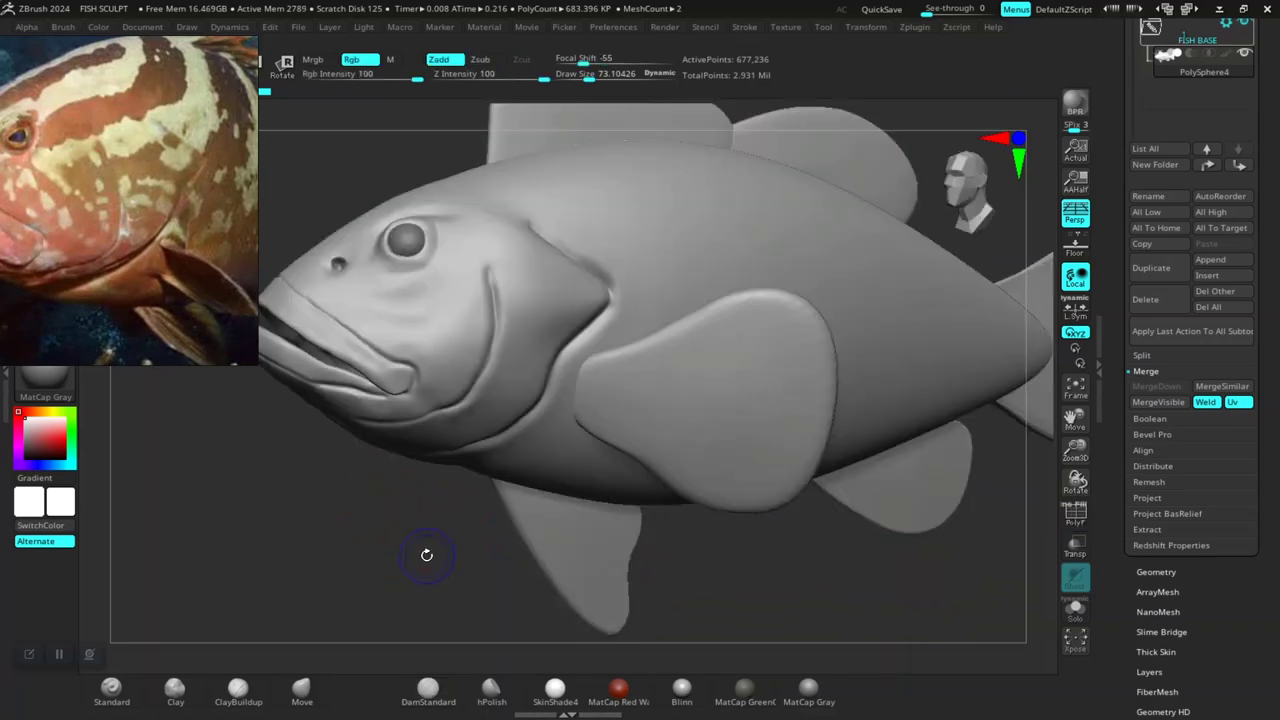
key("b")
key("d")
key("s")
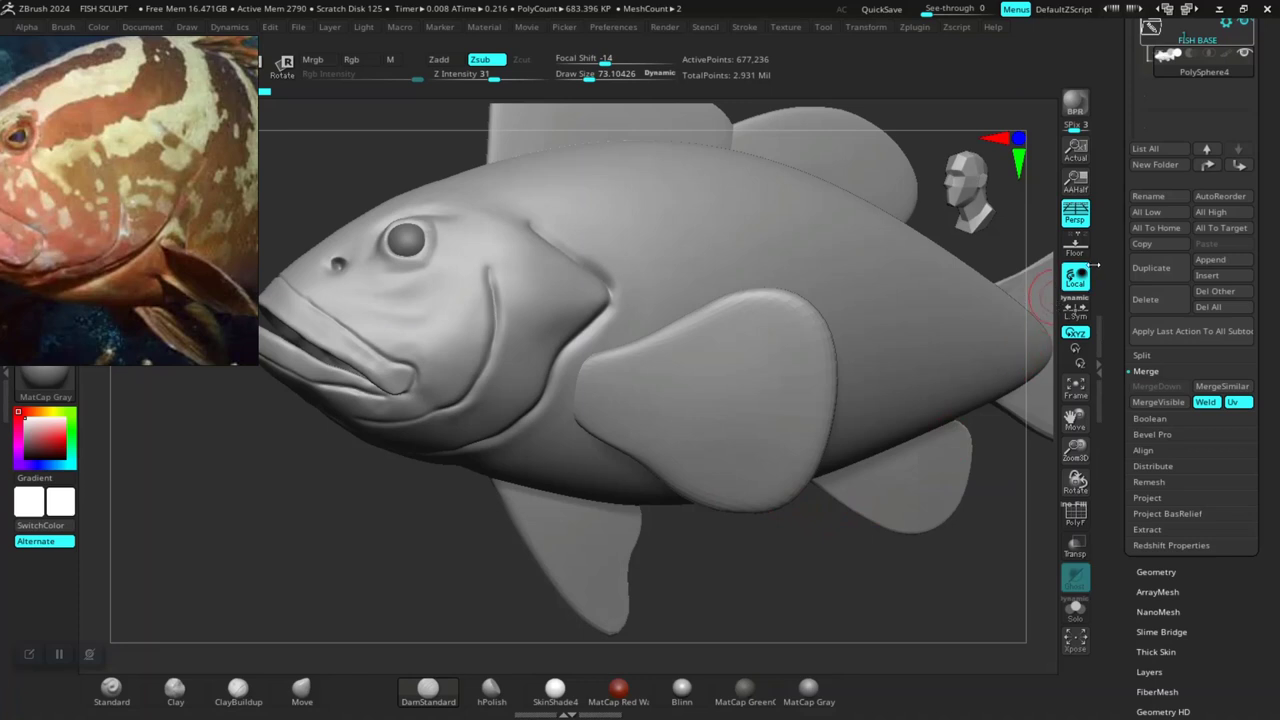
- Expand Geometry > DynaMesh to show its settings at resolution 408
scroll(1100, 280, "up", 3)
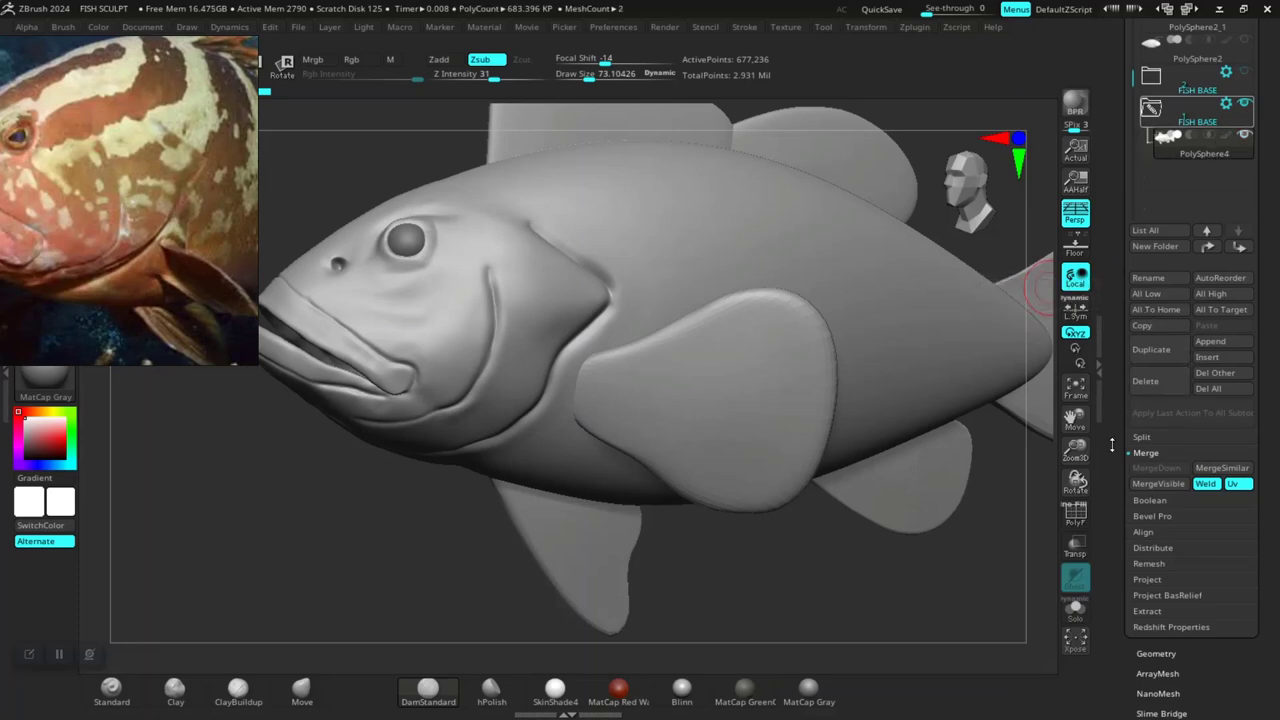
left_click_drag(1114, 450, 1112, 296)
left_click(1152, 363)
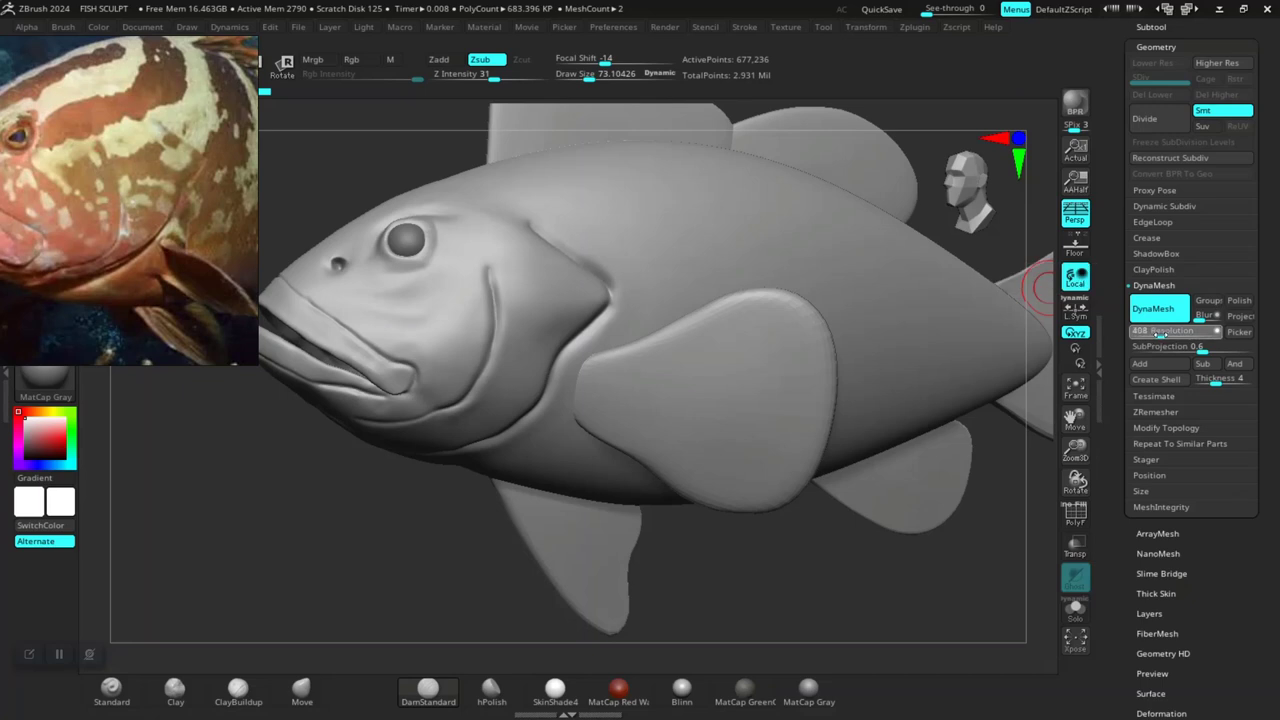
- DynaMesh the merged fish at resolution 464 so the fins fuse into the body
left_click_drag(1158, 333, 1161, 335)
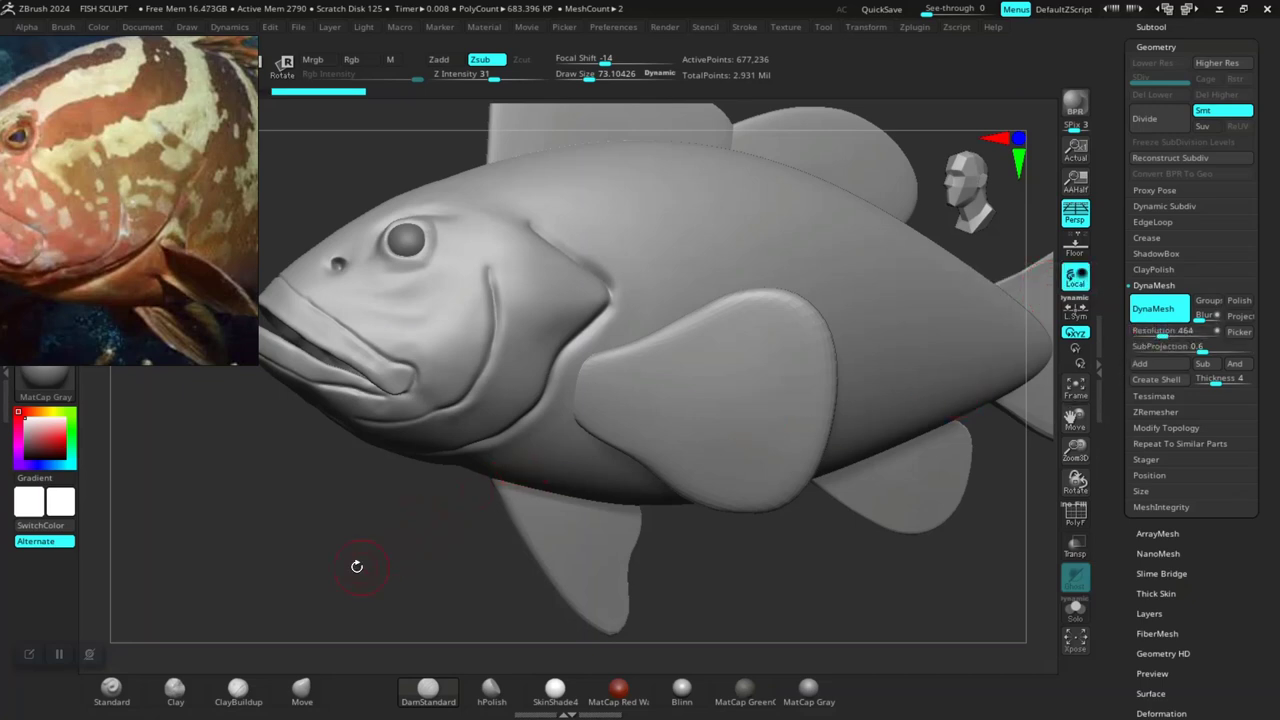
mouse_move(300, 549)
left_mouse_down("ctrl")
mouse_move(401, 583)
mouse_move(381, 548)
left_mouse_up("ctrl")
key("ctrl+z")
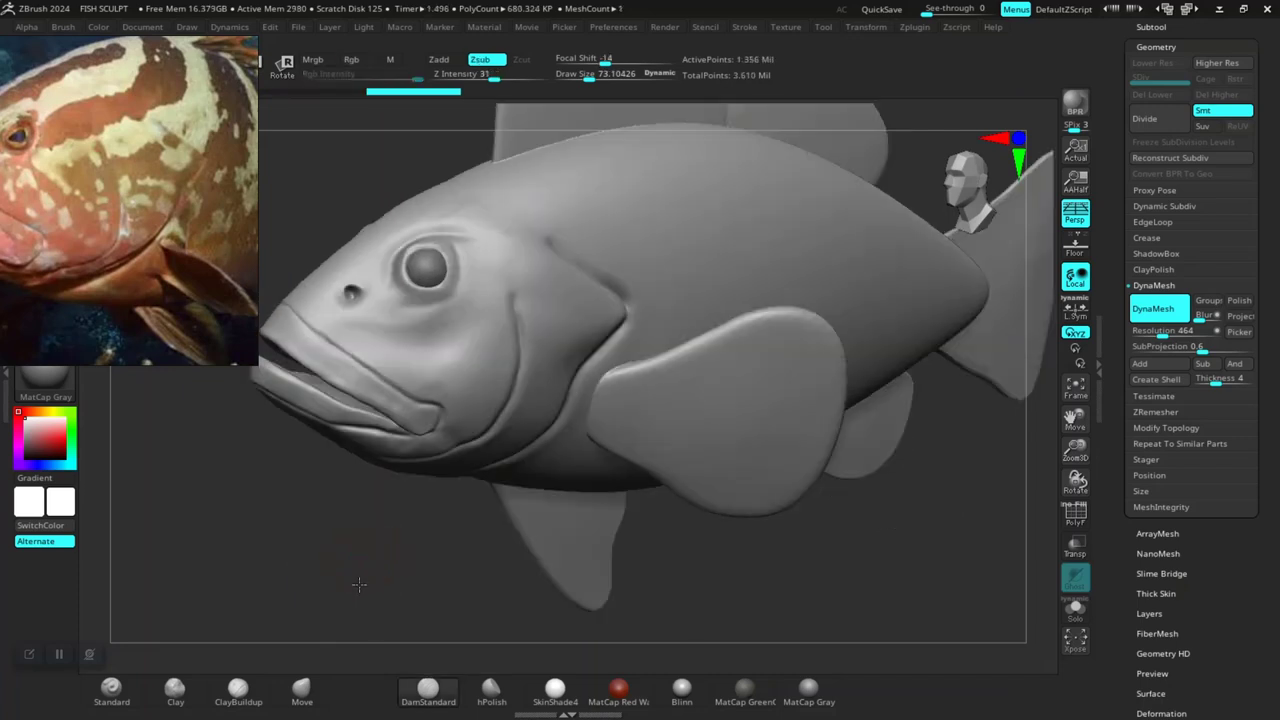
key("shift+f")
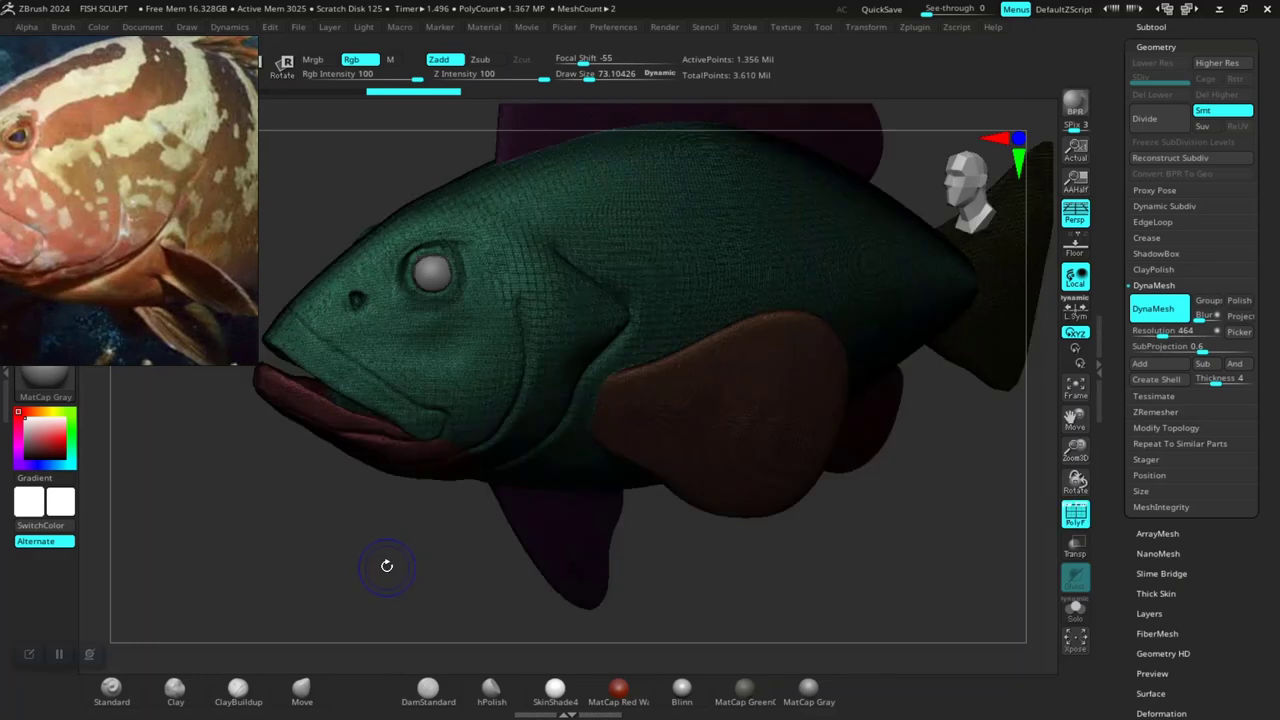
key("shift+f")
key("b")
key("d")
key("s")
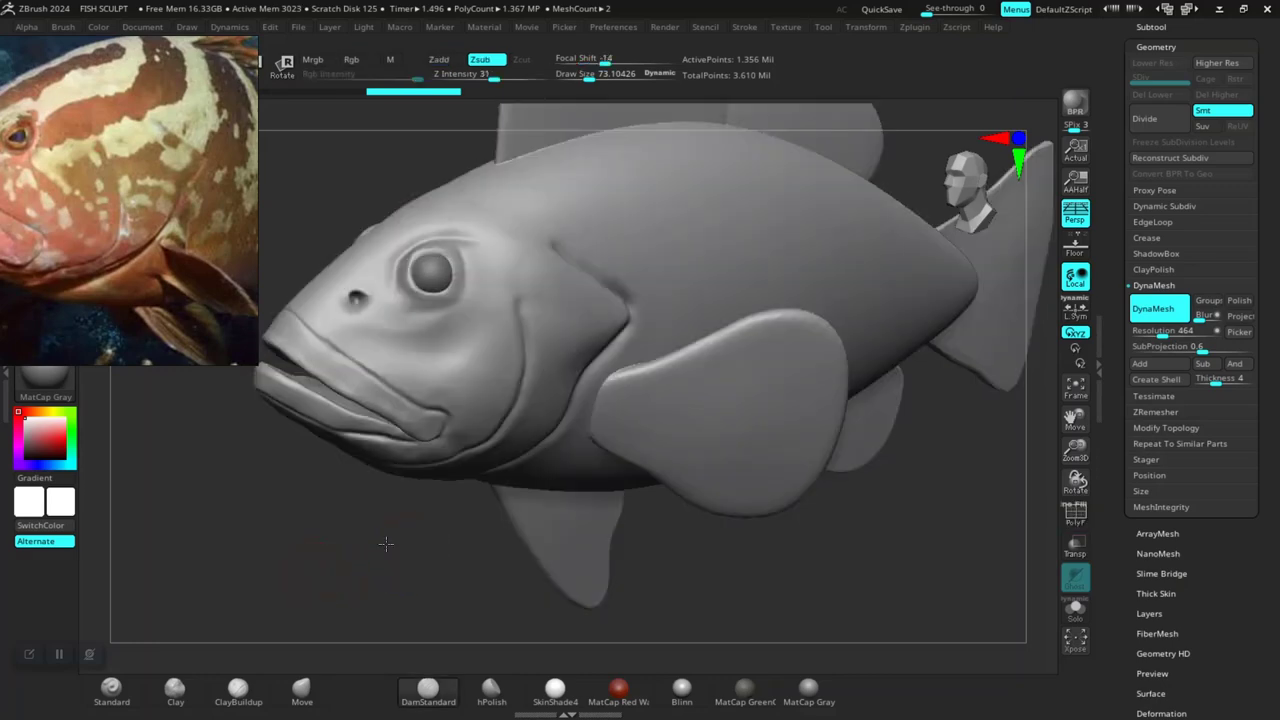
scroll(386, 543, "up", 3)
- Build up a ridge along the pectoral fin's upper edge
key("b")
key("s")
key("t")
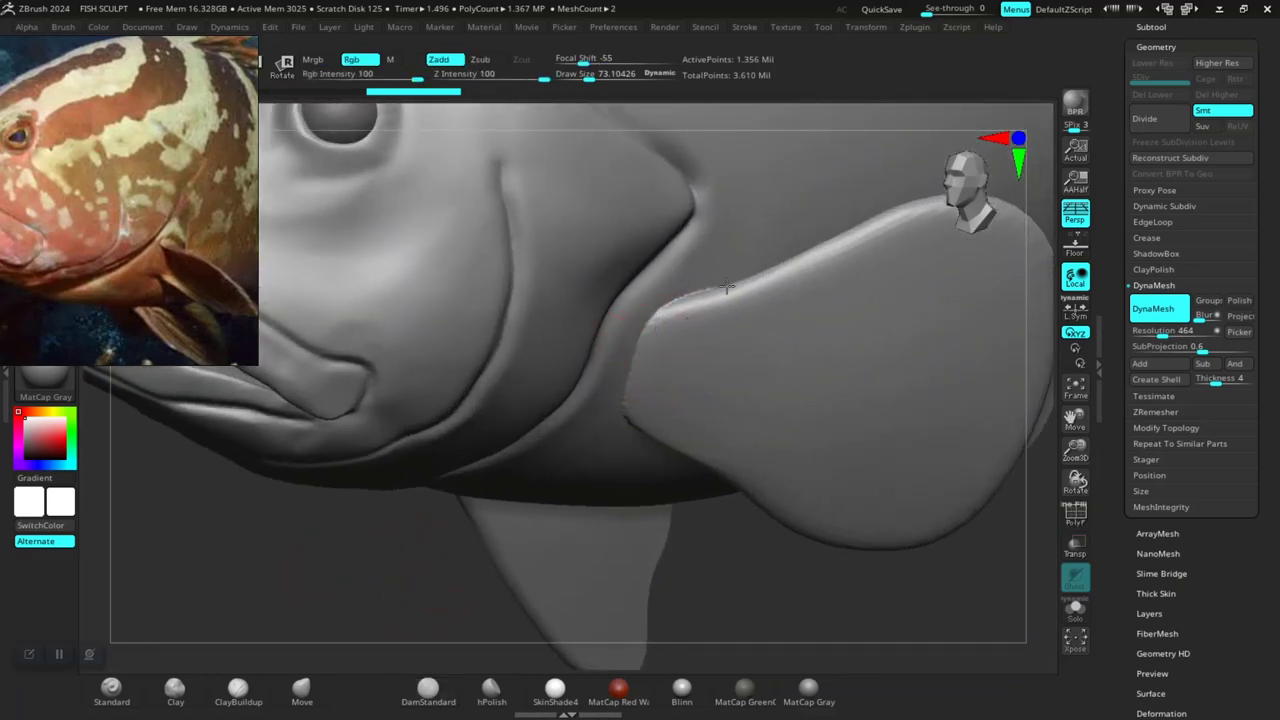
left_click_drag(727, 287, 694, 305)
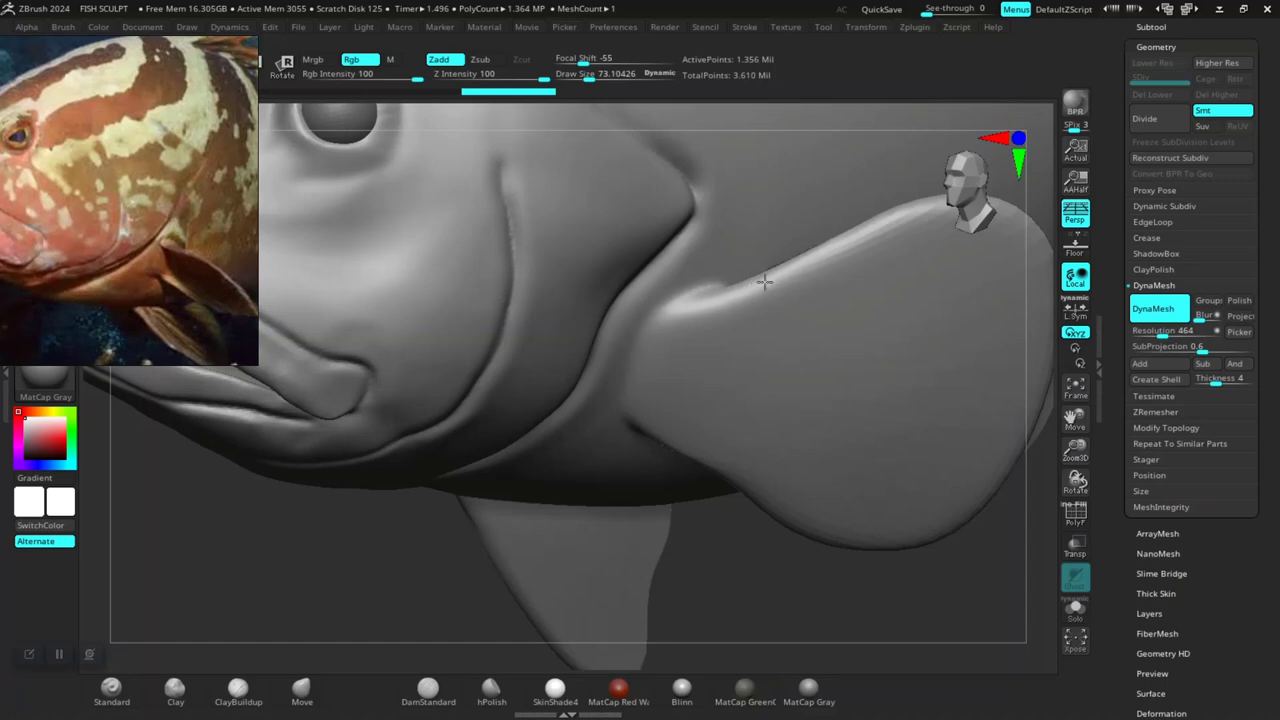
- Smooth the crease where the pectoral fin meets the body
key("b")
key("d")
key("s")
mouse_move(785, 586)
left_mouse_down()
mouse_move(720, 613)
mouse_move(745, 330)
left_mouse_up()
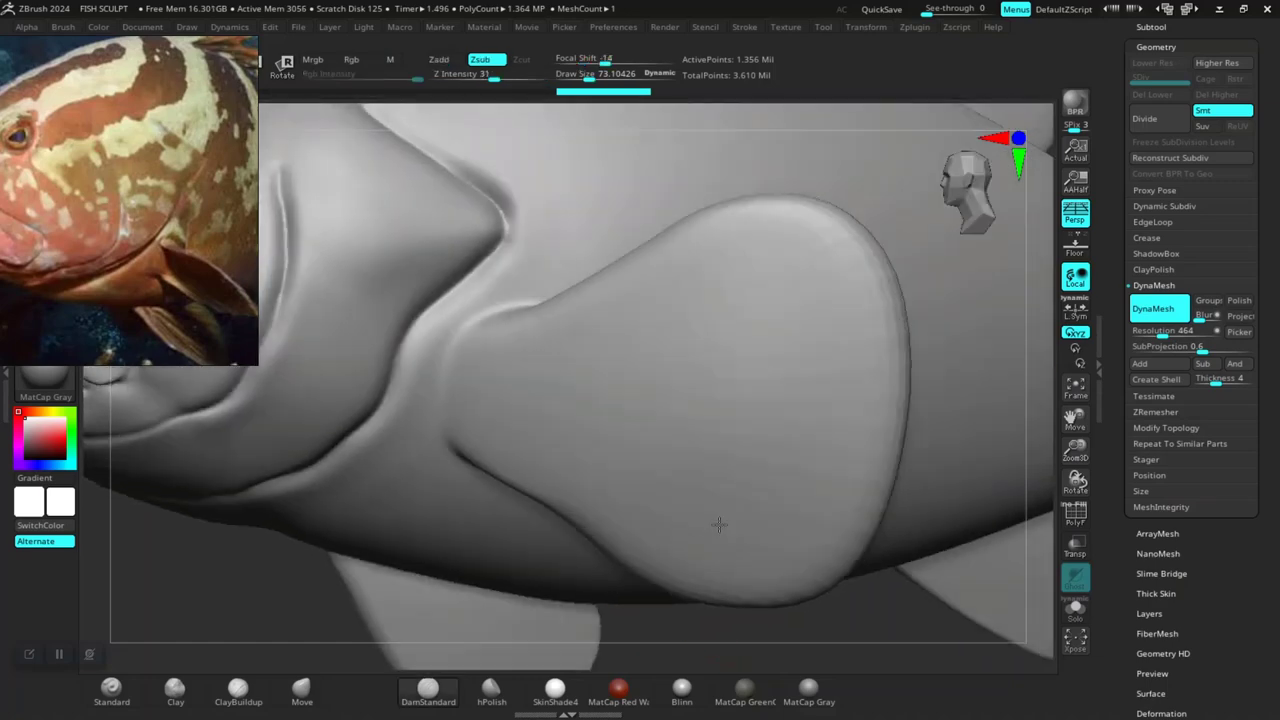
key("space")
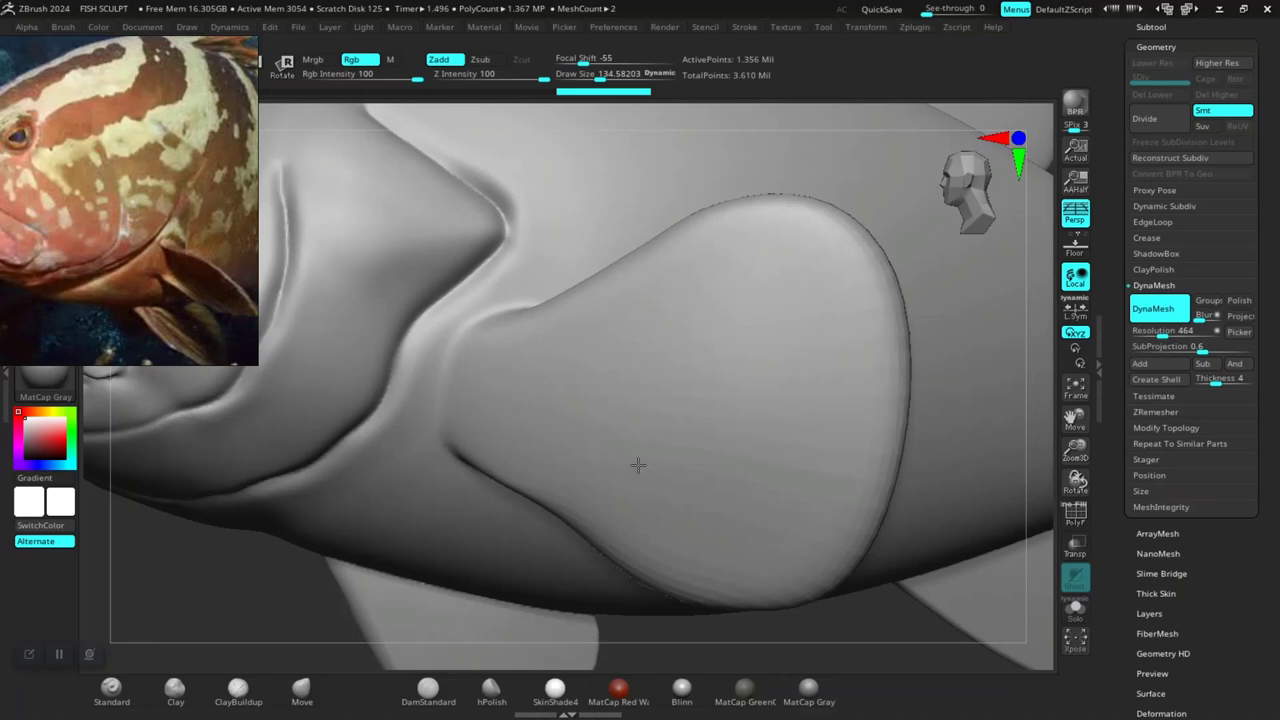
left_click_drag(430, 520, 583, 498)
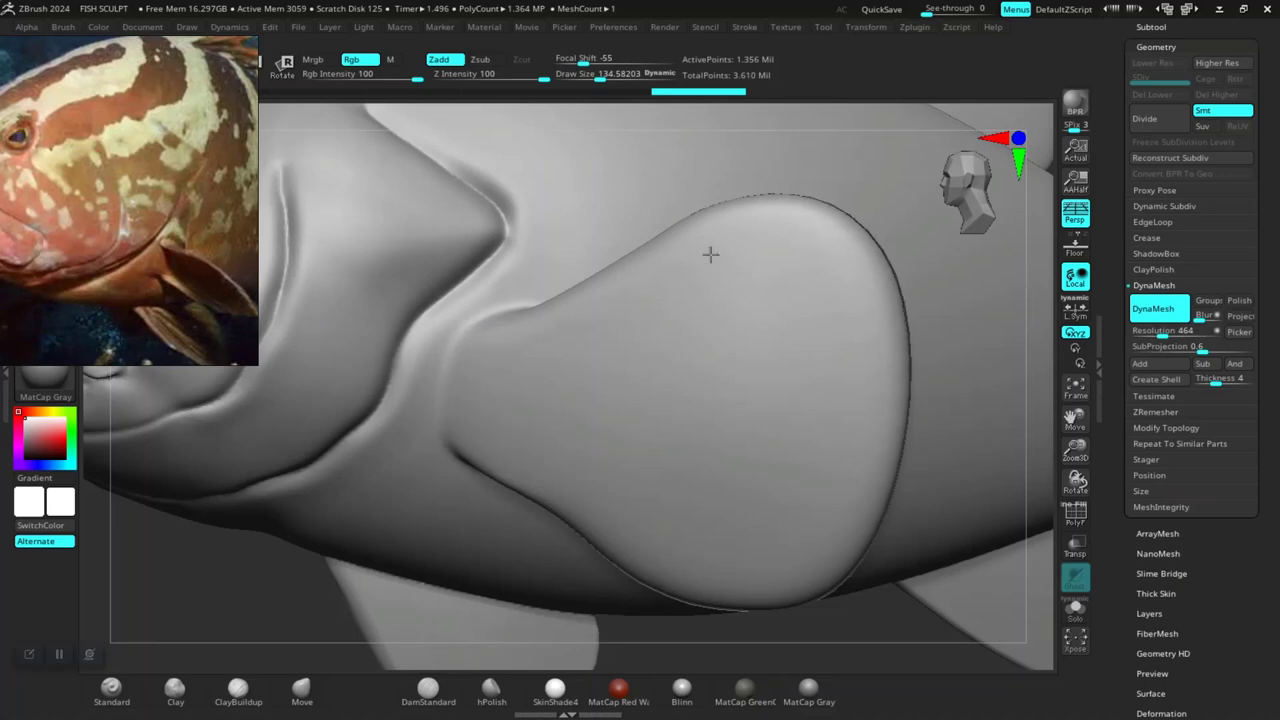
left_click(428, 688)
key("f")
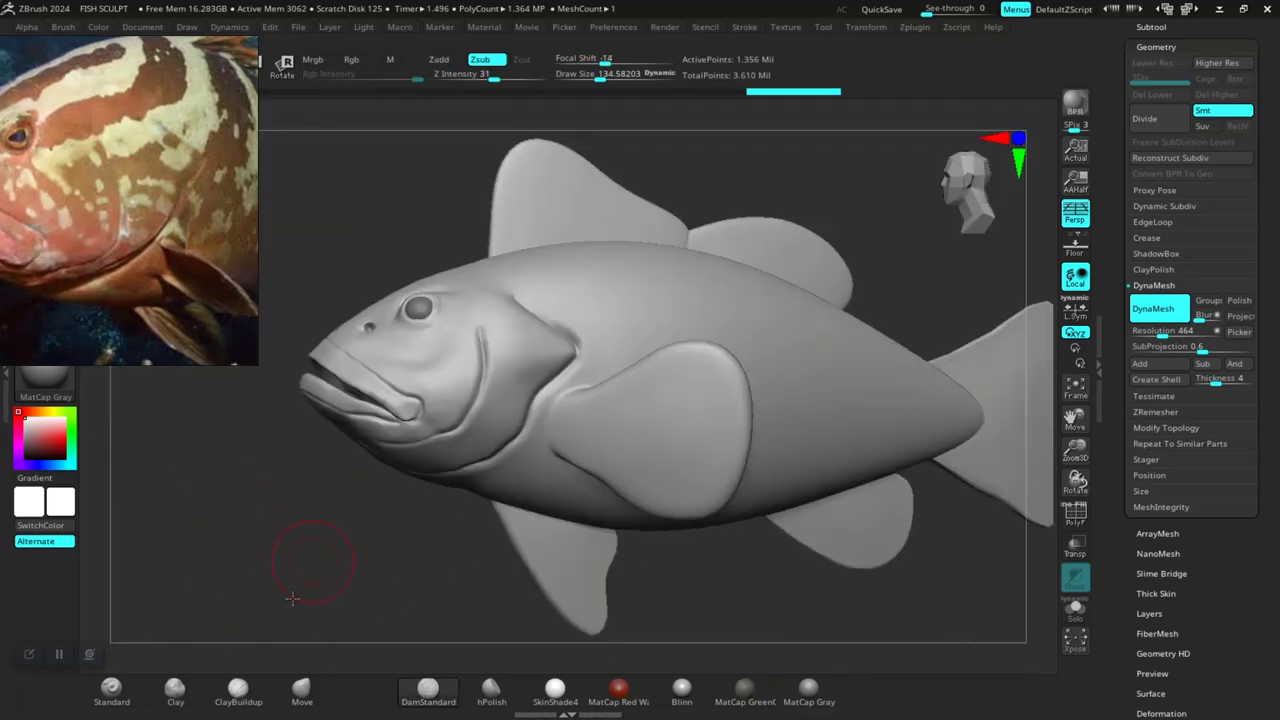
mouse_move(300, 612)
left_mouse_down()
mouse_move(351, 600)
mouse_move(573, 455)
left_mouse_up()
- Smooth the pectoral fin's jagged, notched tip
key("b")
key("m")
key("v")
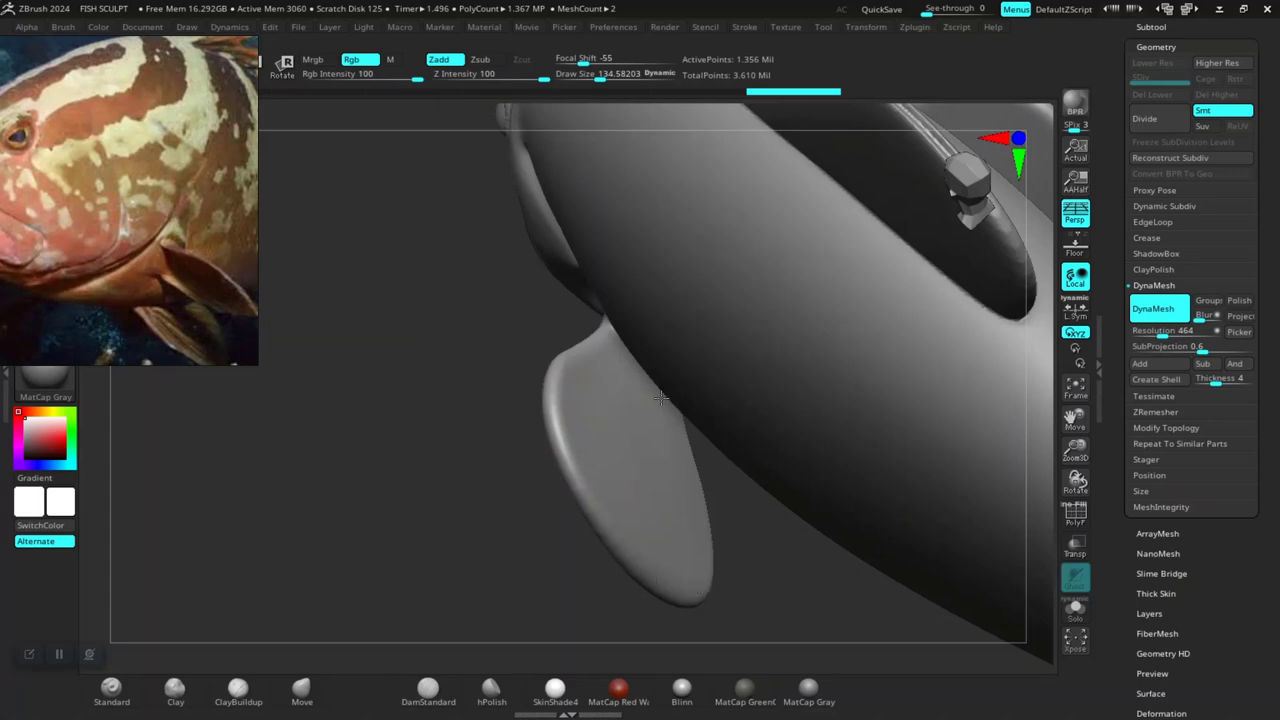
right_click_drag(607, 532, 566, 480)
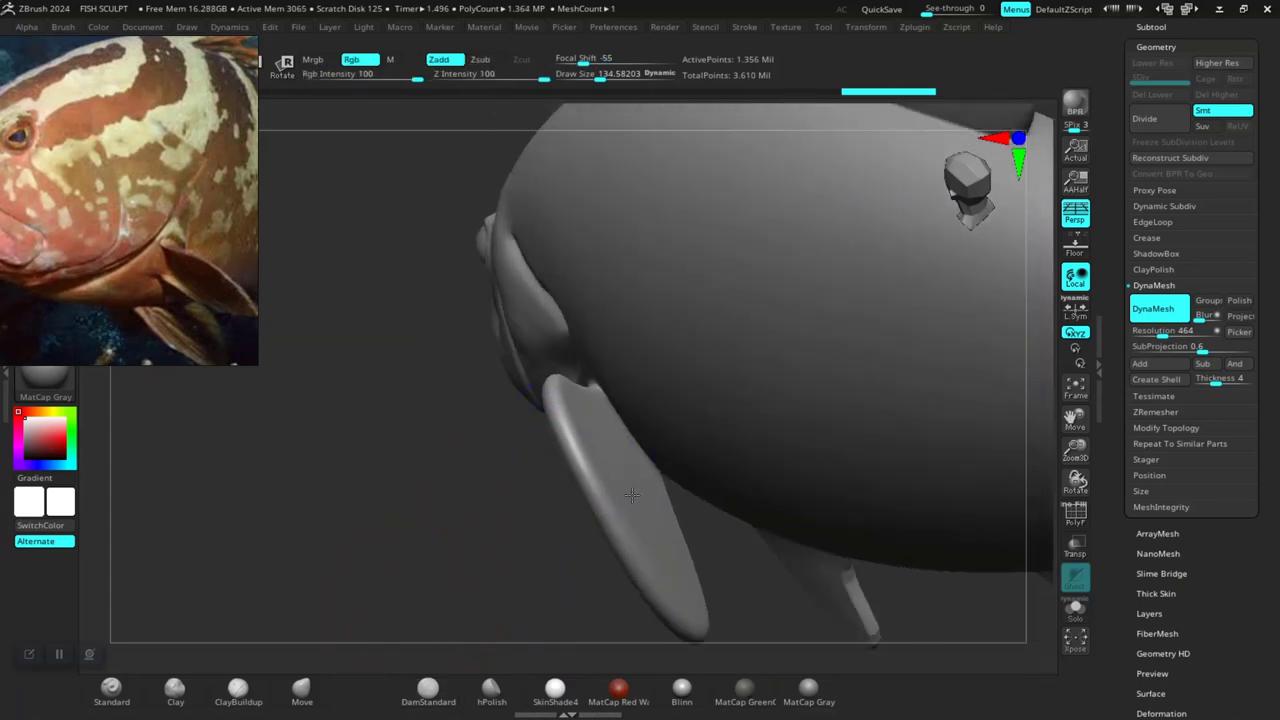
key("b")
key("d")
key("s")
right_click_drag(661, 466, 758, 434)
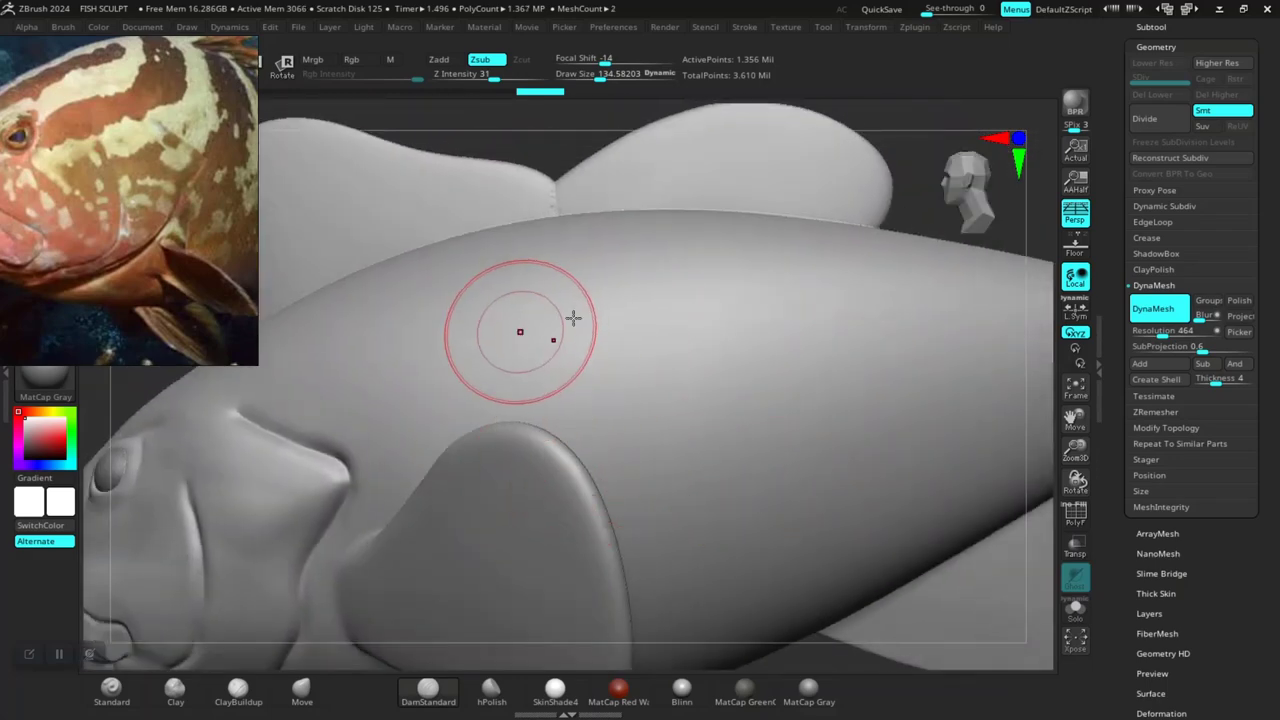
mouse_move(571, 317)
right_mouse_down()
mouse_move(671, 451)
mouse_move(659, 527)
mouse_move(644, 511)
mouse_move(440, 517)
mouse_move(593, 454)
mouse_move(551, 523)
right_mouse_up()
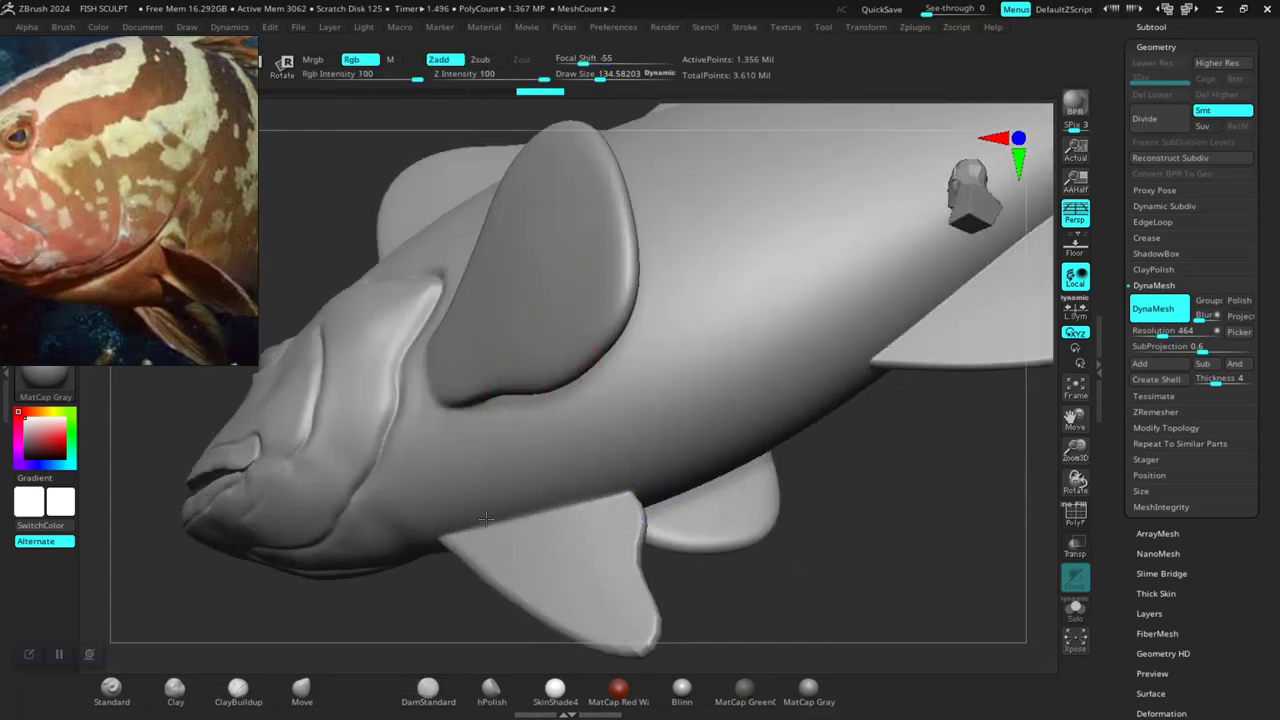
mouse_move(625, 606)
left_mouse_down("shift")
mouse_move(619, 641)
mouse_move(606, 523)
mouse_move(587, 535)
mouse_move(612, 510)
left_mouse_up("shift")
- Rotate around the fish to check the dorsal fins, head and underside
key("b")
key("d")
key("s")
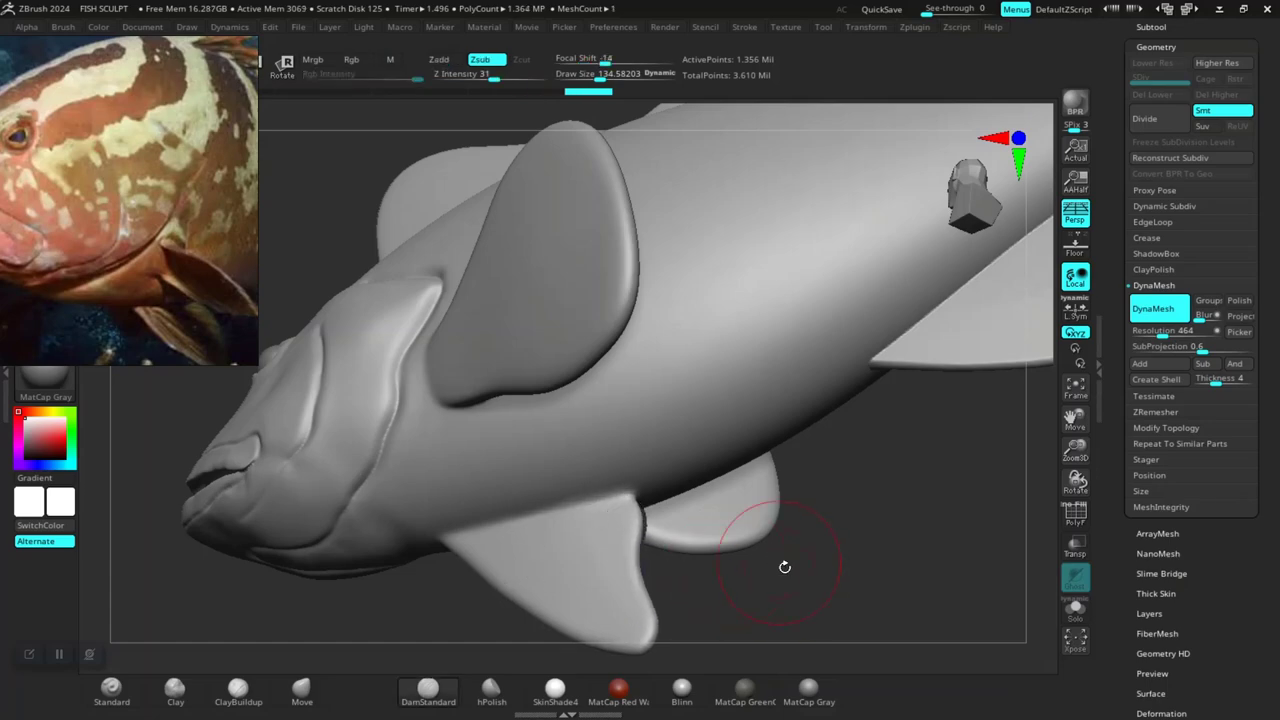
mouse_move(783, 563)
right_mouse_down()
mouse_move(787, 583)
mouse_move(544, 357)
mouse_move(683, 362)
mouse_move(508, 438)
right_mouse_up()
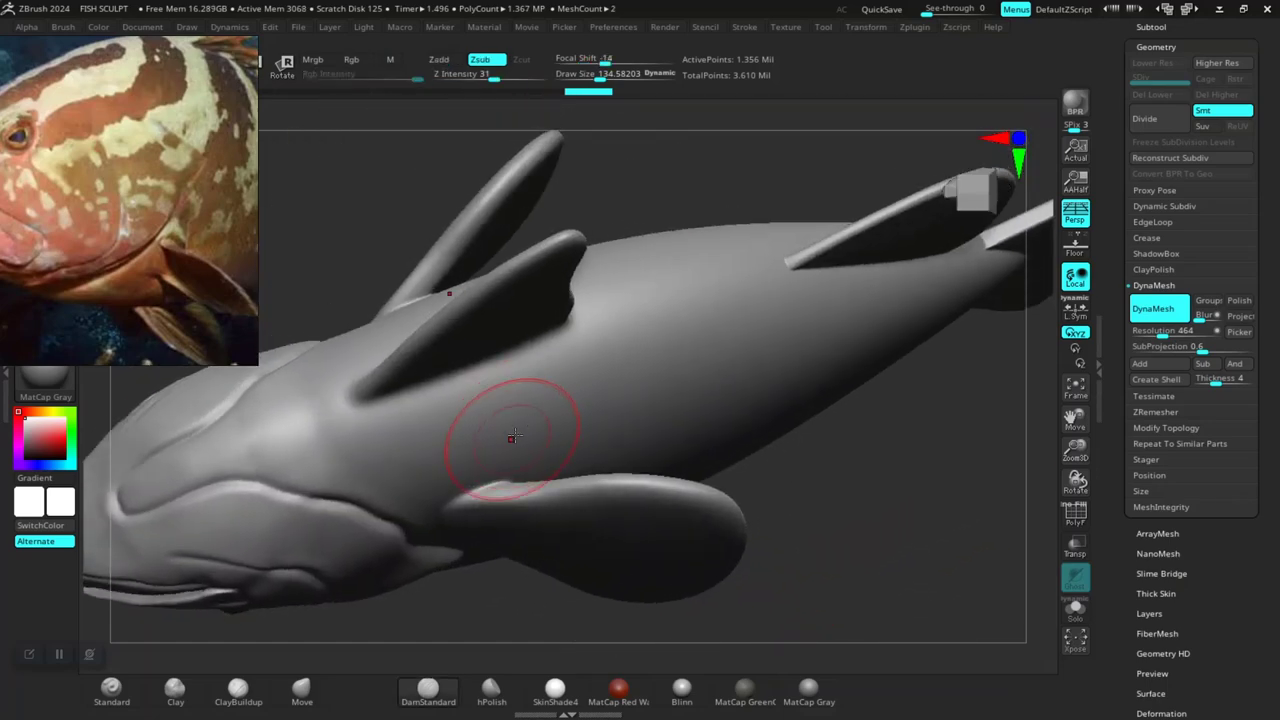
right_click_drag(651, 380, 572, 509)
key("ctrl")
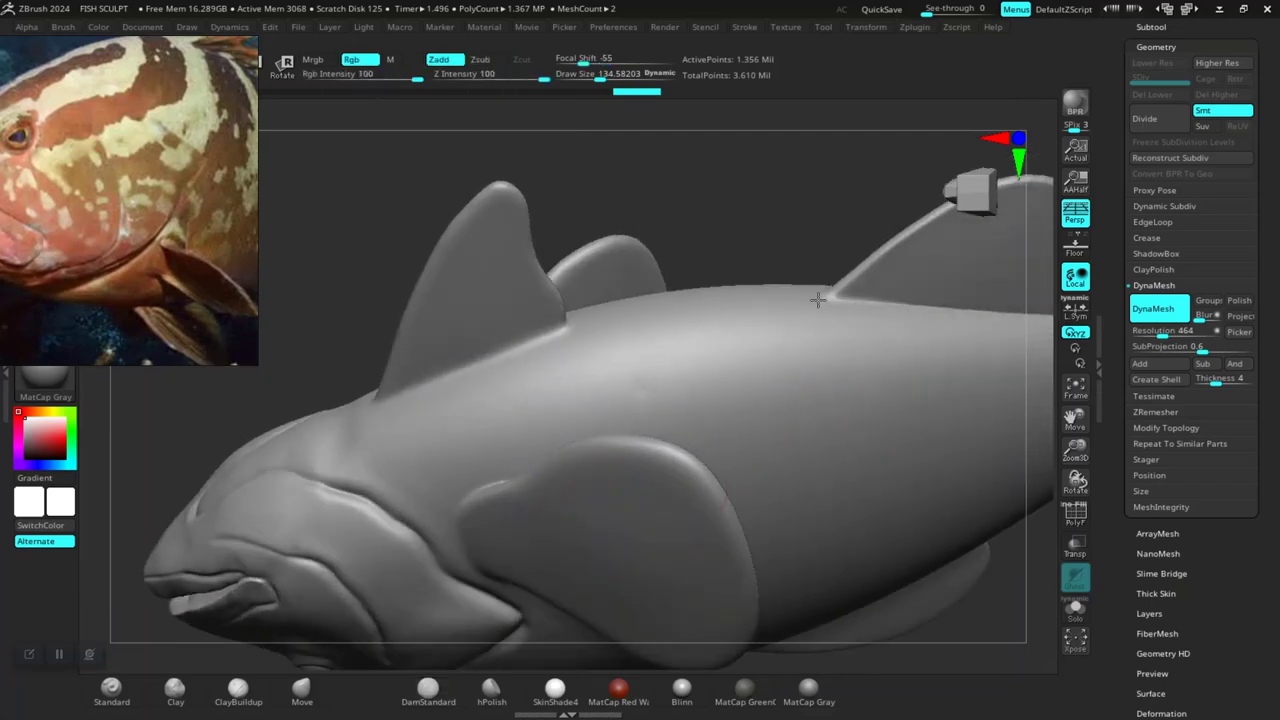
mouse_move(714, 294)
right_mouse_down()
mouse_move(484, 319)
mouse_move(557, 223)
right_mouse_up()
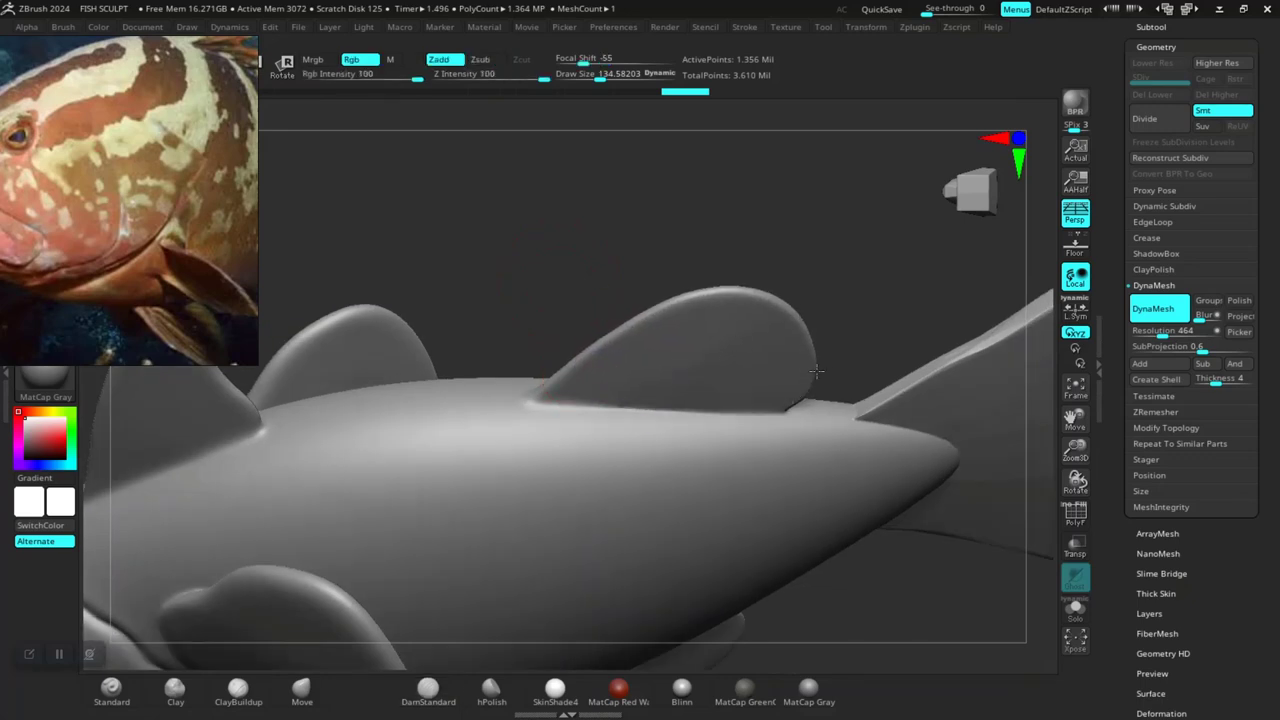
right_click_drag(588, 383, 743, 343)
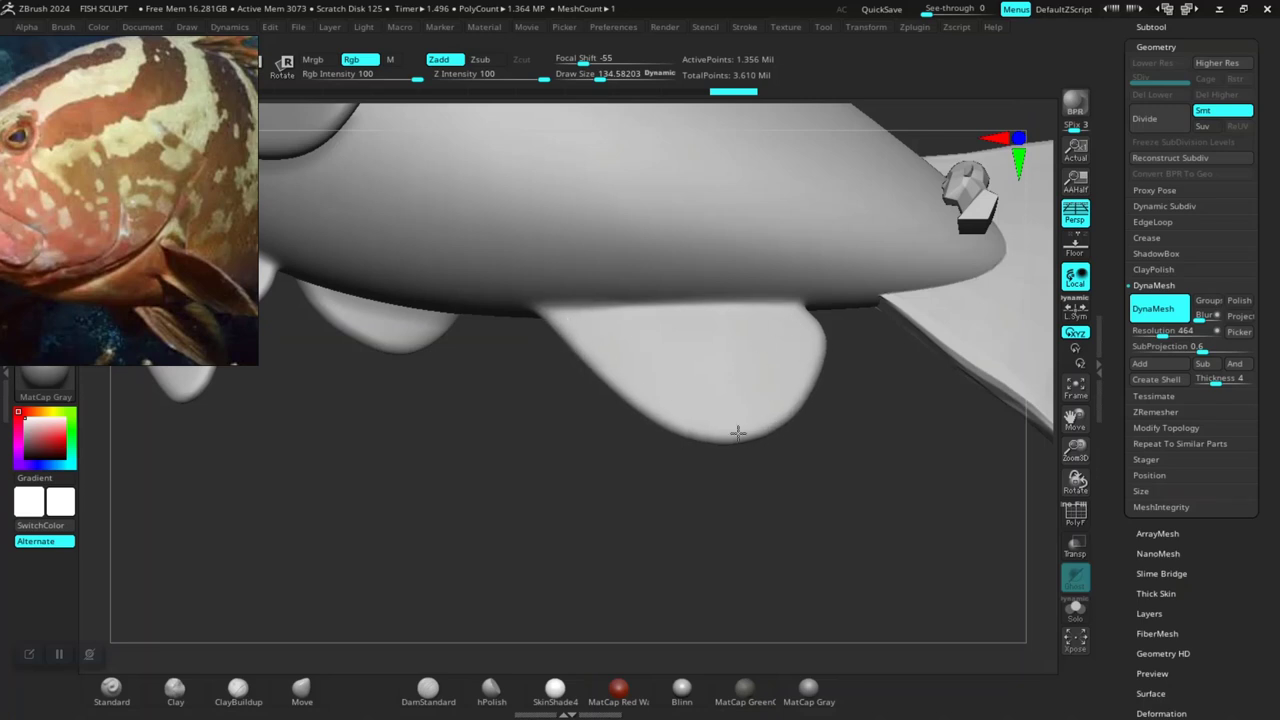
right_click_drag(794, 465, 656, 384)
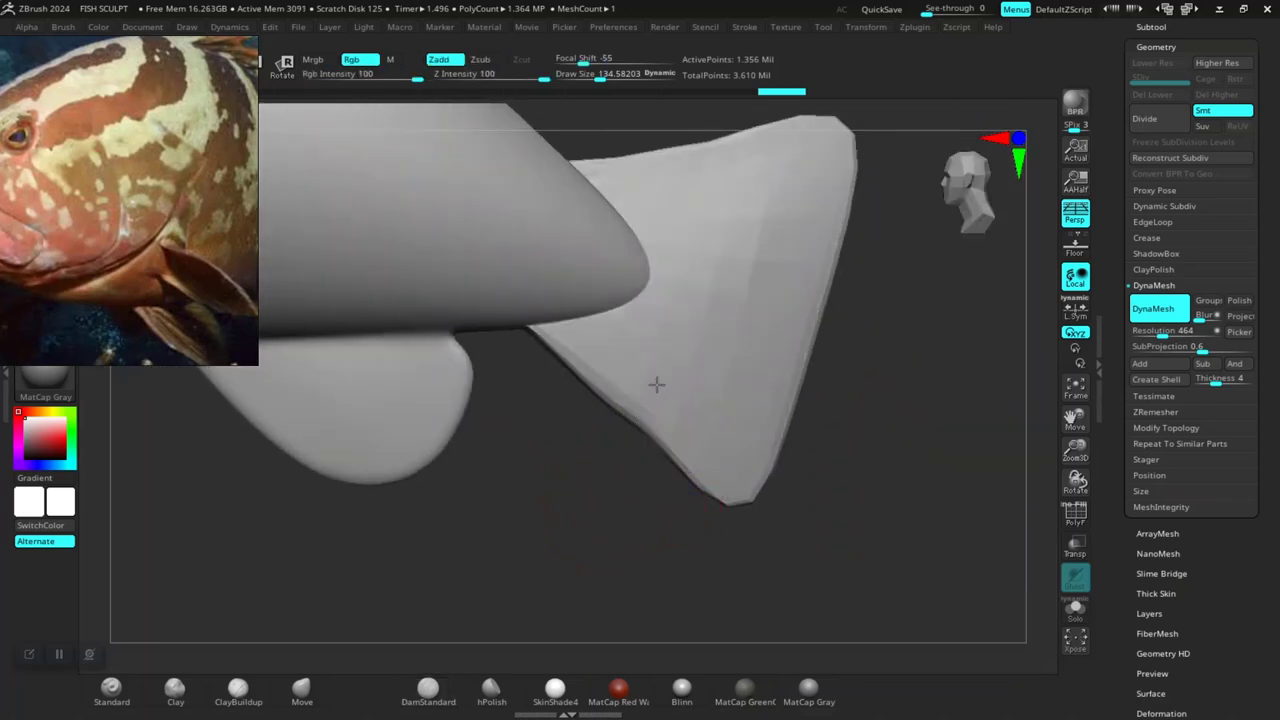
- Round off the tail fin's faceted lower edge and tip, then inspect it from front and edge-on
mouse_move(708, 410)
left_mouse_down("shift")
mouse_move(700, 468)
mouse_move(775, 445)
mouse_move(763, 379)
mouse_move(840, 137)
mouse_move(631, 170)
mouse_move(580, 246)
mouse_move(674, 251)
mouse_move(641, 280)
mouse_move(564, 301)
left_mouse_up("shift")
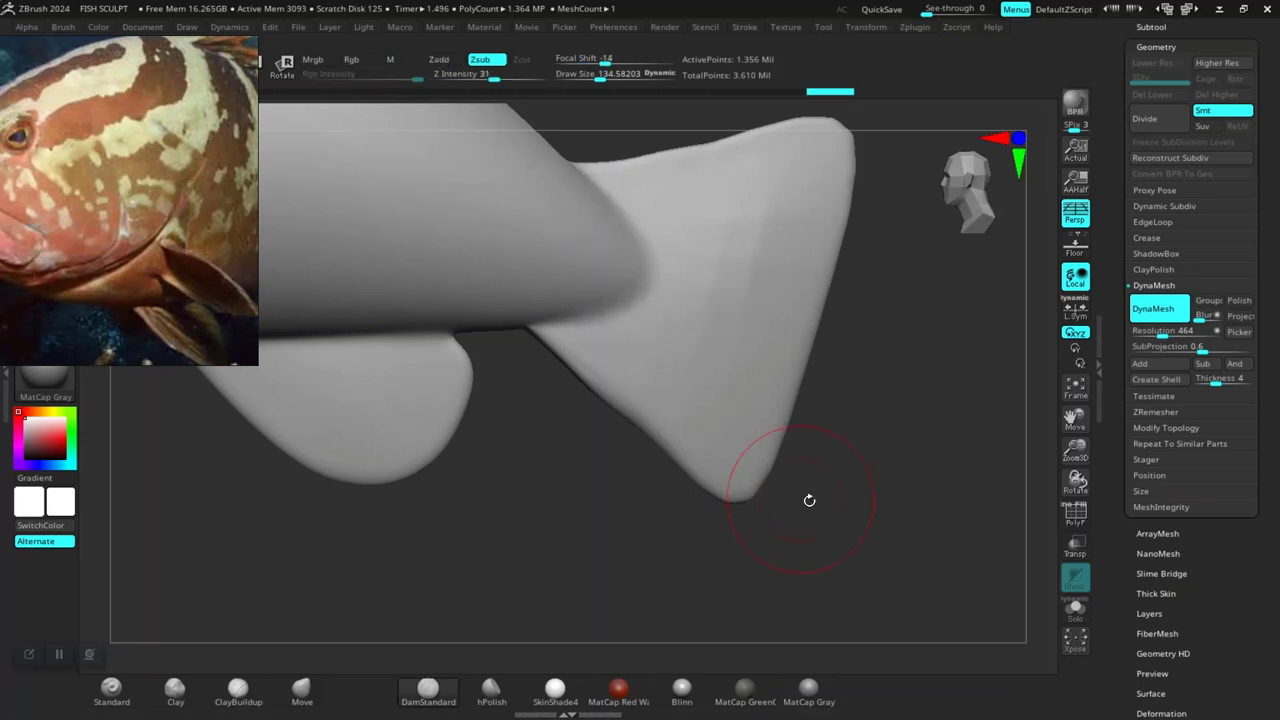
scroll(834, 420, "down", 5)
left_click_drag(824, 366, 700, 414, "alt")
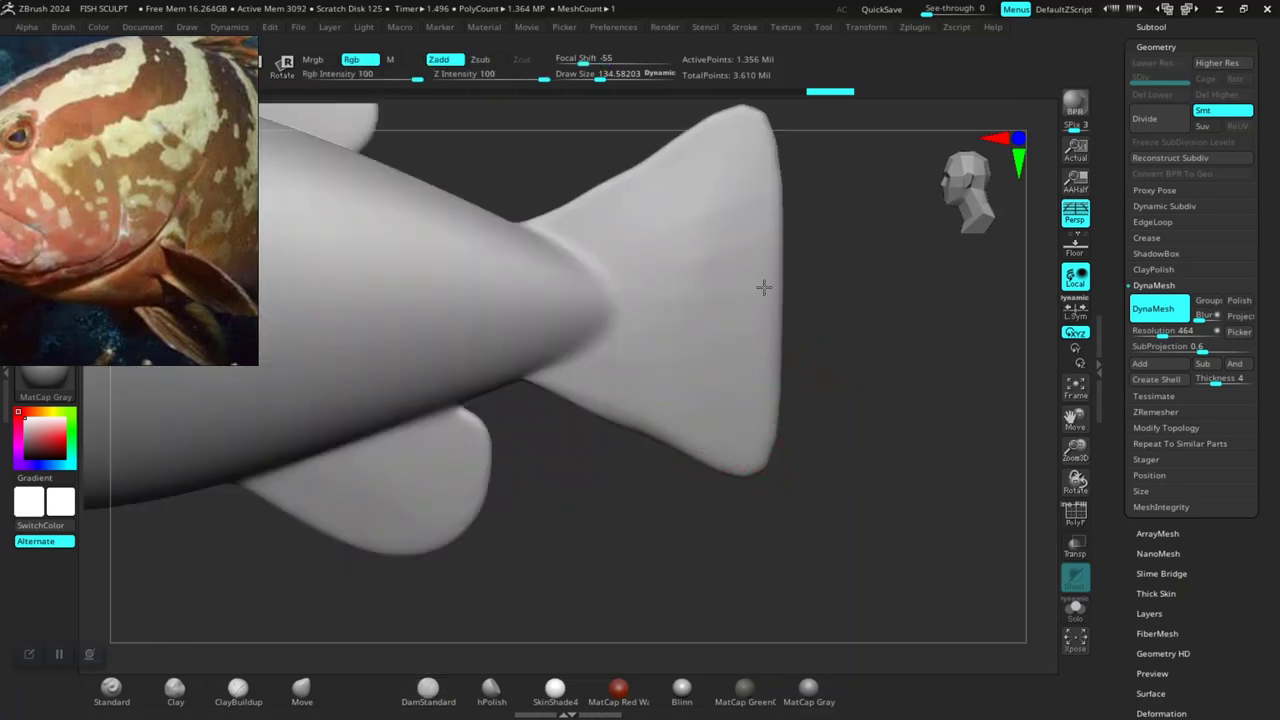
left_click_drag(763, 287, 699, 441)
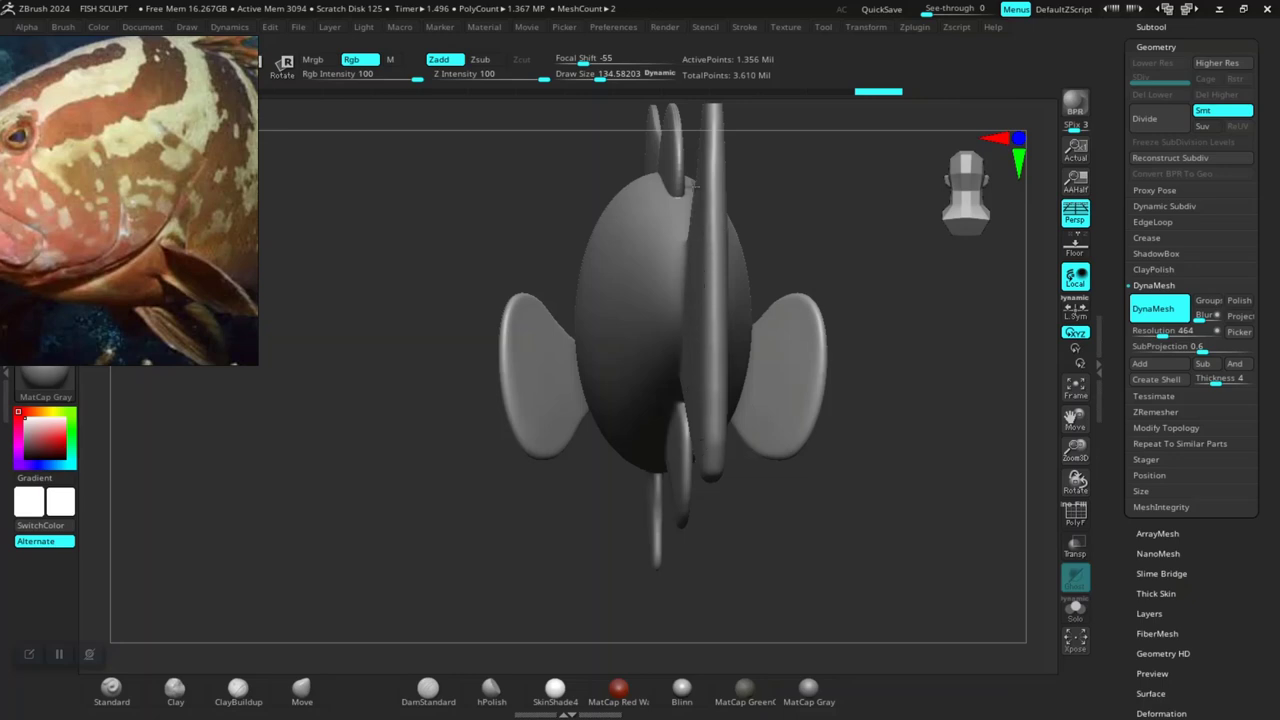
mouse_move(728, 252)
left_mouse_down()
mouse_move(863, 423)
mouse_move(626, 405)
left_mouse_up()
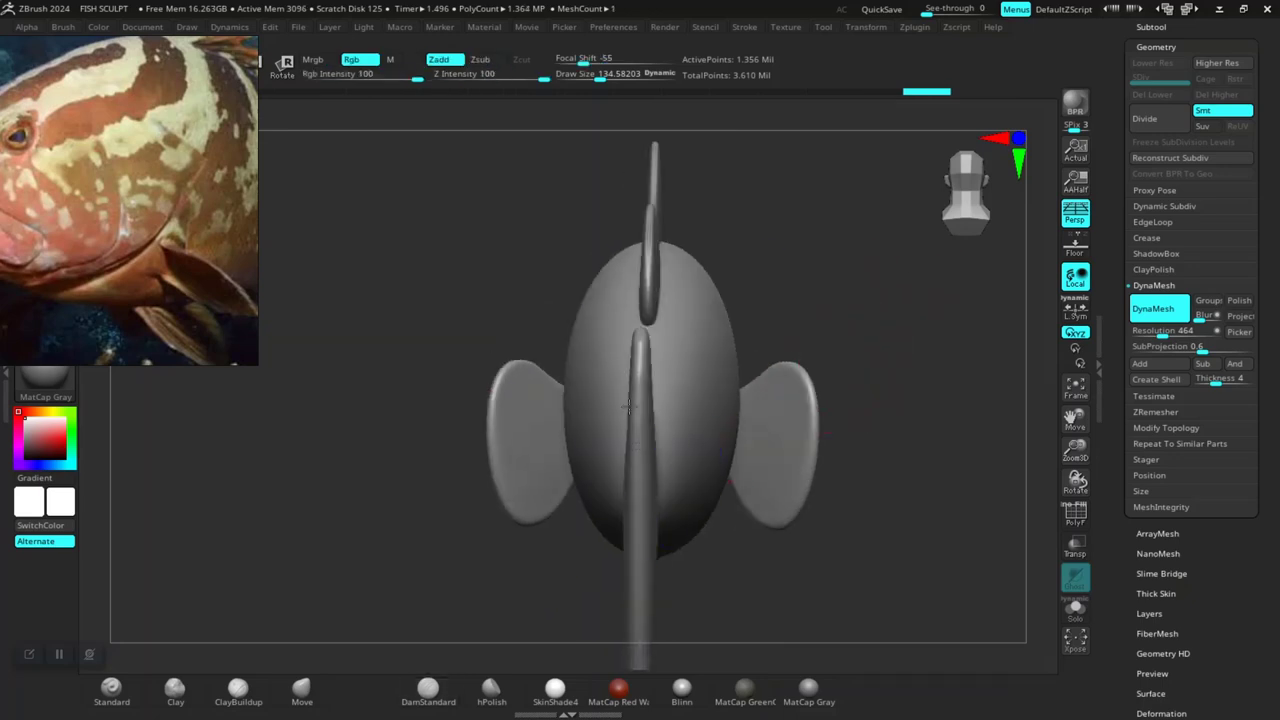
left_click_drag(843, 286, 643, 518)
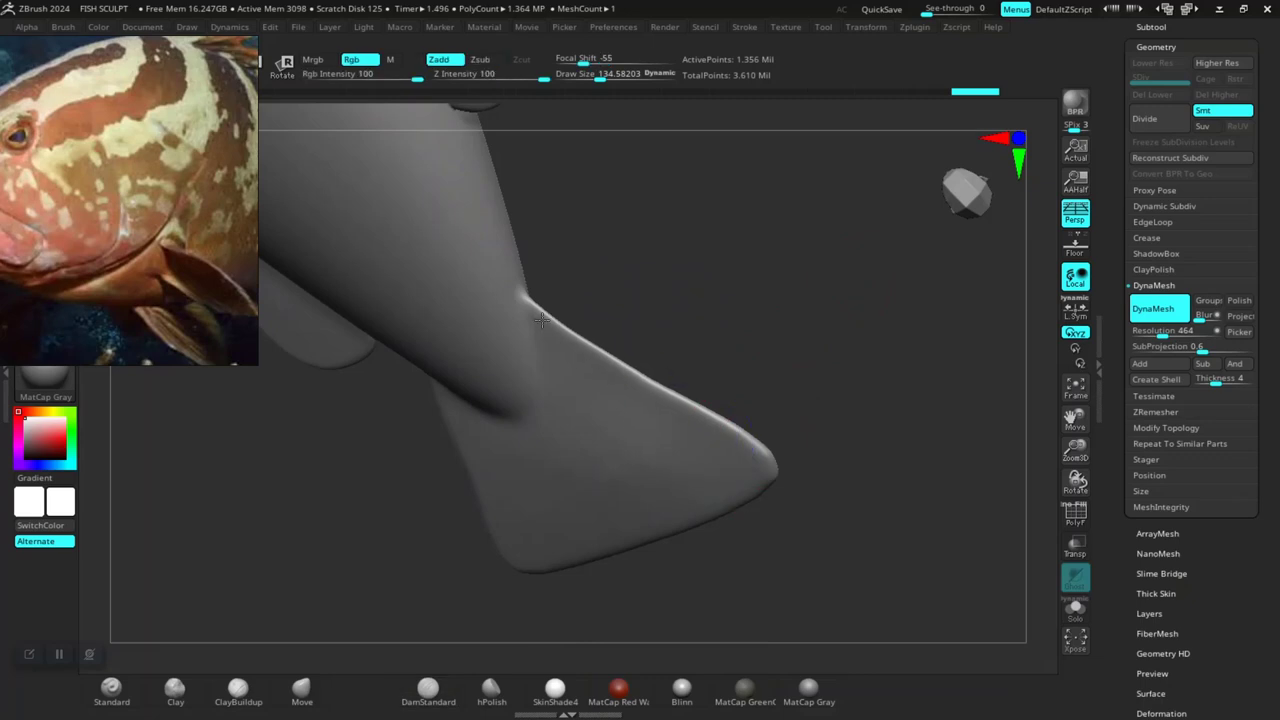
left_click_drag(766, 243, 603, 391)
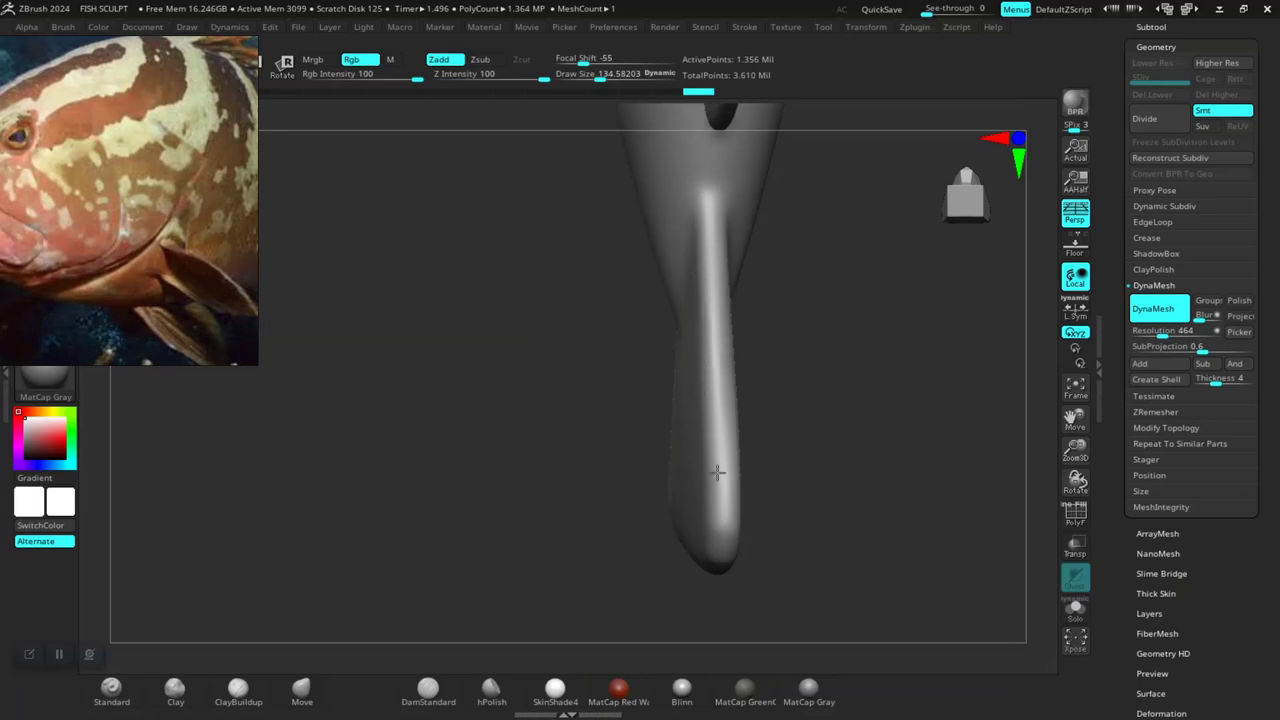
mouse_move(880, 497)
left_mouse_down("shift")
mouse_move(829, 343)
mouse_move(800, 423)
mouse_move(641, 464)
mouse_move(651, 471)
mouse_move(608, 517)
mouse_move(777, 209)
mouse_move(705, 305)
left_mouse_up("shift")
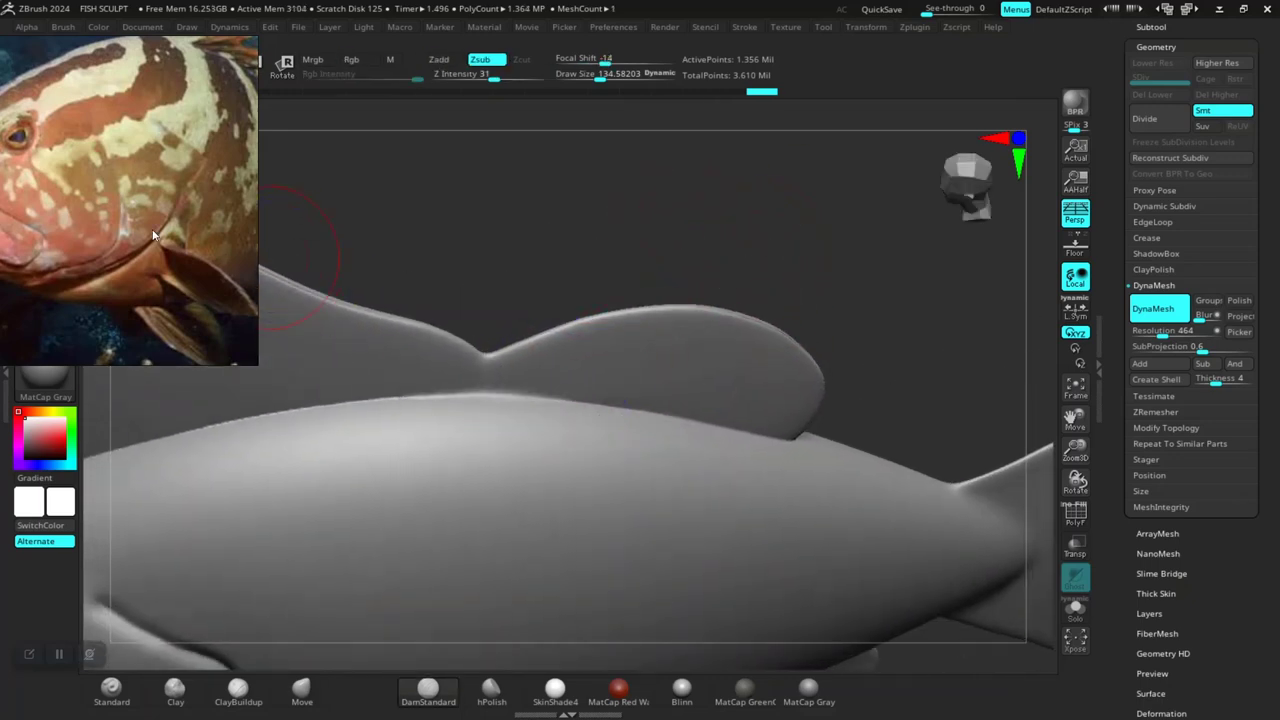
- Scroll the reference board to bring up the grouper illustration
scroll(135, 236, "down", 2)
scroll(135, 236, "down", 3)
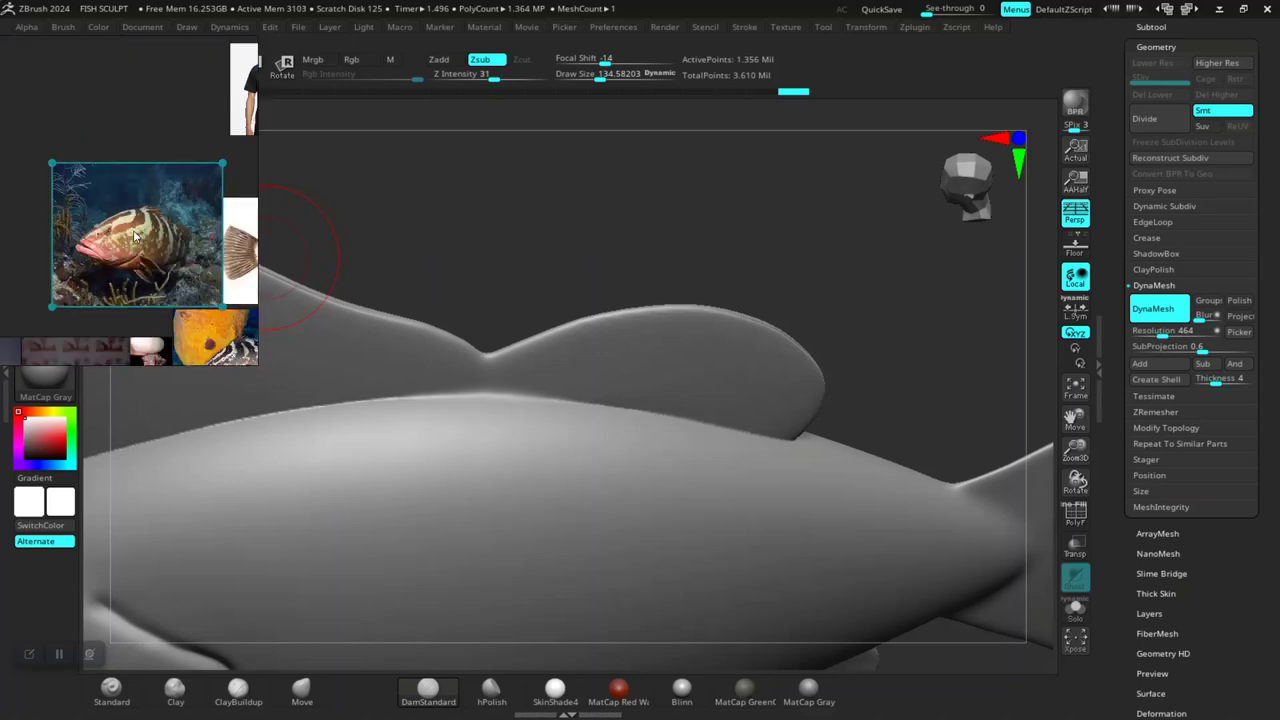
scroll(138, 237, "down", 2)
scroll(158, 264, "up", 1)
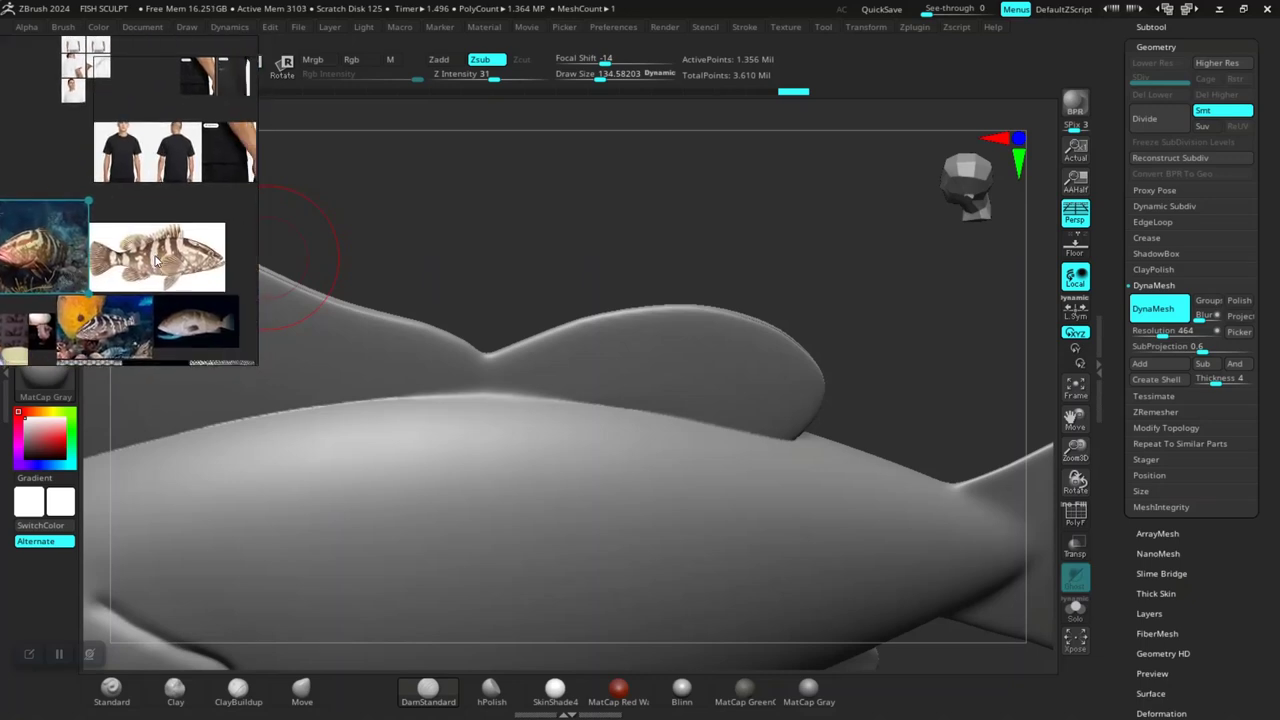
scroll(155, 265, "up", 2)
scroll(155, 265, "up", 3)
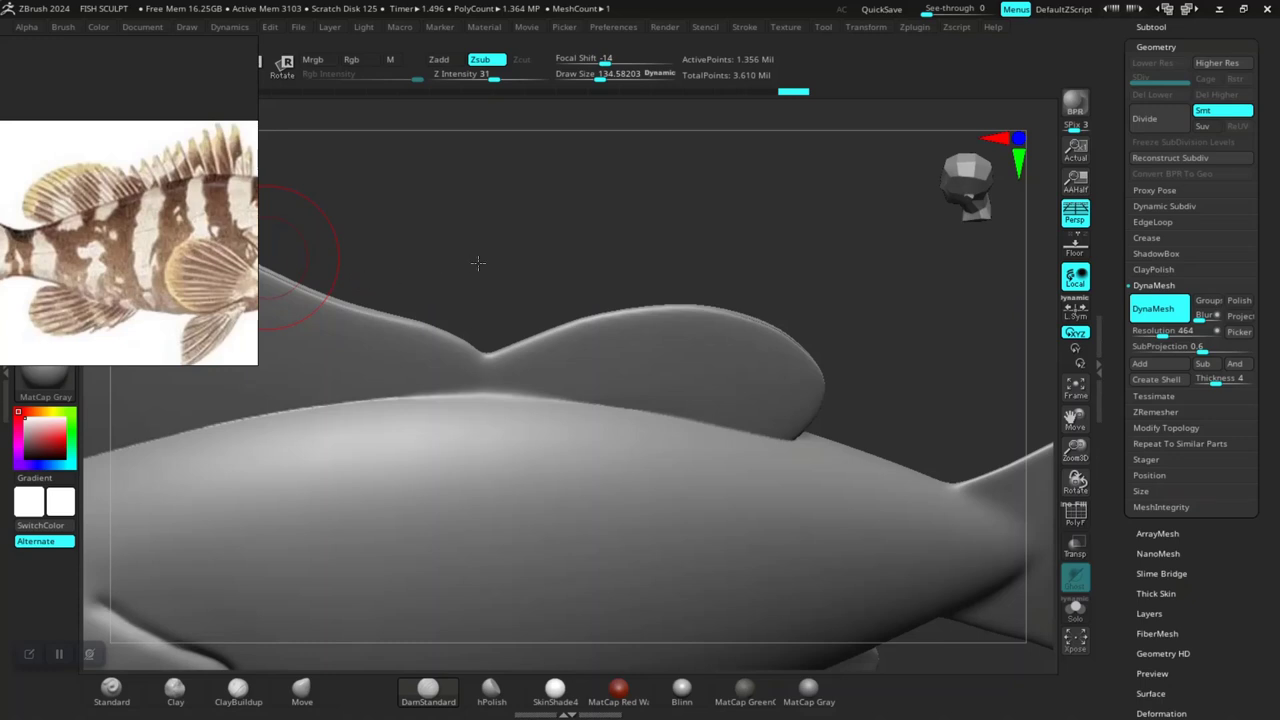
- Smooth the dip between the two dorsal fins
left_click_drag(478, 263, 601, 264)
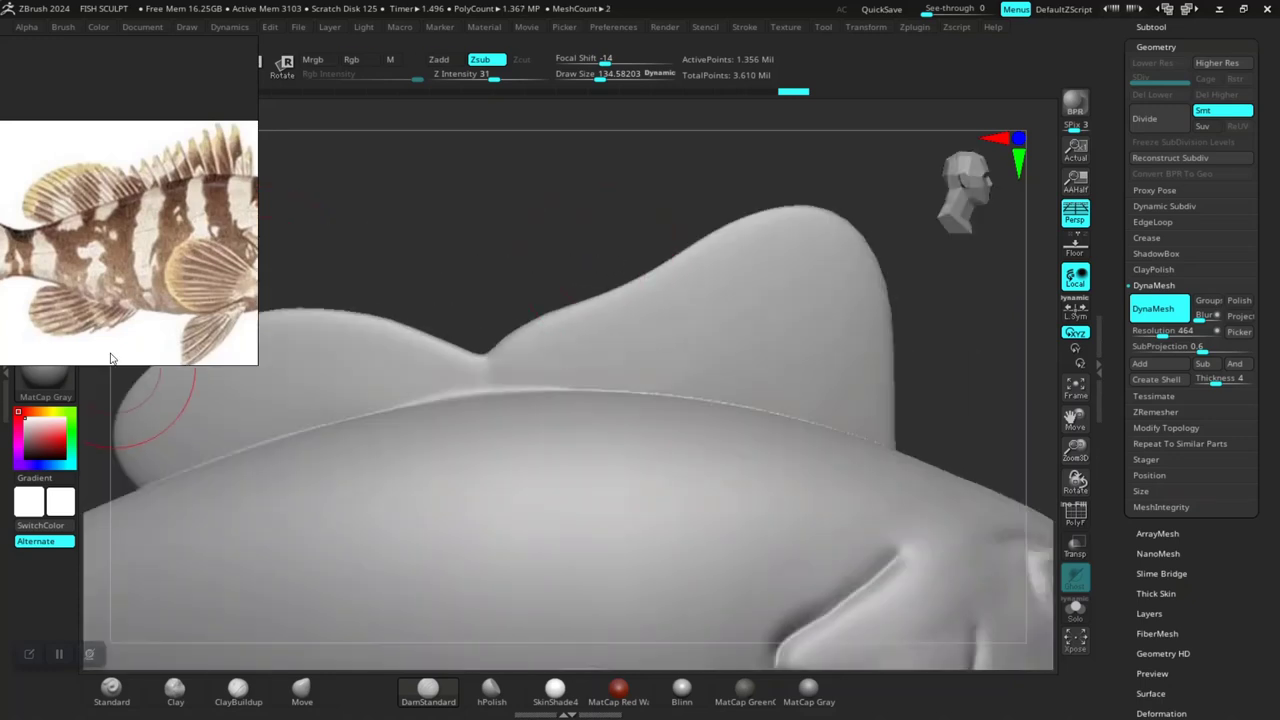
left_click_drag(563, 220, 600, 314, "shift")
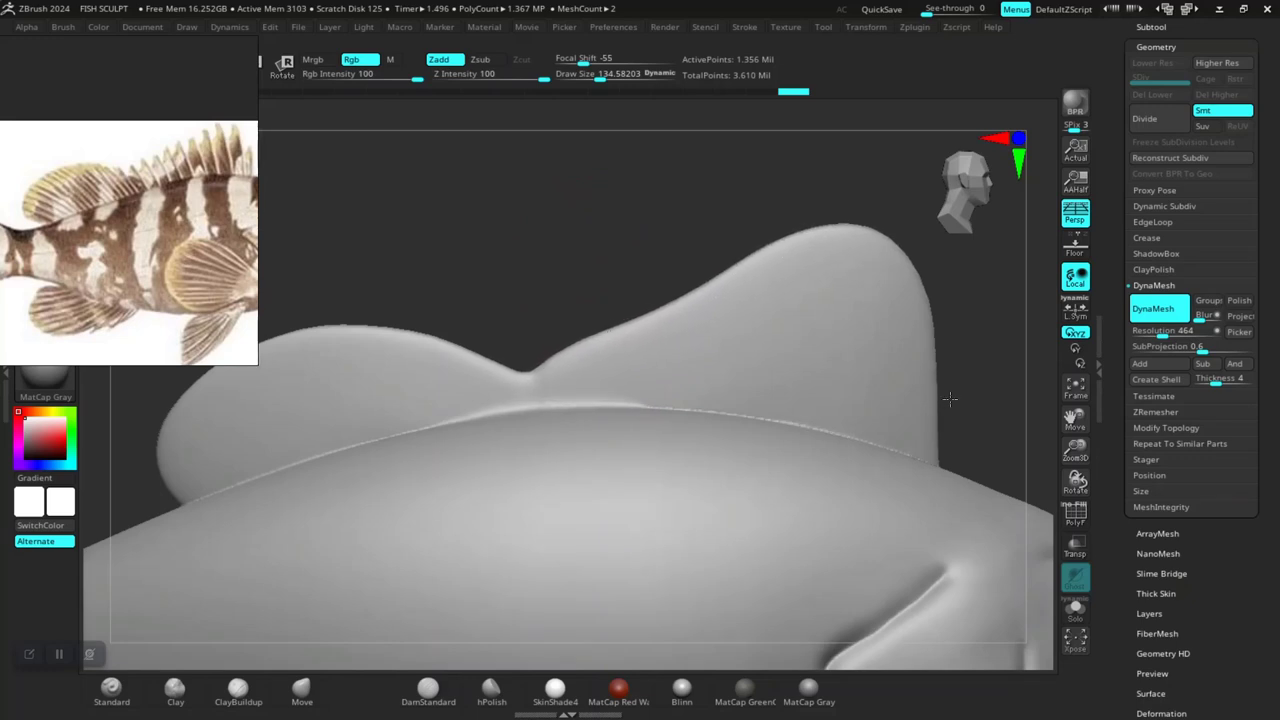
left_click_drag(566, 183, 766, 329)
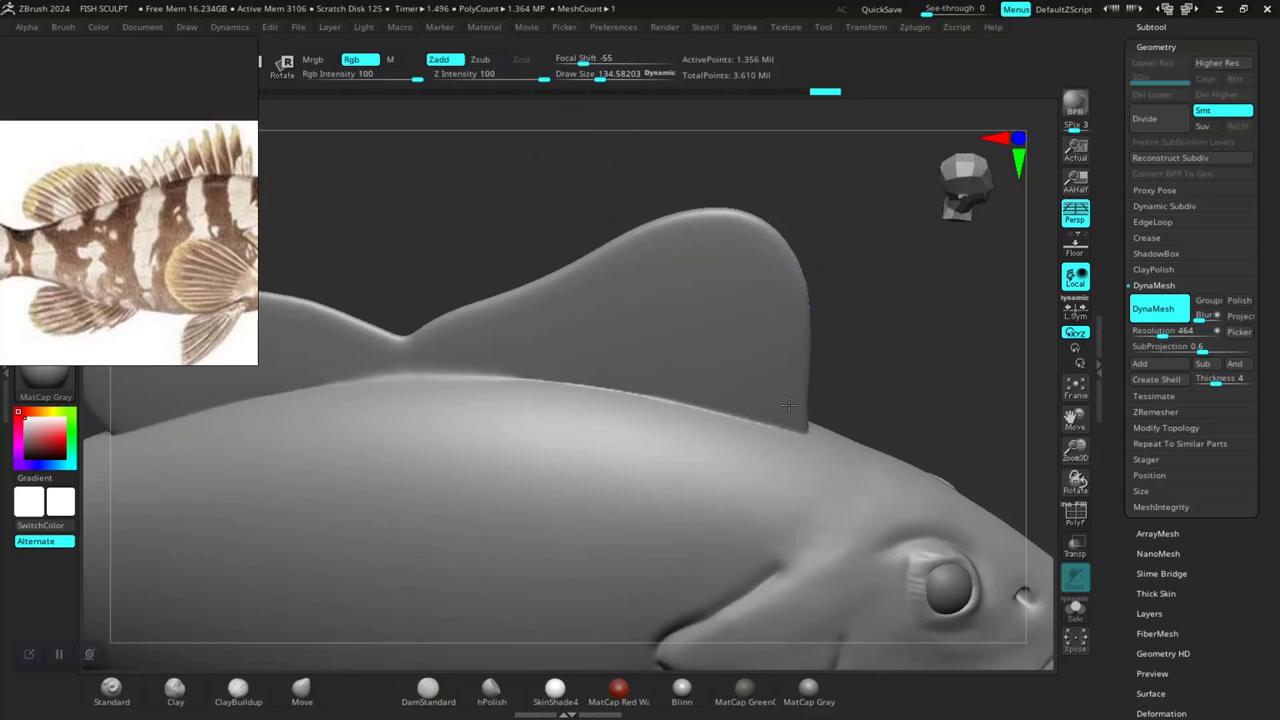
left_click_drag(623, 335, 528, 386)
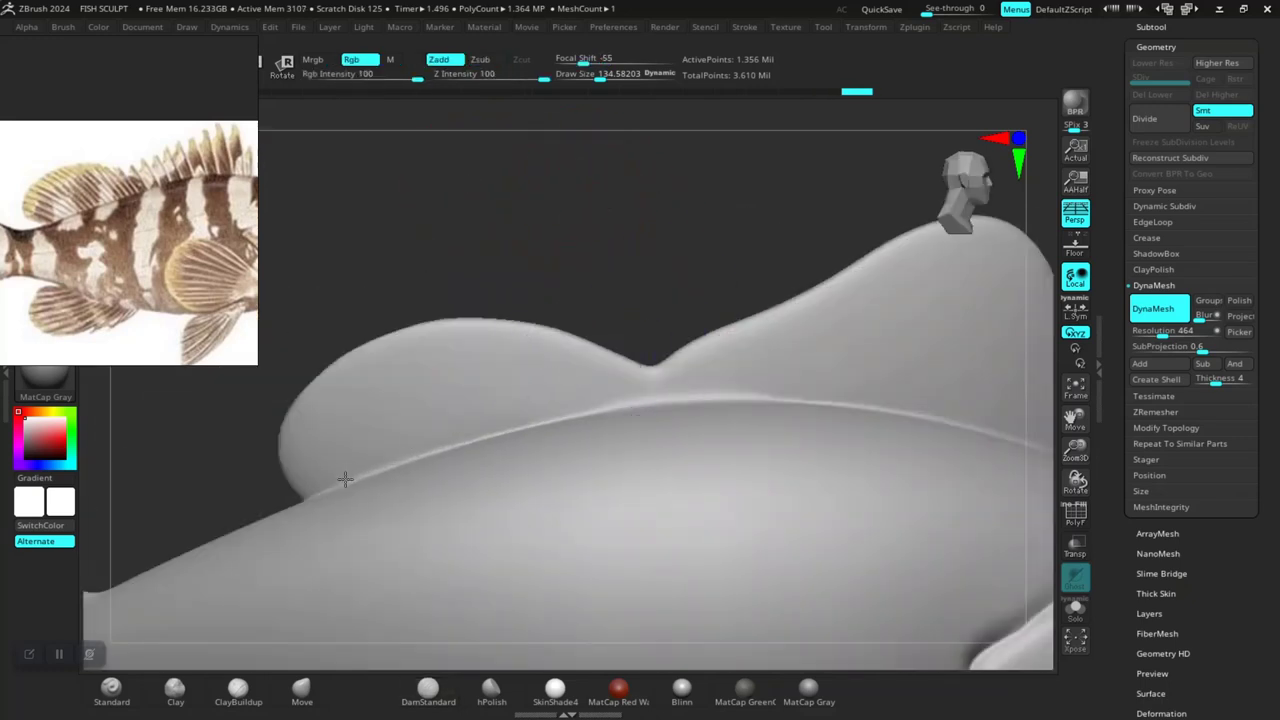
mouse_move(344, 479)
left_mouse_down()
mouse_move(595, 215)
mouse_move(746, 378)
left_mouse_up()
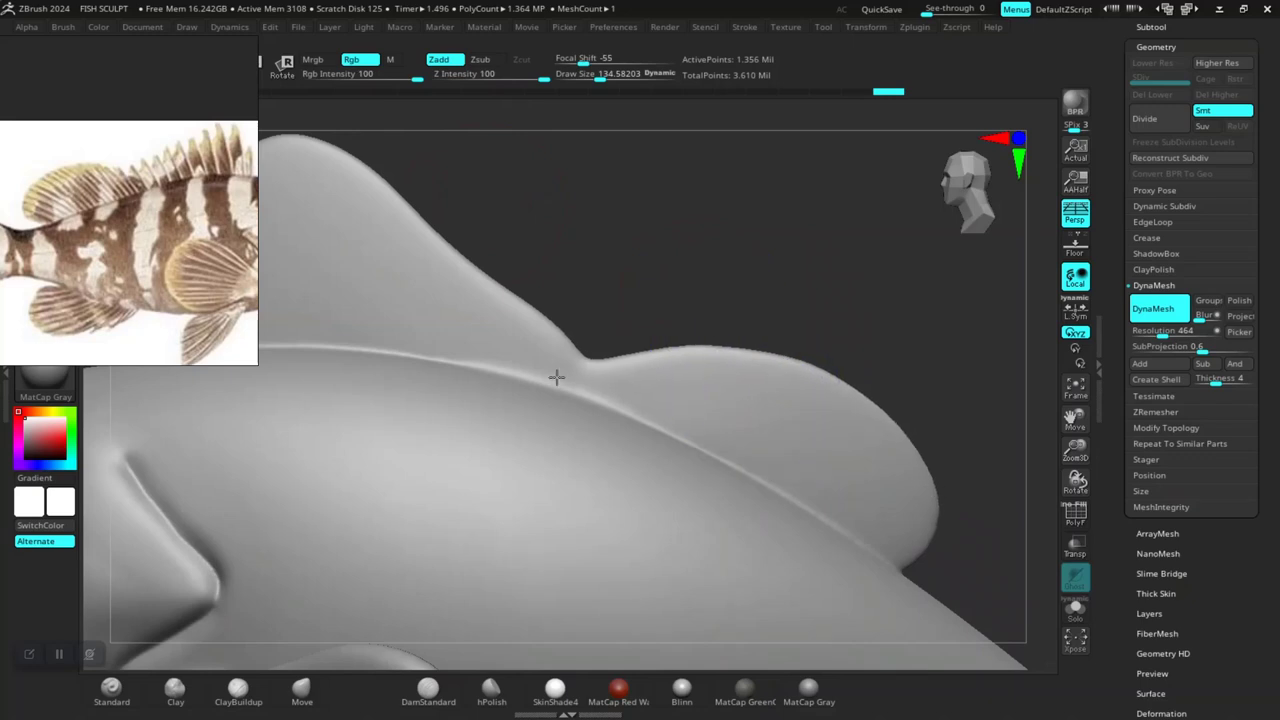
key("b")
key("d")
key("s")
left_click_drag(674, 280, 586, 370, "alt")
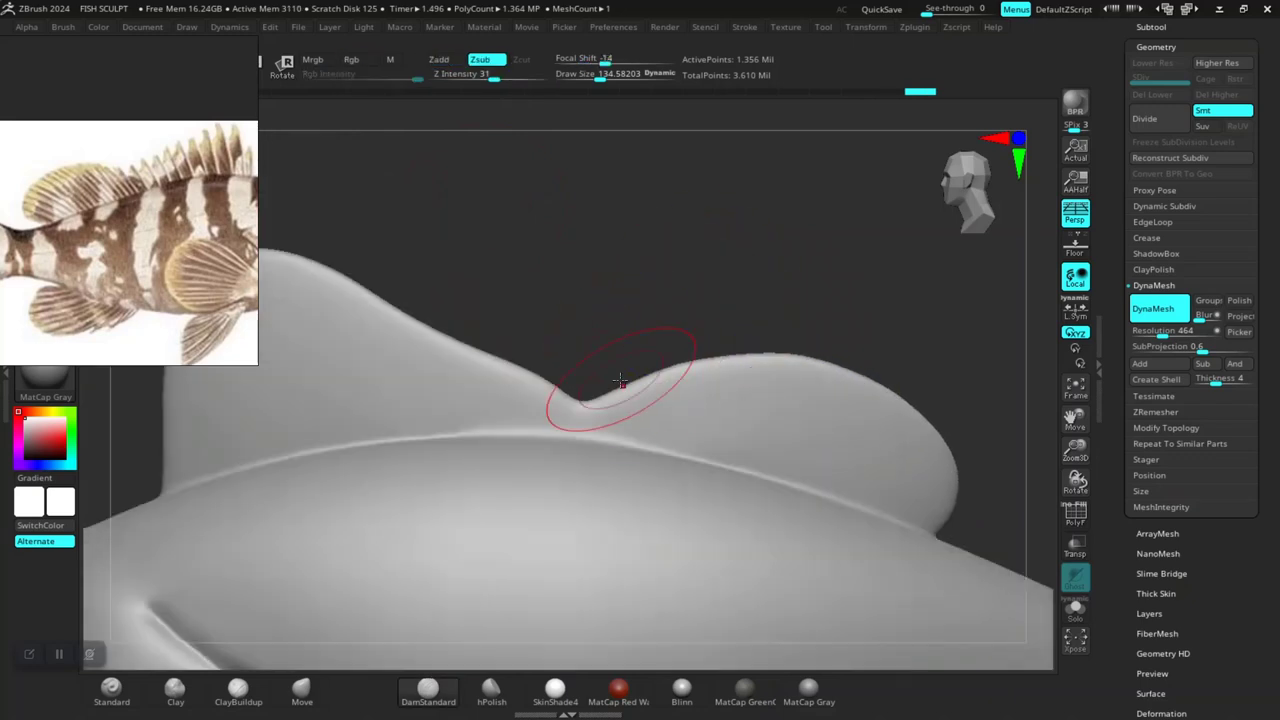
key("space")
left_click(301, 688)
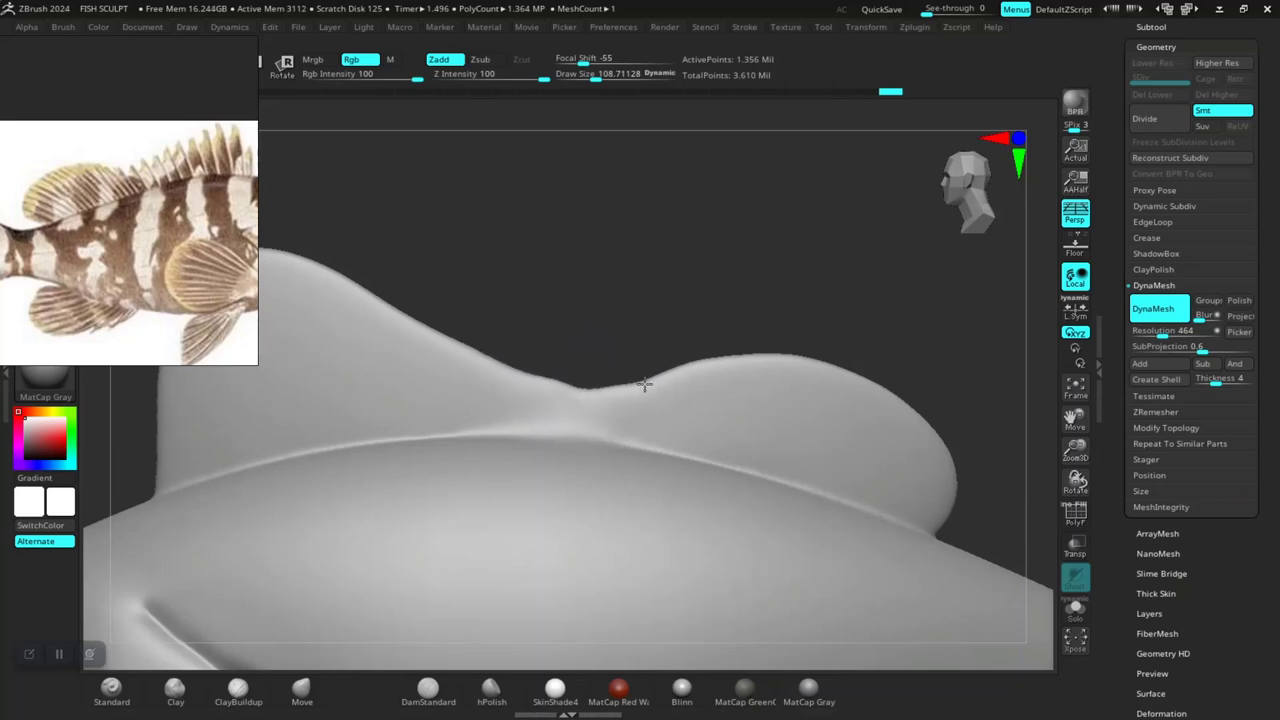
- Frame the whole fish and turn it to face right in side profile
key("b")
key("m")
key("v")
key("f")
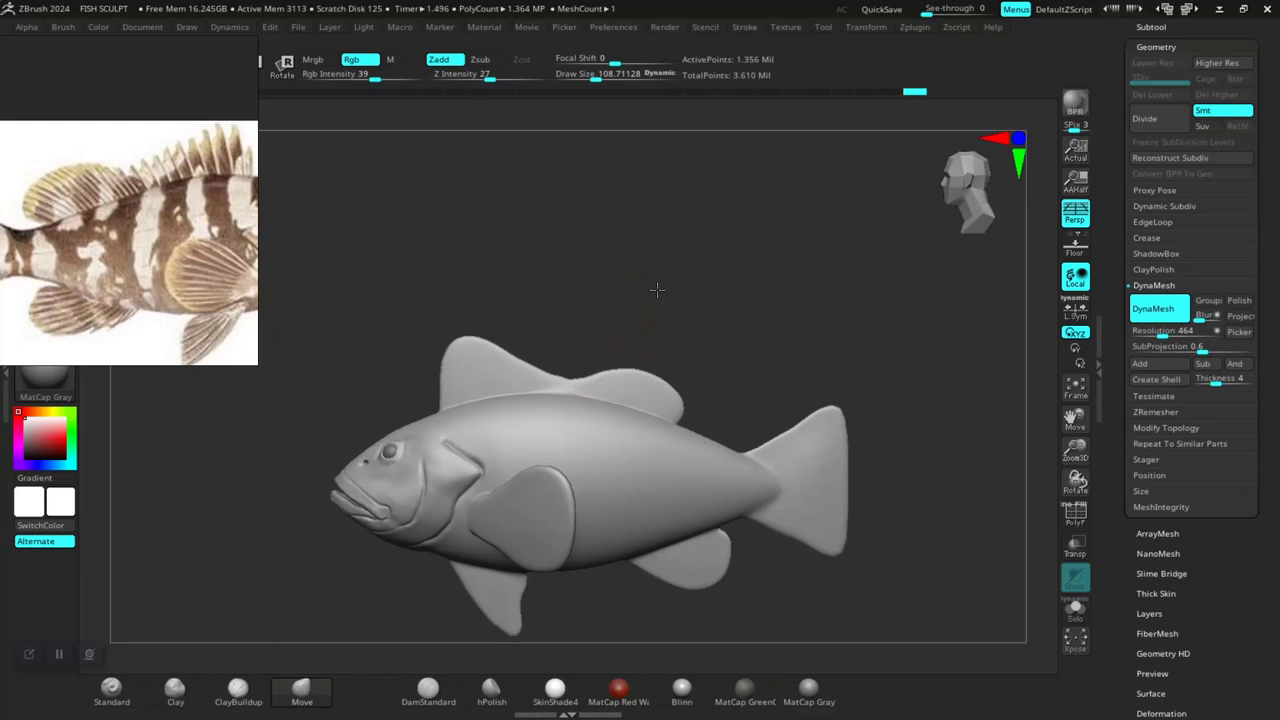
mouse_move(620, 330)
left_mouse_down()
mouse_move(597, 286)
mouse_move(508, 296)
mouse_move(766, 474)
mouse_move(754, 480)
mouse_move(728, 443)
mouse_move(737, 414)
mouse_move(795, 389)
left_mouse_up()
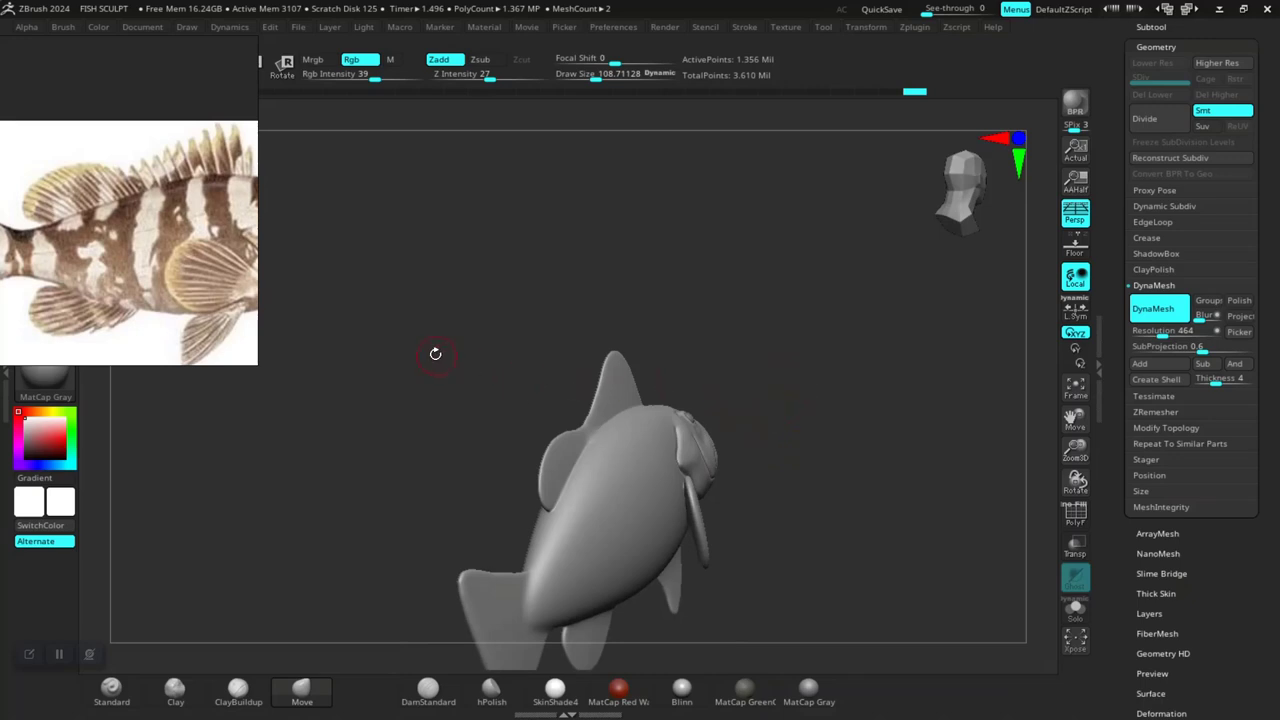
mouse_move(440, 382)
left_mouse_down("shift")
mouse_move(608, 371)
mouse_move(654, 297)
mouse_move(597, 357)
mouse_move(728, 310)
mouse_move(645, 339)
left_mouse_up("shift")
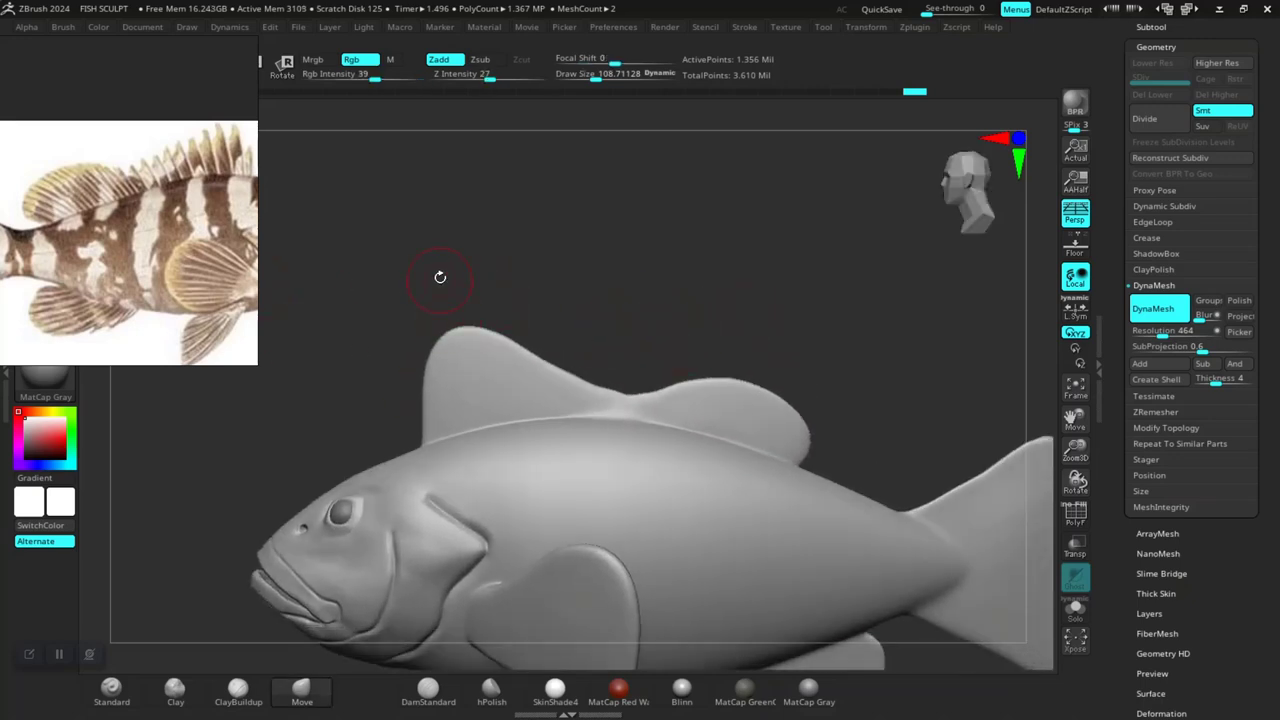
mouse_move(440, 277)
left_mouse_down()
mouse_move(594, 283)
mouse_move(563, 295)
left_mouse_up()
- Move in close on the head and lower the brush Draw Size to about 41
left_click_drag(564, 361, 572, 356)
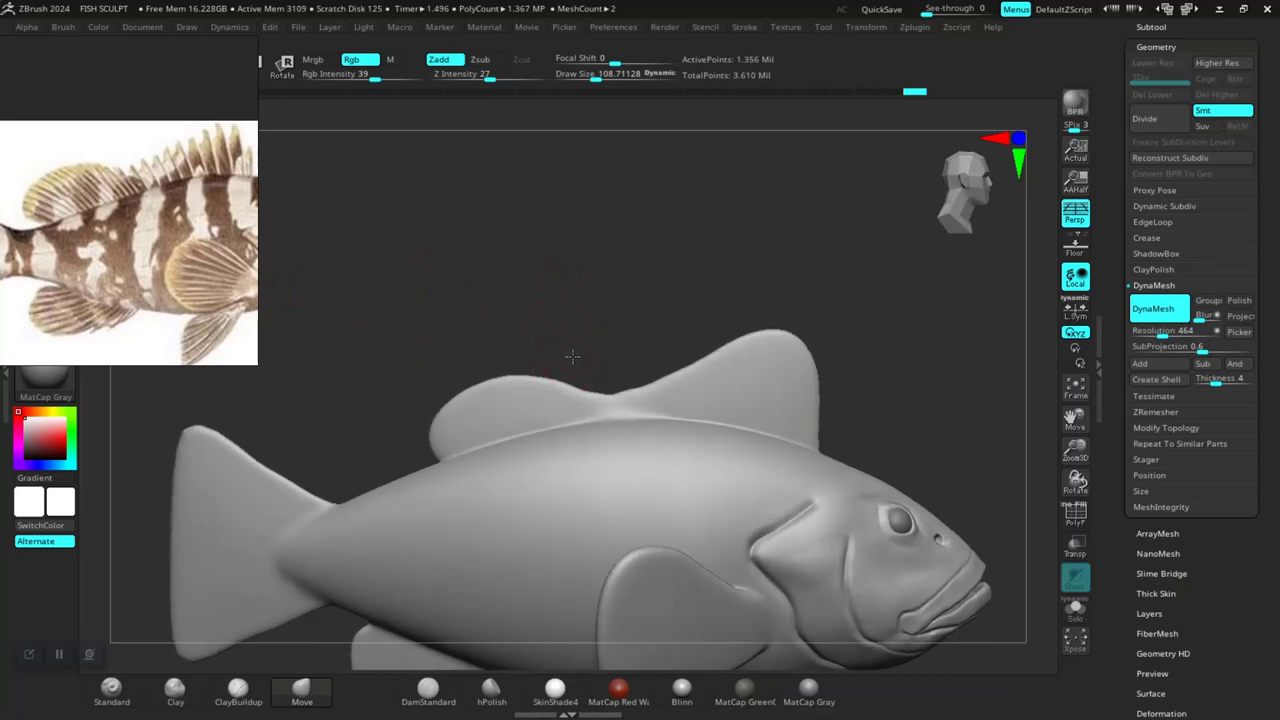
mouse_move(674, 300)
left_mouse_down()
mouse_move(646, 317)
mouse_move(628, 230)
mouse_move(614, 226)
mouse_move(650, 262)
left_mouse_up()
left_click_drag(806, 349, 903, 350)
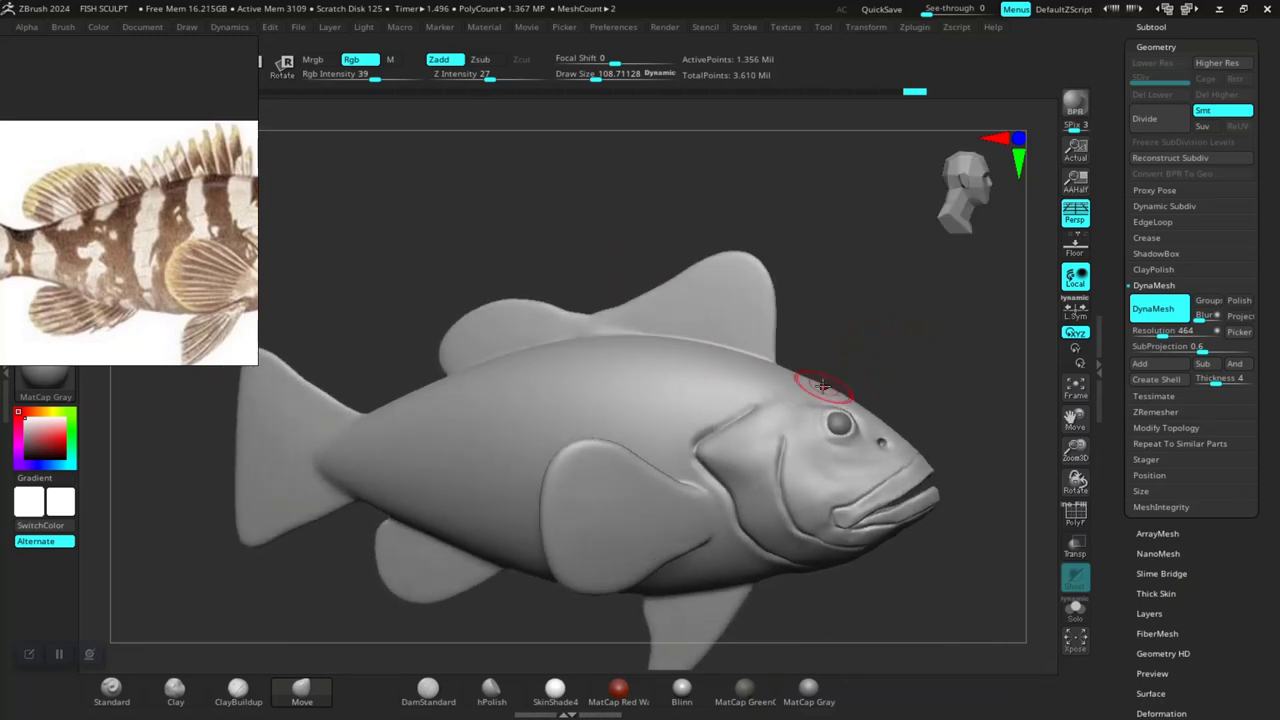
mouse_move(869, 331)
left_mouse_down()
mouse_move(746, 357)
mouse_move(806, 449)
mouse_move(939, 430)
mouse_move(703, 306)
mouse_move(829, 386)
mouse_move(803, 346)
mouse_move(724, 414)
mouse_move(690, 415)
left_mouse_up()
key("space")
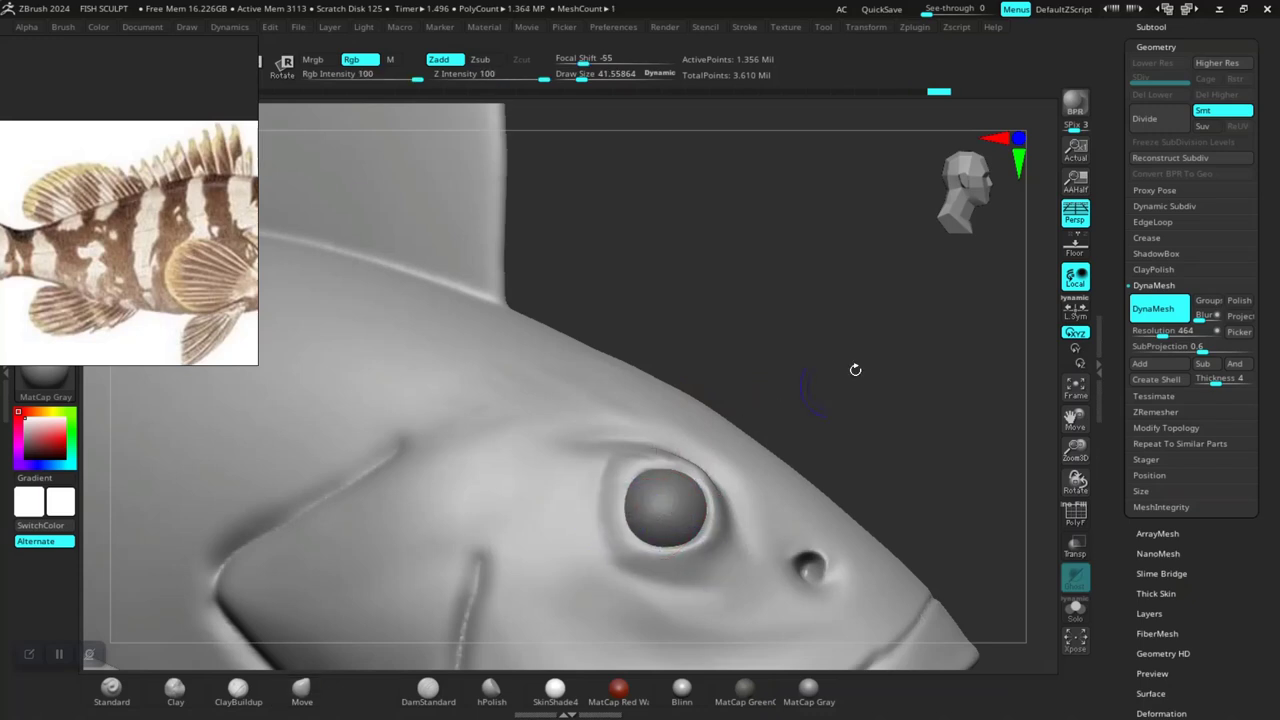
- Carve a crease around the eye socket rim with DamStandard
left_click_drag(855, 370, 700, 505)
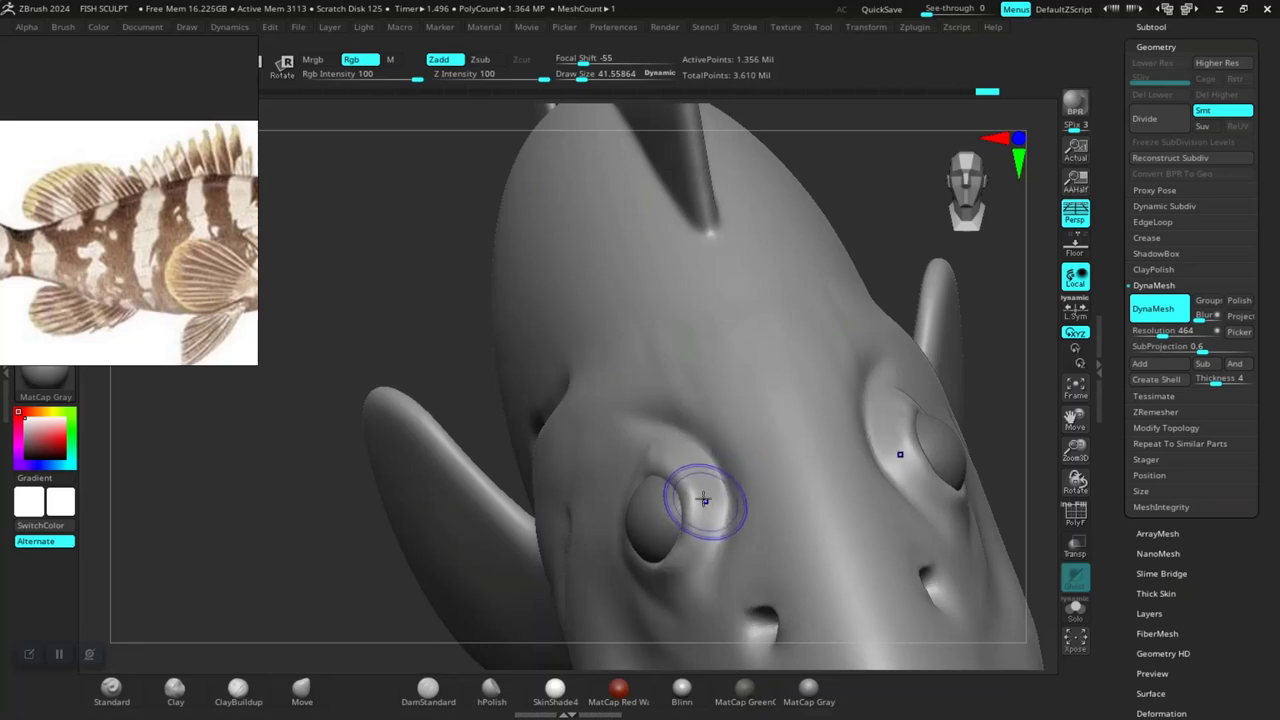
left_click_drag(723, 462, 709, 371)
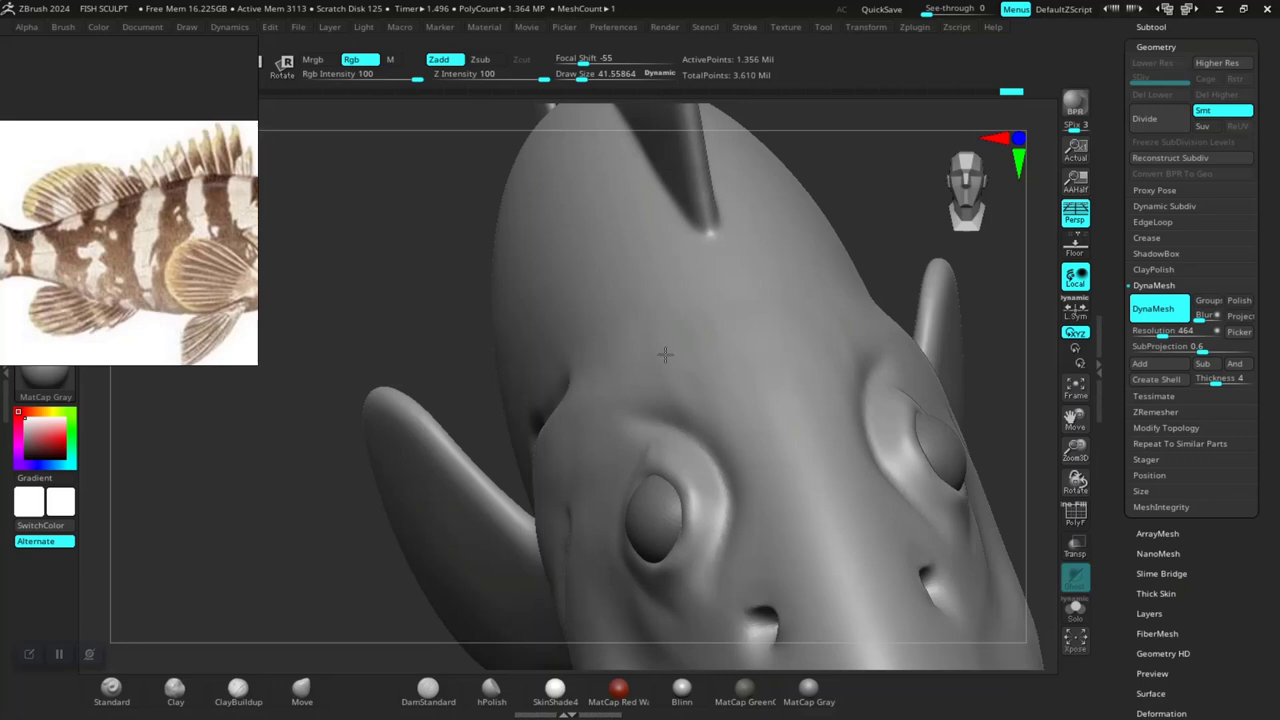
key("b")
key("m")
key("v")
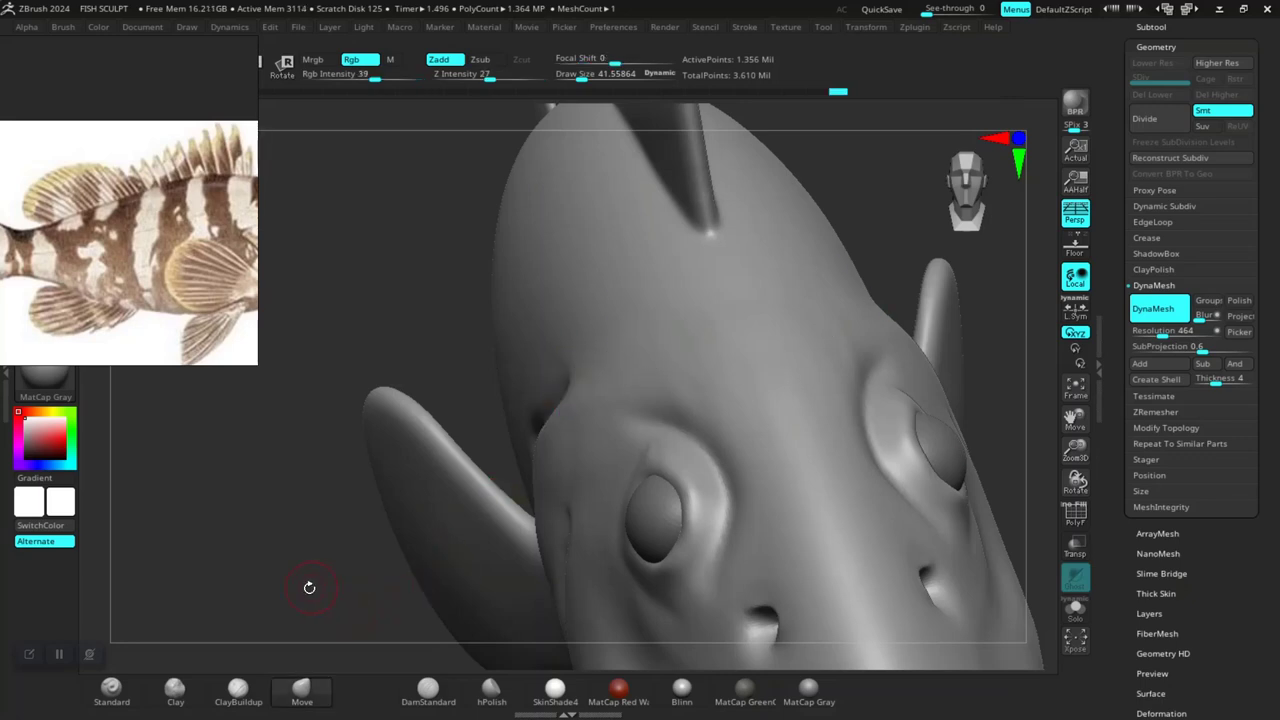
mouse_move(309, 587)
left_mouse_down()
mouse_move(286, 523)
mouse_move(455, 620)
left_mouse_up()
left_click(439, 695)
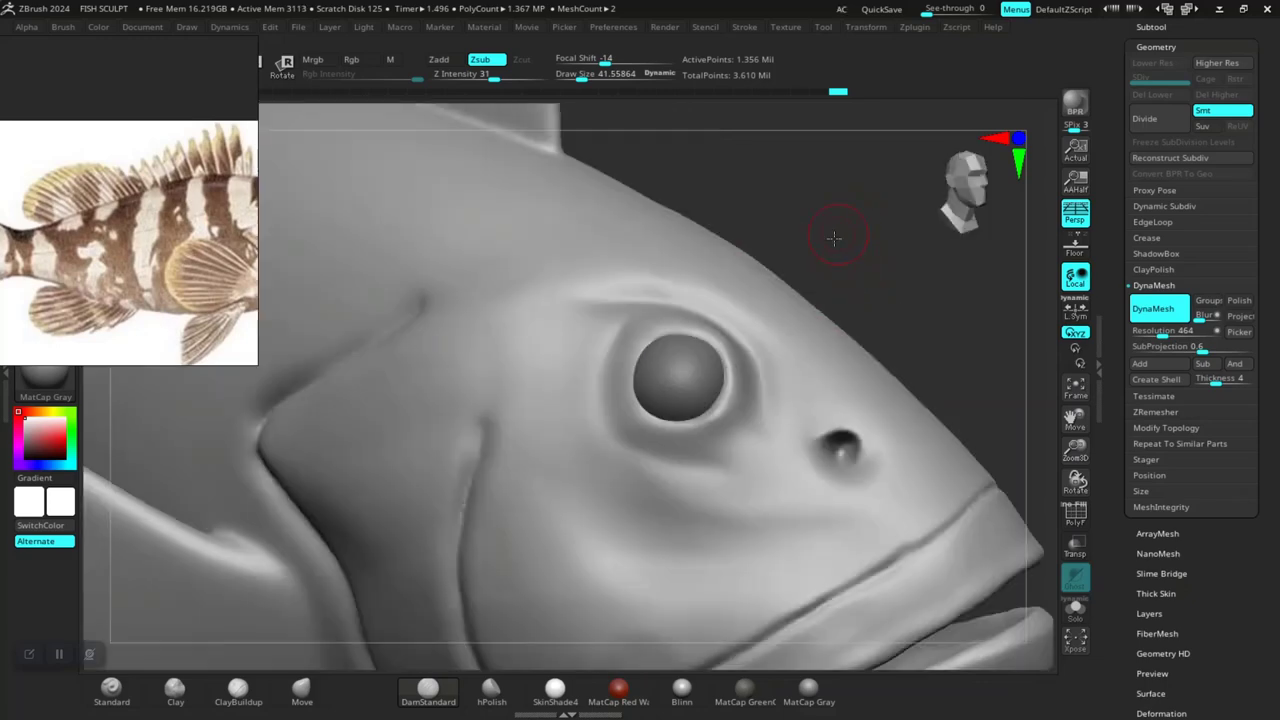
mouse_move(834, 238)
left_mouse_down("alt")
mouse_move(800, 270)
mouse_move(754, 423)
left_mouse_up("alt")
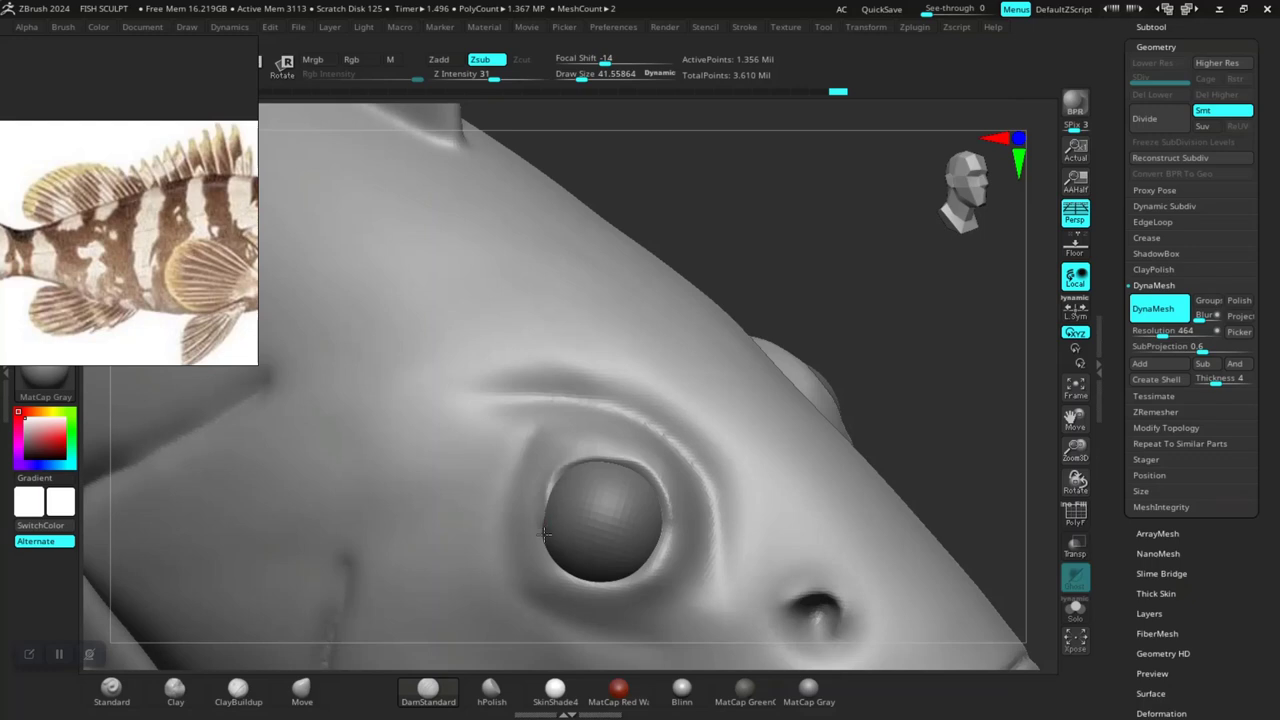
mouse_move(548, 550)
left_mouse_down()
mouse_move(528, 470)
mouse_move(665, 466)
mouse_move(659, 475)
left_mouse_up()
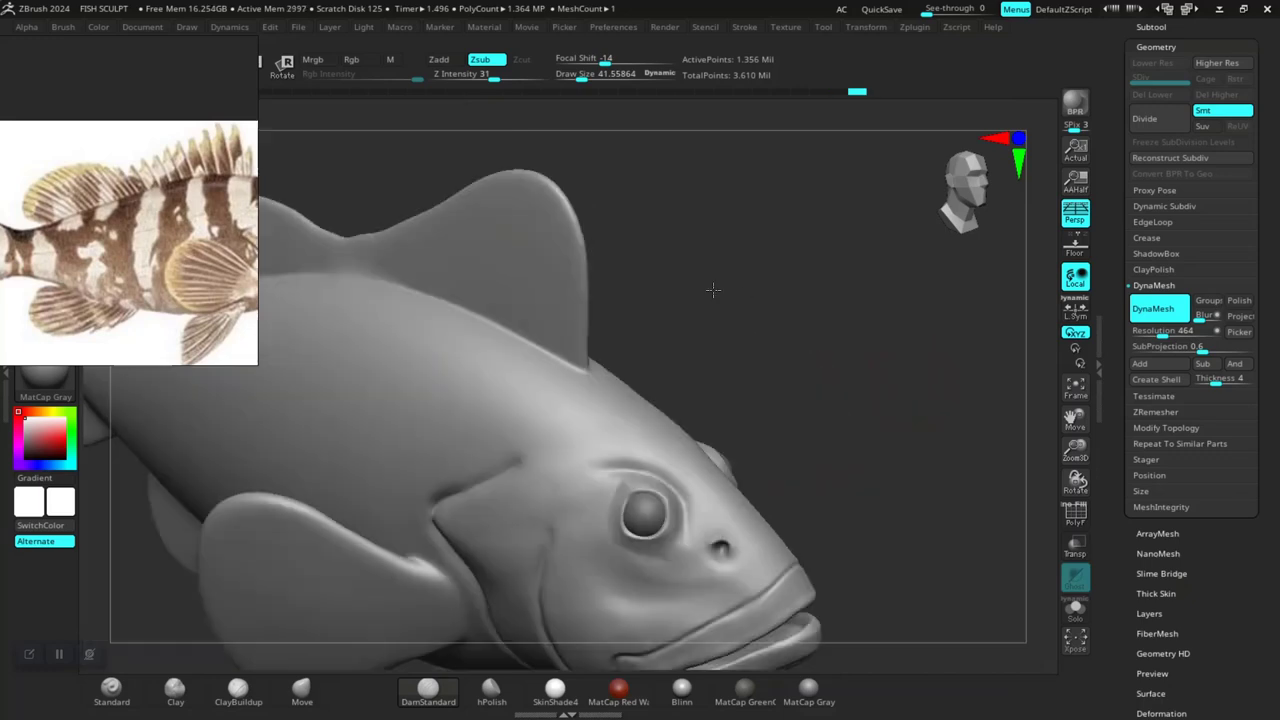
- Enlarge the brush to Draw Size 90, deepen the gill groove and soften it
mouse_move(852, 334)
left_mouse_down("alt")
mouse_move(773, 447)
mouse_move(789, 366)
mouse_move(866, 429)
mouse_move(791, 257)
mouse_move(760, 237)
mouse_move(802, 224)
mouse_move(694, 286)
left_mouse_up("alt")
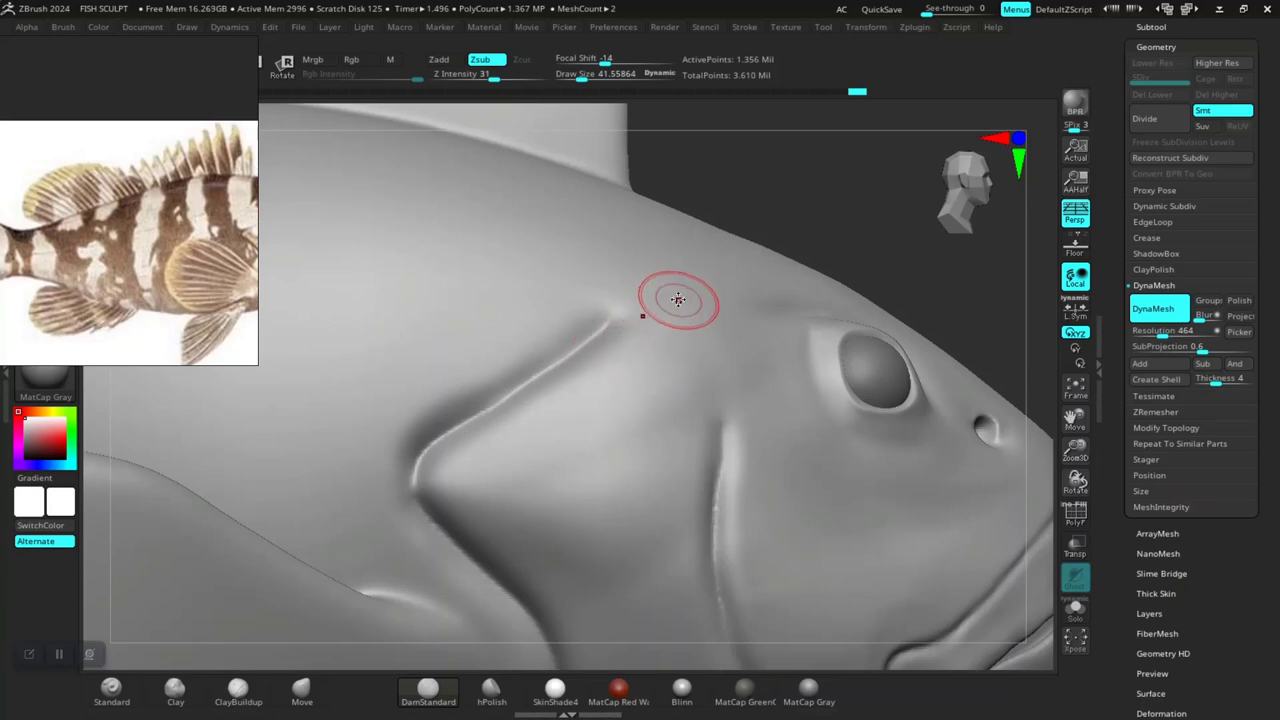
key("space")
left_click_drag(663, 251, 622, 348)
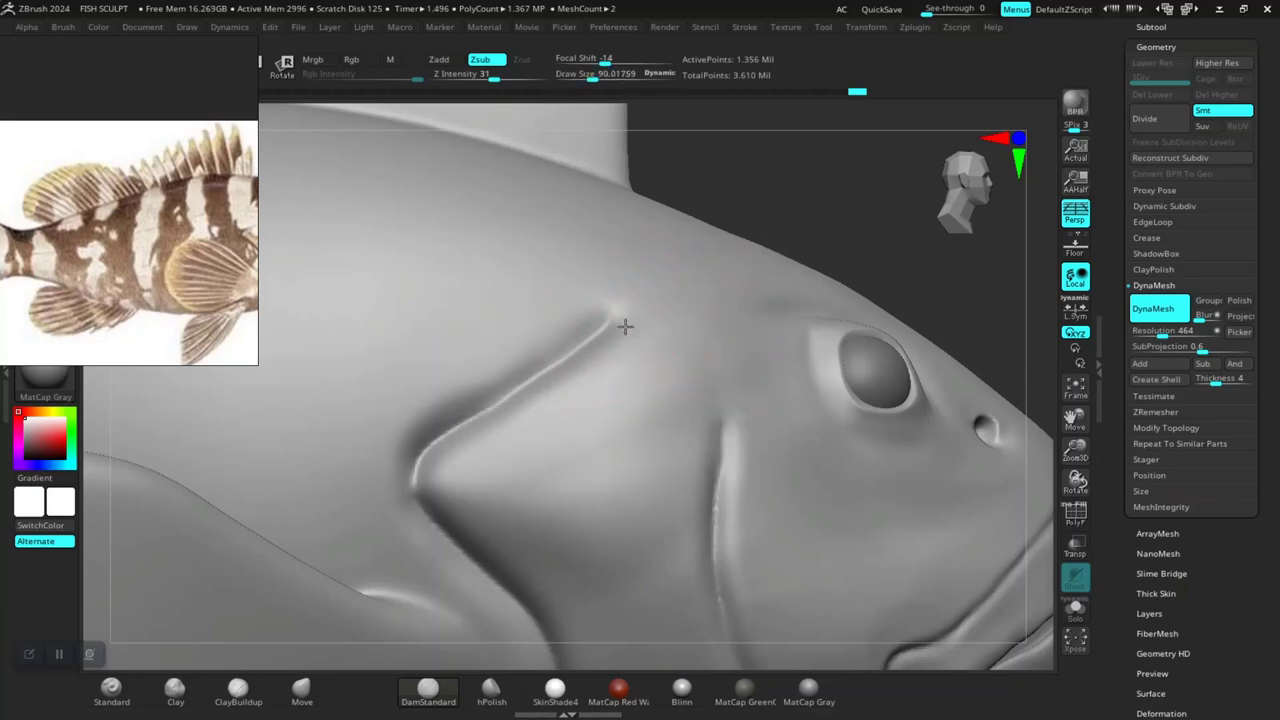
left_click_drag(560, 382, 499, 421)
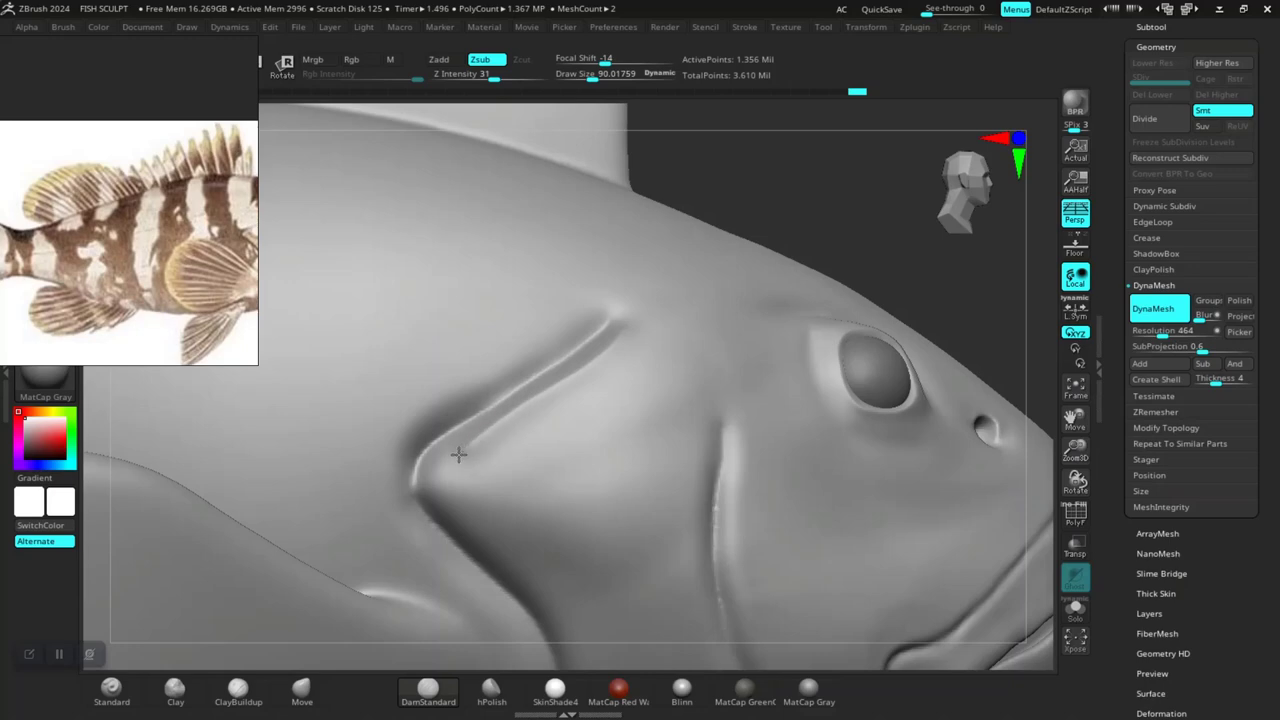
left_click_drag(666, 314, 649, 294, "shift")
mouse_move(777, 143)
left_mouse_down()
mouse_move(776, 170)
mouse_move(671, 300)
left_mouse_up()
key("b")
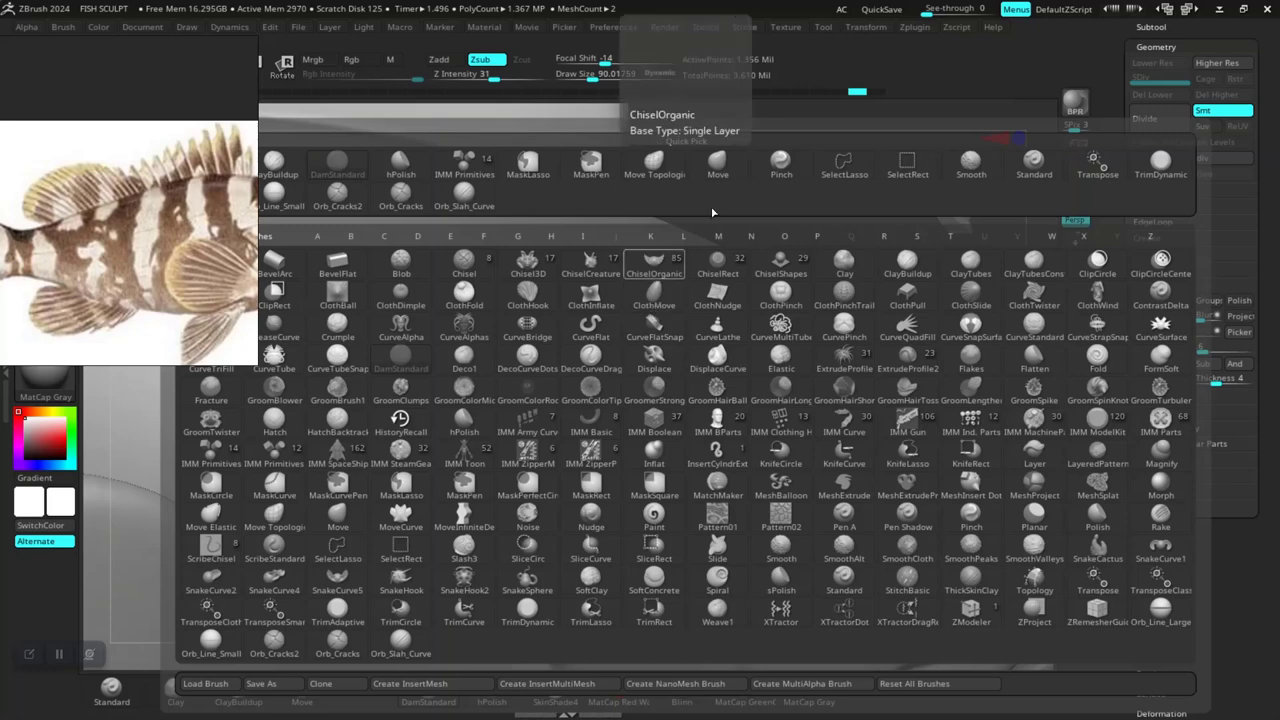
- Pinch the cheek crease down to the gill-plate corner into a sharper edge
left_click(771, 163)
left_click_drag(610, 331, 420, 470)
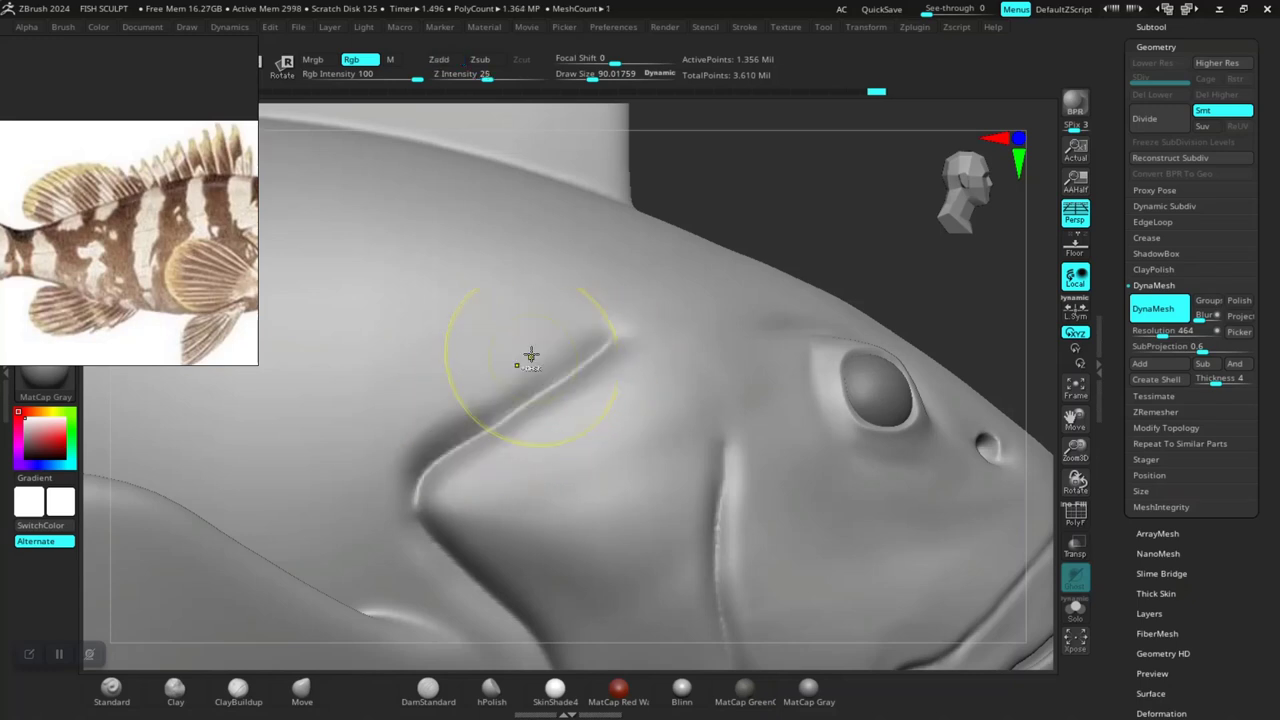
left_click_drag(608, 337, 415, 490)
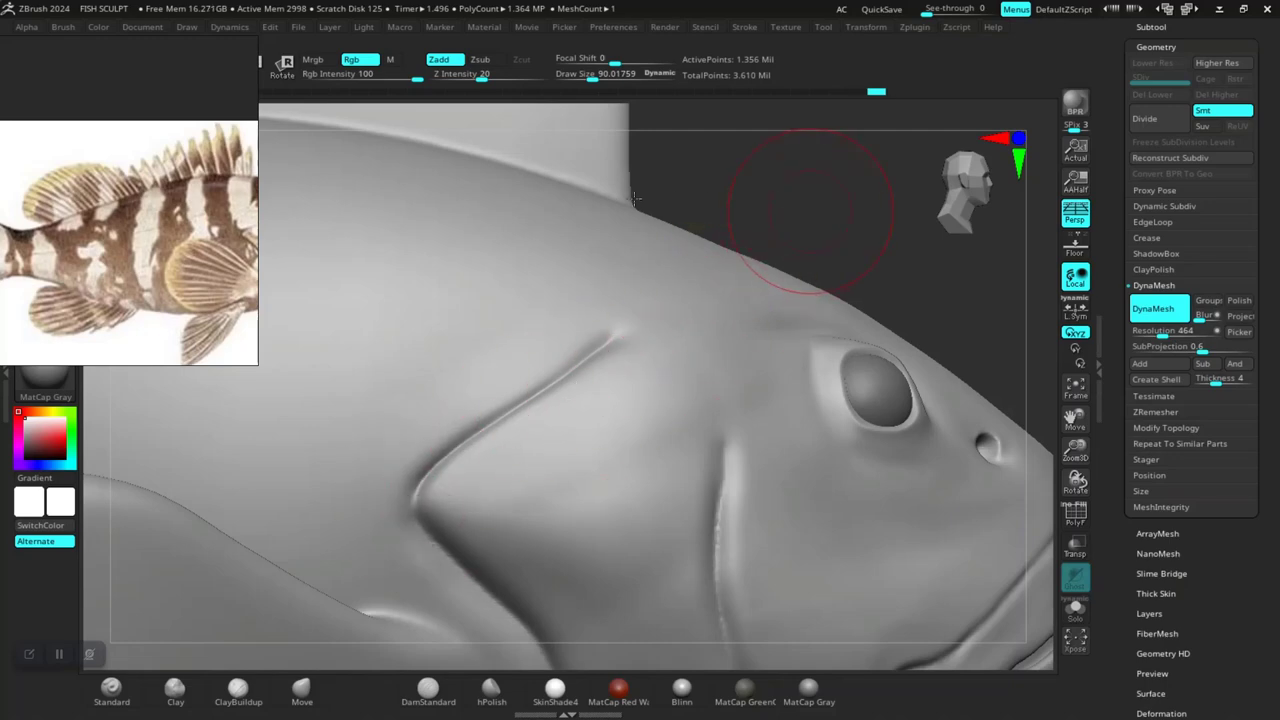
key("f")
mouse_move(771, 203)
right_mouse_down()
mouse_move(700, 230)
mouse_move(534, 368)
right_mouse_up()
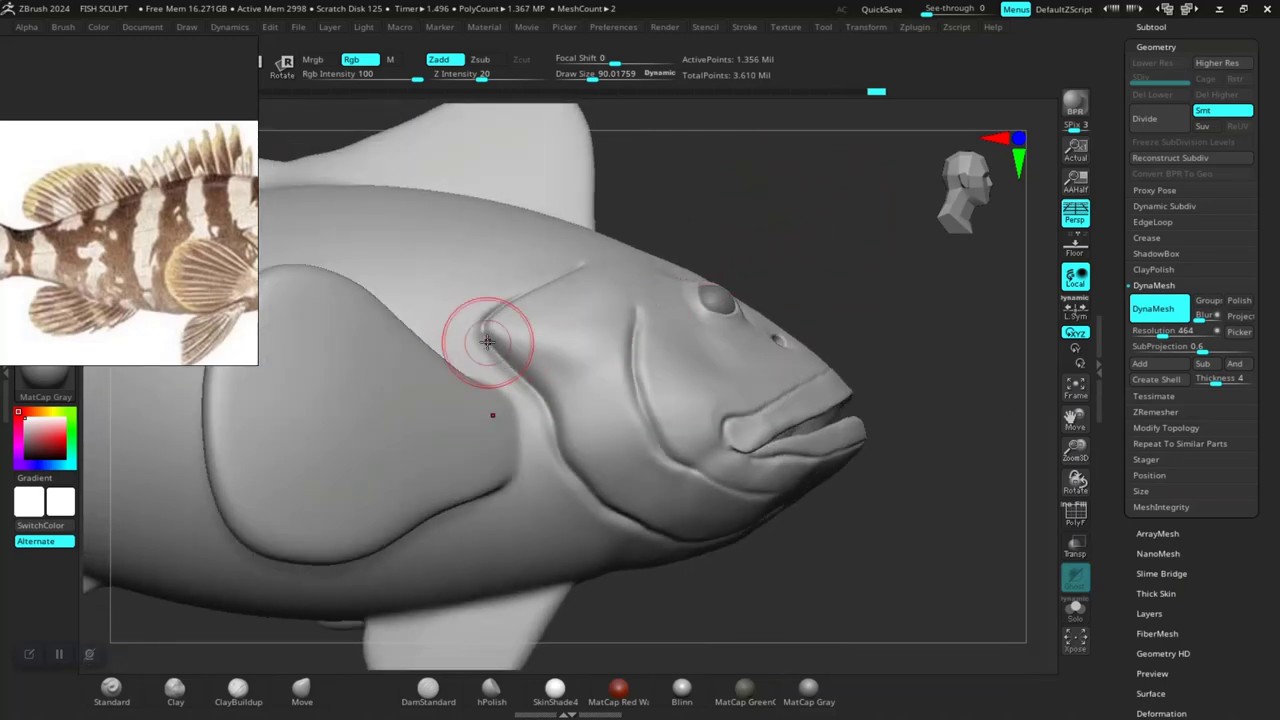
left_click_drag(487, 342, 513, 362)
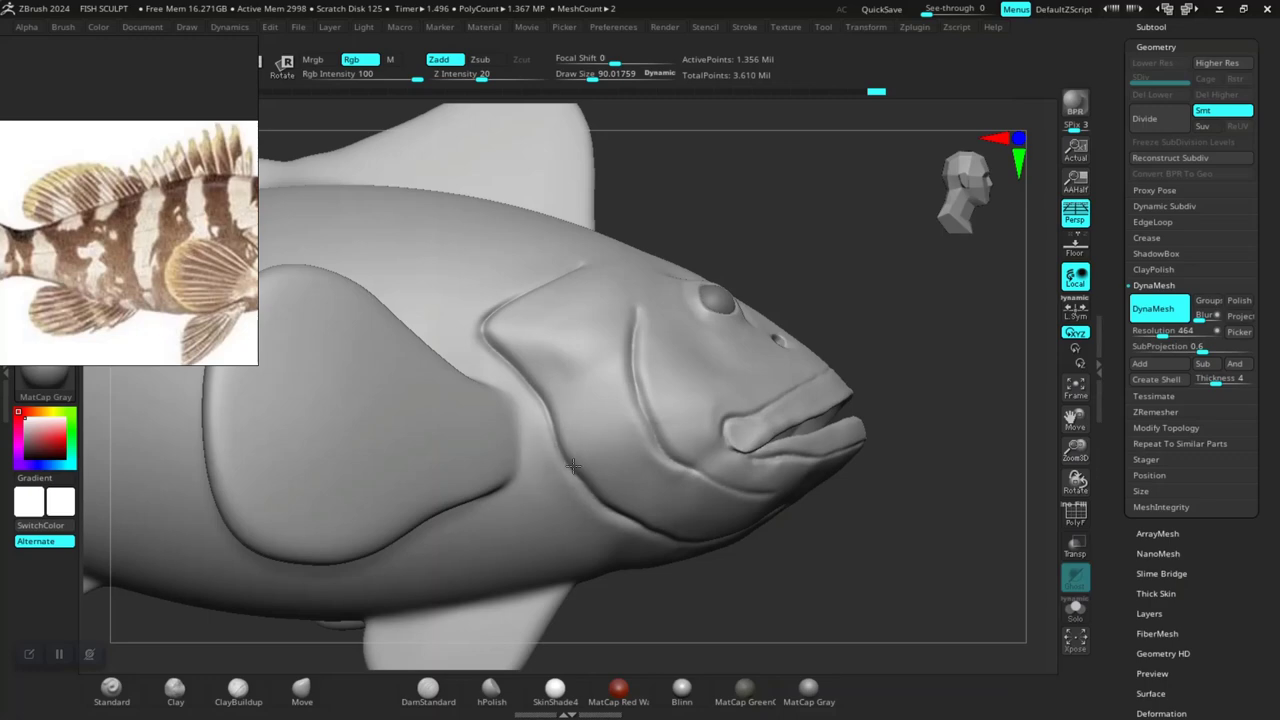
- Pinch the crease across the top of the head, then review the fish from front and side
right_click_drag(704, 549, 543, 366)
left_click_drag(543, 366, 497, 313)
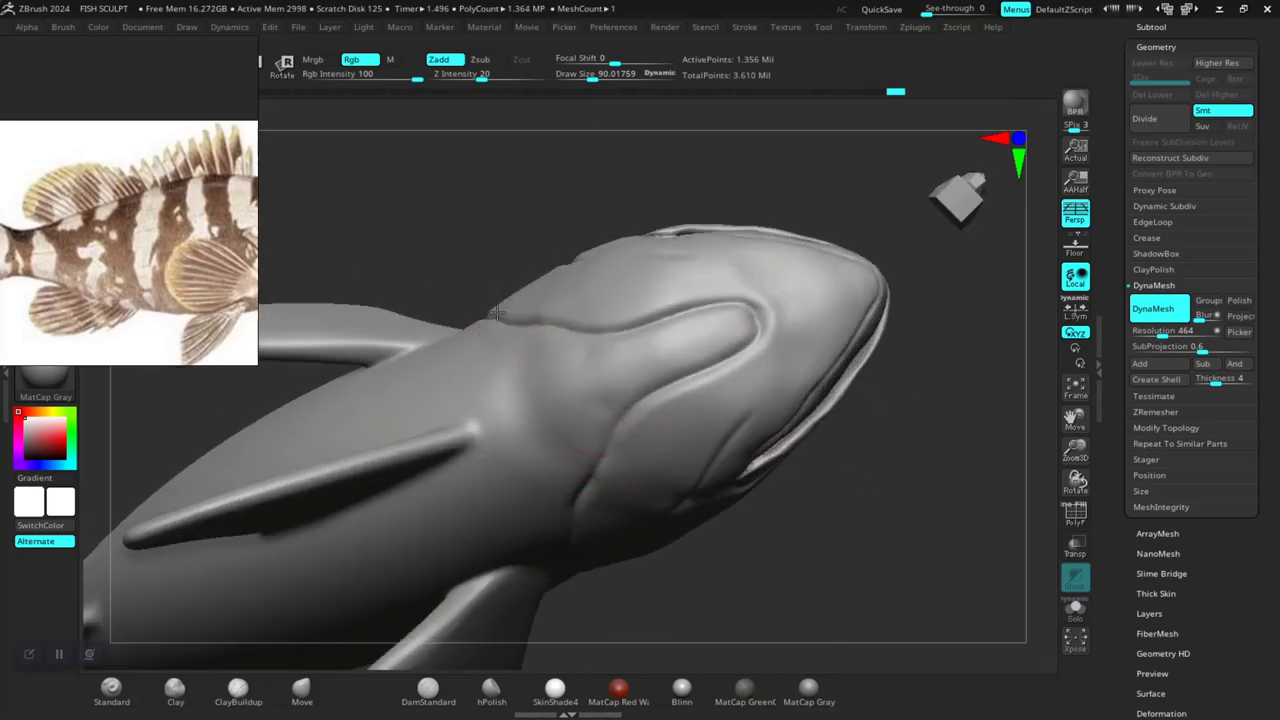
left_click_drag(612, 323, 739, 306)
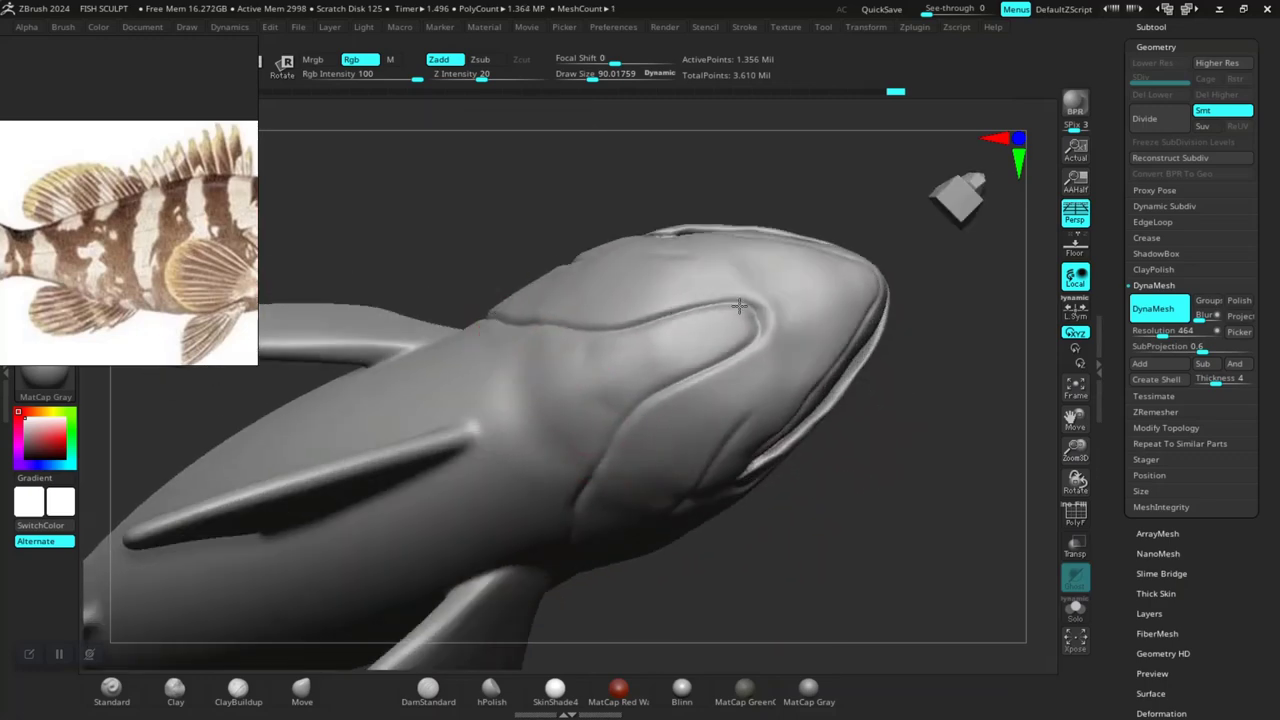
right_click_drag(790, 343, 614, 280)
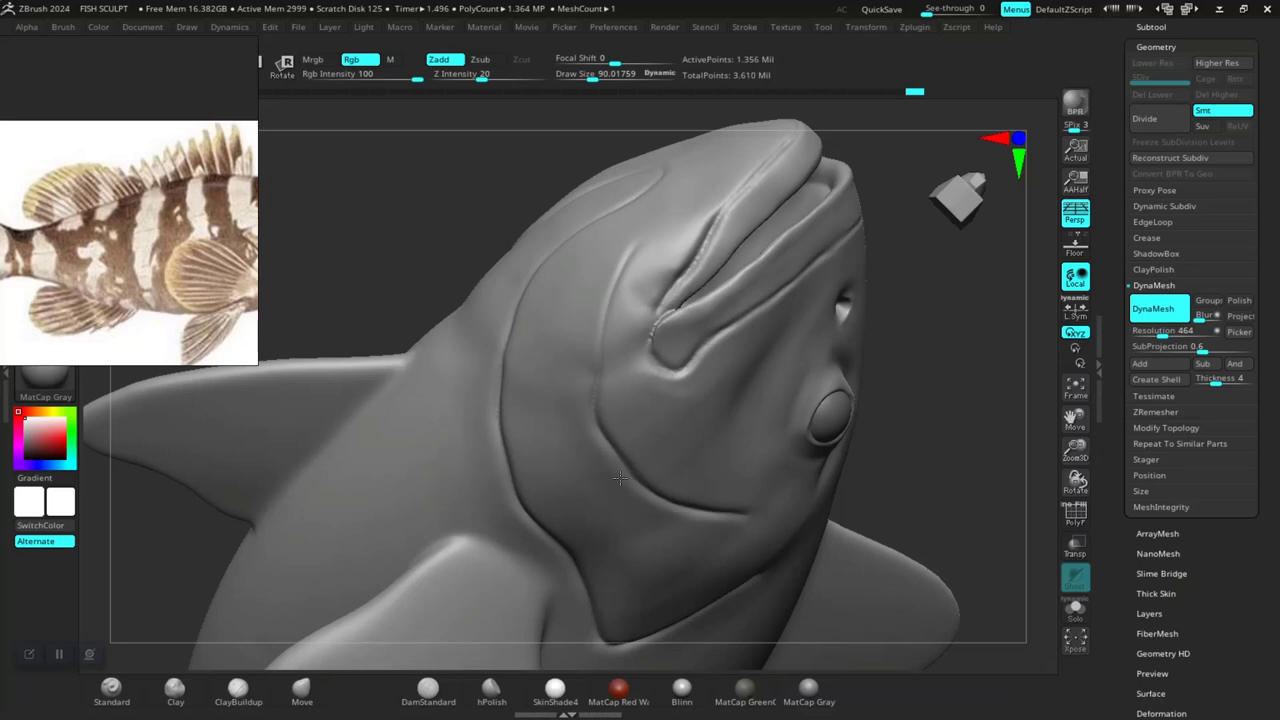
mouse_move(951, 400)
left_mouse_down()
mouse_move(814, 363)
mouse_move(763, 251)
mouse_move(855, 350)
mouse_move(760, 431)
mouse_move(722, 400)
mouse_move(860, 443)
mouse_move(427, 416)
left_mouse_up()
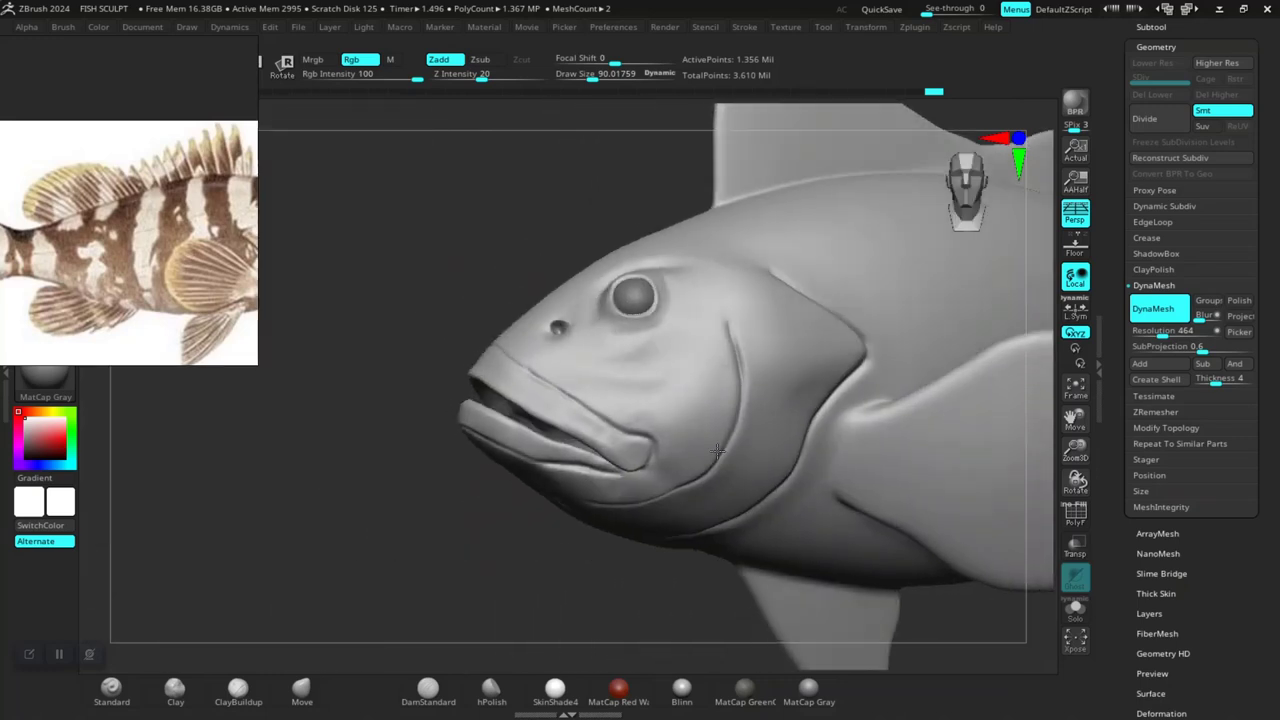
left_click_drag(325, 475, 200, 410)
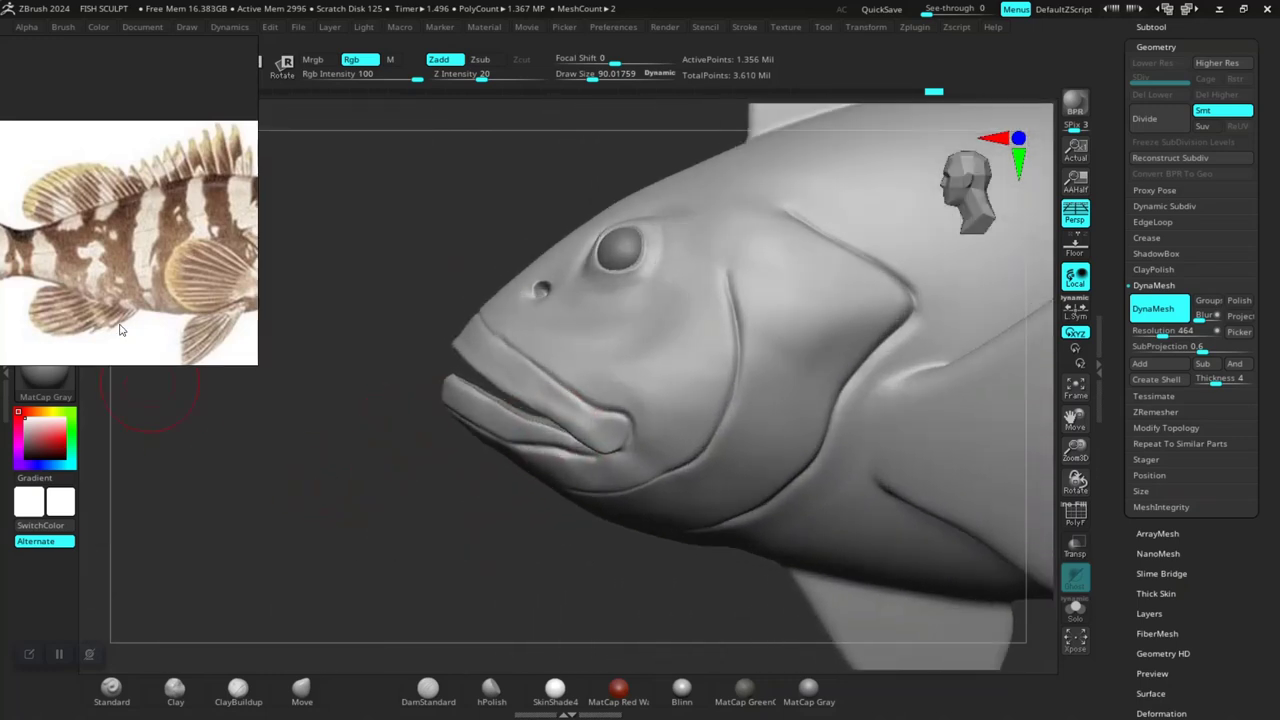
scroll(138, 290, "up", 2)
scroll(138, 290, "down", 2)
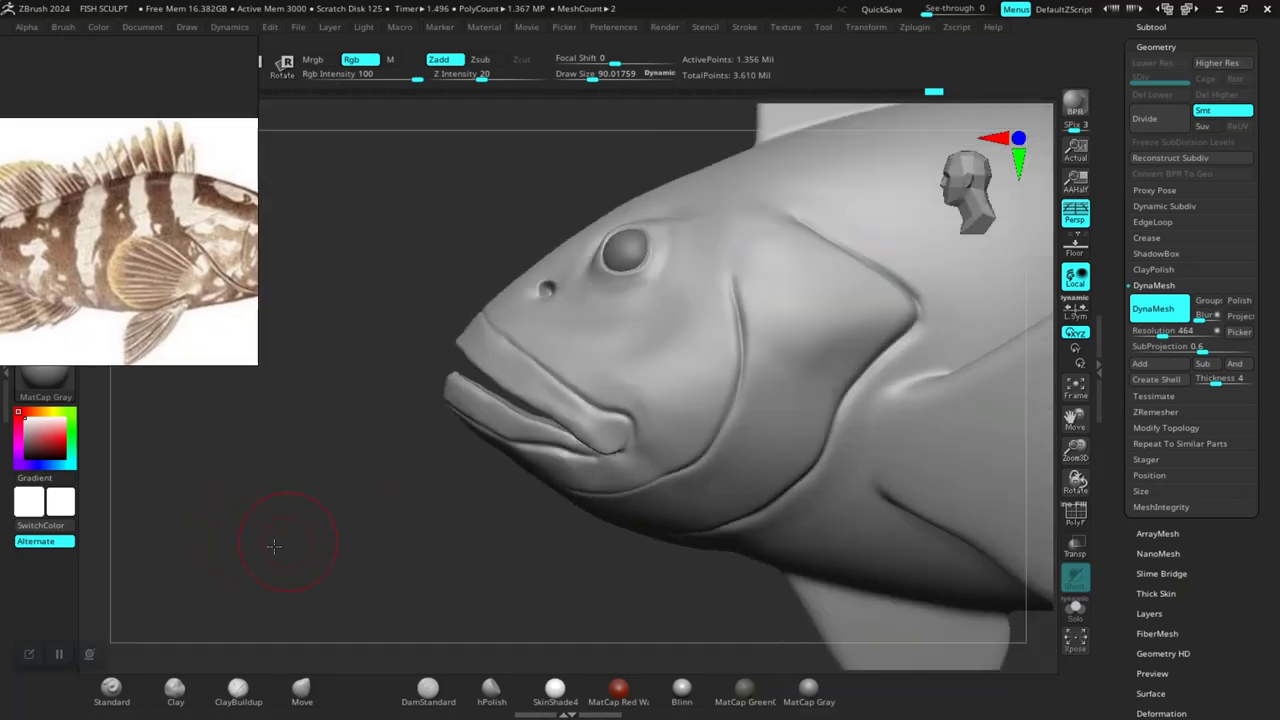
mouse_move(271, 543)
left_mouse_down()
mouse_move(200, 571)
mouse_move(230, 602)
mouse_move(420, 450)
mouse_move(643, 300)
mouse_move(669, 297)
mouse_move(612, 218)
left_mouse_up()
left_click(410, 703)
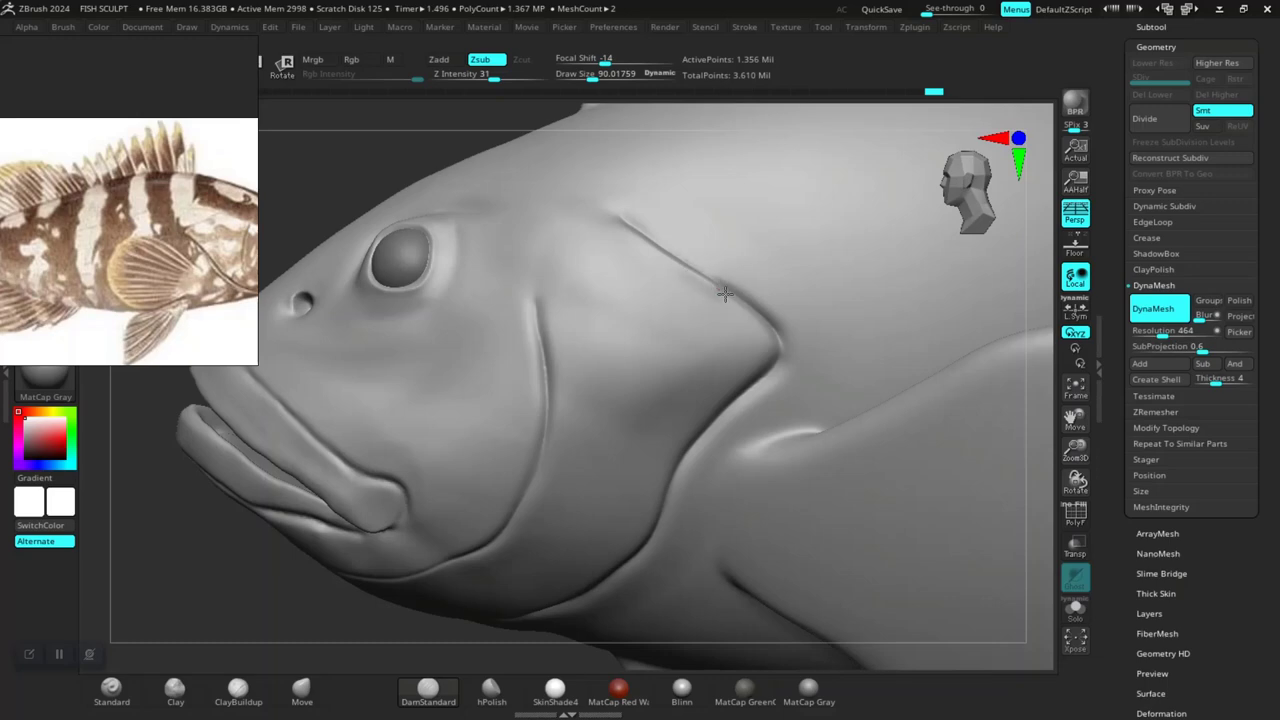
- Shrink the brush to about 61 and sharpen the gill corner and crease
key("space")
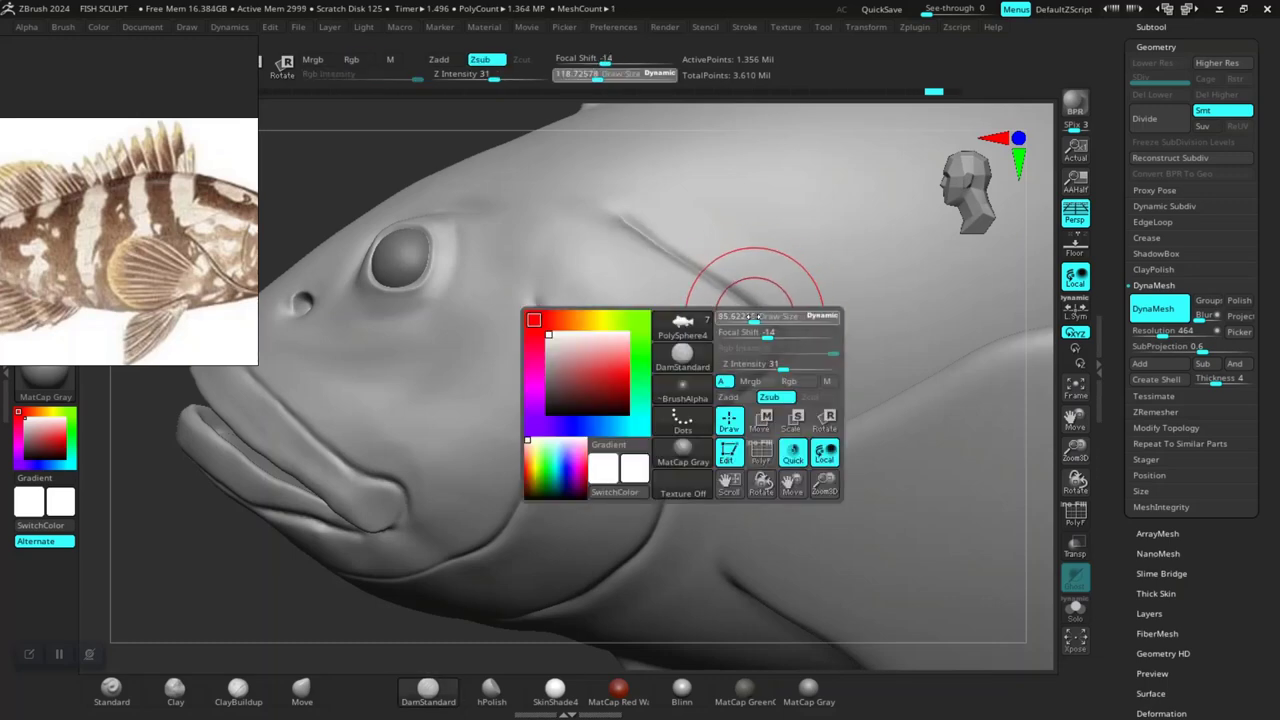
left_click_drag(752, 316, 738, 316)
left_click_drag(209, 594, 260, 600)
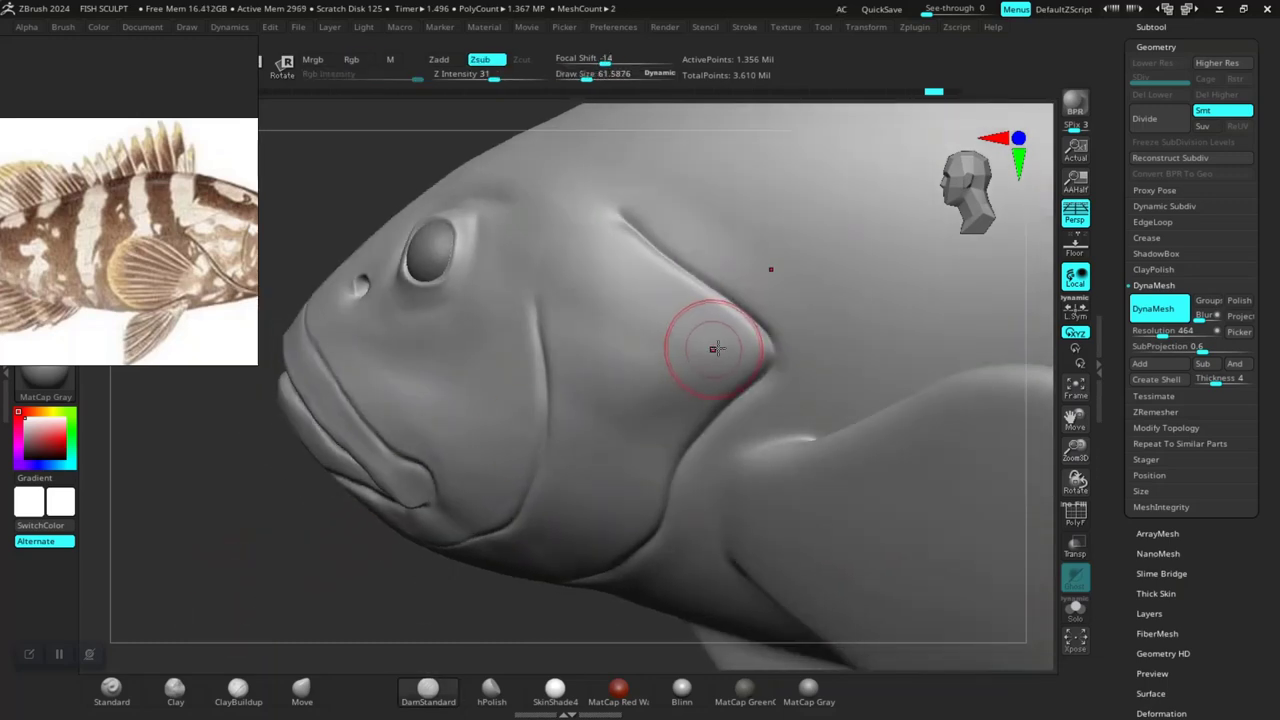
mouse_move(715, 348)
left_mouse_down()
mouse_move(758, 346)
mouse_move(750, 338)
left_mouse_up()
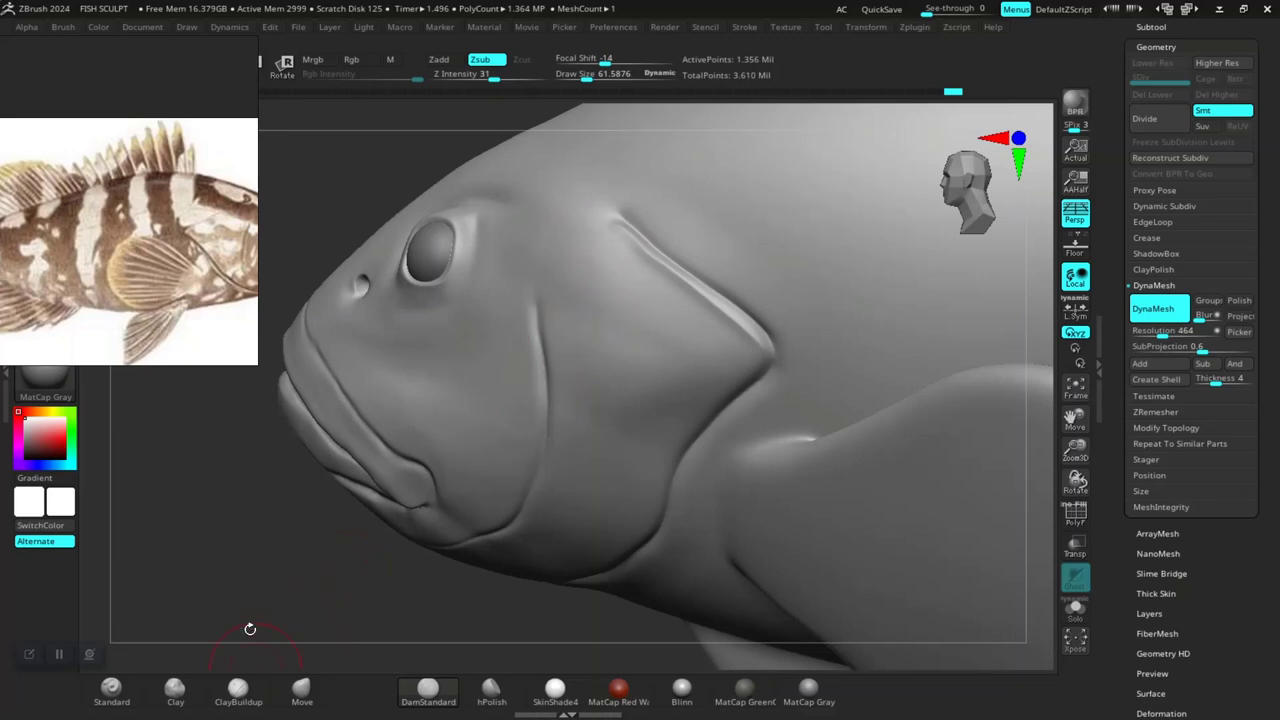
left_click_drag(251, 629, 300, 500)
left_click_drag(728, 283, 735, 271)
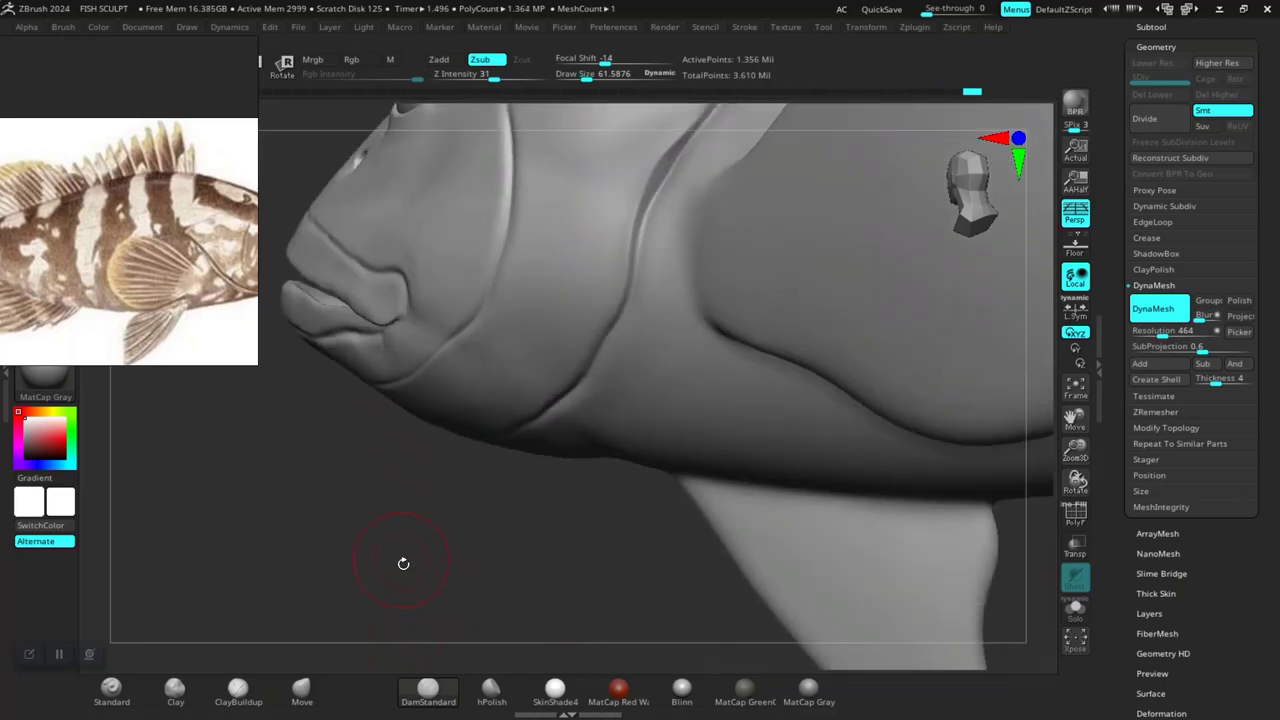
left_click_drag(413, 641, 597, 260)
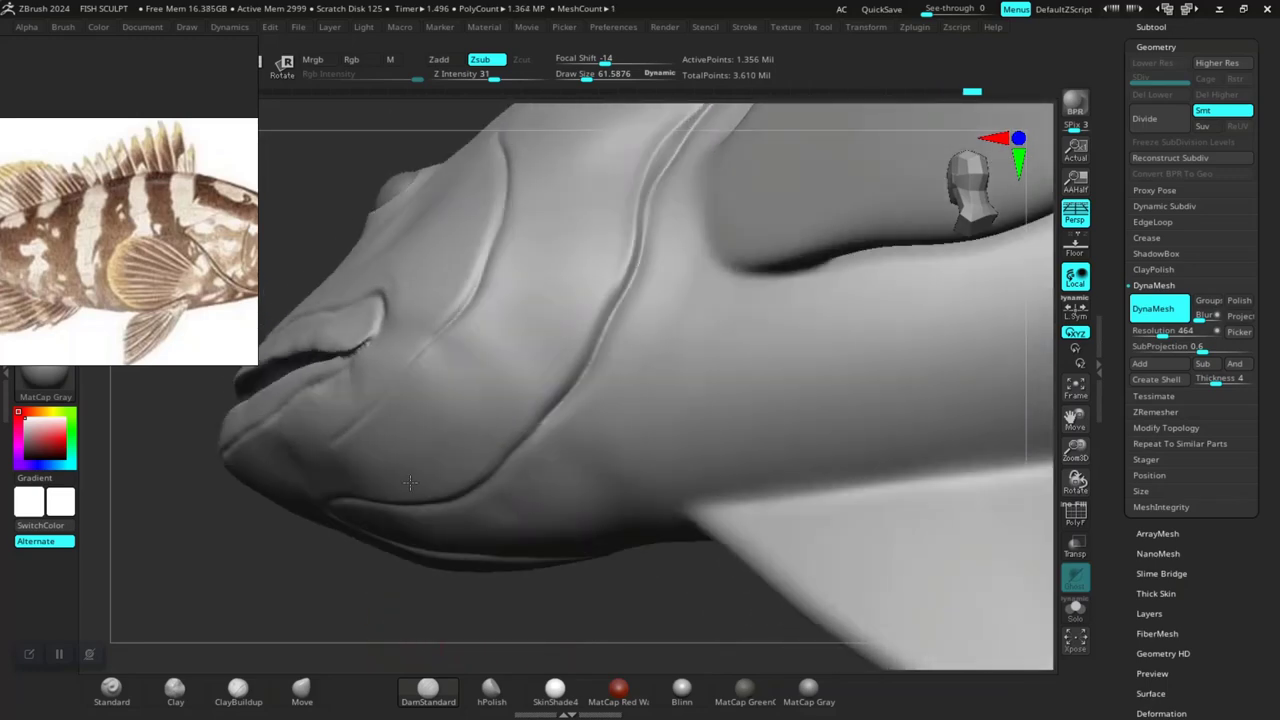
left_click_drag(650, 244, 662, 237)
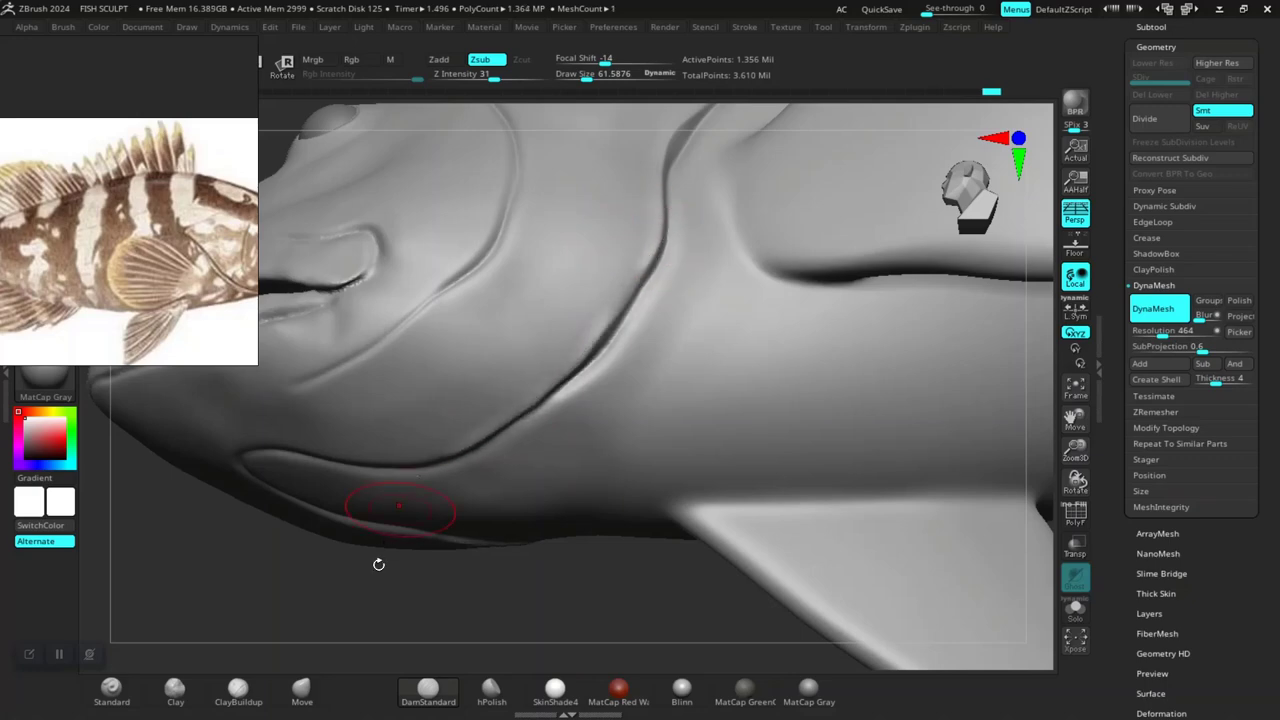
- Deepen the upper-left curve of the gill groove
left_click_drag(378, 564, 576, 510)
mouse_move(927, 554)
left_mouse_down()
mouse_move(314, 523)
mouse_move(488, 573)
mouse_move(459, 547)
left_mouse_up()
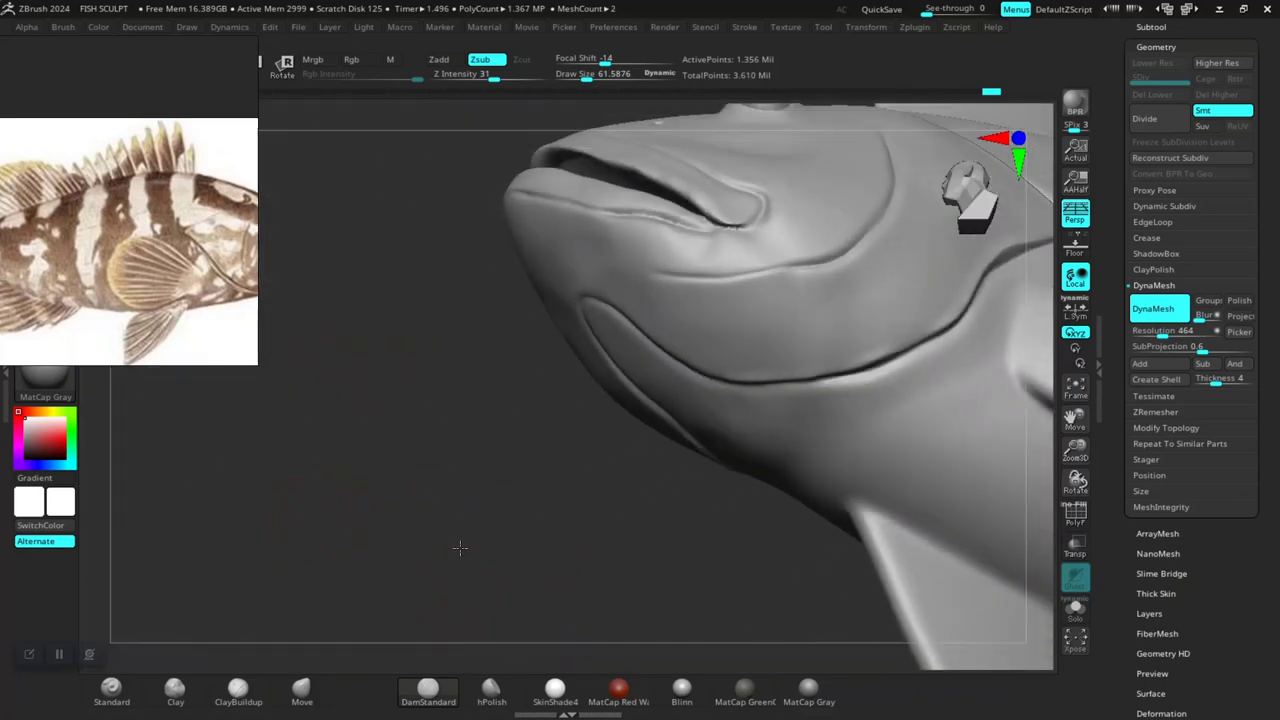
mouse_move(416, 509)
left_mouse_down()
mouse_move(443, 600)
mouse_move(314, 586)
mouse_move(466, 440)
left_mouse_up()
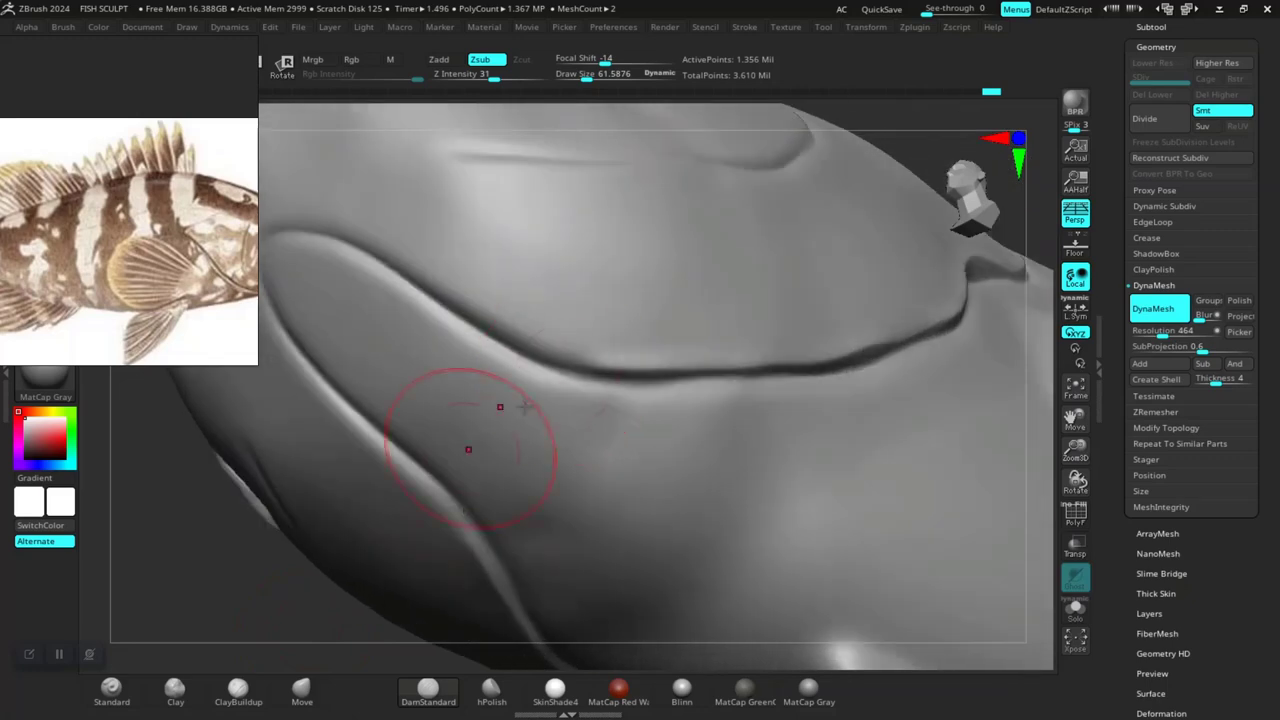
left_click_drag(325, 643, 686, 357)
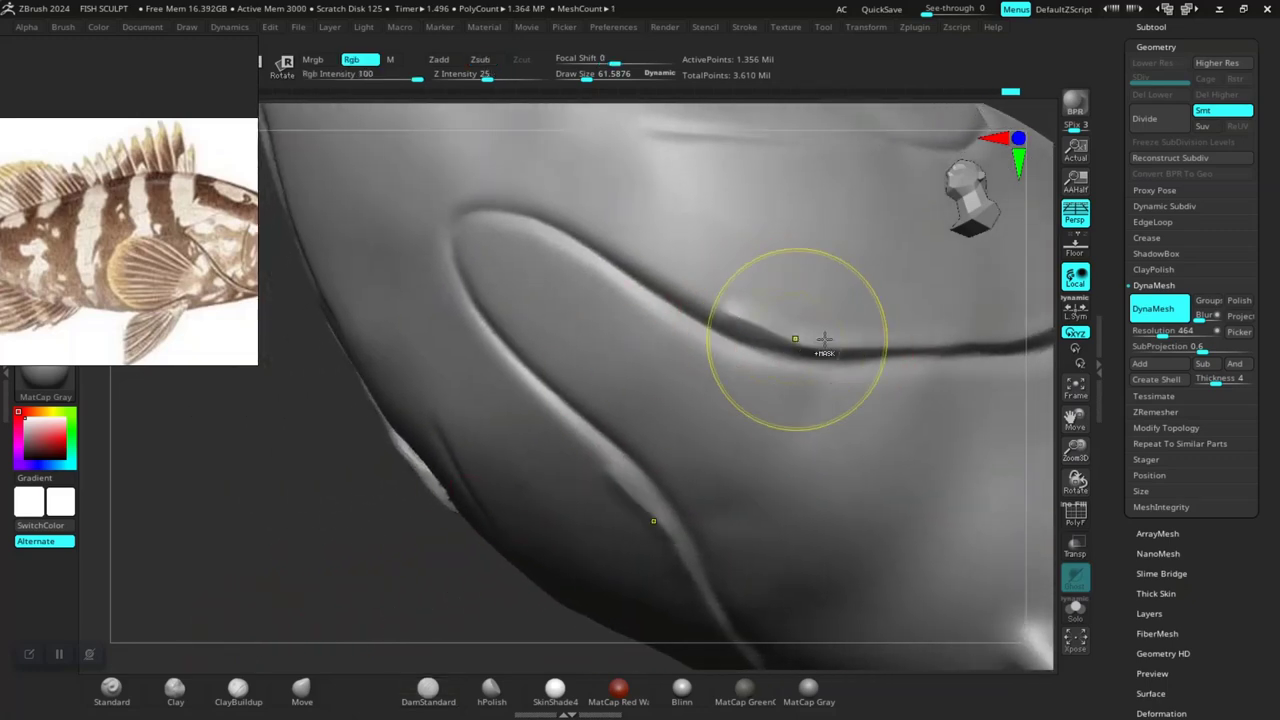
mouse_move(817, 337)
left_mouse_down("shift")
mouse_move(760, 342)
mouse_move(636, 268)
mouse_move(453, 210)
left_mouse_up("shift")
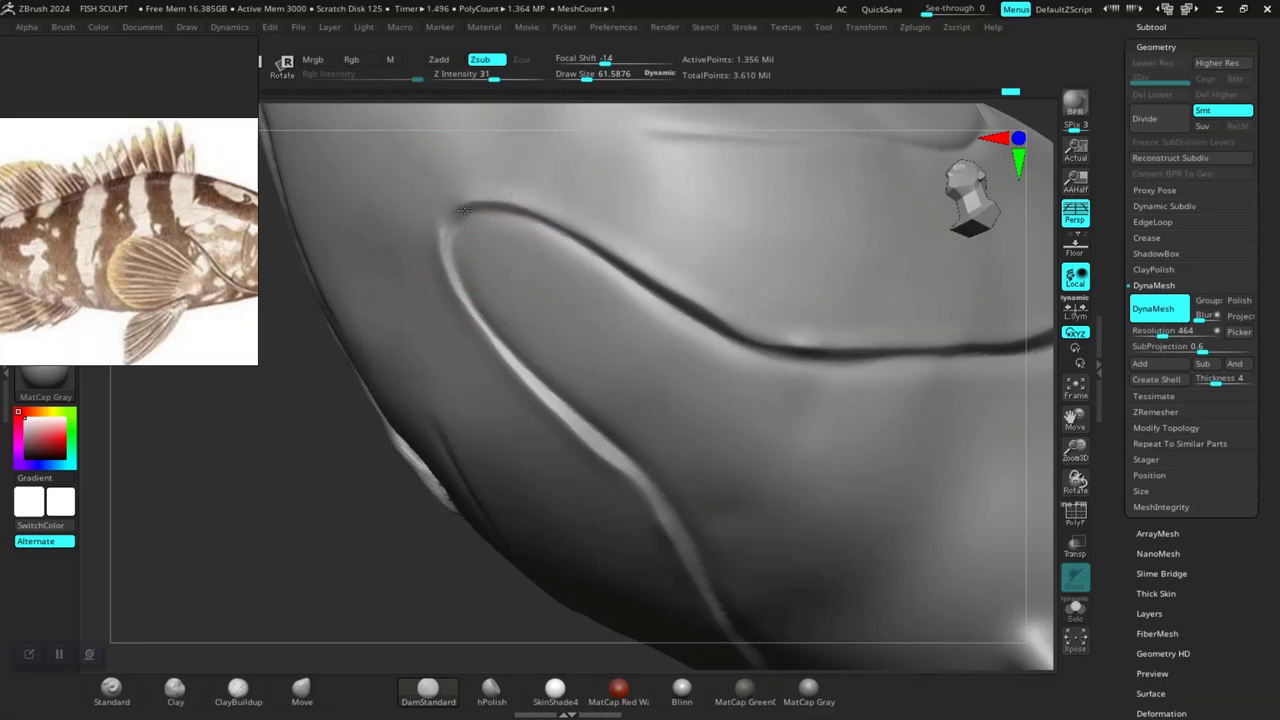
left_click_drag(466, 228, 440, 250)
mouse_move(757, 360)
left_mouse_down()
mouse_move(602, 280)
mouse_move(448, 242)
left_mouse_up()
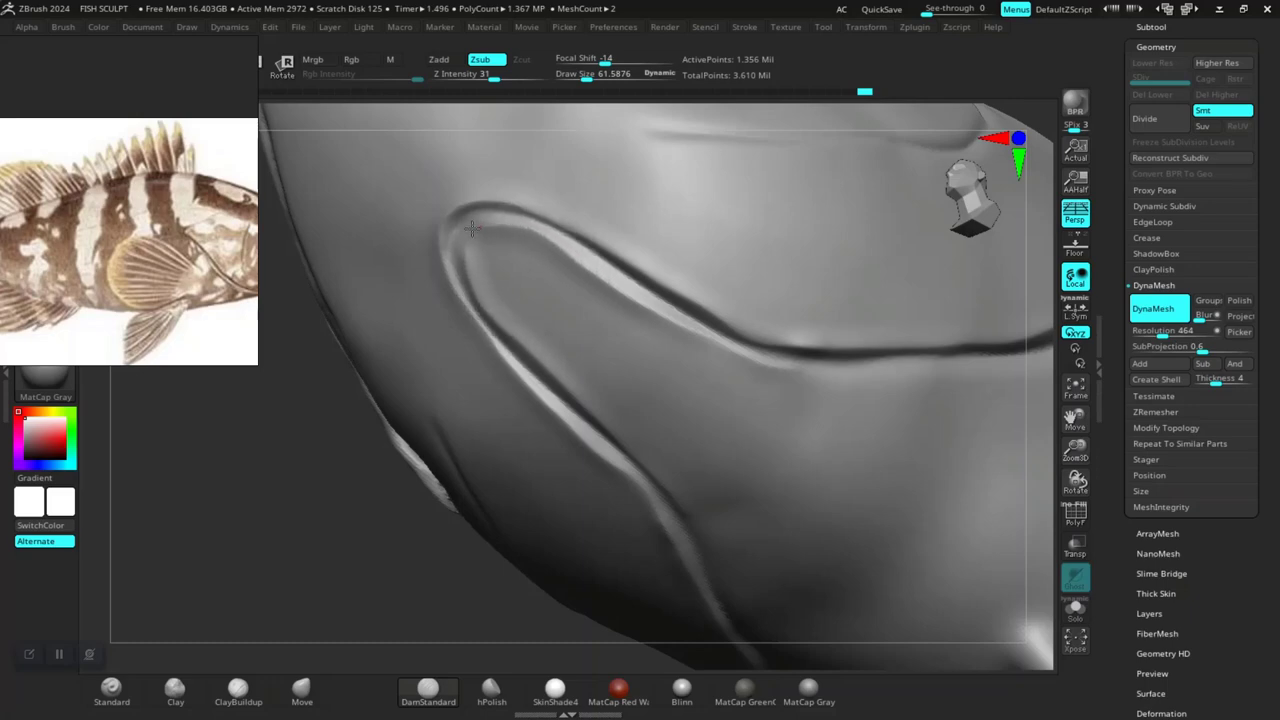
- Merge the doubled groove lines into one sharp line and smooth the rough lower-left edge
left_click_drag(466, 343, 486, 386, "shift")
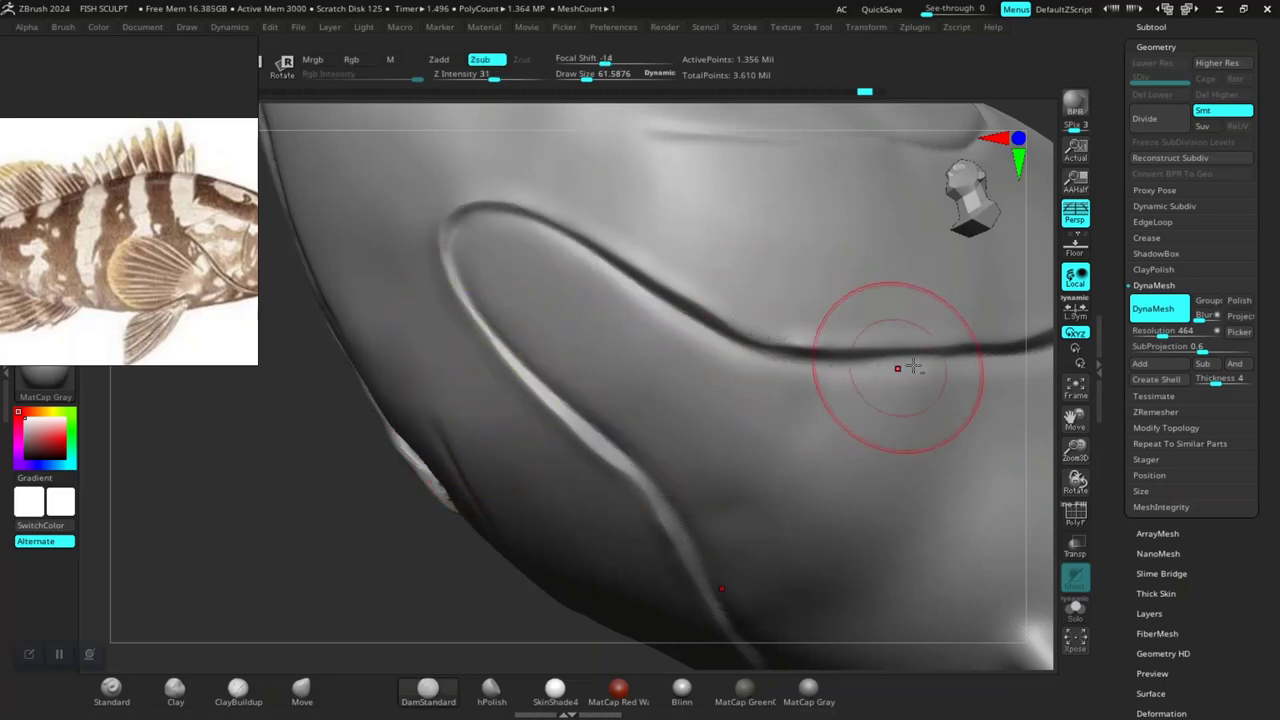
mouse_move(936, 365)
left_mouse_down()
mouse_move(630, 291)
mouse_move(432, 330)
left_mouse_up()
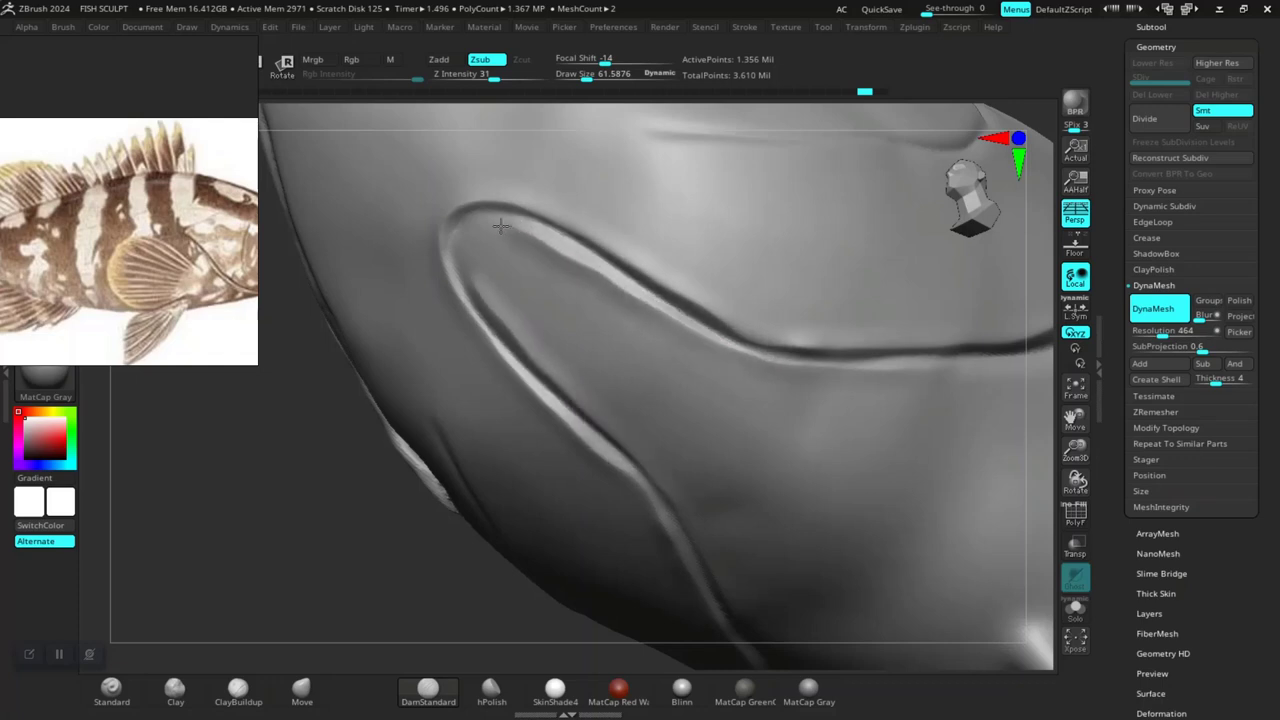
left_click_drag(435, 540, 428, 472, "shift")
left_click_drag(456, 225, 749, 343)
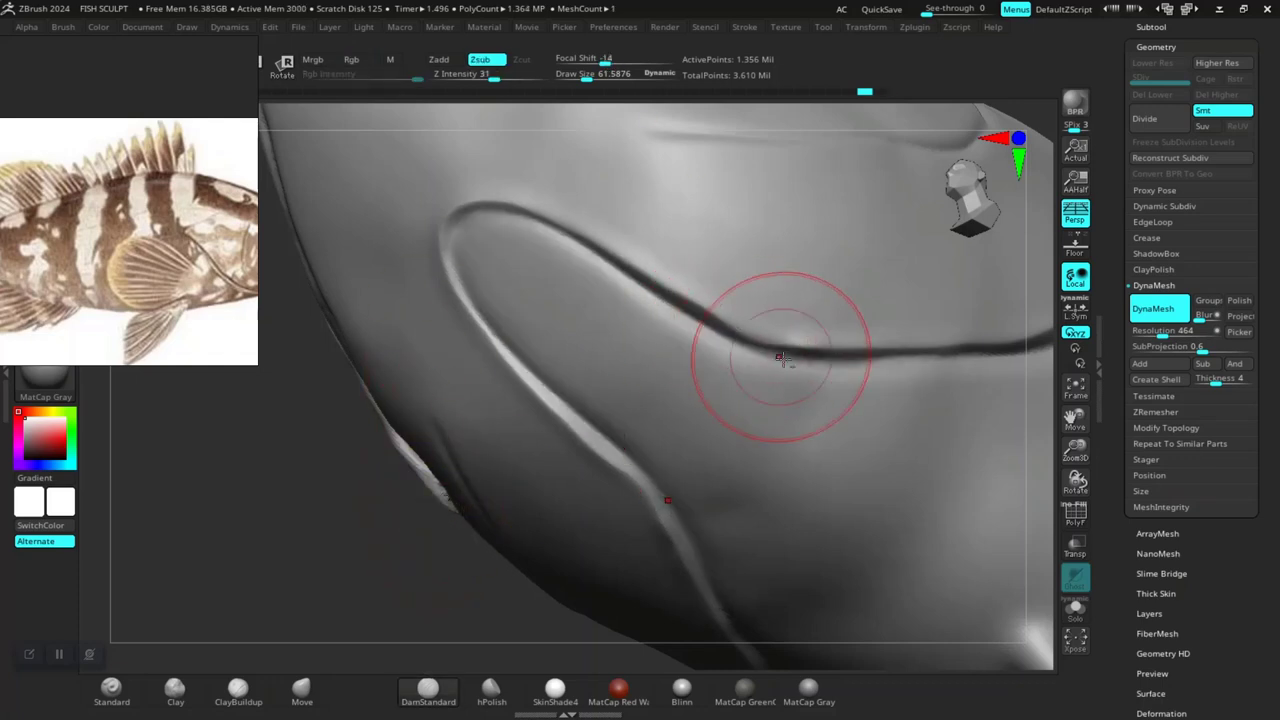
mouse_move(673, 323)
left_mouse_down()
mouse_move(565, 250)
mouse_move(455, 215)
left_mouse_up()
scroll(425, 457, "down", 5)
mouse_move(425, 500)
left_mouse_down()
mouse_move(420, 591)
mouse_move(477, 503)
mouse_move(412, 533)
mouse_move(416, 544)
left_mouse_up()
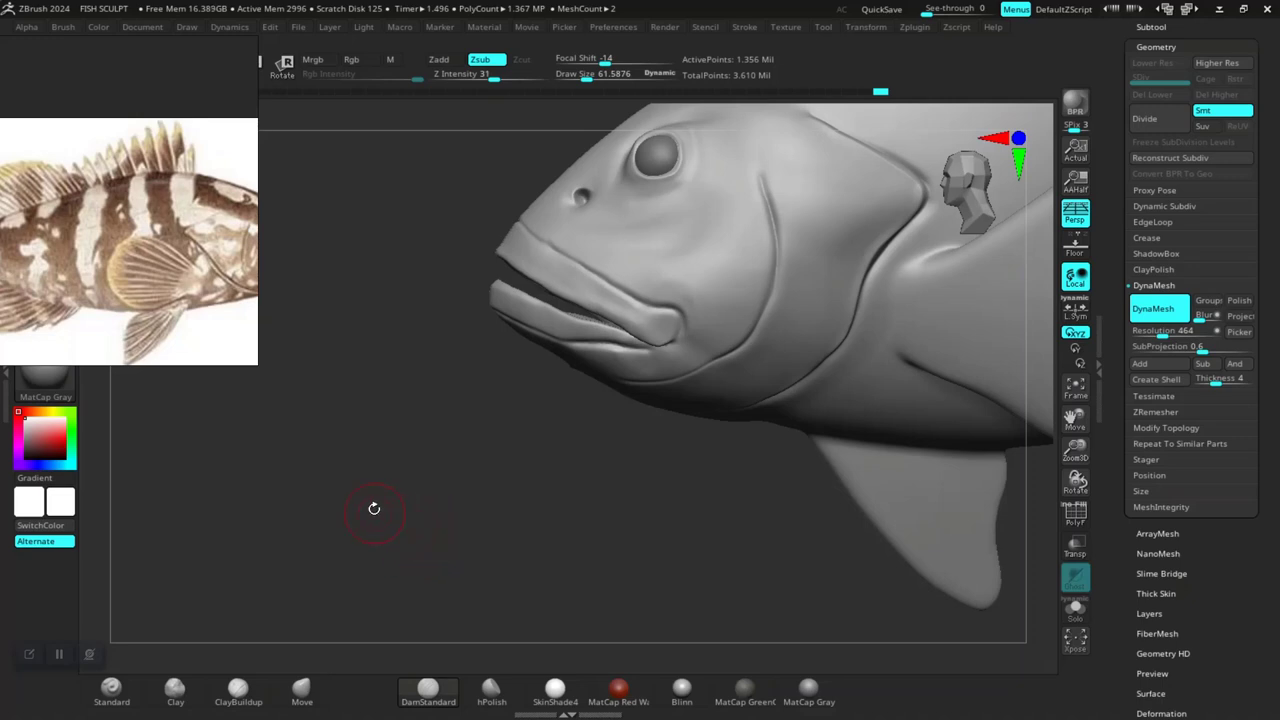
- Bring the fish's lips into close view and carve a crease along the lip seam
mouse_move(470, 524)
left_mouse_down()
mouse_move(423, 571)
mouse_move(374, 551)
mouse_move(423, 614)
mouse_move(395, 597)
mouse_move(386, 500)
left_mouse_up()
scroll(363, 543, "up", 3)
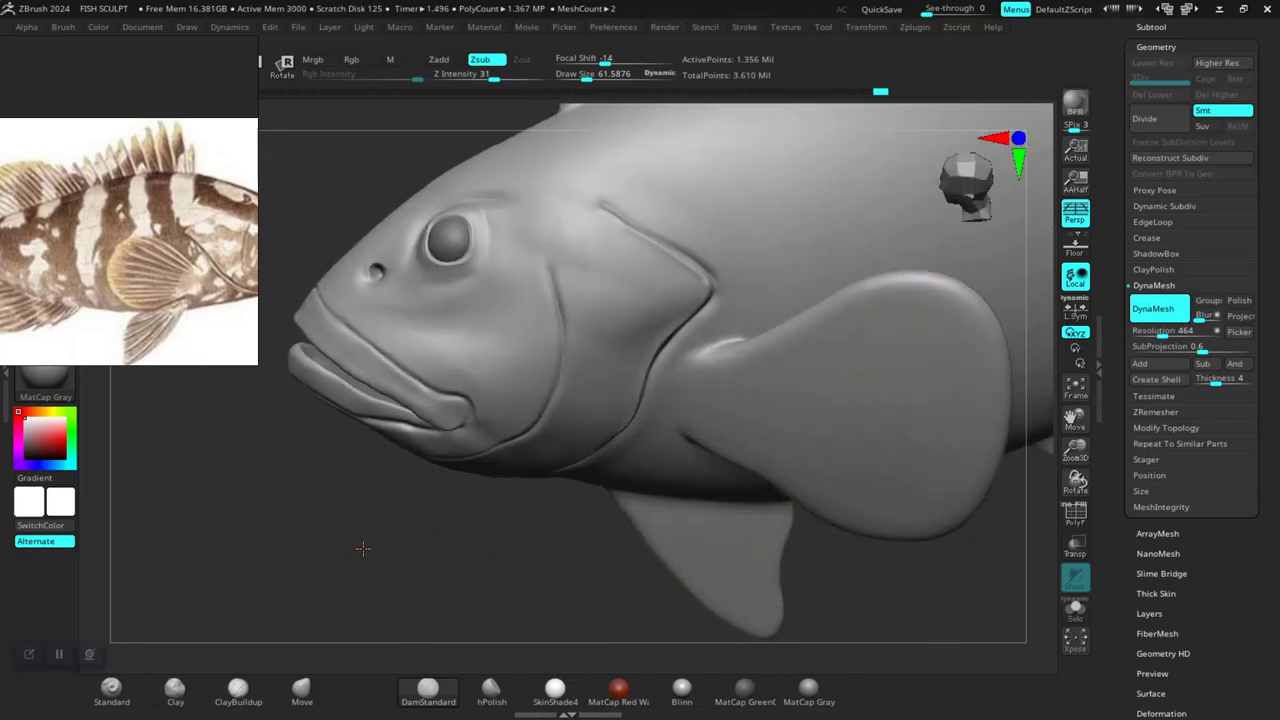
mouse_move(363, 543)
left_mouse_down()
mouse_move(263, 537)
mouse_move(412, 526)
left_mouse_up()
scroll(97, 273, "down", 2)
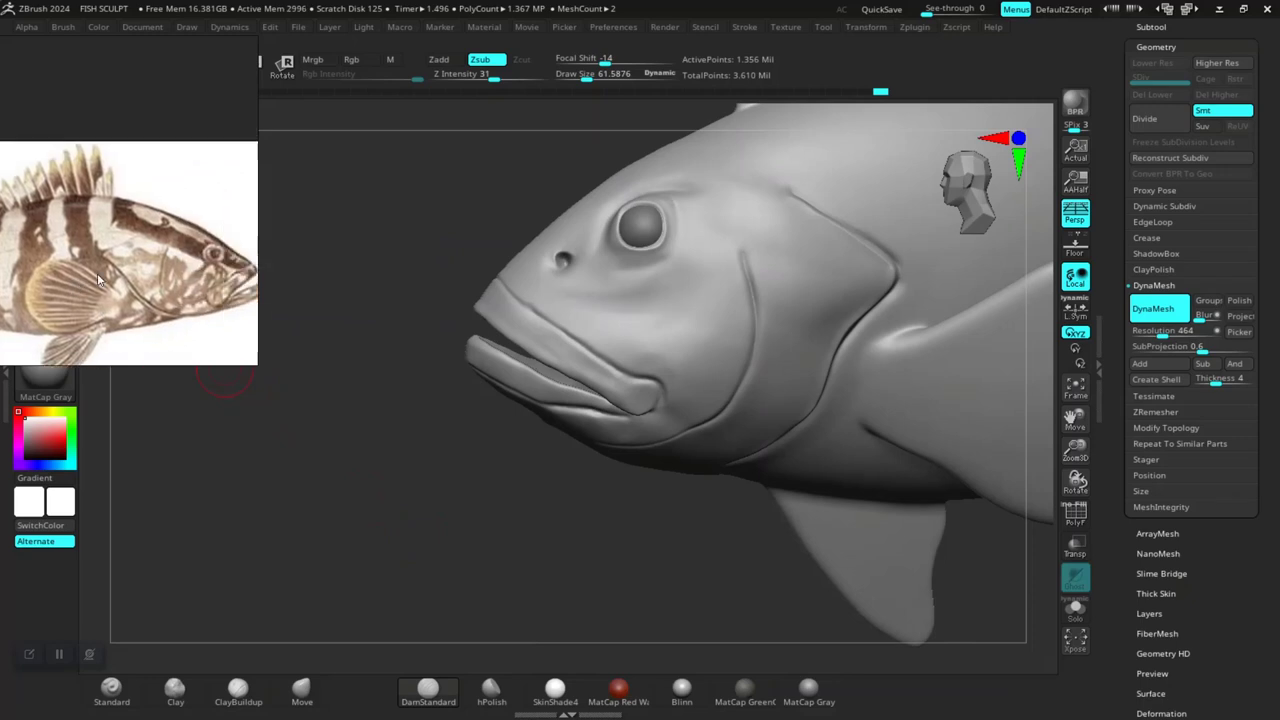
scroll(457, 463, "up", 2)
scroll(414, 537, "up", 2)
mouse_move(441, 587)
left_mouse_down()
mouse_move(391, 603)
mouse_move(498, 536)
left_mouse_up()
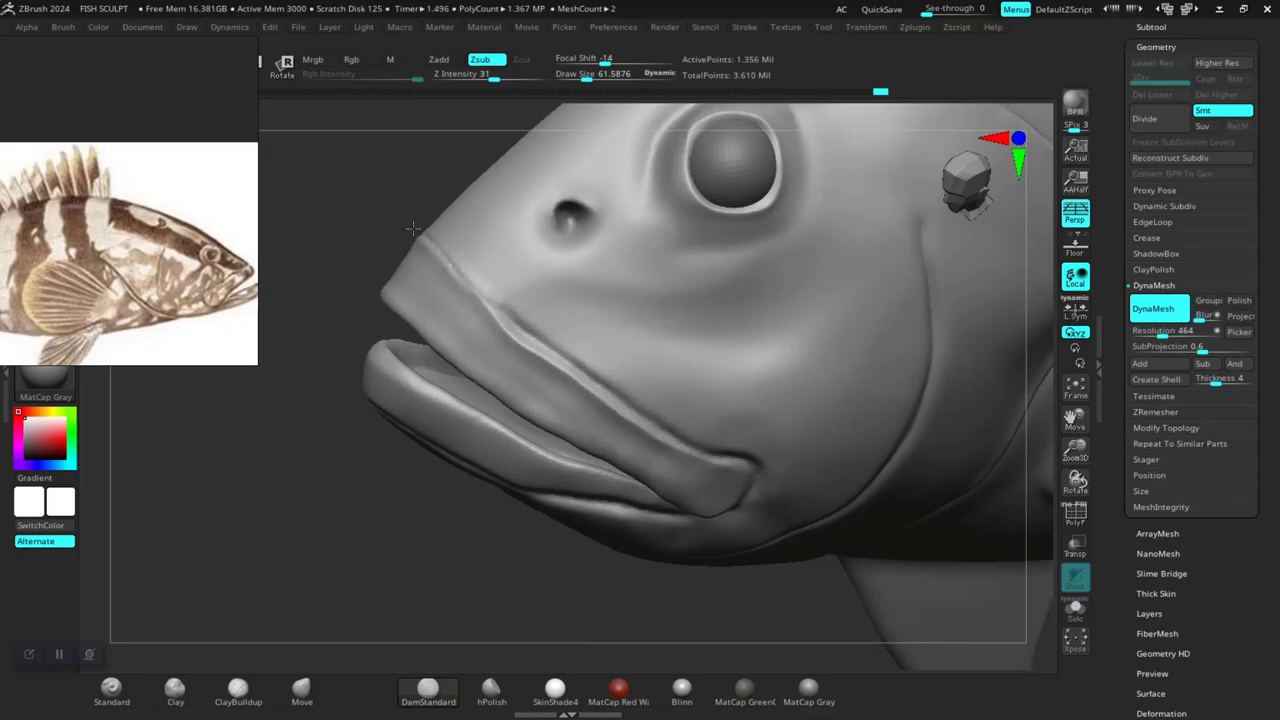
left_click_drag(377, 540, 500, 430)
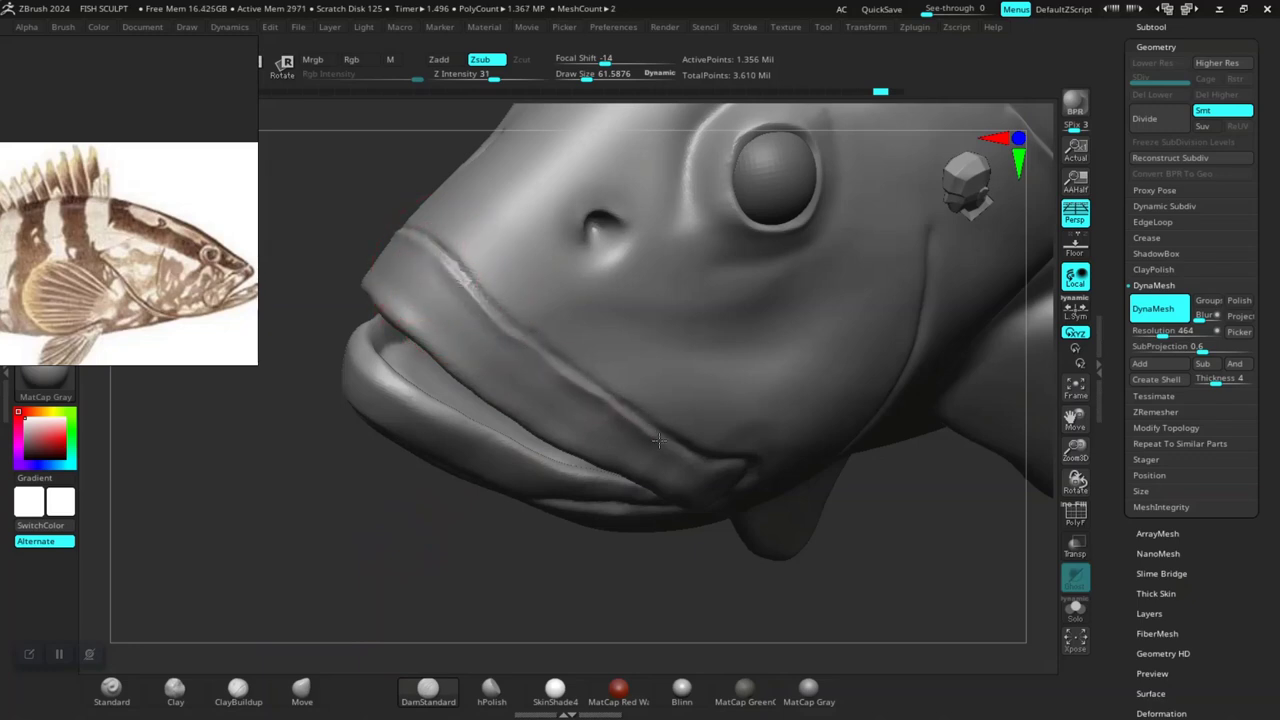
left_click_drag(703, 613, 605, 595)
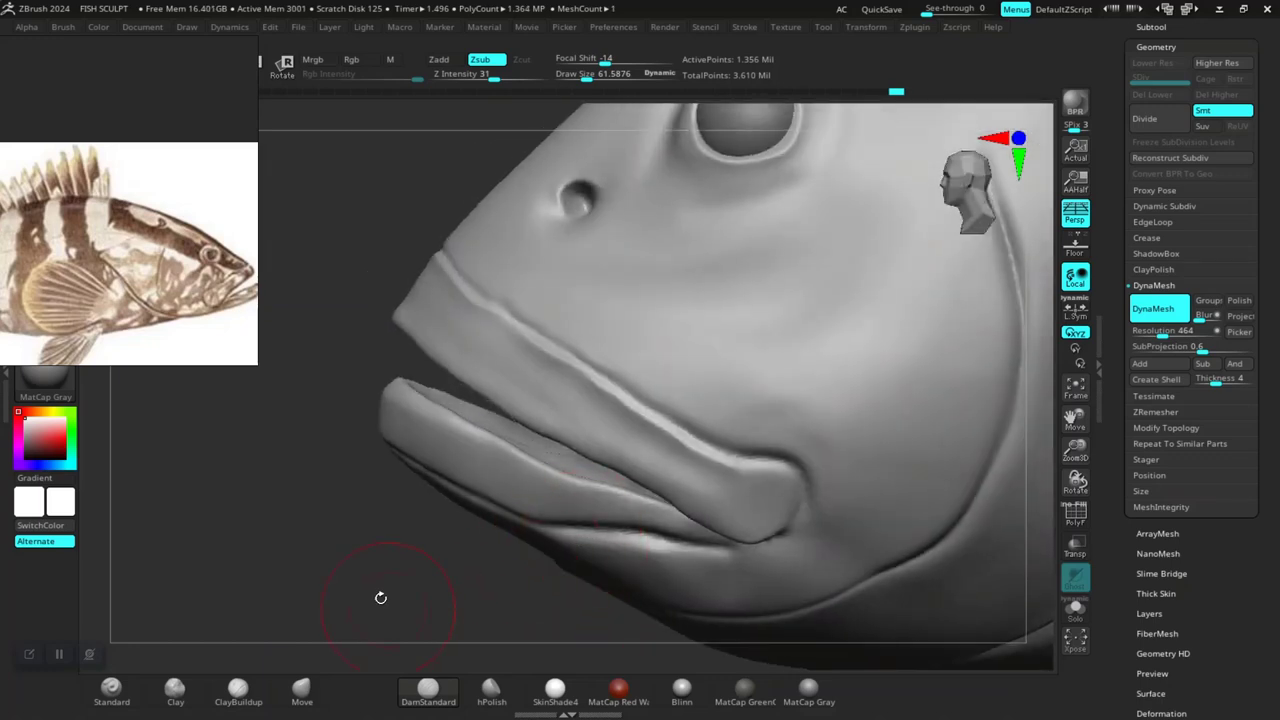
left_click_drag(380, 598, 330, 545)
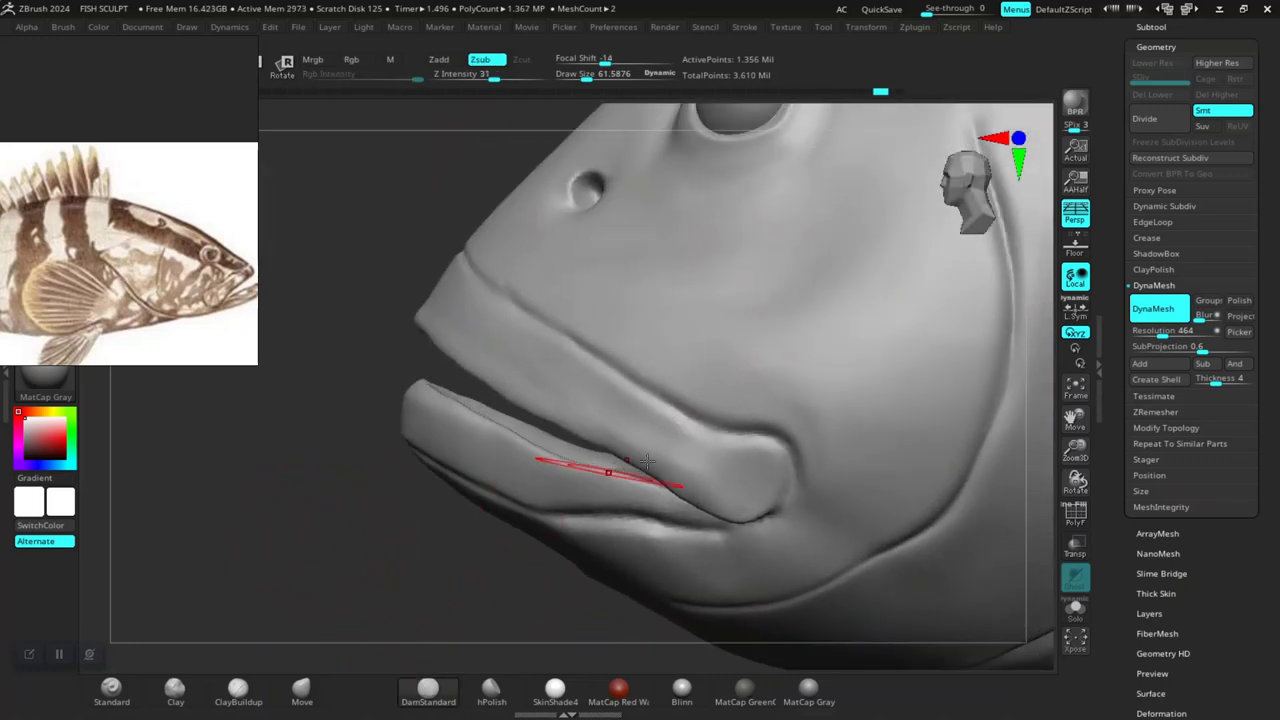
left_click_drag(545, 470, 750, 440)
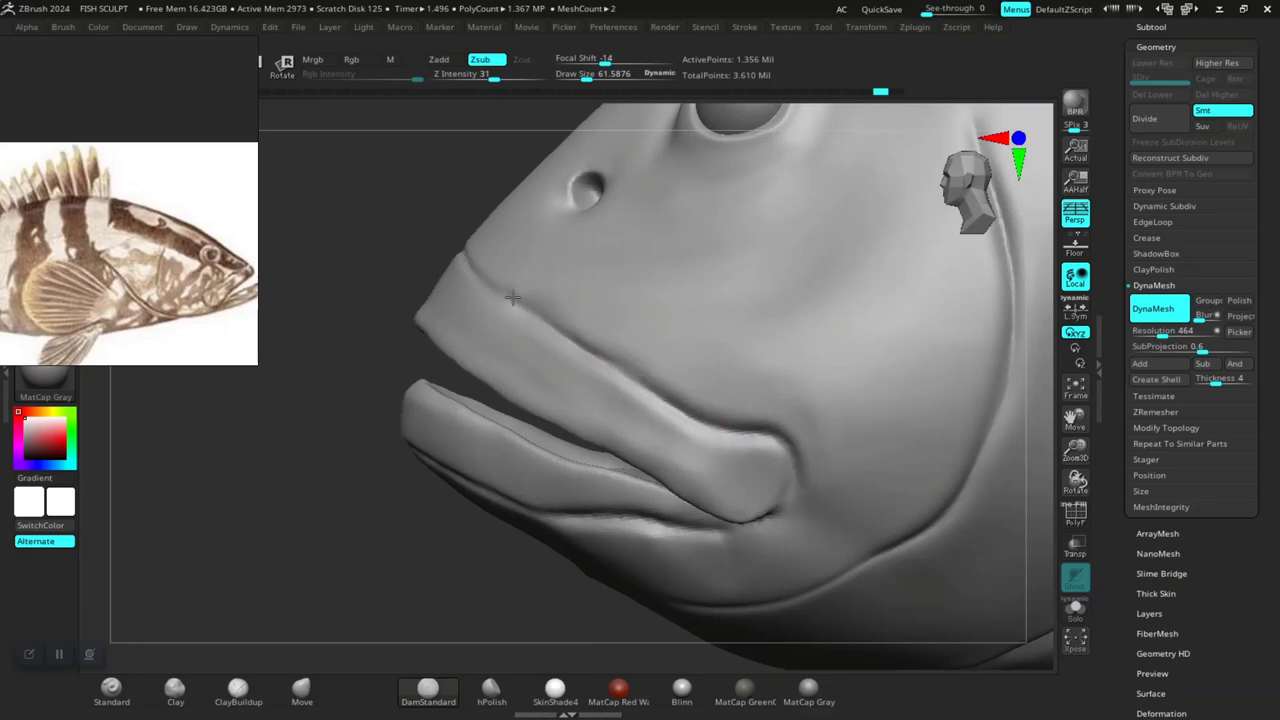
- Reduce Draw Size to about 38.6 and deepen the crease along the lip fold
left_click_drag(344, 425, 543, 429)
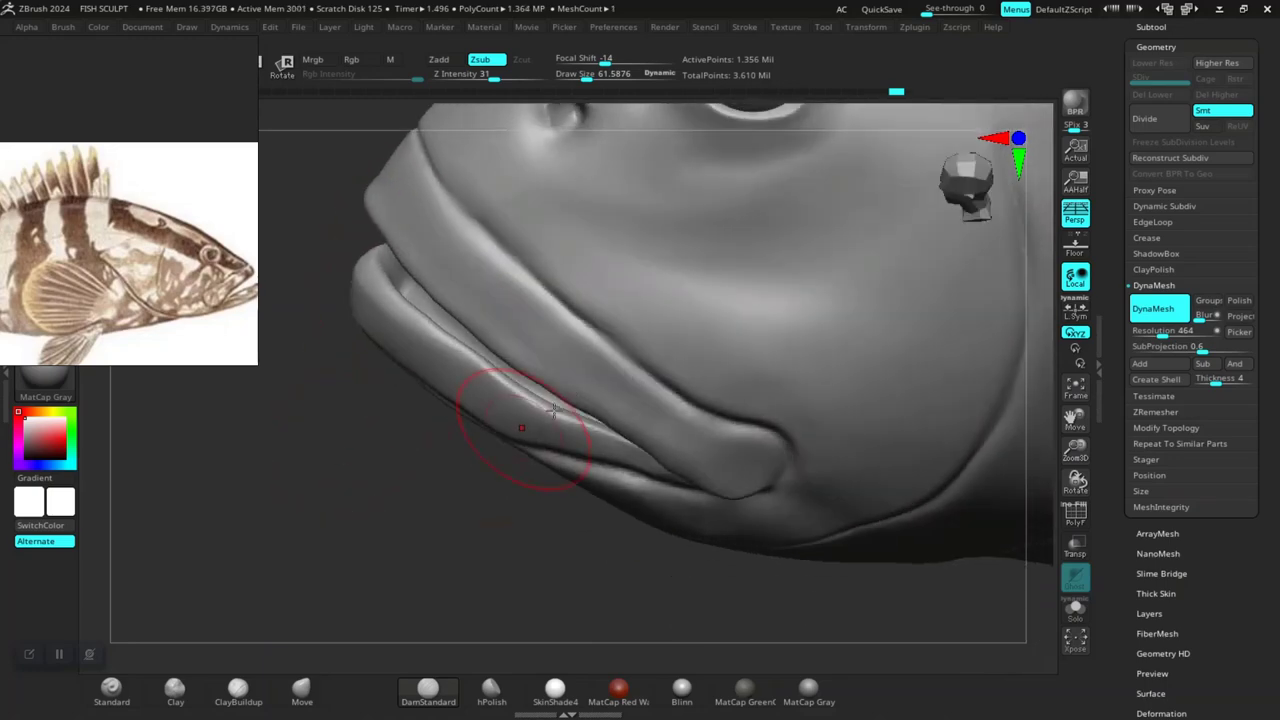
key("space")
left_click_drag(629, 363, 700, 386)
left_click_drag(348, 566, 617, 404, "alt")
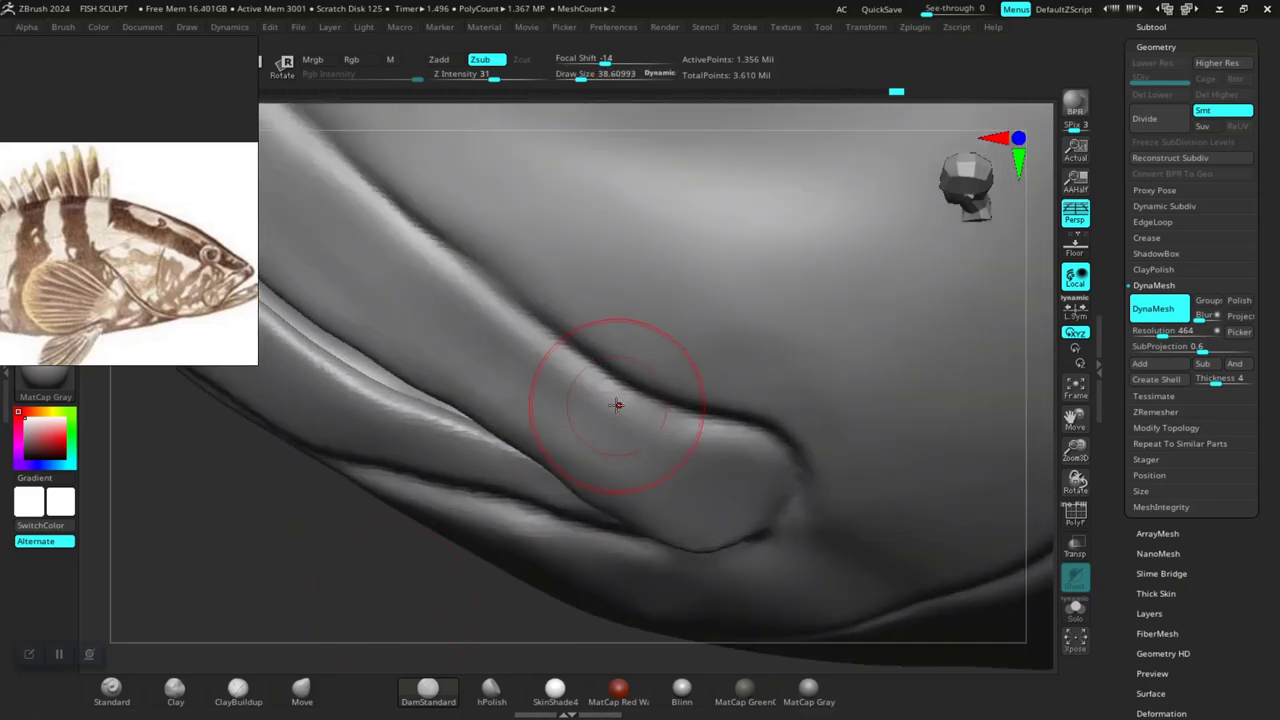
left_click_drag(428, 614, 690, 385)
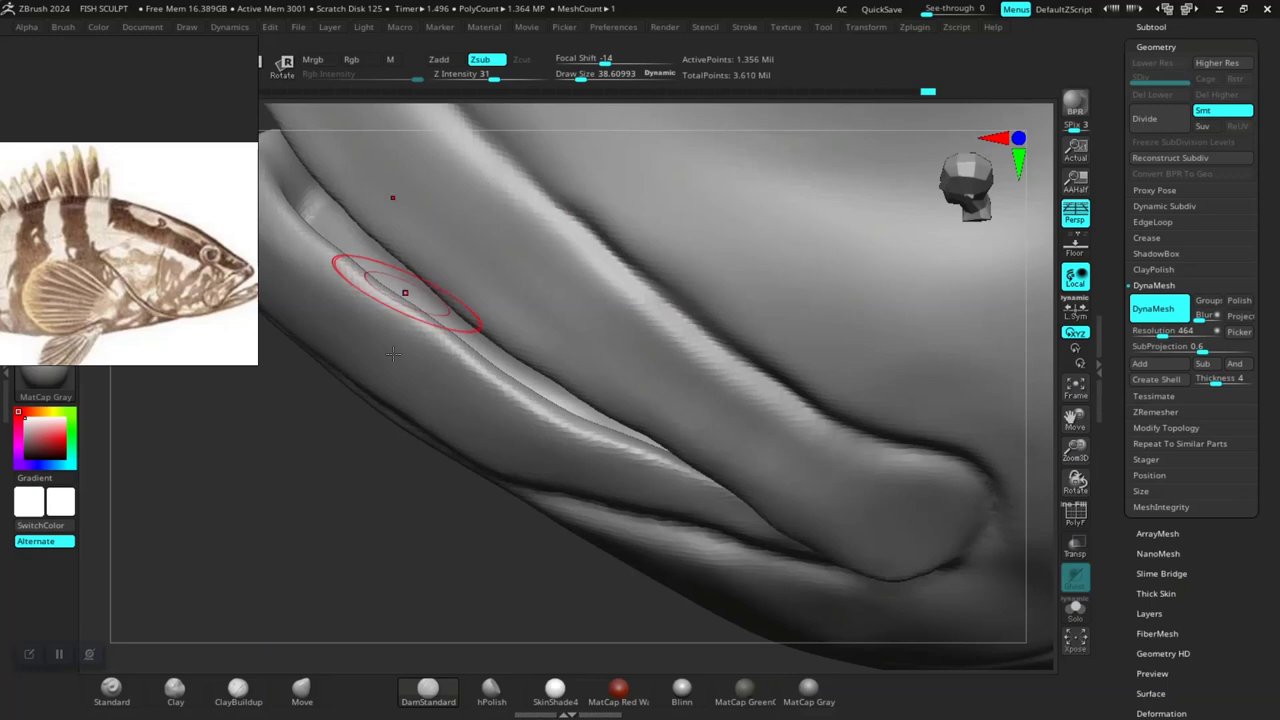
mouse_move(268, 457)
left_mouse_down("alt")
mouse_move(408, 514)
mouse_move(608, 403)
left_mouse_up("alt")
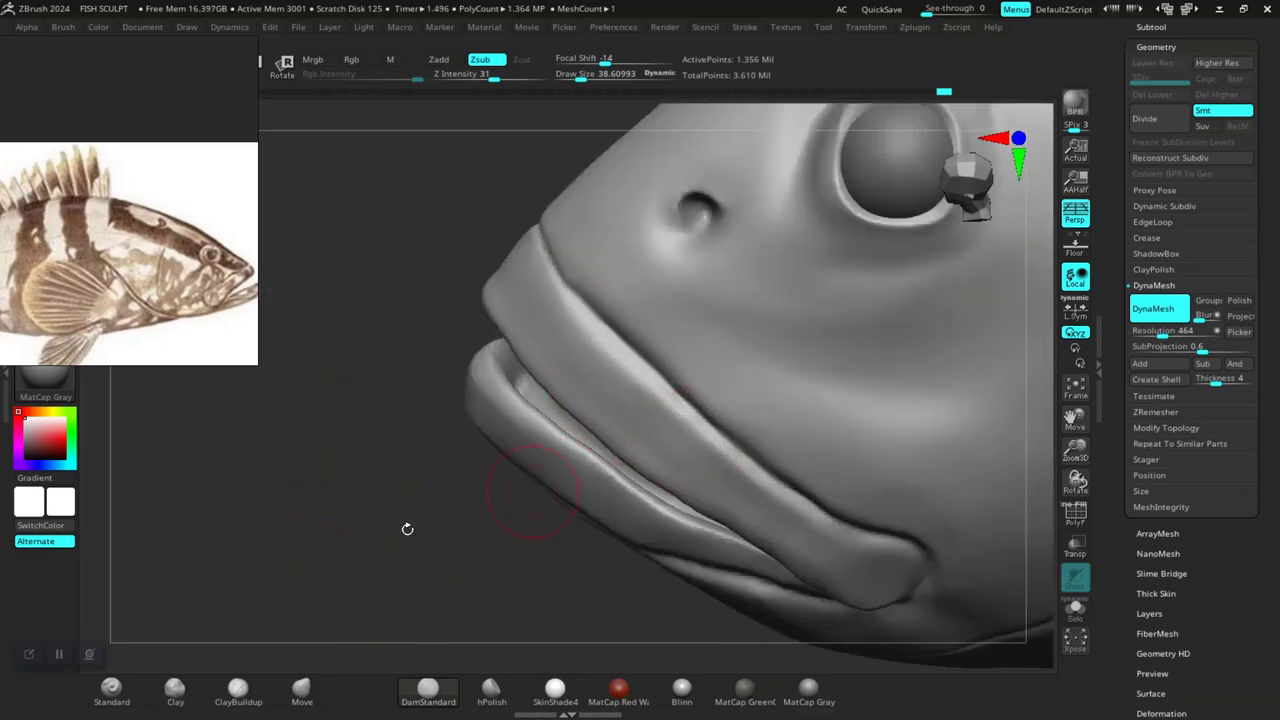
left_click_drag(408, 526, 495, 467)
left_click_drag(565, 310, 577, 288)
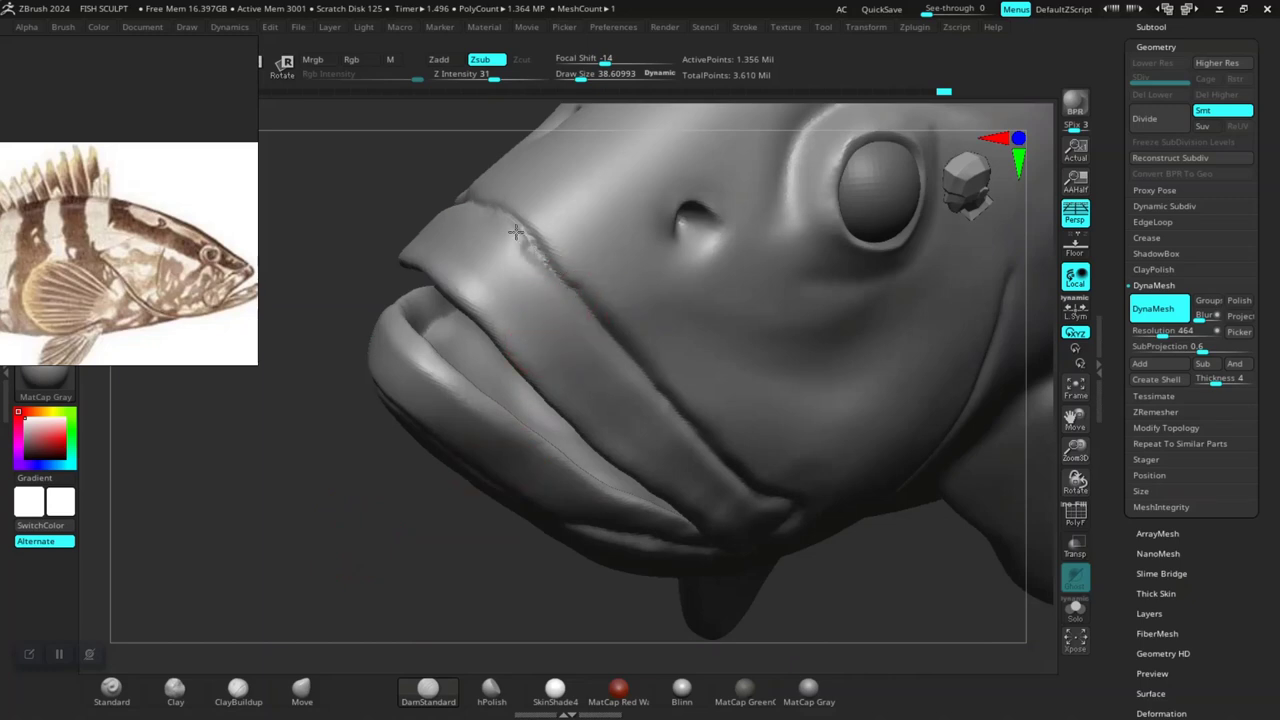
- Zoom to a side view of the lips and reselect DamStandard with B-D-S
left_click_drag(371, 523, 351, 477)
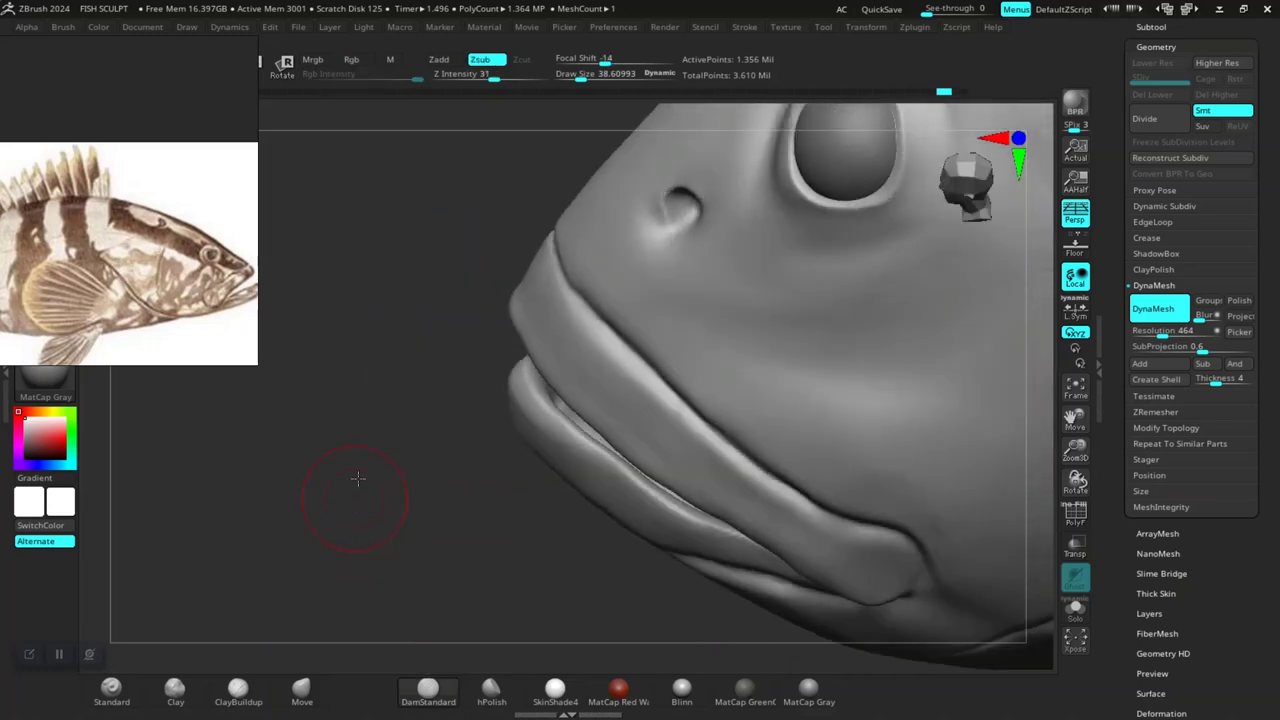
key("b")
key("d")
key("s")
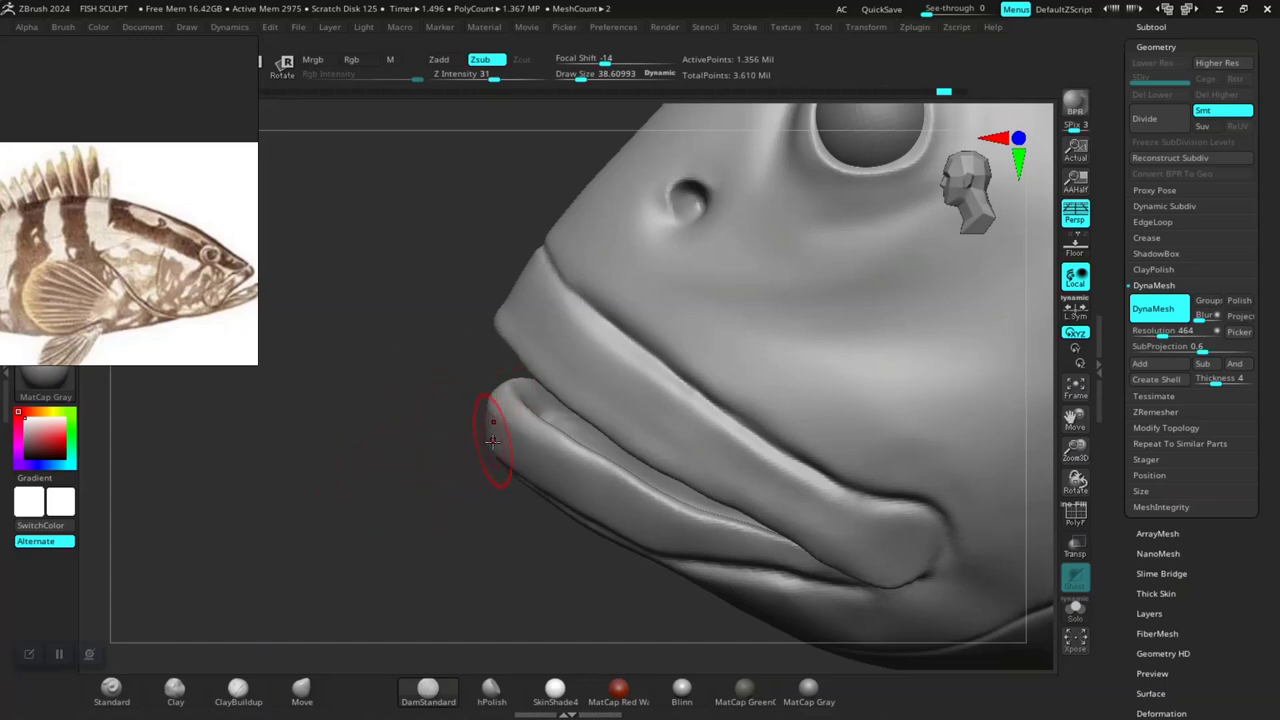
- Turn the mouth into view and deepen the curved lip-corner crease with DamStandard
key("b")
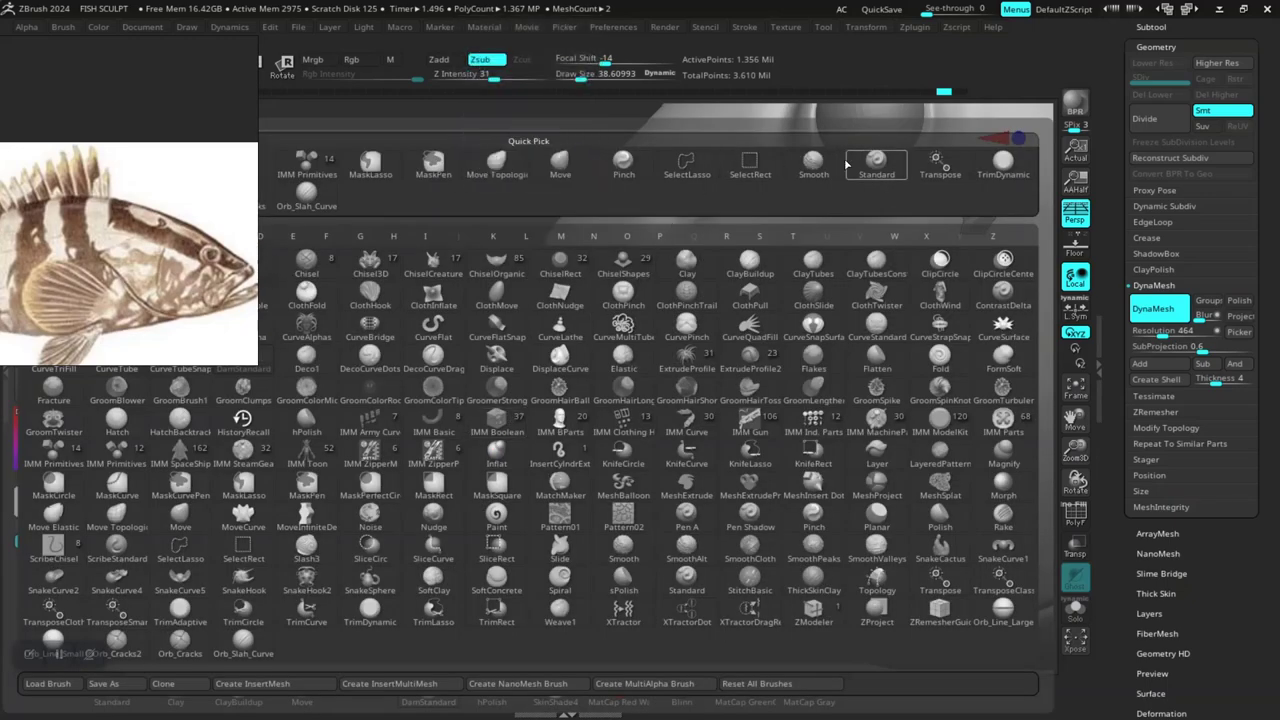
left_click(623, 162)
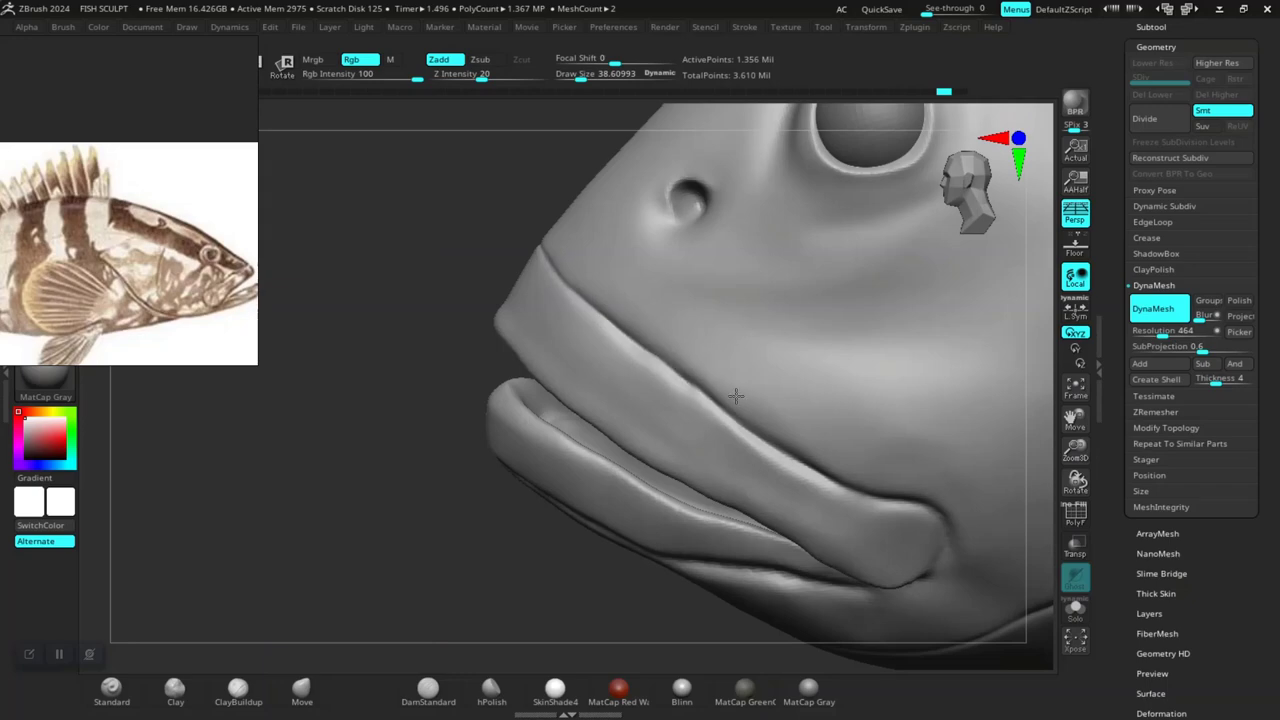
left_click_drag(342, 503, 464, 412)
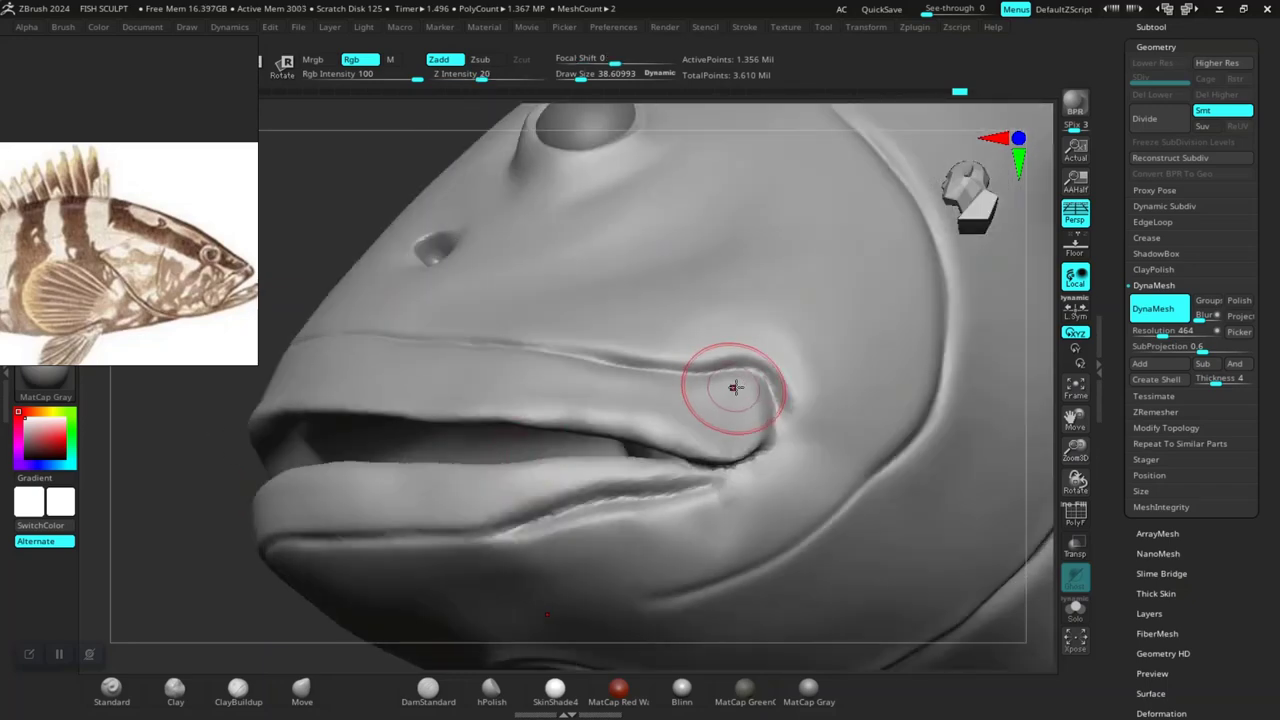
left_click(428, 688)
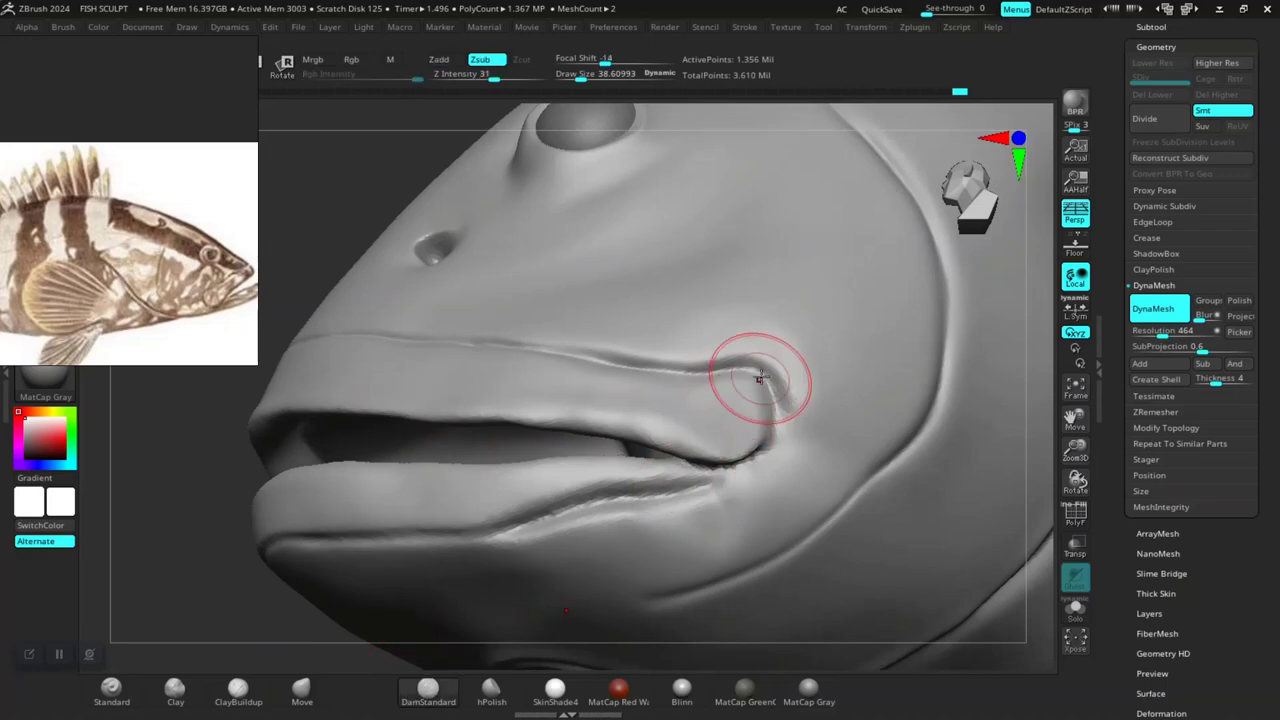
left_click_drag(750, 413, 753, 390)
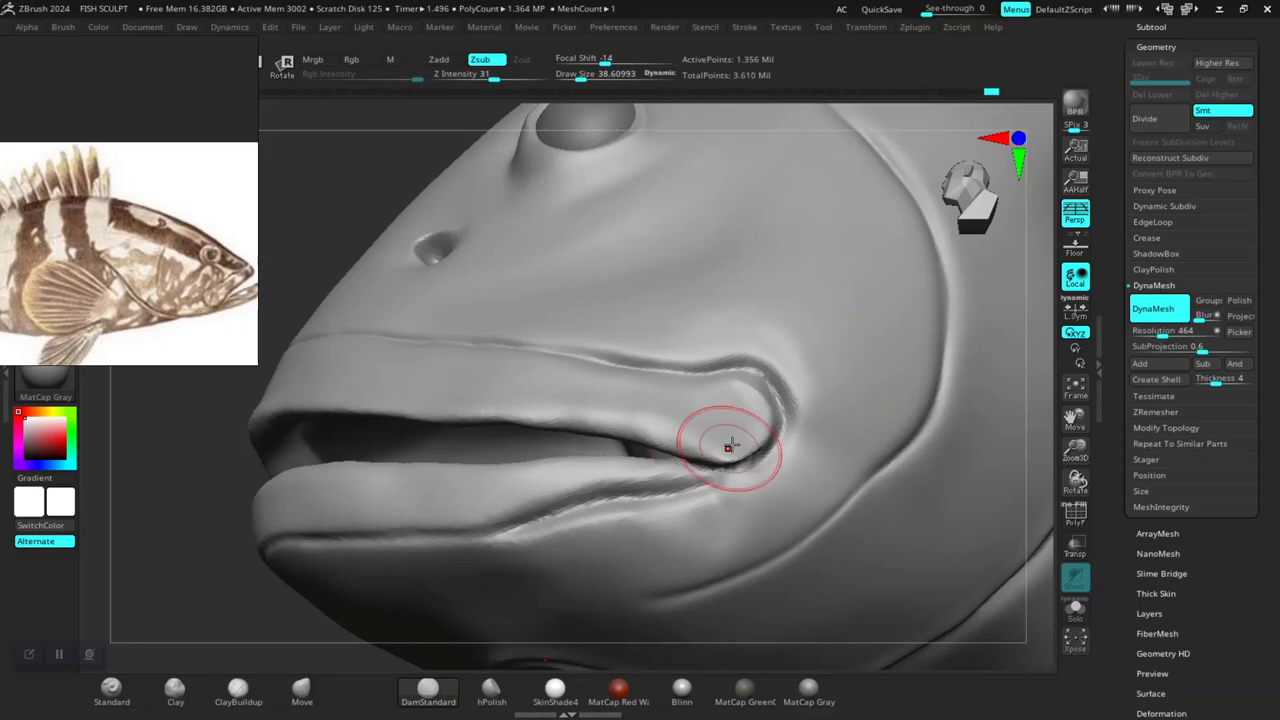
- Pinch the lip-corner and lower-lip creases tighter with the Pinch brush
key("b")
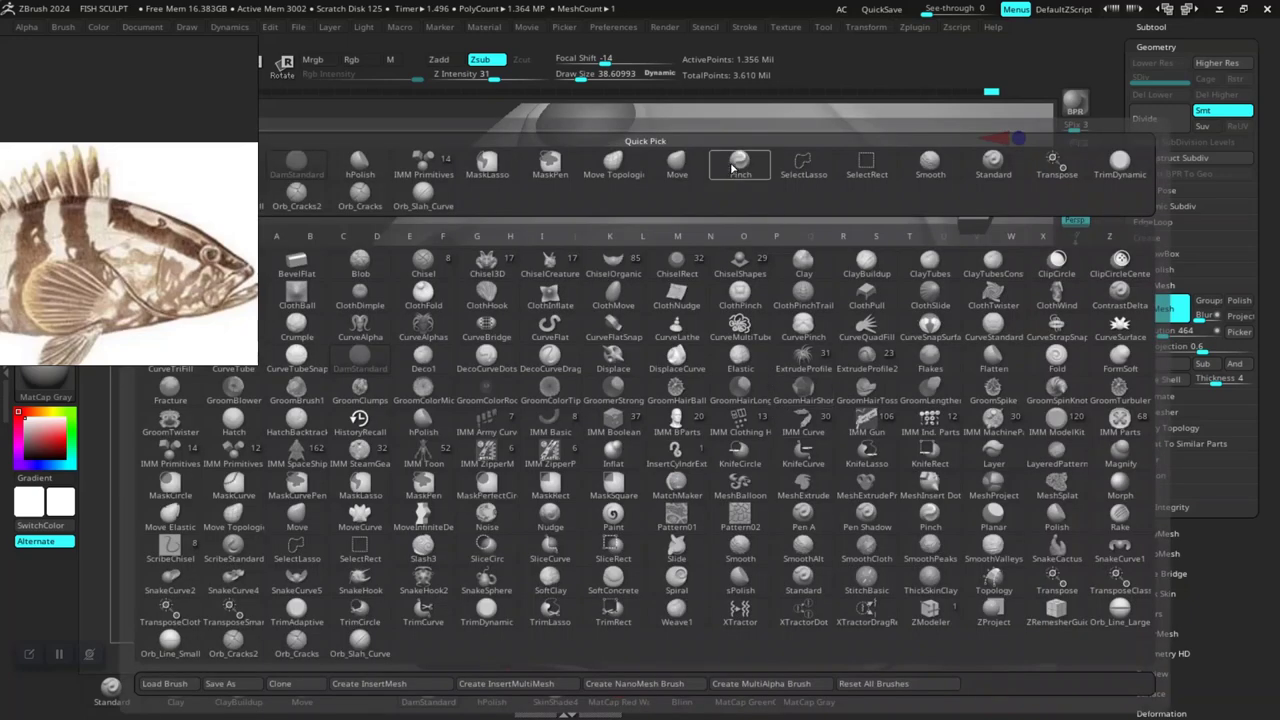
left_click(735, 168)
mouse_move(737, 443)
left_mouse_down()
mouse_move(757, 463)
mouse_move(785, 408)
left_mouse_up()
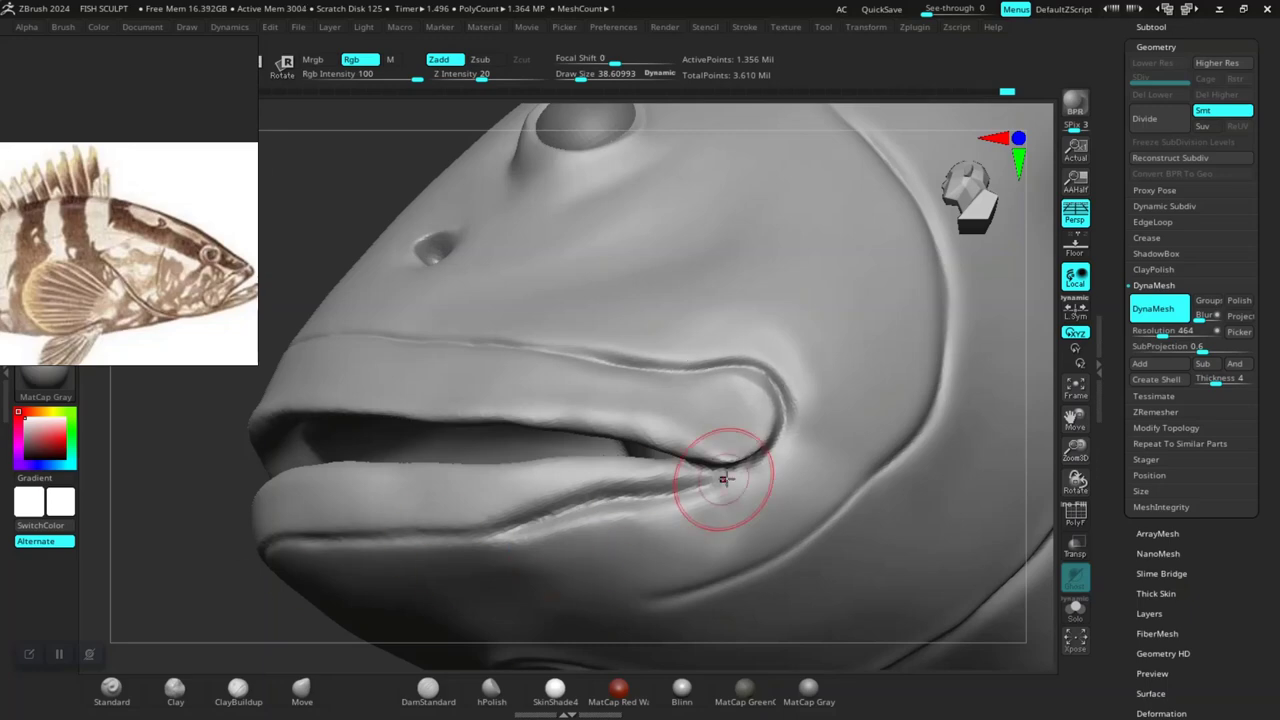
mouse_move(716, 462)
left_mouse_down()
mouse_move(625, 506)
mouse_move(545, 520)
left_mouse_up()
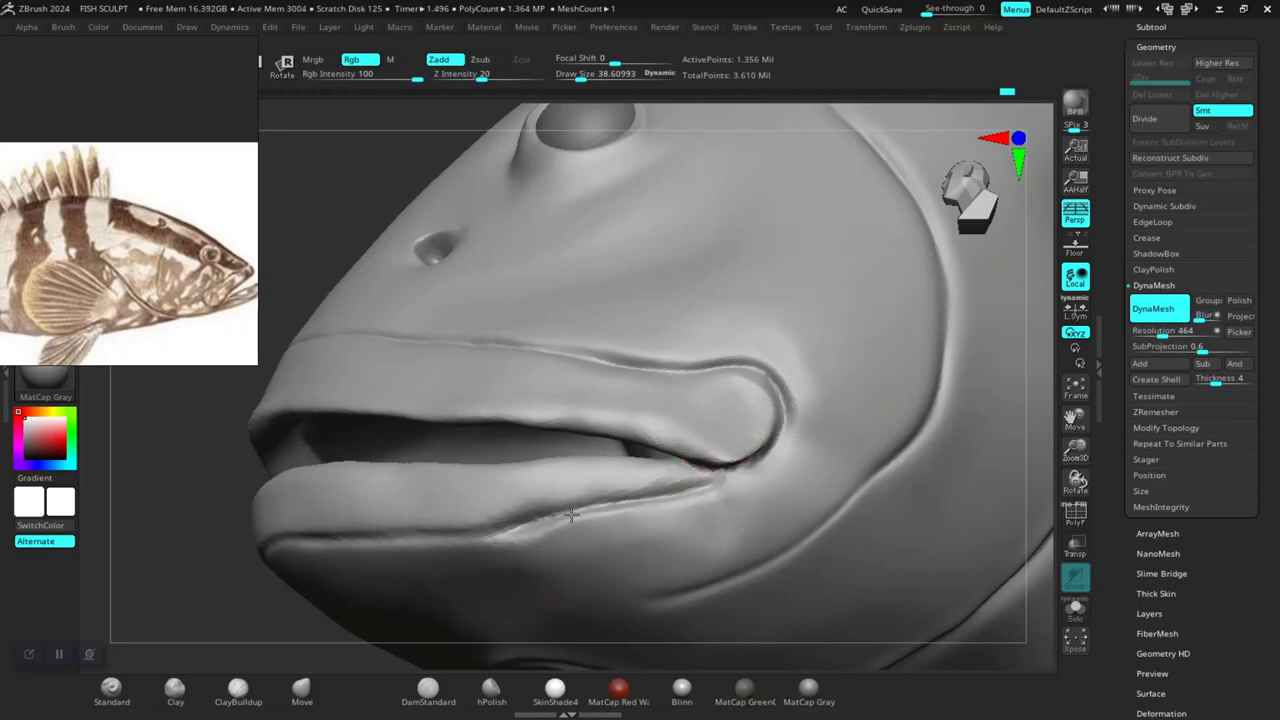
mouse_move(230, 636)
left_mouse_down()
mouse_move(329, 537)
mouse_move(555, 492)
left_mouse_up()
left_click_drag(443, 521, 290, 540)
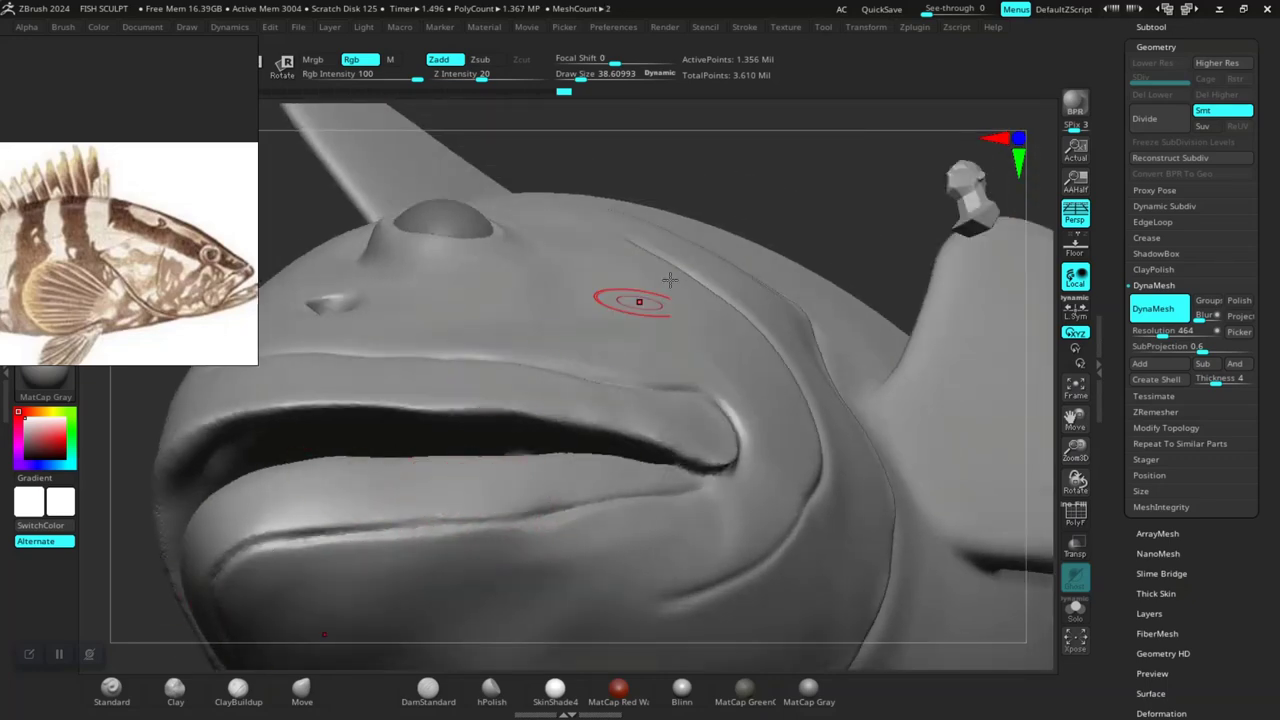
mouse_move(704, 157)
left_mouse_down()
mouse_move(652, 277)
mouse_move(643, 251)
mouse_move(760, 331)
mouse_move(560, 546)
mouse_move(435, 562)
mouse_move(371, 603)
mouse_move(423, 569)
mouse_move(323, 606)
mouse_move(141, 433)
left_mouse_up()
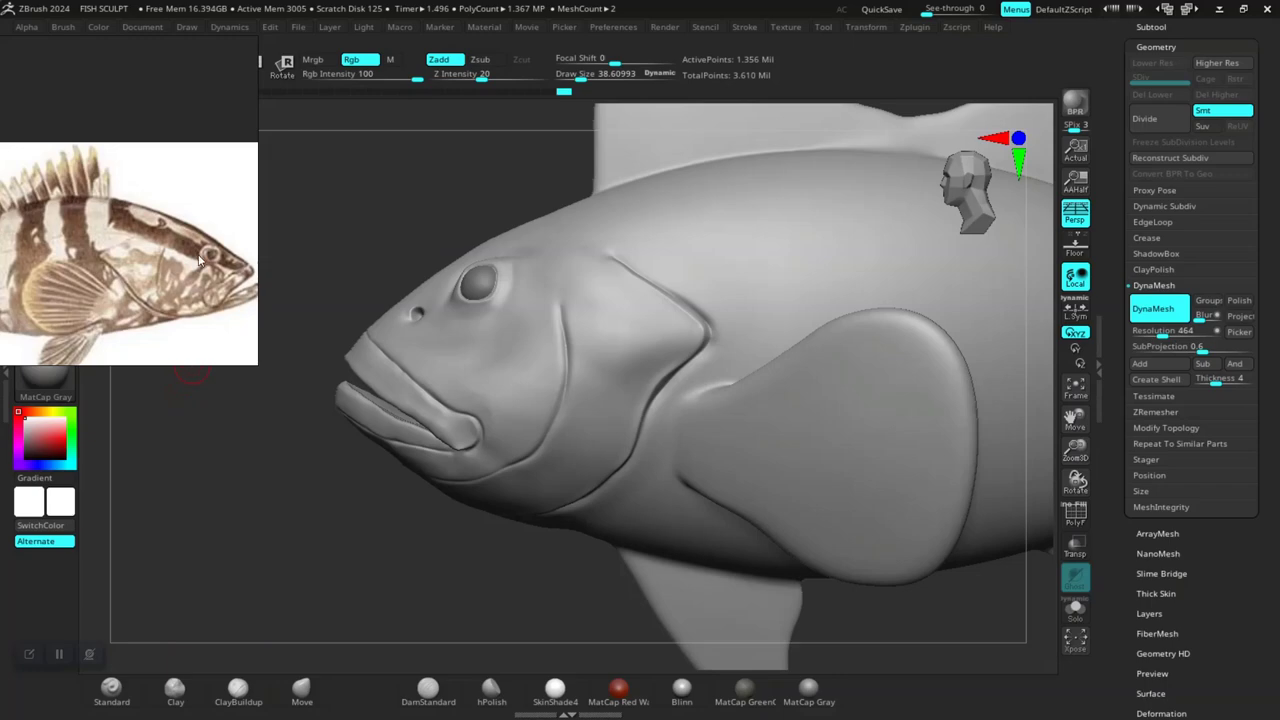
scroll(152, 268, "down", 3)
scroll(140, 266, "down", 2)
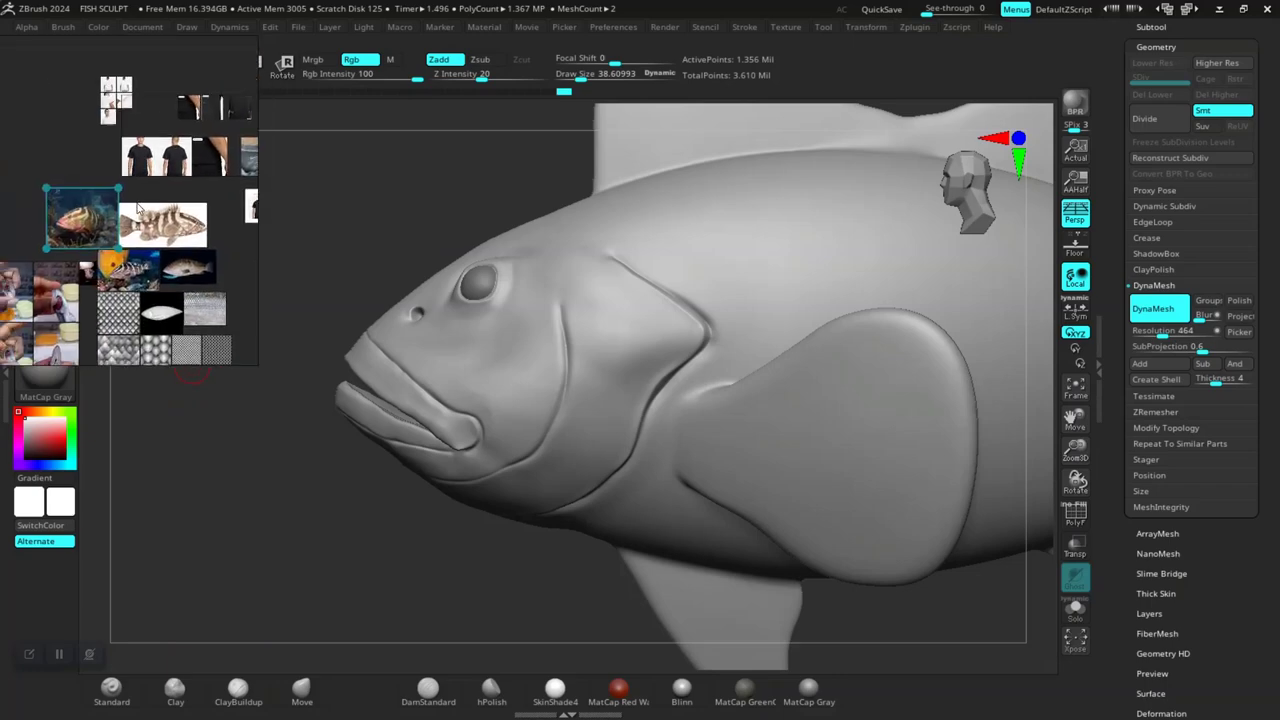
scroll(120, 264, "up", 1)
scroll(112, 262, "up", 2)
scroll(112, 262, "up", 3)
scroll(118, 263, "up", 2)
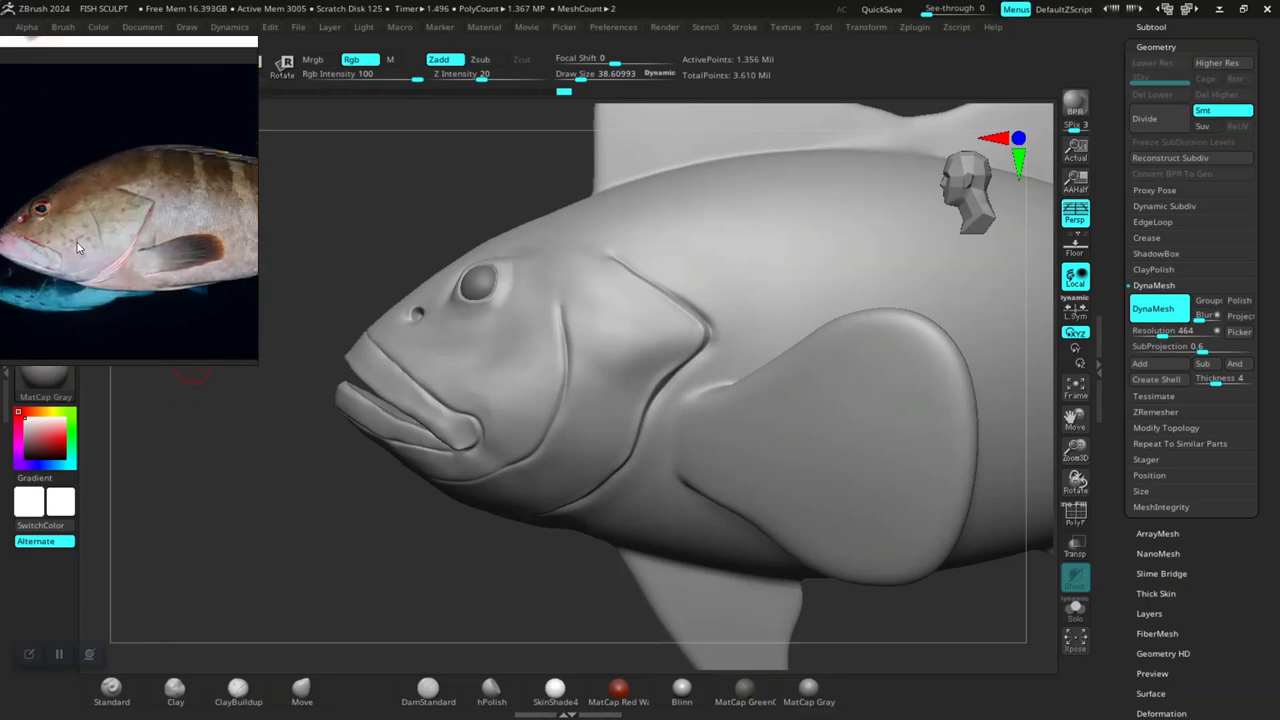
scroll(122, 264, "up", 2)
scroll(127, 265, "up", 1)
scroll(127, 266, "up", 2)
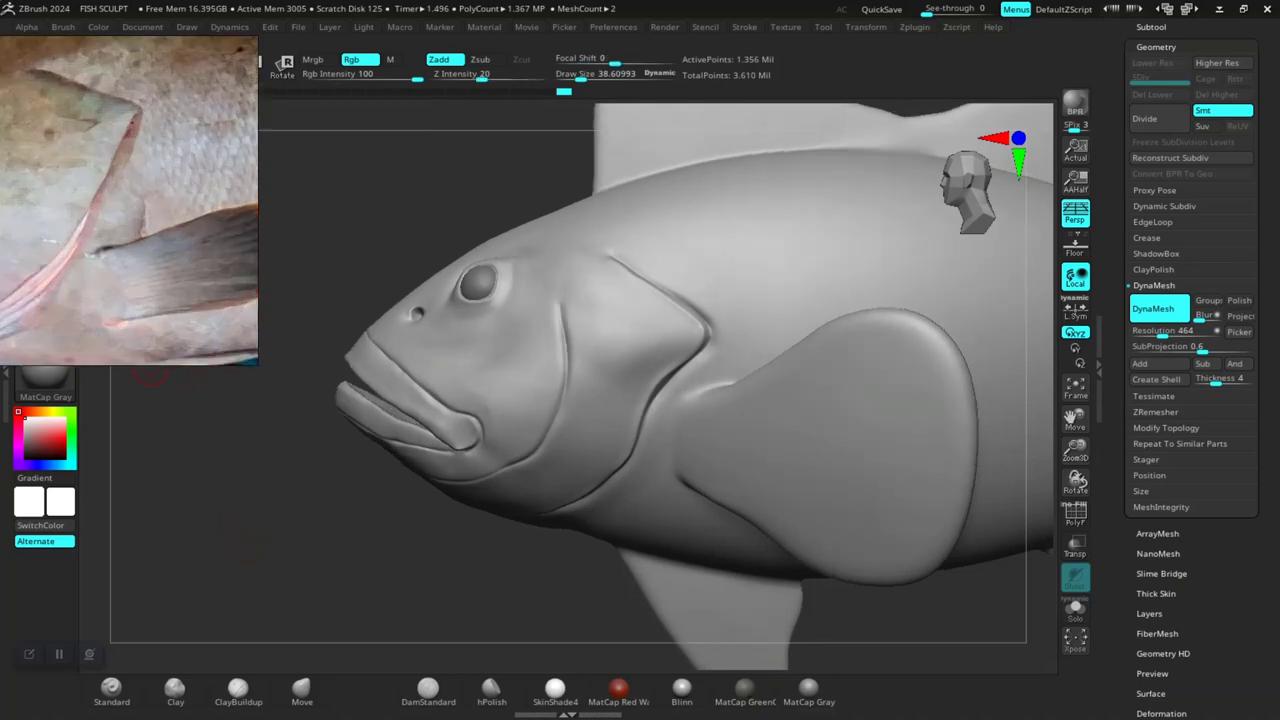
scroll(125, 263, "down", 5)
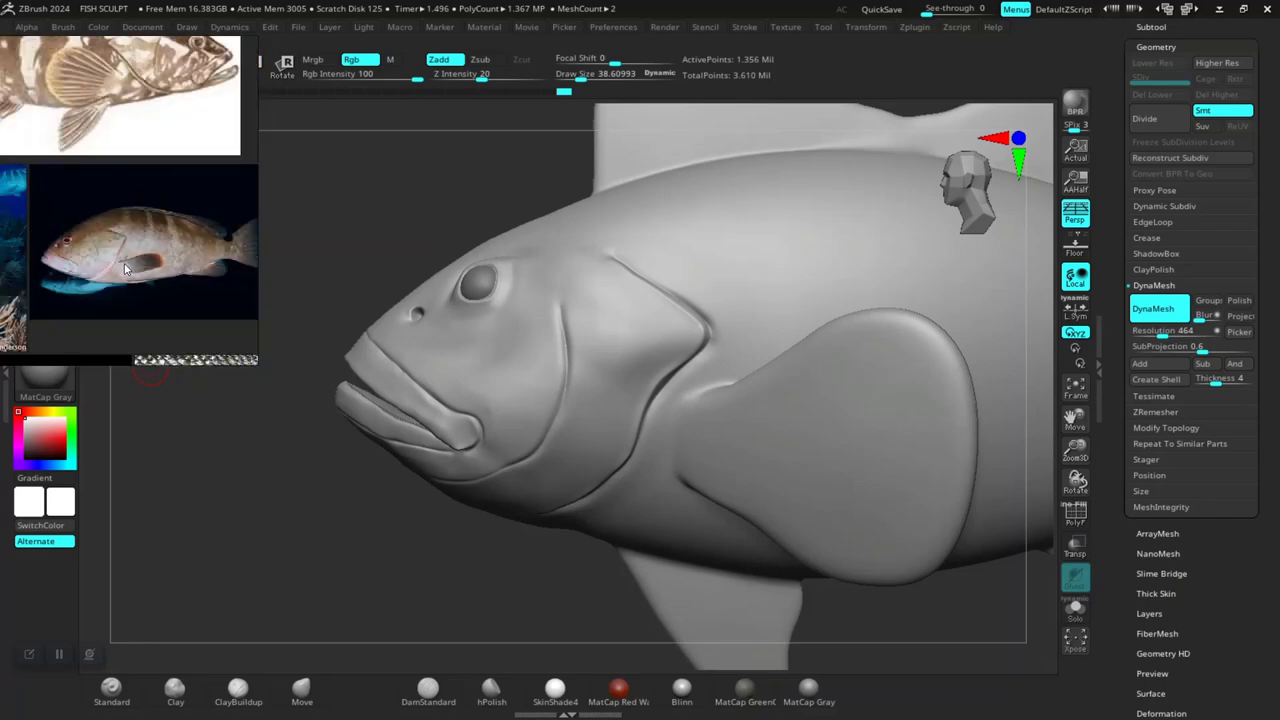
scroll(122, 263, "down", 2)
scroll(120, 263, "down", 2)
scroll(118, 263, "down", 1)
middle_click_drag(118, 264, 56, 276)
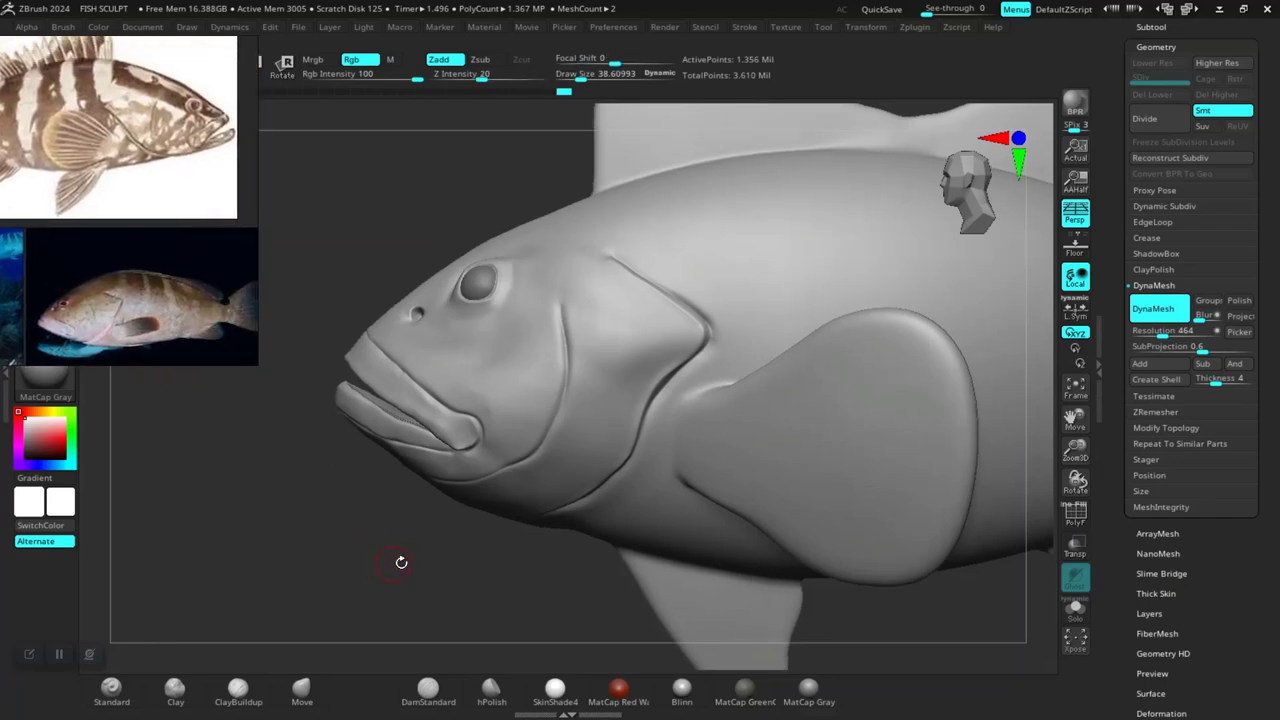
mouse_move(401, 562)
left_mouse_down("alt")
mouse_move(214, 523)
mouse_move(500, 517)
mouse_move(610, 568)
left_mouse_up("alt")
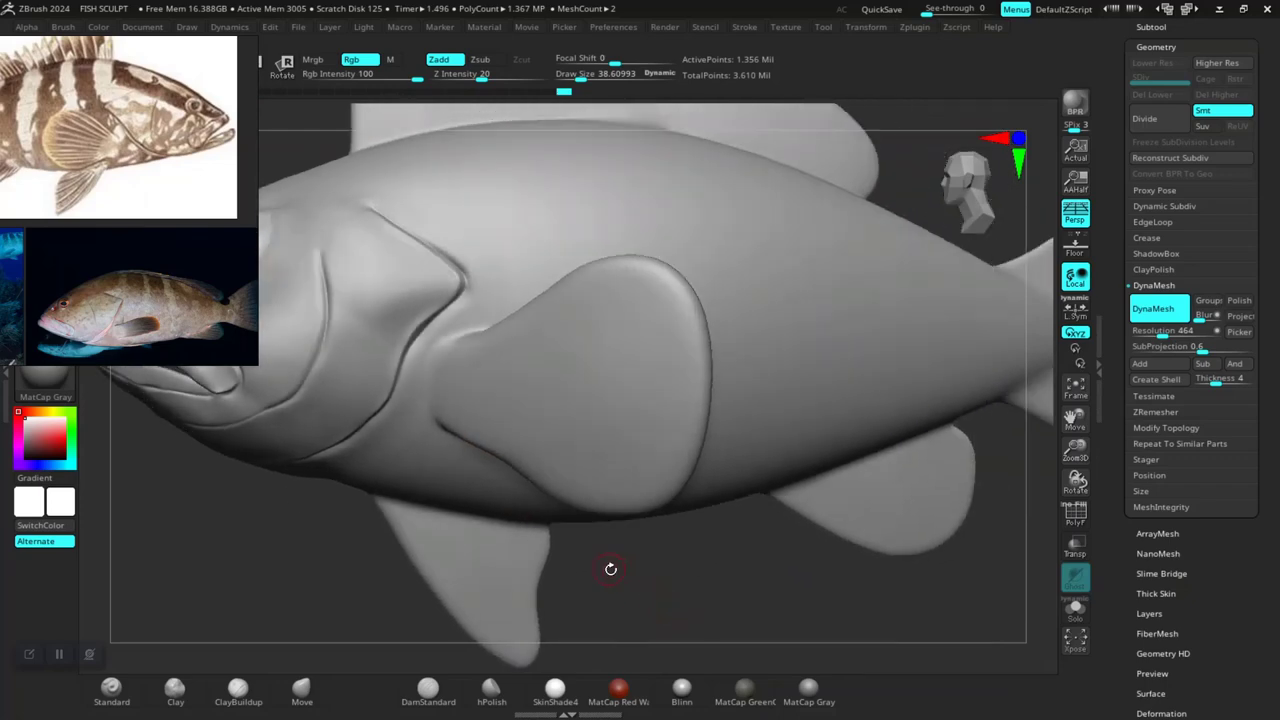
mouse_move(682, 606)
left_mouse_down()
mouse_move(831, 574)
mouse_move(656, 531)
mouse_move(297, 591)
mouse_move(173, 408)
left_mouse_up()
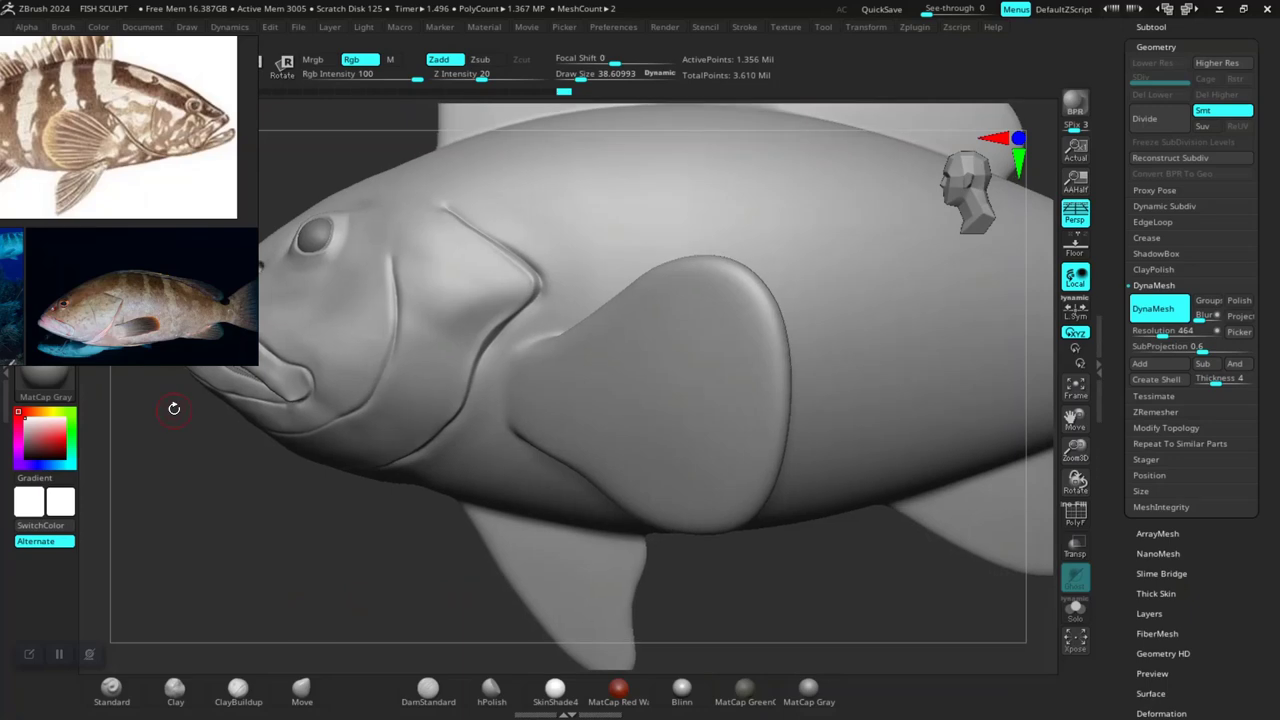
scroll(142, 294, "up", 2)
scroll(142, 294, "up", 2)
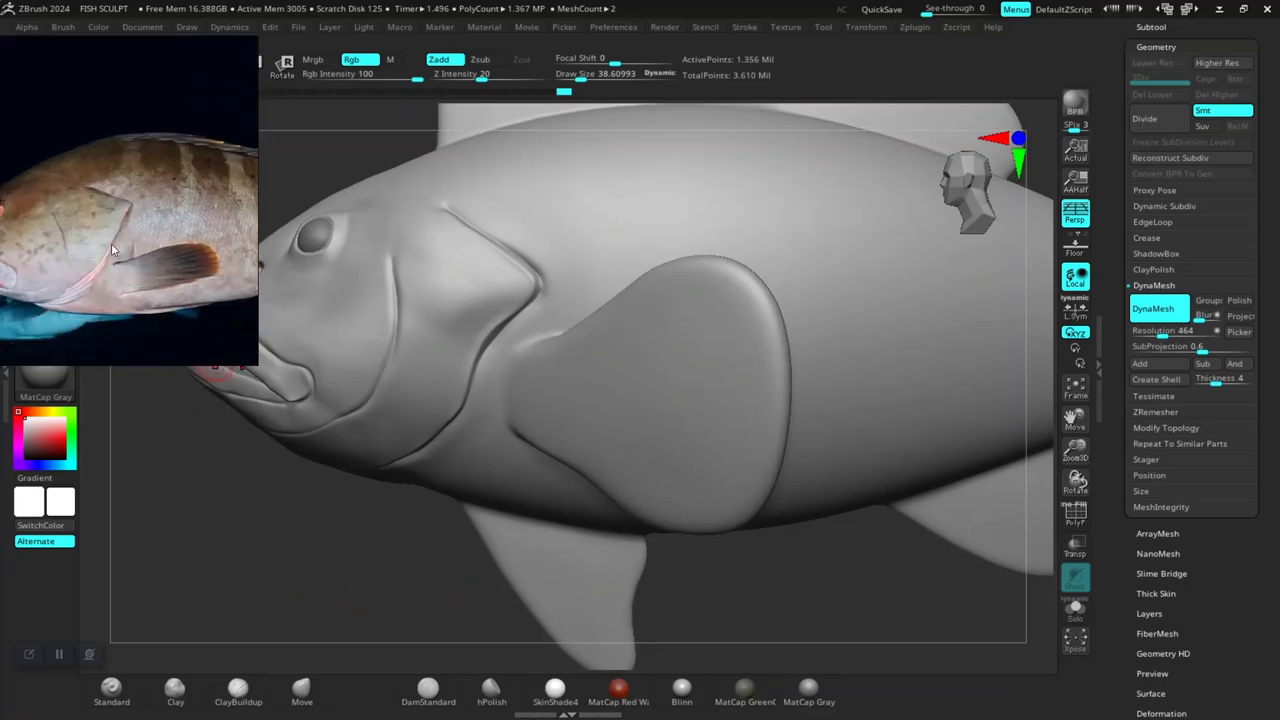
scroll(111, 243, "up", 2)
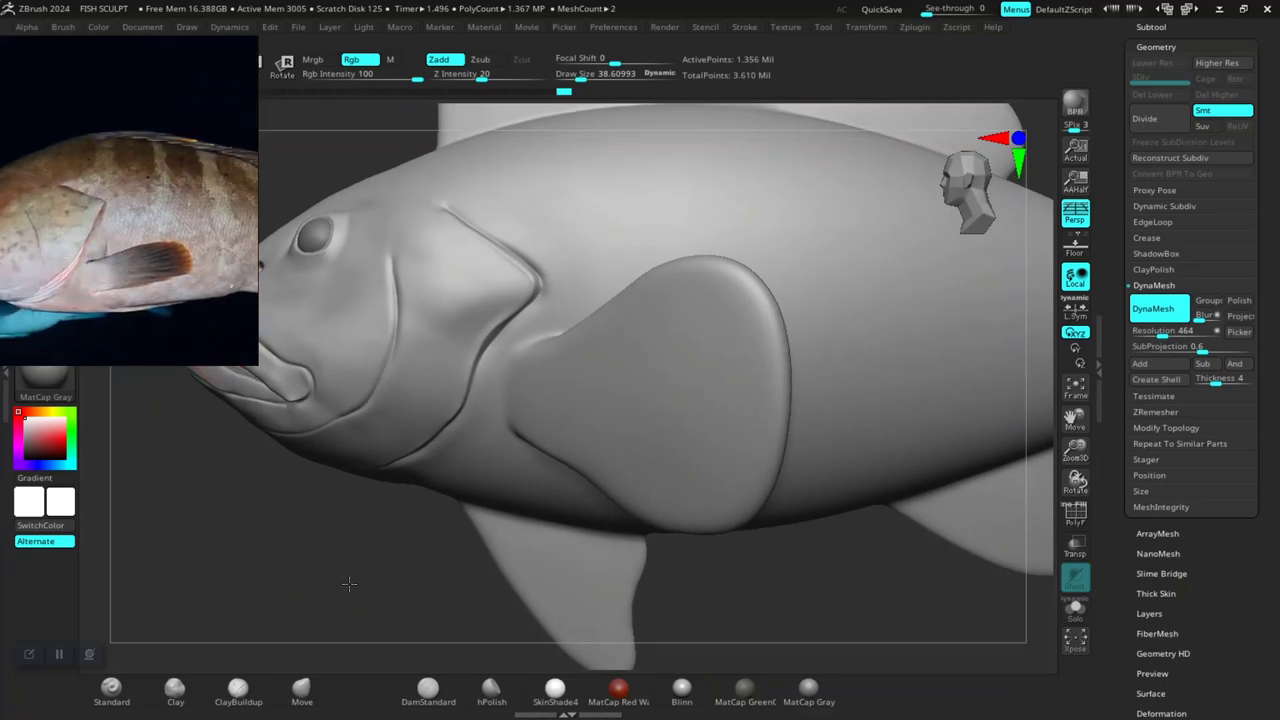
mouse_move(348, 583)
left_mouse_down()
mouse_move(237, 347)
mouse_move(54, 307)
mouse_move(126, 307)
mouse_move(80, 294)
mouse_move(121, 296)
left_mouse_up()
scroll(100, 283, "up", 2)
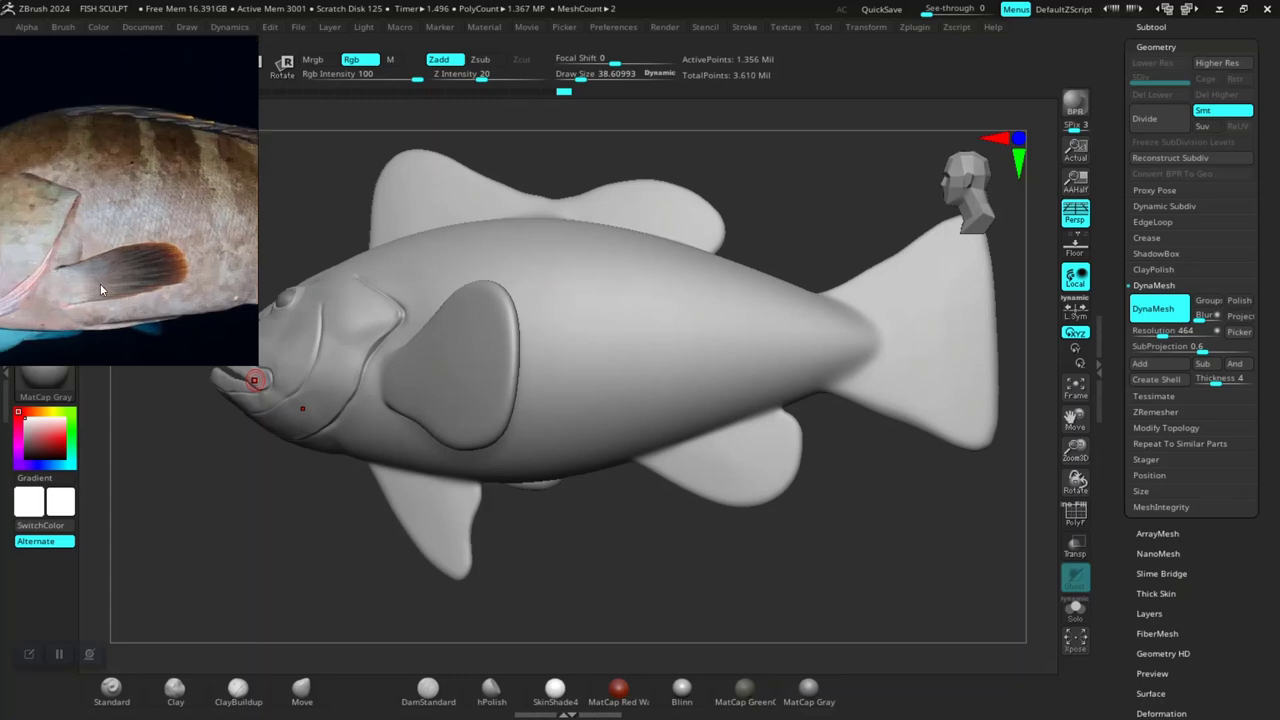
scroll(100, 283, "up", 2)
left_click_drag(222, 550, 251, 562)
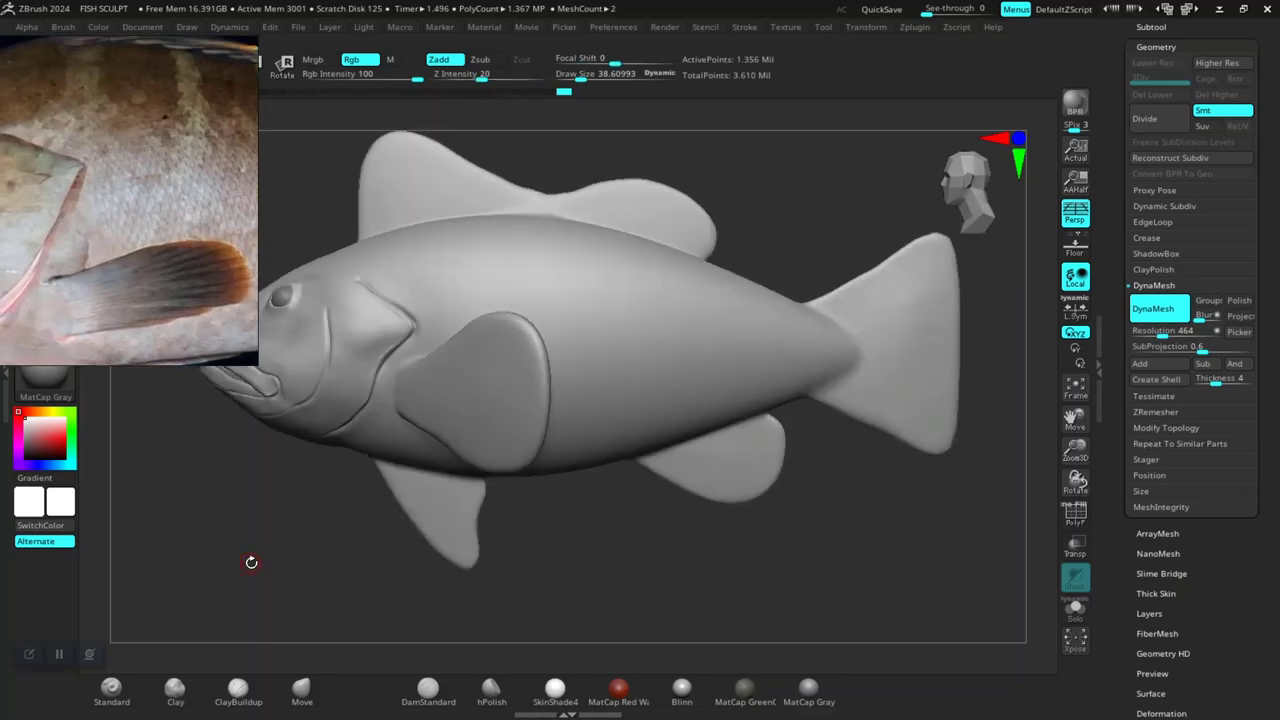
mouse_move(323, 580)
left_mouse_down()
mouse_move(386, 551)
mouse_move(360, 608)
mouse_move(368, 558)
mouse_move(389, 586)
mouse_move(480, 591)
mouse_move(394, 583)
mouse_move(536, 483)
left_mouse_up()
- Select DamStandard and carve a short groove into the pectoral fin's base fold
key("space")
left_click_drag(740, 322, 771, 322)
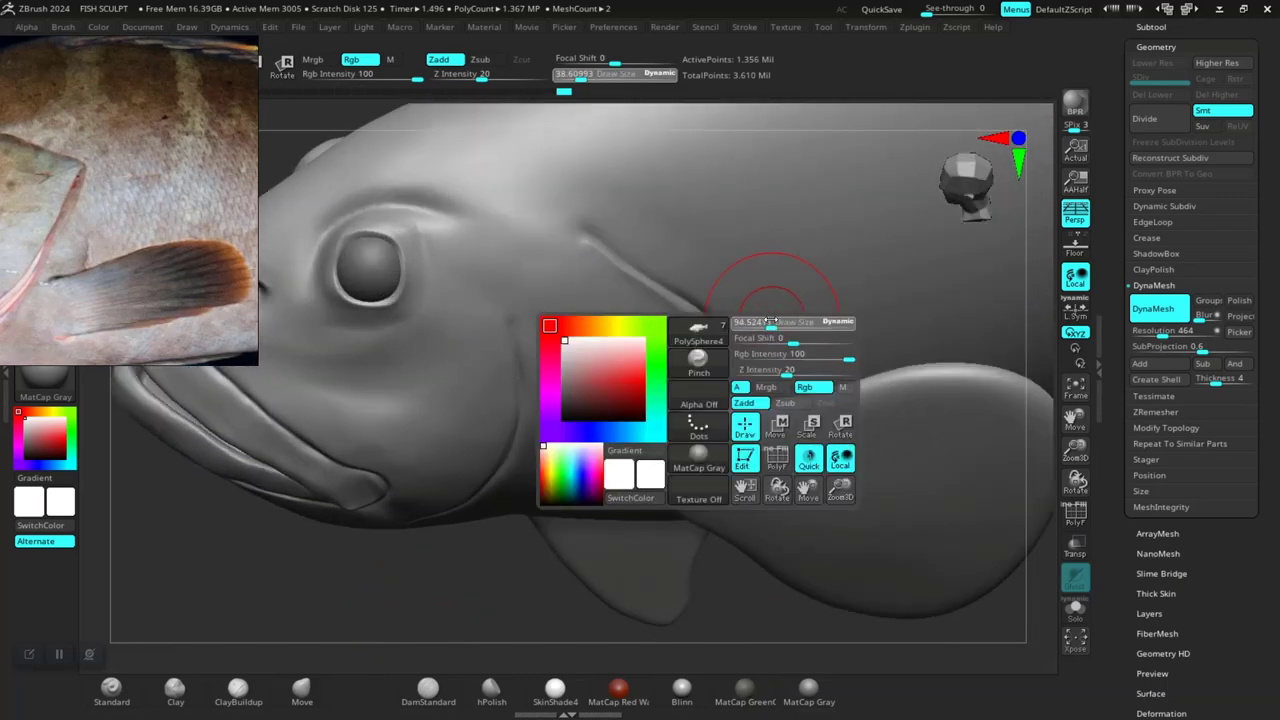
left_click_drag(414, 600, 486, 637)
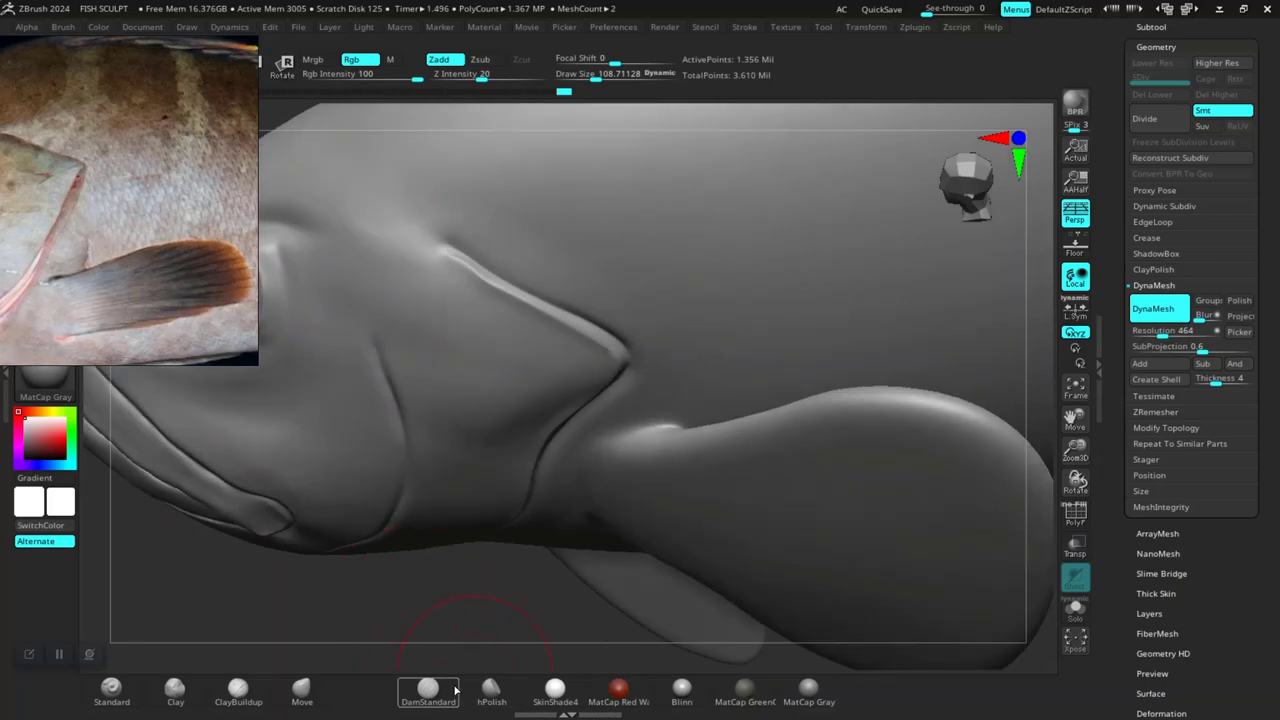
left_click(428, 688)
left_click_drag(443, 591, 564, 490)
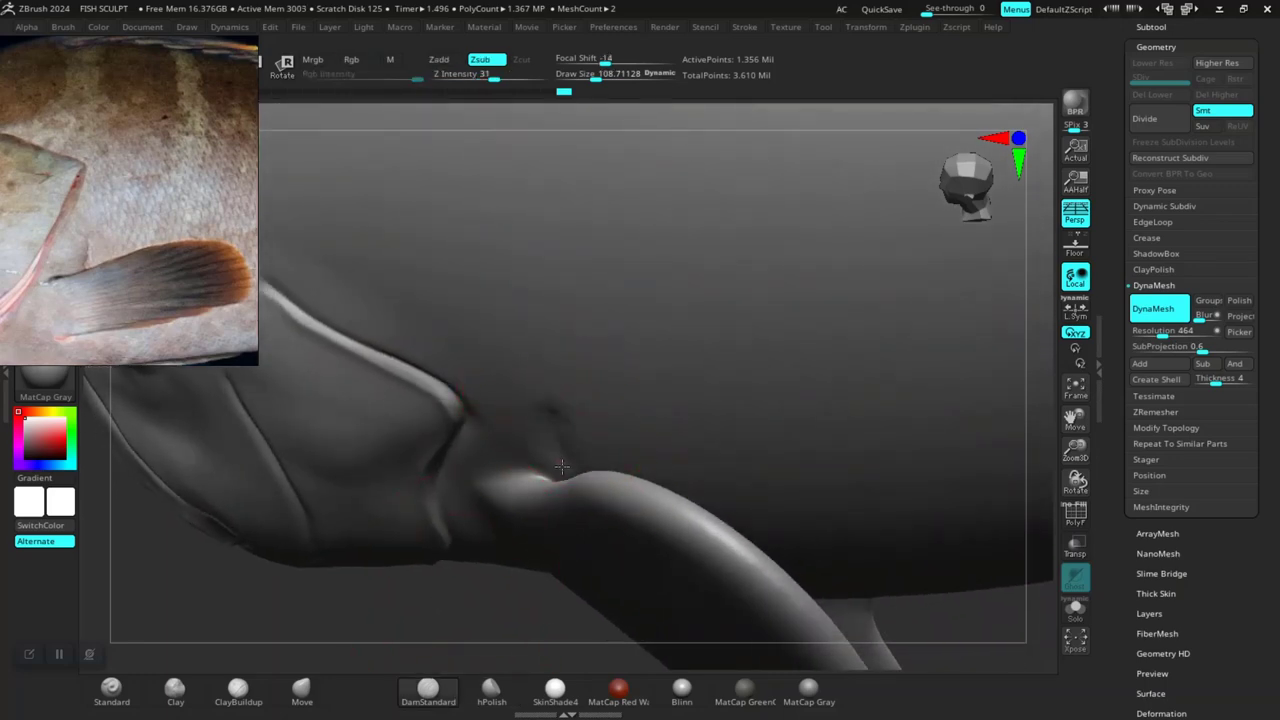
mouse_move(475, 609)
left_mouse_down()
mouse_move(446, 566)
mouse_move(529, 500)
left_mouse_up()
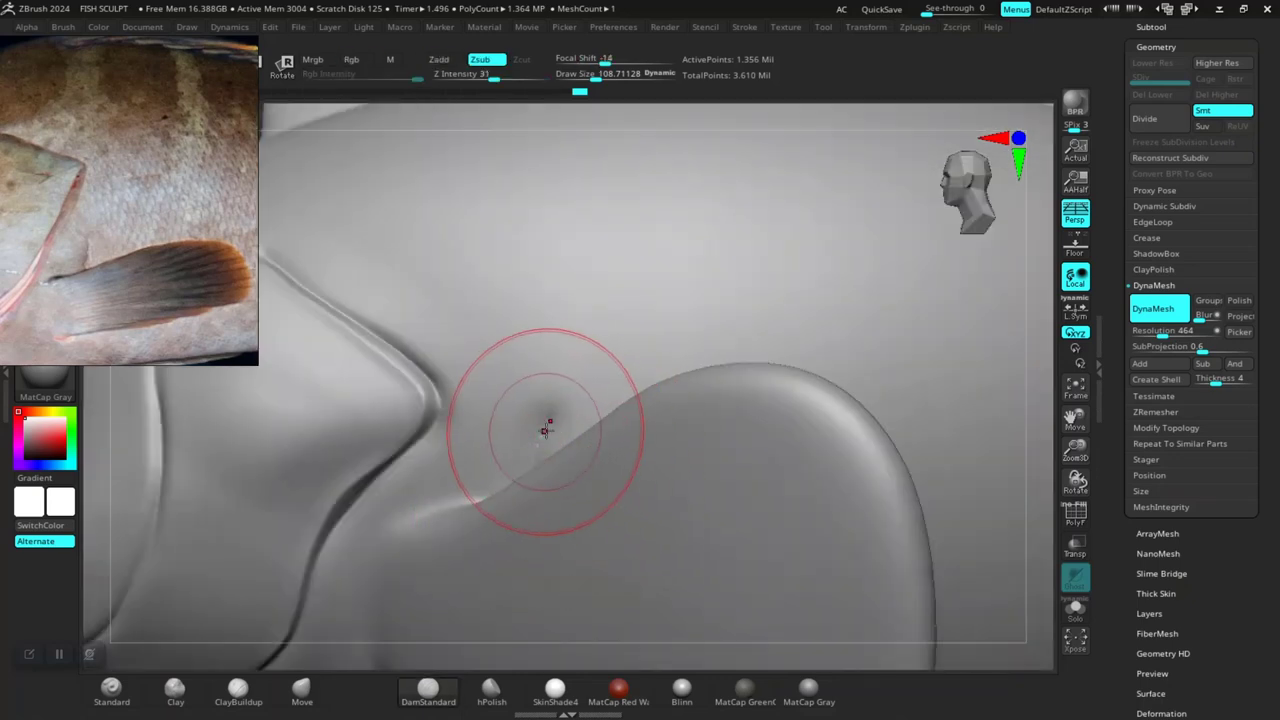
left_click_drag(538, 432, 543, 457)
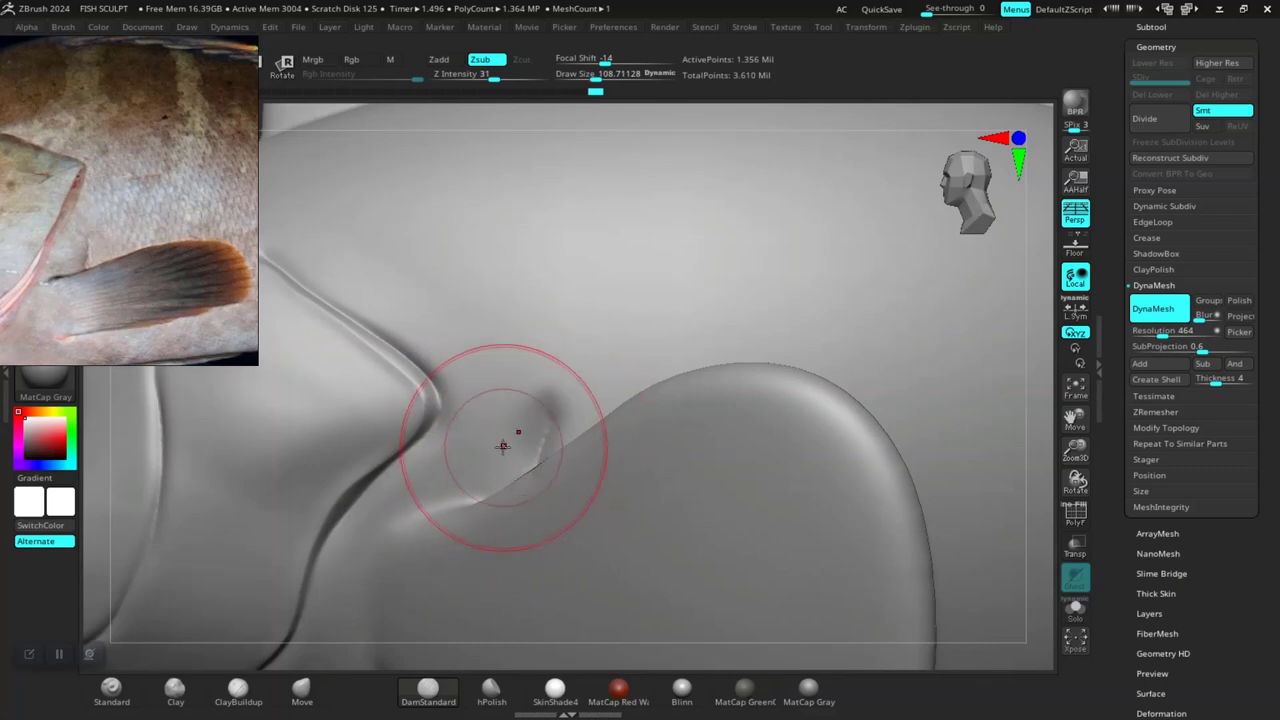
- Frame the fish, view the head front-on, and reselect DamStandard
key("f")
left_click_drag(577, 603, 570, 555)
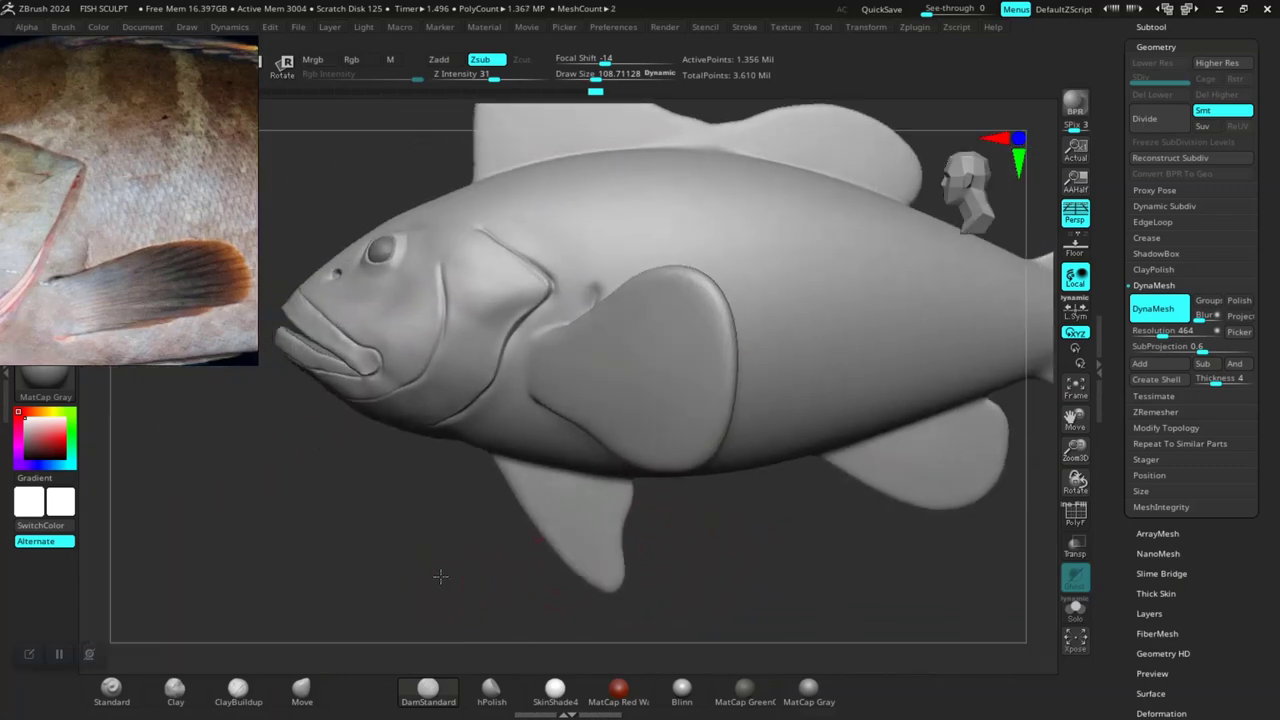
scroll(457, 586, "up", 2)
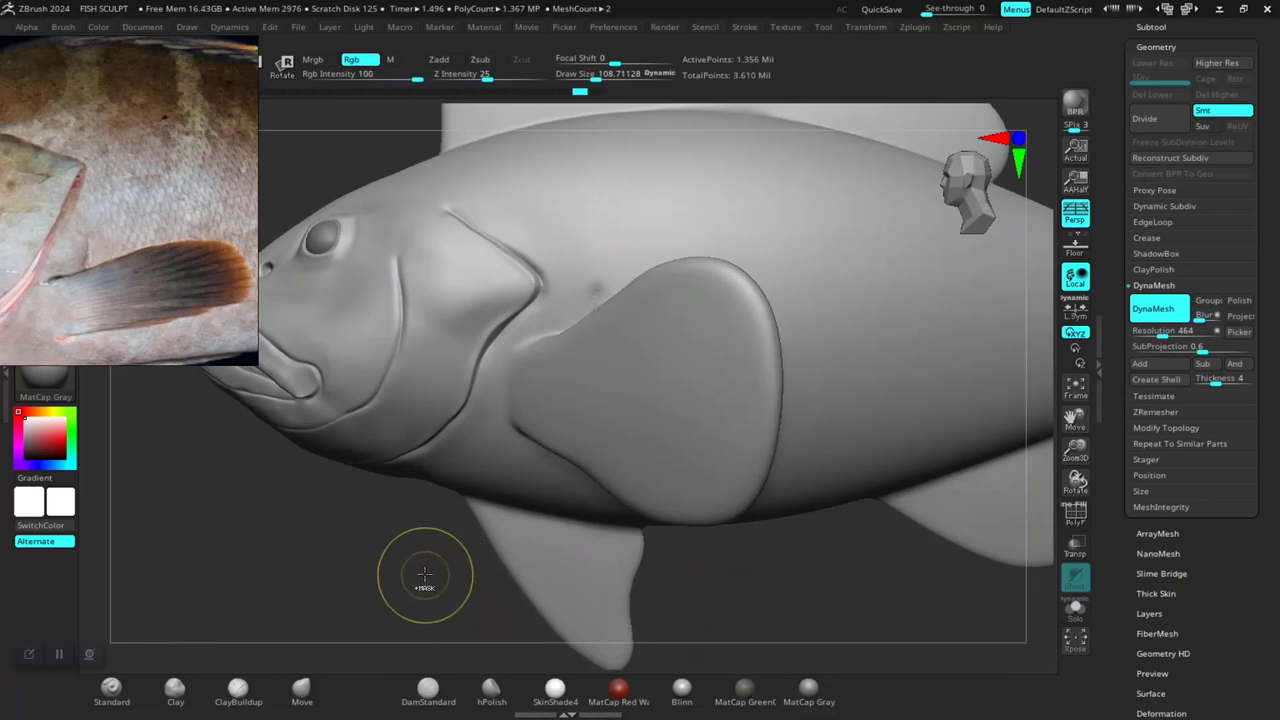
key("b")
key("d")
key("s")
mouse_move(409, 571)
left_mouse_down()
mouse_move(343, 586)
mouse_move(386, 577)
mouse_move(400, 606)
left_mouse_up()
- Lower Draw Size to about 73 and run a groove along the pectoral fin's root
key("space")
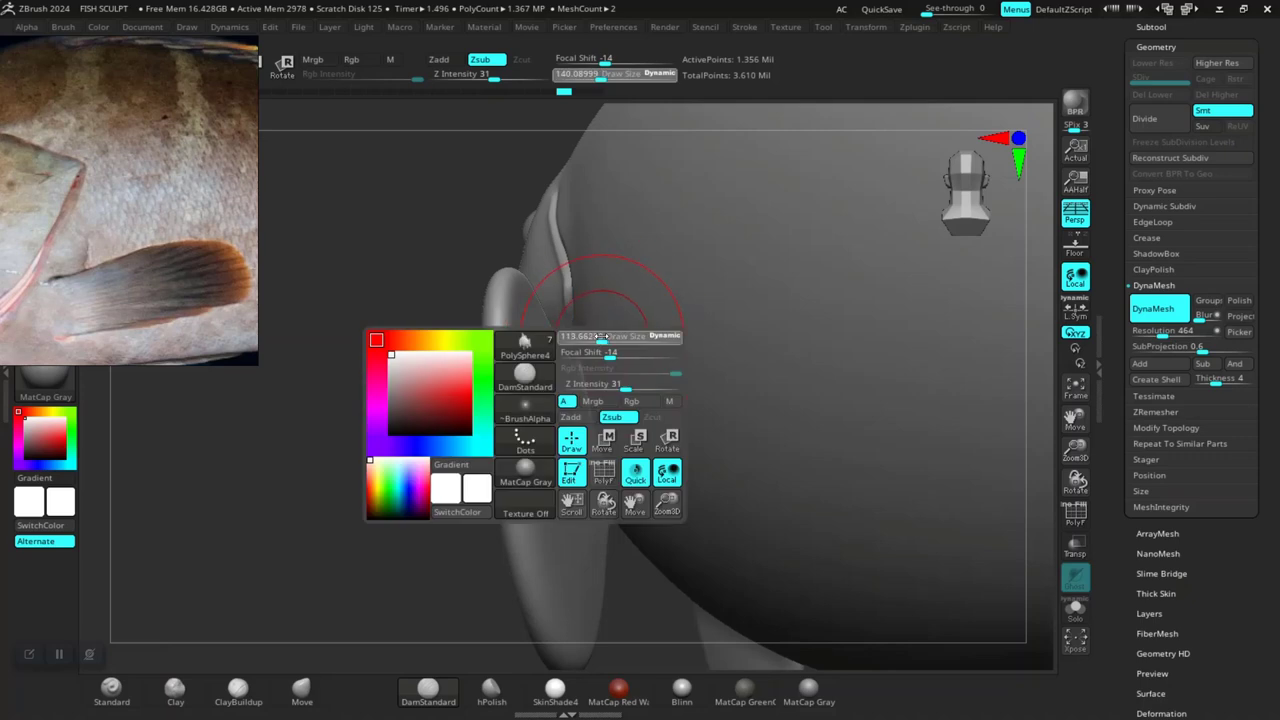
left_click_drag(593, 336, 586, 336)
left_click_drag(372, 555, 409, 549)
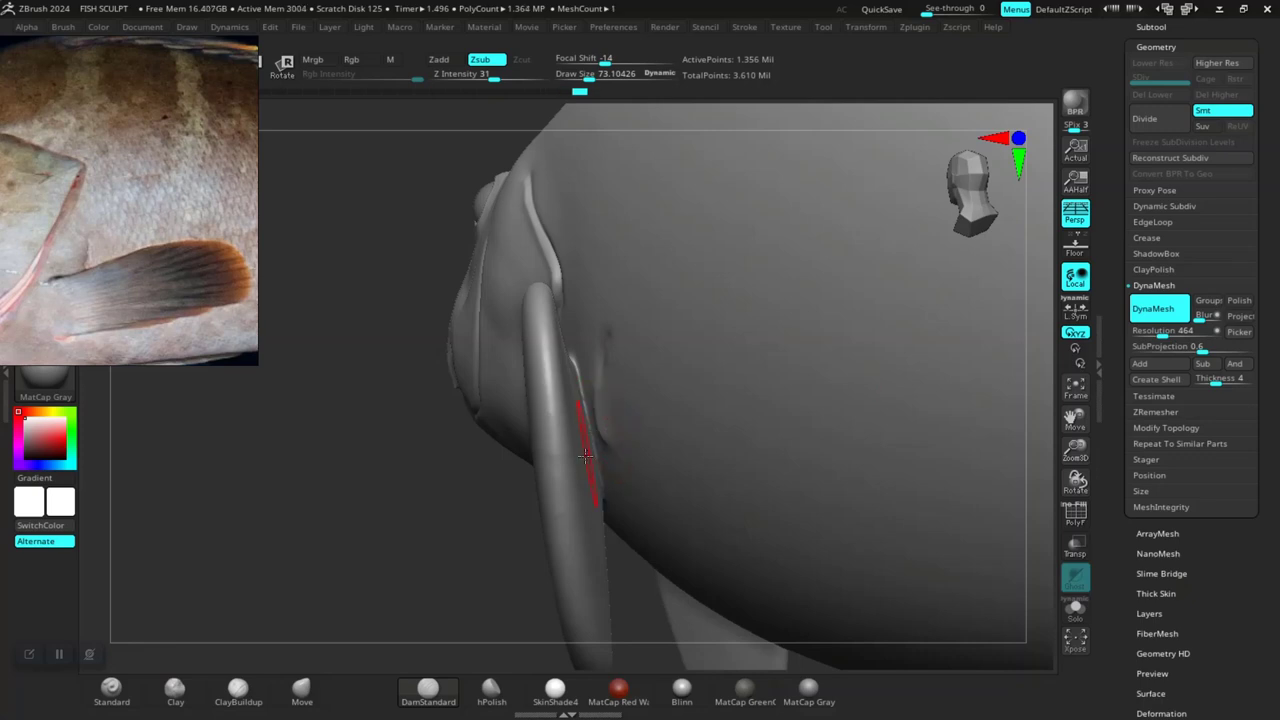
left_click_drag(604, 412, 601, 333, "shift")
mouse_move(437, 642)
left_mouse_down()
mouse_move(416, 604)
mouse_move(346, 563)
mouse_move(367, 528)
left_mouse_up()
- Select the Pinch brush and orbit around the pectoral fin to a new angle
key("b")
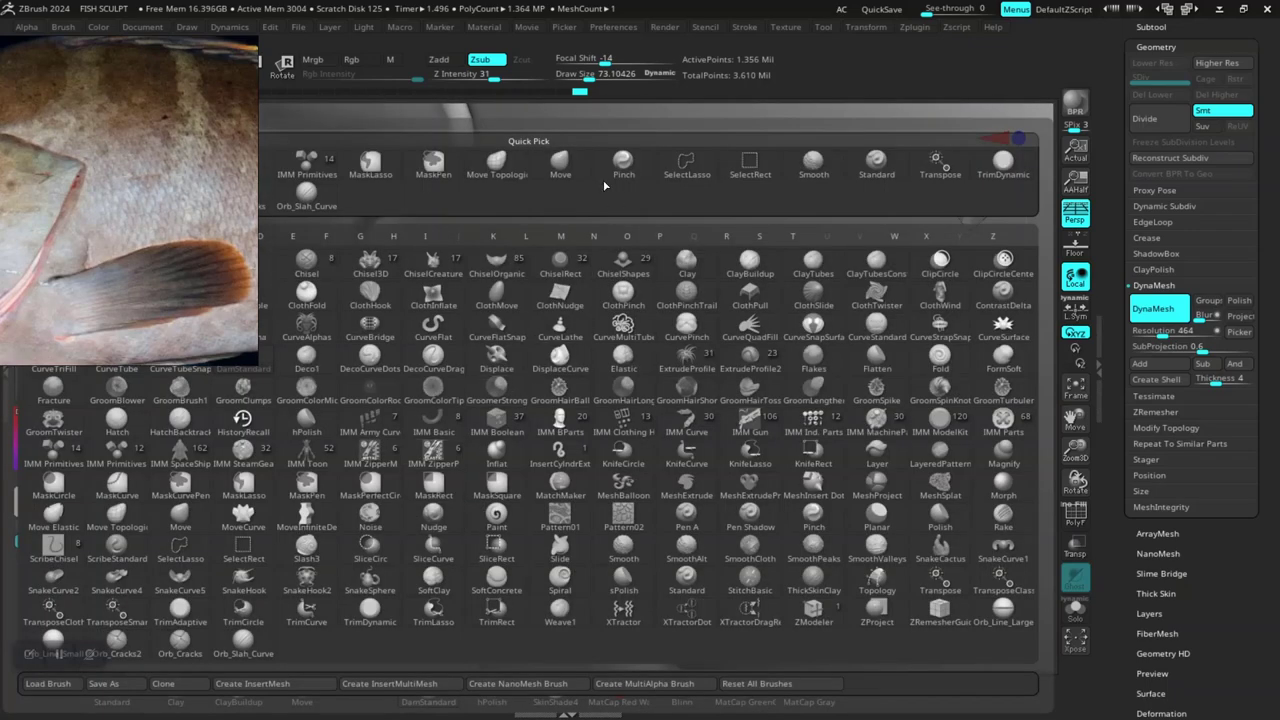
left_click(620, 165)
left_click_drag(359, 542, 599, 352)
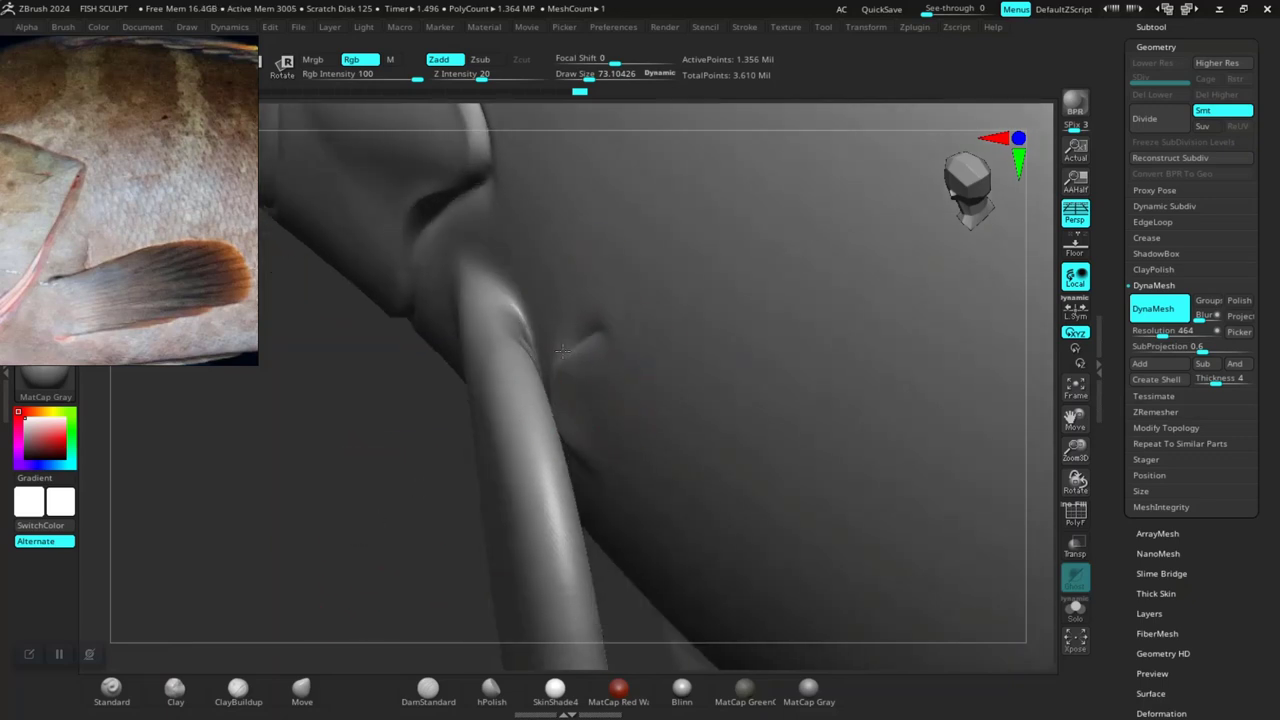
mouse_move(366, 523)
left_mouse_down()
mouse_move(366, 549)
mouse_move(400, 491)
mouse_move(376, 528)
left_mouse_up()
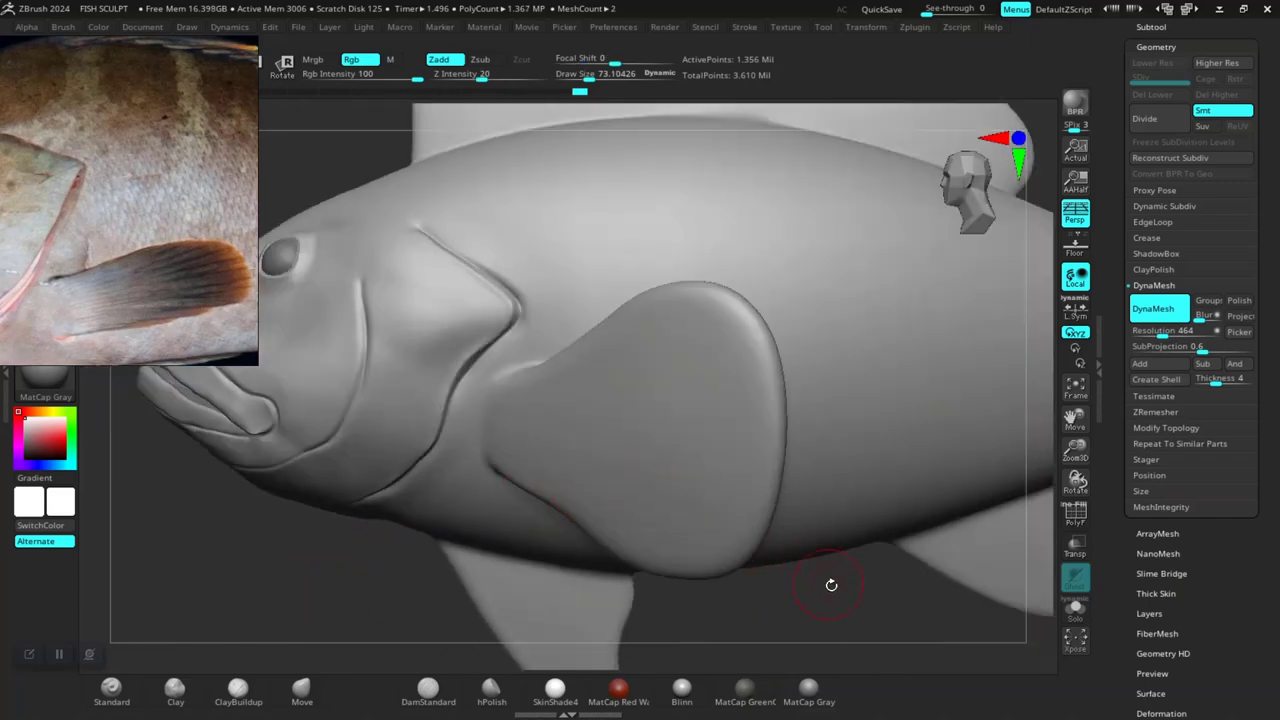
mouse_move(831, 584)
left_mouse_down()
mouse_move(831, 622)
mouse_move(566, 441)
left_mouse_up()
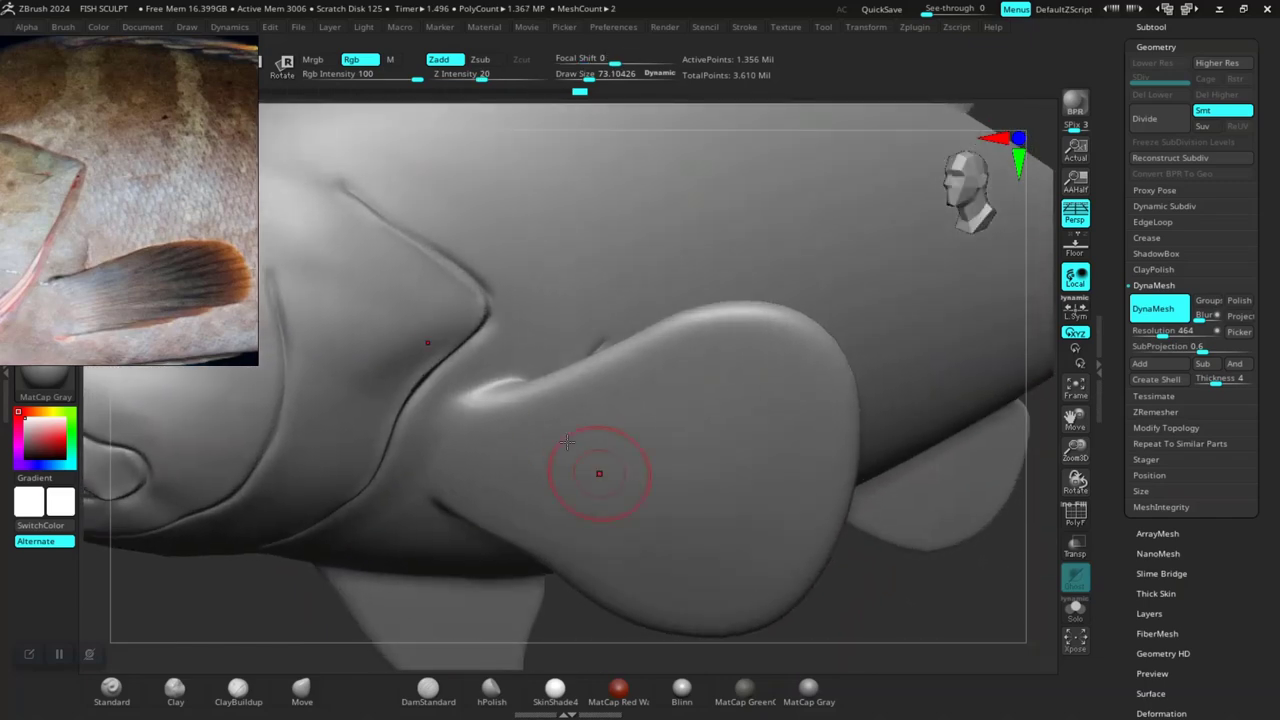
left_click_drag(876, 624, 577, 393)
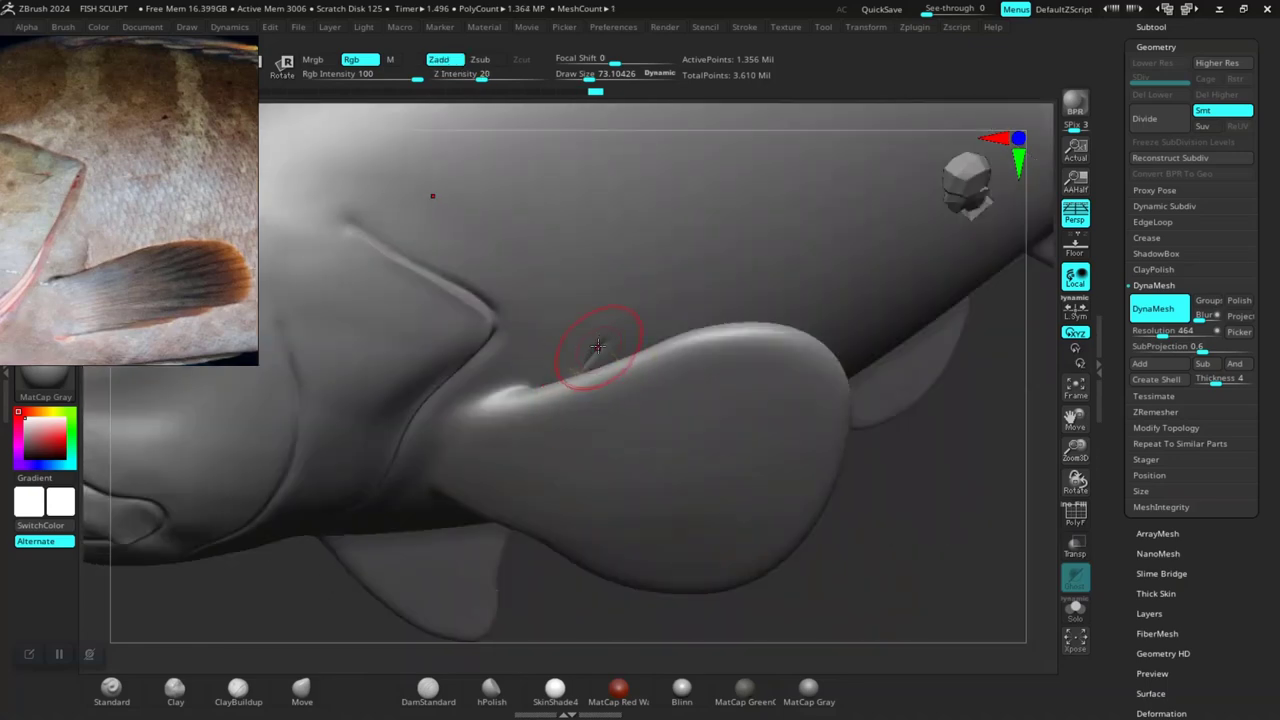
- Switch back to DamStandard, then choose a different additive sculpting brush
left_click(426, 690)
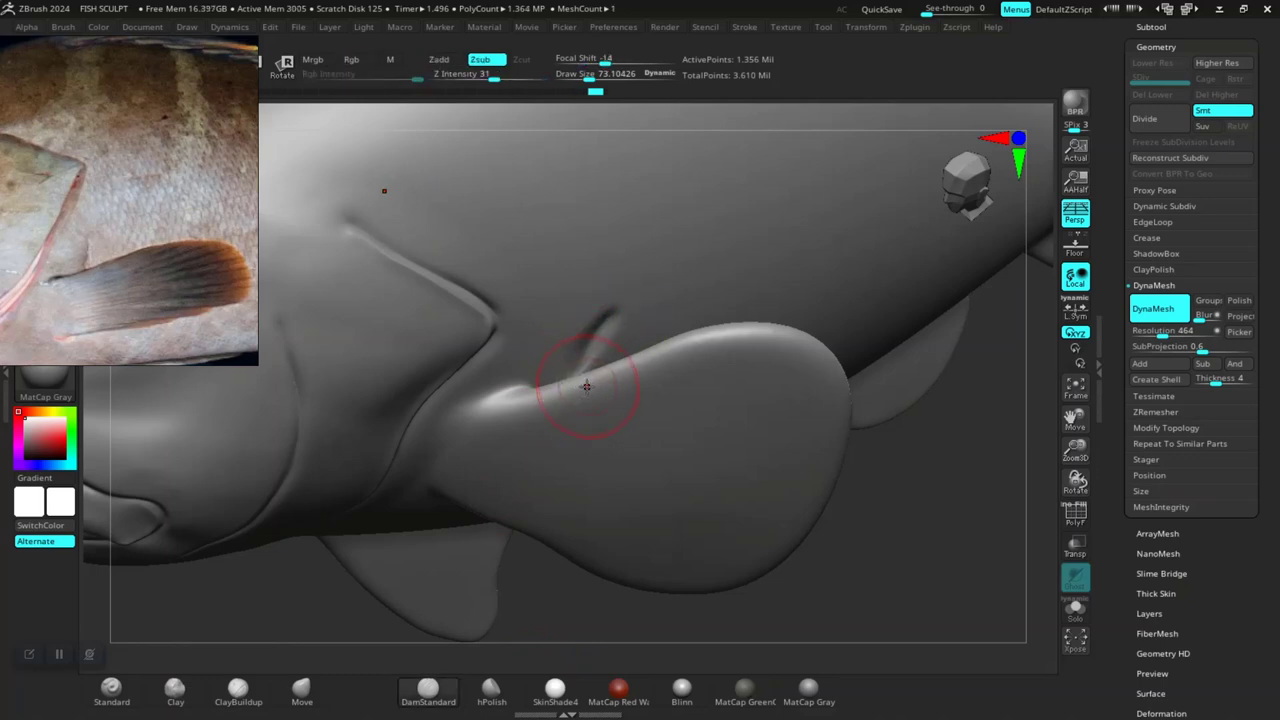
key("b")
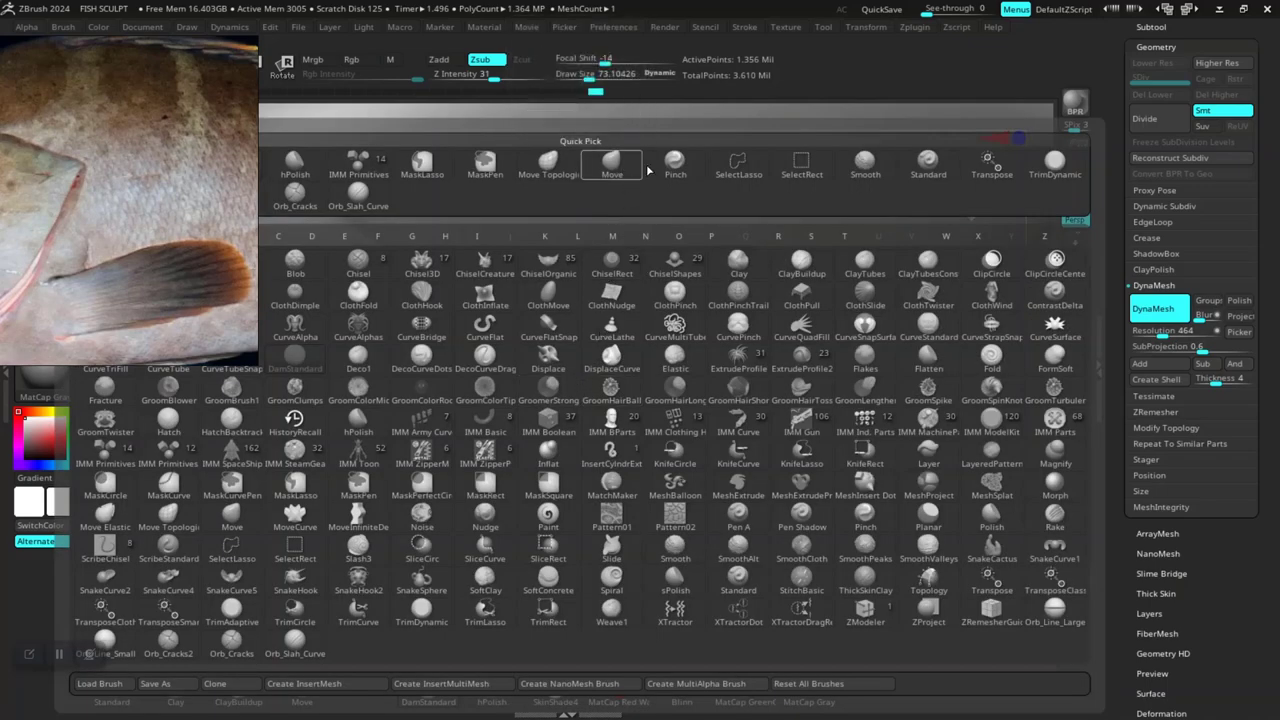
left_click(675, 163)
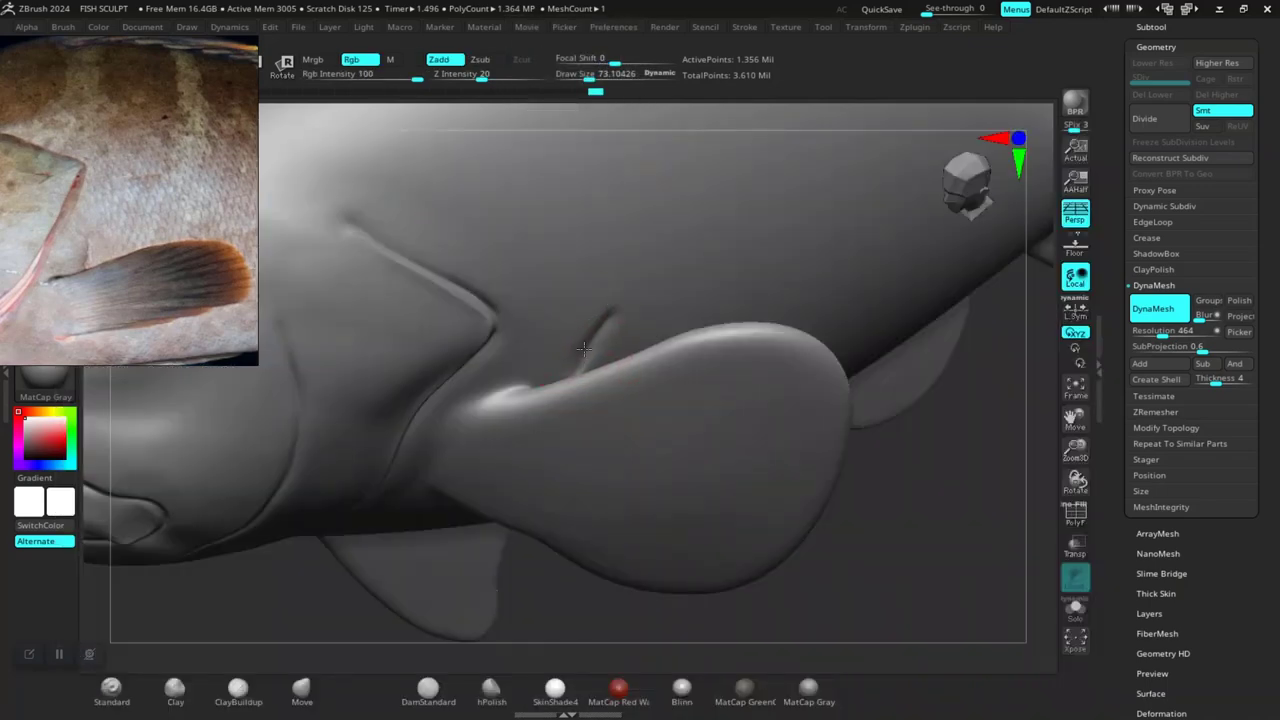
- Frame the fish, zoom onto its rear body and tail, and select ClayBuildup
key("f")
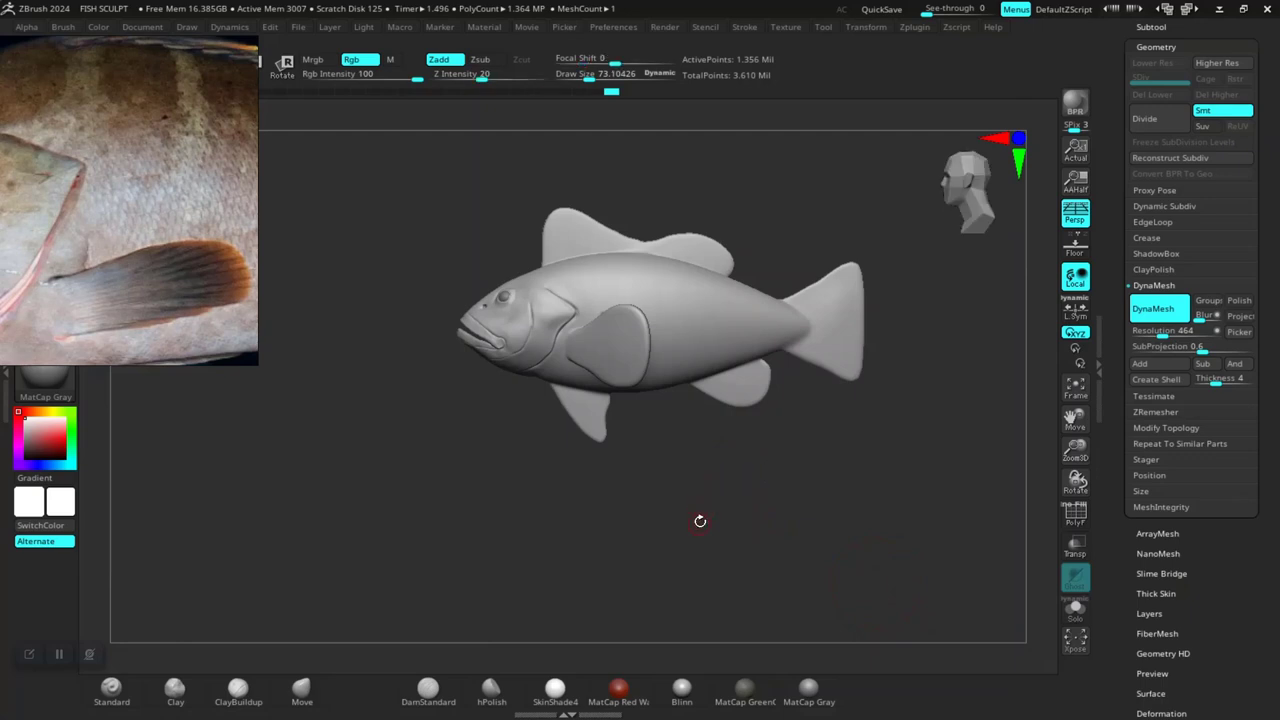
left_click_drag(700, 521, 265, 278)
scroll(169, 267, "down", 5)
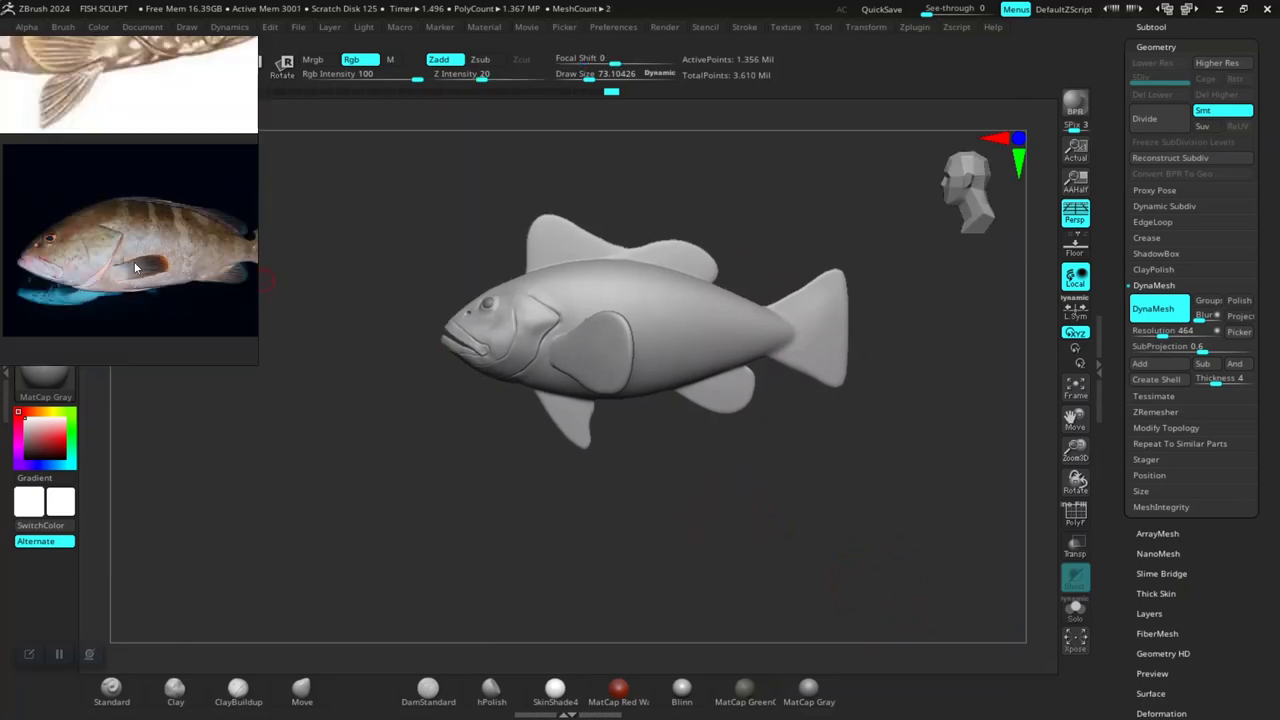
scroll(113, 237, "down", 1)
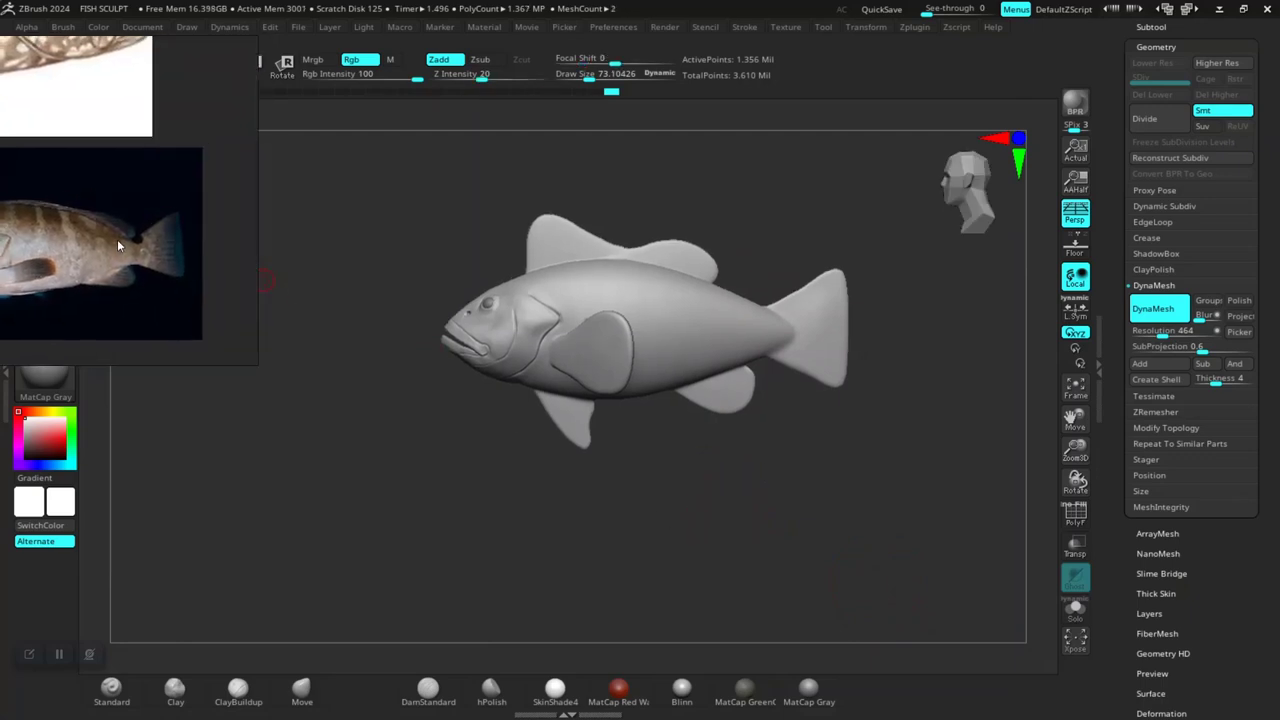
scroll(117, 239, "up", 1)
scroll(118, 243, "up", 2)
scroll(125, 249, "down", 2)
scroll(135, 252, "down", 1)
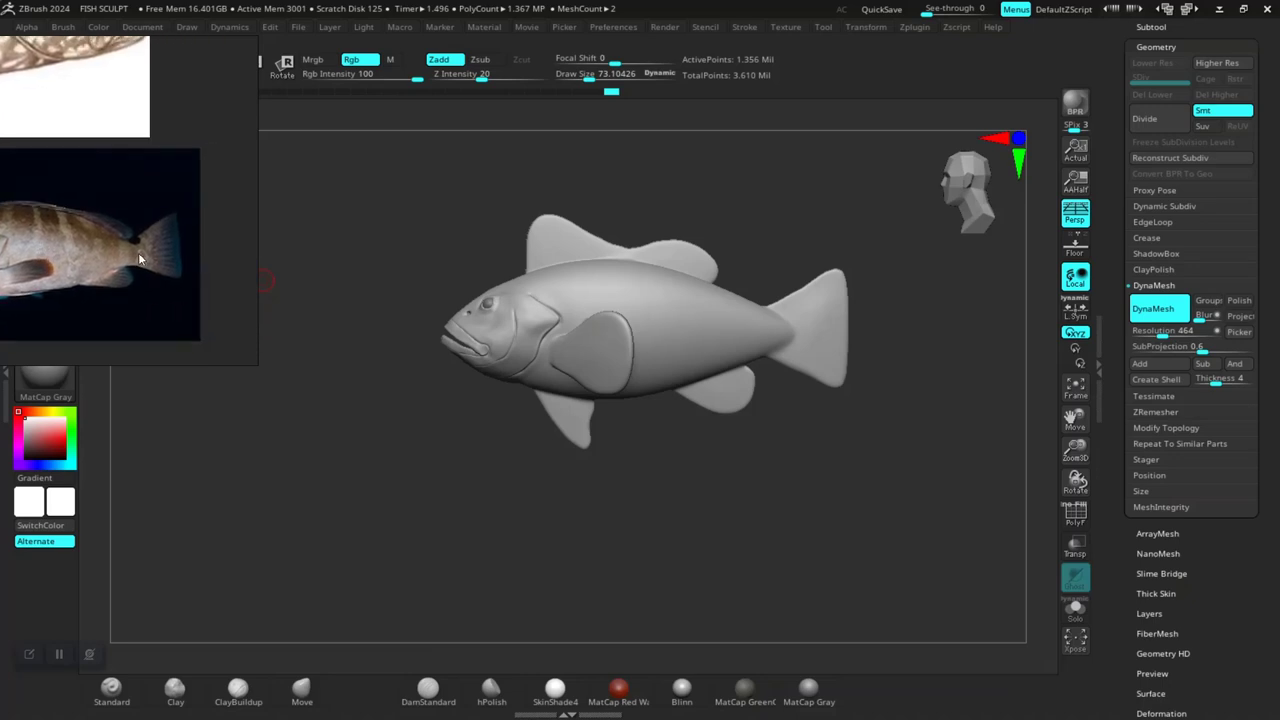
scroll(140, 259, "up", 2)
scroll(150, 261, "up", 1)
scroll(150, 261, "up", 1)
scroll(148, 270, "up", 1)
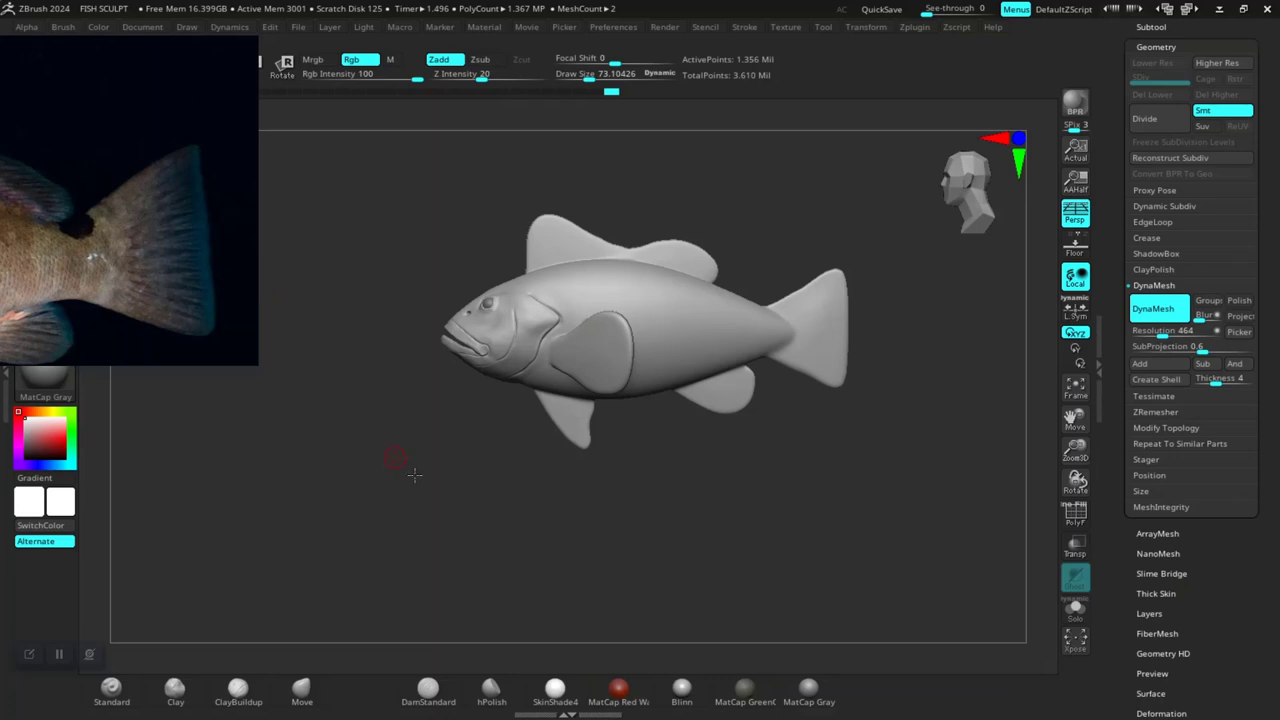
mouse_move(414, 475)
left_mouse_down("alt")
mouse_move(780, 534)
mouse_move(696, 489)
mouse_move(420, 640)
left_mouse_up("alt")
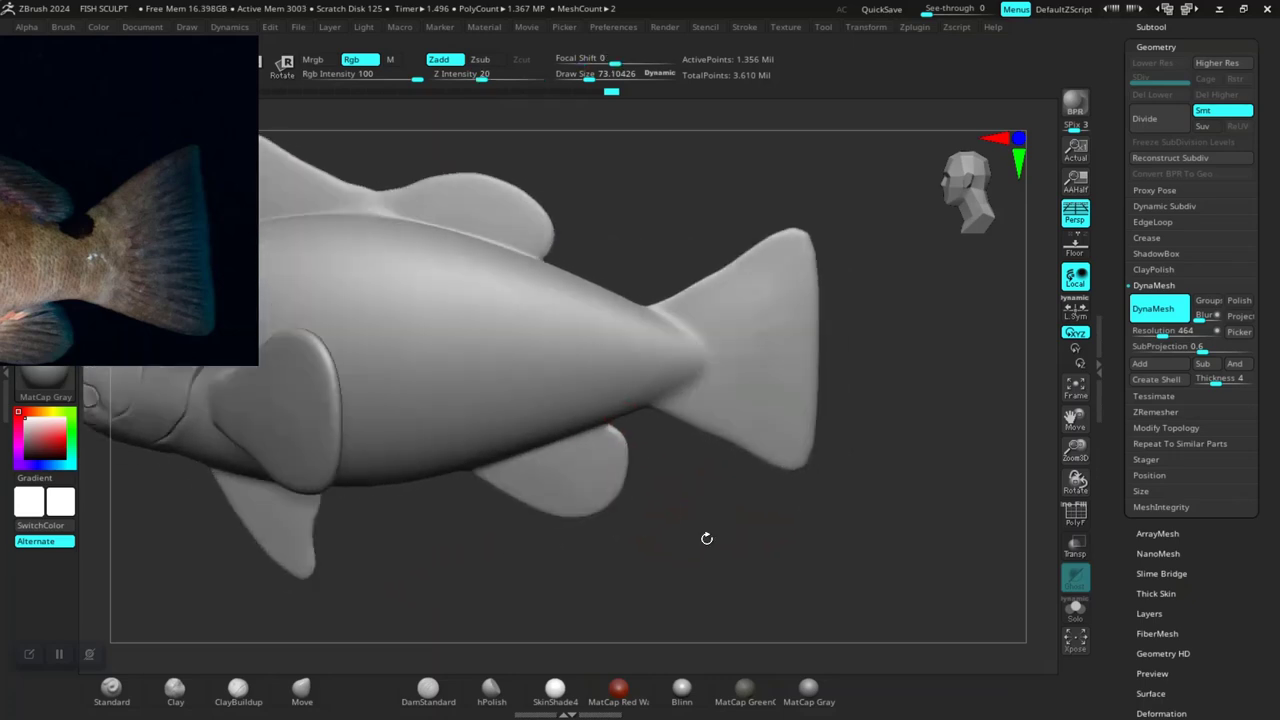
left_click(248, 706)
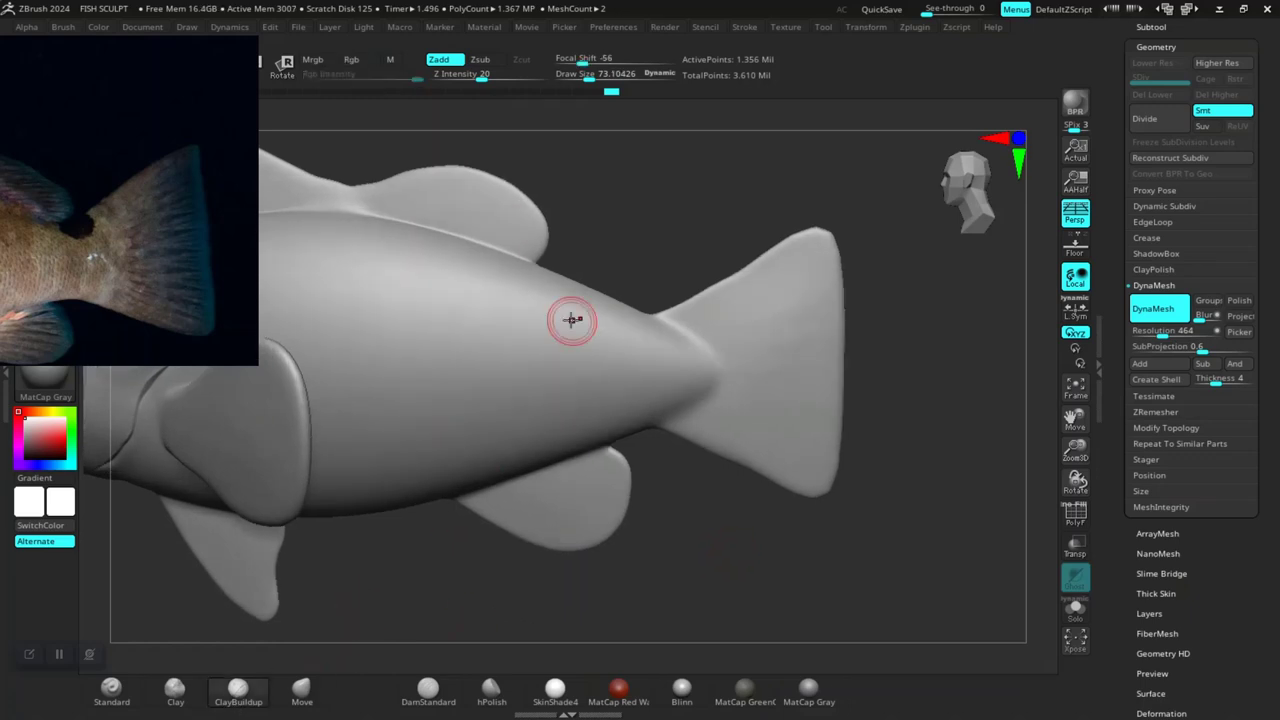
- Raise Draw Size to 129, test ClayBuildup ridges on the tail junction, then undo them
key("space")
mouse_move(728, 305)
left_mouse_down()
mouse_move(698, 288)
mouse_move(749, 457)
mouse_move(706, 374)
mouse_move(740, 420)
left_mouse_up()
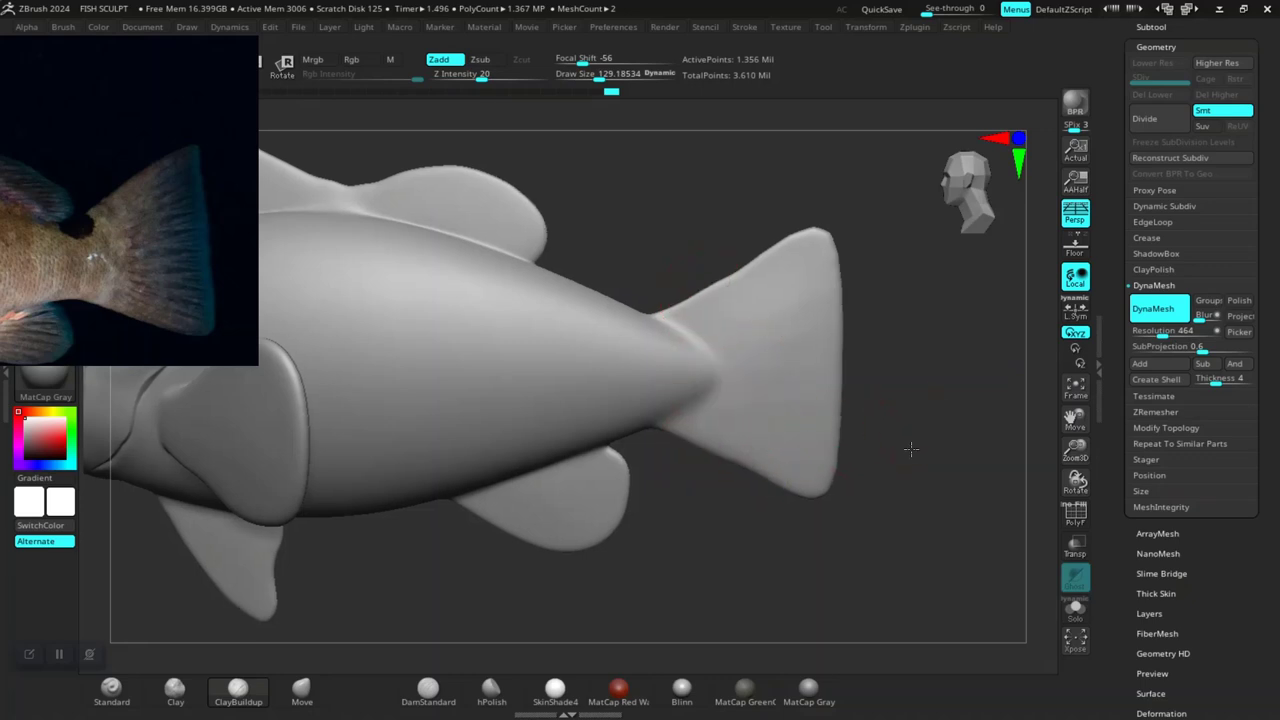
right_click_drag(872, 436, 754, 363, "ctrl")
left_click_drag(859, 372, 866, 323)
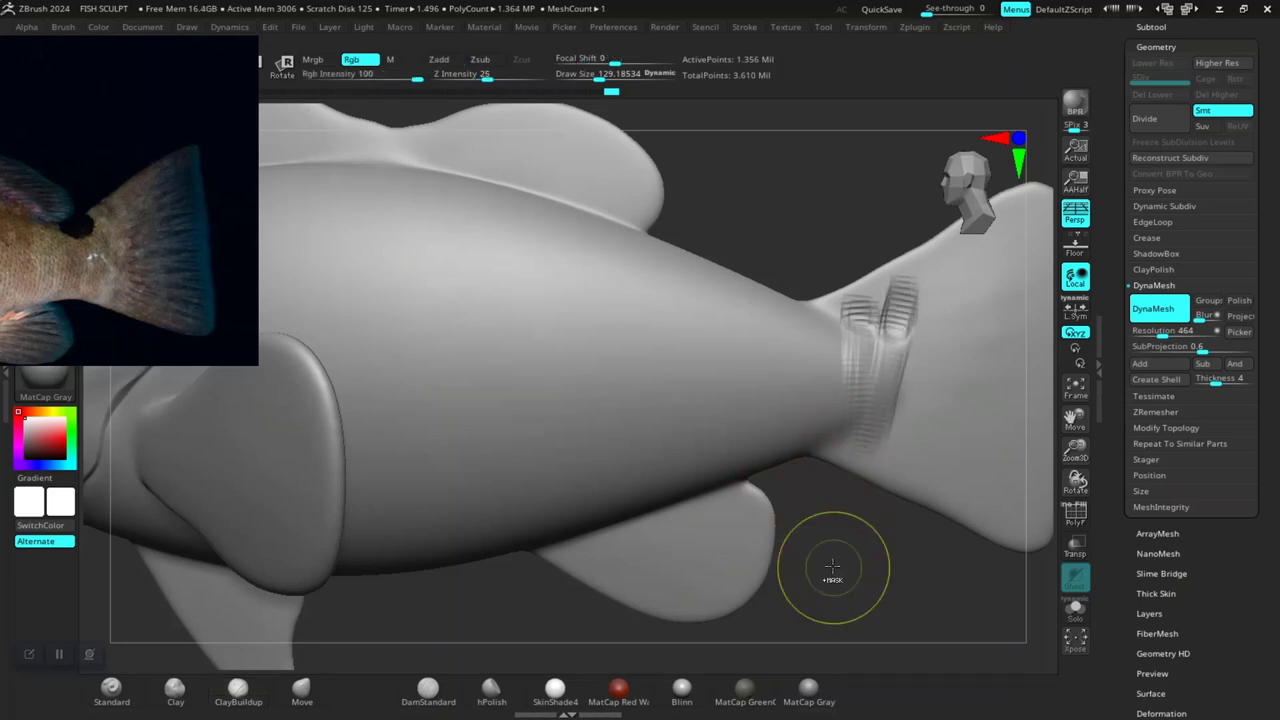
key("ctrl+z")
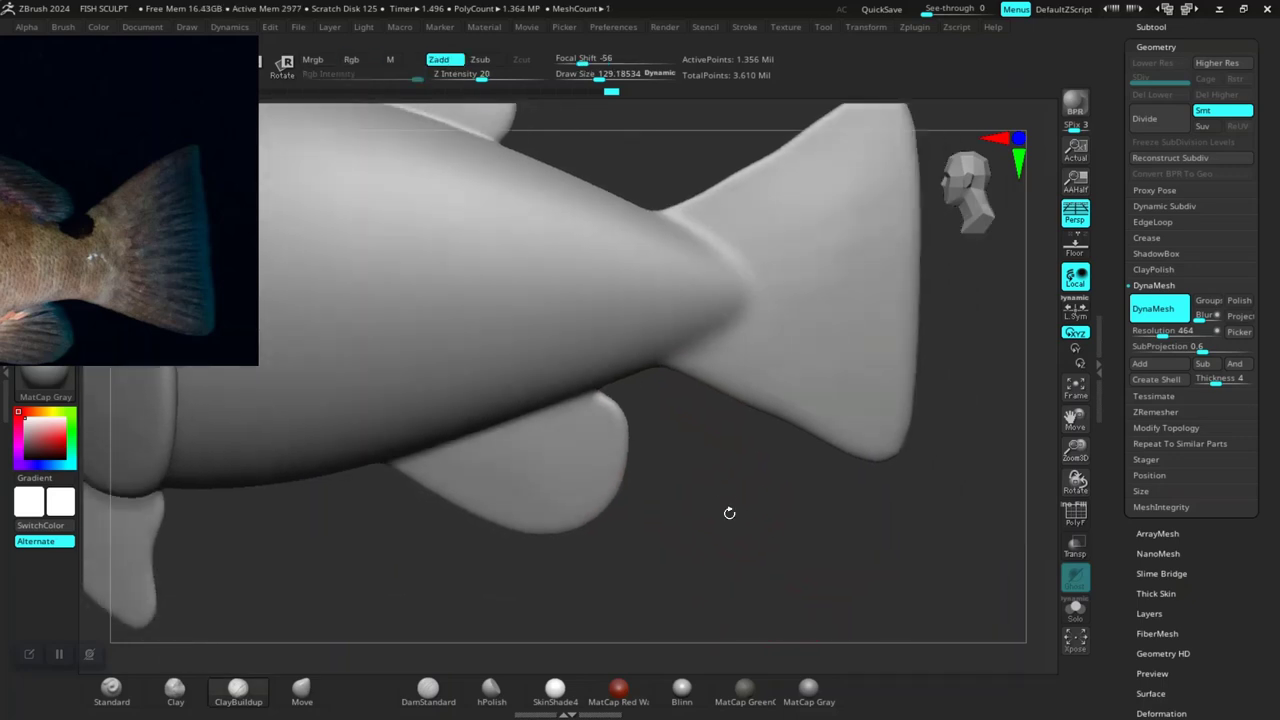
- Move the reference photo to the upper right and orbit to the tail fin joint
mouse_move(854, 580)
left_mouse_down()
mouse_move(757, 537)
mouse_move(769, 589)
mouse_move(791, 526)
mouse_move(783, 557)
mouse_move(787, 297)
left_mouse_up()
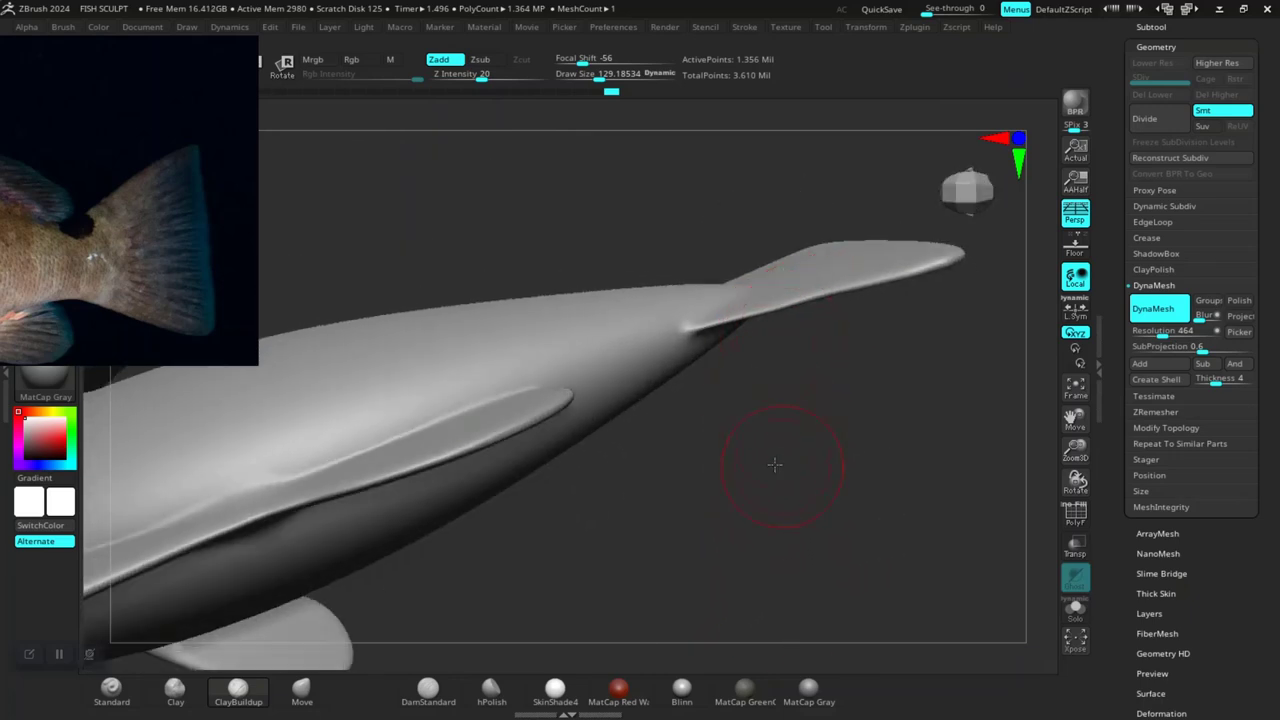
left_click_drag(774, 463, 506, 225)
mouse_move(200, 251)
left_mouse_down()
mouse_move(914, 194)
mouse_move(842, 265)
left_mouse_up()
mouse_move(637, 193)
left_mouse_down()
mouse_move(571, 237)
mouse_move(624, 376)
mouse_move(723, 557)
mouse_move(671, 323)
left_mouse_up()
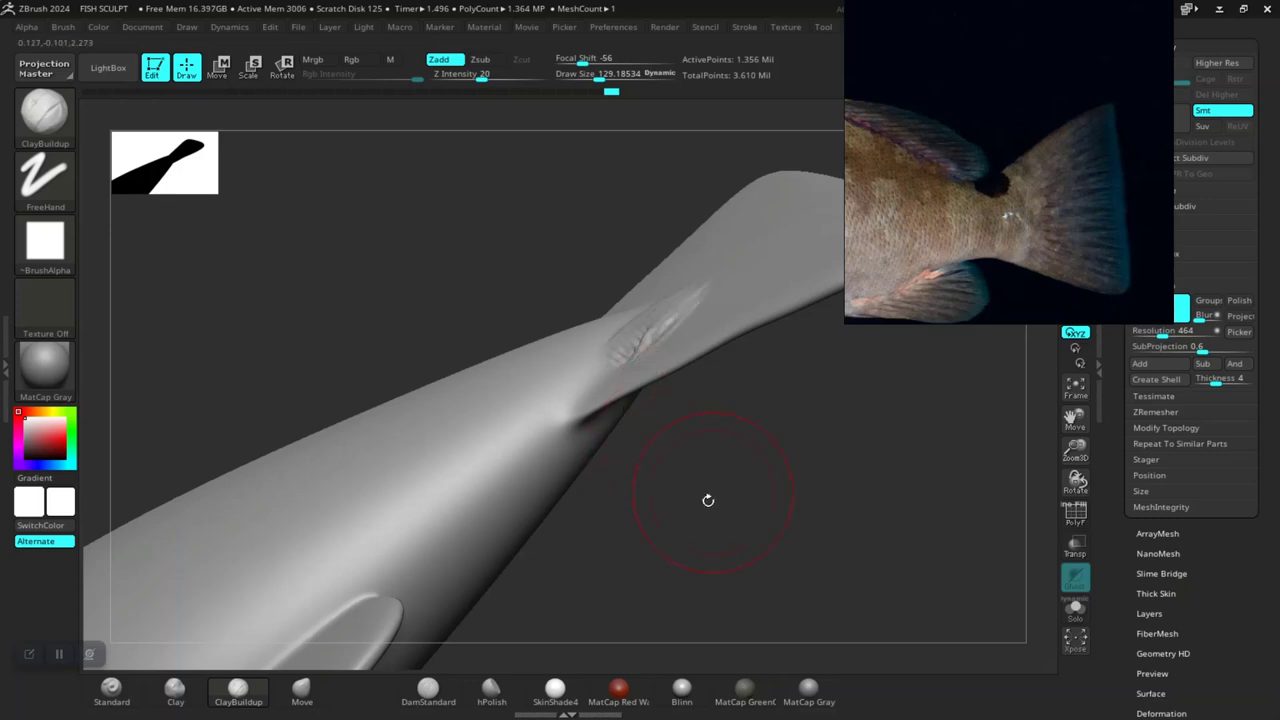
mouse_move(708, 500)
left_mouse_down()
mouse_move(689, 282)
mouse_move(686, 386)
left_mouse_up()
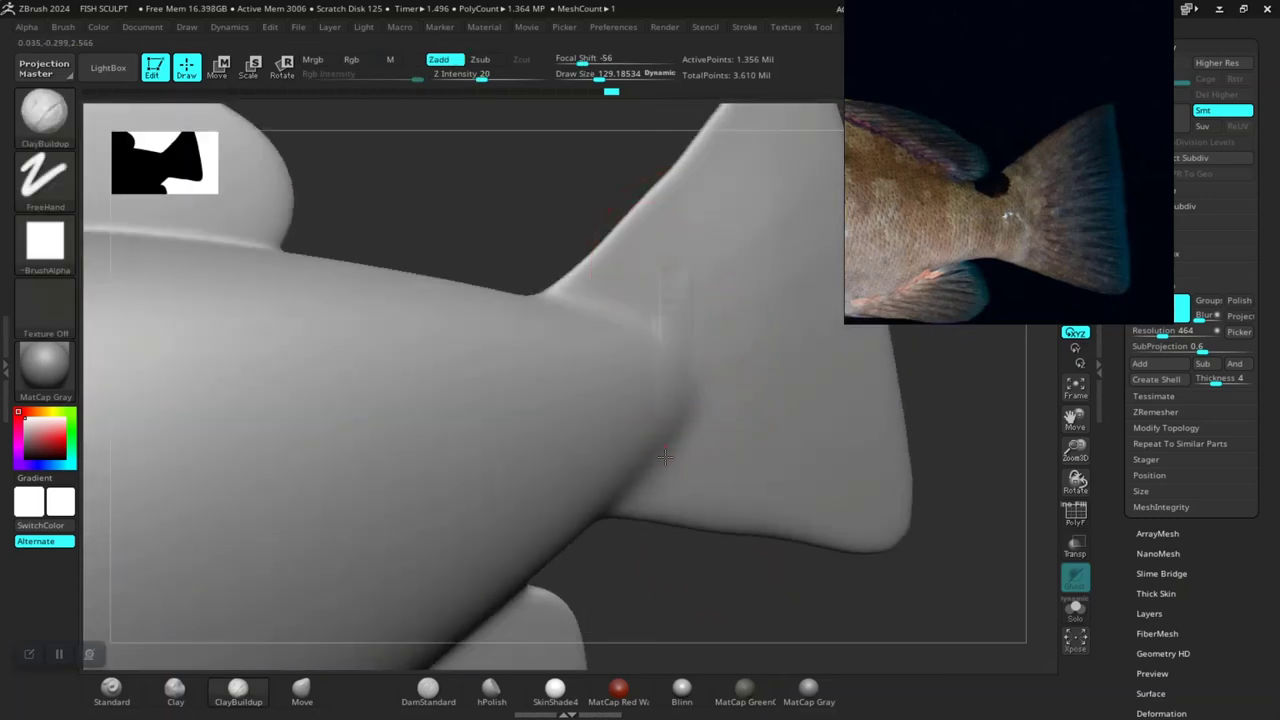
- Sculpt ridge strokes at the tail fin joint, then undo the last diagonal strokes
mouse_move(692, 572)
left_mouse_down()
mouse_move(666, 586)
mouse_move(643, 334)
left_mouse_up()
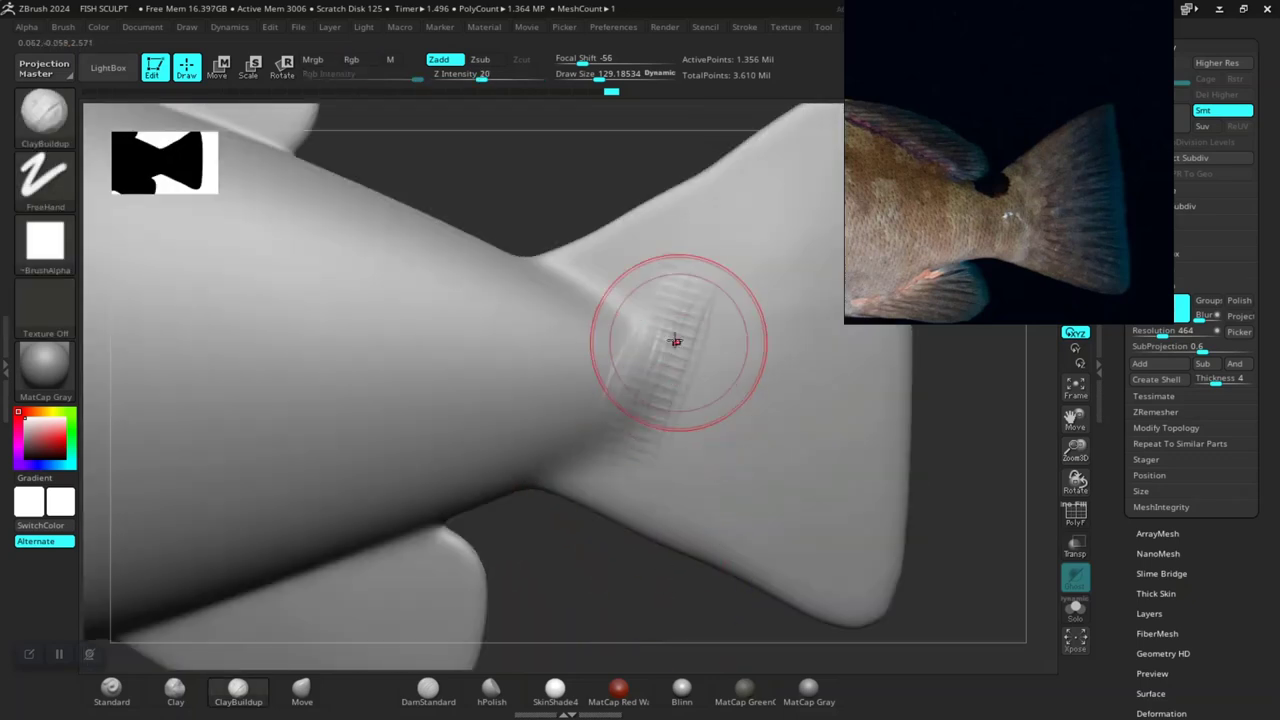
mouse_move(649, 257)
left_mouse_down()
mouse_move(625, 295)
mouse_move(651, 394)
mouse_move(689, 341)
left_mouse_up()
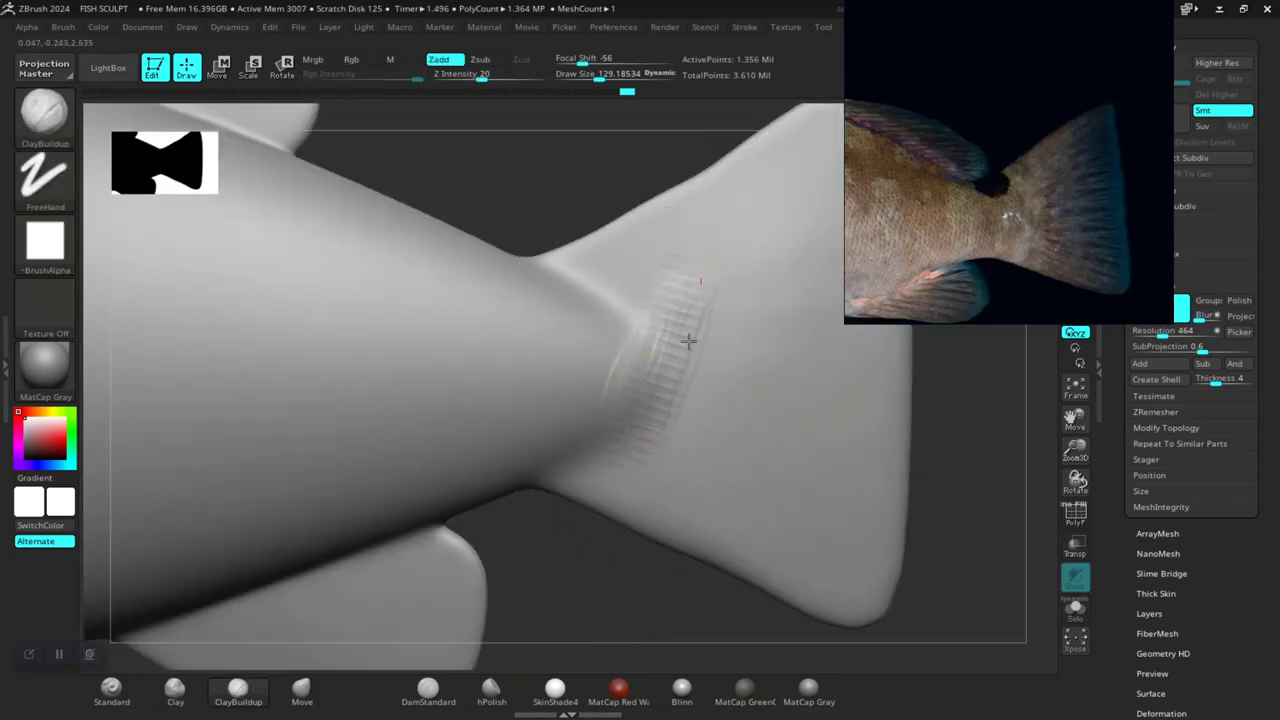
mouse_move(659, 452)
left_mouse_down("shift")
mouse_move(634, 240)
mouse_move(606, 363)
left_mouse_up("shift")
mouse_move(578, 279)
left_mouse_down()
mouse_move(625, 268)
mouse_move(686, 303)
mouse_move(716, 426)
mouse_move(700, 500)
left_mouse_up()
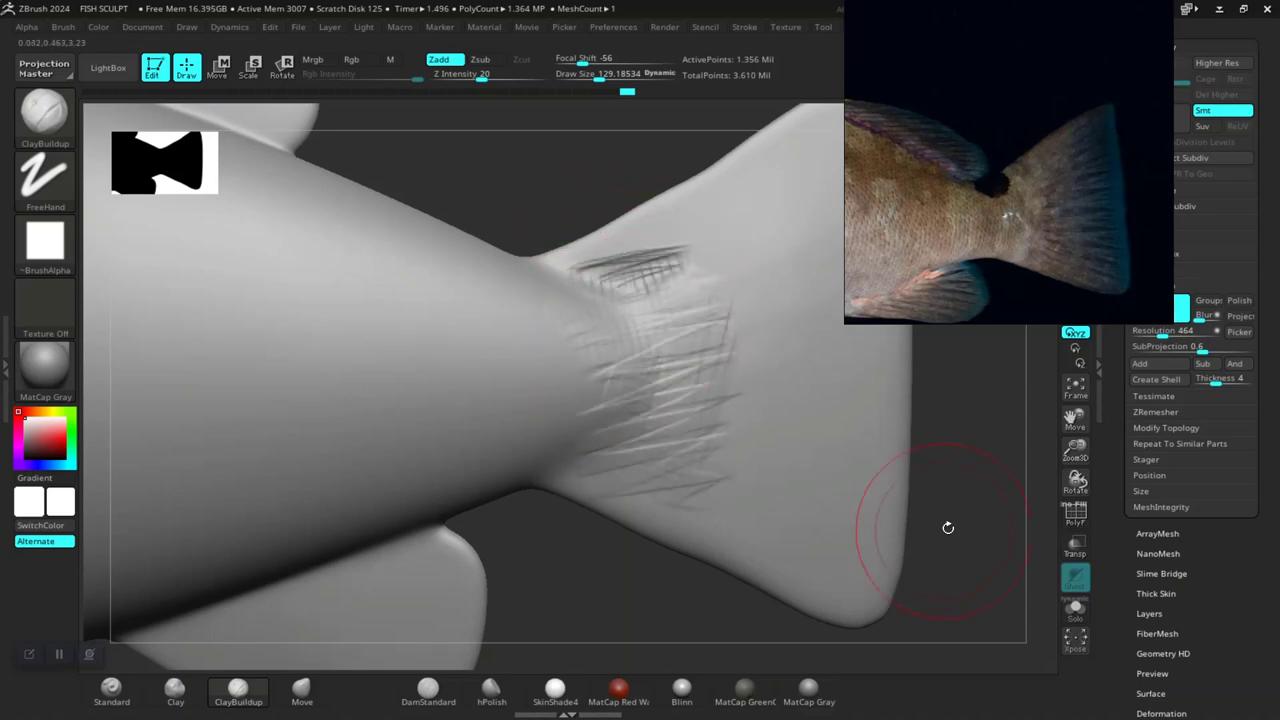
mouse_move(946, 526)
left_mouse_down()
mouse_move(946, 571)
mouse_move(924, 516)
mouse_move(923, 563)
left_mouse_up()
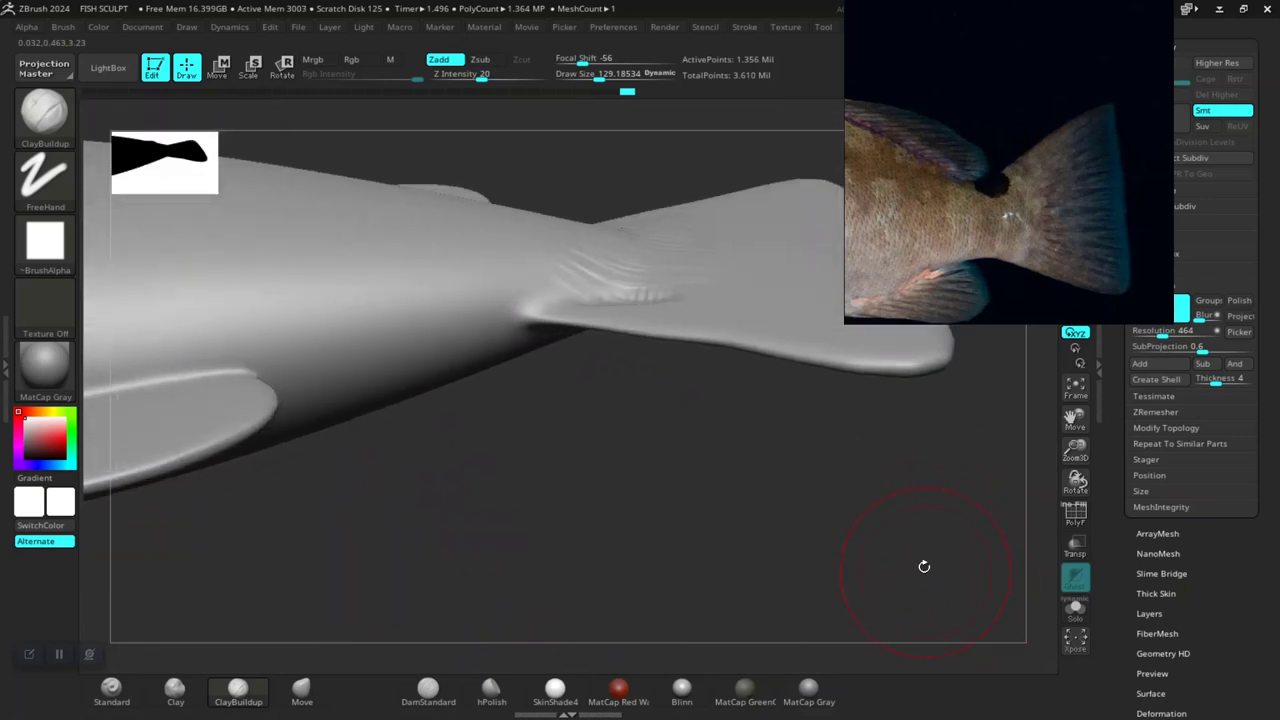
left_click_drag(714, 489, 596, 335, "shift")
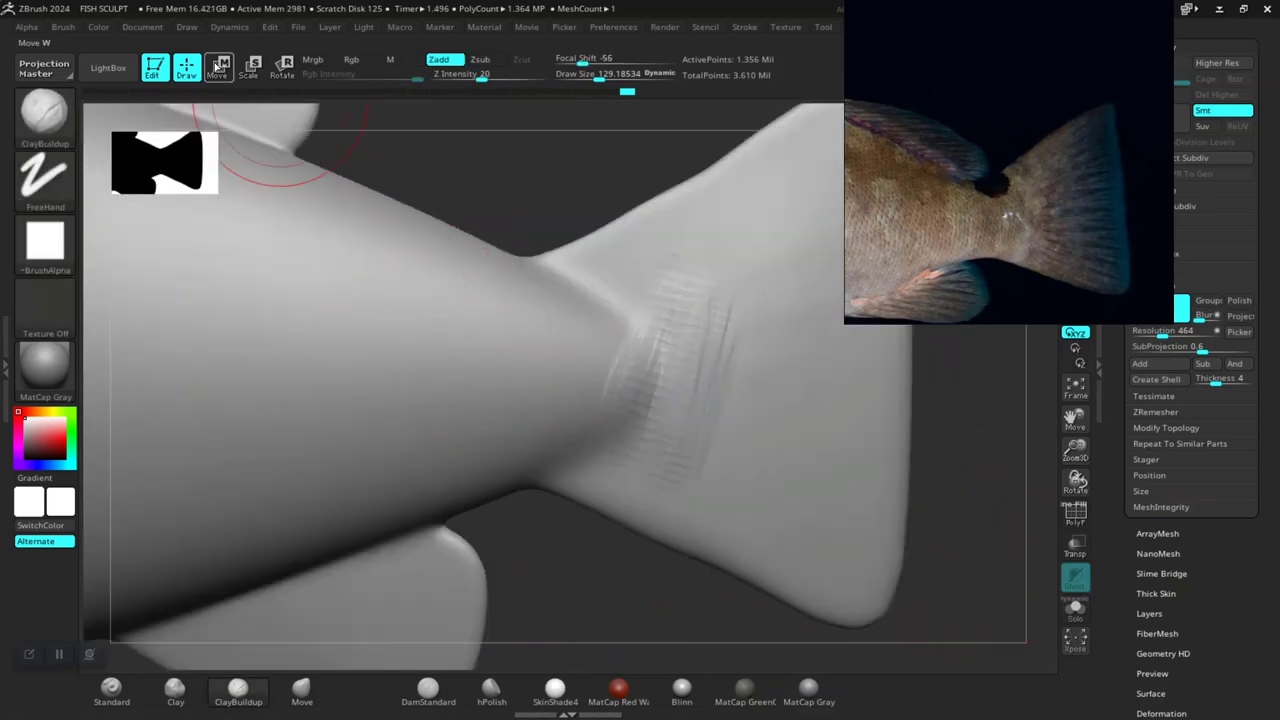
key("ctrl+z")
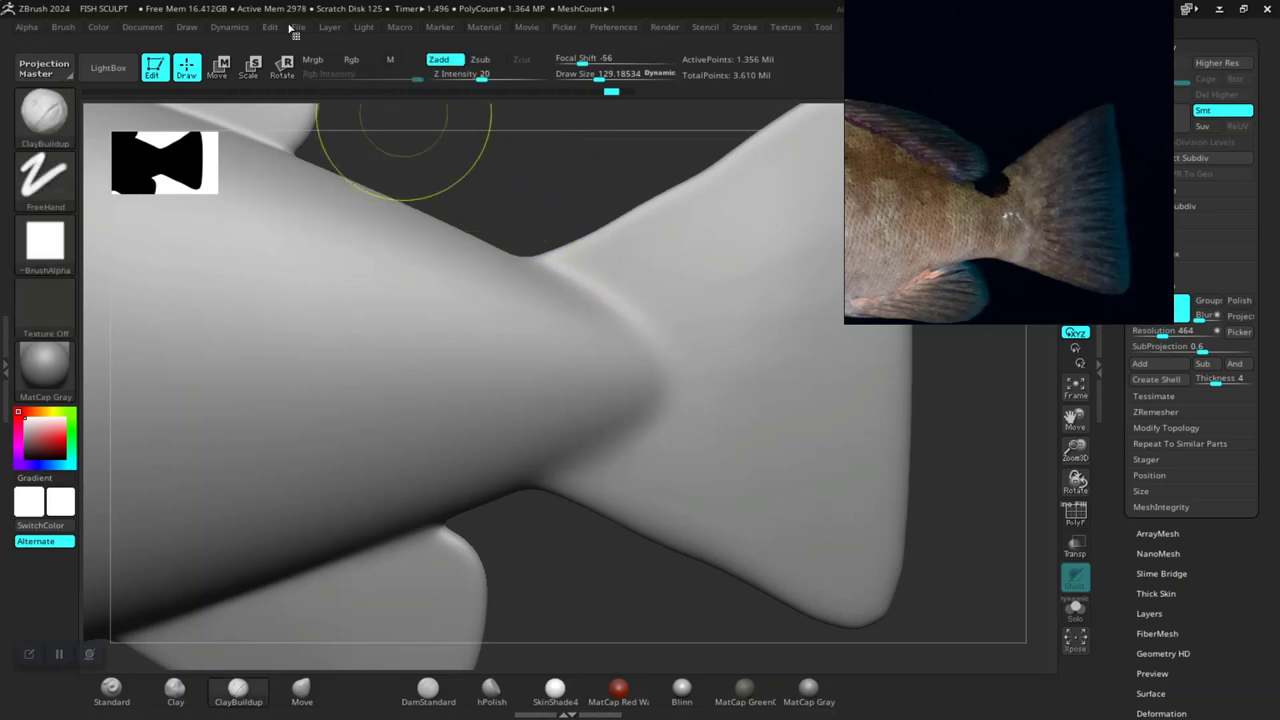
- Turn on BackfaceMask in the Brush menu's Auto Masking options
left_click(63, 27)
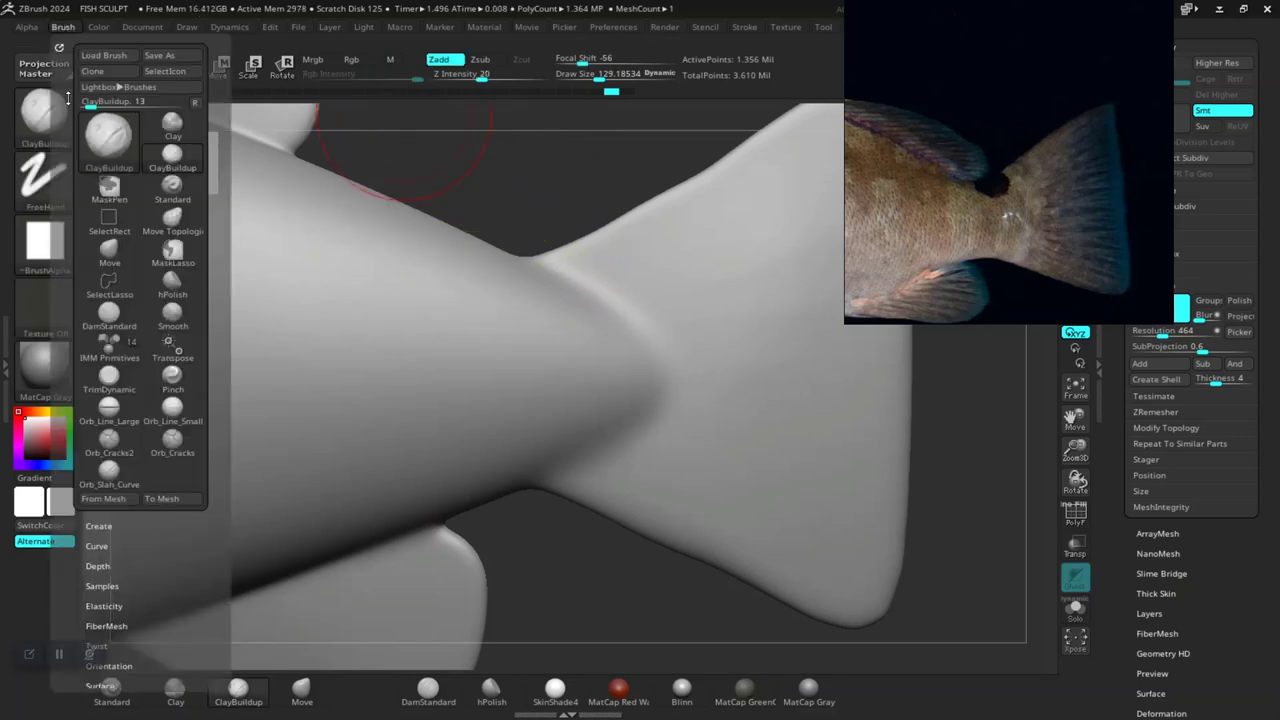
scroll(95, 312, "down", 2)
scroll(95, 312, "down", 2)
scroll(95, 312, "down", 2)
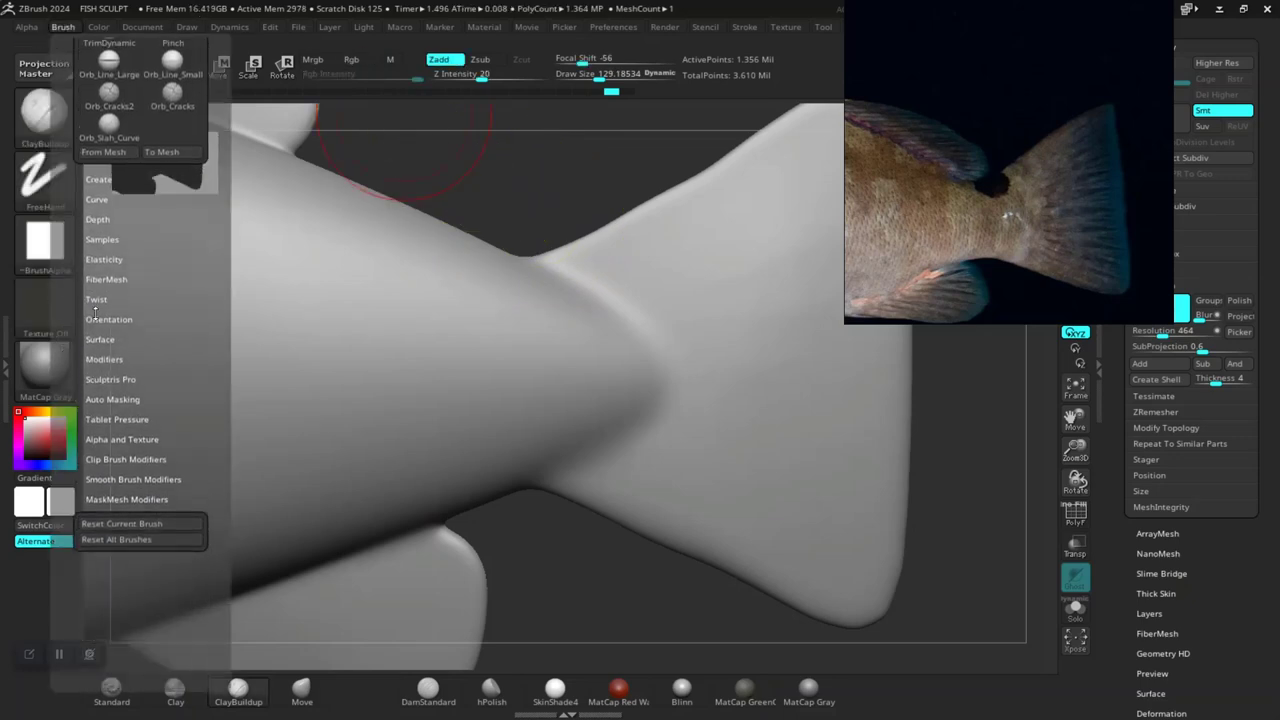
left_click(113, 399)
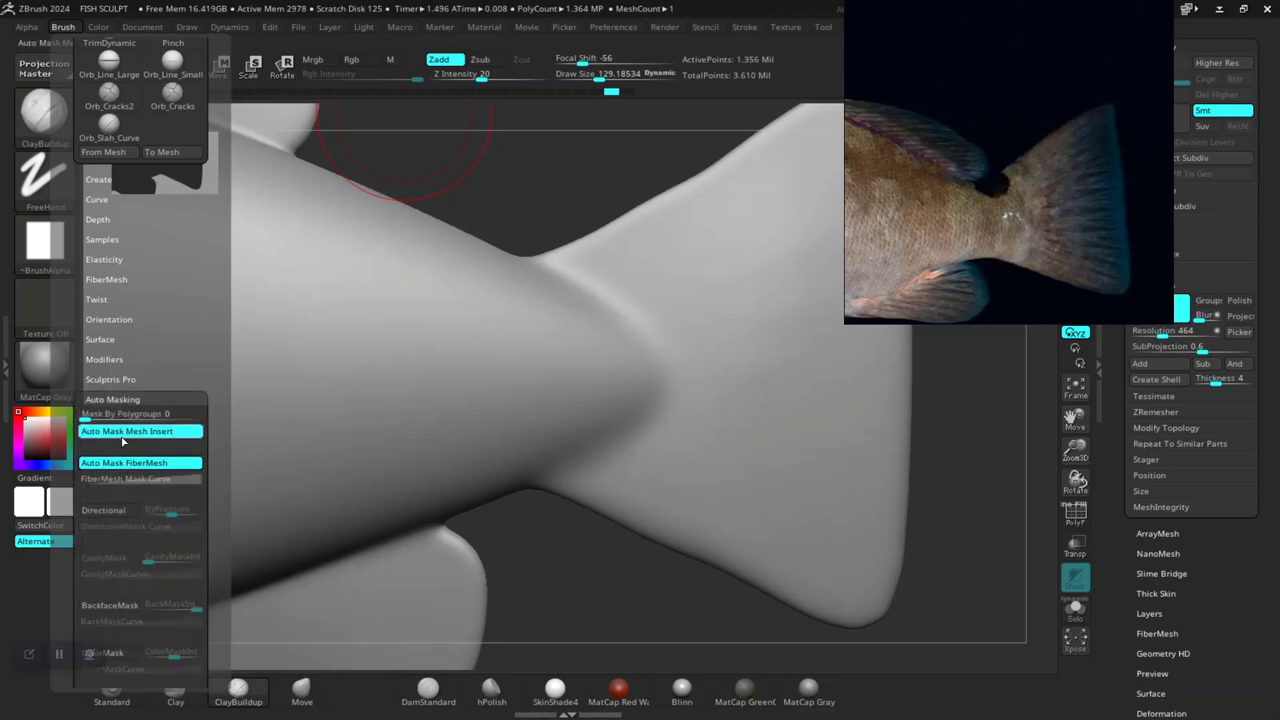
left_click(106, 605)
- Carve hatch strokes into the tail base and reshape the tail-junction groove
left_click_drag(620, 300, 715, 255)
left_click_drag(640, 320, 730, 290)
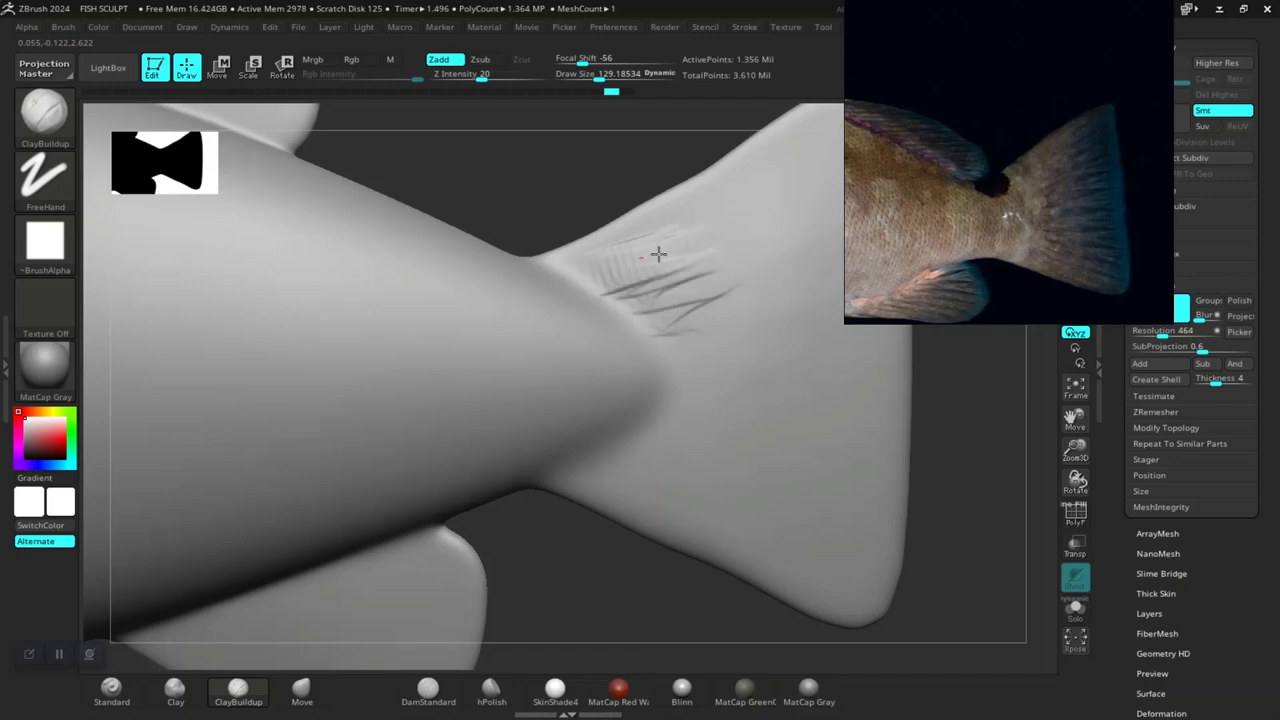
mouse_move(658, 254)
left_mouse_down()
mouse_move(606, 214)
mouse_move(629, 371)
mouse_move(657, 434)
mouse_move(644, 517)
mouse_move(706, 545)
left_mouse_up()
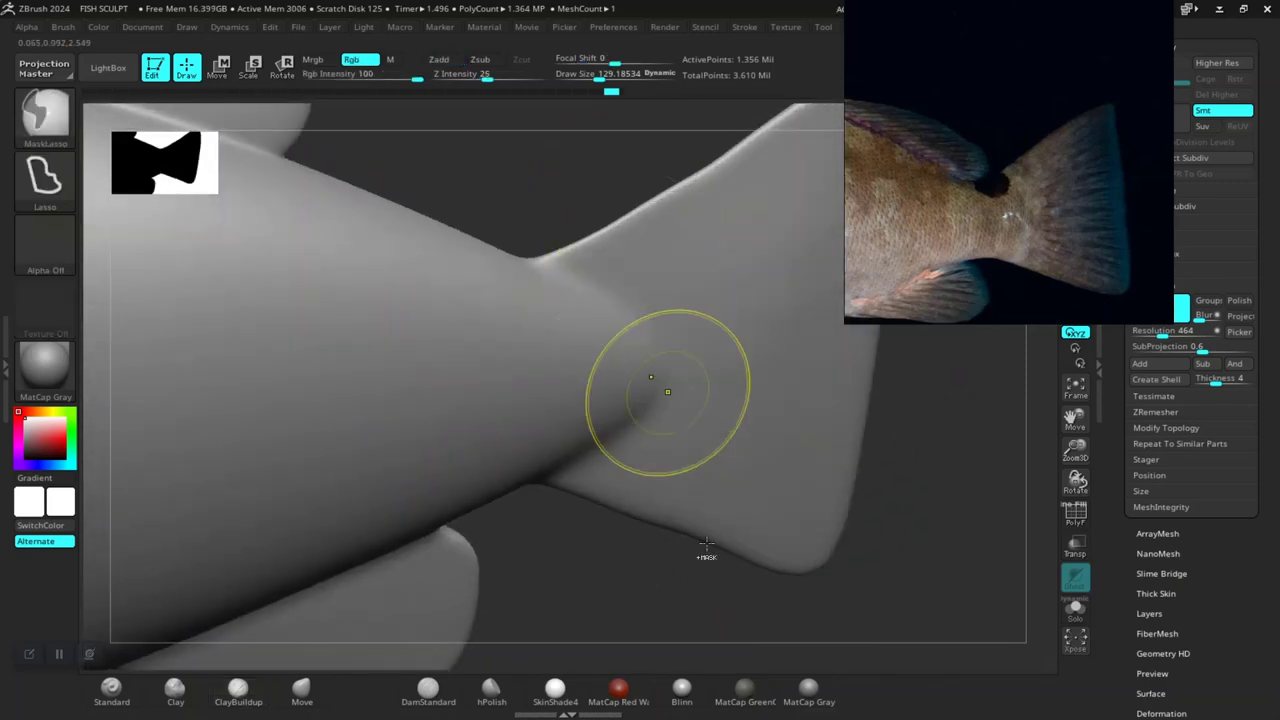
left_click_drag(650, 648, 637, 491)
left_click_drag(586, 620, 533, 565)
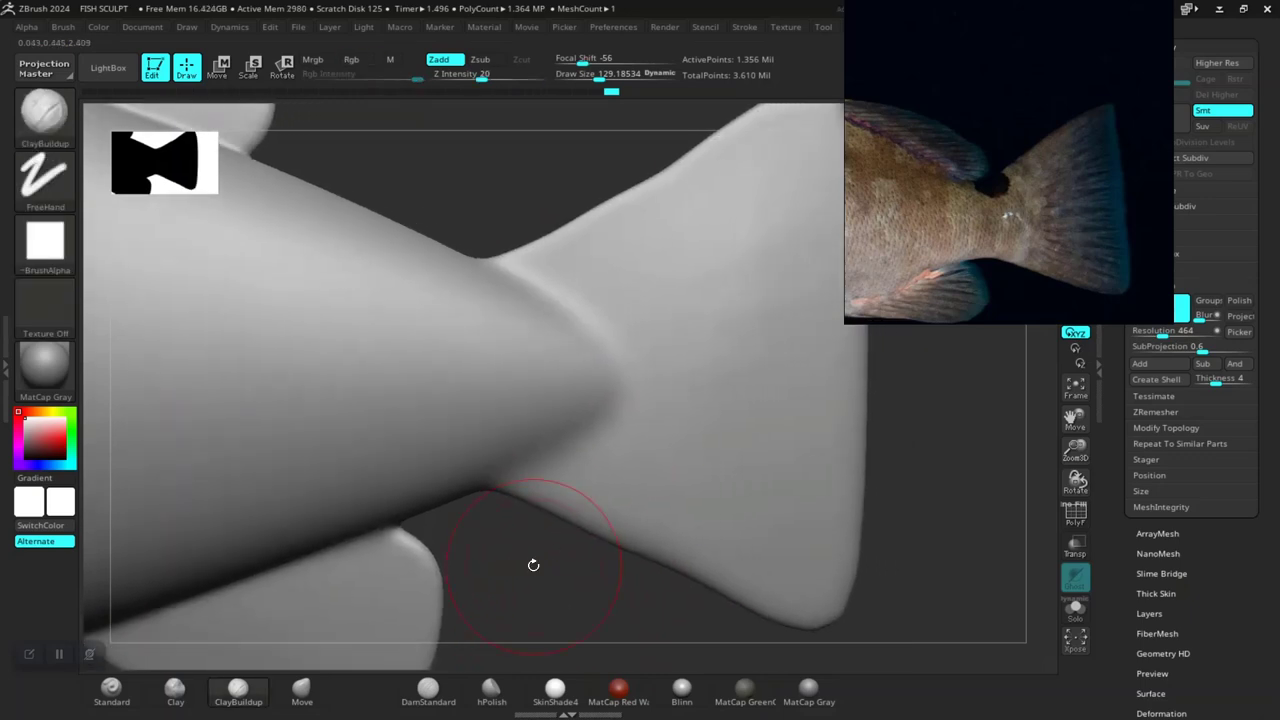
mouse_move(586, 400)
left_mouse_down()
mouse_move(646, 314)
mouse_move(525, 282)
mouse_move(634, 300)
mouse_move(577, 468)
mouse_move(604, 410)
left_mouse_up()
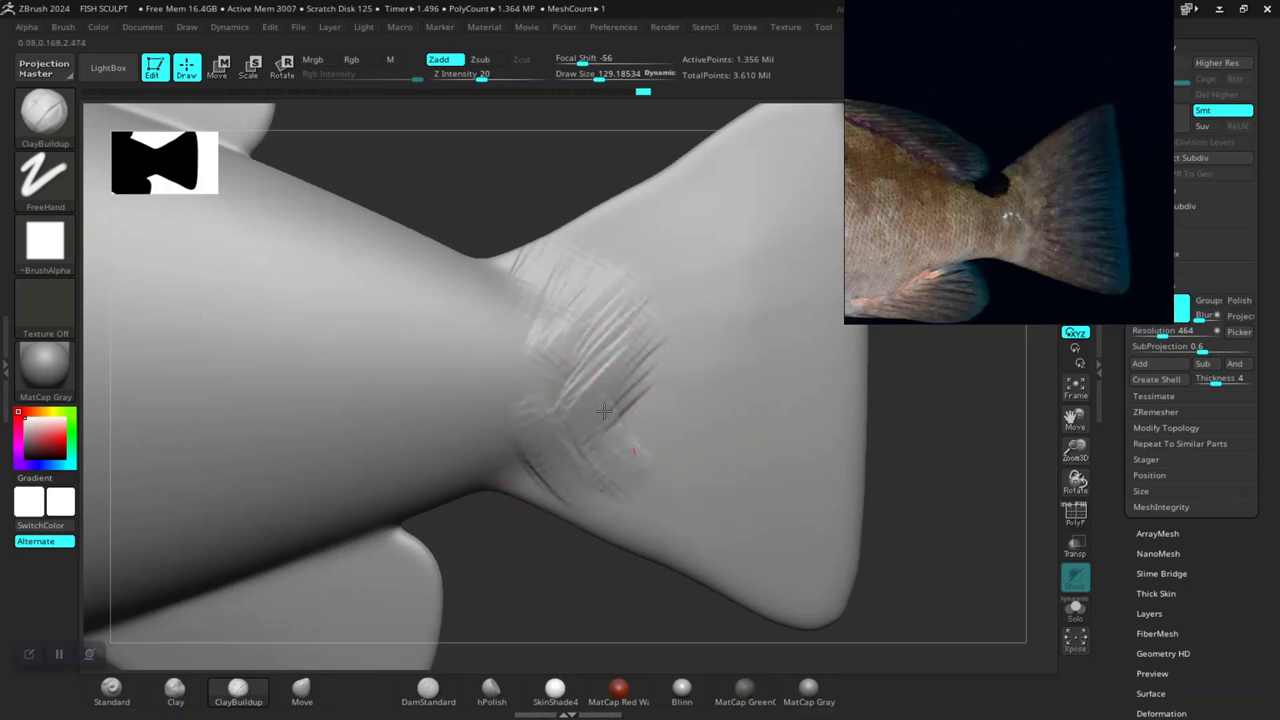
- Alternate carving and smoothing short strokes along the tail groove
left_click_drag(636, 330, 593, 303, "shift")
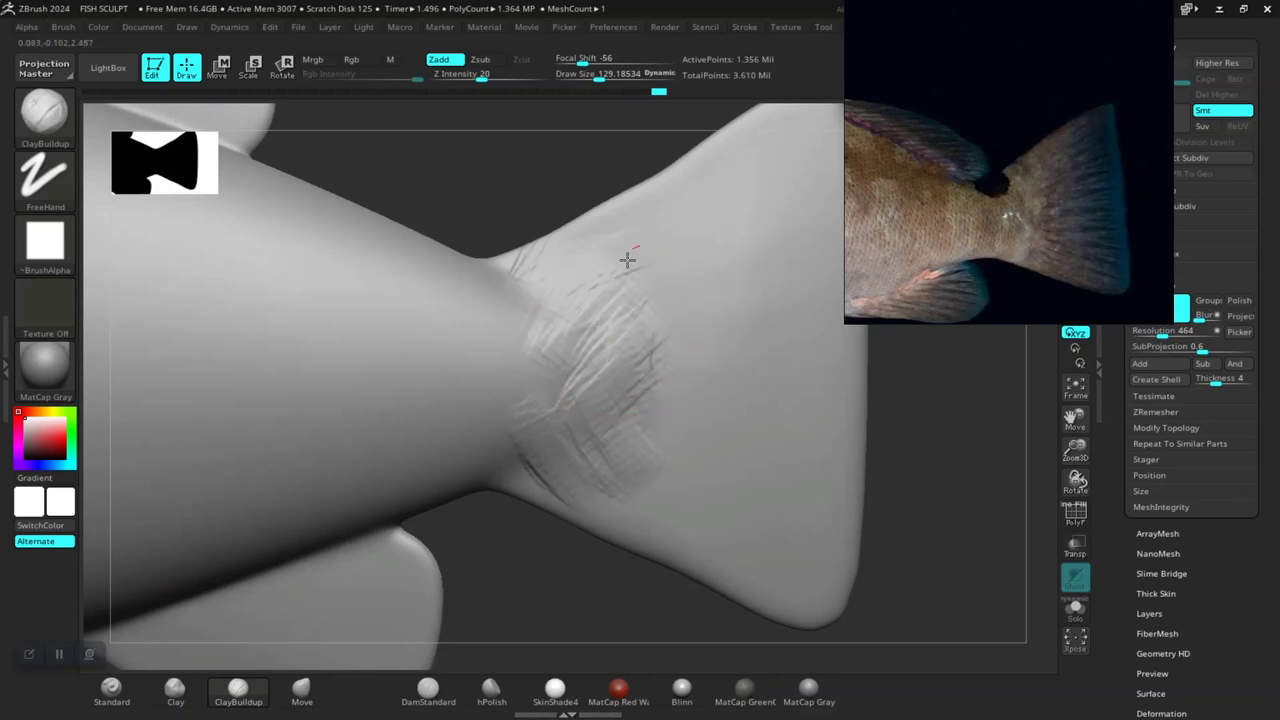
mouse_move(627, 259)
left_mouse_down()
mouse_move(651, 351)
mouse_move(614, 420)
mouse_move(567, 459)
left_mouse_up()
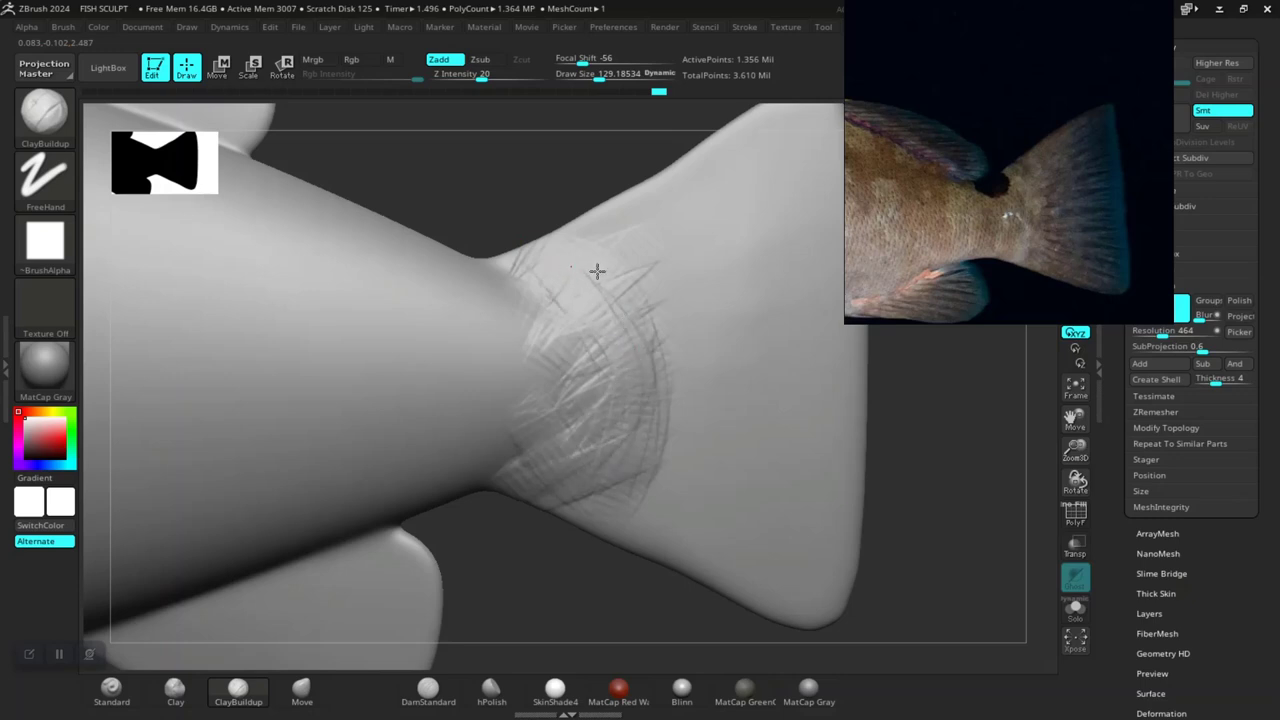
left_click_drag(643, 430, 575, 405, "shift")
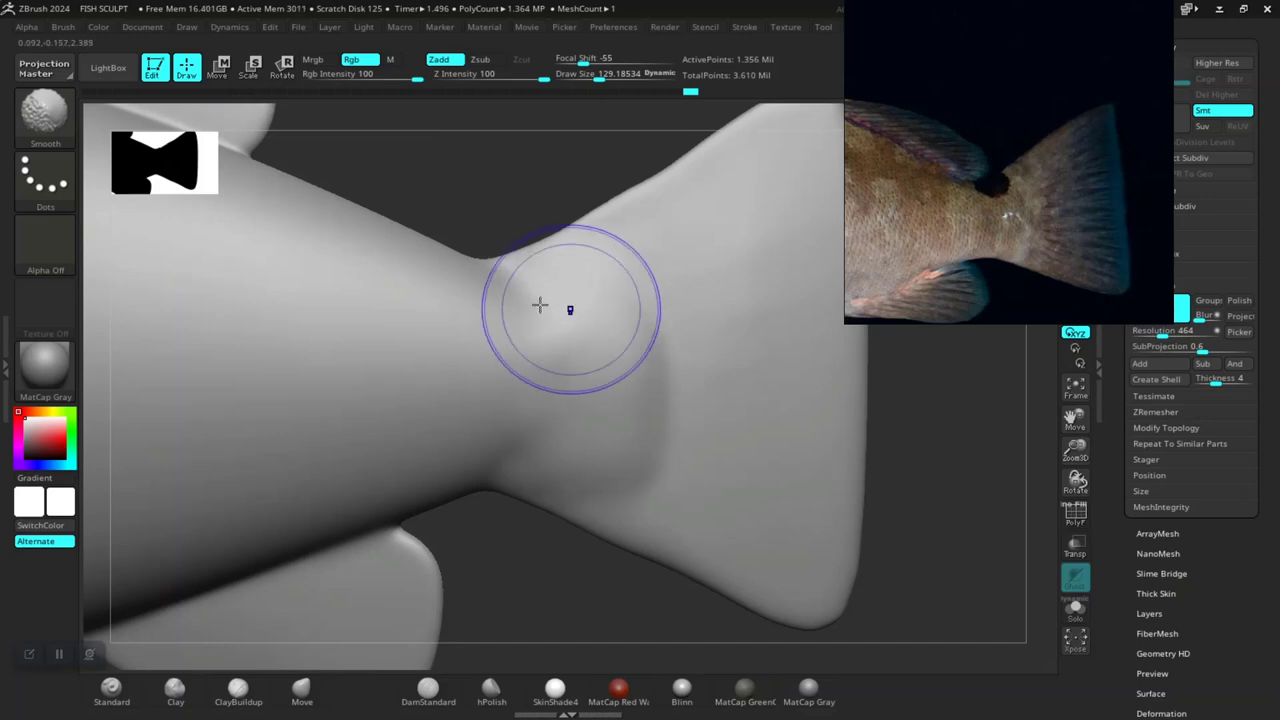
left_click_drag(575, 295, 487, 318)
mouse_move(503, 274)
left_mouse_down()
mouse_move(550, 264)
mouse_move(509, 320)
left_mouse_up()
left_click_drag(600, 325, 490, 370)
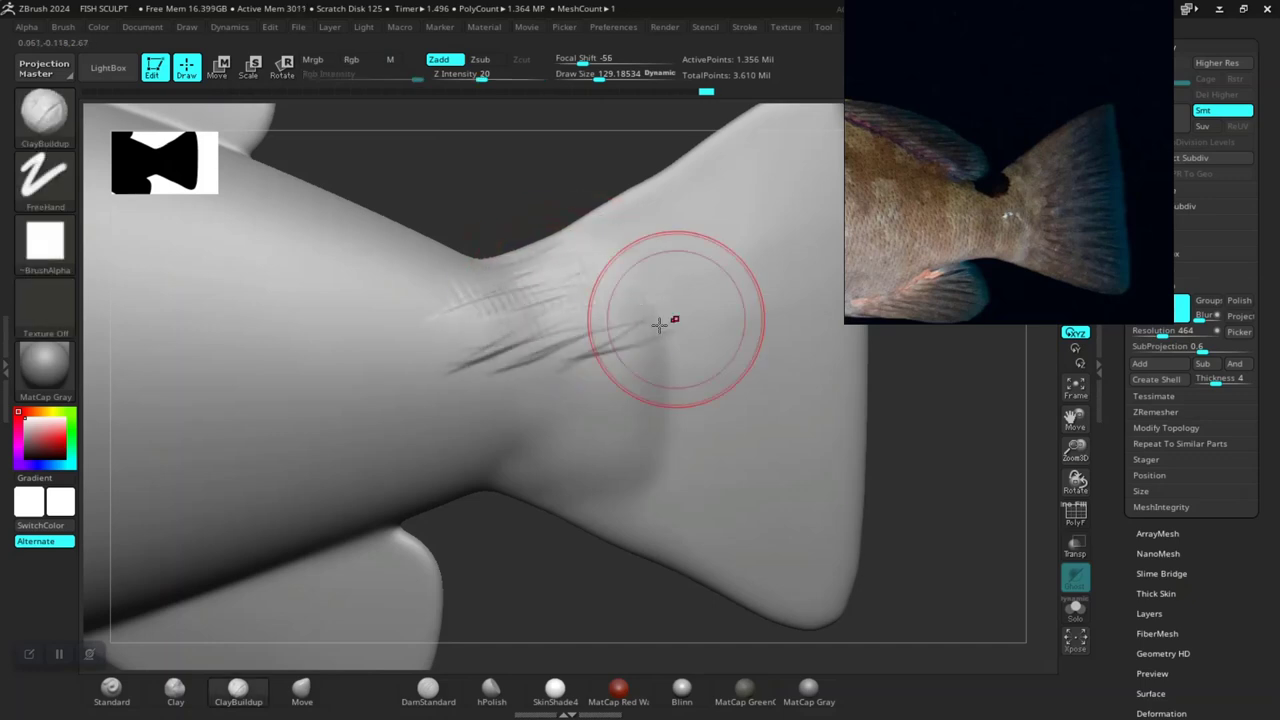
left_click_drag(671, 320, 486, 340, "shift")
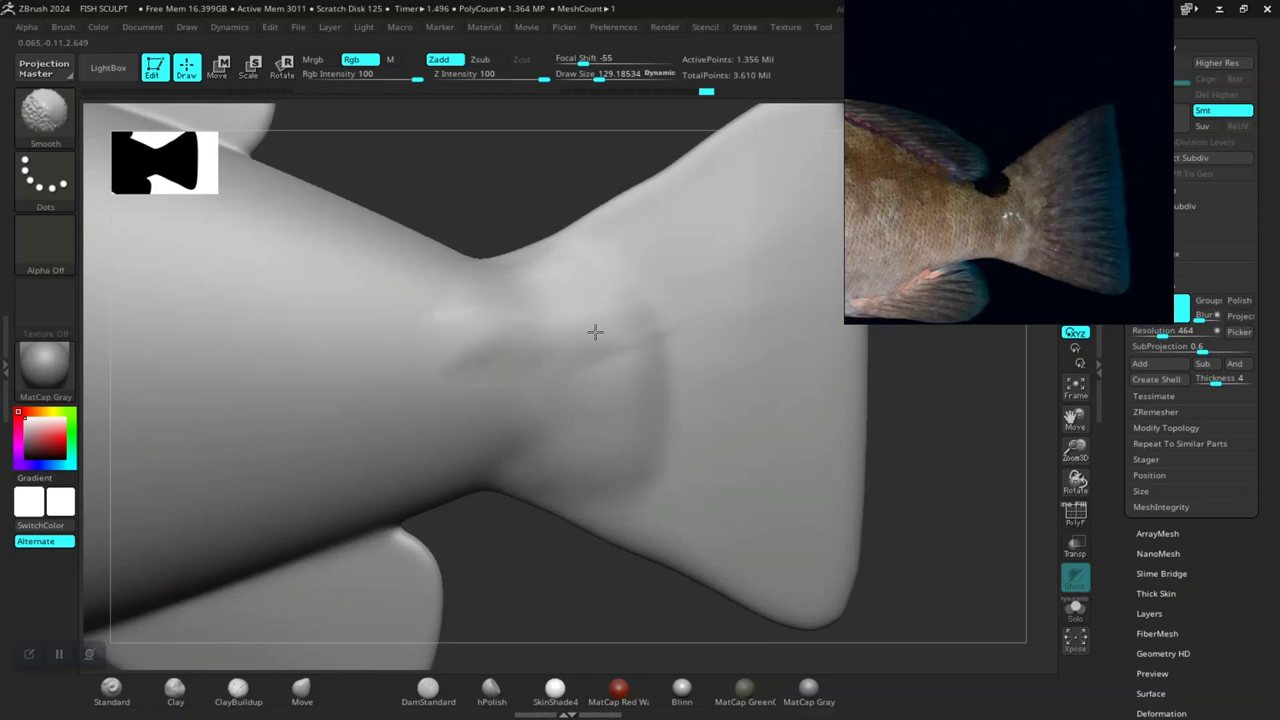
left_click_drag(659, 333, 490, 317, "shift")
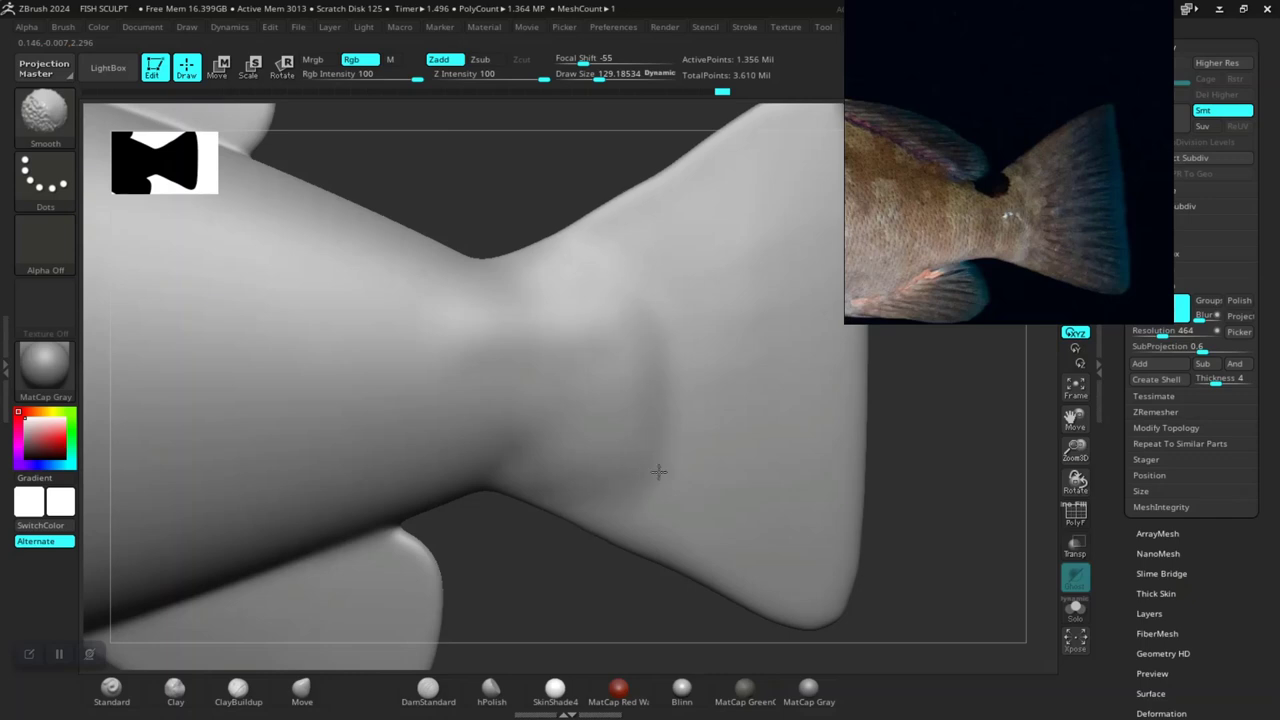
- Score diagonal scratches across the upper tail
left_click_drag(971, 491, 871, 500, "alt")
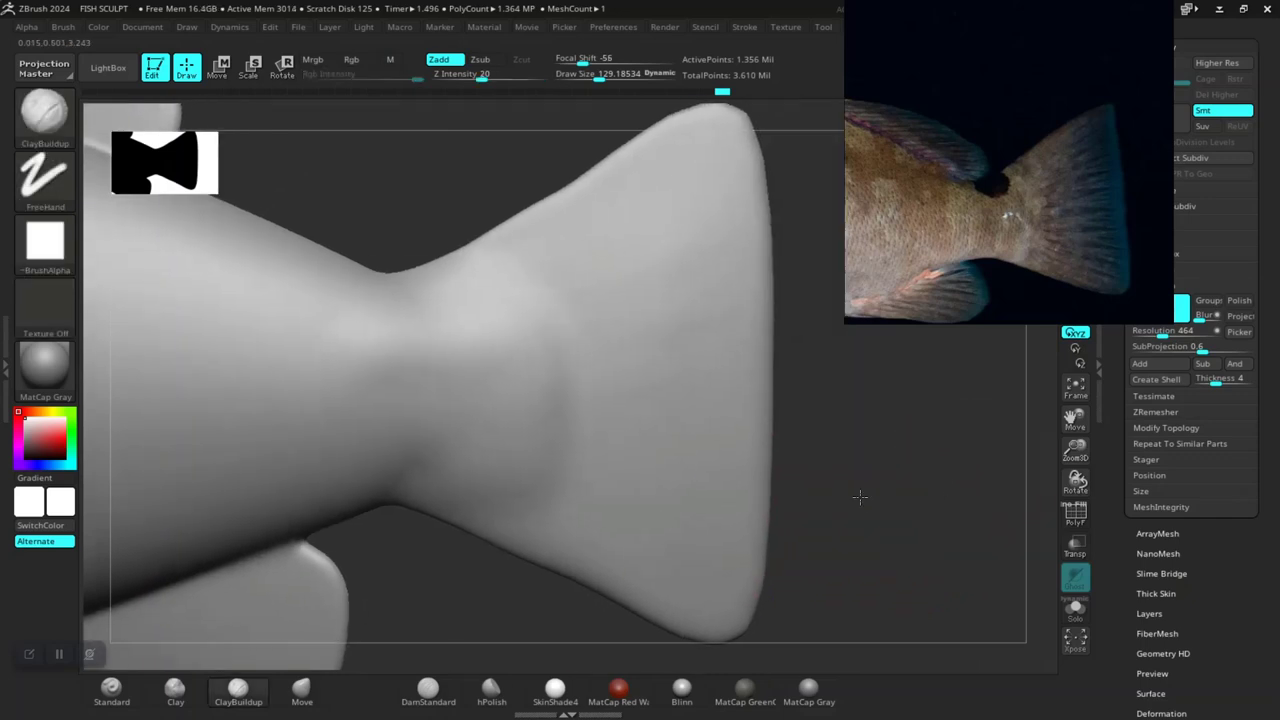
left_click_drag(646, 150, 517, 223)
mouse_move(630, 195)
left_mouse_down()
mouse_move(511, 234)
mouse_move(486, 300)
left_mouse_up()
left_click_drag(680, 180, 523, 262)
mouse_move(660, 155)
left_mouse_down()
mouse_move(571, 200)
mouse_move(490, 320)
left_mouse_up()
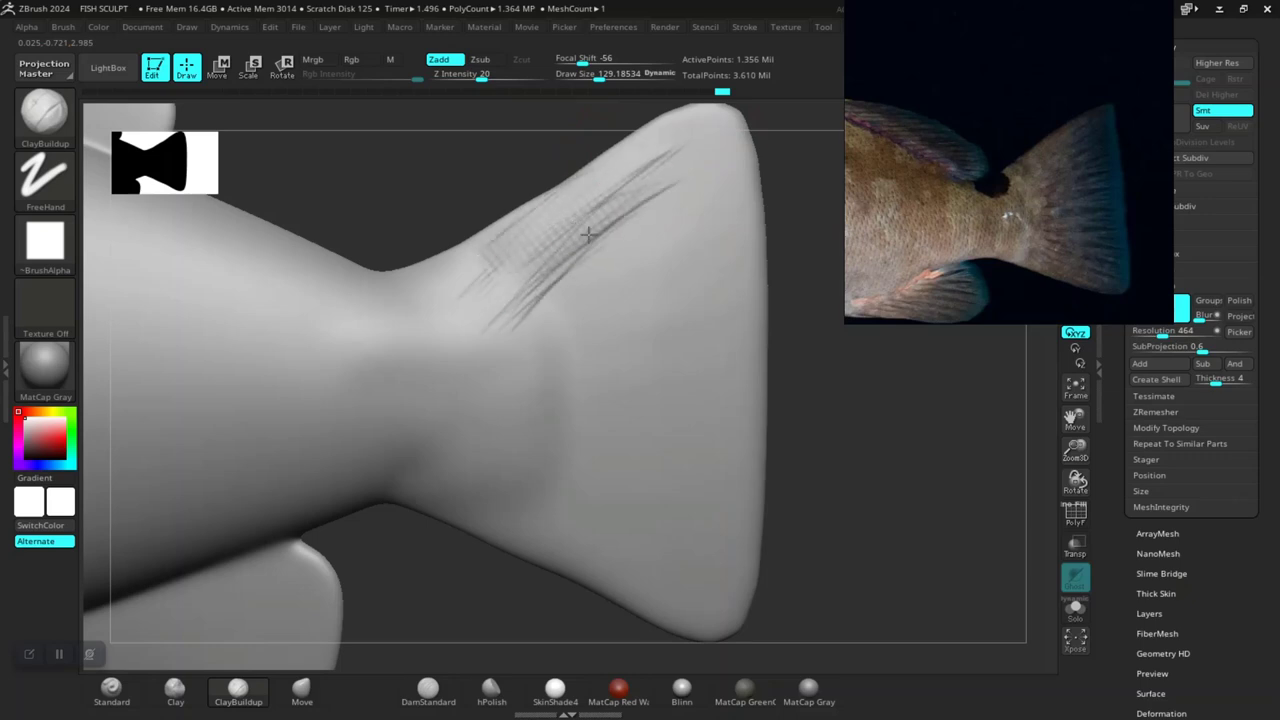
left_click_drag(595, 235, 491, 334)
left_click_drag(570, 300, 500, 443)
- Scratch the lower and mid tail, then smooth the upper-tail strokes away
left_click_drag(590, 520, 479, 496)
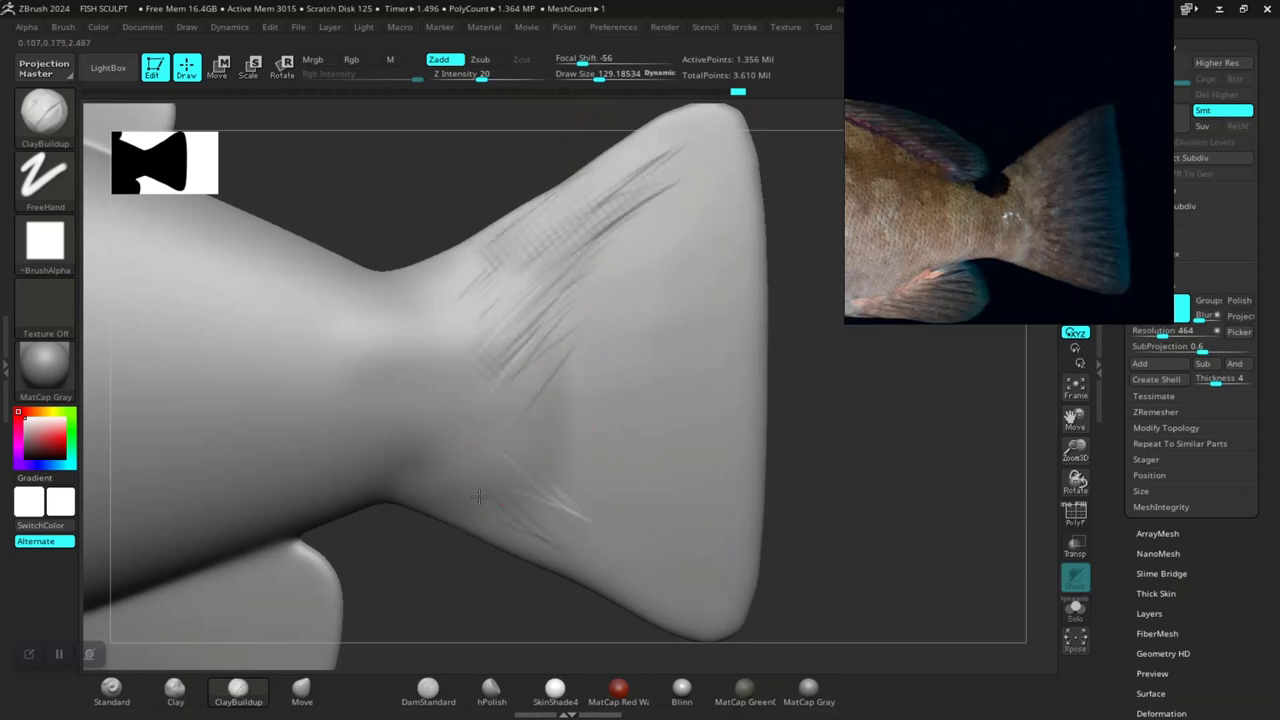
left_click_drag(559, 543, 640, 570)
mouse_move(630, 540)
left_mouse_down()
mouse_move(525, 461)
mouse_move(525, 430)
left_mouse_up()
left_click_drag(630, 410, 549, 371)
left_click_drag(645, 290, 495, 440)
left_click_drag(650, 250, 560, 330)
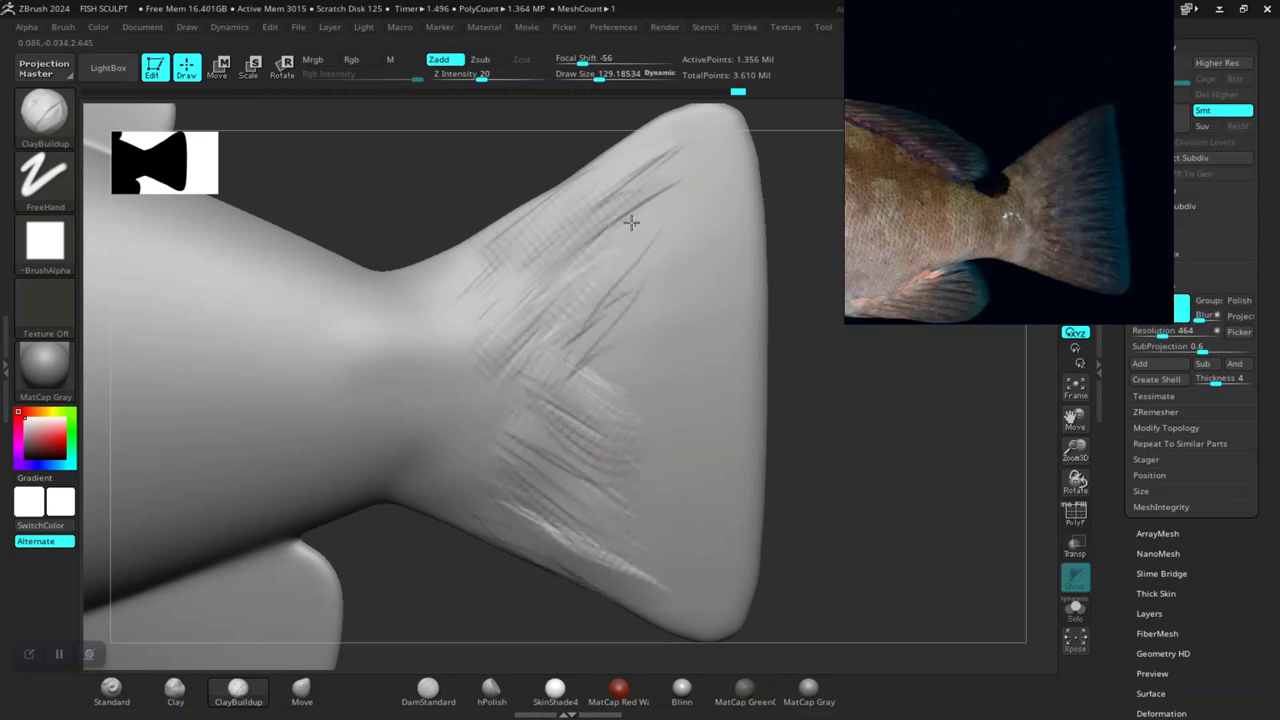
mouse_move(631, 222)
left_mouse_down()
mouse_move(531, 329)
mouse_move(628, 343)
mouse_move(571, 361)
left_mouse_up()
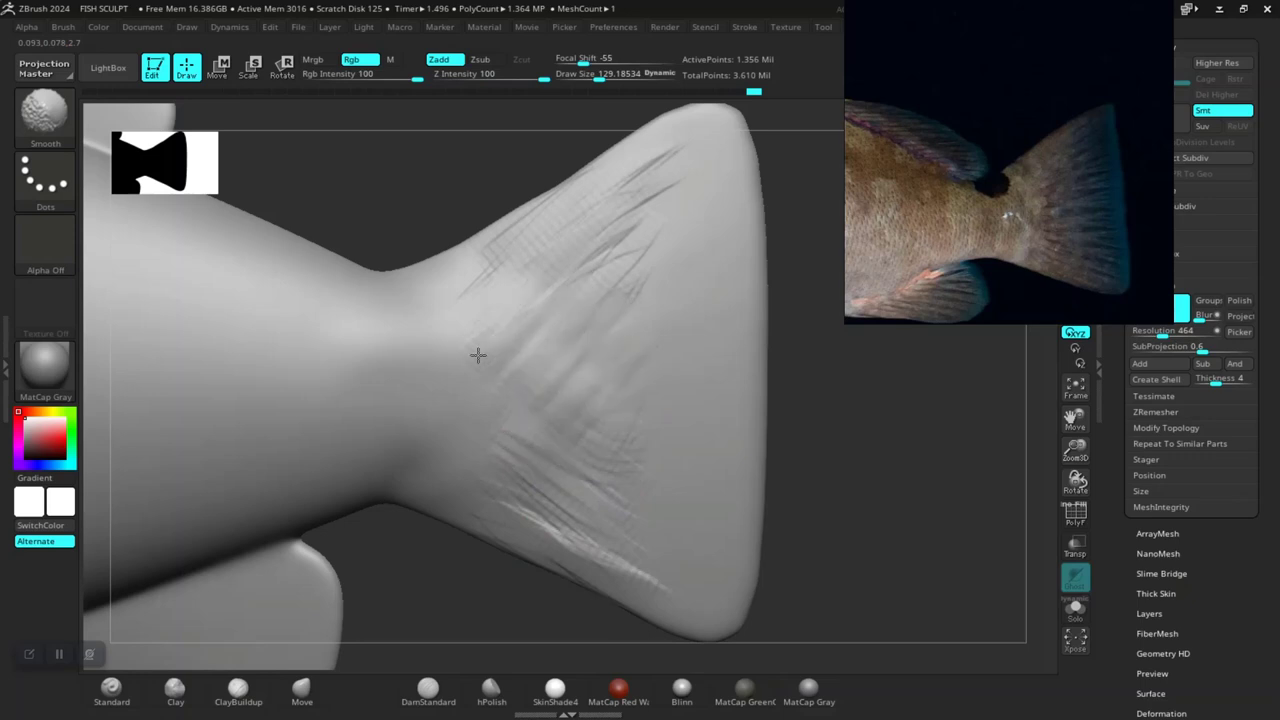
left_click_drag(571, 267, 643, 180, "shift")
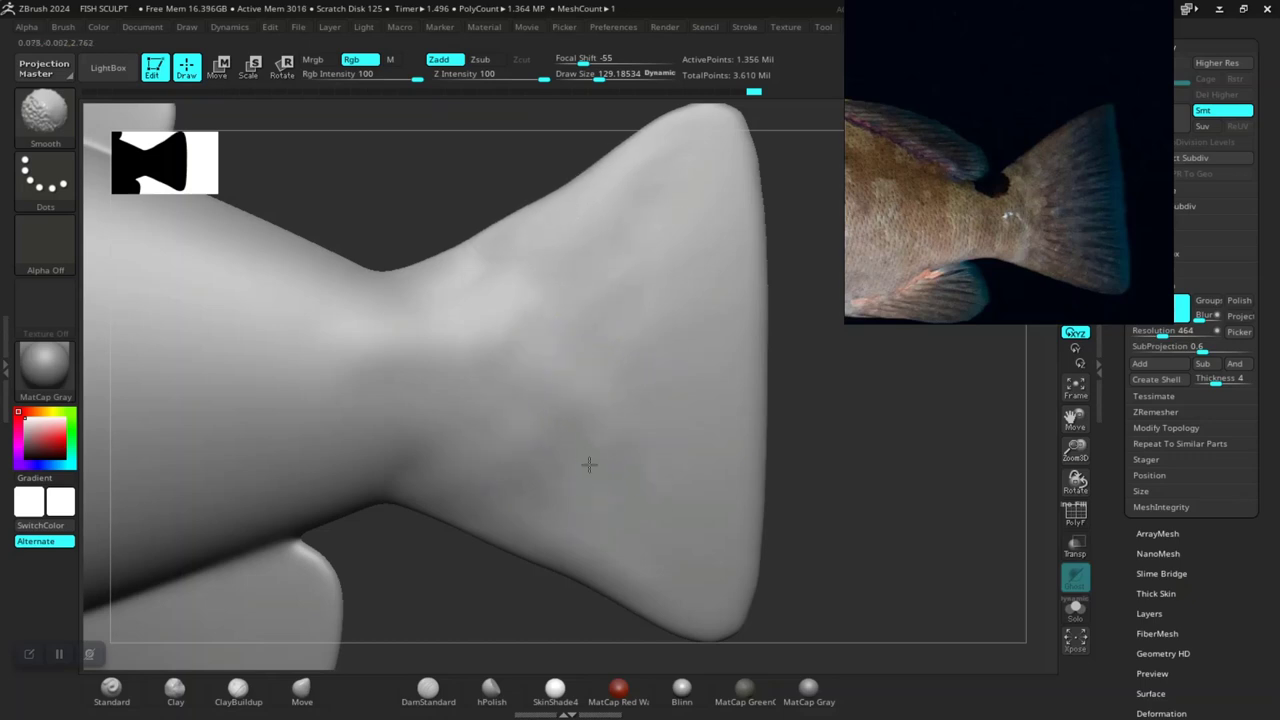
left_click(420, 698)
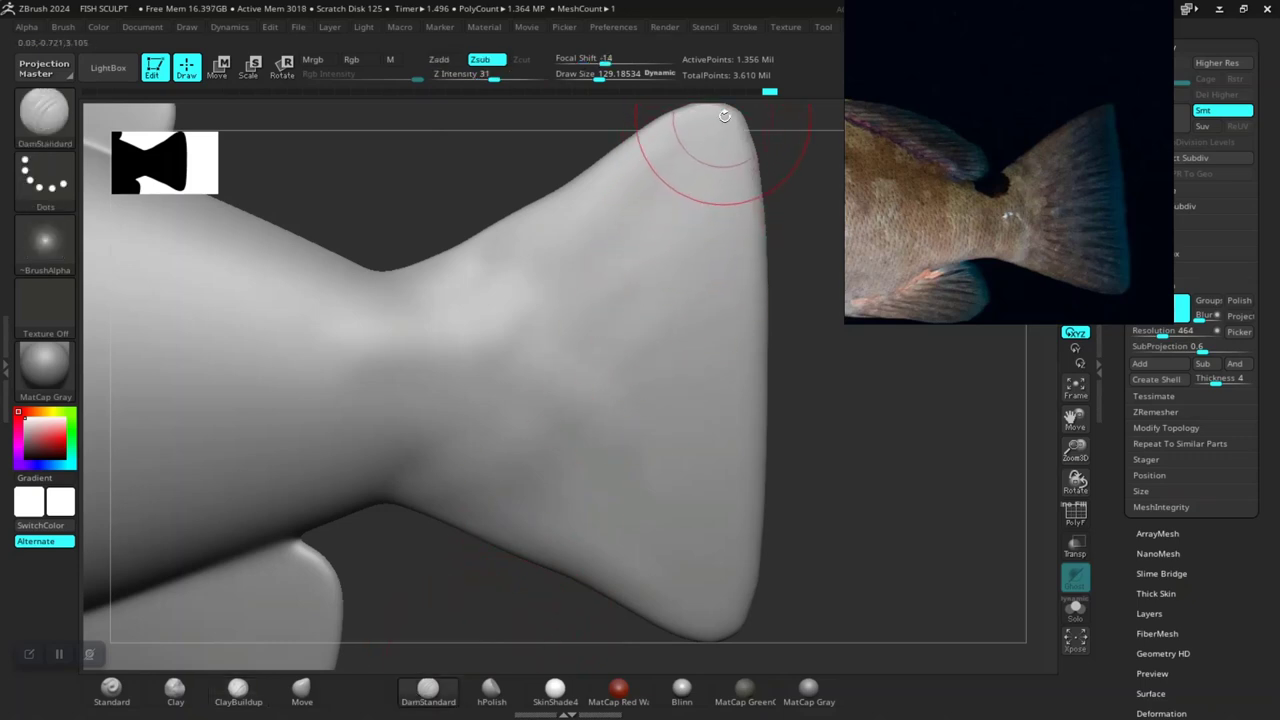
mouse_move(724, 116)
left_mouse_down()
mouse_move(666, 160)
mouse_move(751, 203)
mouse_move(797, 376)
left_mouse_up()
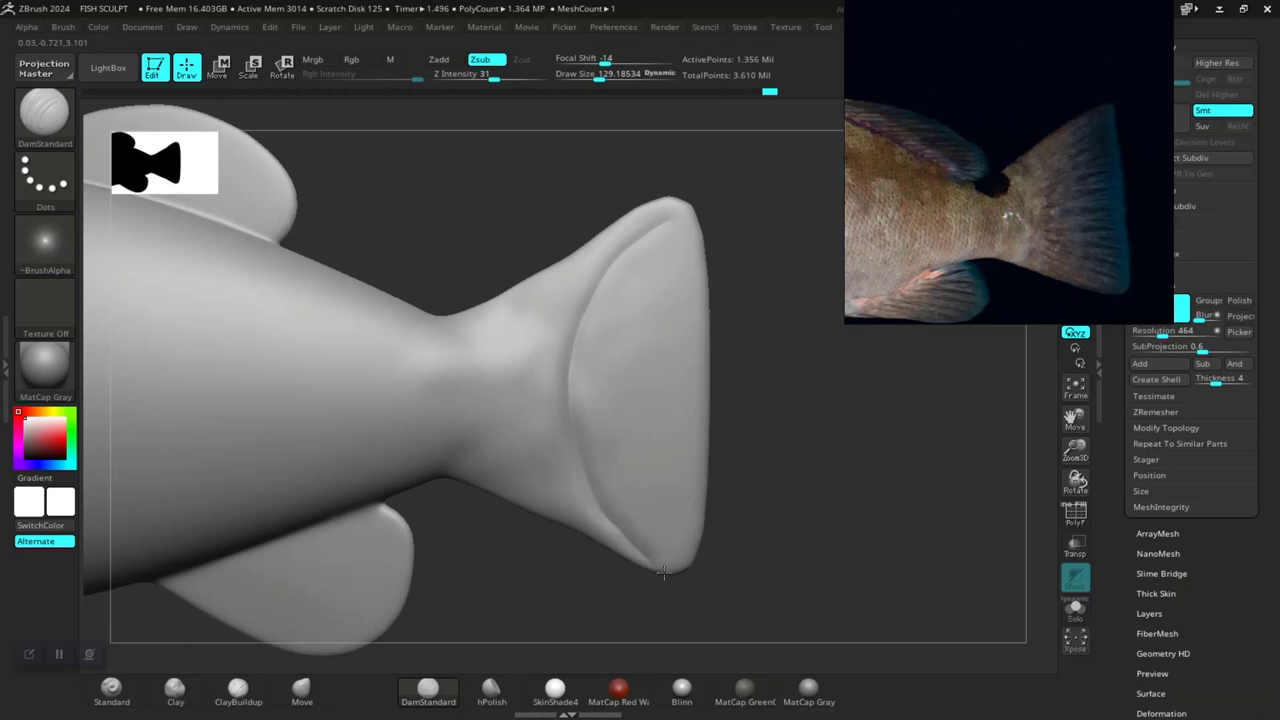
mouse_move(863, 541)
left_mouse_down()
mouse_move(742, 429)
mouse_move(606, 443)
mouse_move(647, 333)
left_mouse_up()
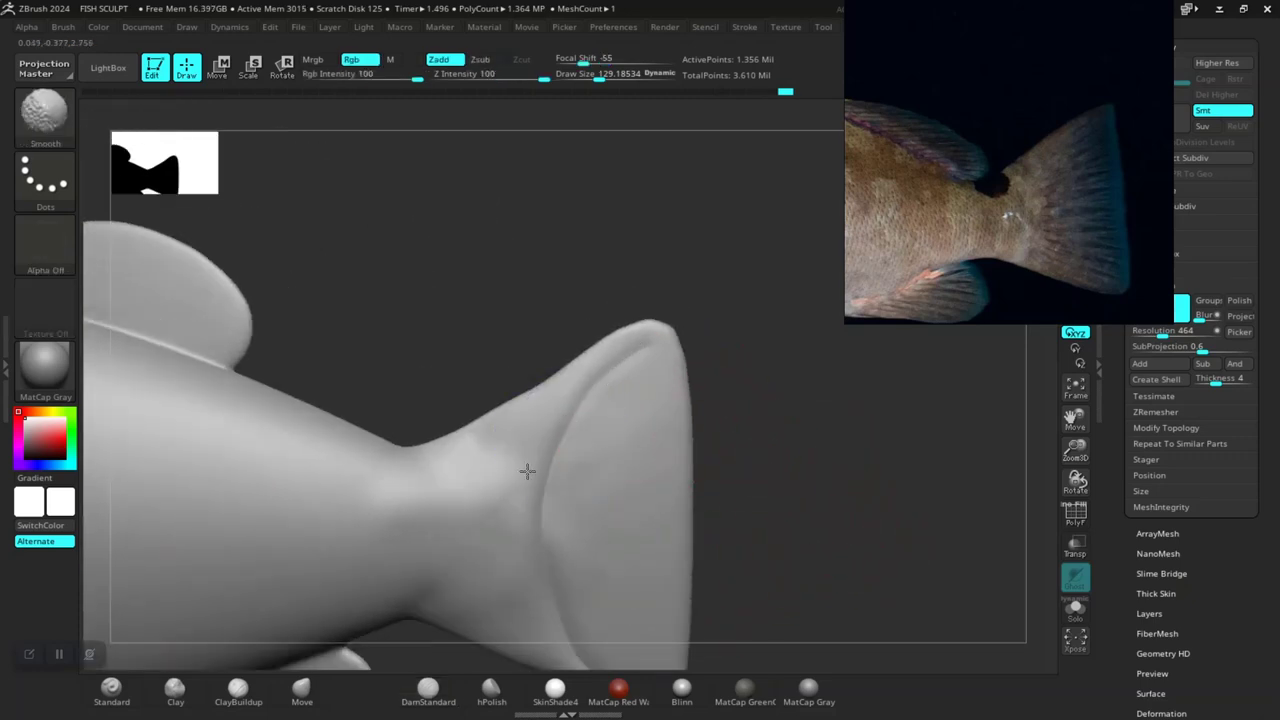
mouse_move(534, 585)
right_mouse_down()
mouse_move(763, 414)
mouse_move(542, 390)
right_mouse_up()
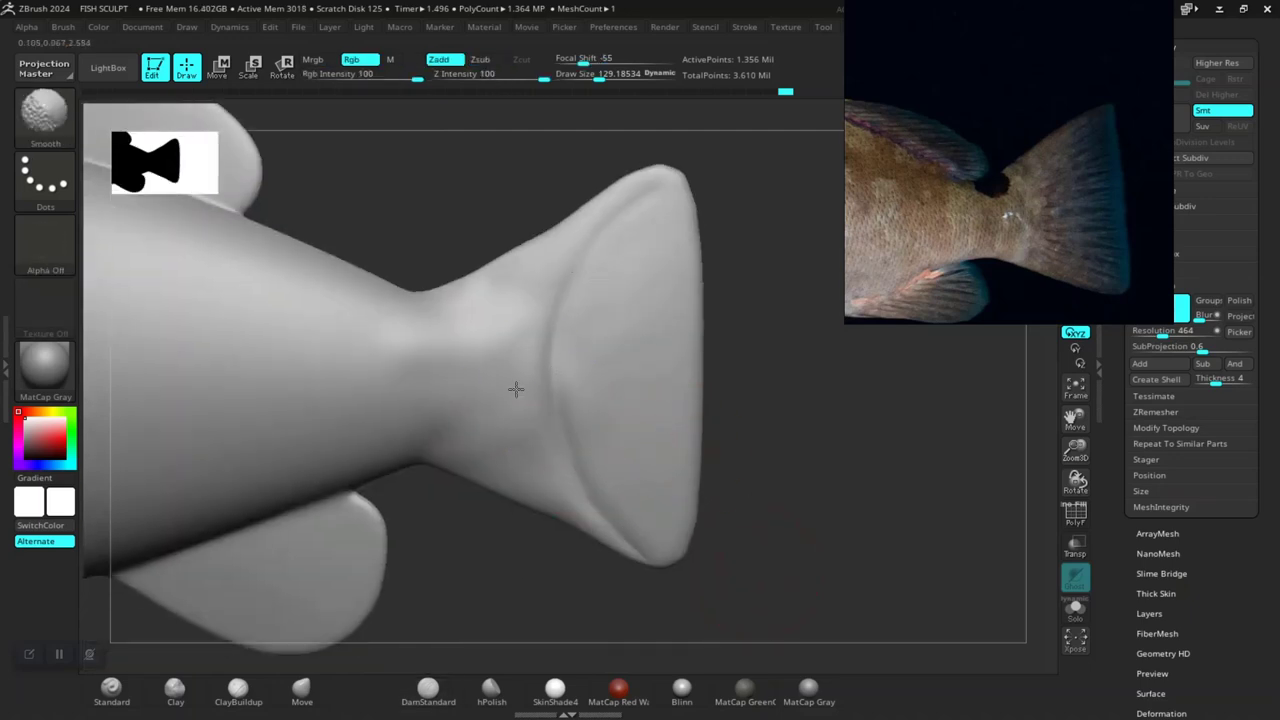
key("f")
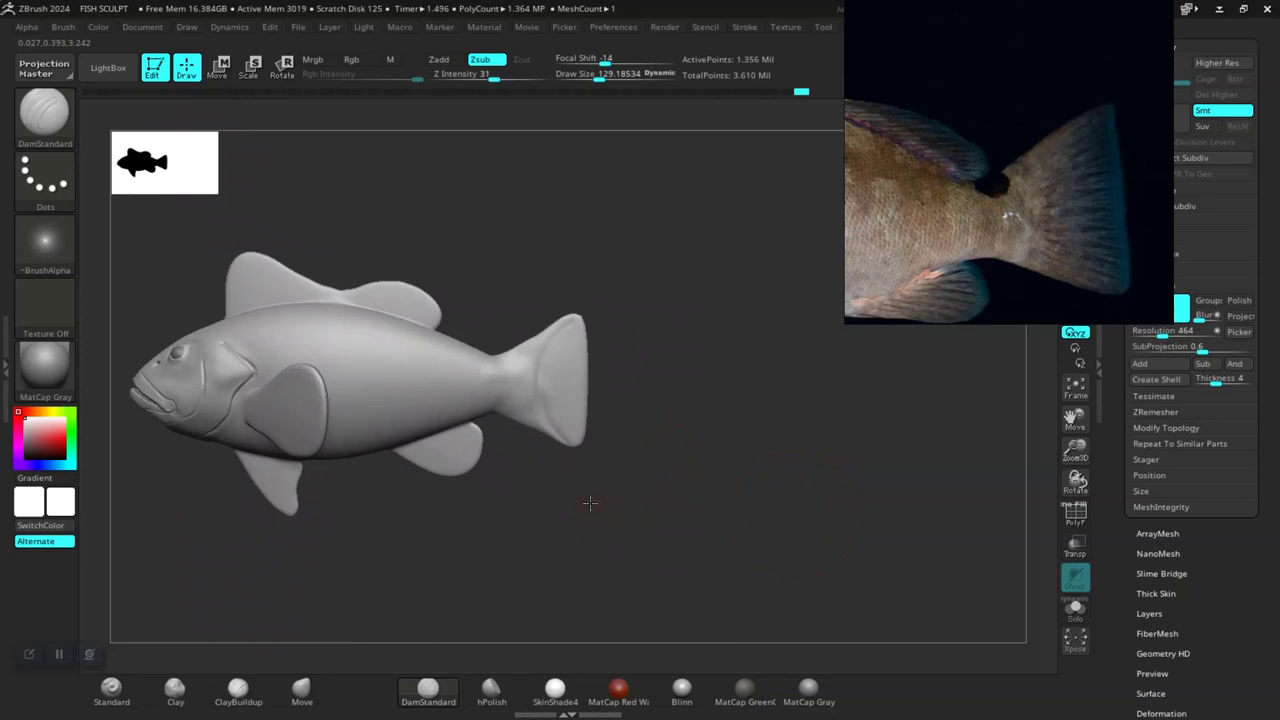
mouse_move(574, 540)
right_mouse_down()
mouse_move(680, 506)
mouse_move(722, 556)
mouse_move(727, 533)
mouse_move(737, 594)
mouse_move(737, 549)
mouse_move(686, 434)
mouse_move(686, 396)
mouse_move(640, 531)
mouse_move(500, 486)
mouse_move(354, 523)
mouse_move(386, 555)
mouse_move(820, 597)
mouse_move(737, 403)
right_mouse_up()
- Switch to the Pinch brush and enlarge its draw size to about 394
right_click(750, 385)
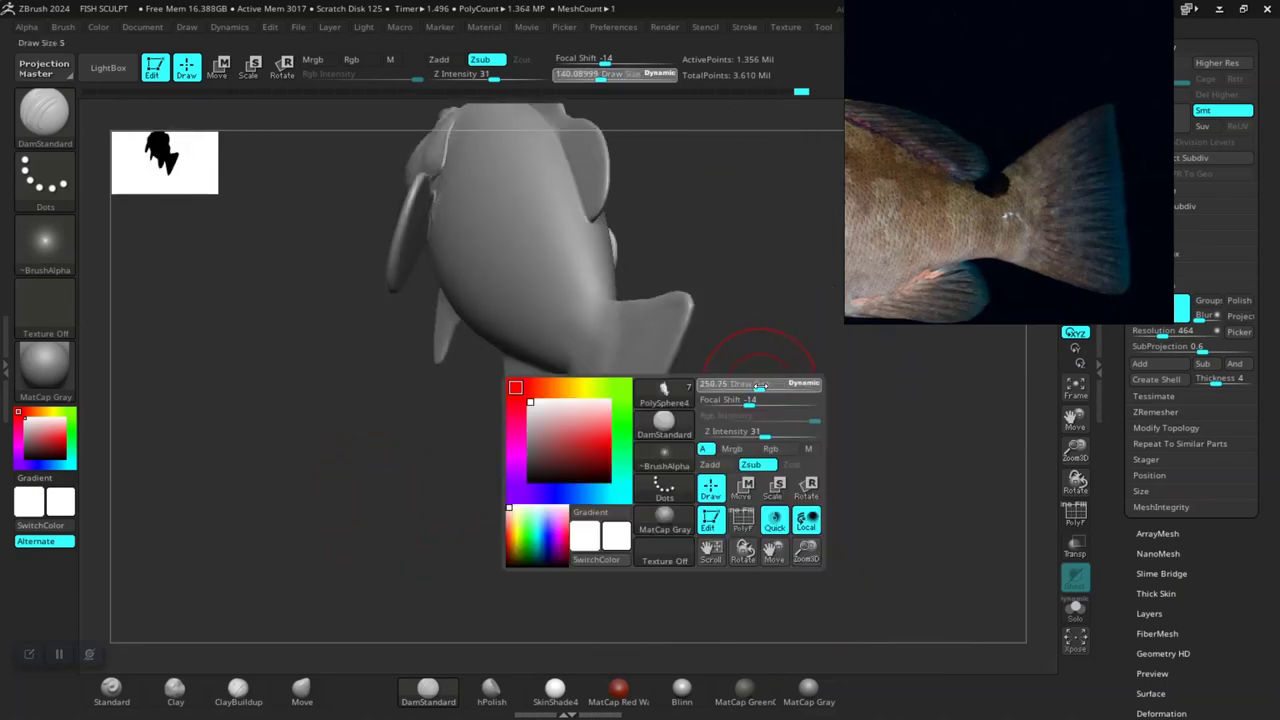
left_click_drag(760, 385, 749, 389)
key("b")
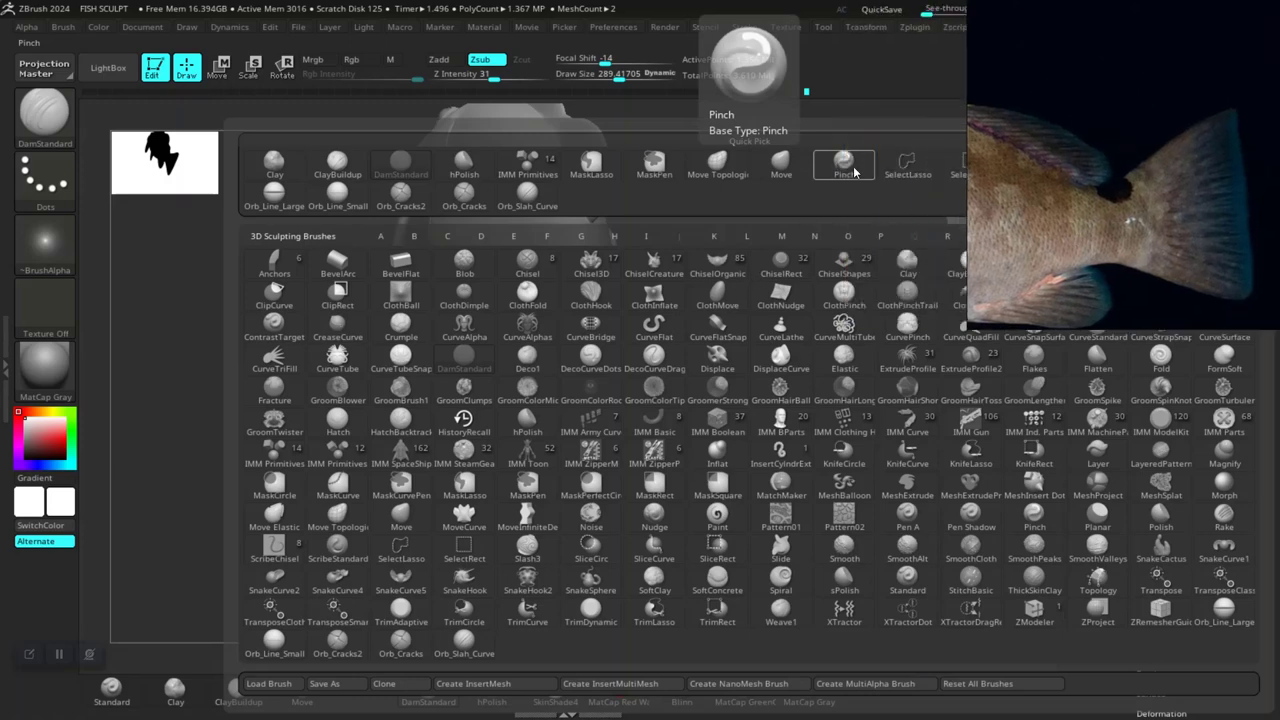
left_click(845, 165)
right_click(731, 394)
left_click_drag(738, 387, 733, 385)
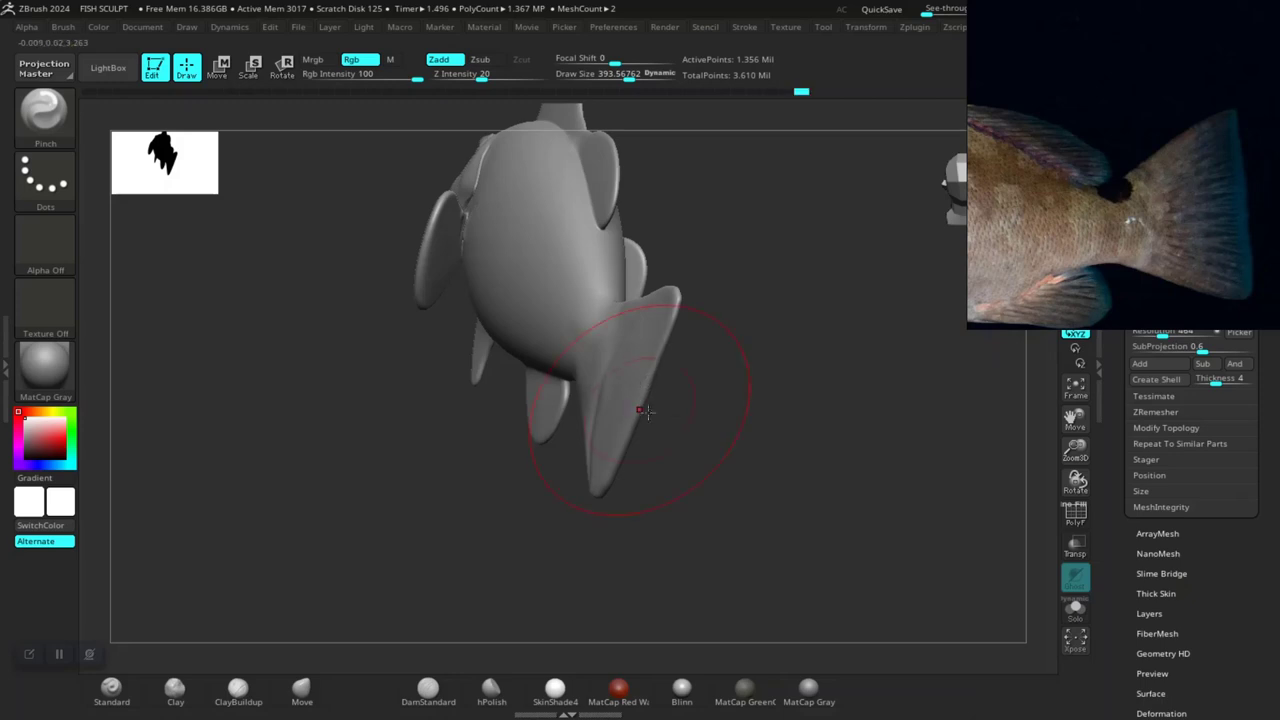
- Mask around the fish's head, then orbit the fish until the upper fin faces the view
mouse_move(600, 170)
left_mouse_down("ctrl")
mouse_move(536, 140)
mouse_move(560, 150)
left_mouse_up("ctrl")
mouse_move(710, 430)
left_mouse_down()
mouse_move(740, 443)
mouse_move(743, 363)
mouse_move(543, 371)
left_mouse_up()
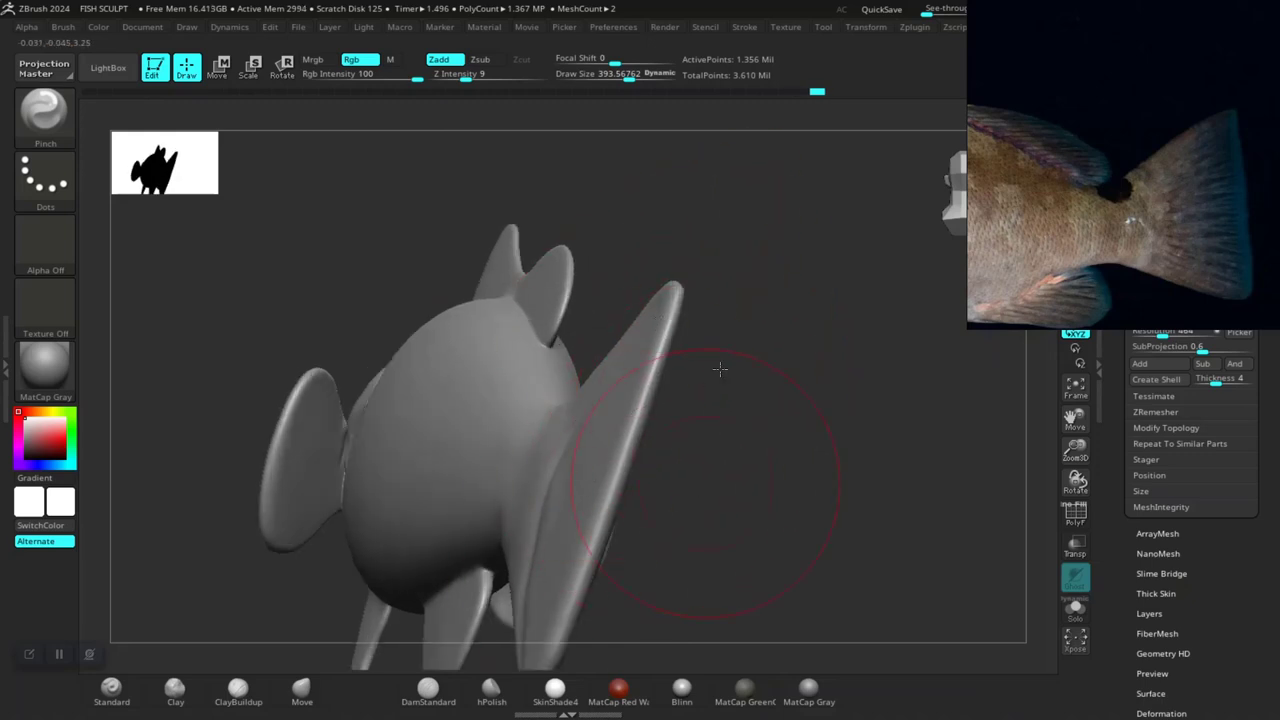
left_click_drag(720, 369, 667, 232)
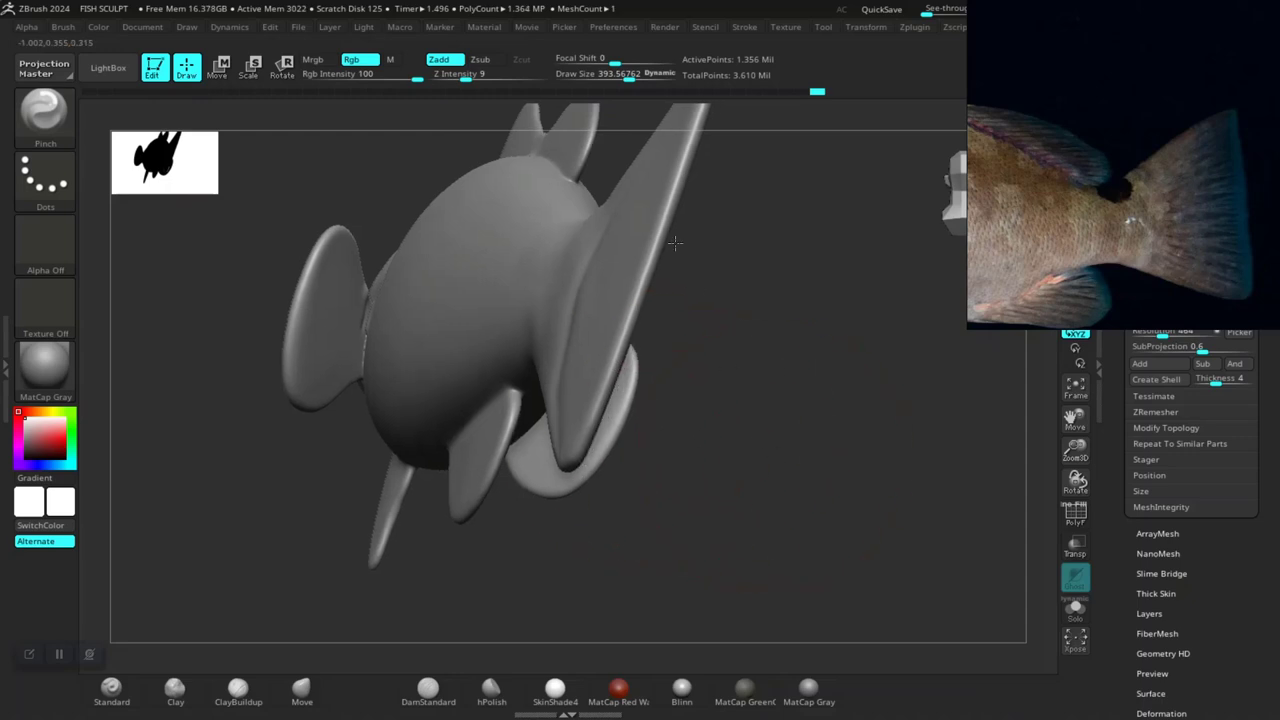
mouse_move(627, 371)
left_mouse_down()
mouse_move(737, 371)
mouse_move(646, 409)
mouse_move(610, 466)
mouse_move(594, 294)
mouse_move(551, 283)
left_mouse_up()
left_click_drag(657, 471, 647, 423, "alt")
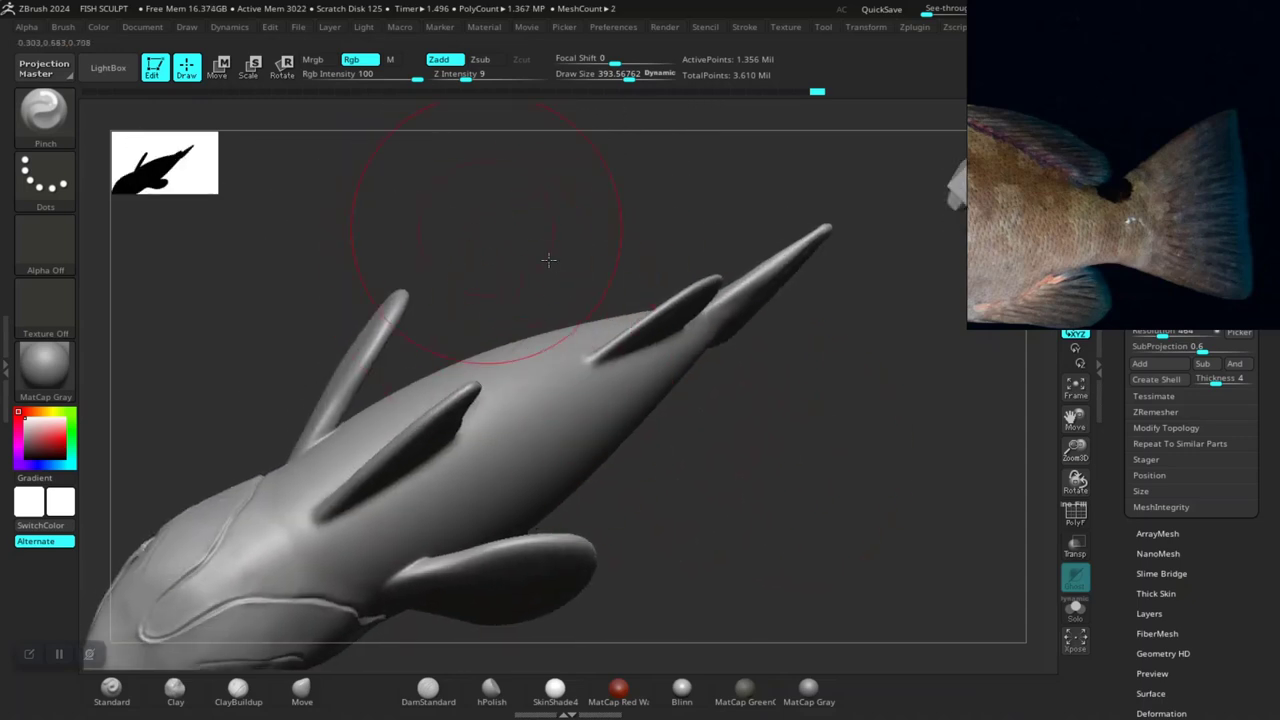
mouse_move(429, 214)
left_mouse_down()
mouse_move(571, 294)
mouse_move(377, 314)
left_mouse_up()
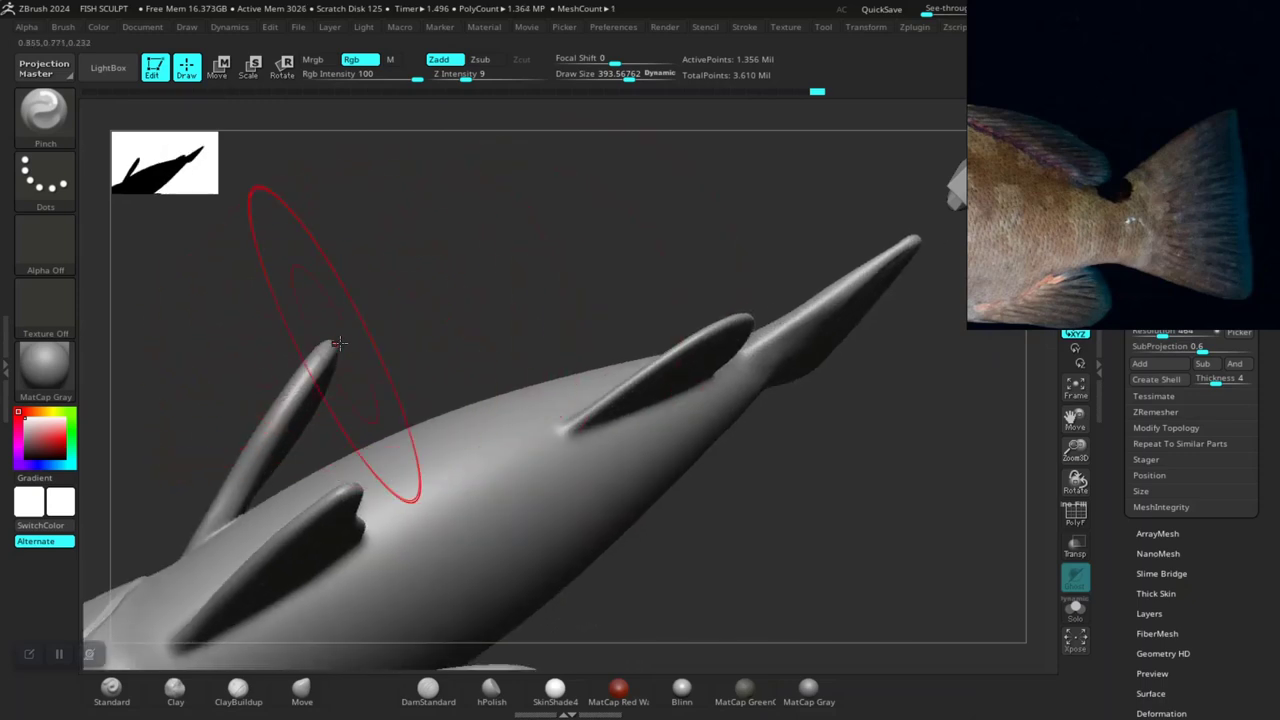
mouse_move(457, 280)
left_mouse_down()
mouse_move(560, 277)
mouse_move(612, 327)
left_mouse_up()
- Invert the mask so only the upper fin is editable, and work around the fin from several angles
key("ctrl")
left_click(578, 324, "ctrl")
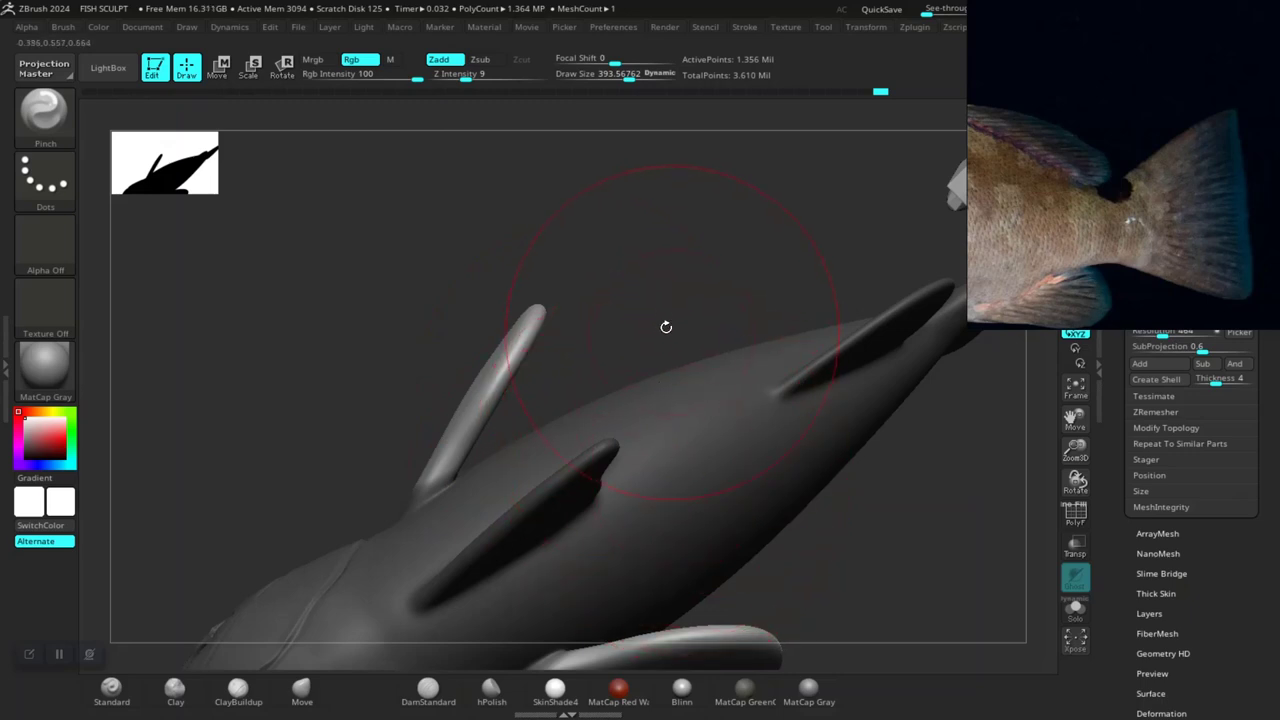
mouse_move(666, 327)
left_mouse_down()
mouse_move(680, 320)
mouse_move(558, 325)
left_mouse_up()
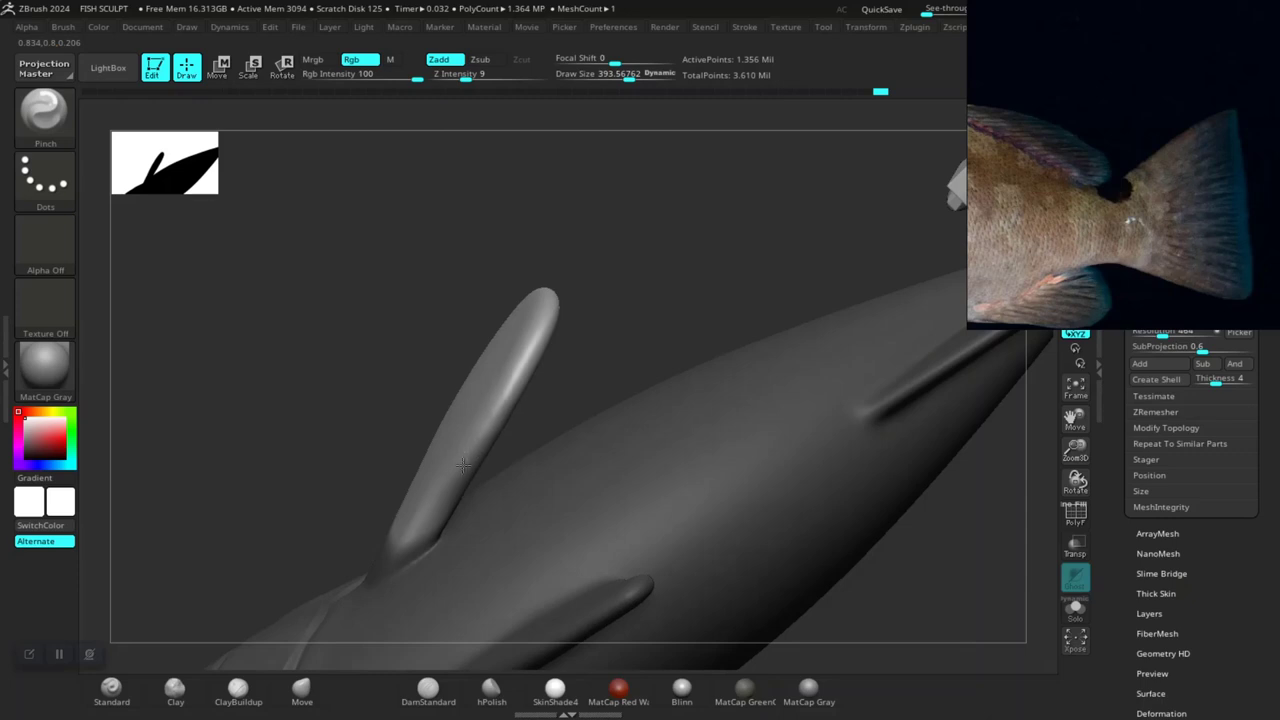
left_click_drag(507, 420, 590, 315)
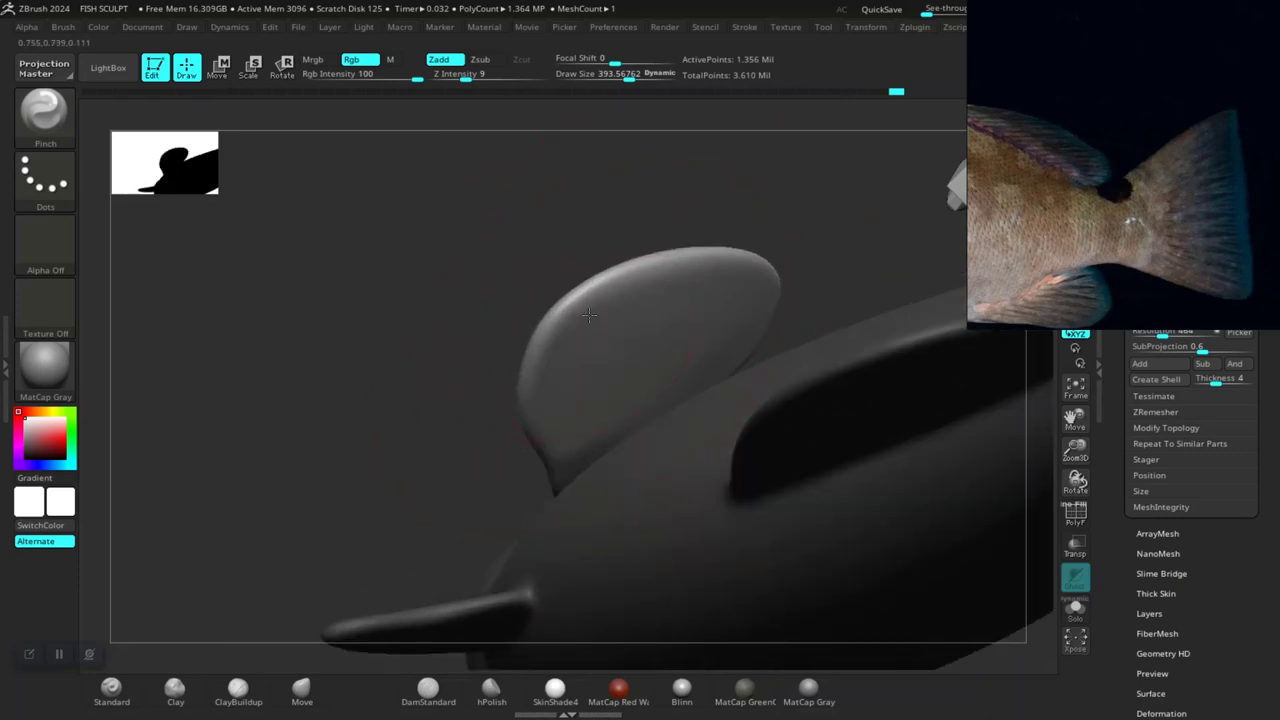
mouse_move(858, 276)
left_mouse_down()
mouse_move(829, 343)
mouse_move(749, 334)
mouse_move(613, 408)
left_mouse_up()
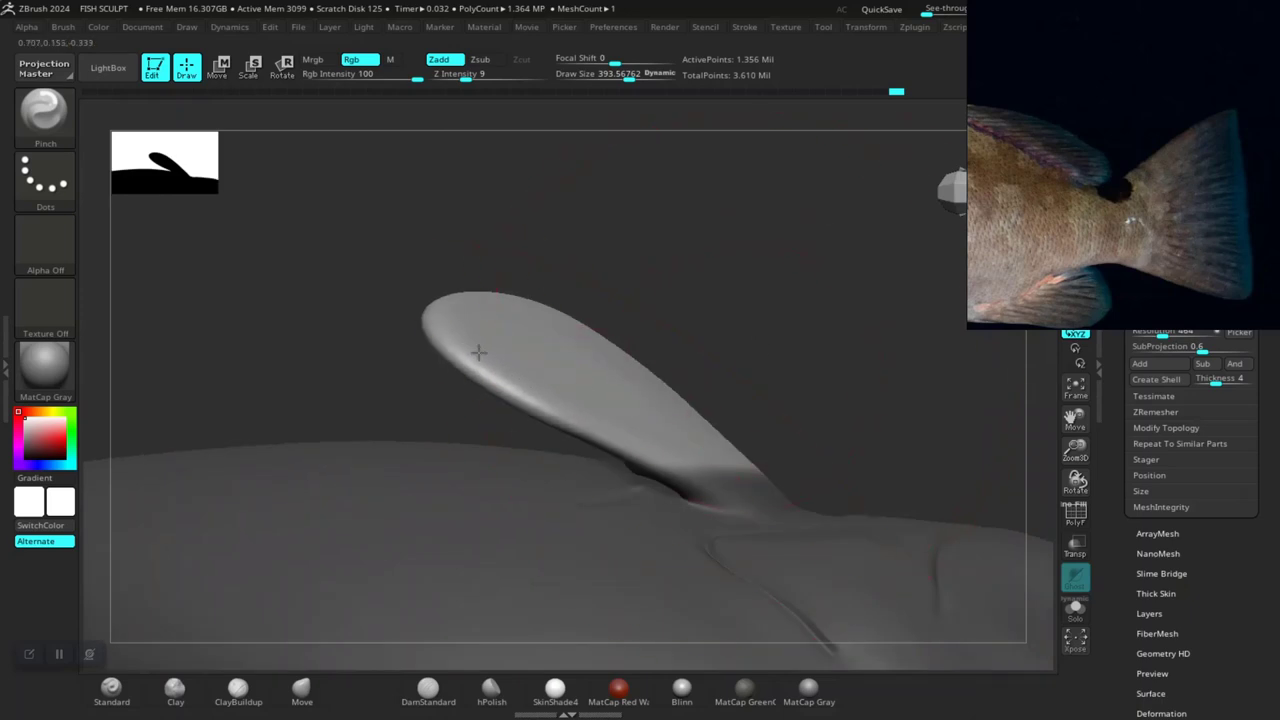
mouse_move(585, 356)
left_mouse_down()
mouse_move(766, 409)
mouse_move(741, 350)
left_mouse_up()
mouse_move(366, 449)
left_mouse_down()
mouse_move(434, 360)
mouse_move(437, 400)
mouse_move(690, 303)
mouse_move(449, 423)
mouse_move(500, 511)
mouse_move(471, 329)
mouse_move(536, 336)
mouse_move(491, 443)
mouse_move(851, 571)
mouse_move(907, 468)
mouse_move(894, 371)
mouse_move(903, 406)
mouse_move(777, 457)
mouse_move(763, 476)
left_mouse_up()
- Save over the existing FISH SCULPT project file, confirming the replacement
scroll(449, 480, "up", 3)
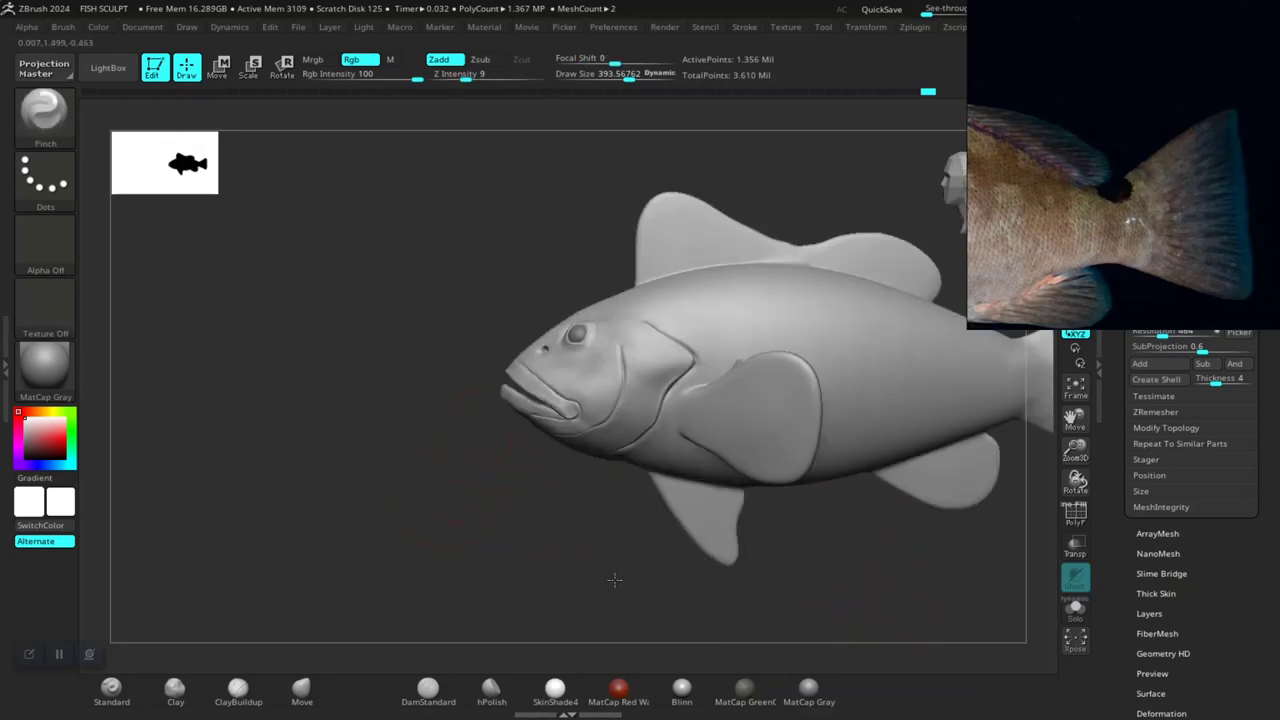
scroll(400, 486, "up", 3)
scroll(428, 514, "up", 3)
scroll(428, 514, "up", 3)
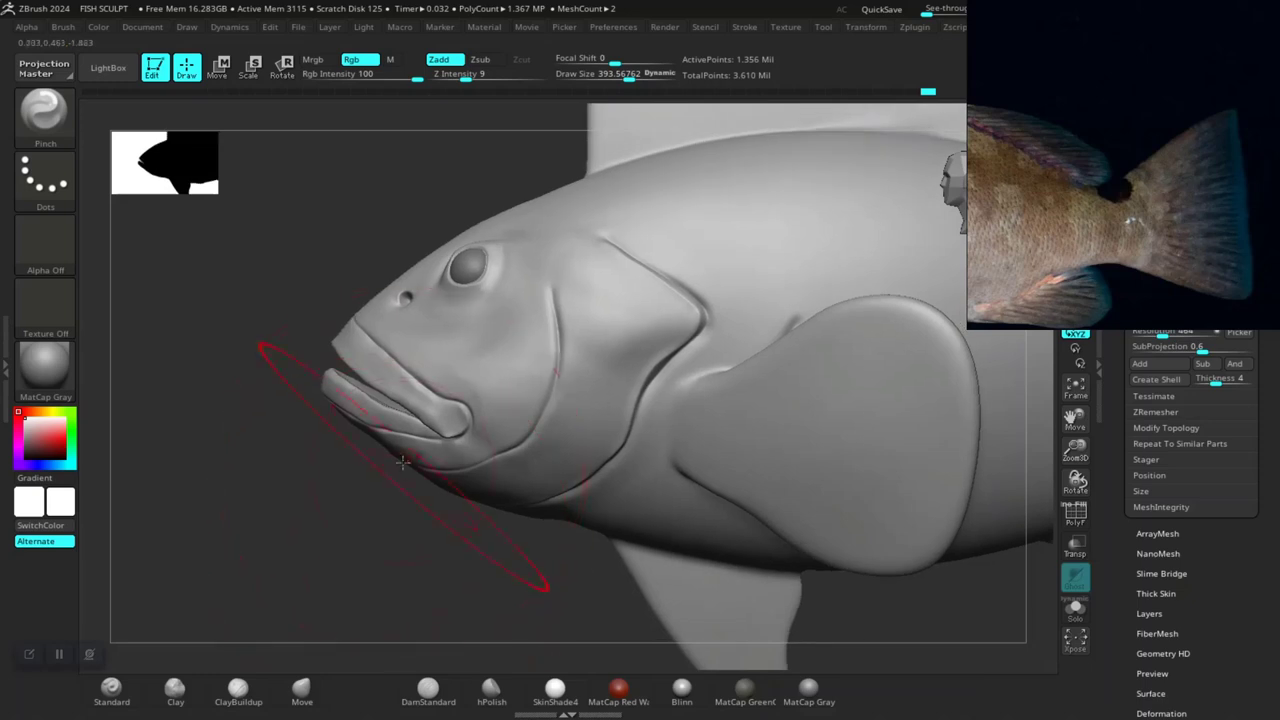
key("ctrl")
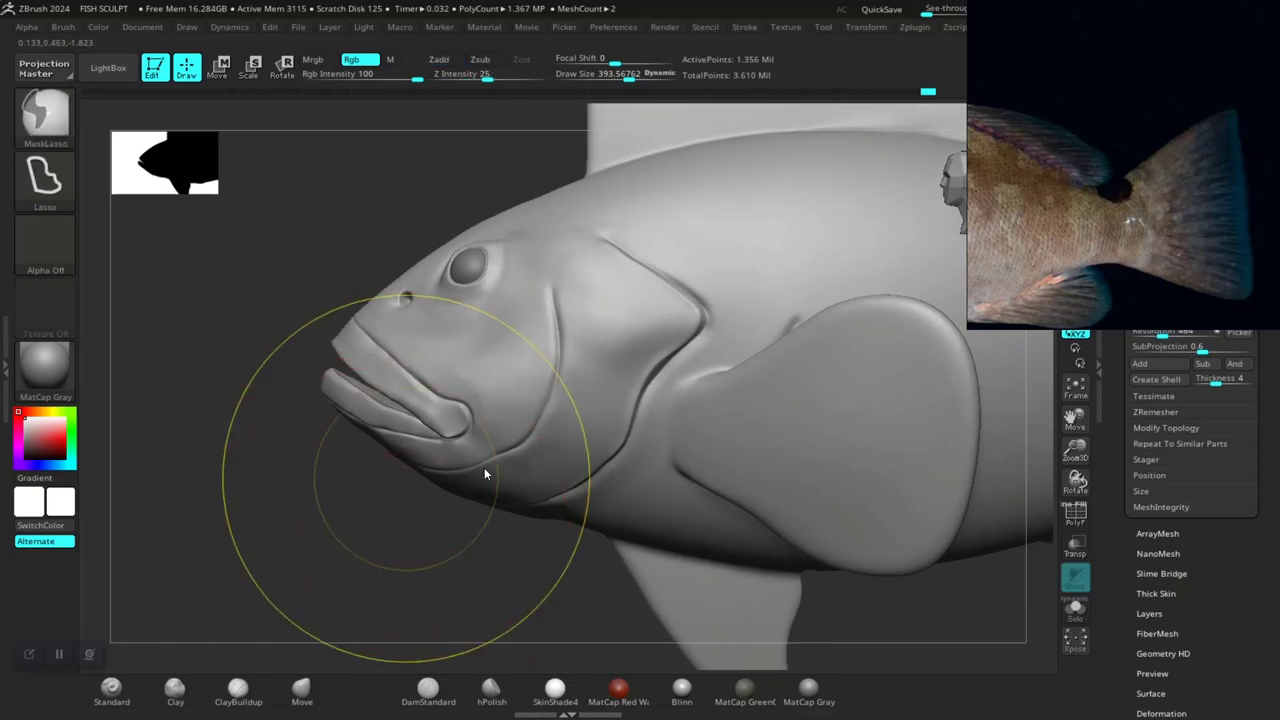
key("ctrl+s")
left_click(601, 362)
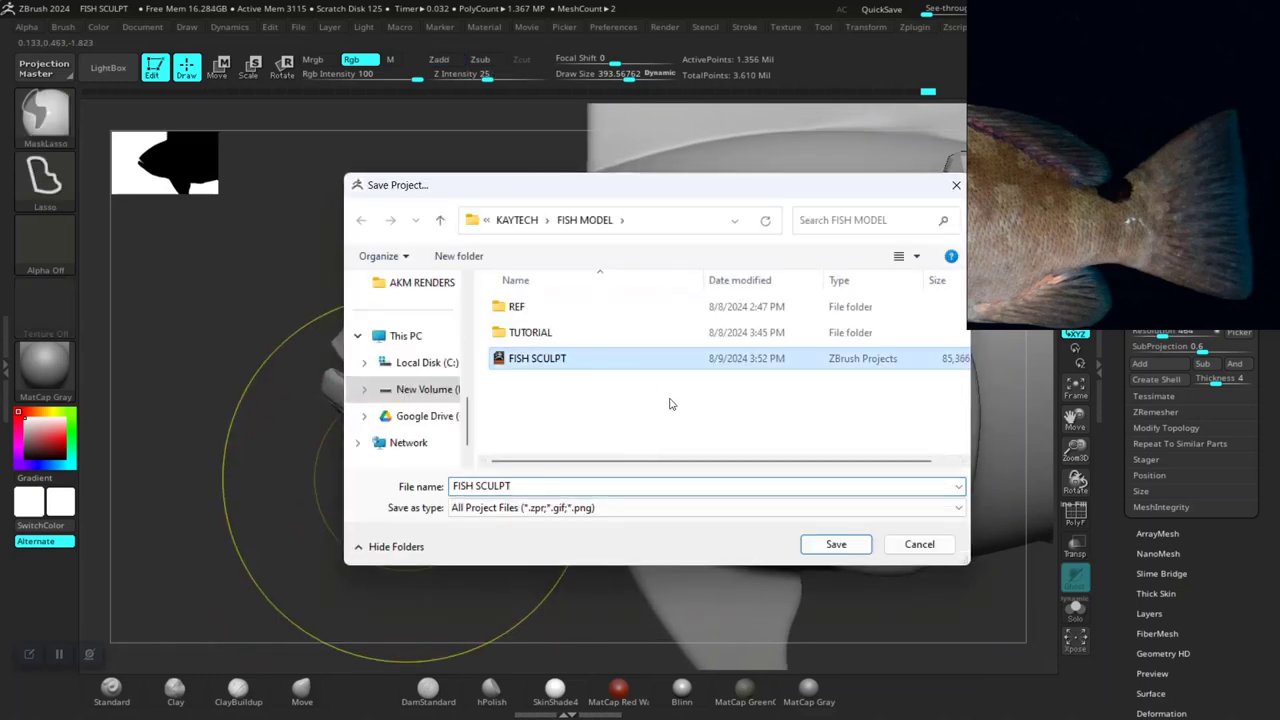
left_click(836, 544)
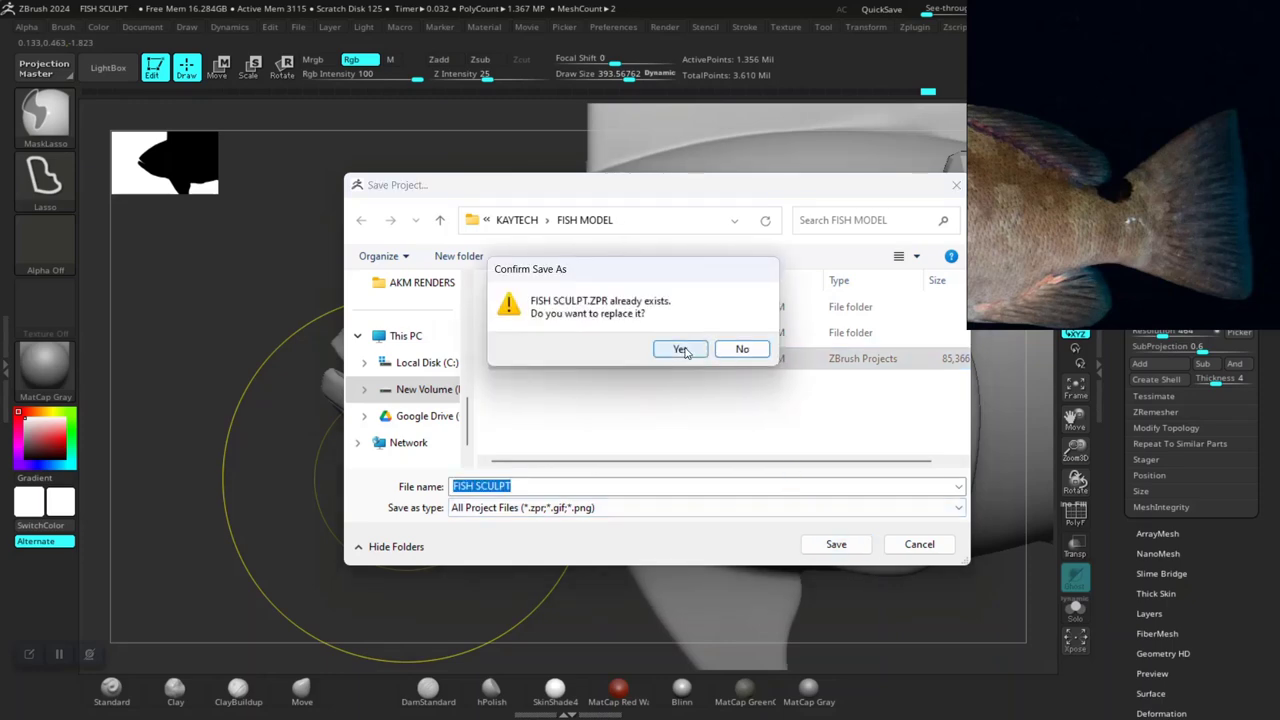
left_click(684, 350)
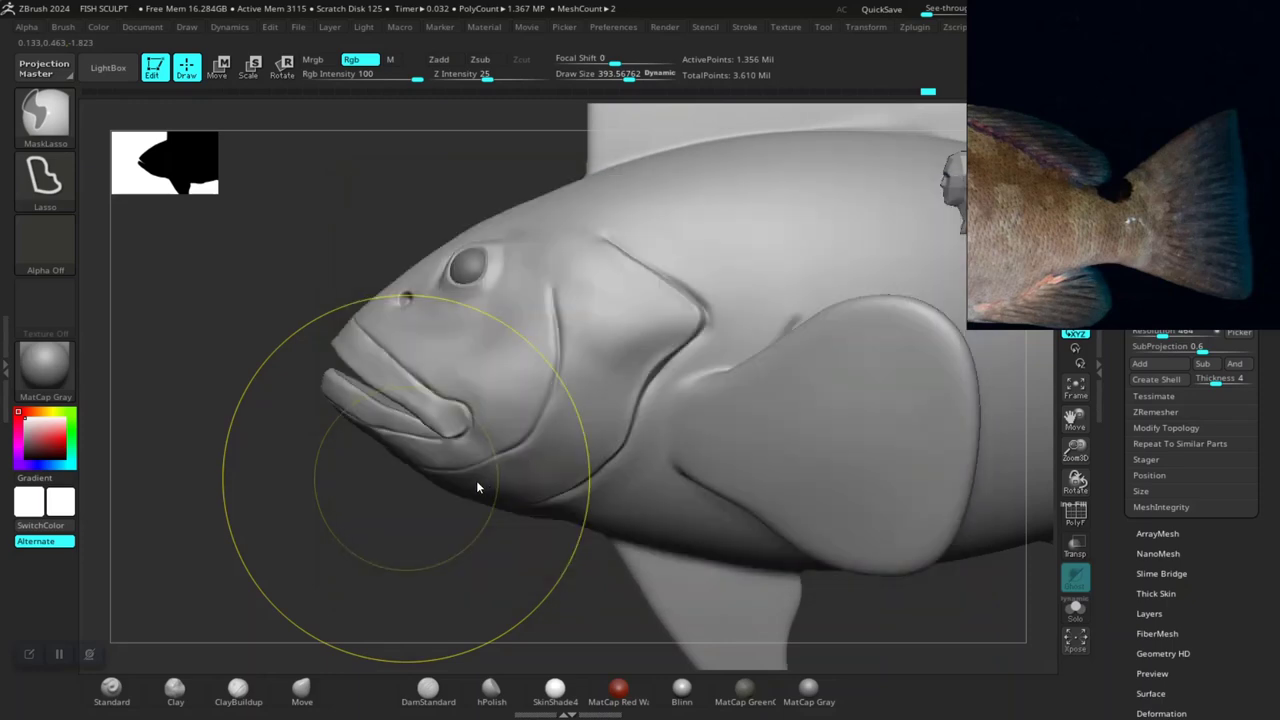